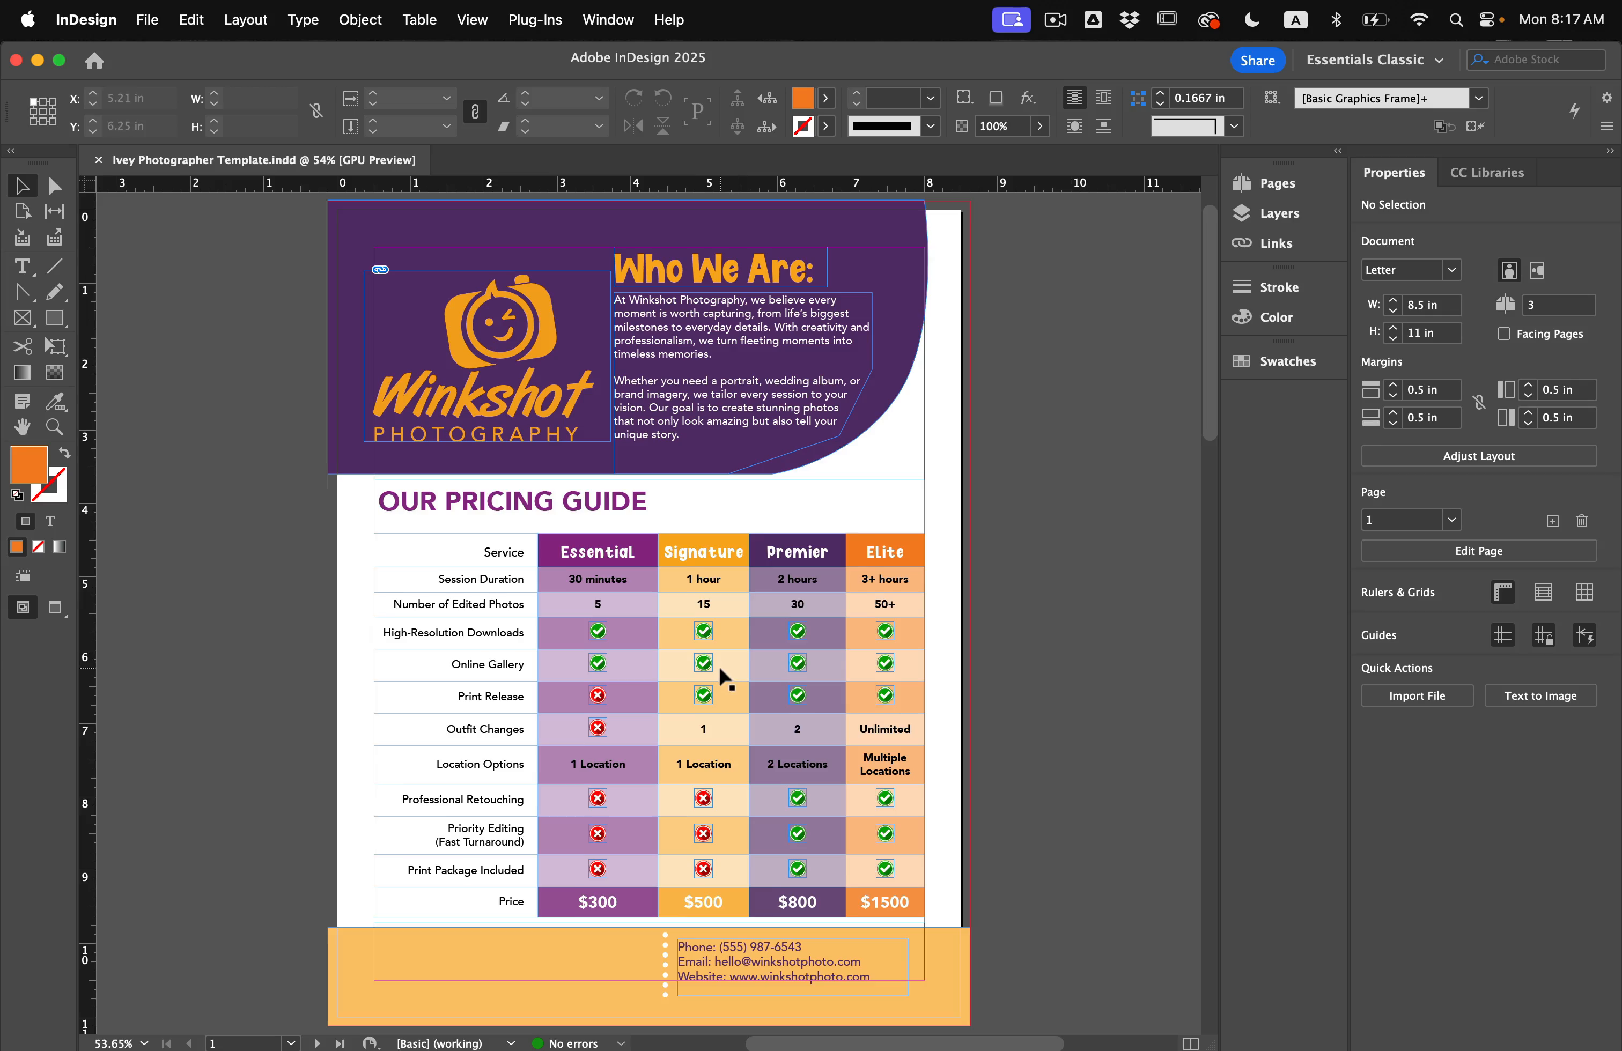
Start a new blank document sized 3.5 in wide by 2 in high.
scroll(718, 666, "down", 3)
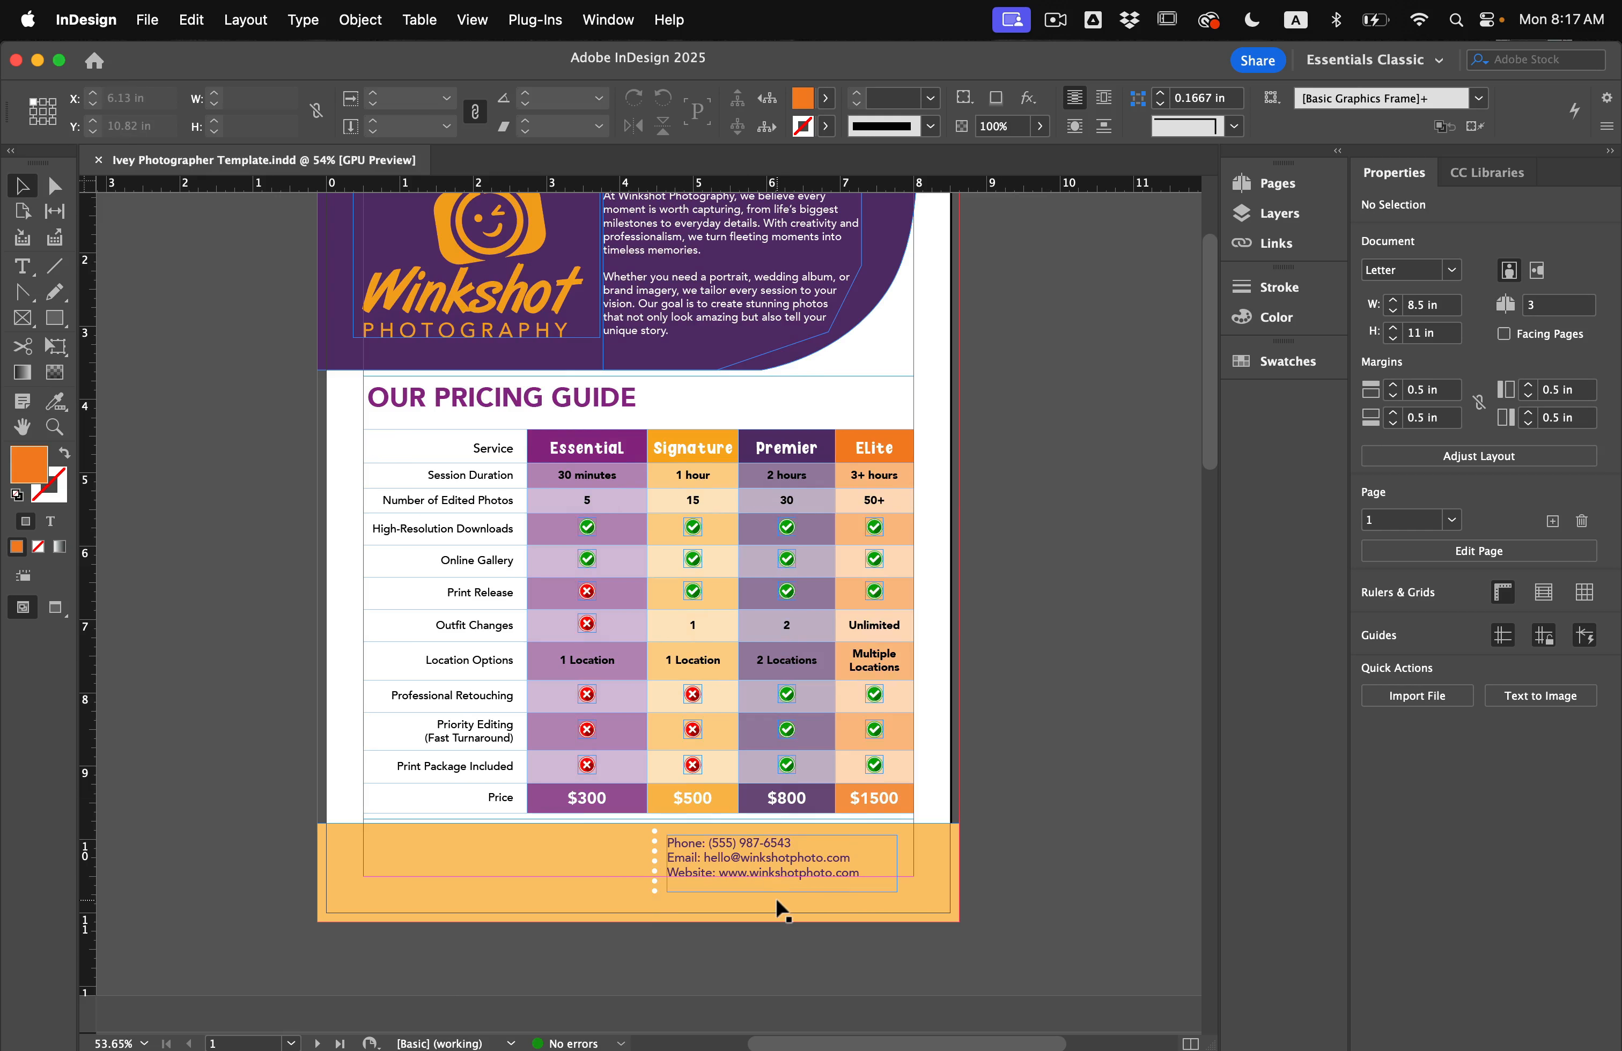
scroll(777, 903, "up", 5)
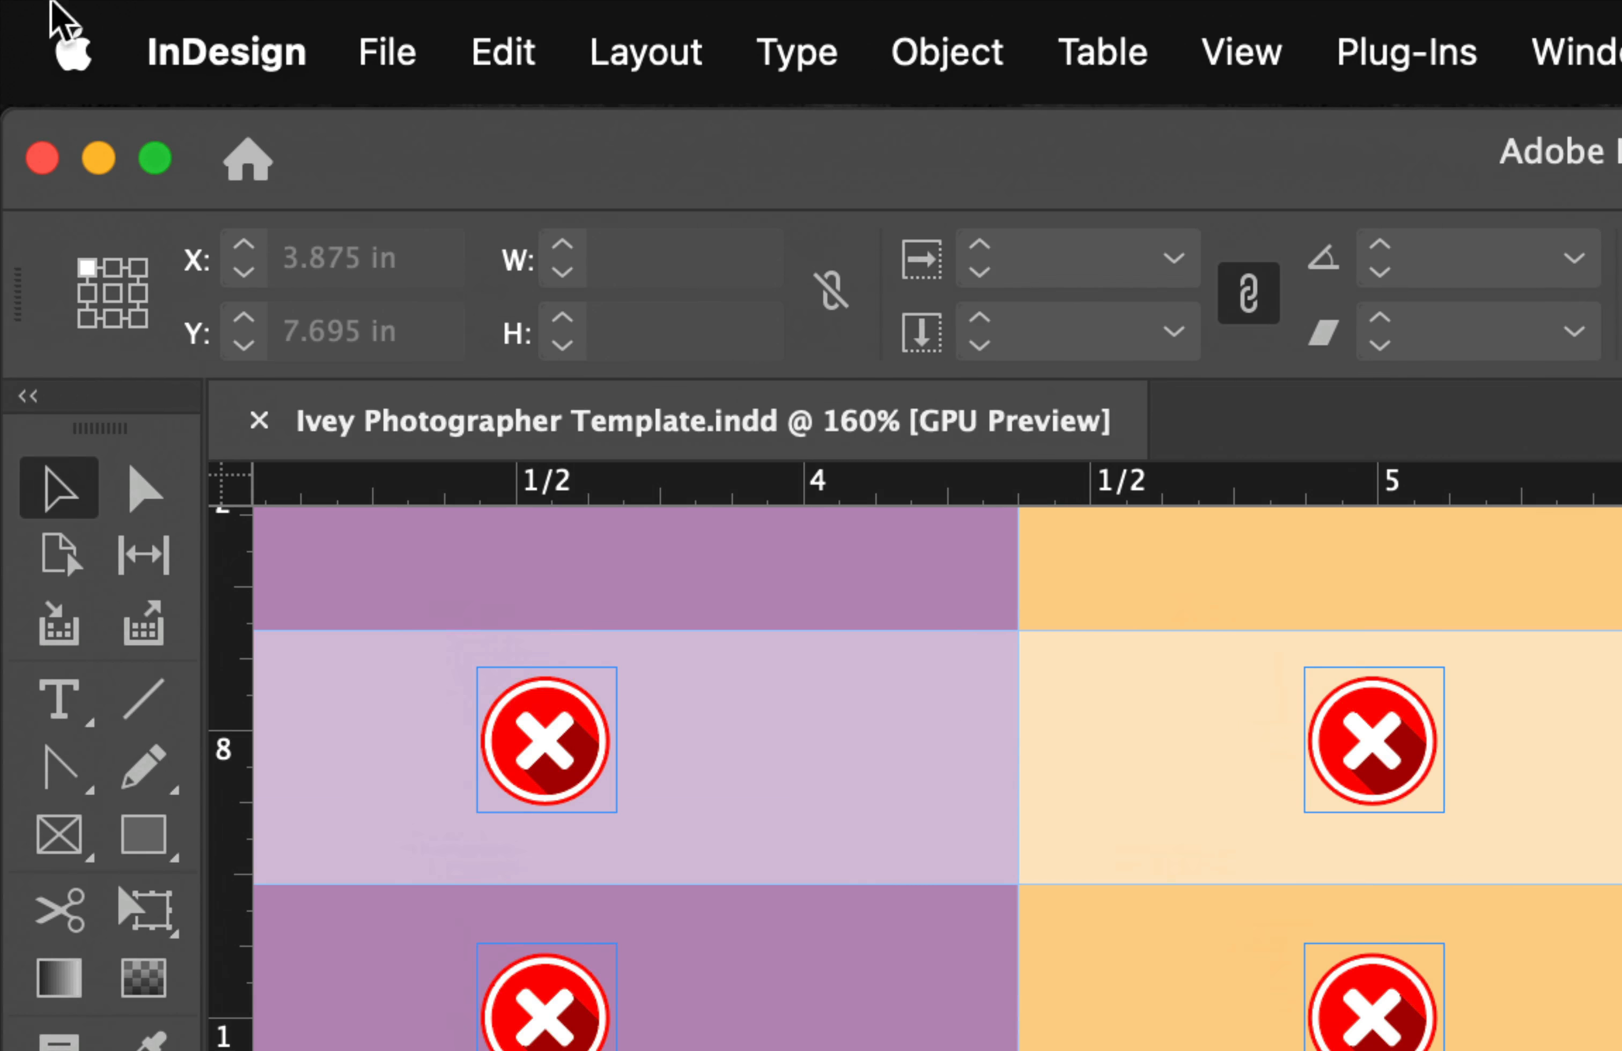
left_click(150, 19)
mouse_move(423, 167)
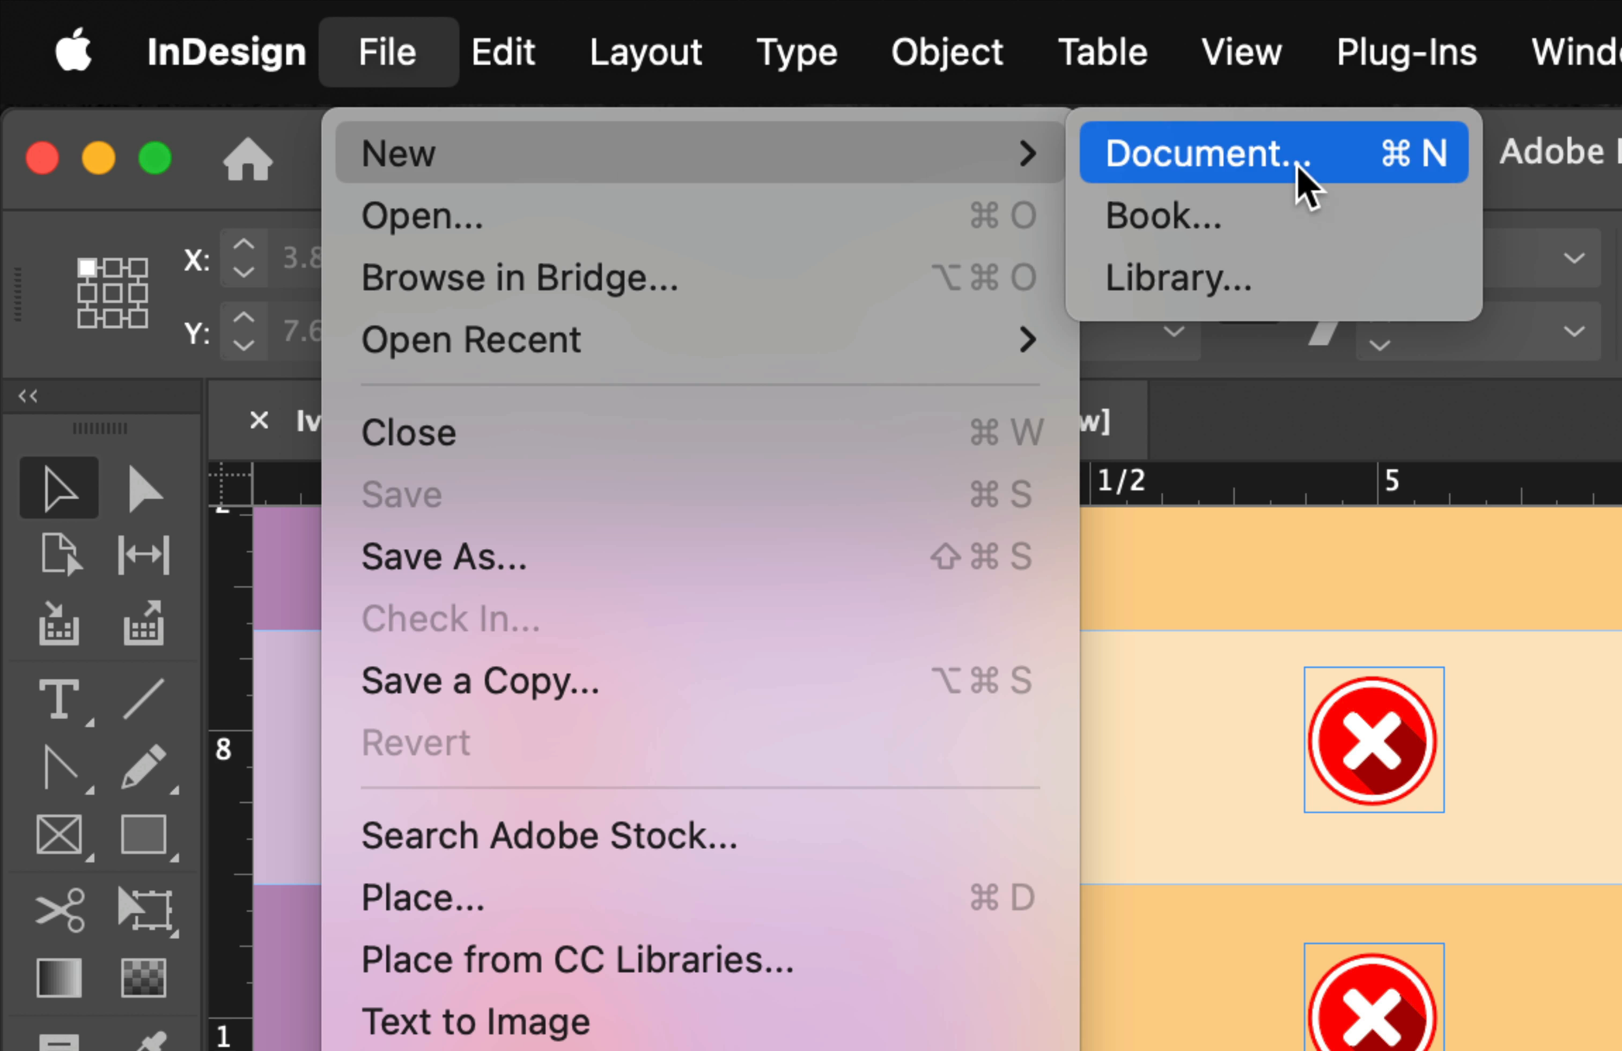
left_click(1305, 182)
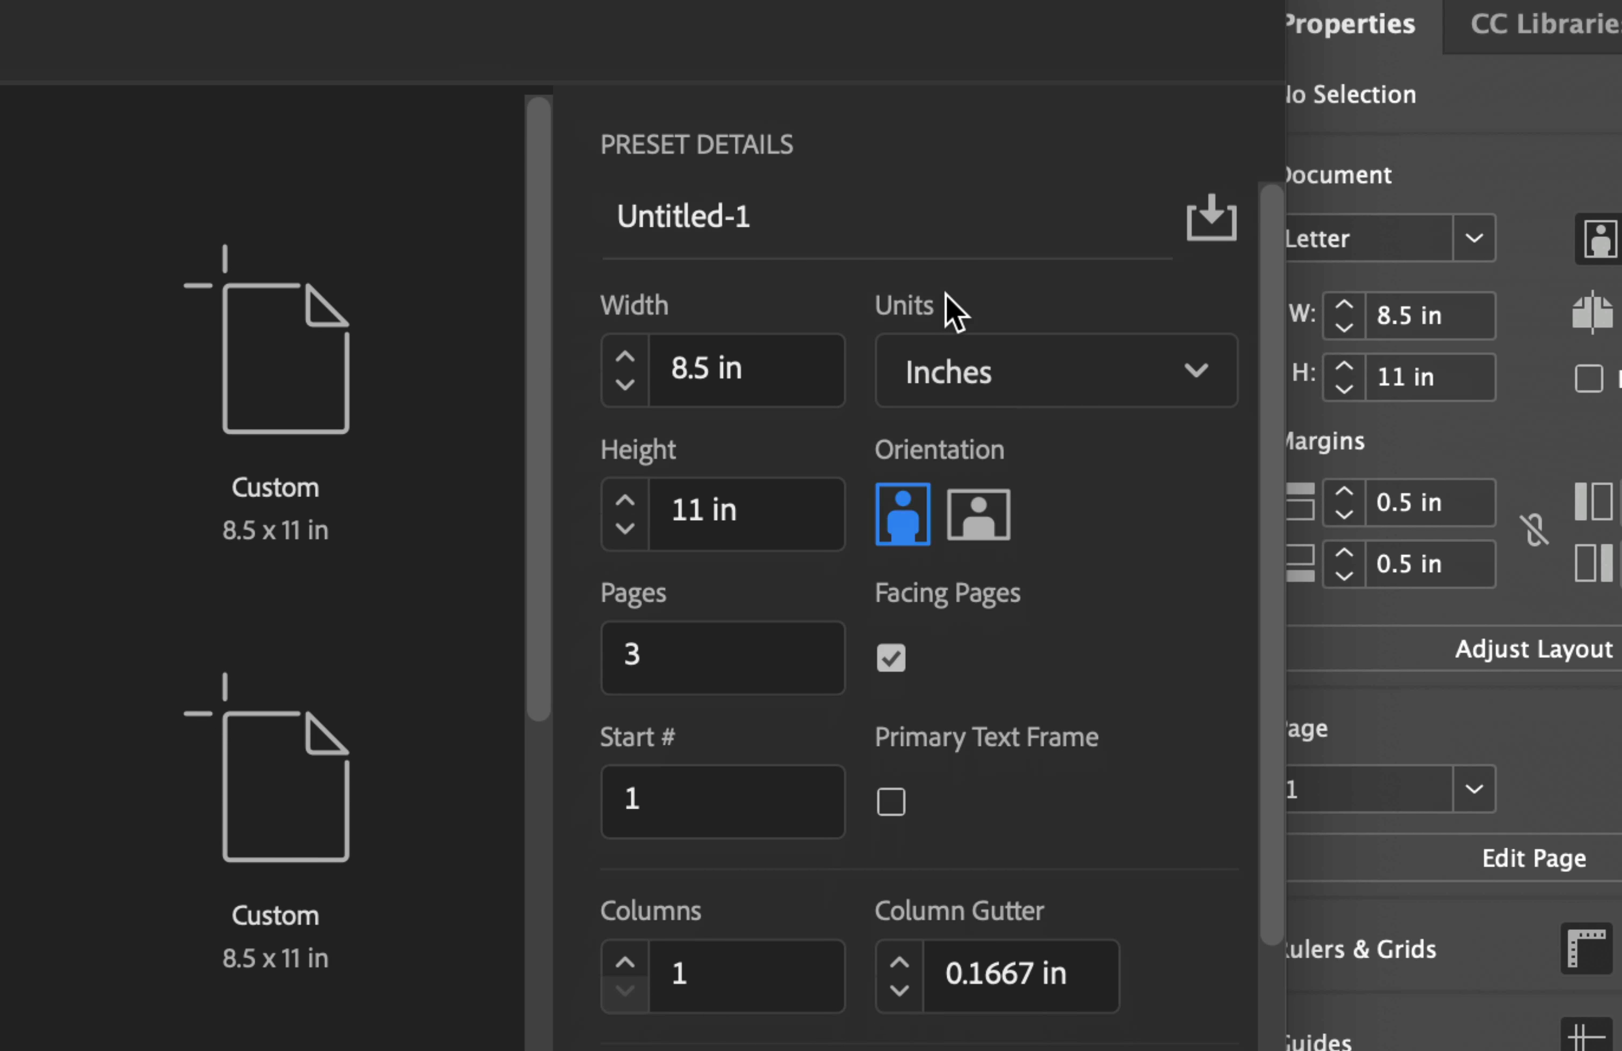
left_click(766, 374)
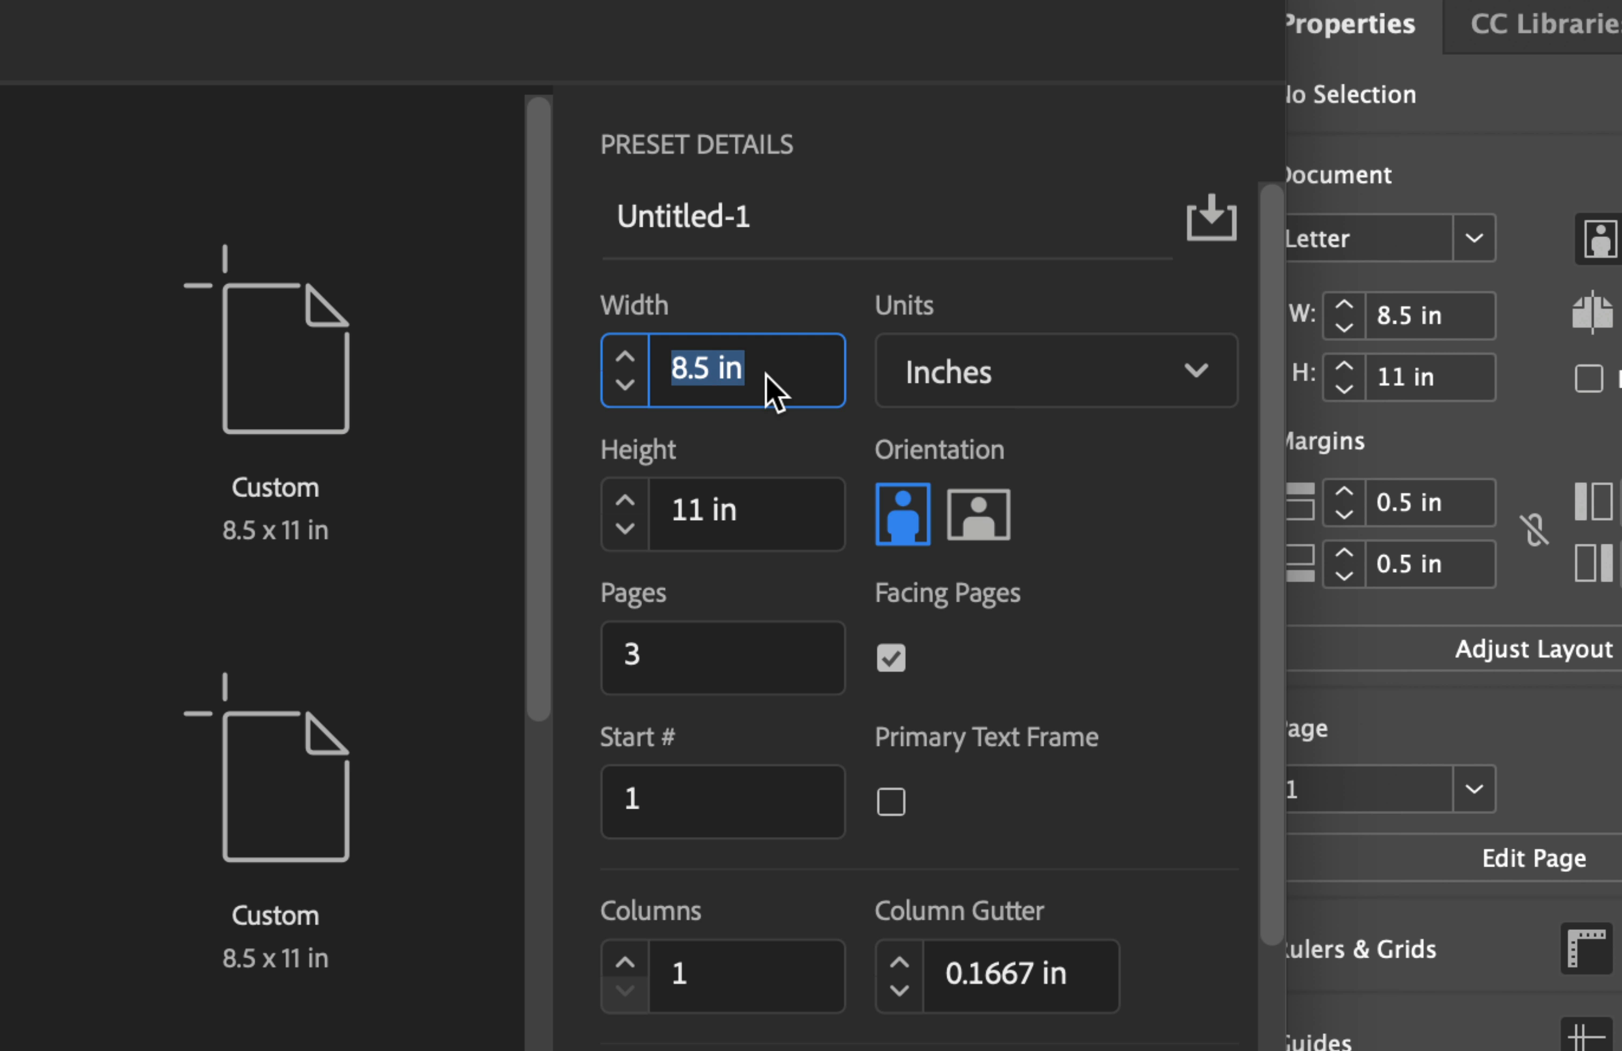
type("3.5")
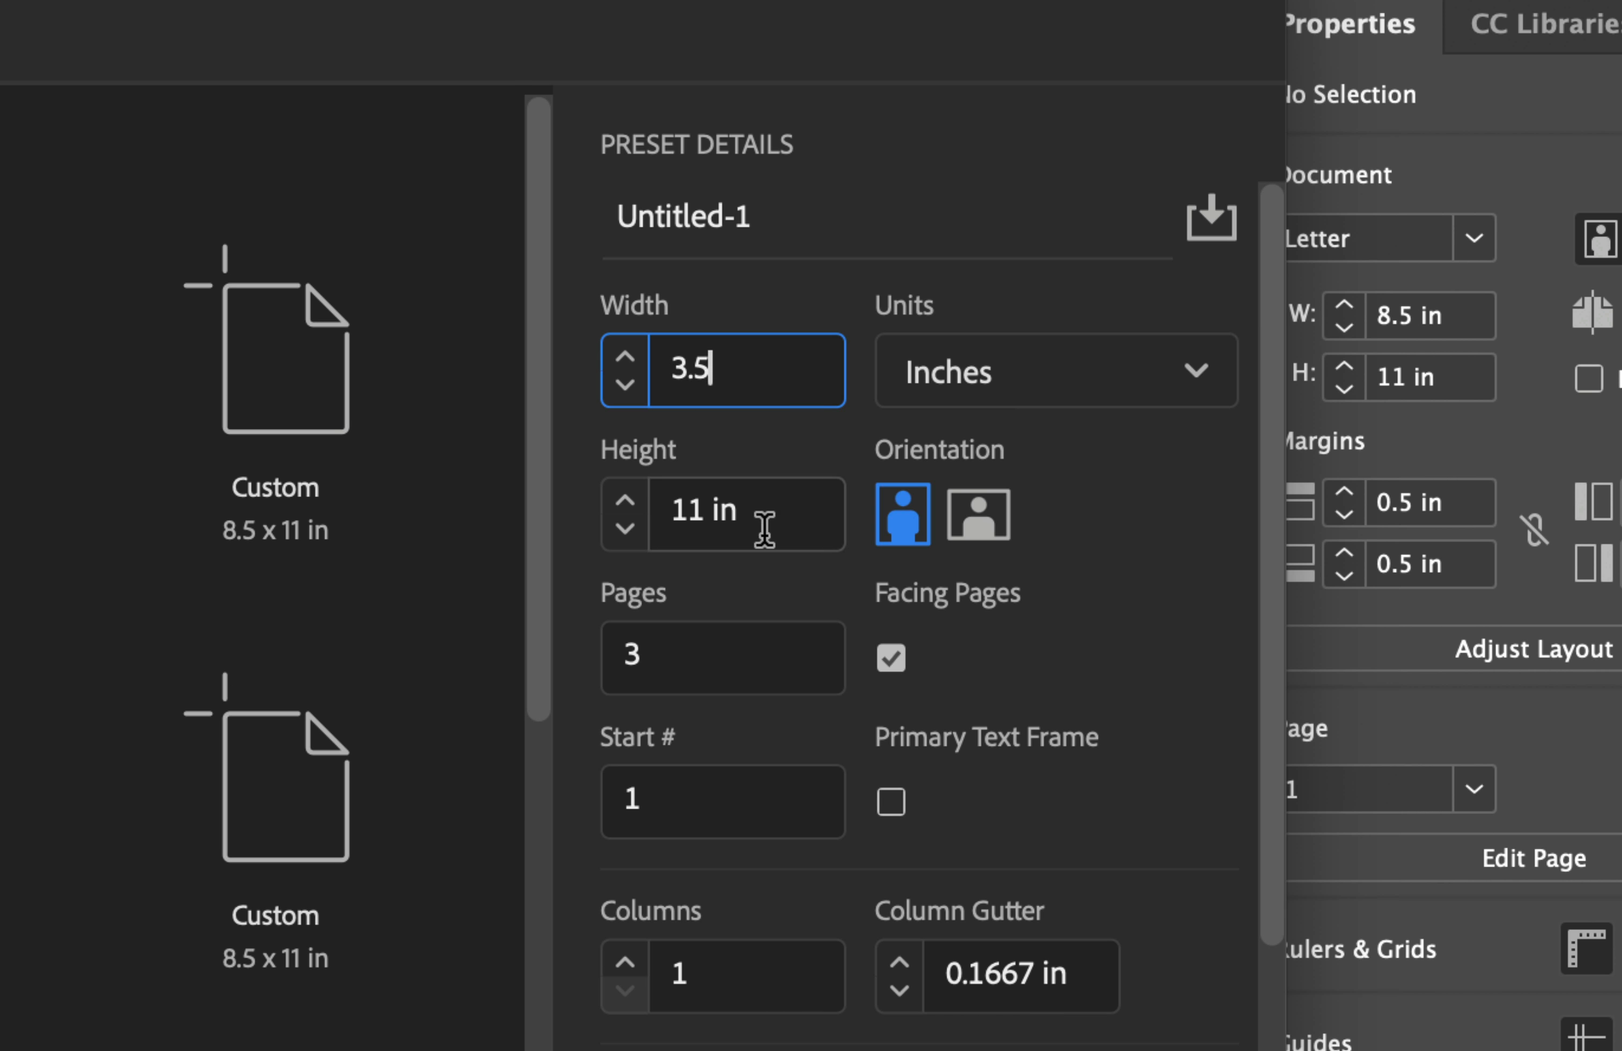
double_click(698, 518)
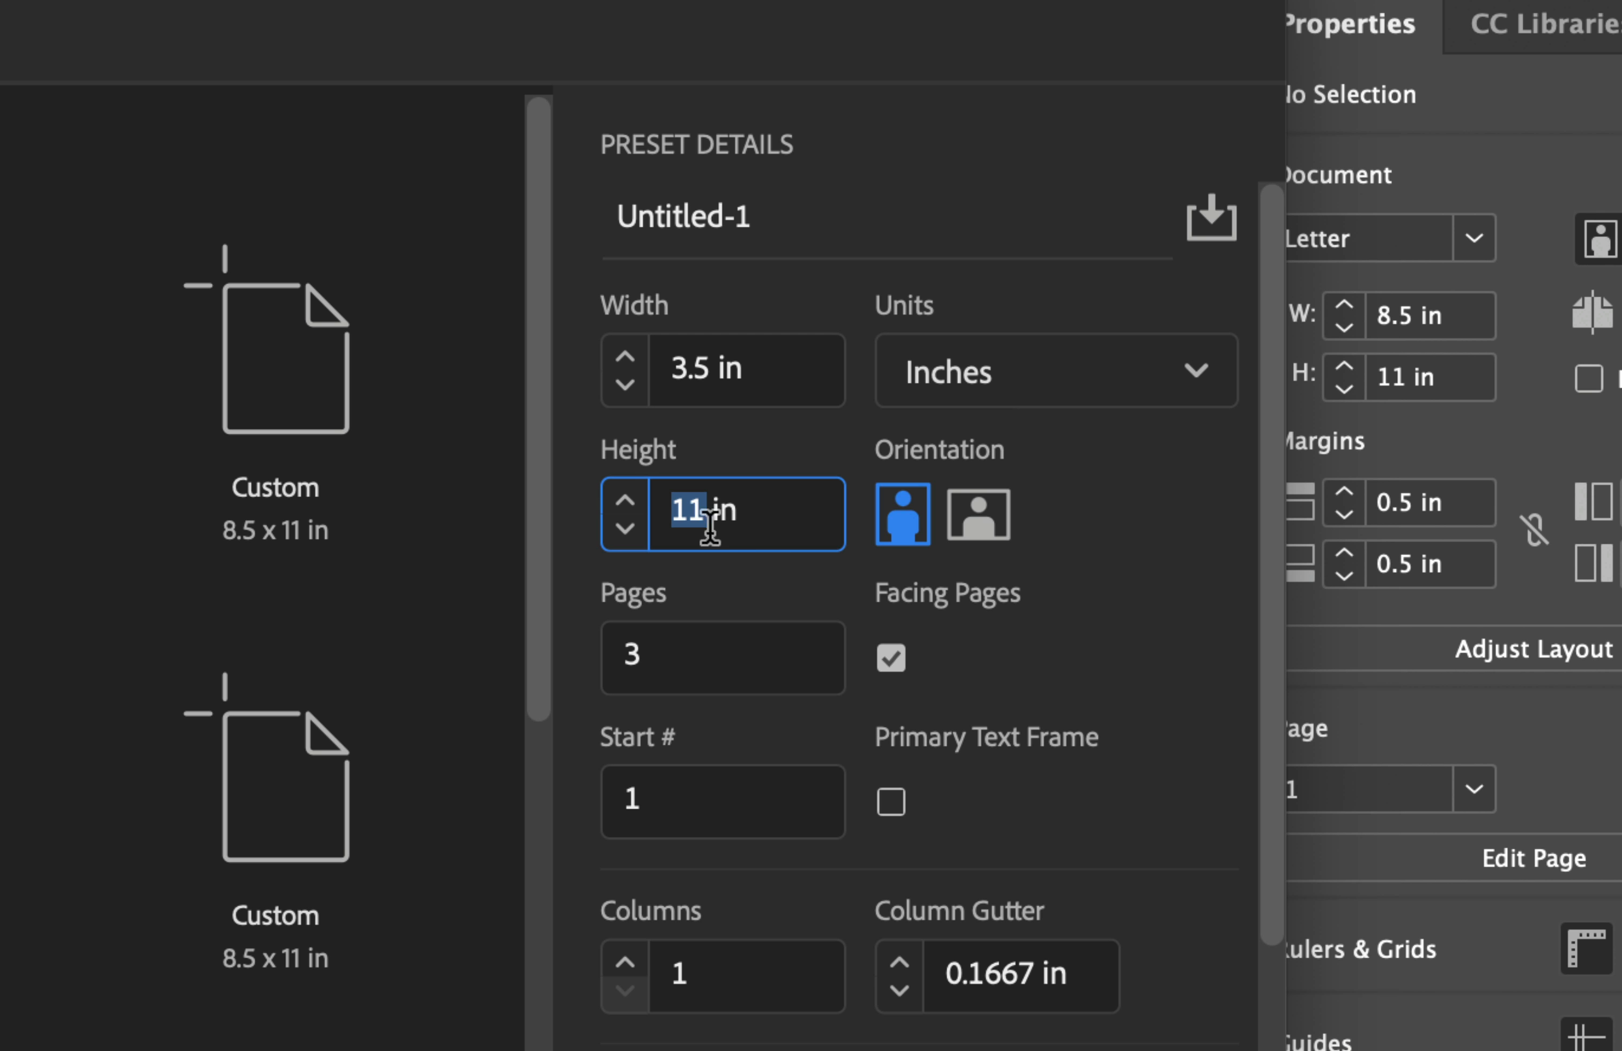
type("2")
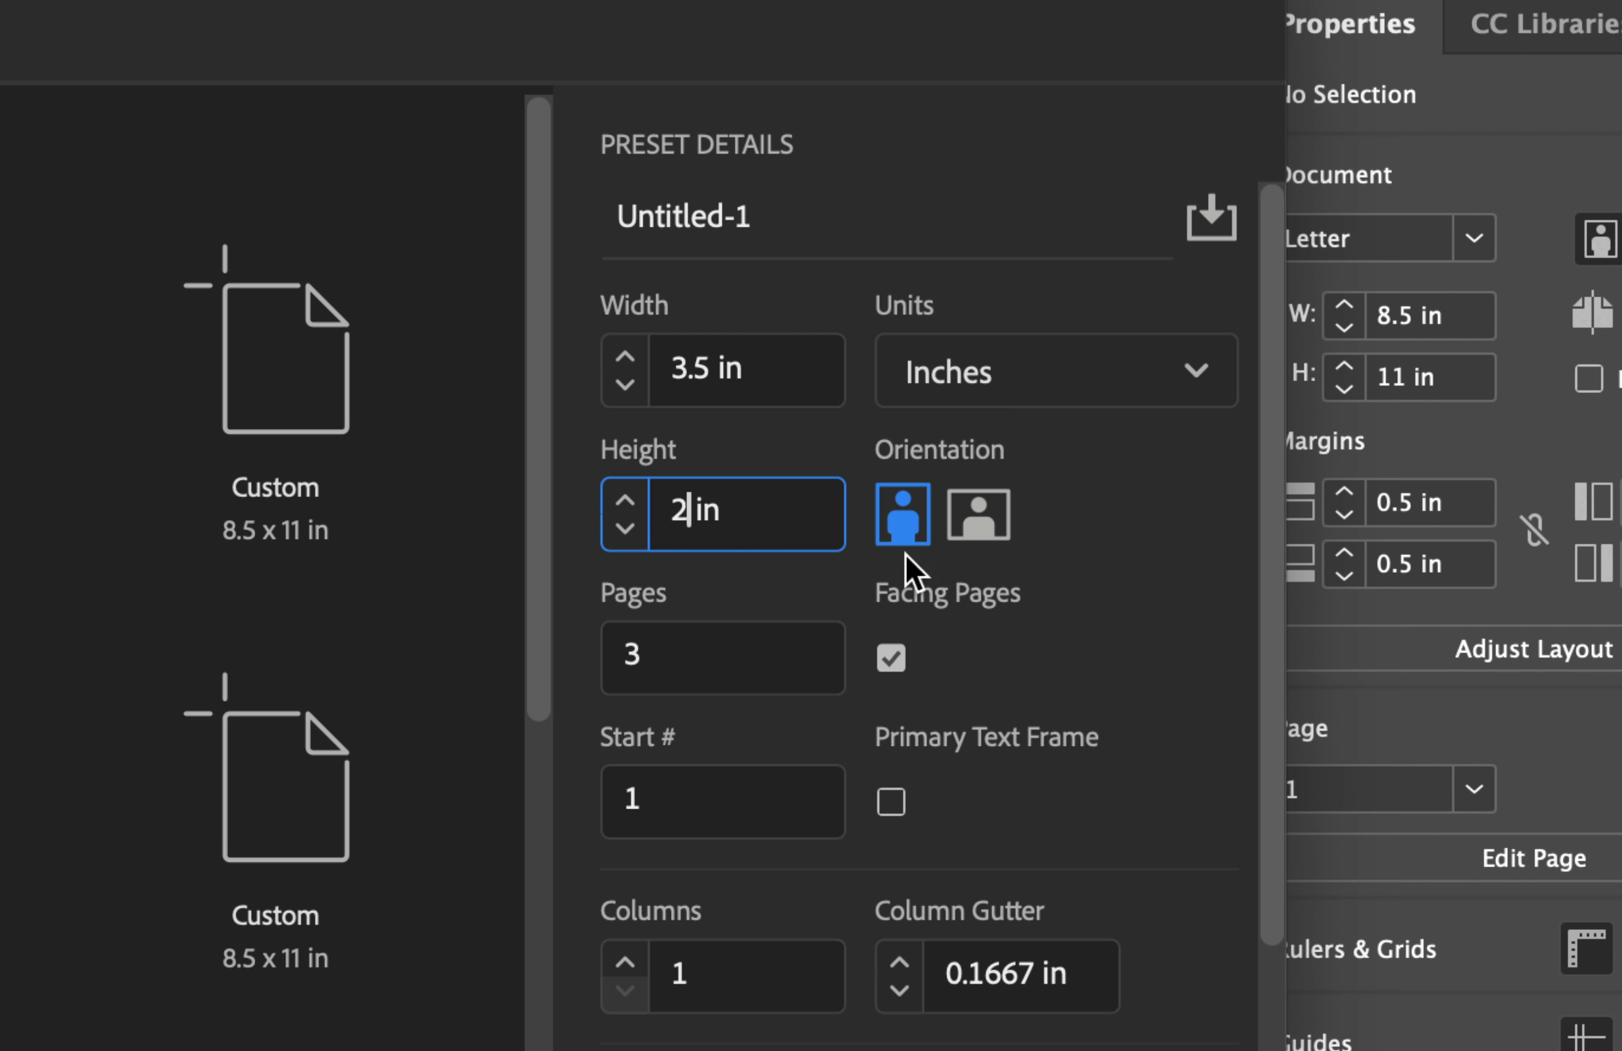
left_click(719, 369)
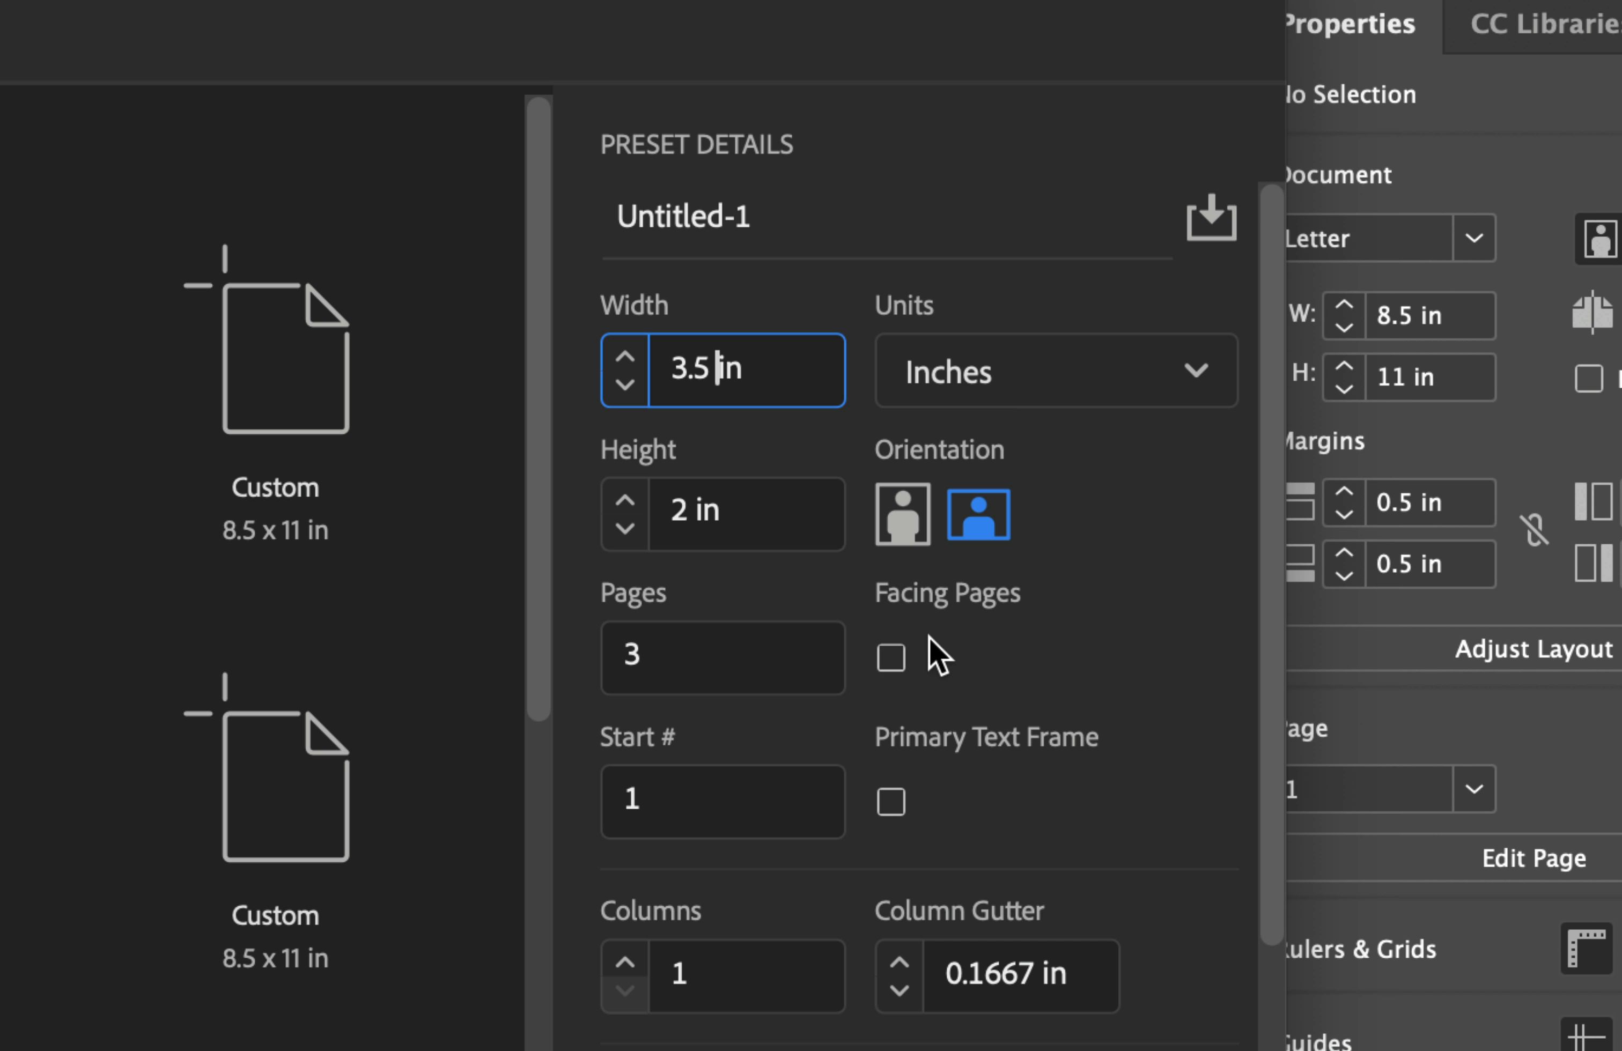
Link the margins and set all four to 0 in.
scroll(929, 638, "down", 10)
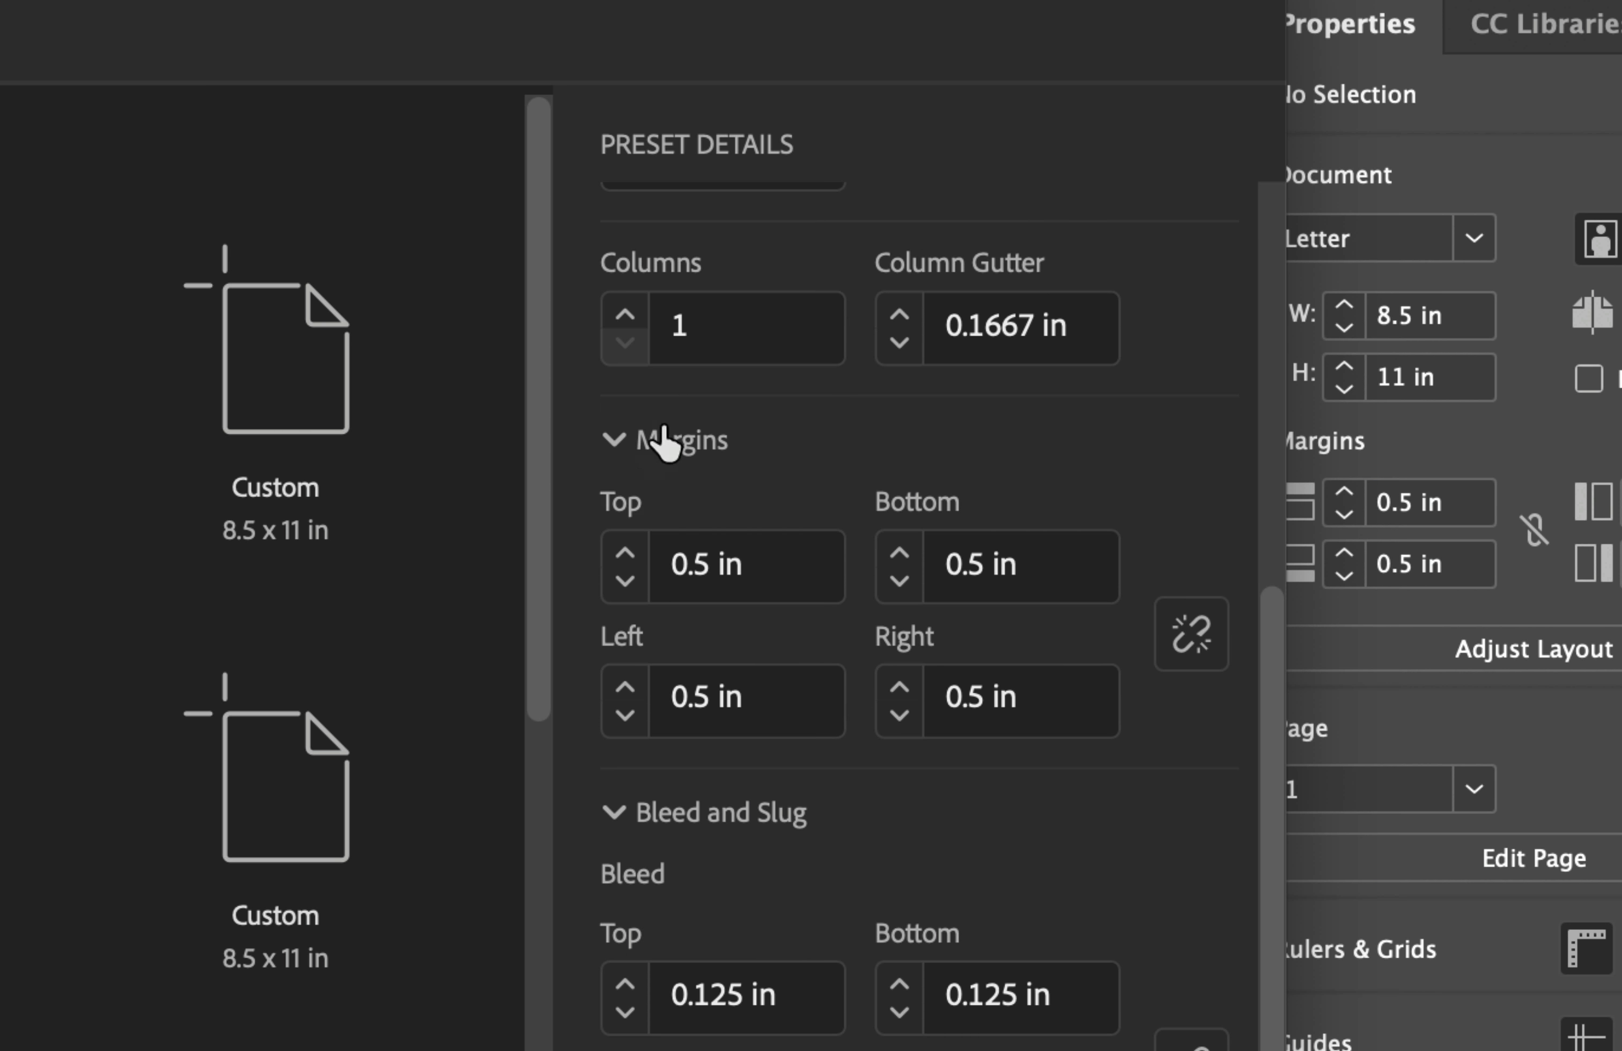
left_click(717, 565)
left_click(1162, 636)
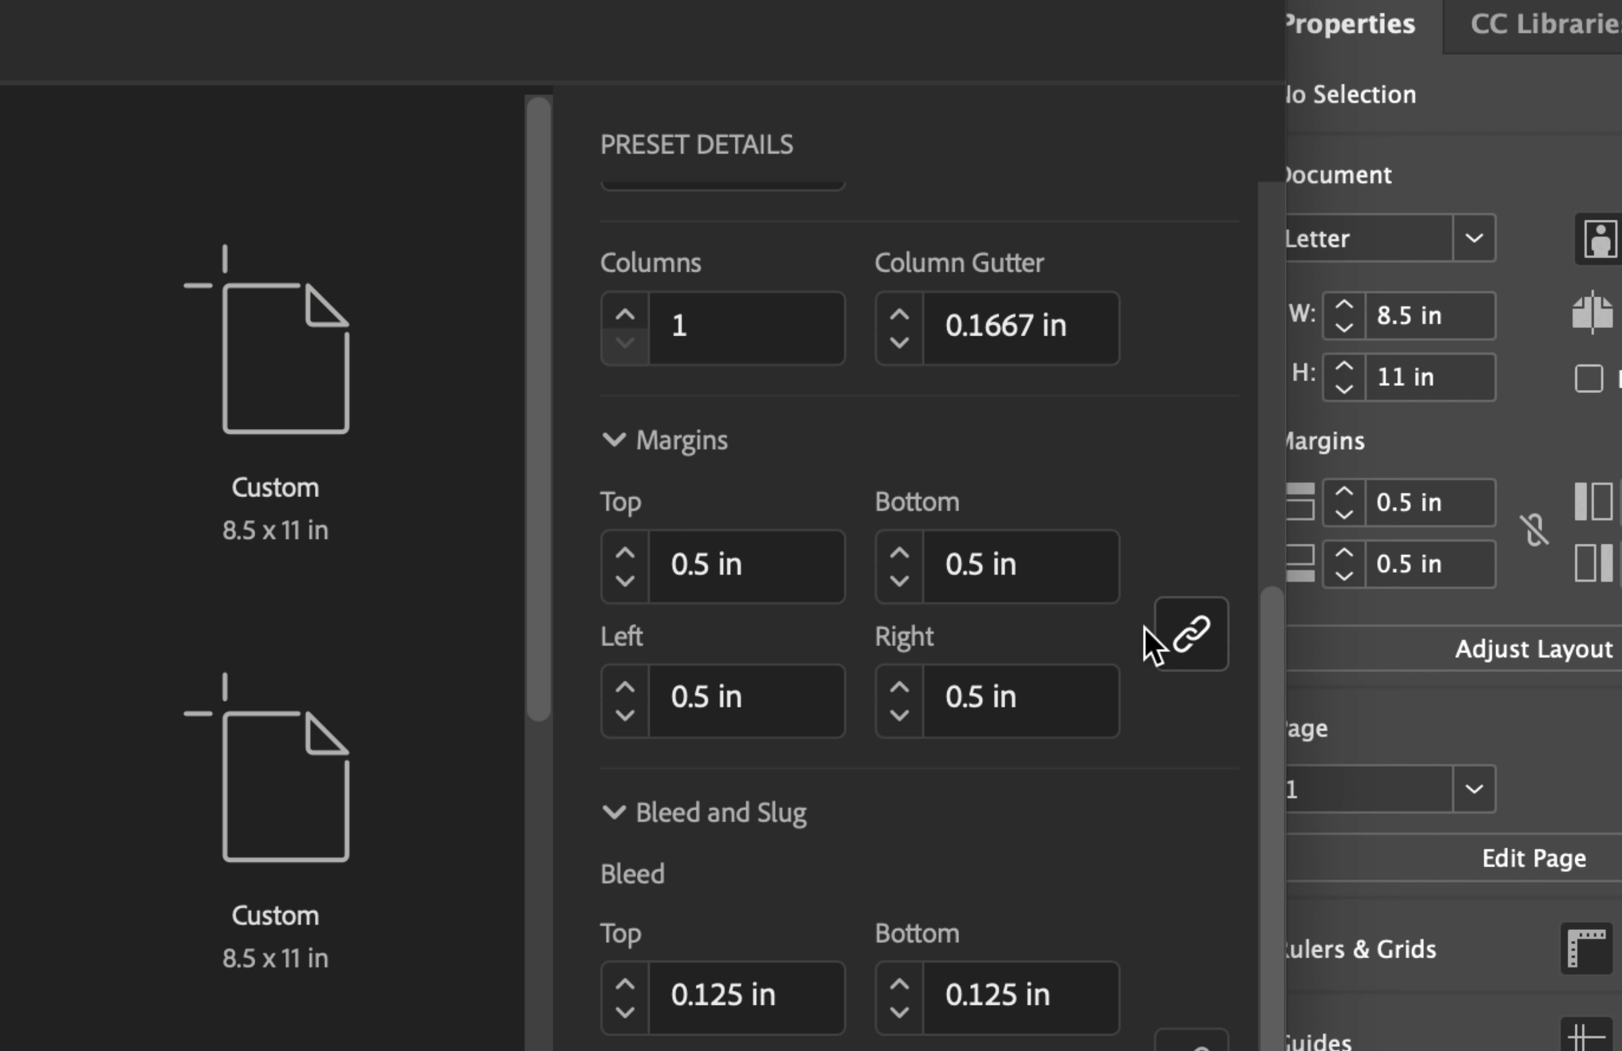
double_click(1024, 580)
left_click(1027, 580)
type("0")
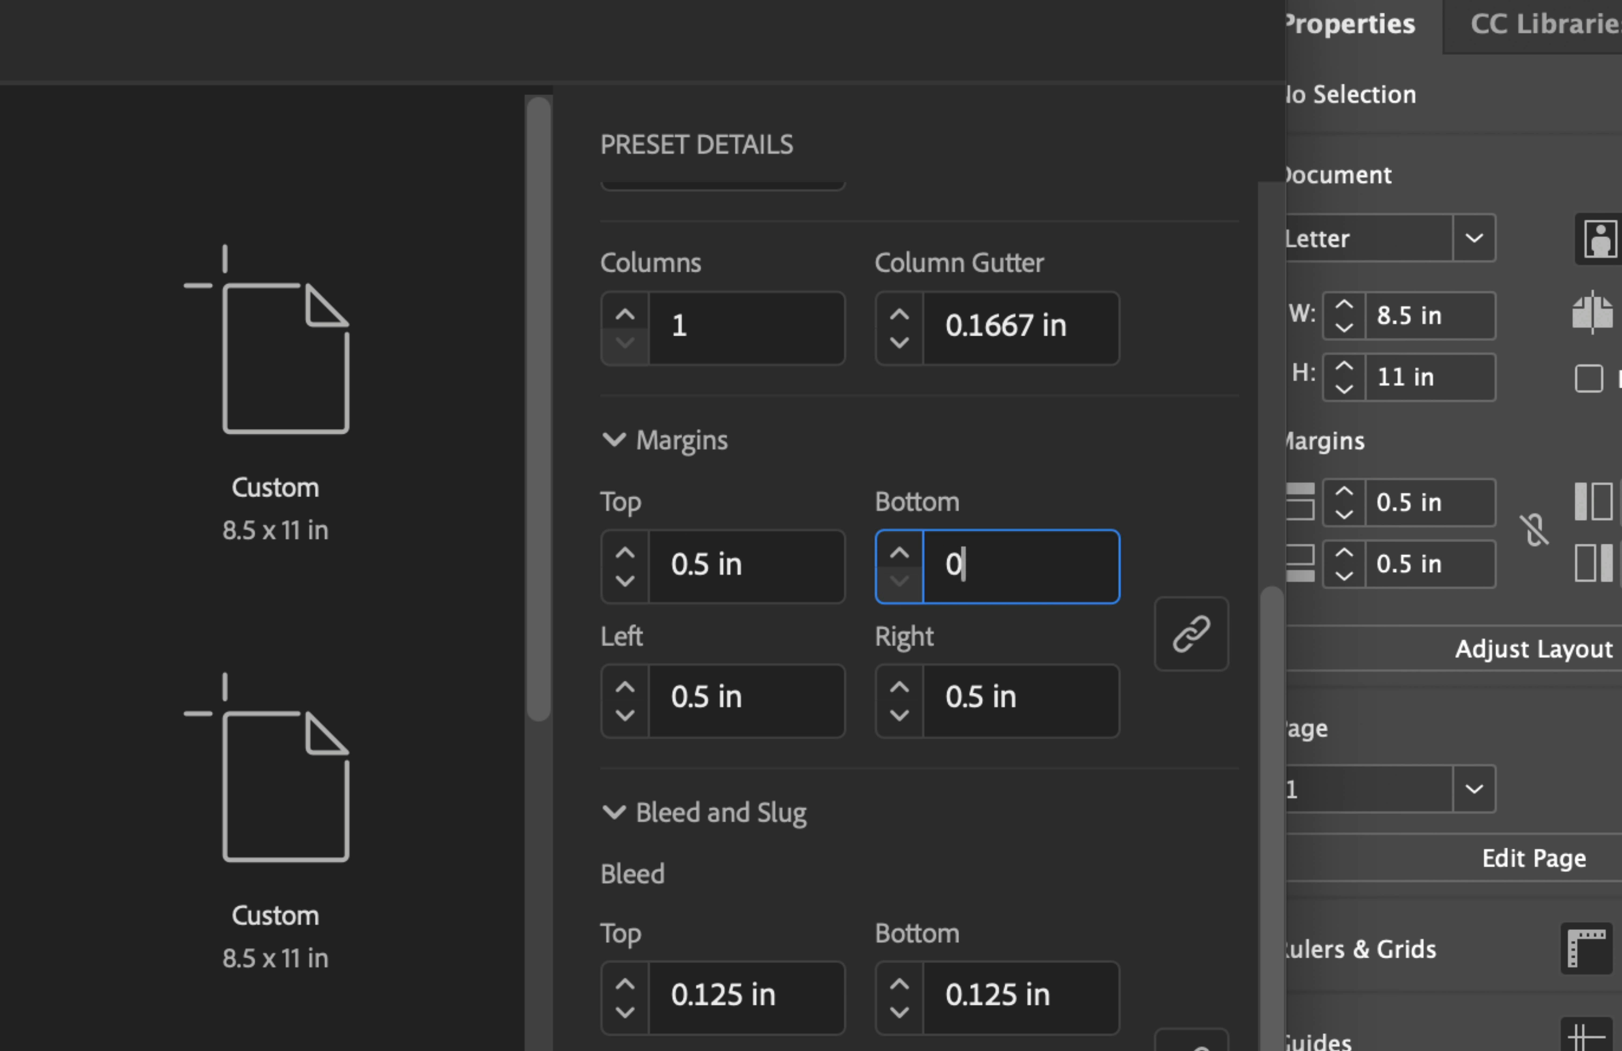
key("Tab")
scroll(881, 676, "down", 2)
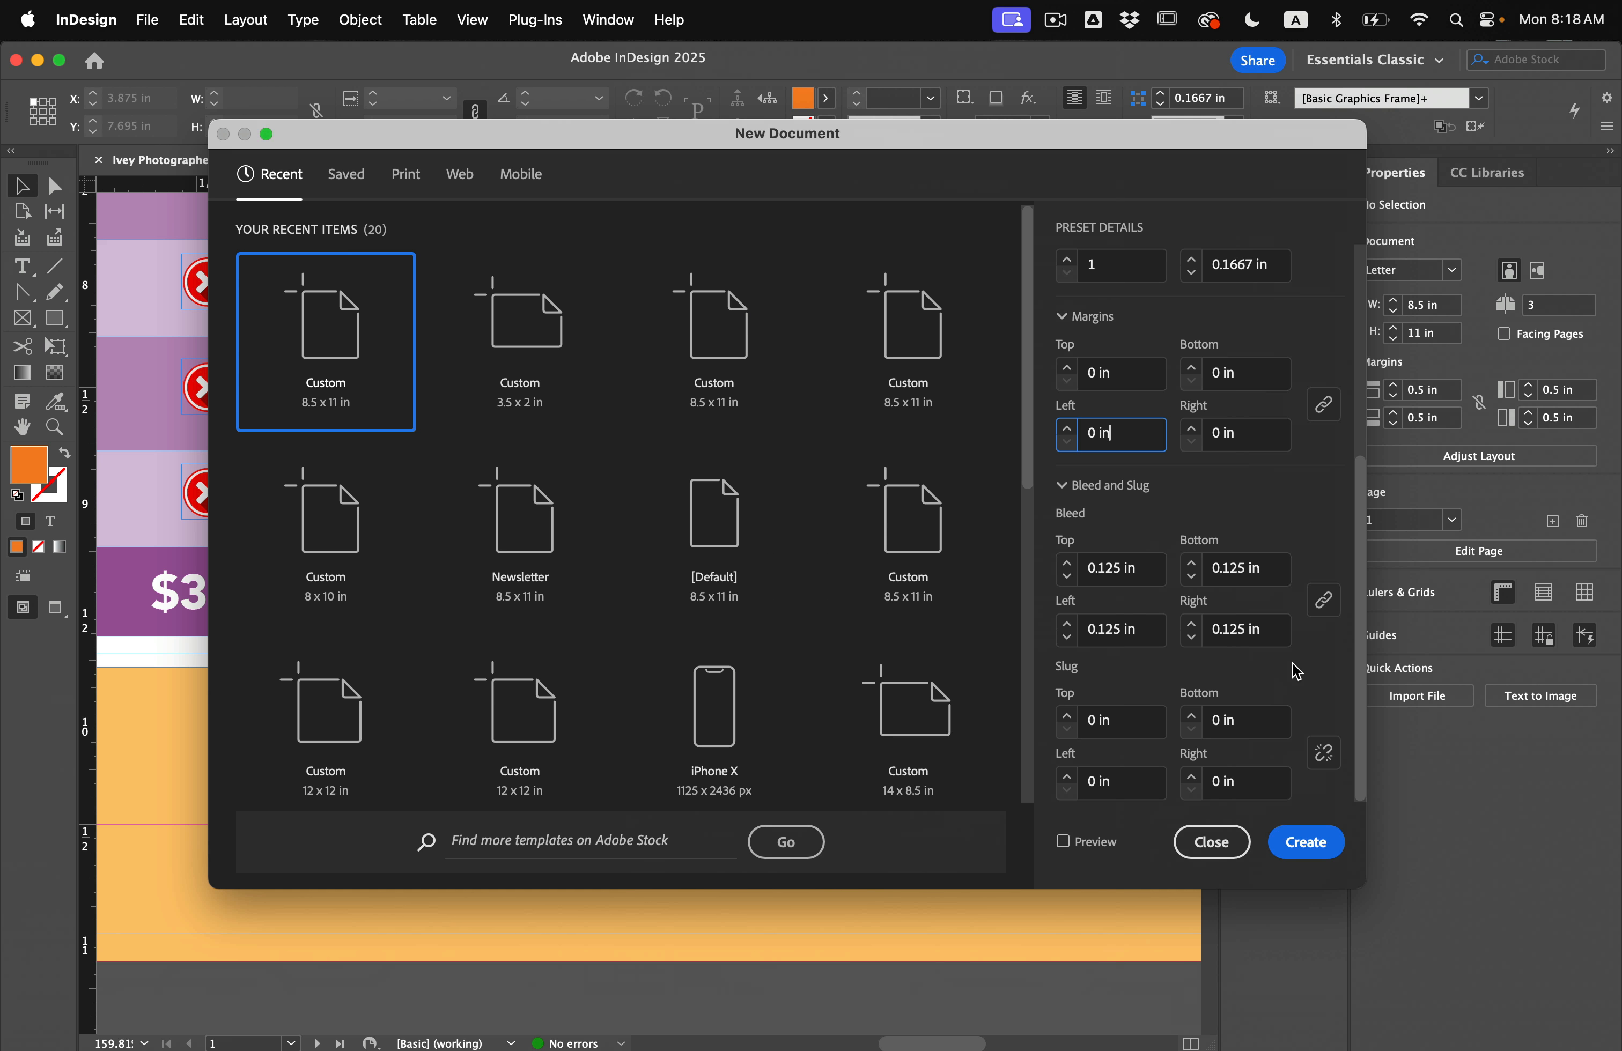
Create the new 3.5 × 2 in business-card document.
left_click(1311, 842)
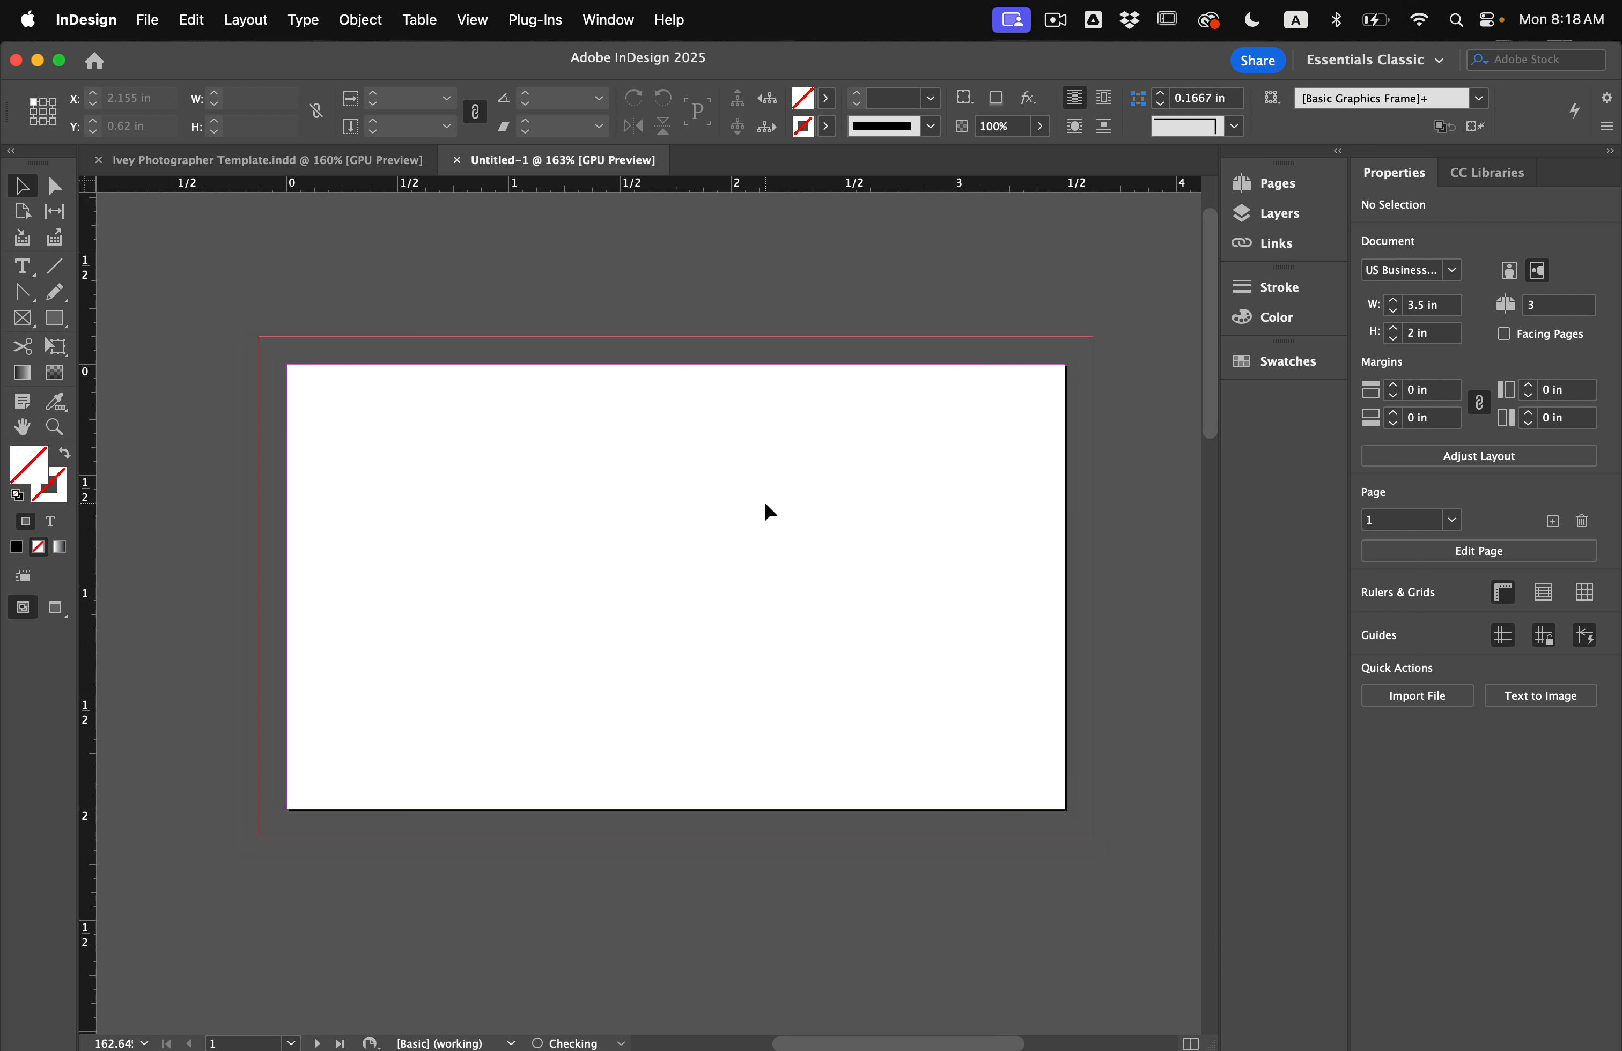
scroll(1074, 524, "up", 1)
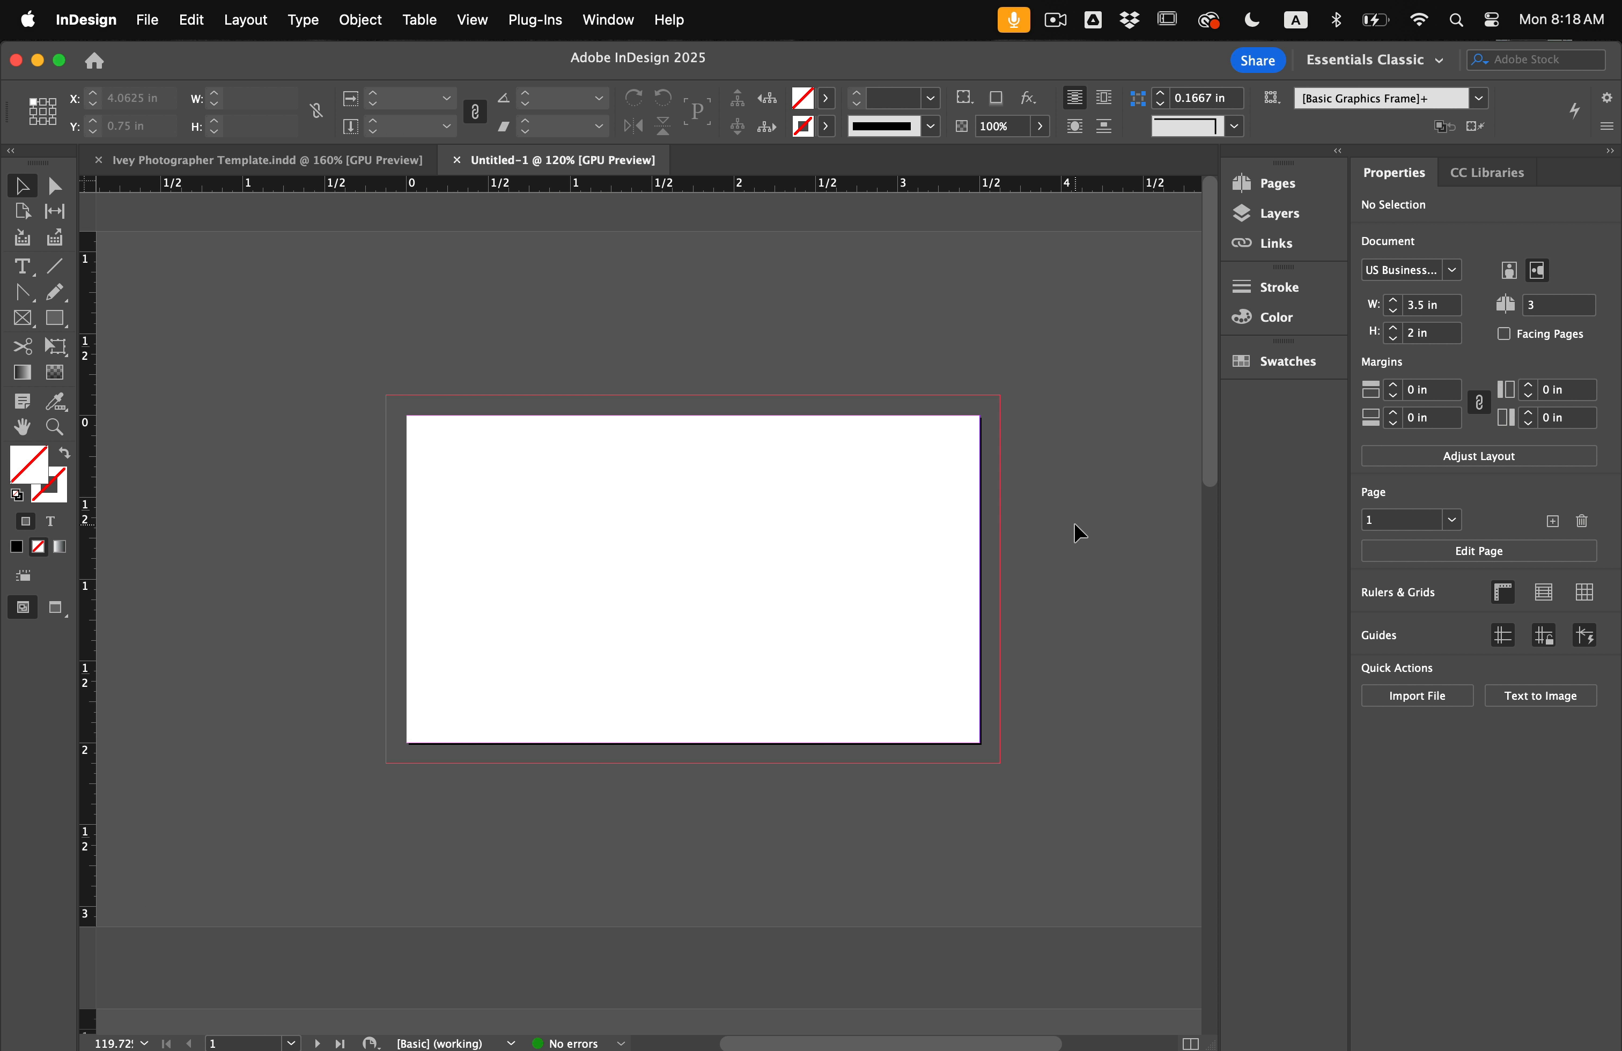
scroll(1074, 523, "right", 1)
scroll(1075, 524, "down", 1)
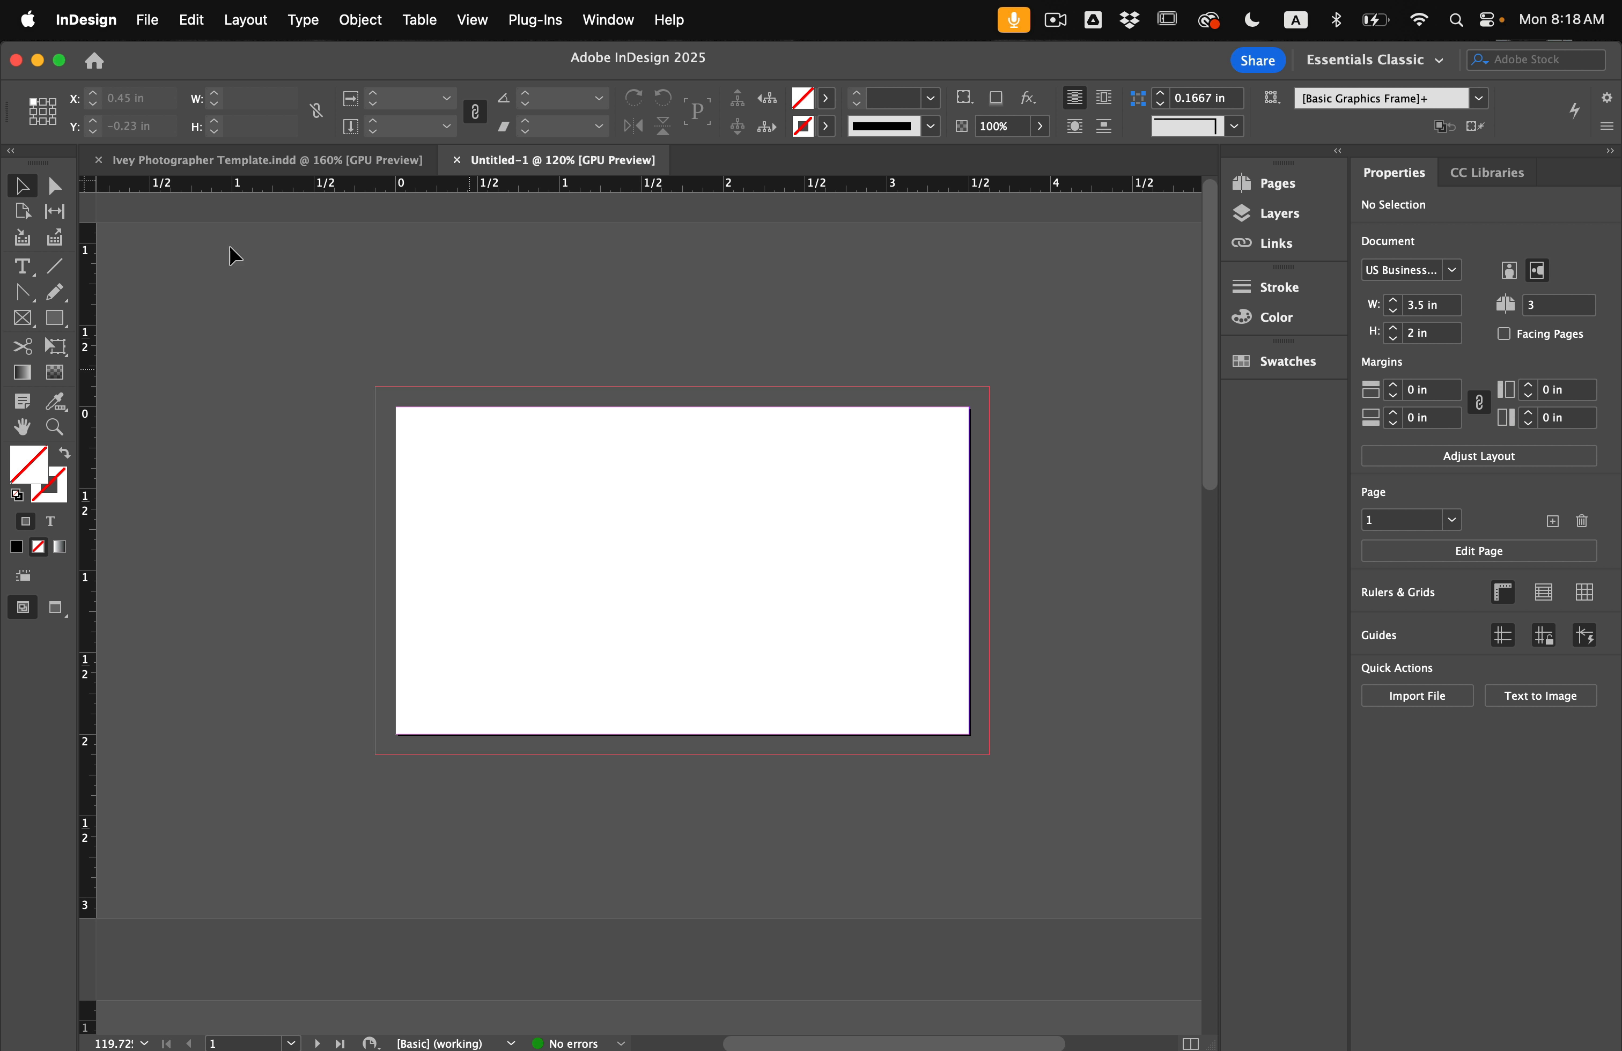
In the photographer template, select the contact-info text frame on page 2.
left_click(236, 160)
scroll(516, 502, "down", 5)
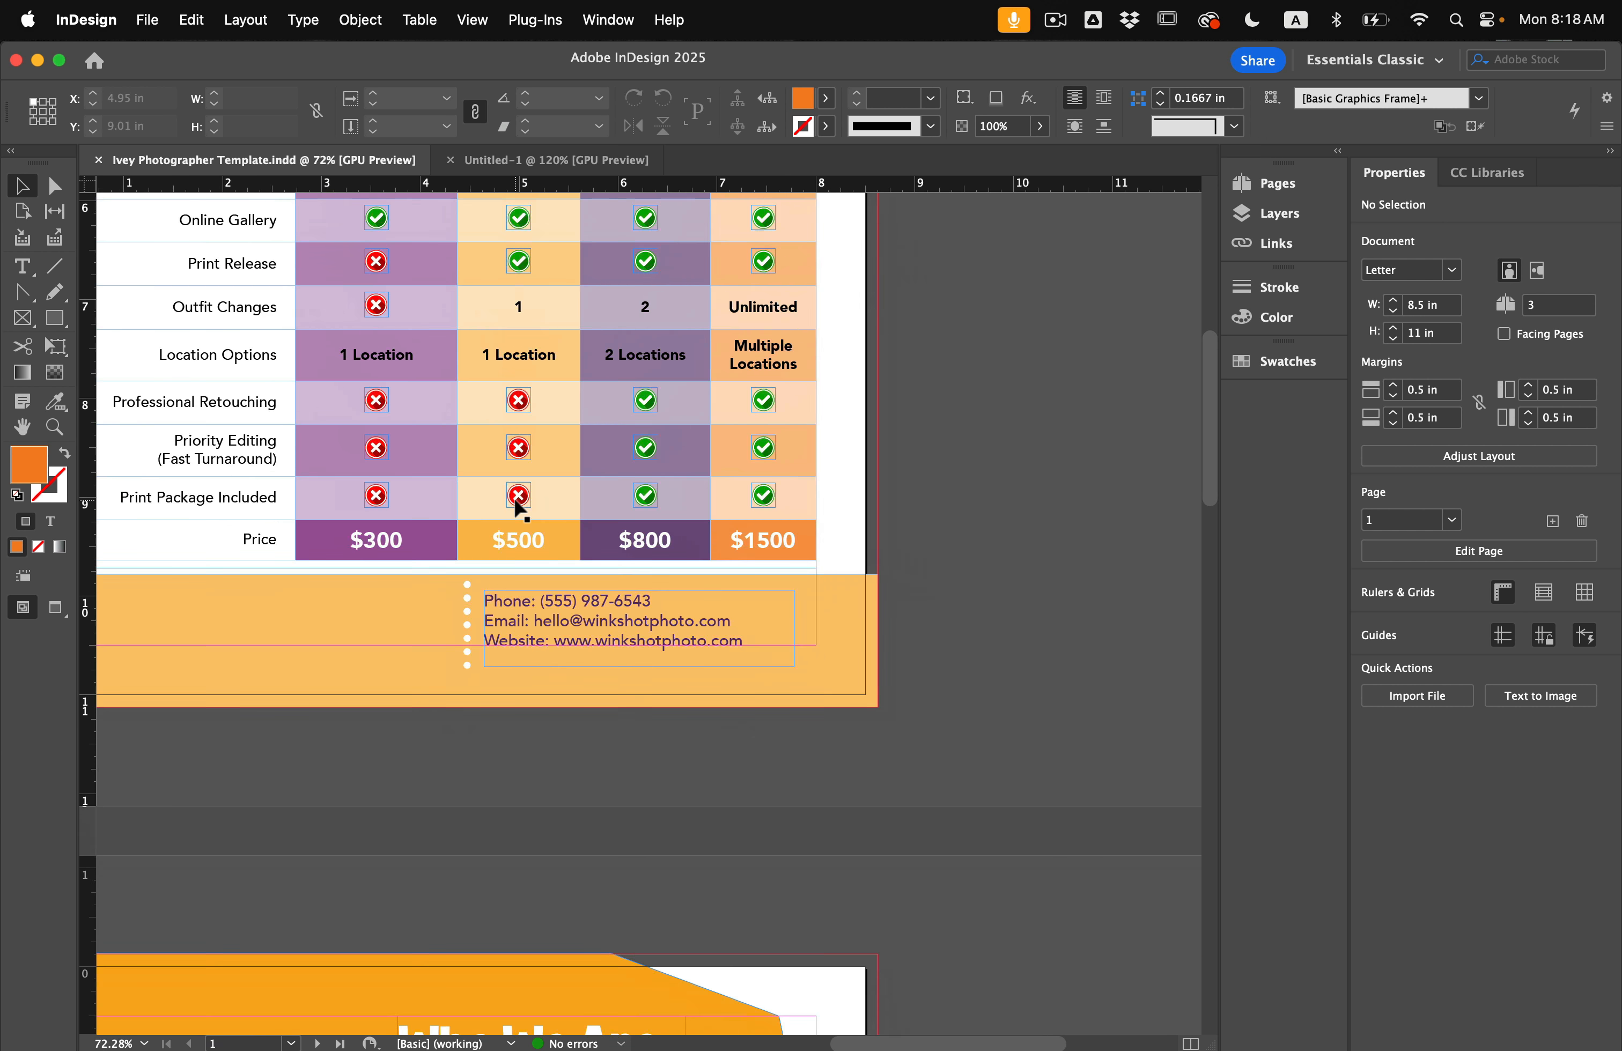
scroll(515, 503, "up", 10)
scroll(516, 503, "left", 3)
scroll(515, 501, "down", 15)
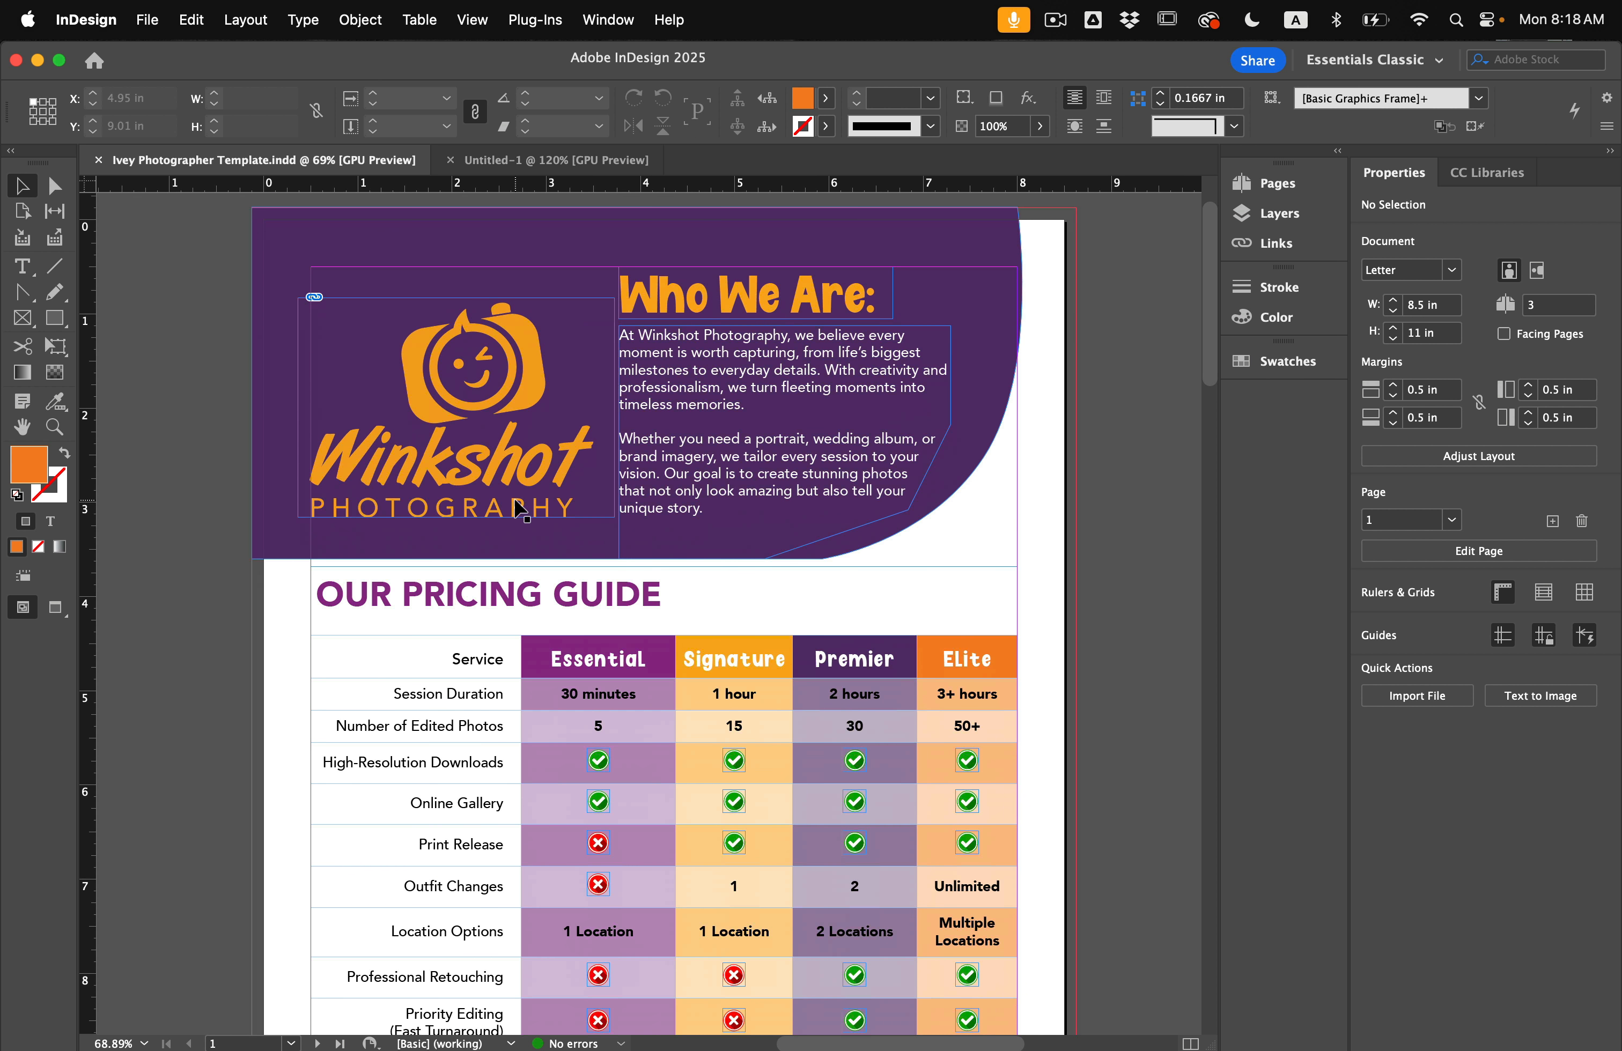
scroll(515, 500, "right", 2)
scroll(516, 501, "down", 10)
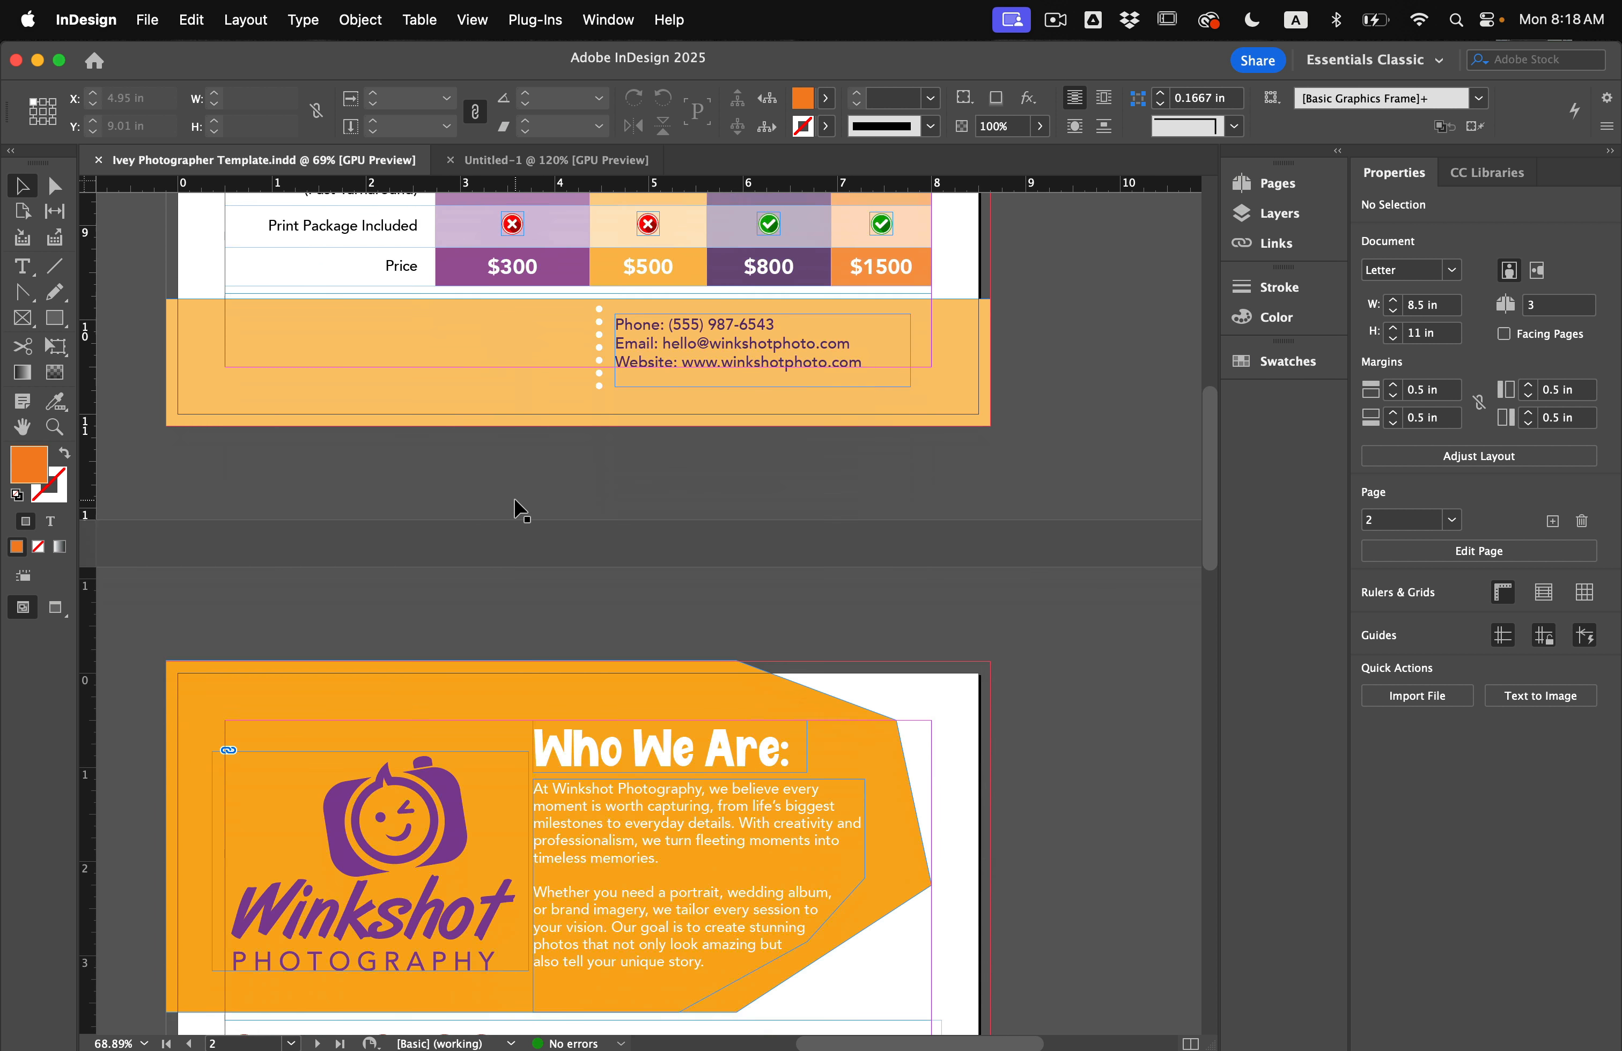
scroll(516, 506, "right", 1)
scroll(516, 505, "up", 1)
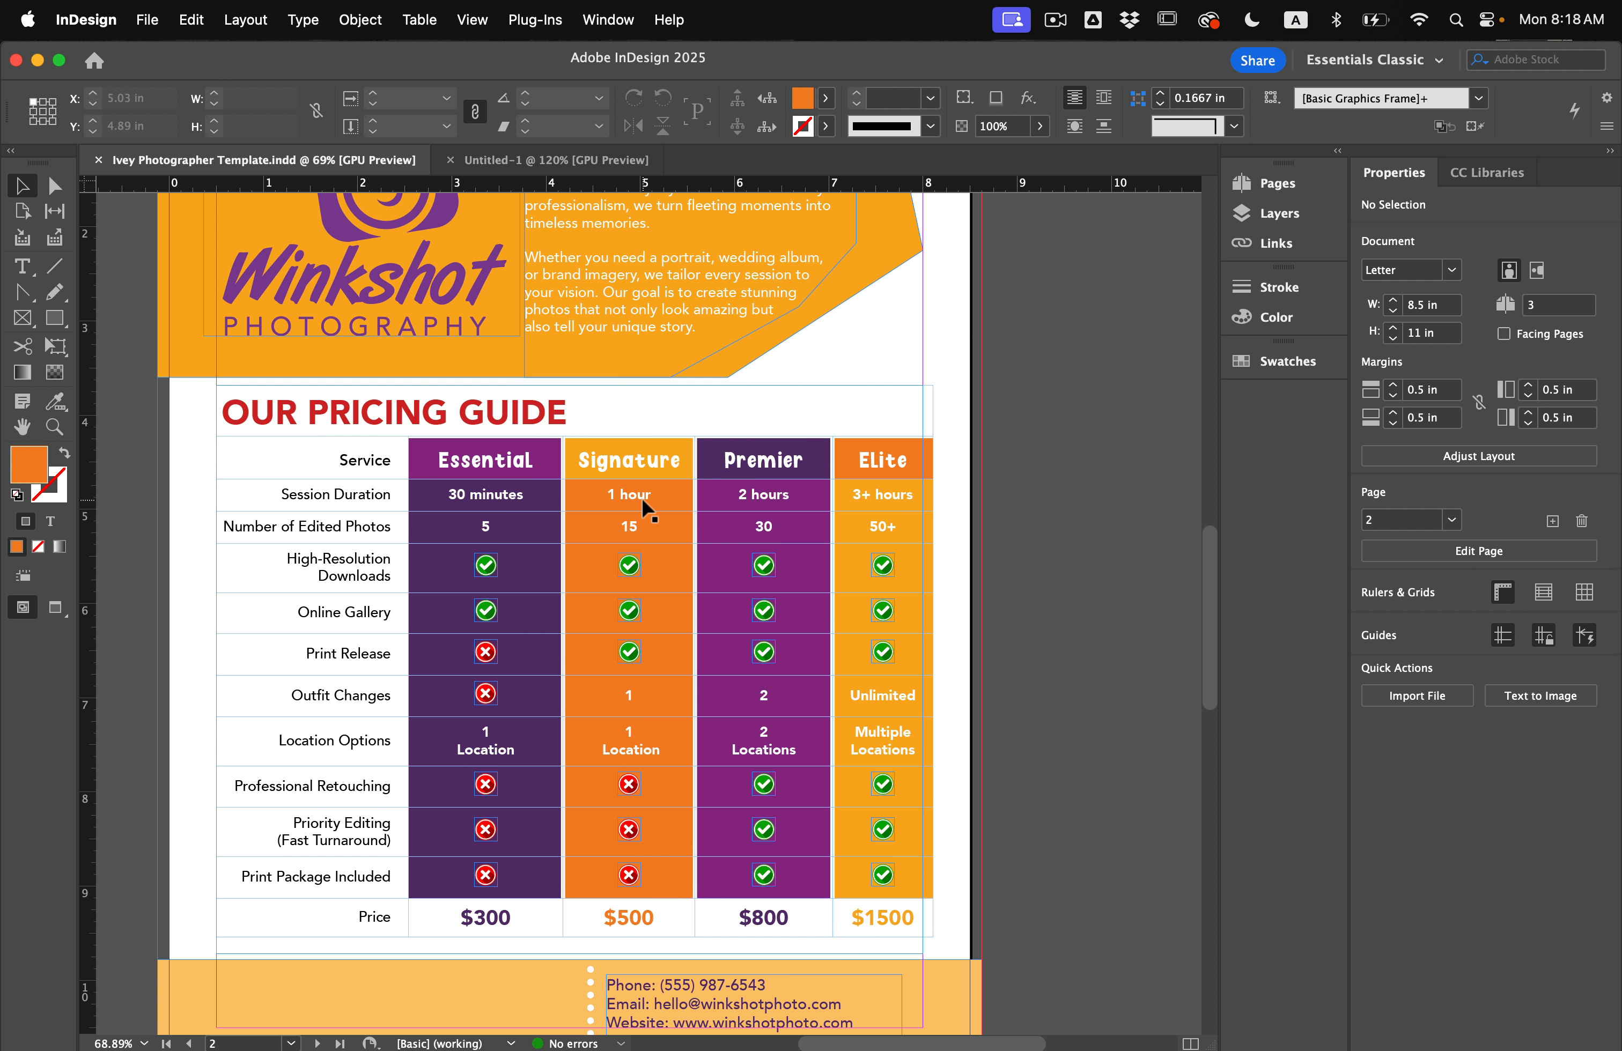
scroll(638, 502, "down", 4)
scroll(638, 501, "right", 1)
scroll(726, 785, "up", 5)
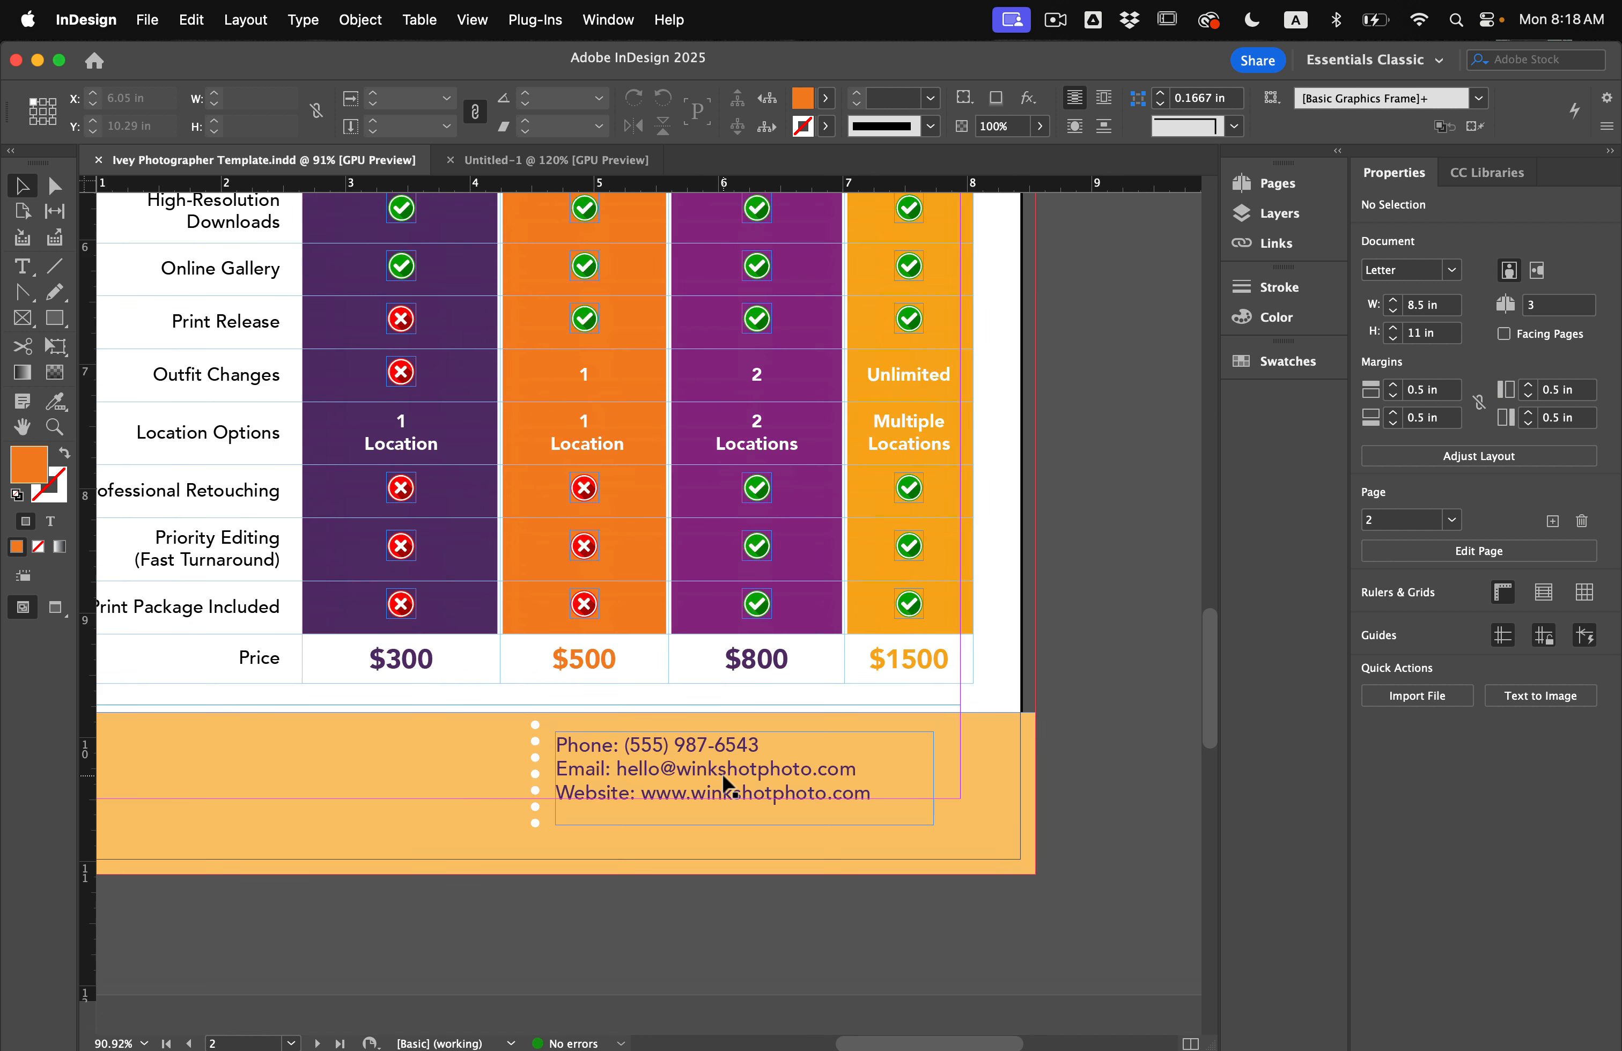
left_click(690, 795)
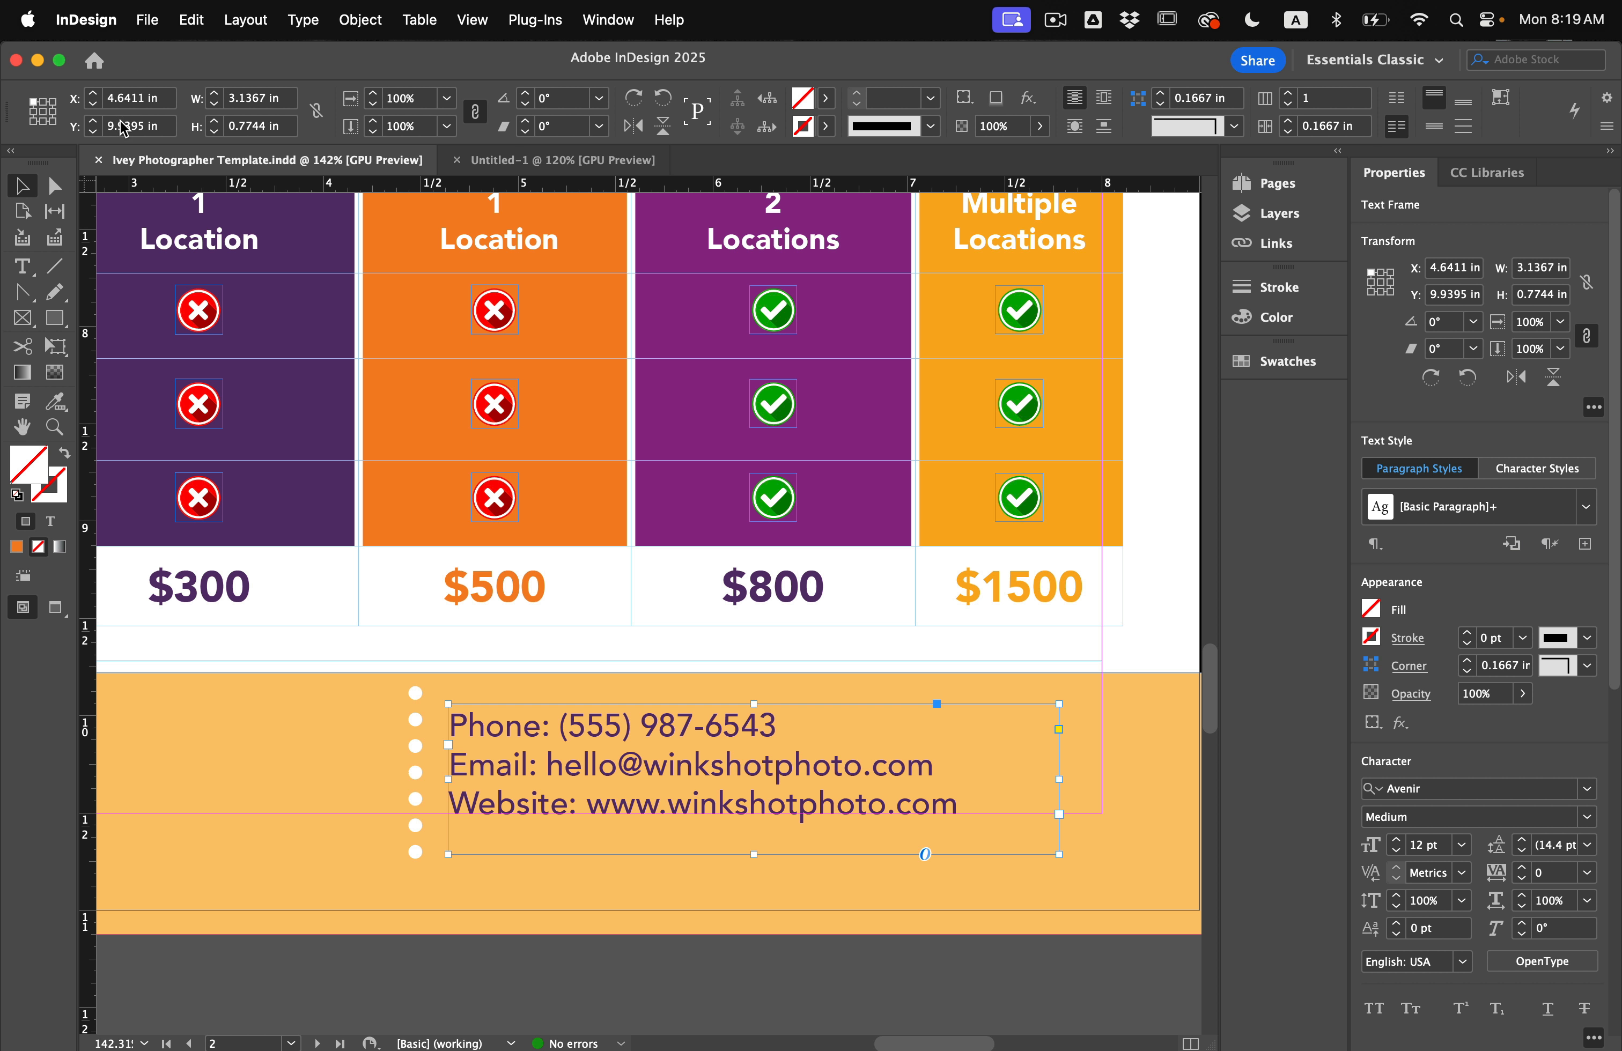
Paste the contact text into Untitled-1 and drag it off the card onto the pasteboard.
left_click(493, 161)
key("super+v")
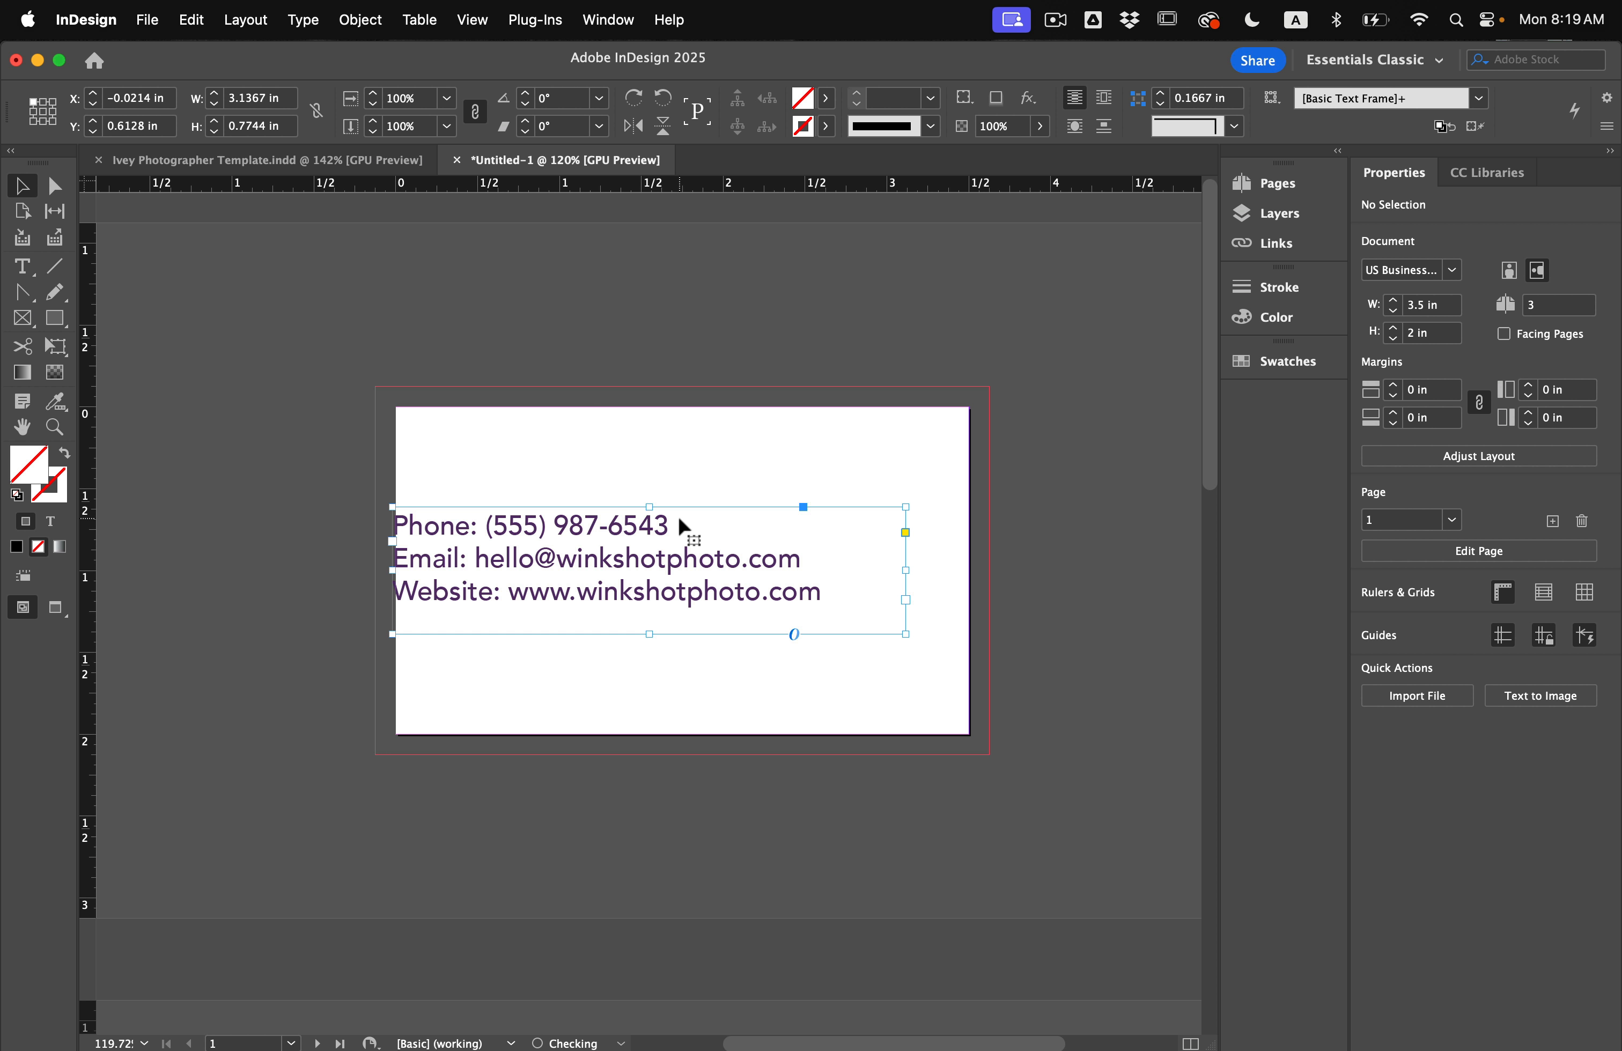
left_click_drag(744, 587, 223, 611)
scroll(271, 603, "left", 5)
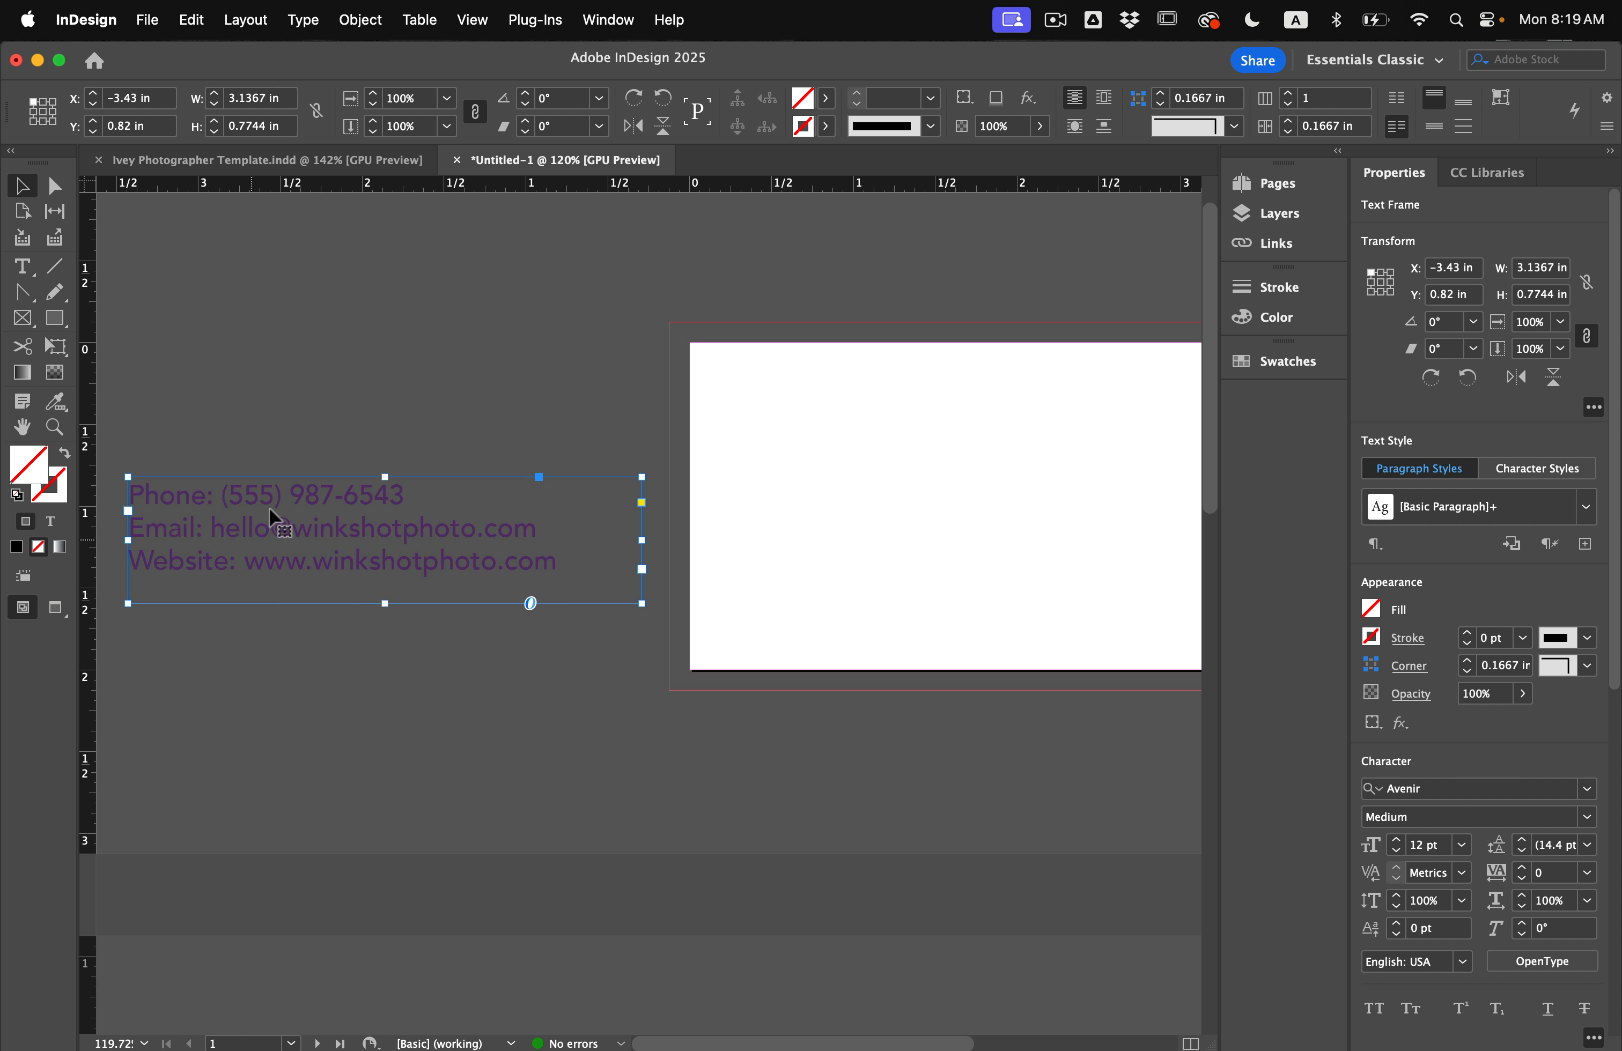
left_click(293, 394)
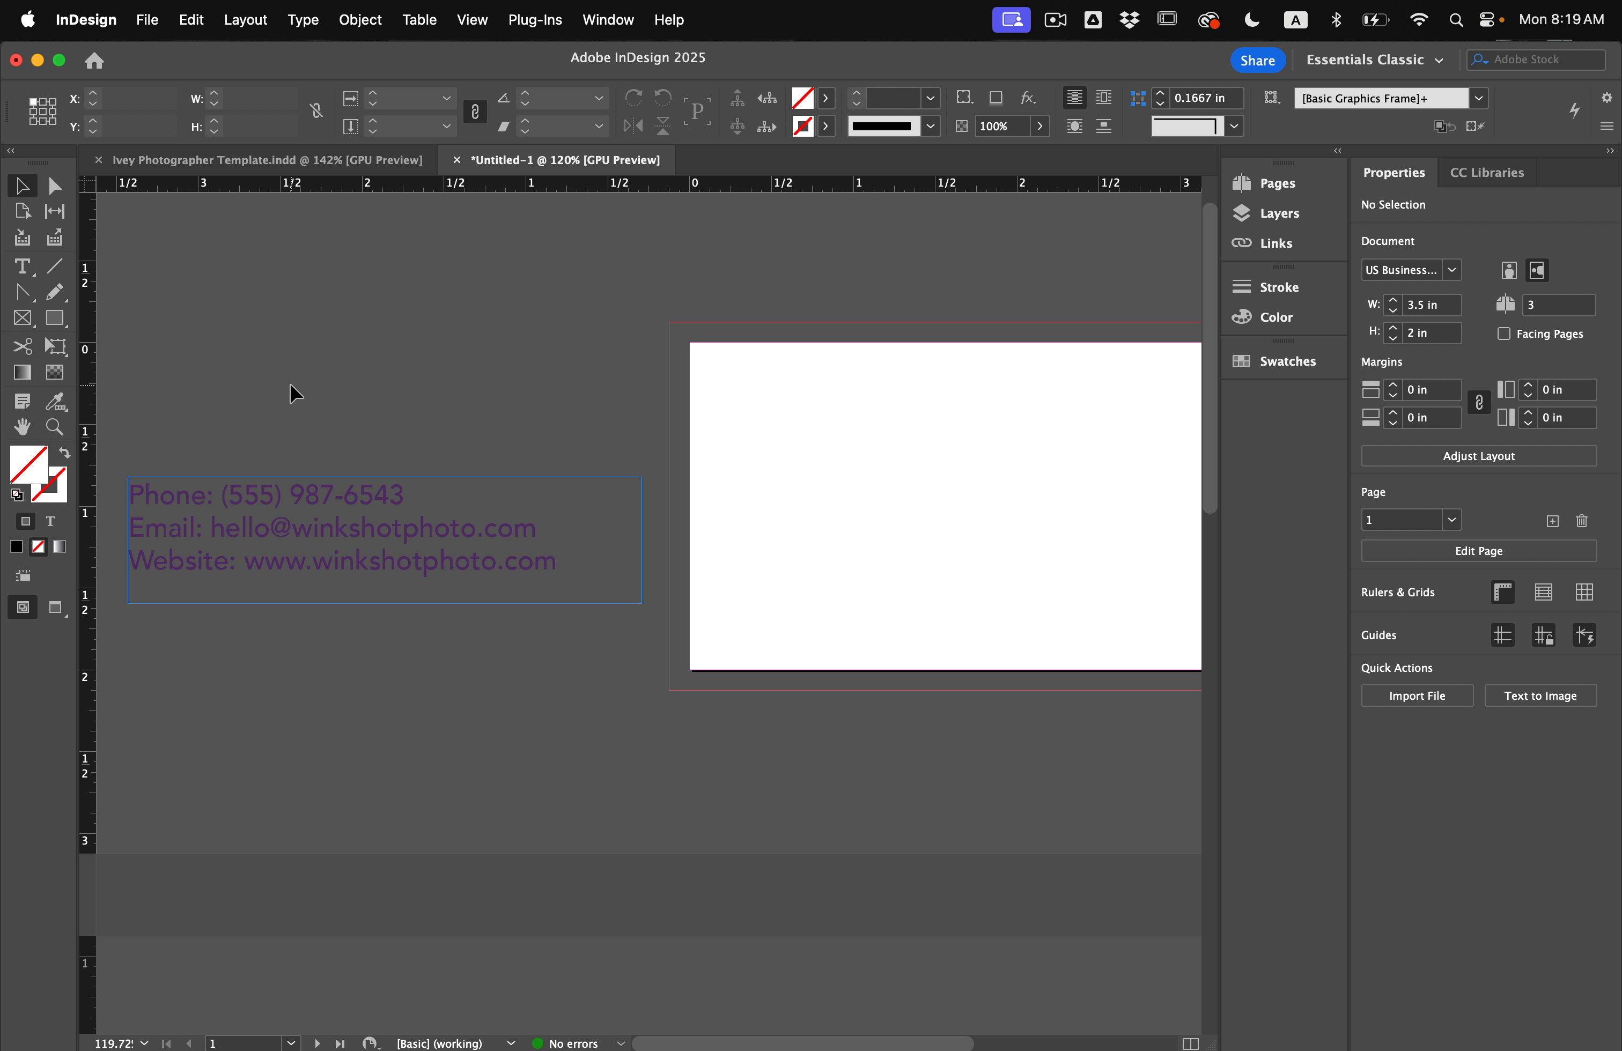
key("super+d")
Place WinkshotLogo.eps on the pasteboard and crop its frame to the first logo.
scroll(858, 379, "down", 2)
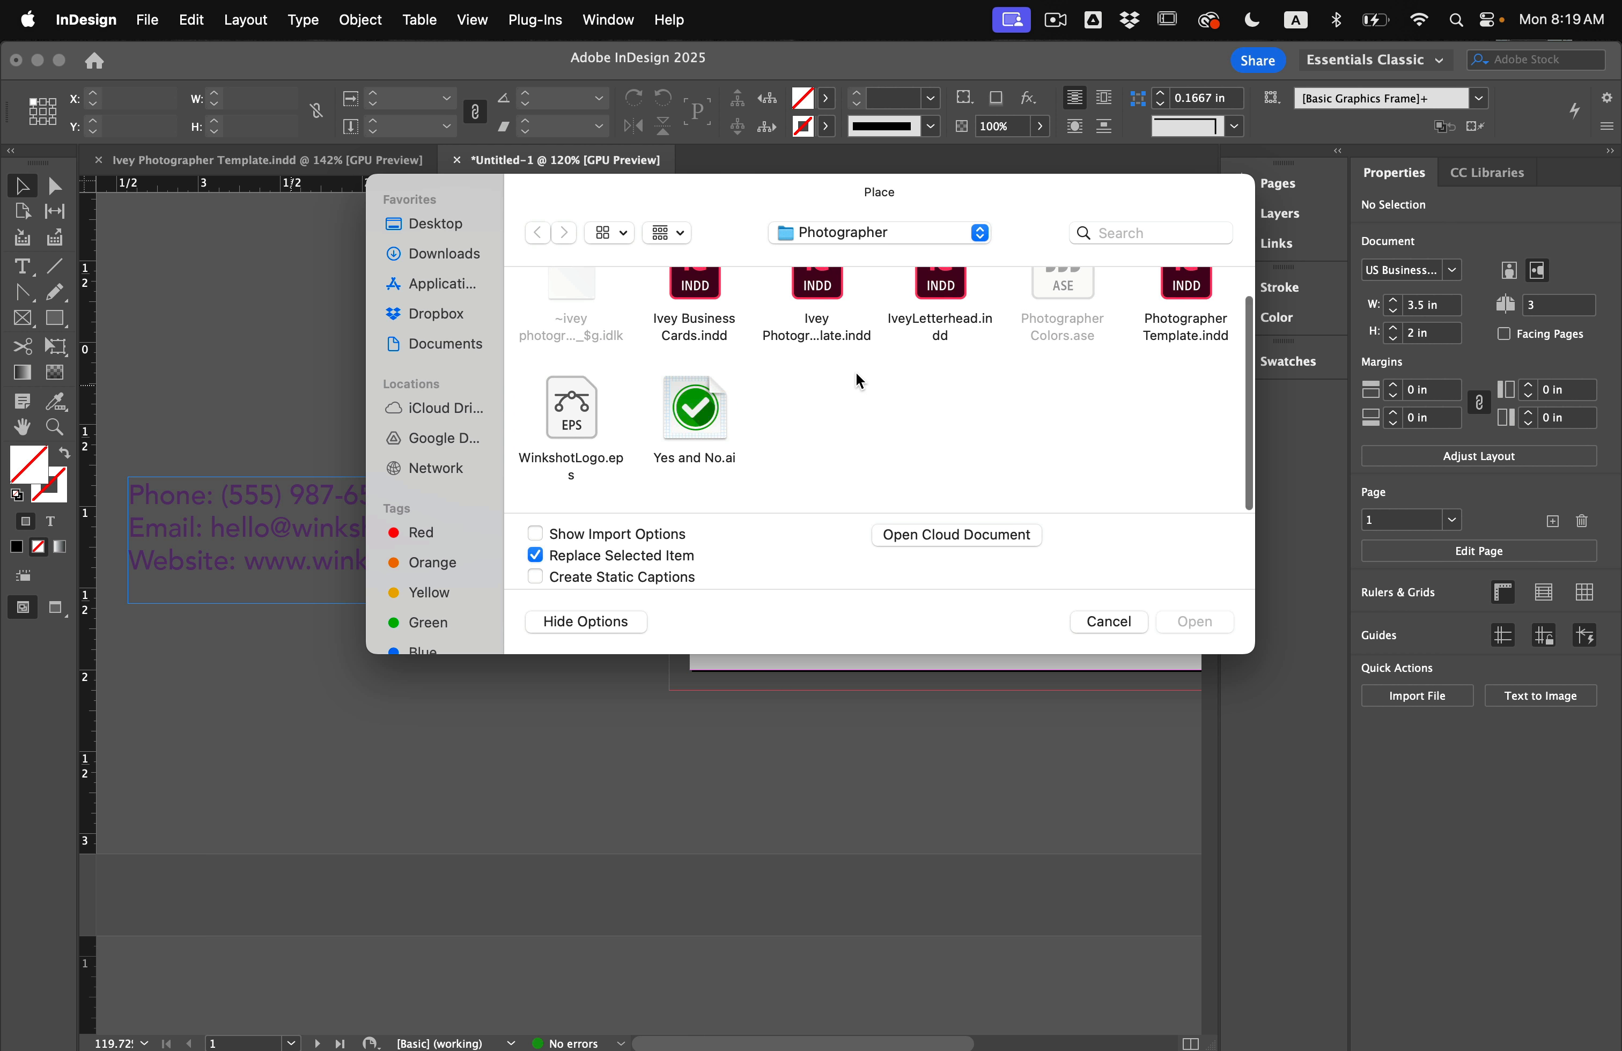
left_click(584, 421)
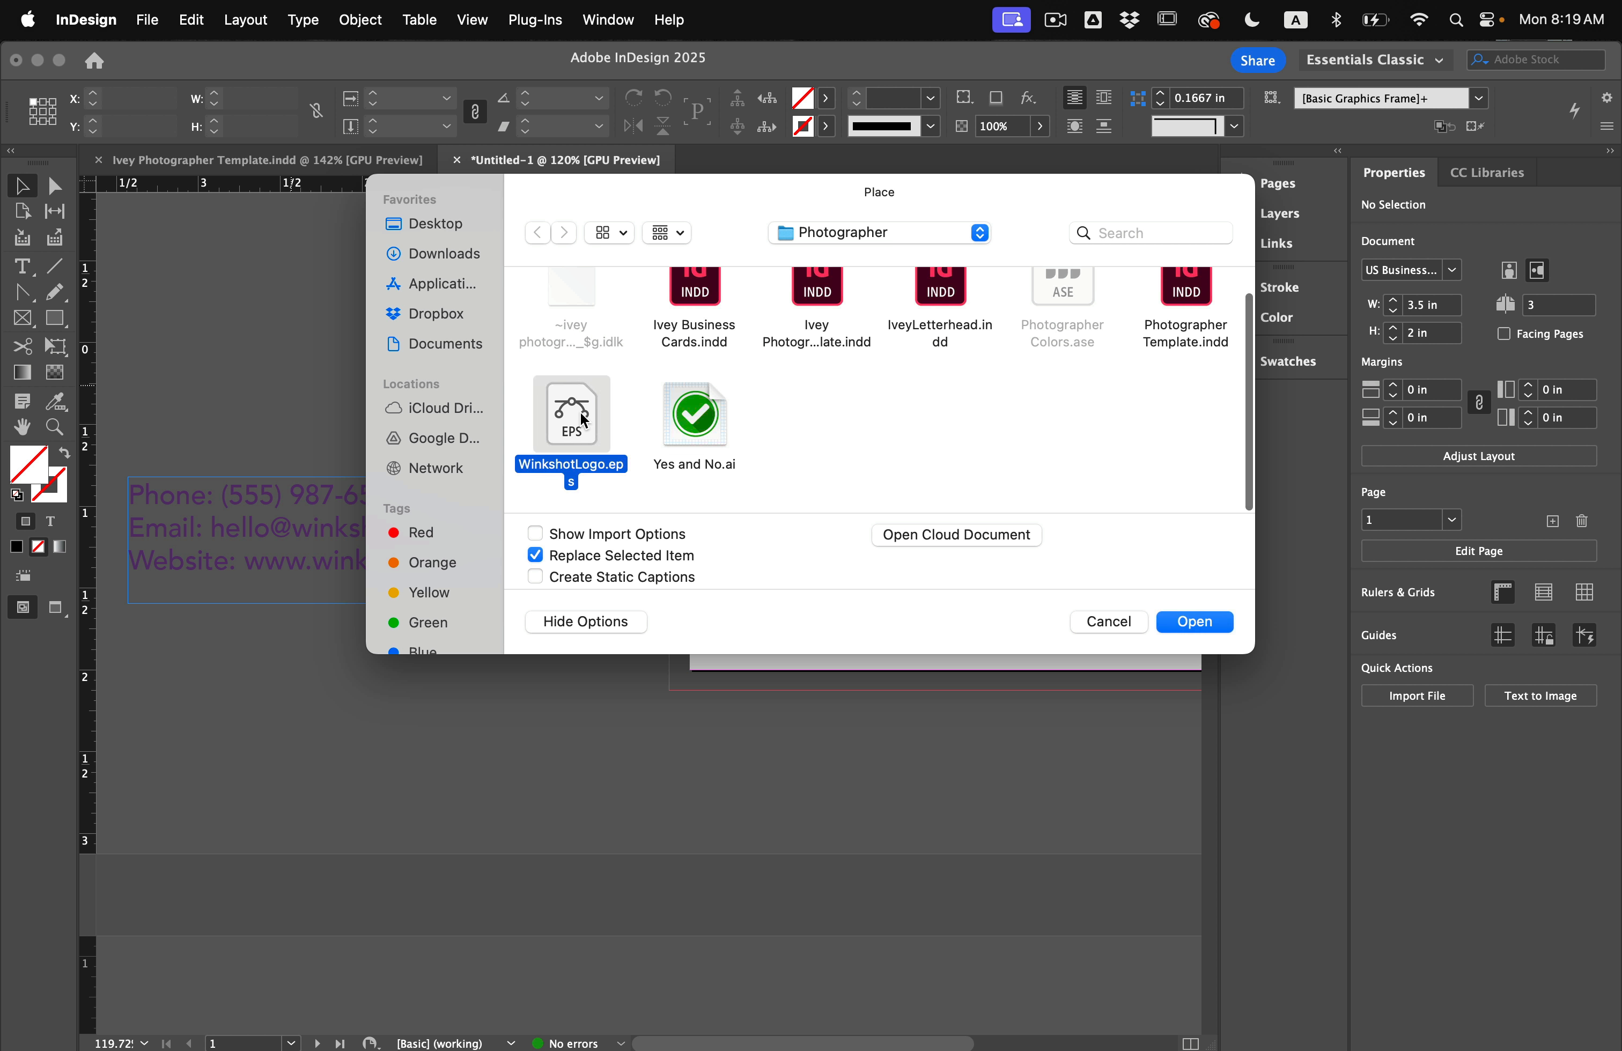
left_click(1194, 621)
left_click_drag(178, 263, 613, 375)
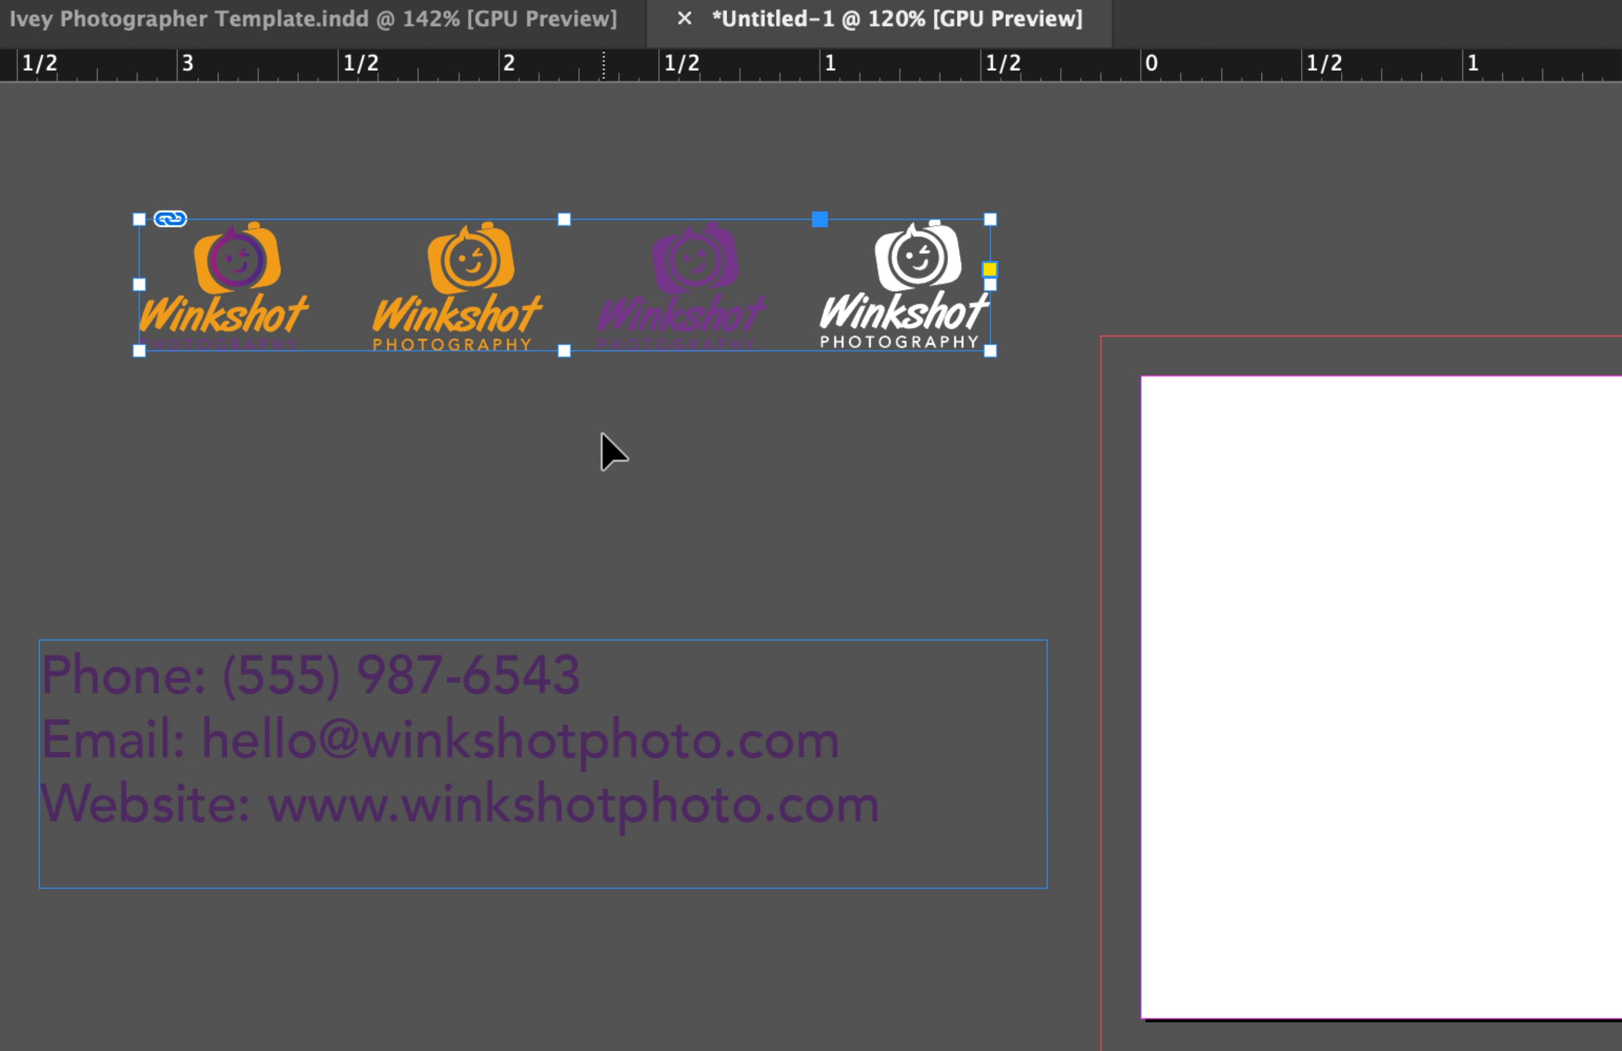
left_click_drag(990, 284, 328, 317)
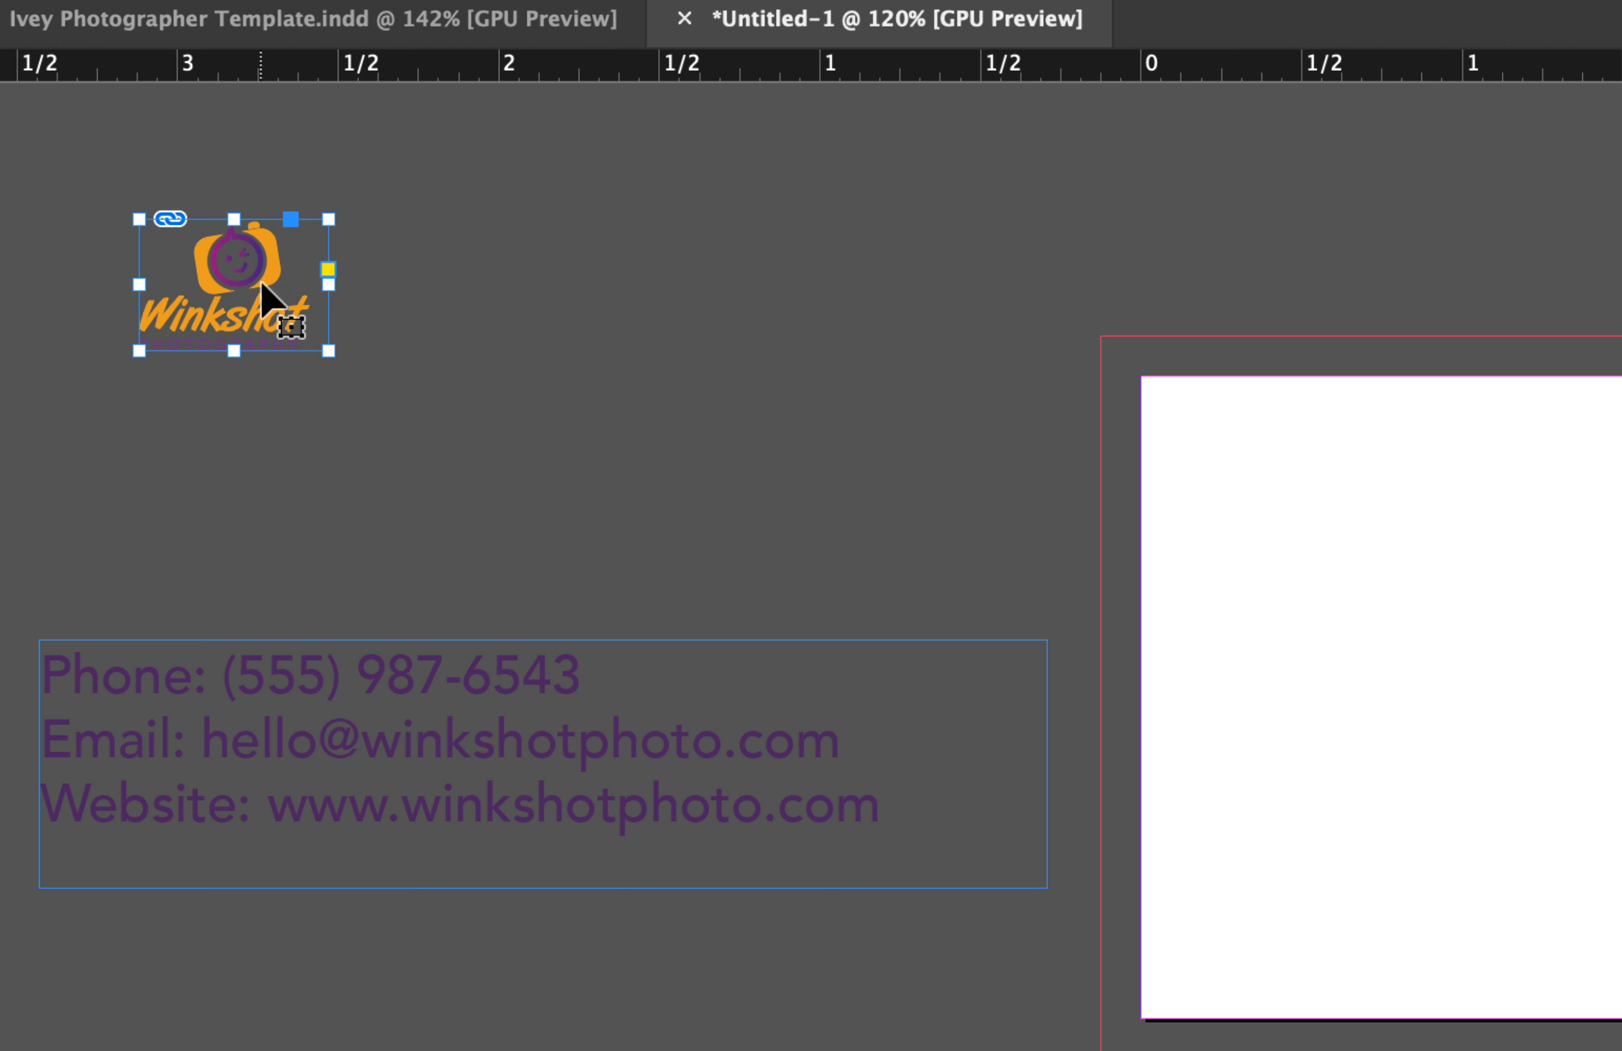
left_click(415, 431)
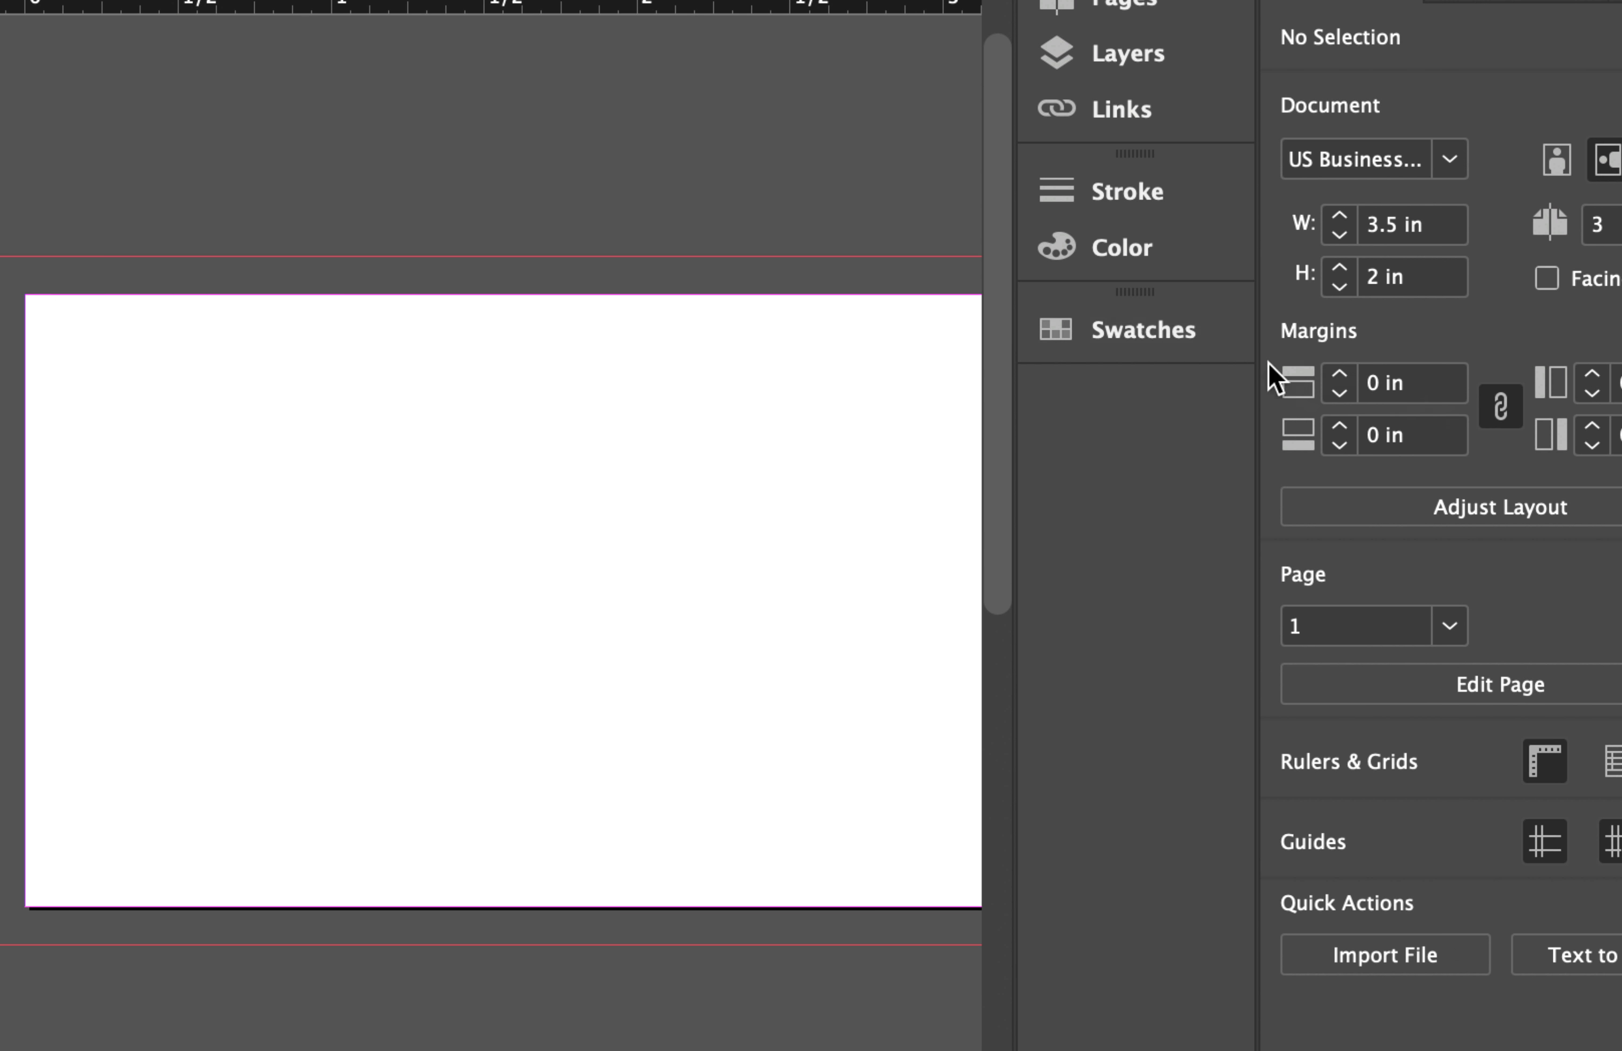
Load Photographer Colors.ase into Swatches and make orange C=0 M=58 Y=98 K=0 the fill.
left_click(1273, 357)
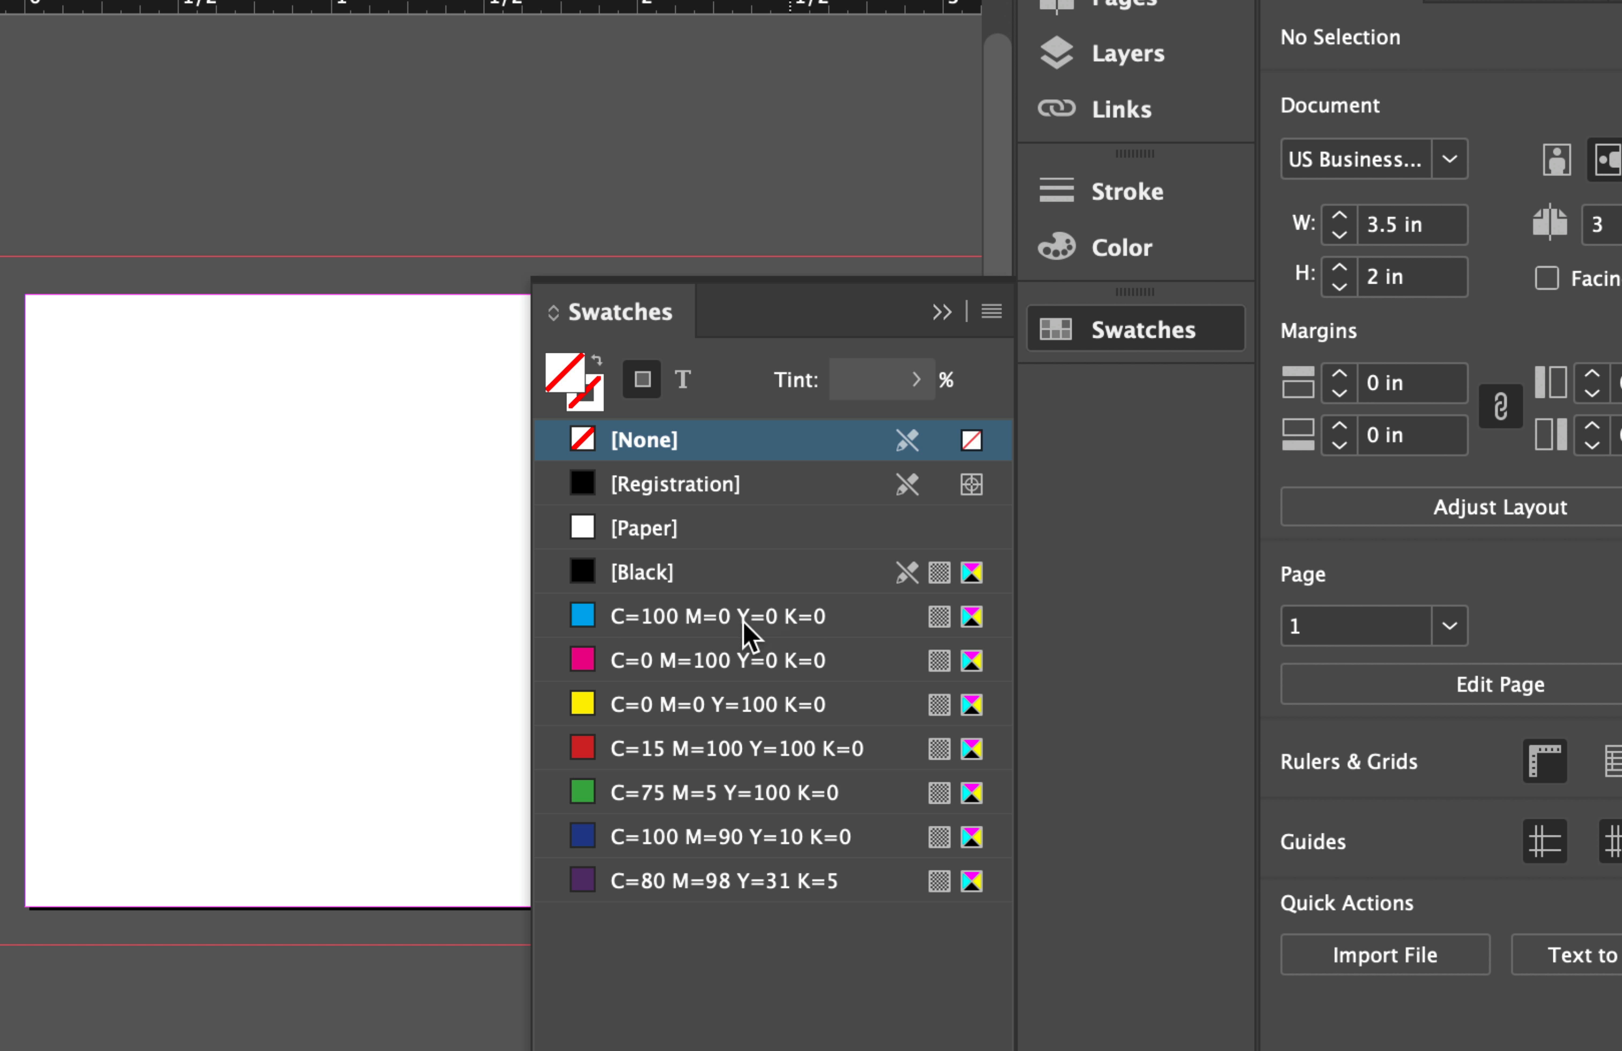
left_click(991, 313)
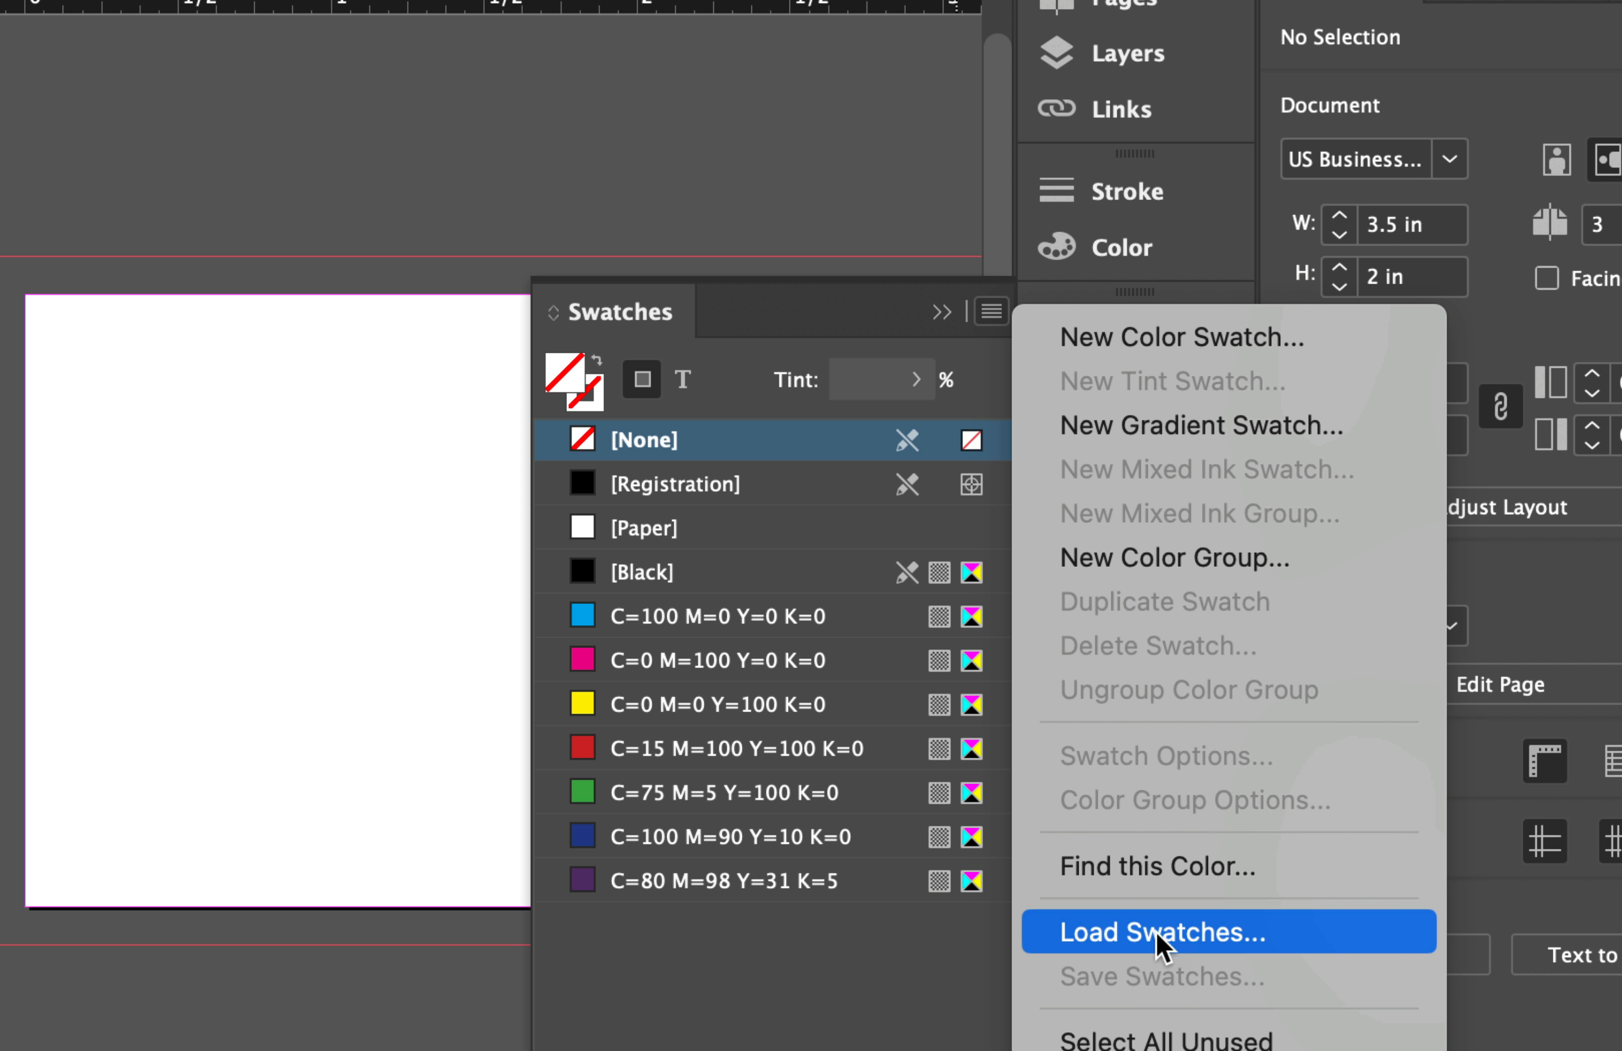
left_click(1134, 936)
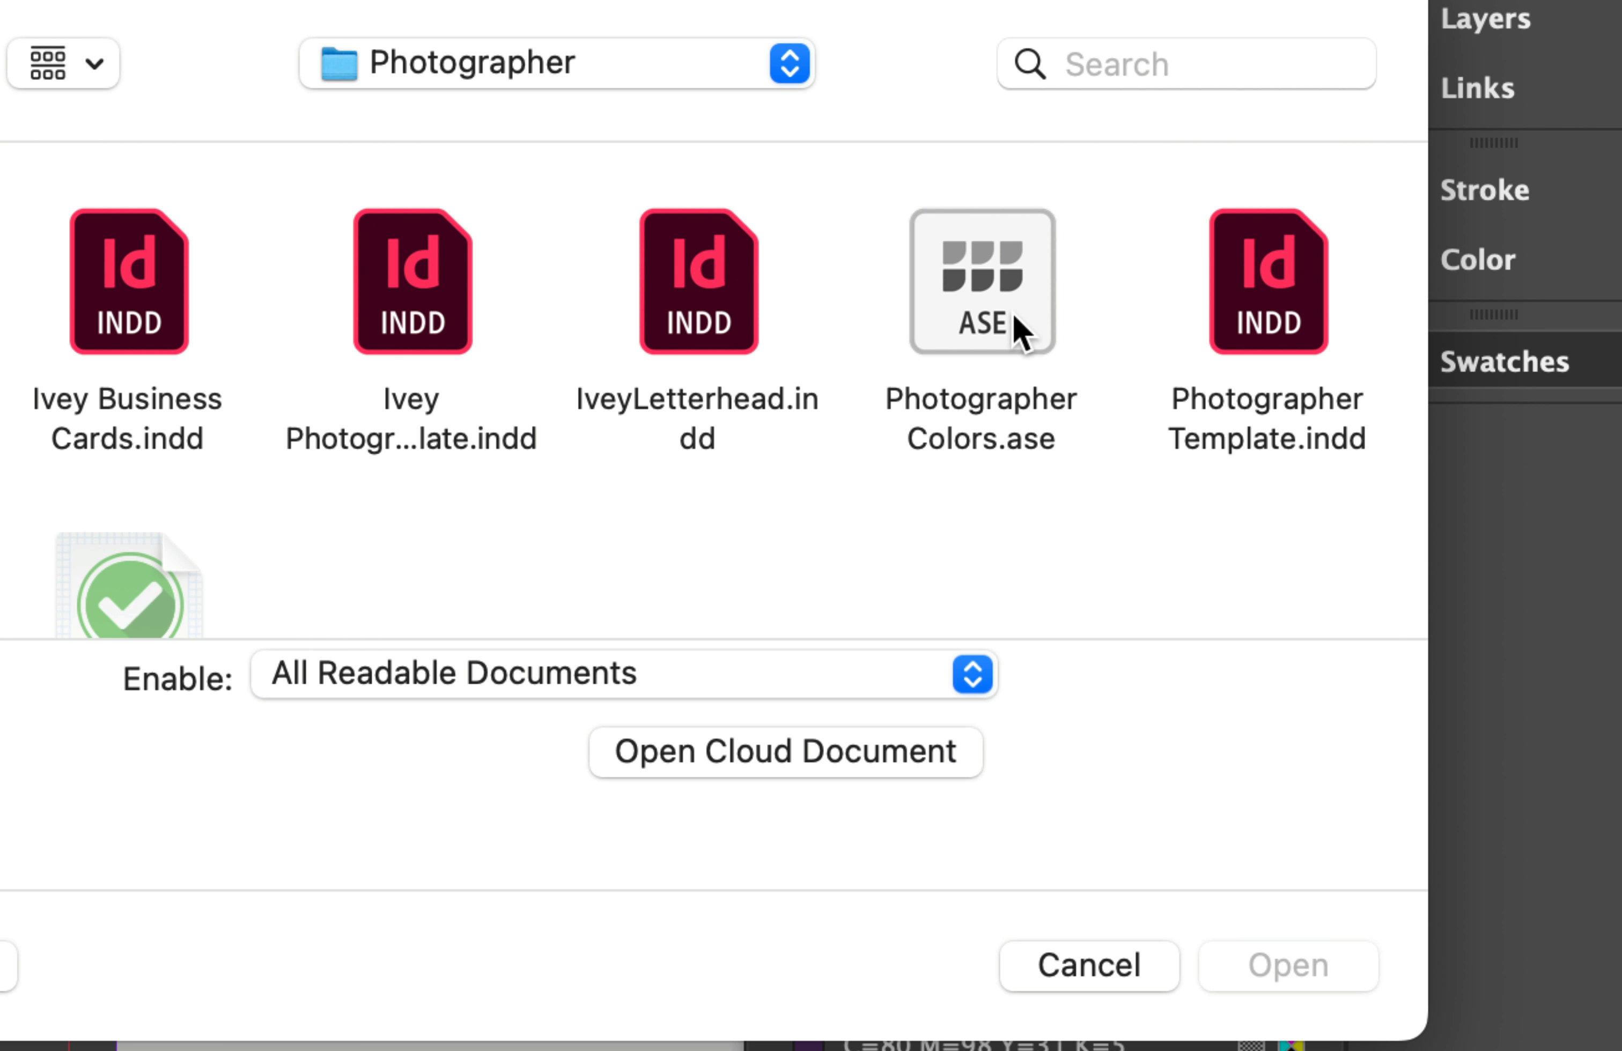
left_click(1074, 350)
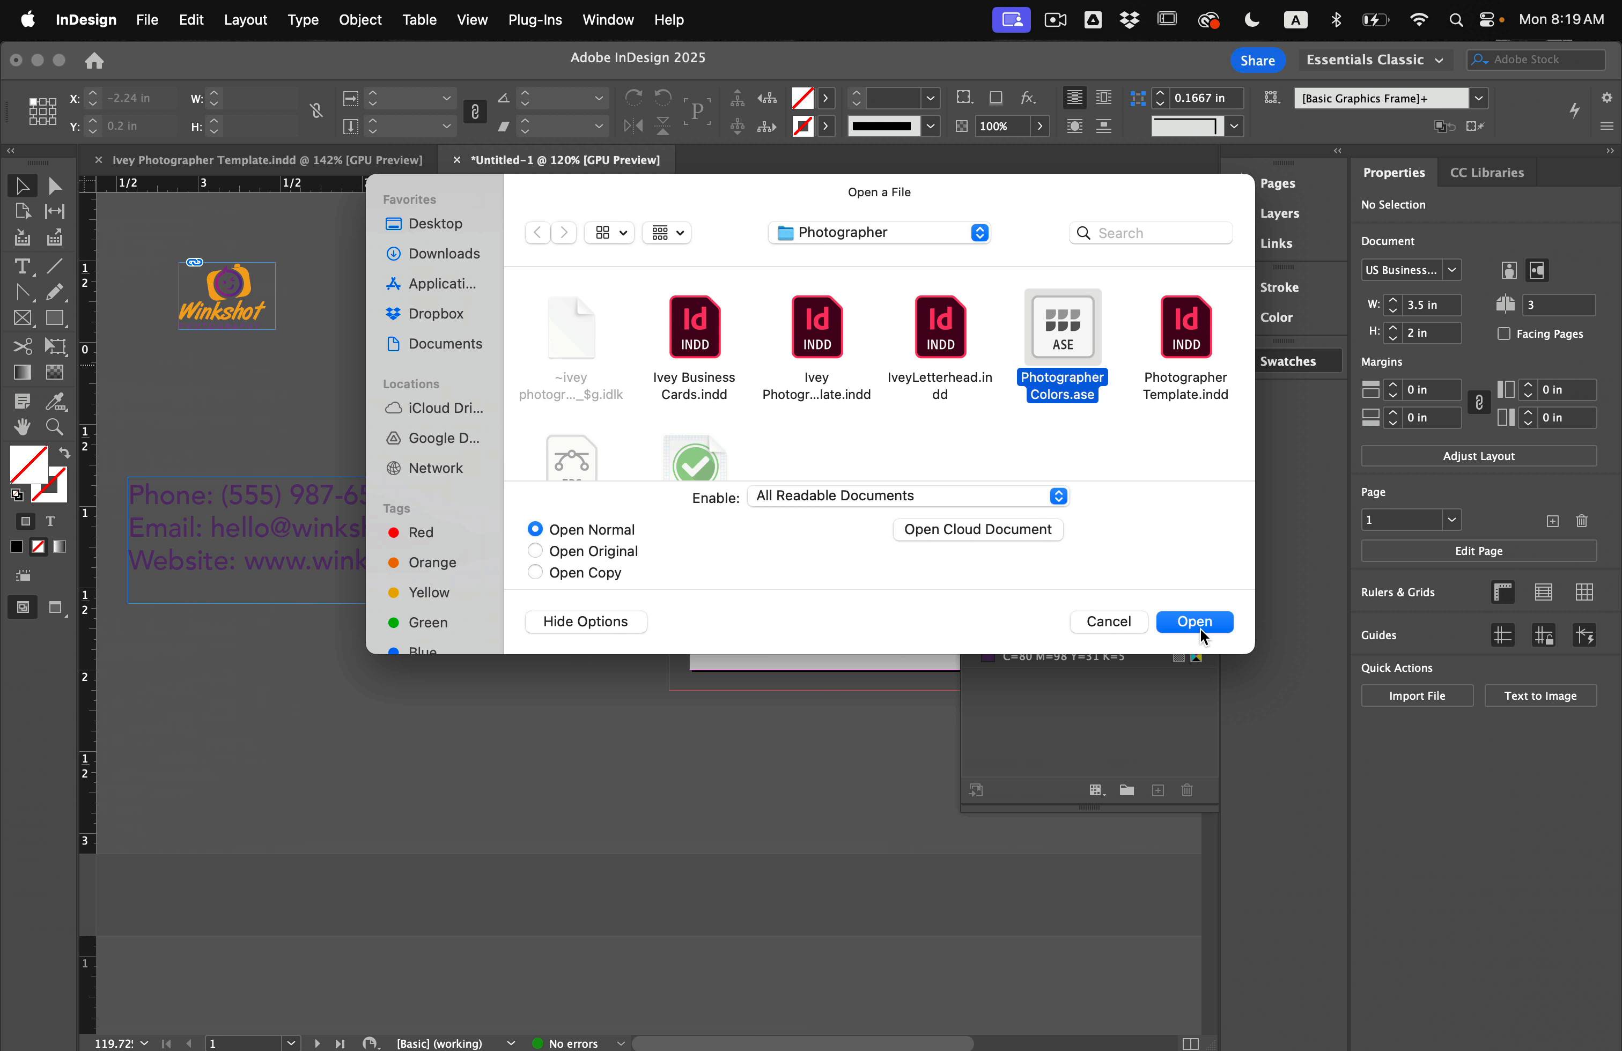
left_click(1299, 971)
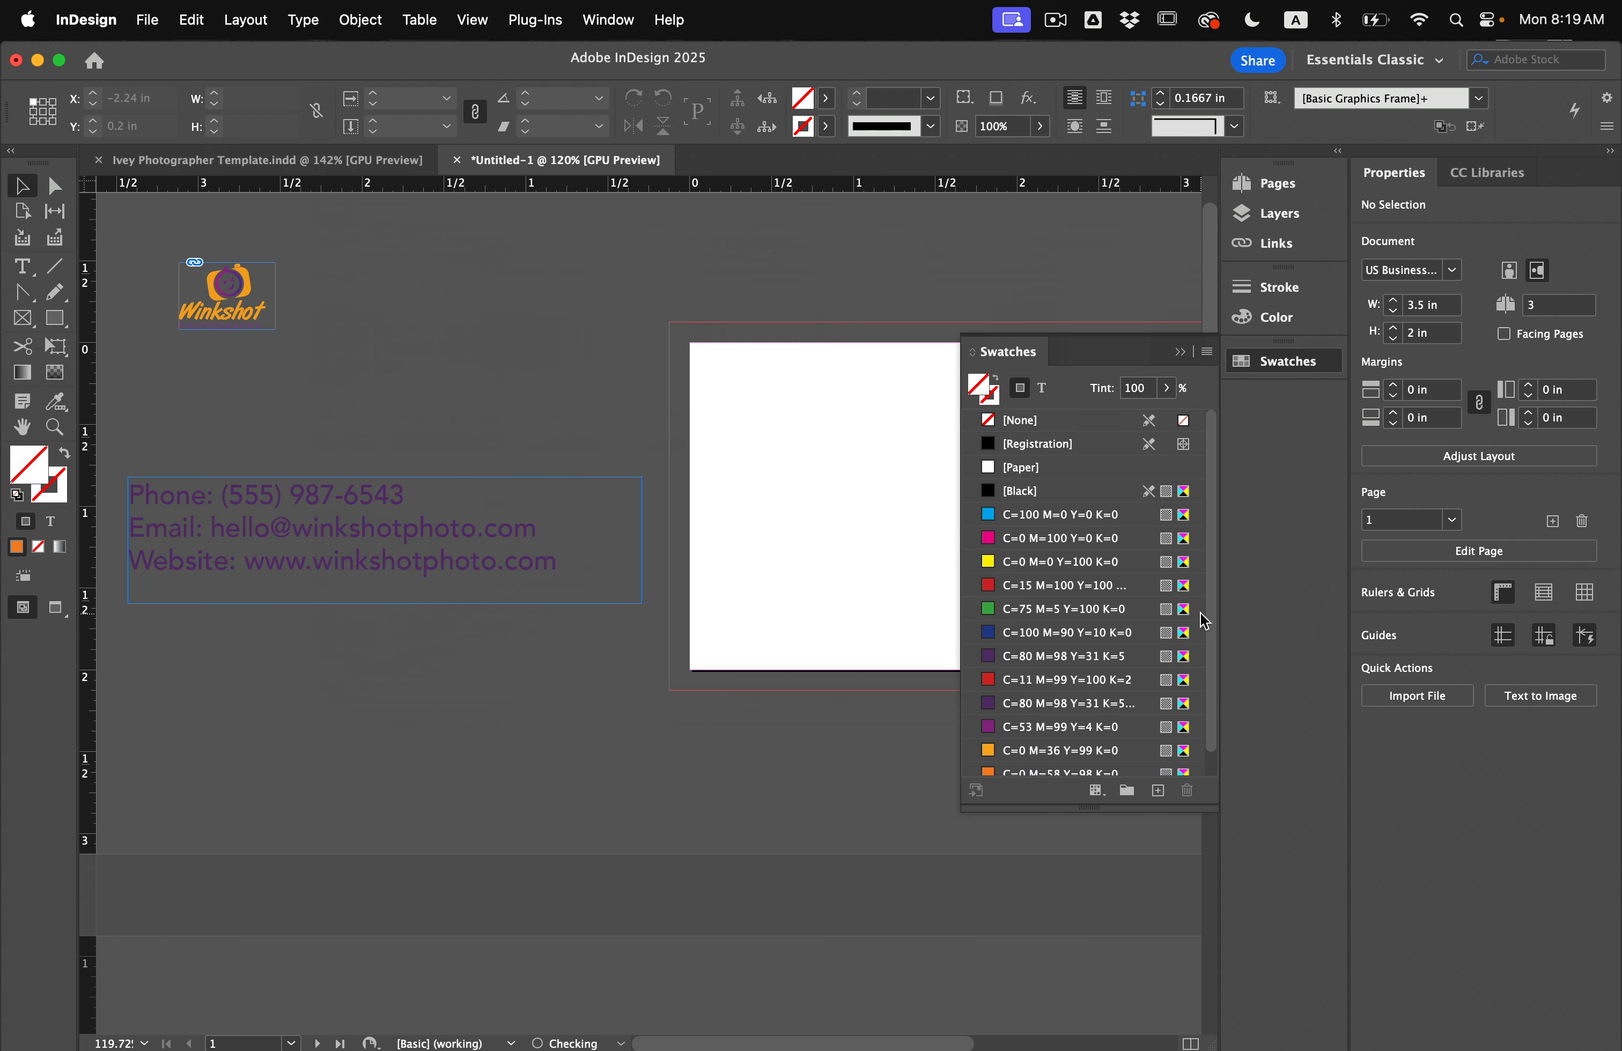
left_click(1089, 771)
scroll(1052, 740, "down", 1)
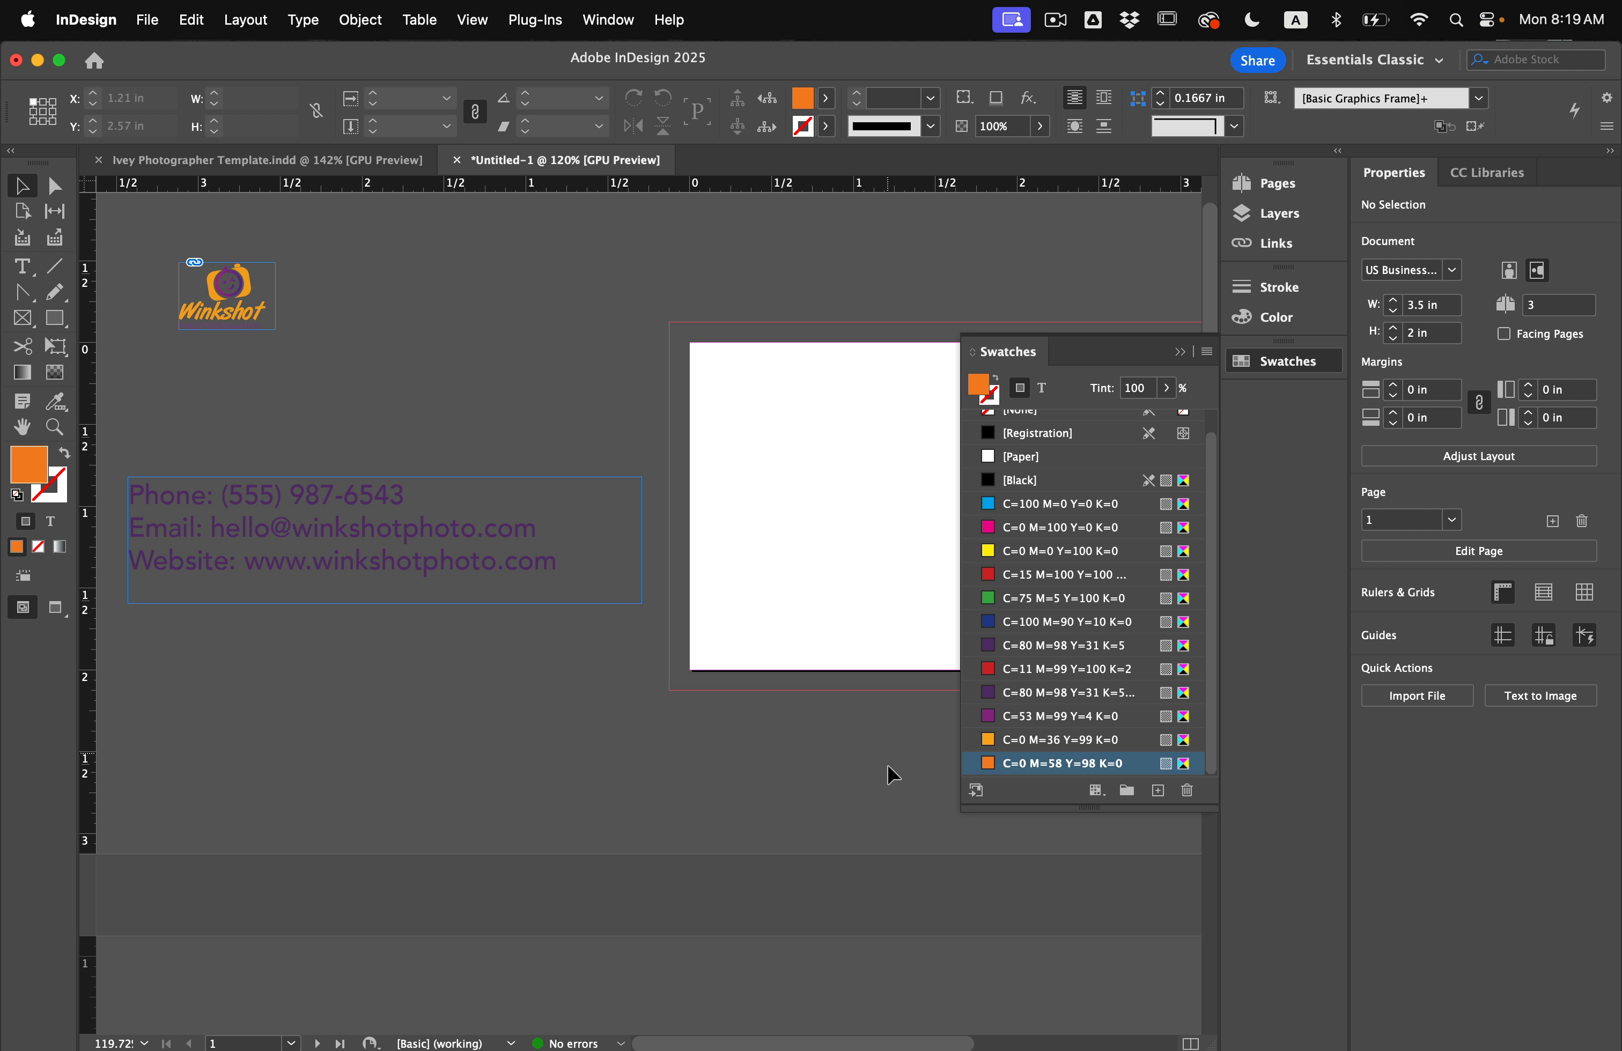
left_click(1284, 367)
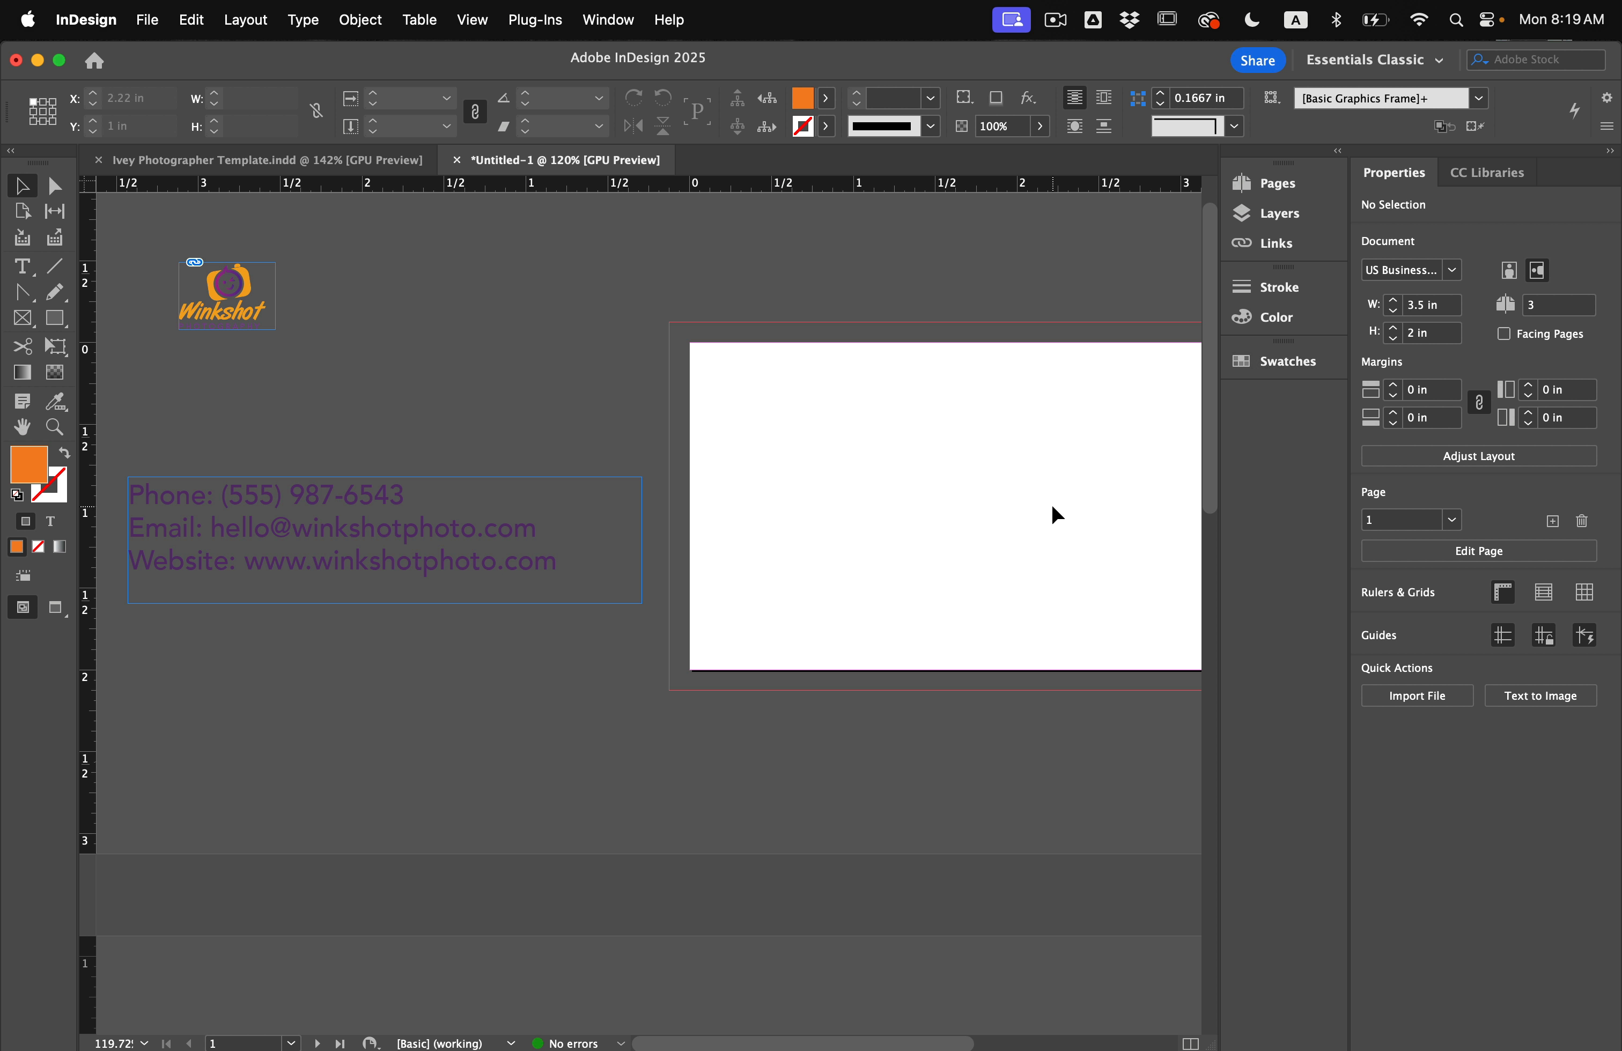
left_click(276, 158)
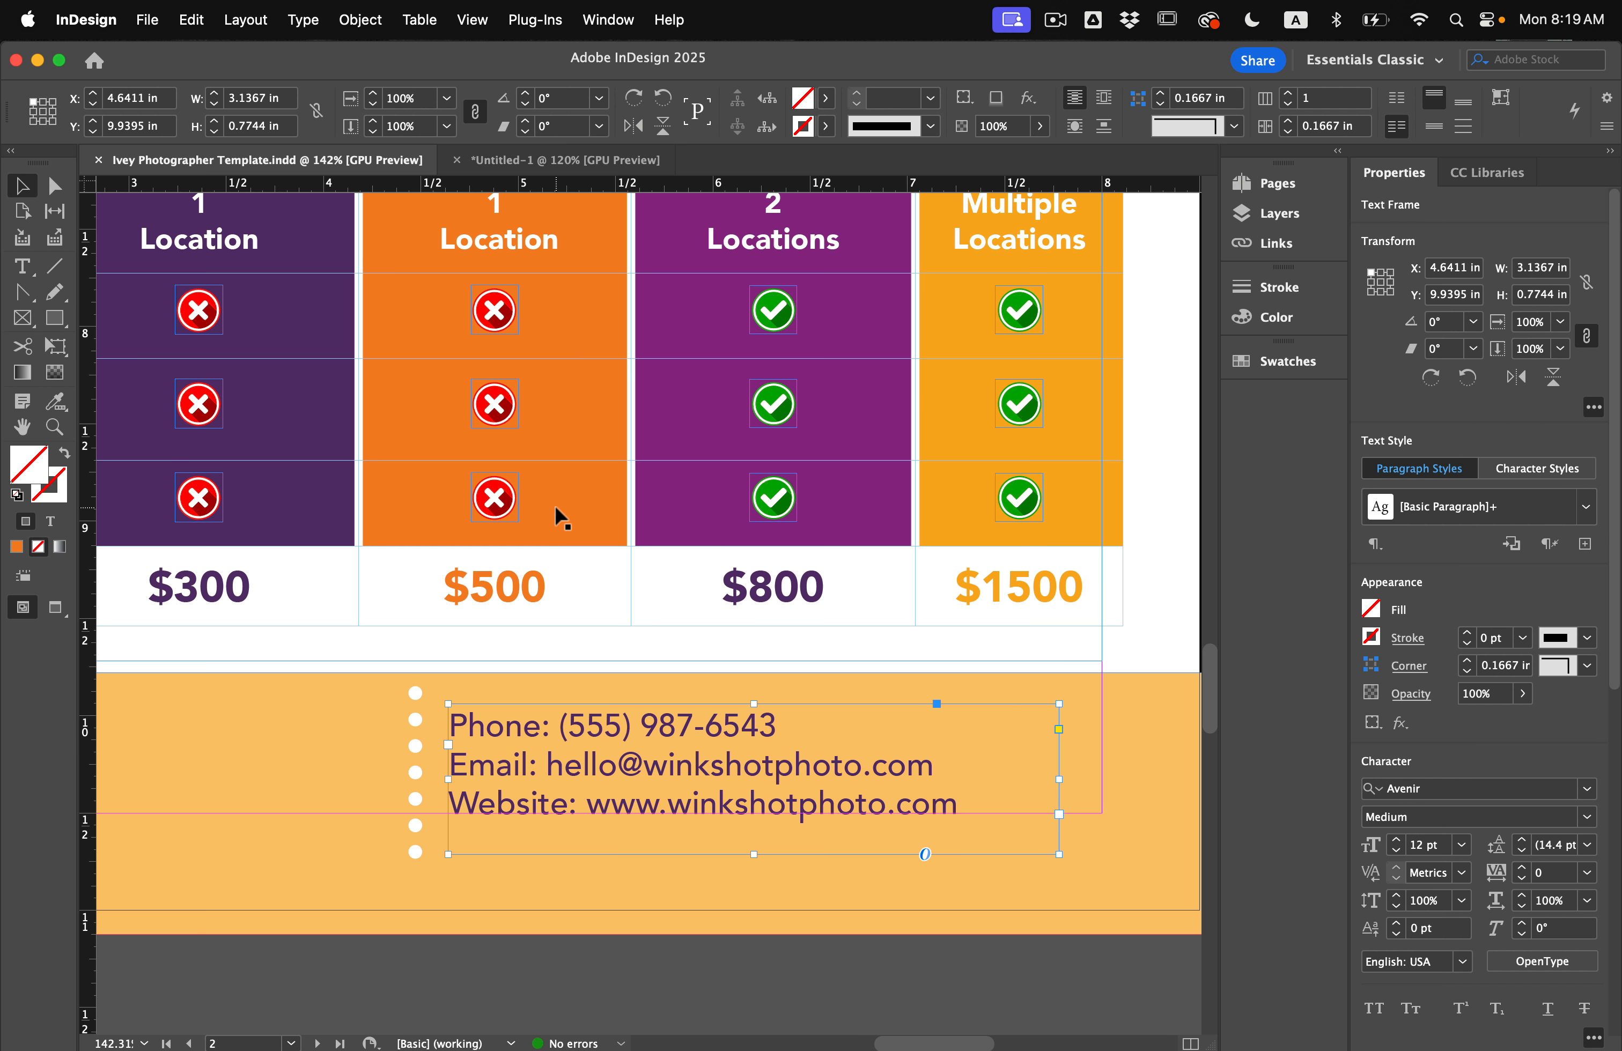
scroll(555, 505, "down", 10)
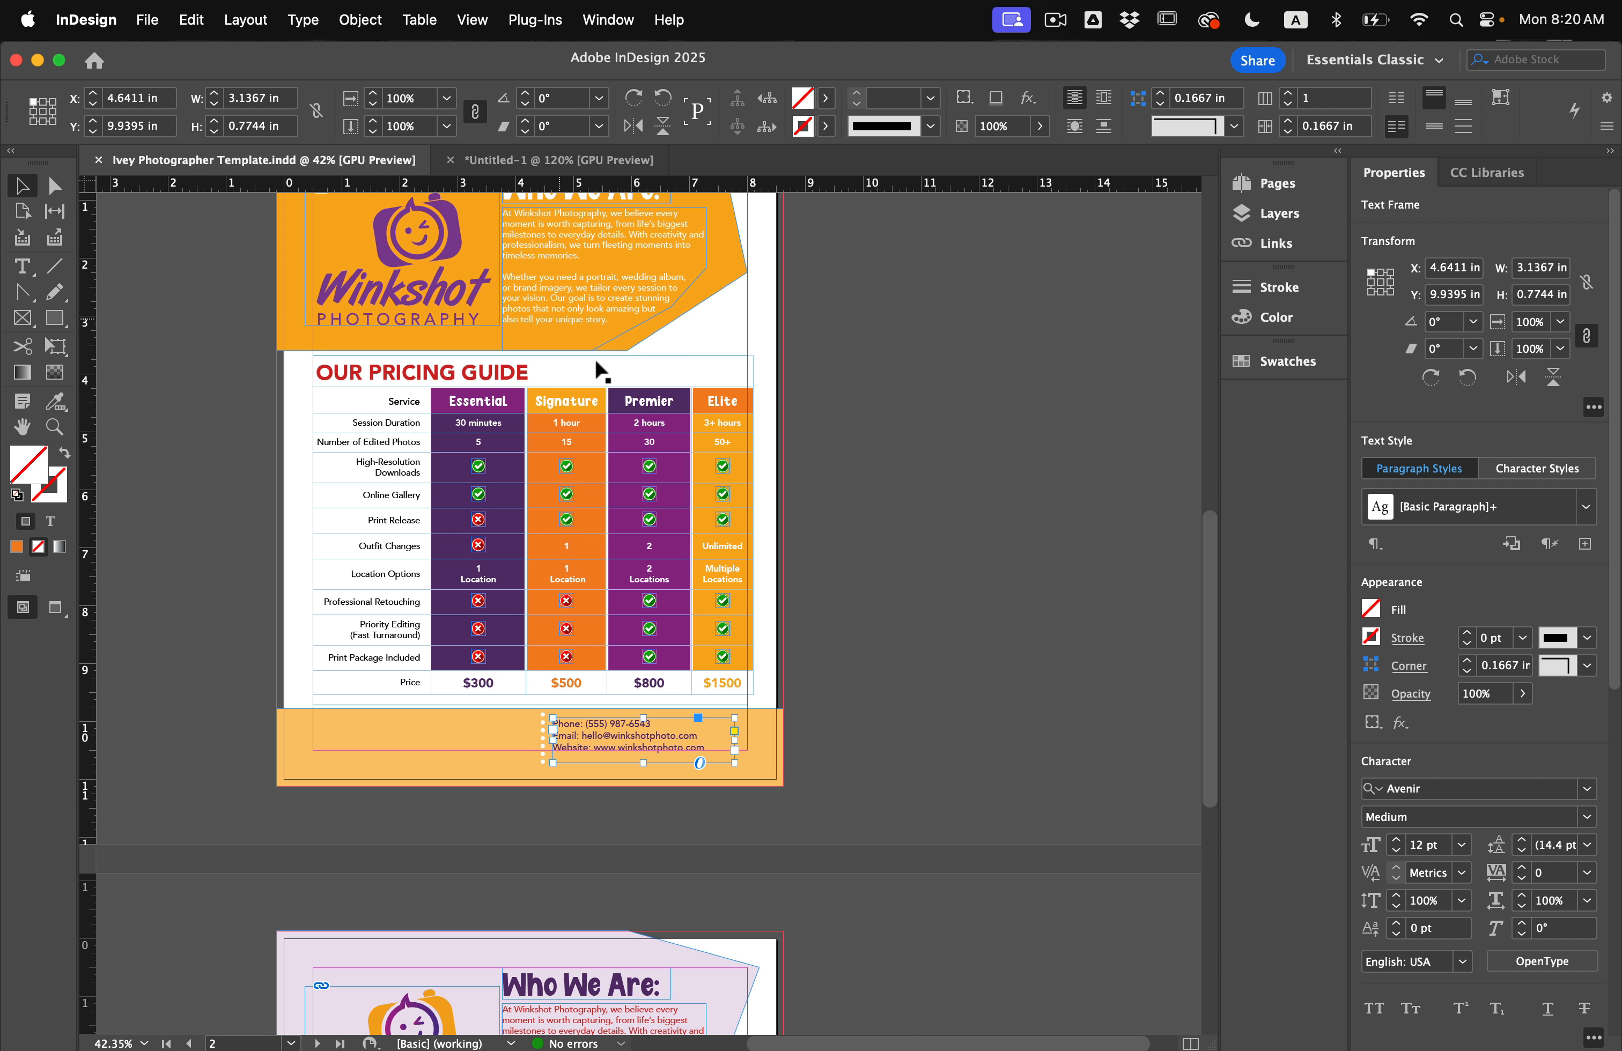
scroll(606, 446, "up", 1)
left_click(843, 528)
key("w")
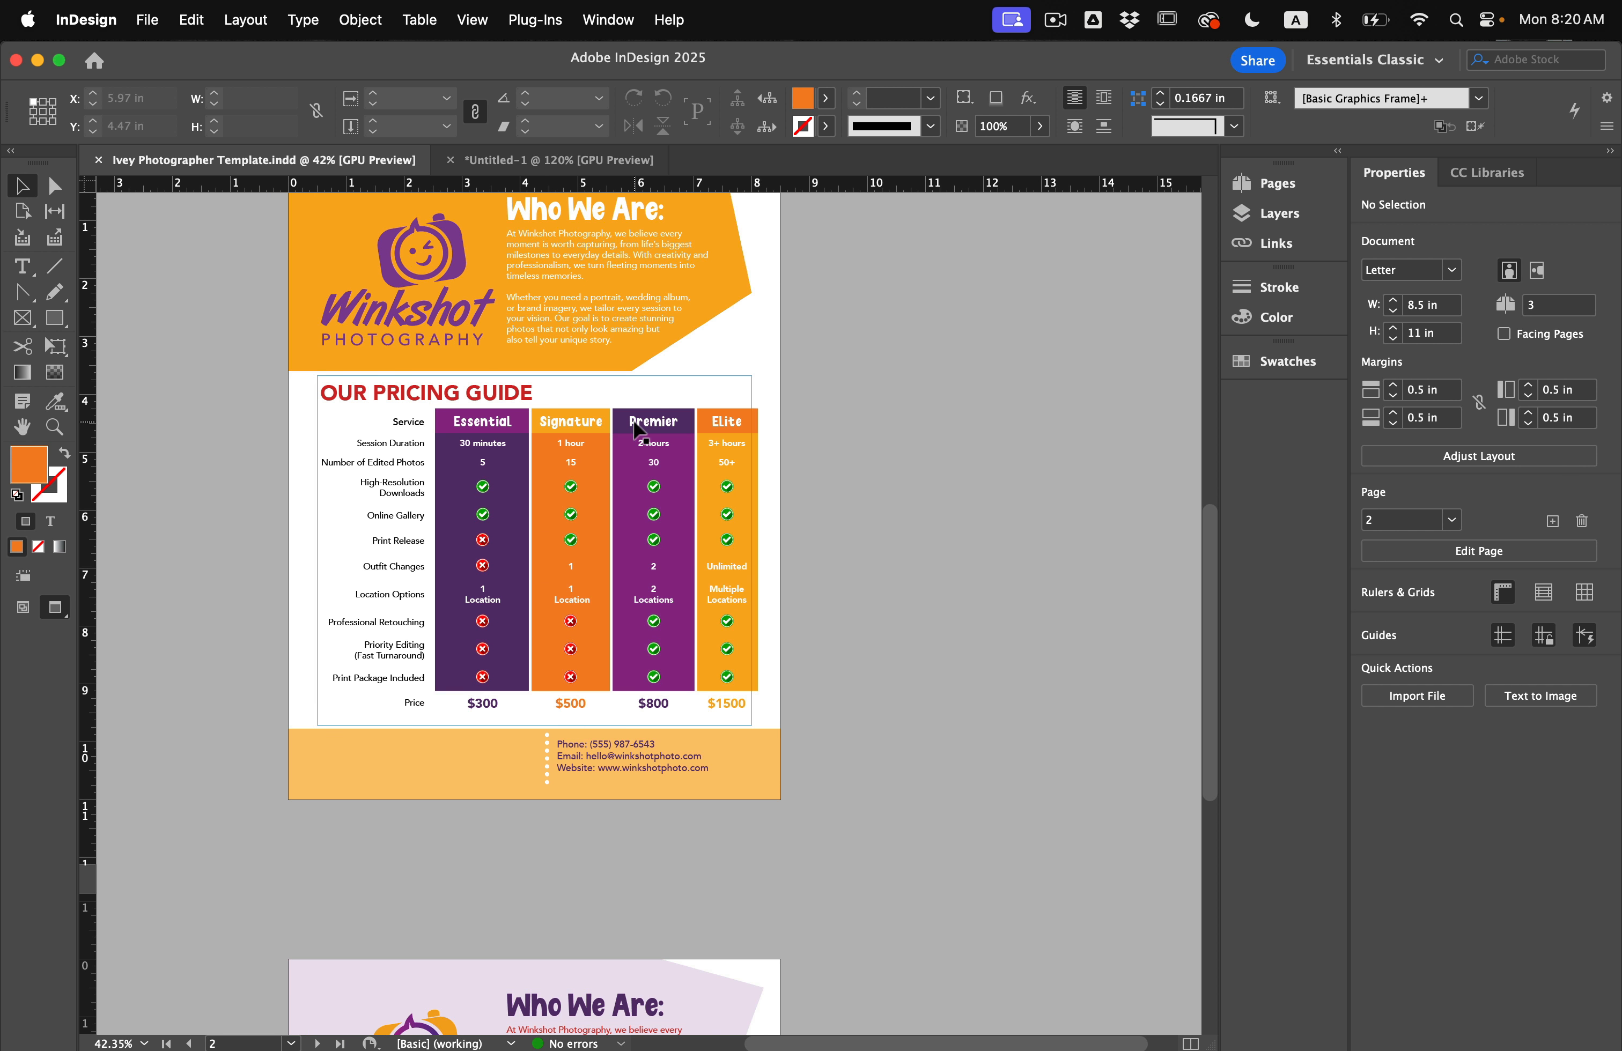
scroll(634, 421, "up", 2)
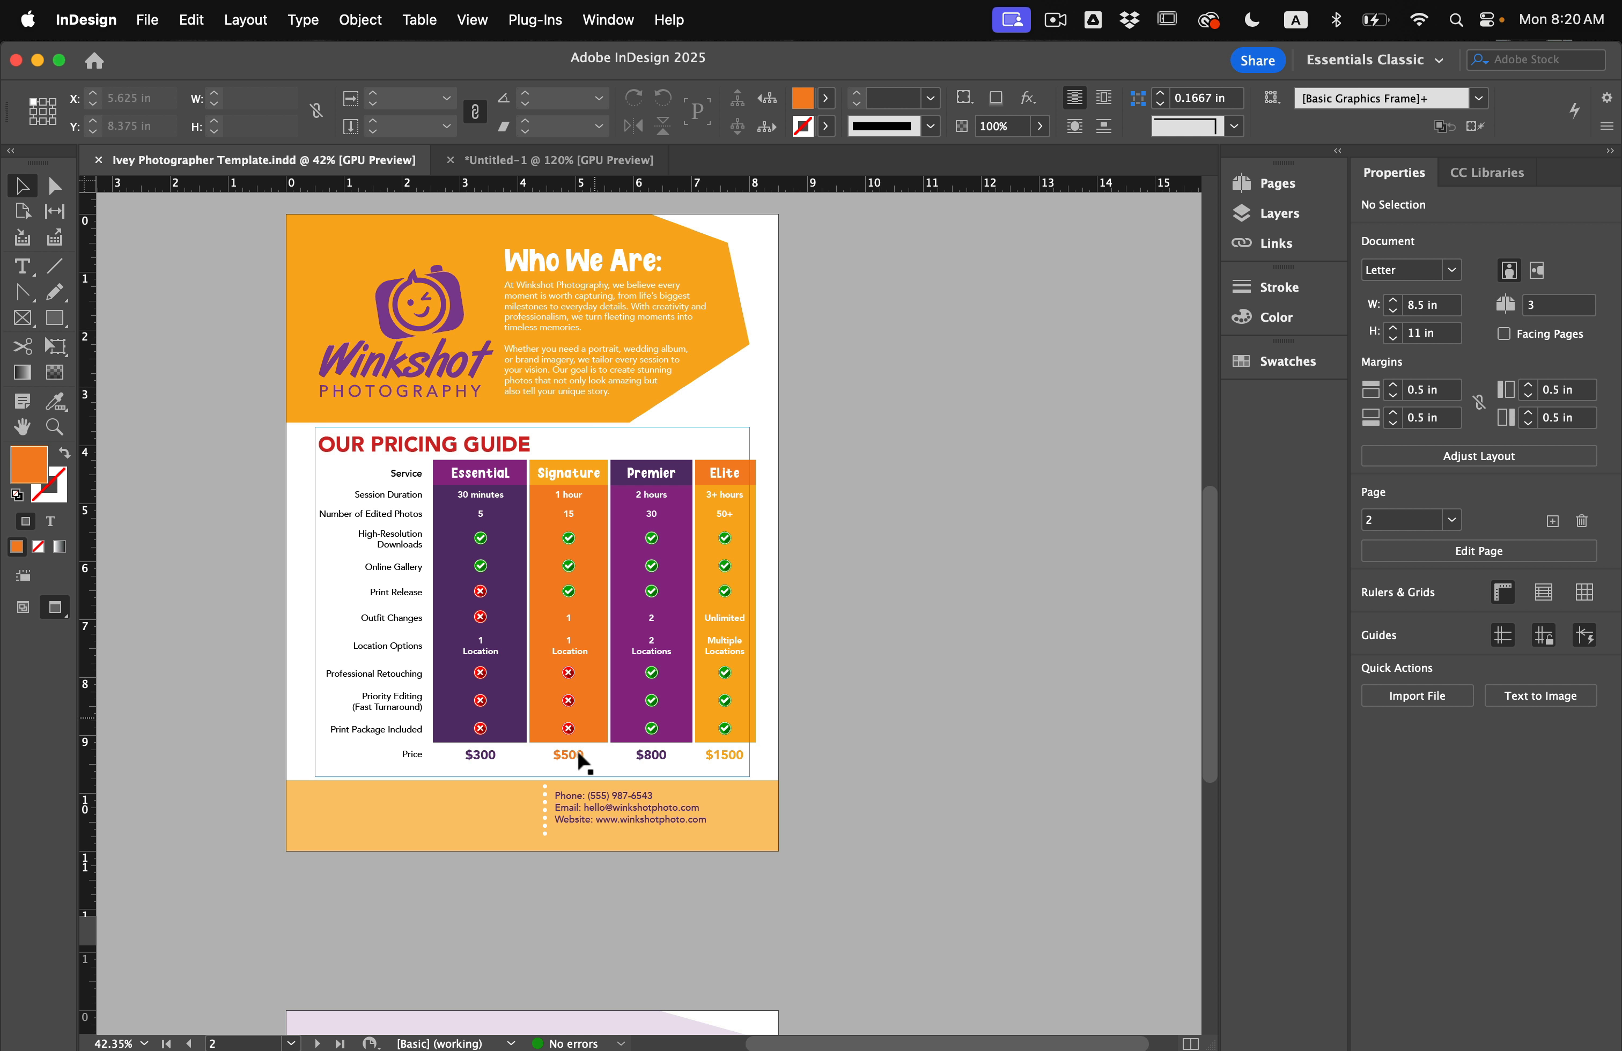
scroll(553, 785, "up", 4)
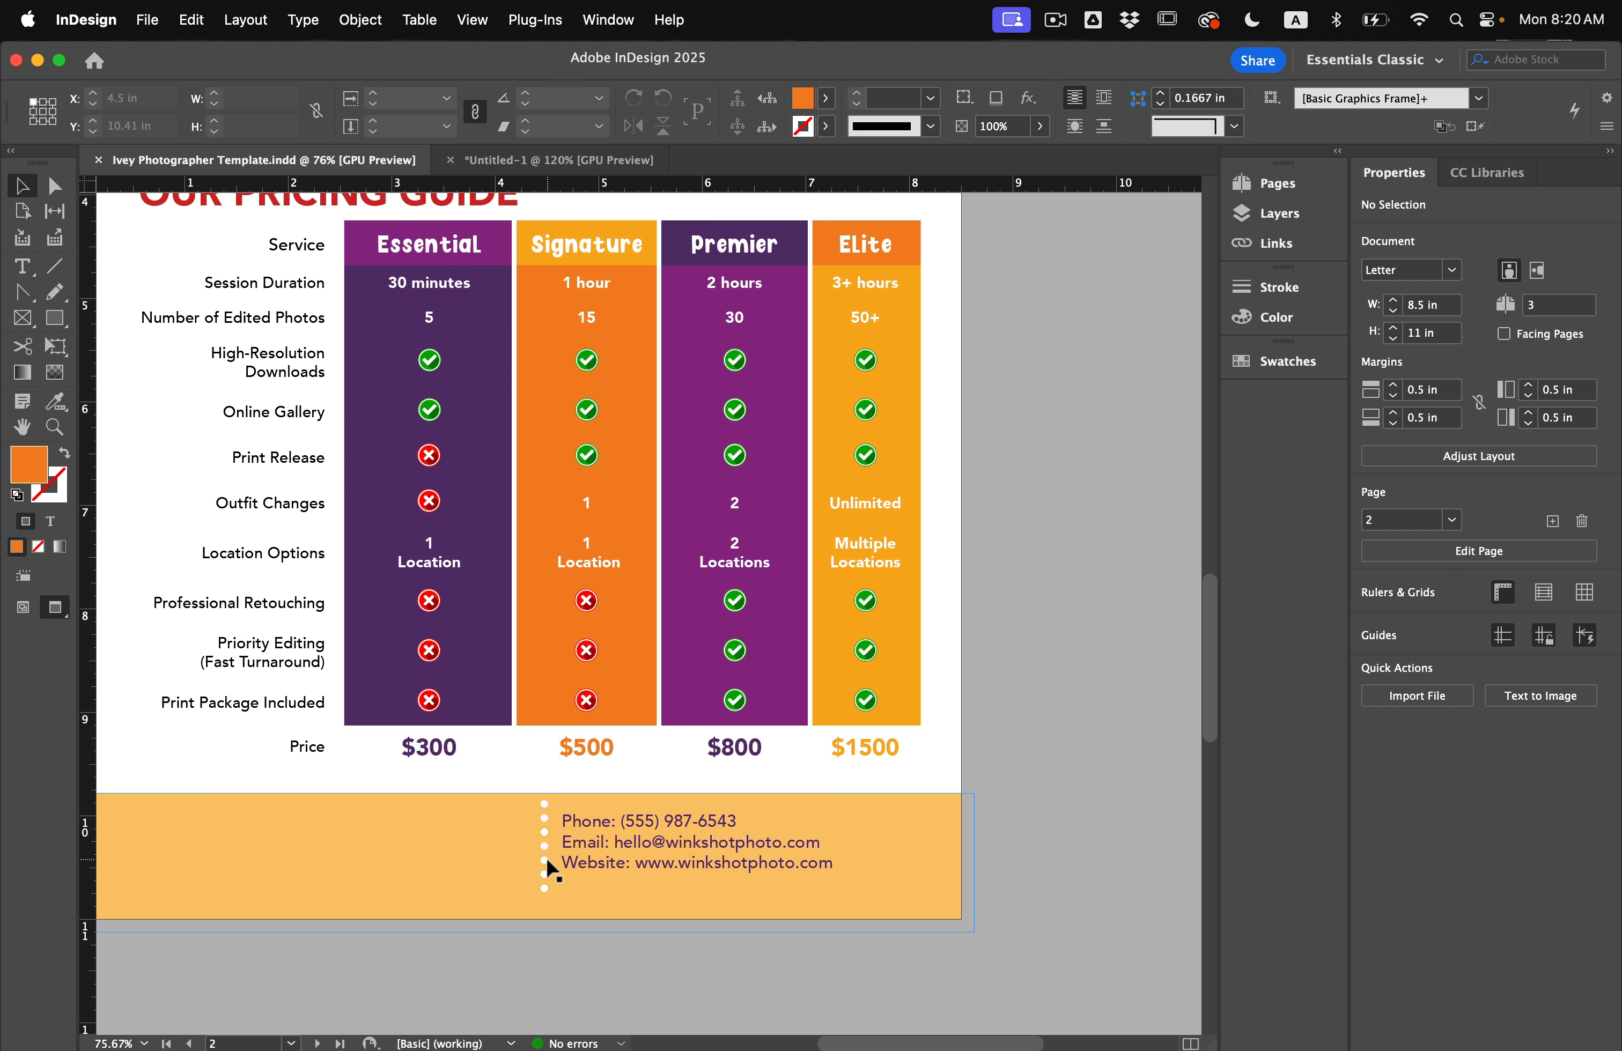
scroll(550, 863, "up", 10)
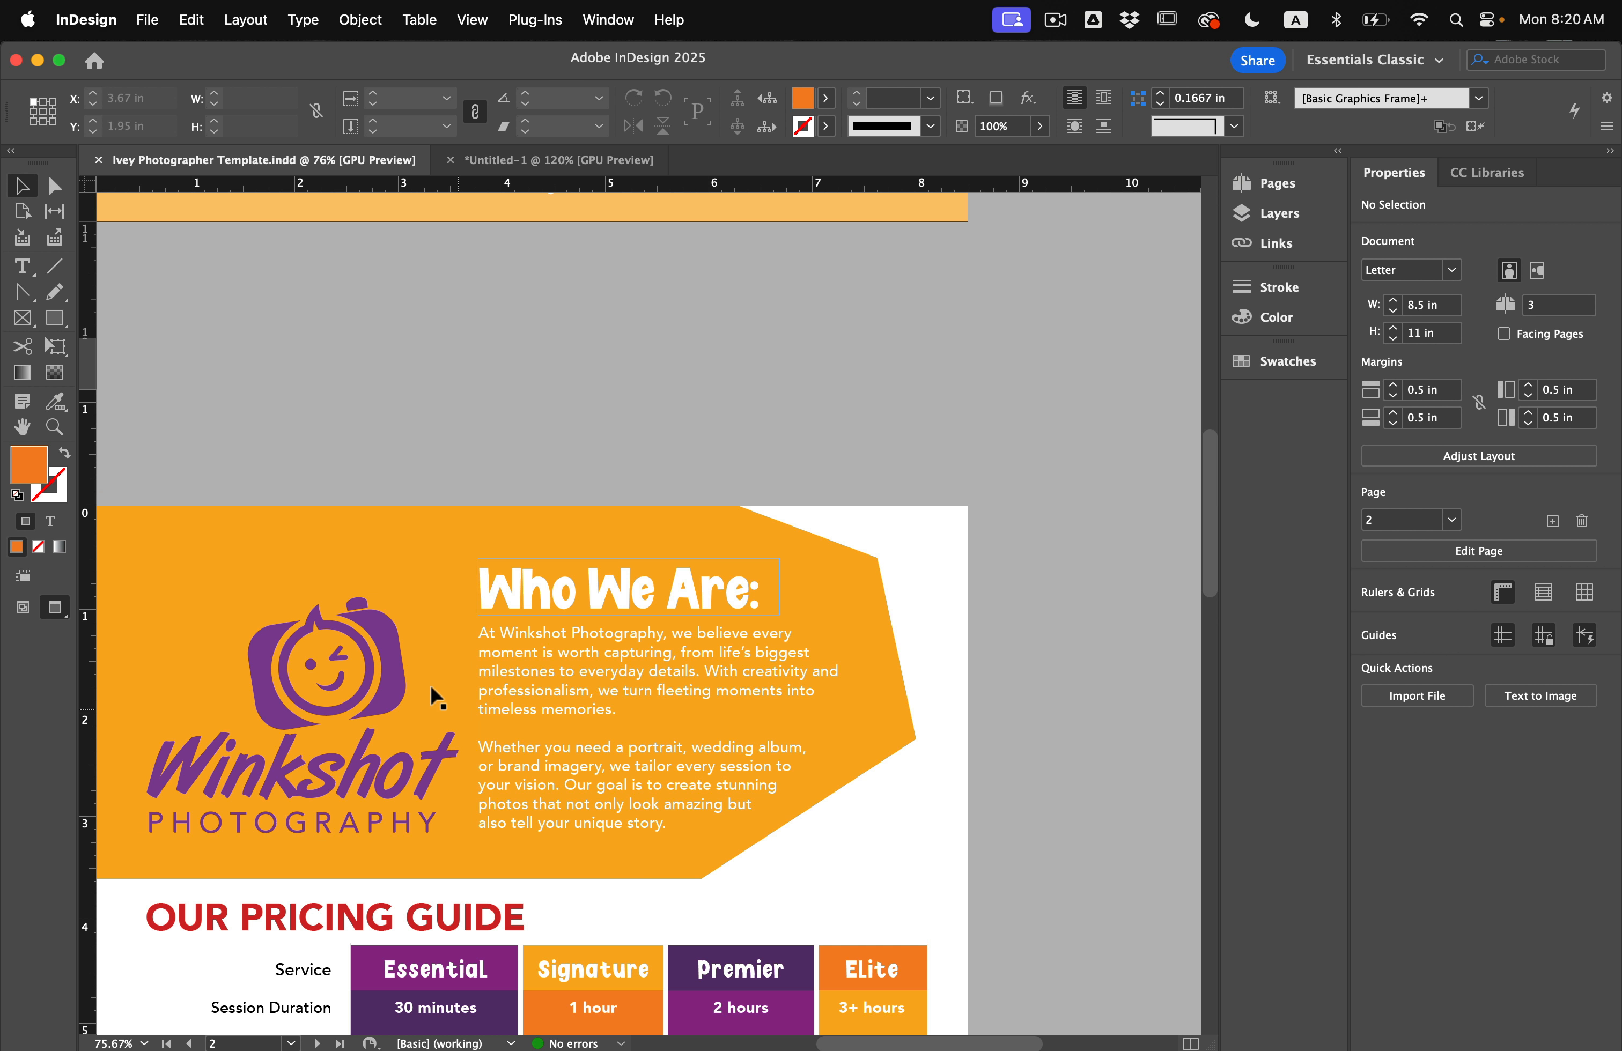
left_click(563, 595)
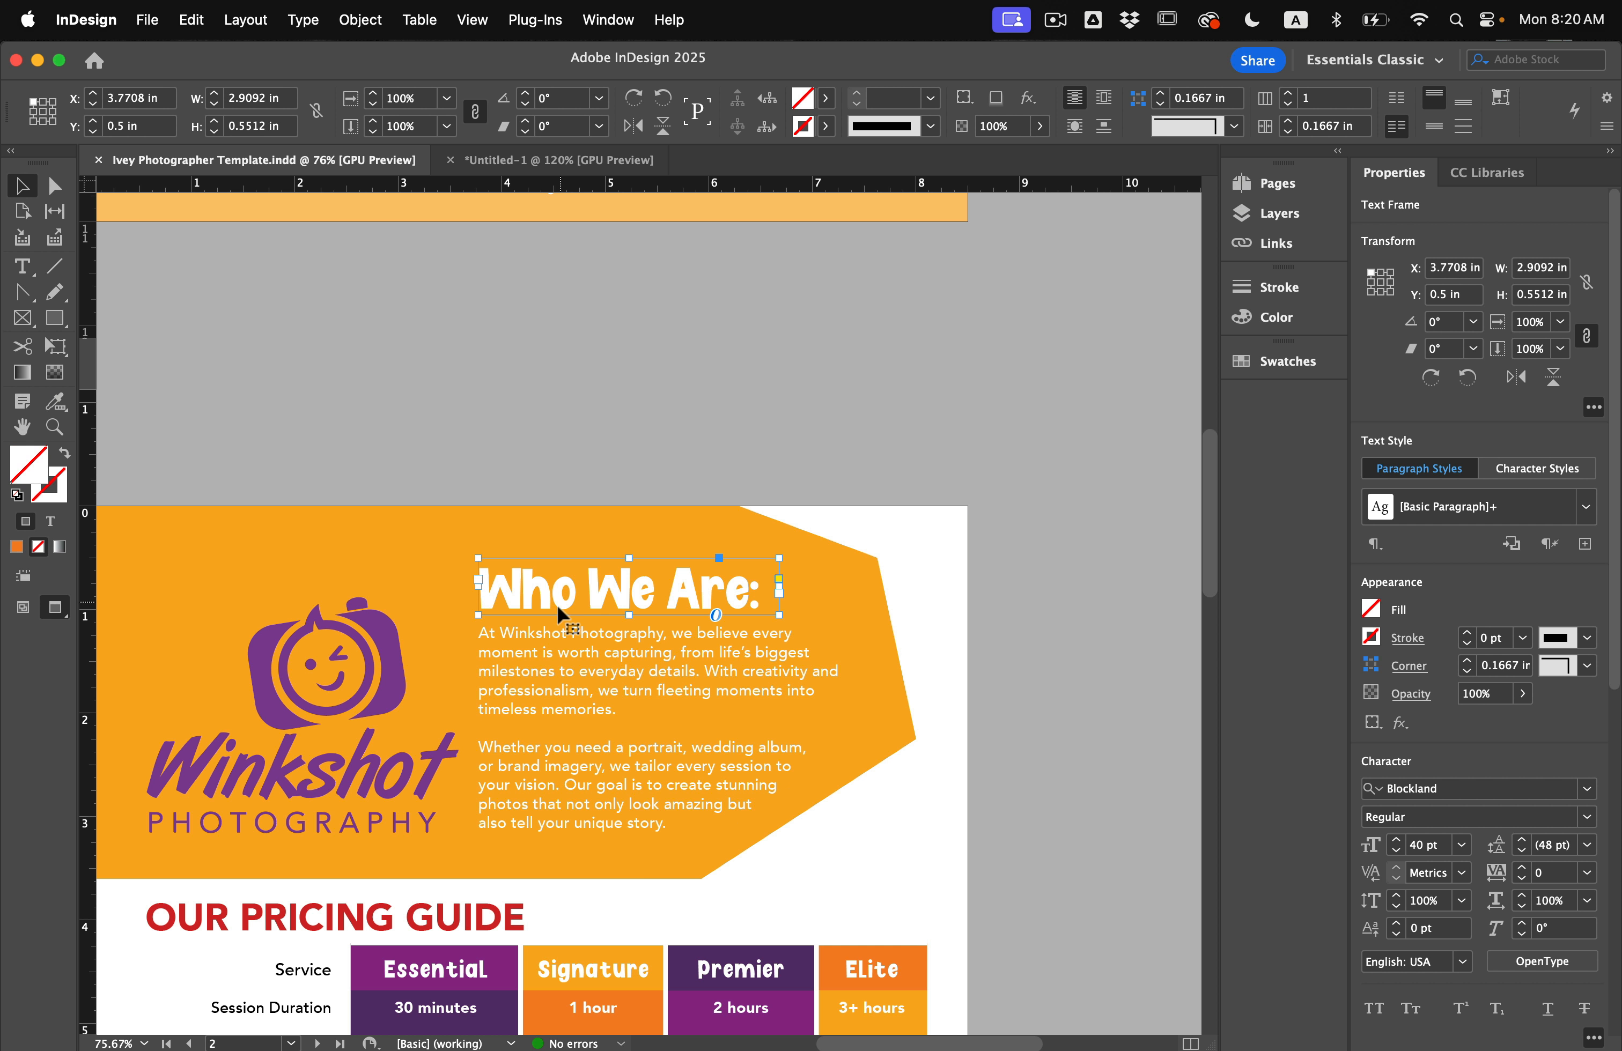
left_click(560, 665)
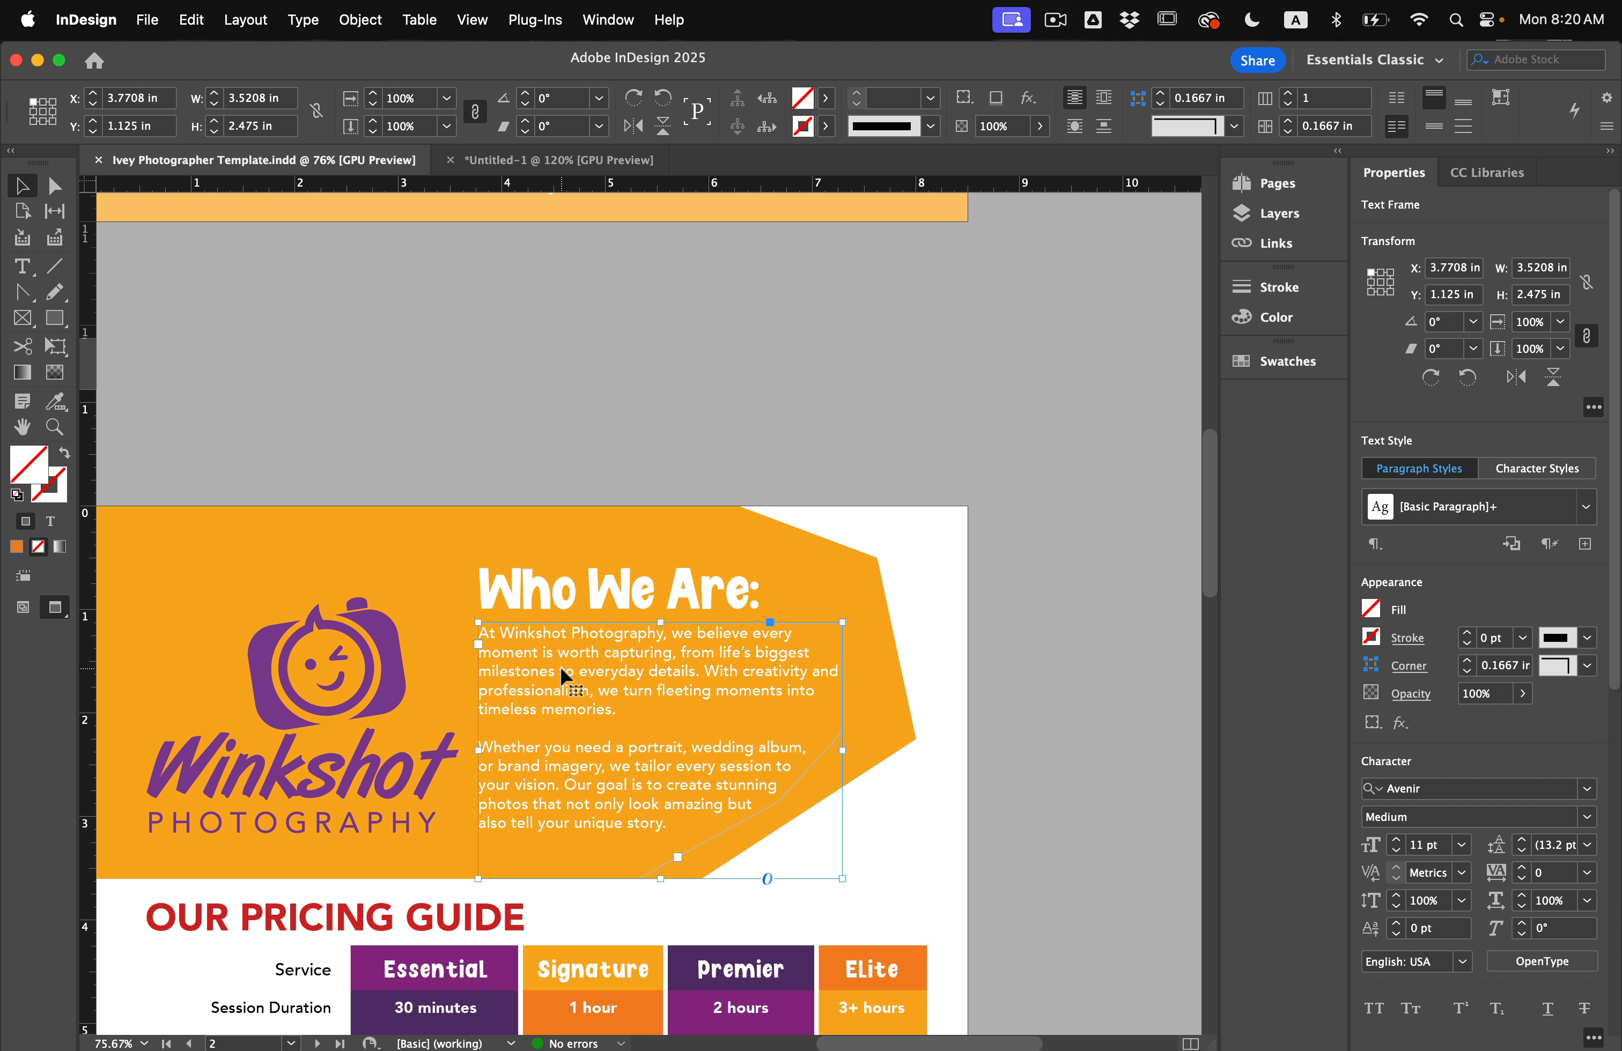
scroll(561, 666, "down", 5)
scroll(560, 666, "left", 2)
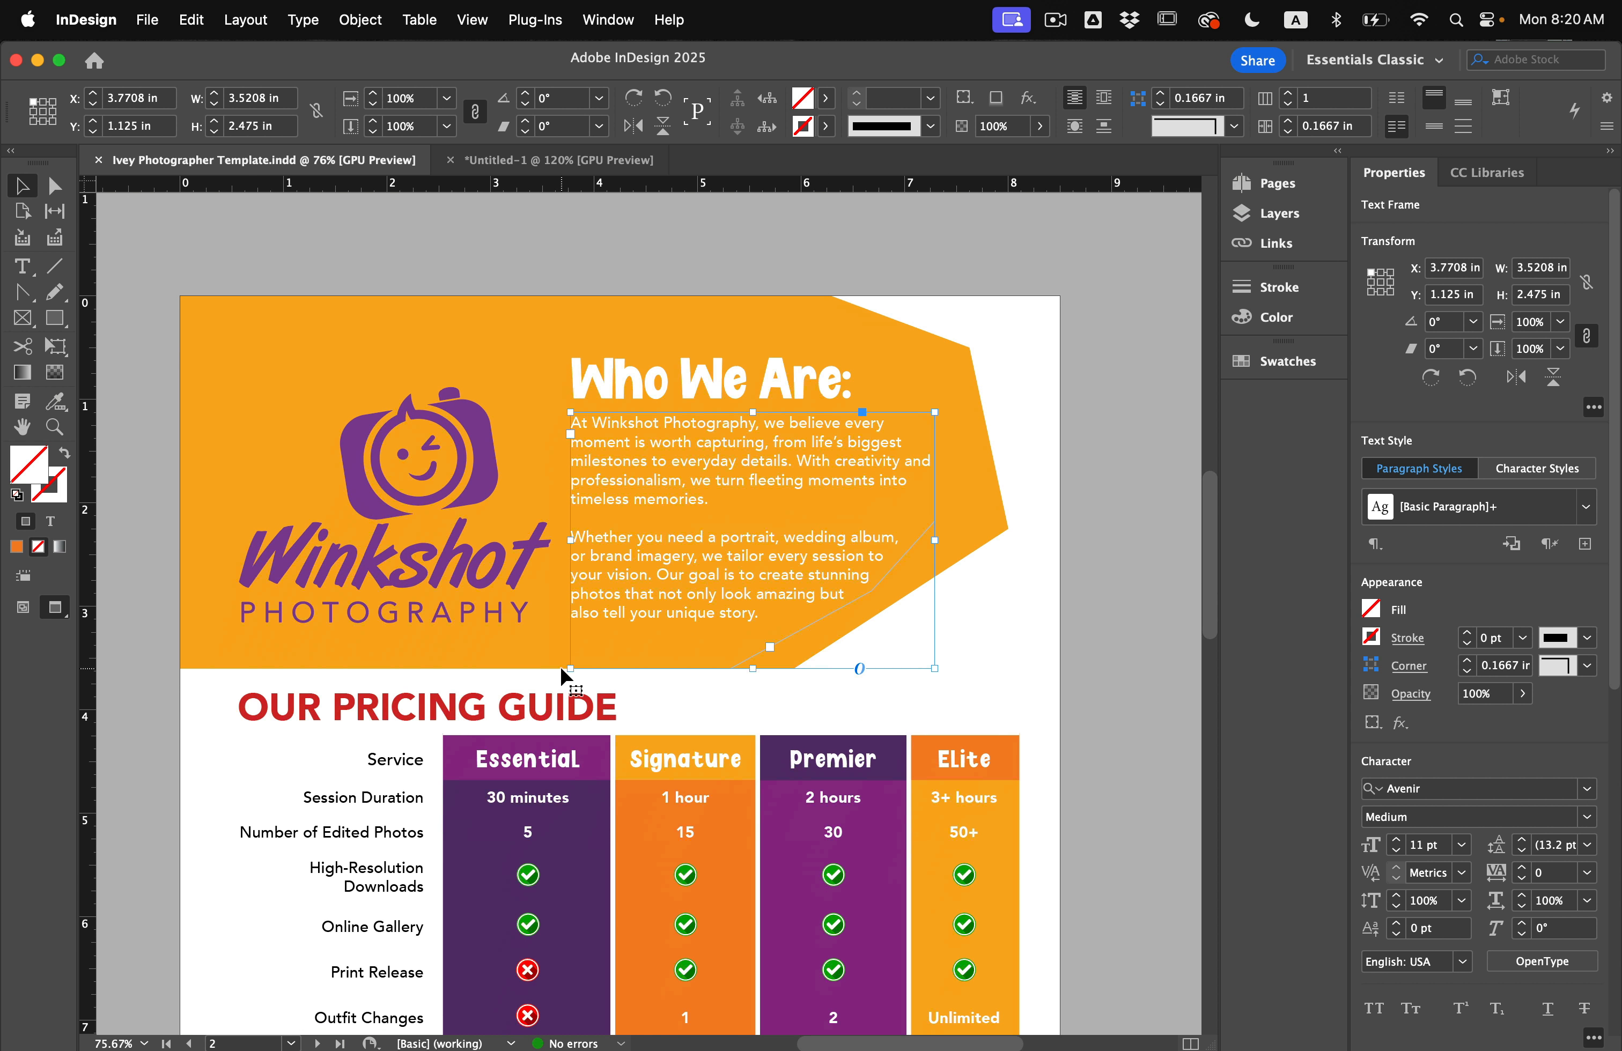
left_click(644, 383)
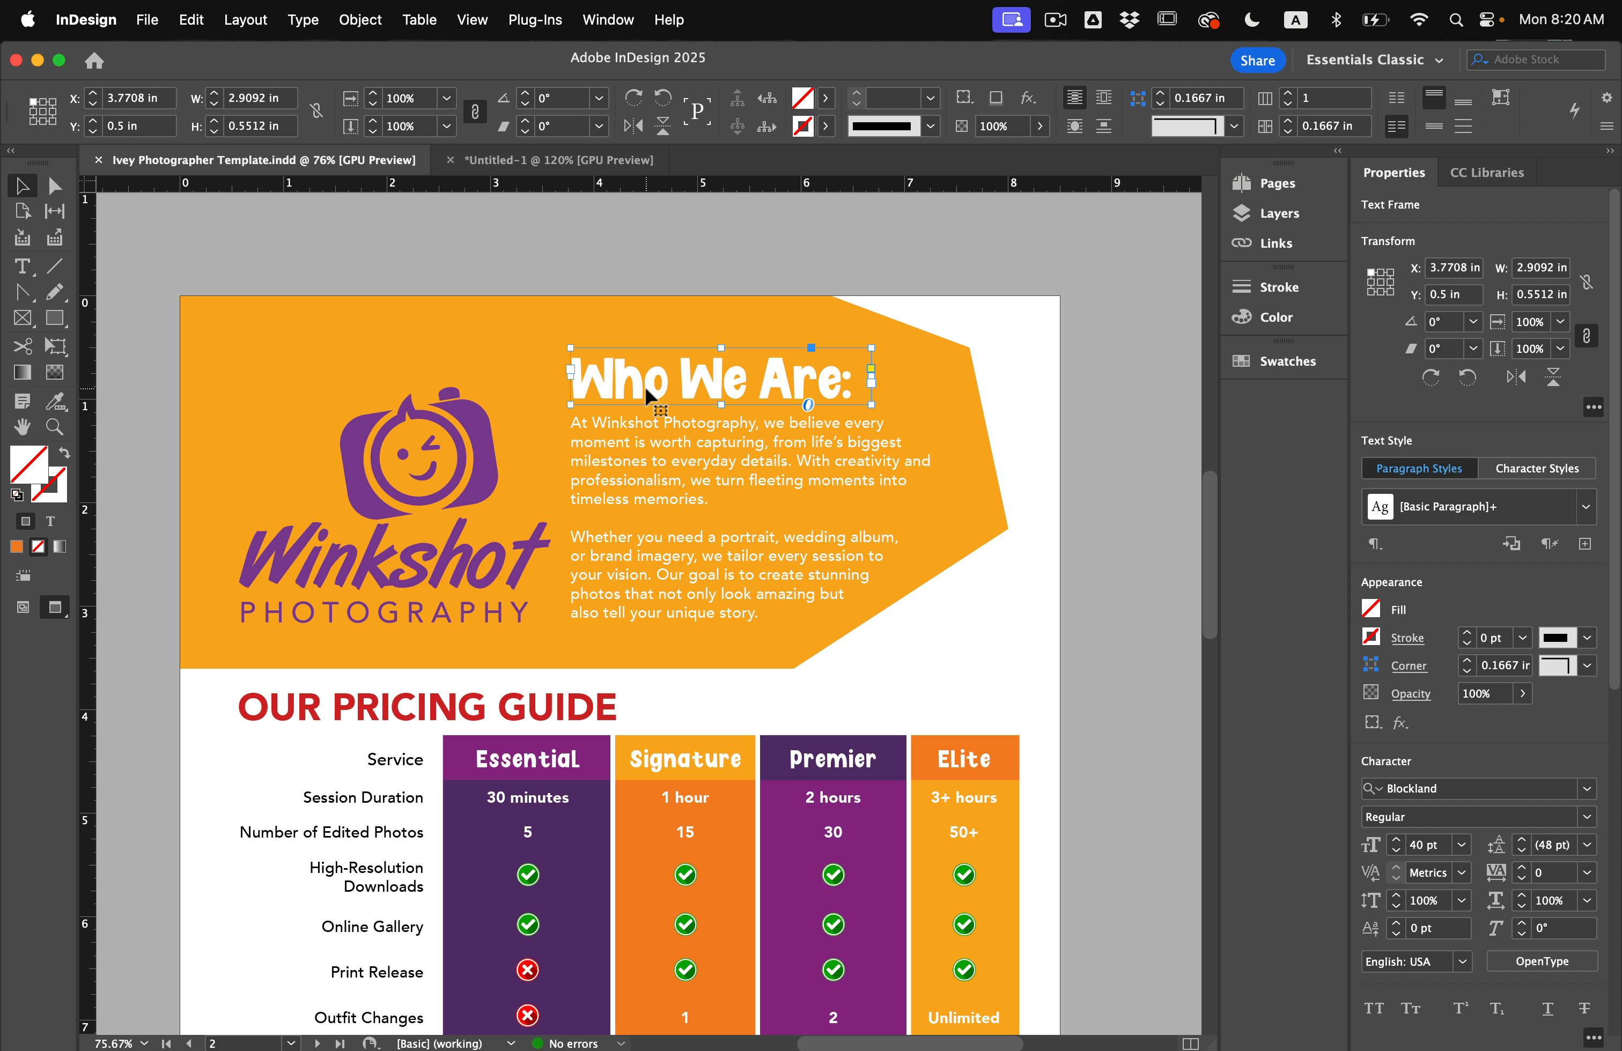
double_click(642, 382)
left_click_drag(626, 376, 738, 377)
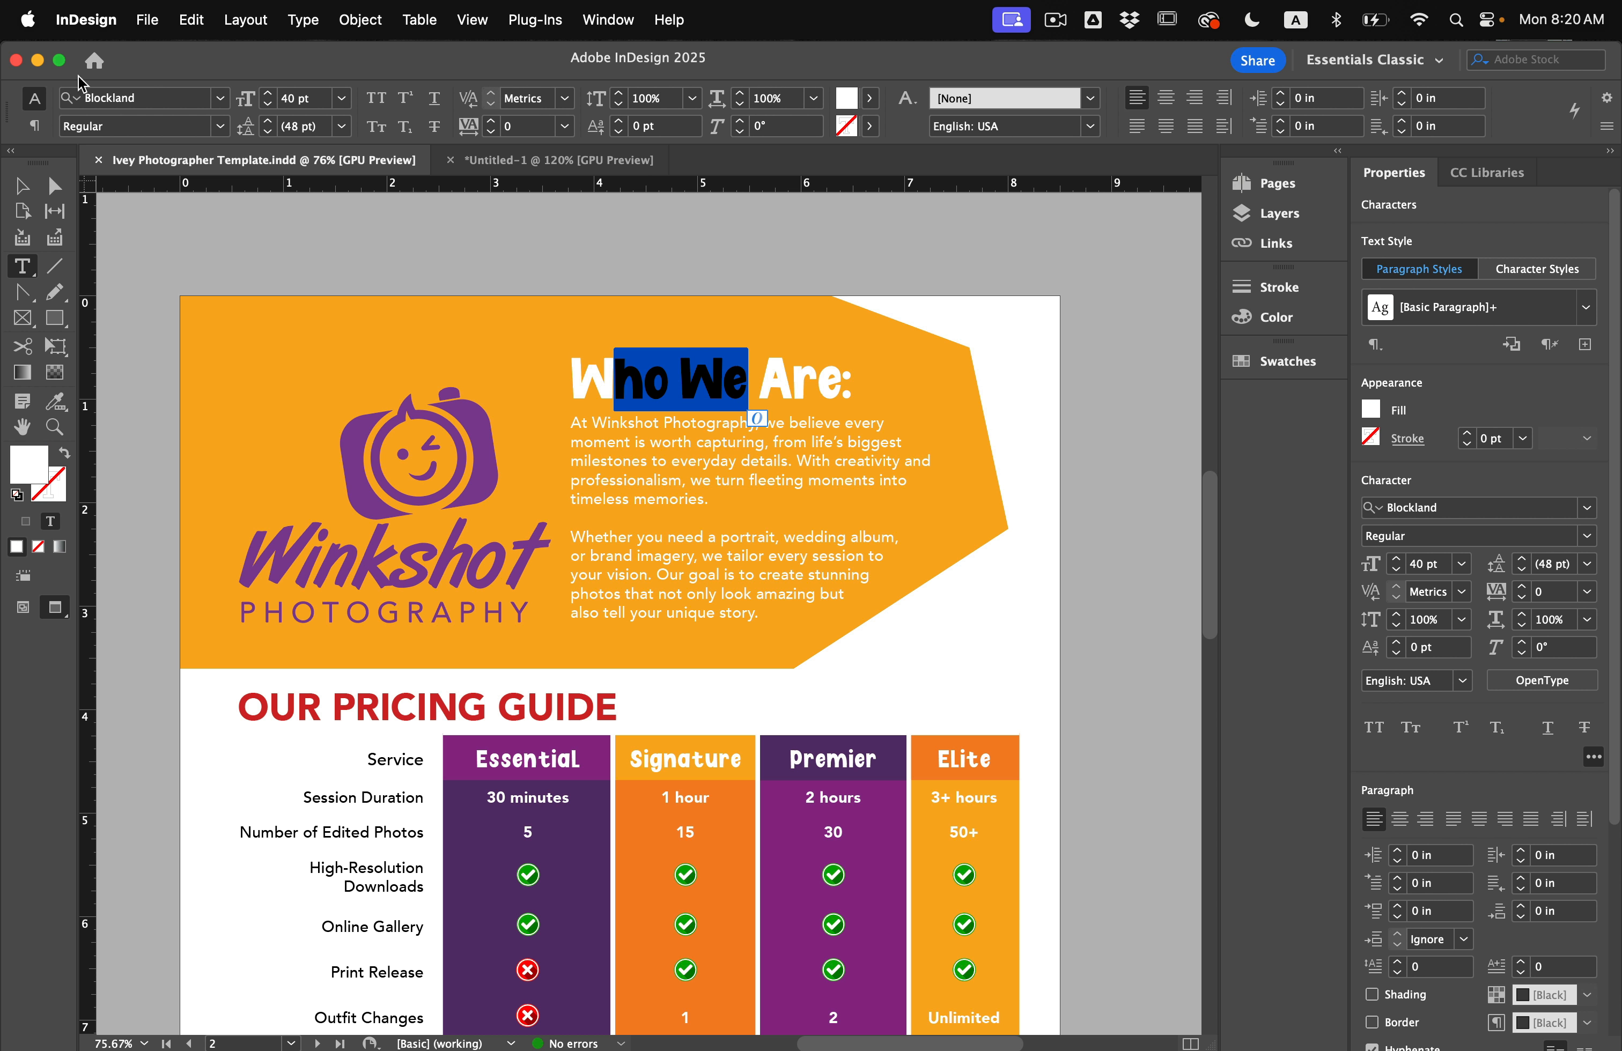
left_click_drag(654, 454, 573, 538)
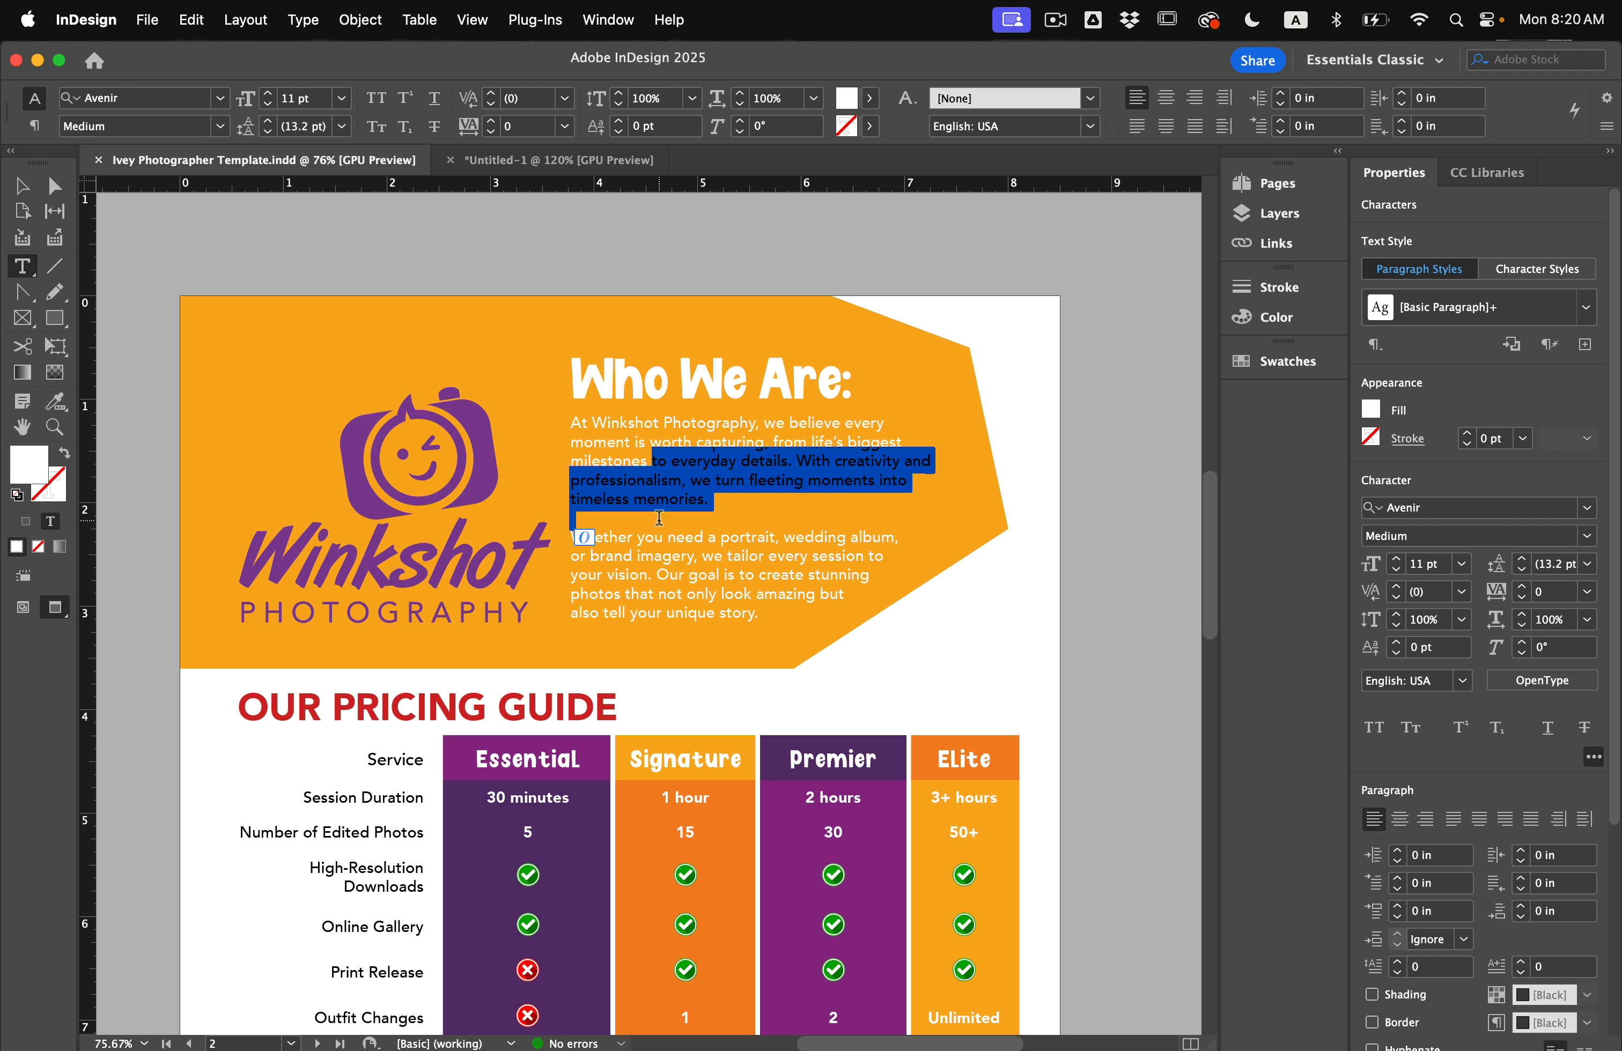
left_click(504, 164)
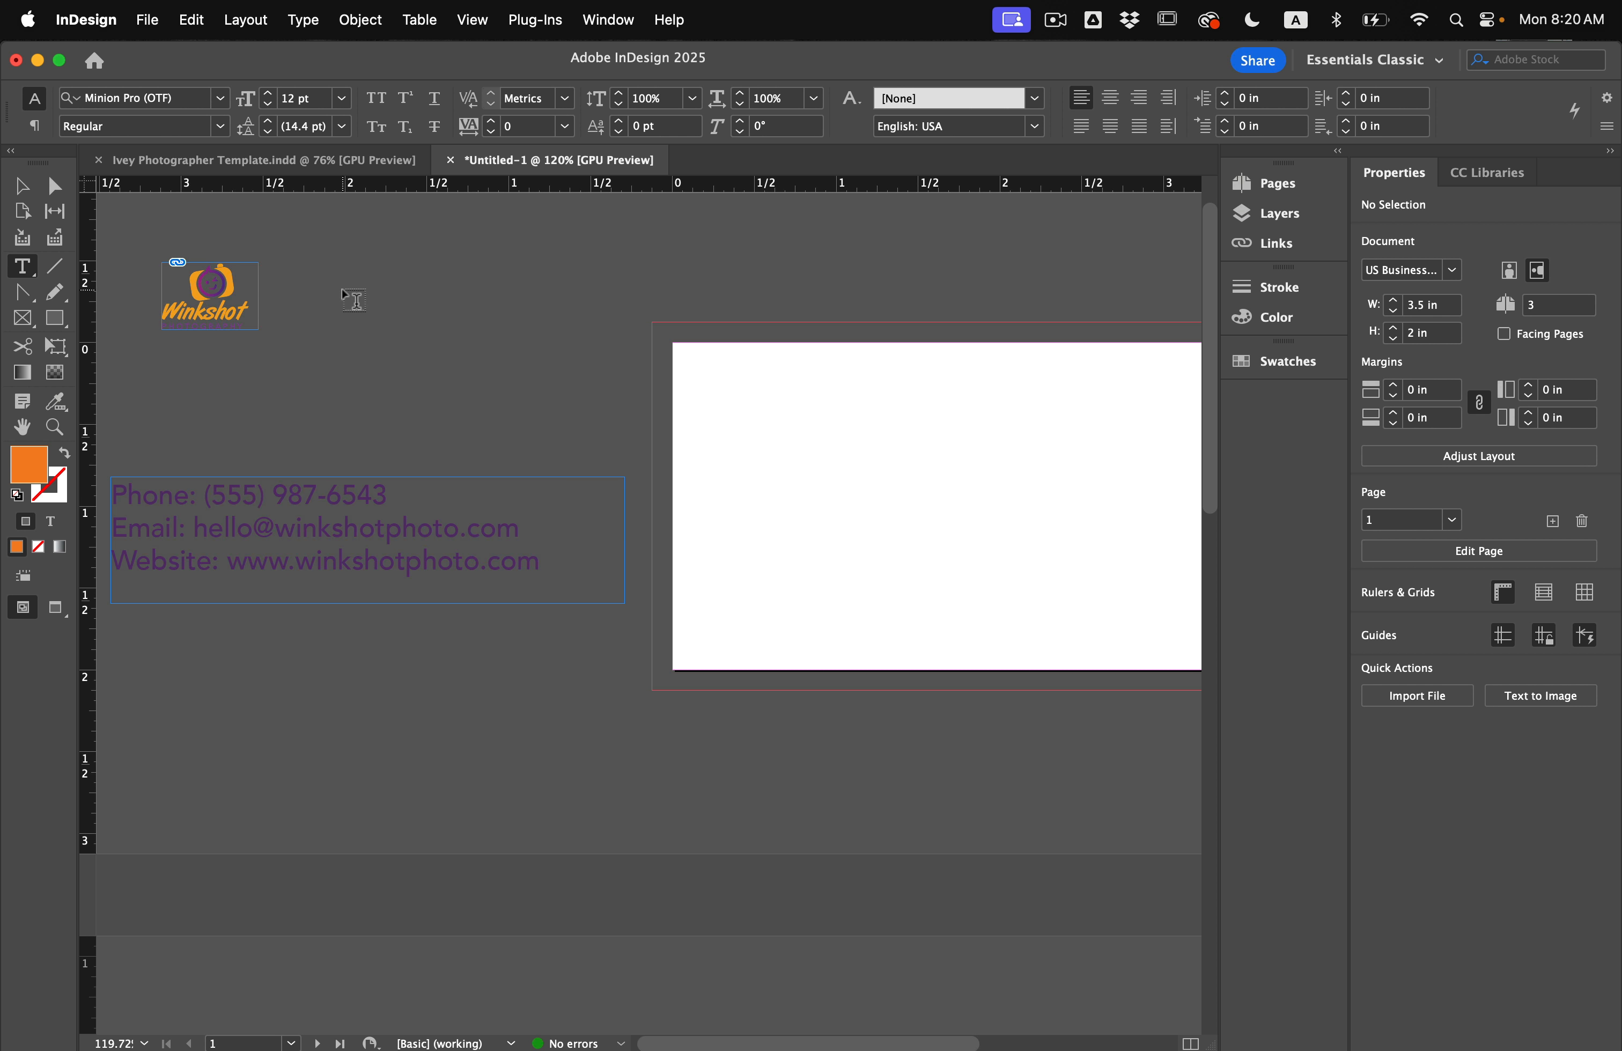
Draw a text frame beside the logo with the photographer's name set in Blockland.
left_click_drag(341, 290, 736, 426)
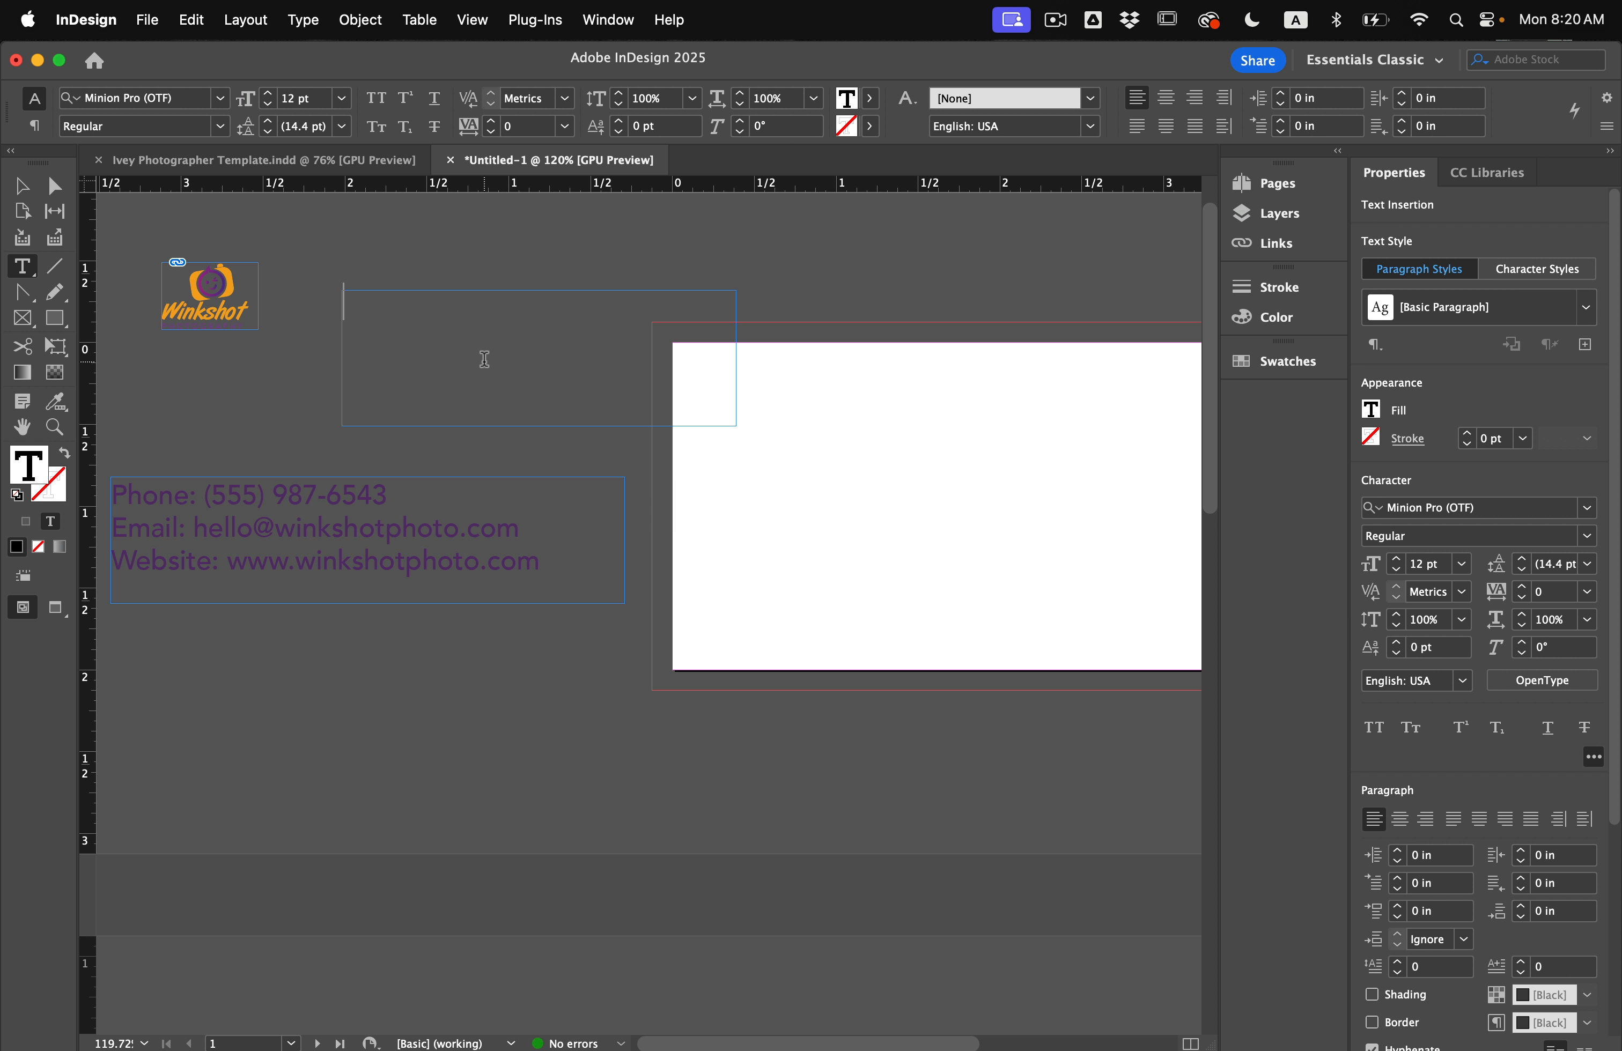
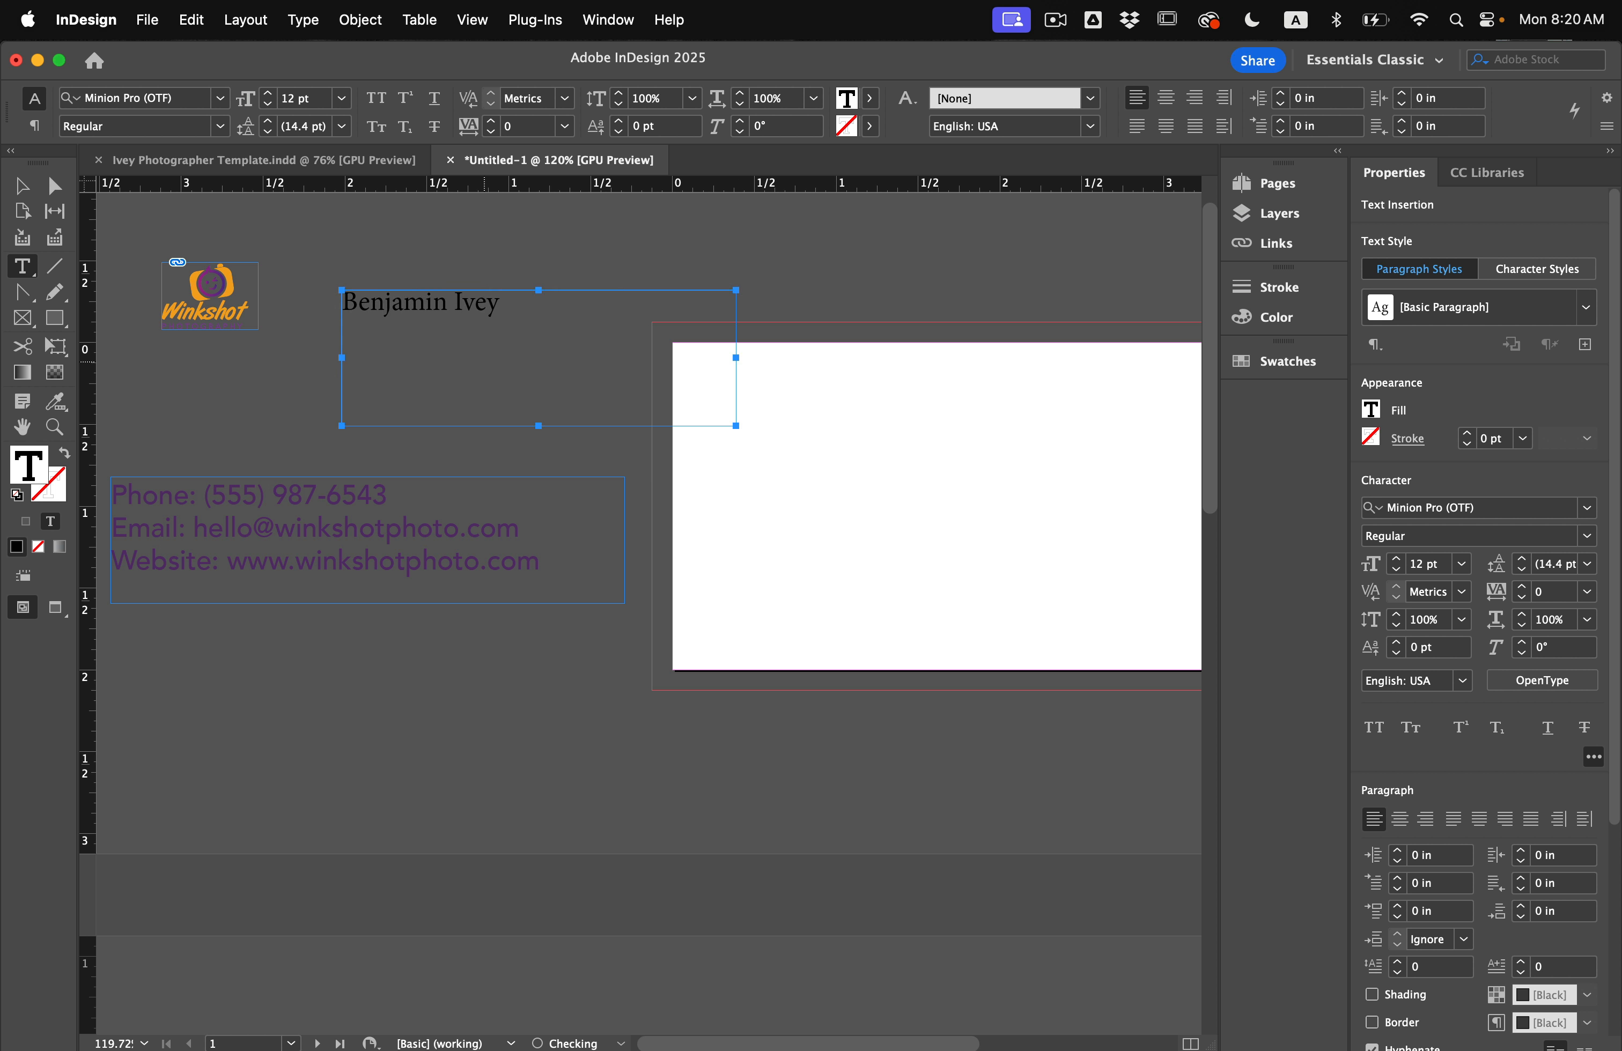
key("super+a")
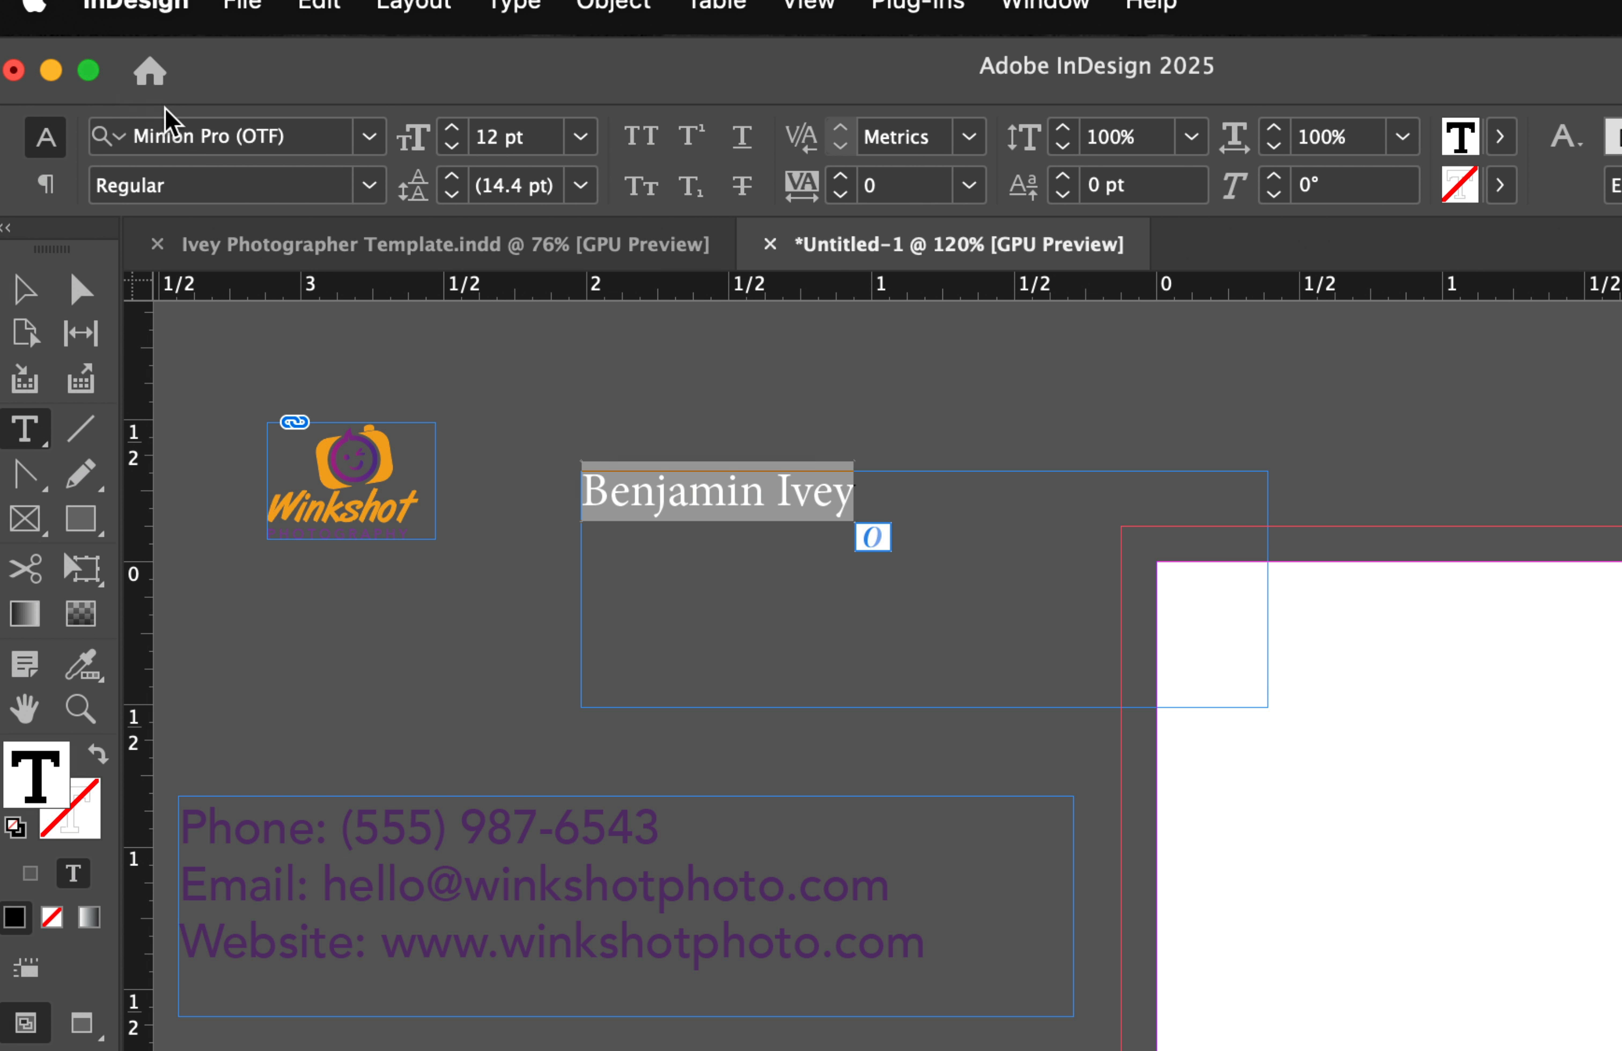
left_click(119, 96)
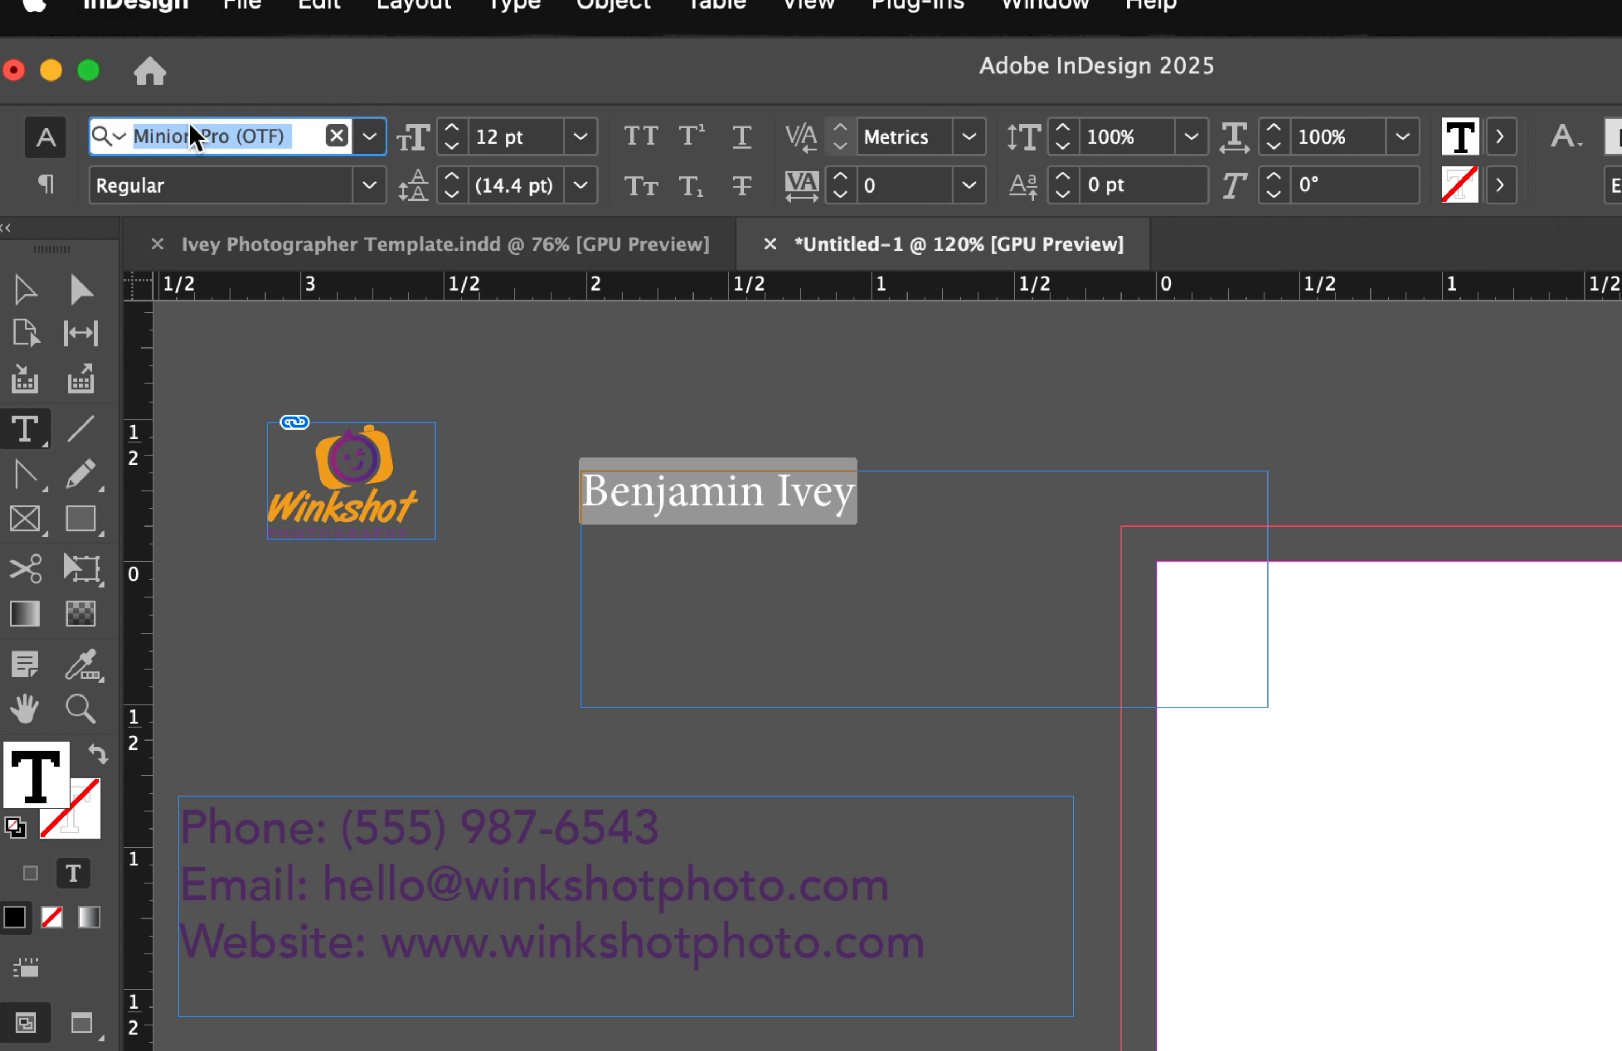
type("block")
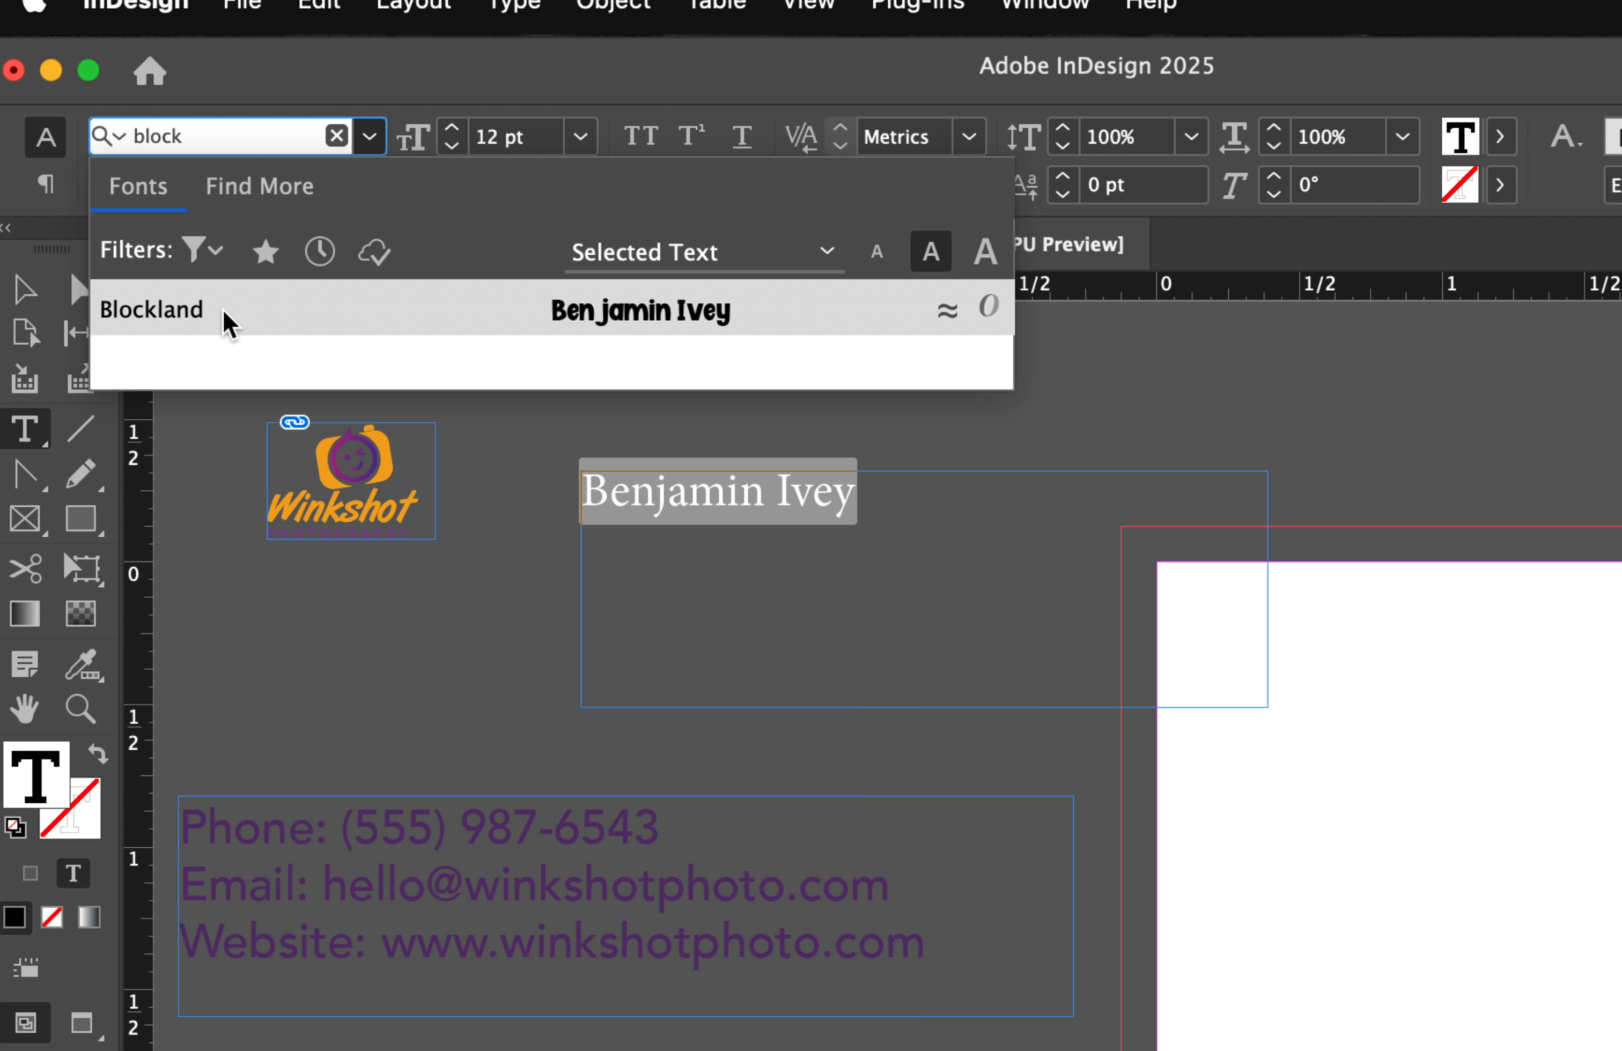
left_click(223, 311)
left_click(808, 512)
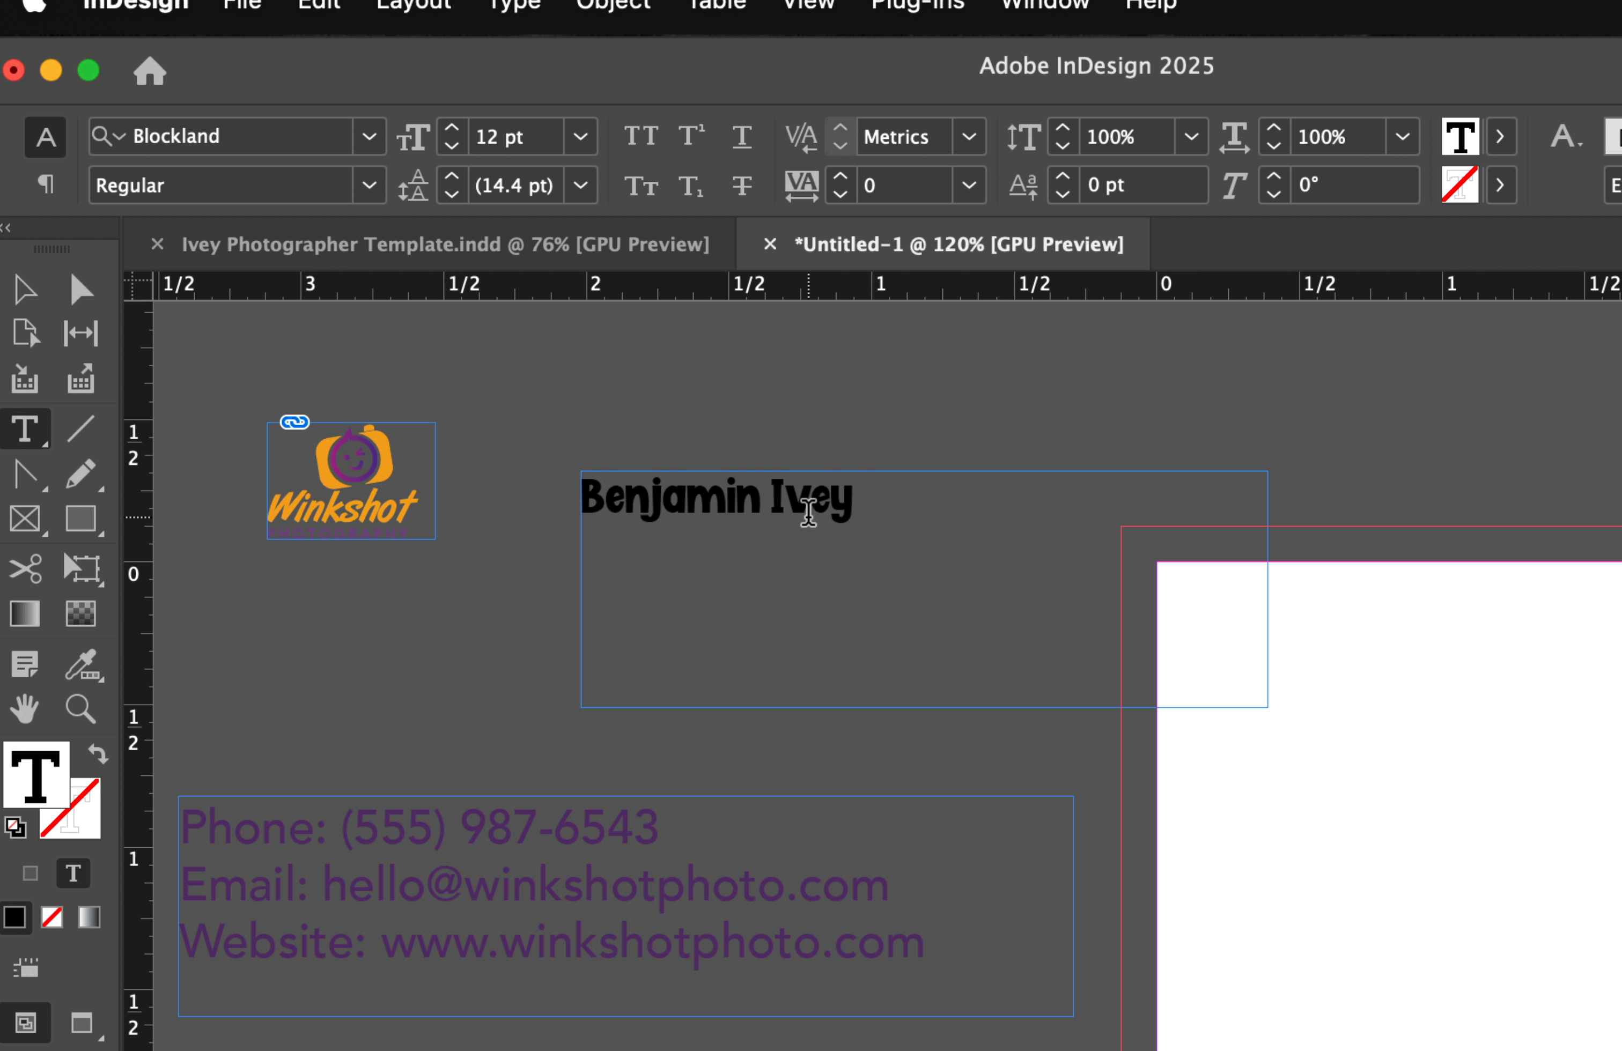
Add a 'Lead Photographer' line under the name.
left_click(891, 502)
type("Photograph")
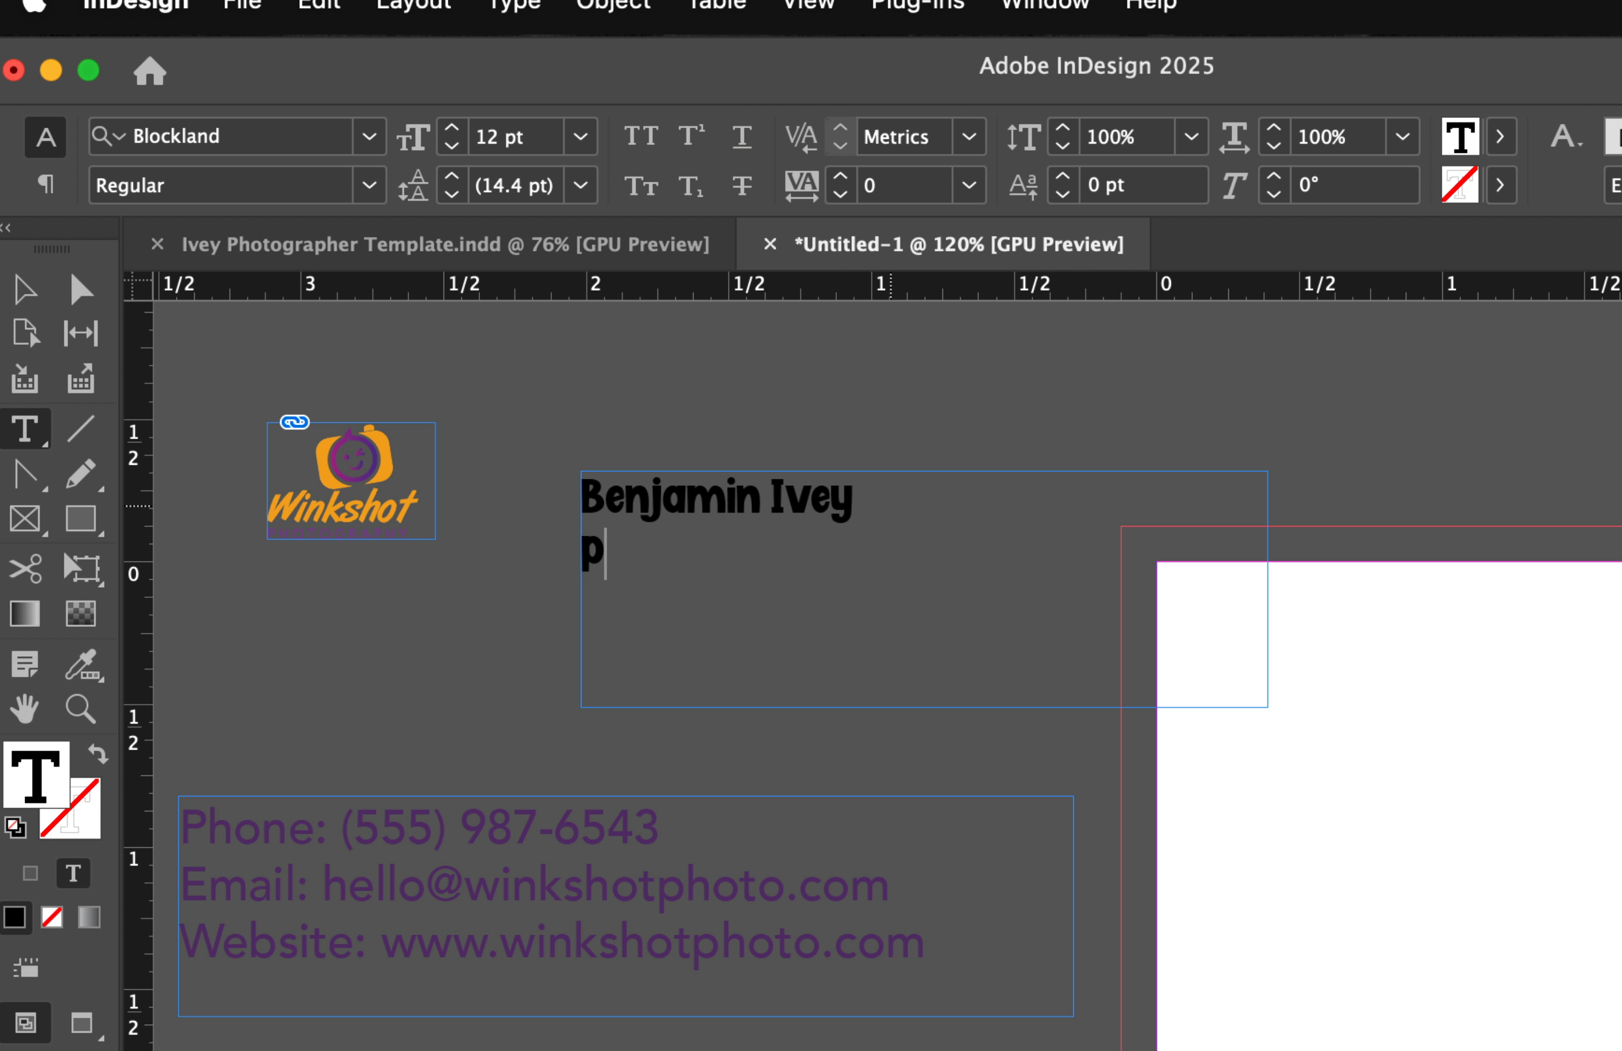
type("er")
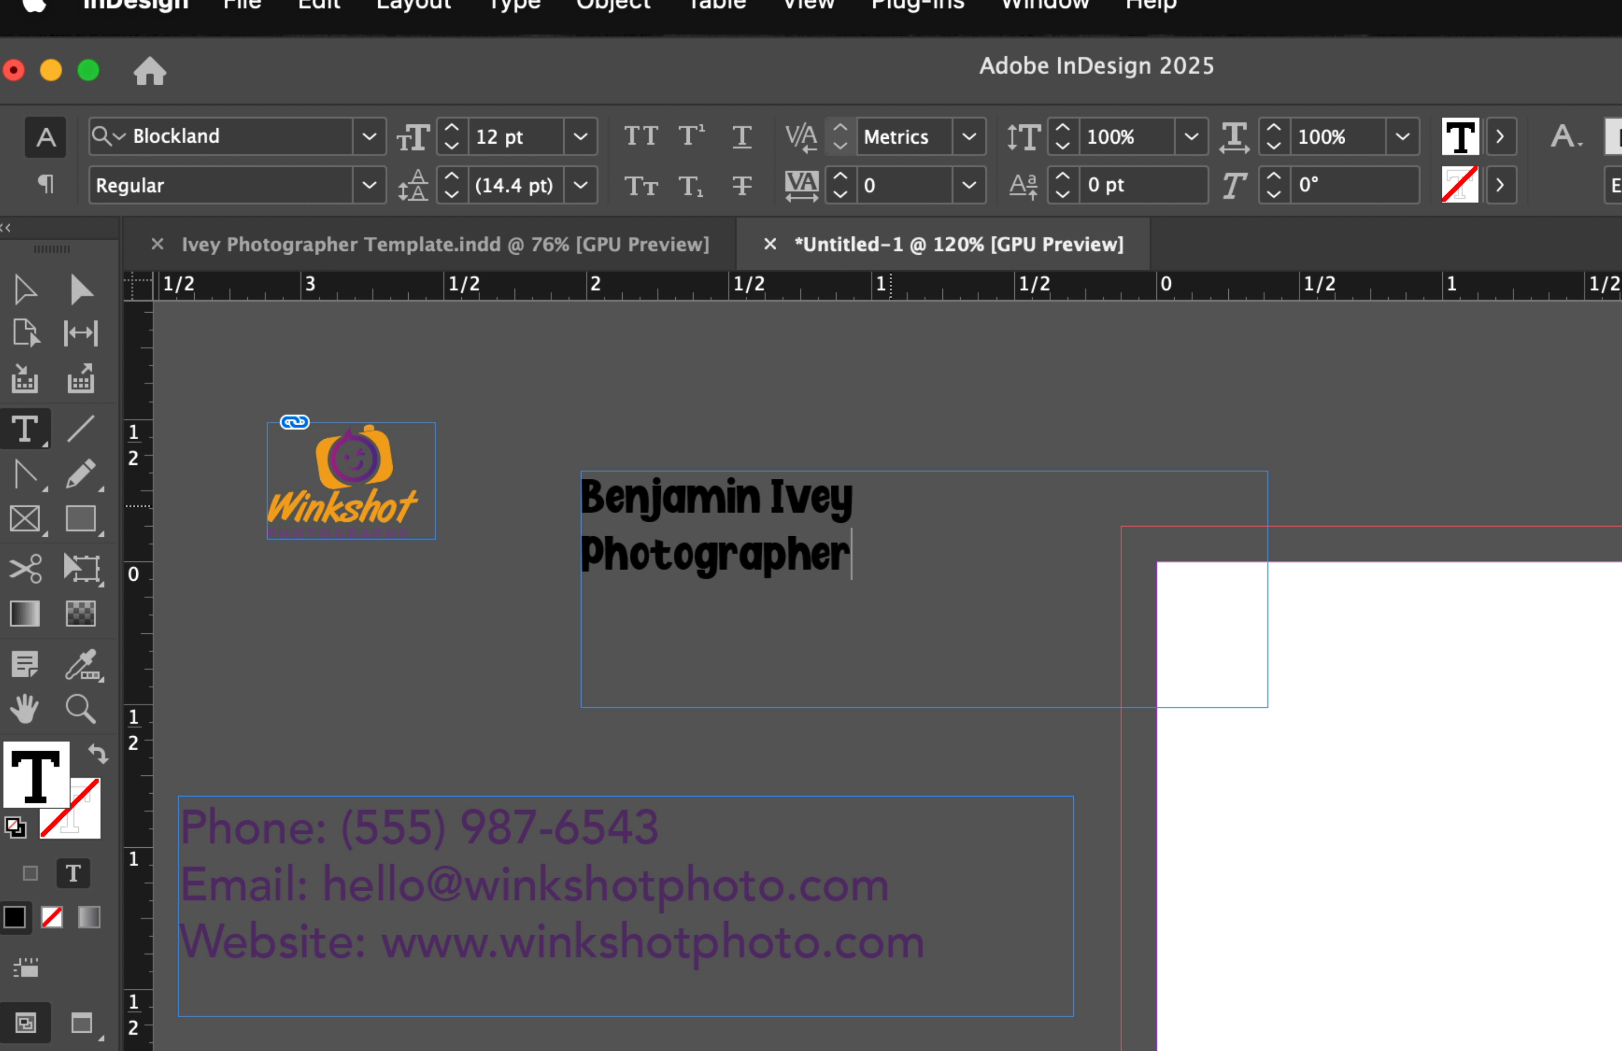
left_click(590, 566)
type("Lead")
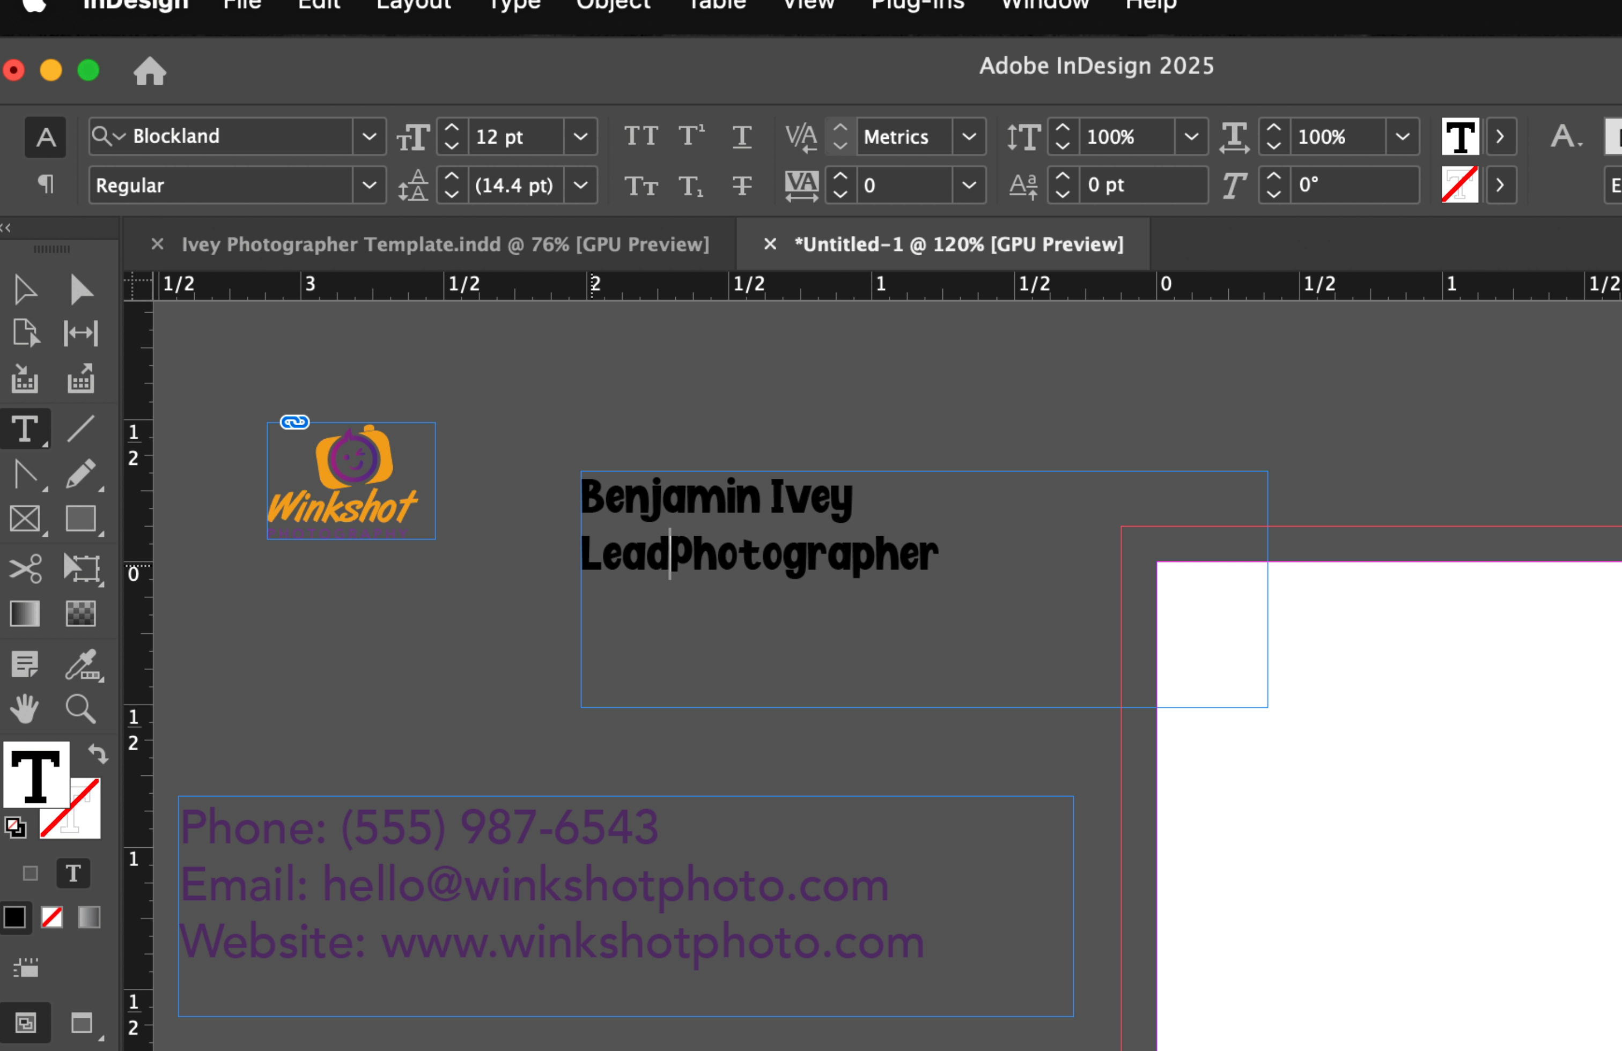
Set the Lead Photographer line in Avenir Light.
triple_click(697, 554)
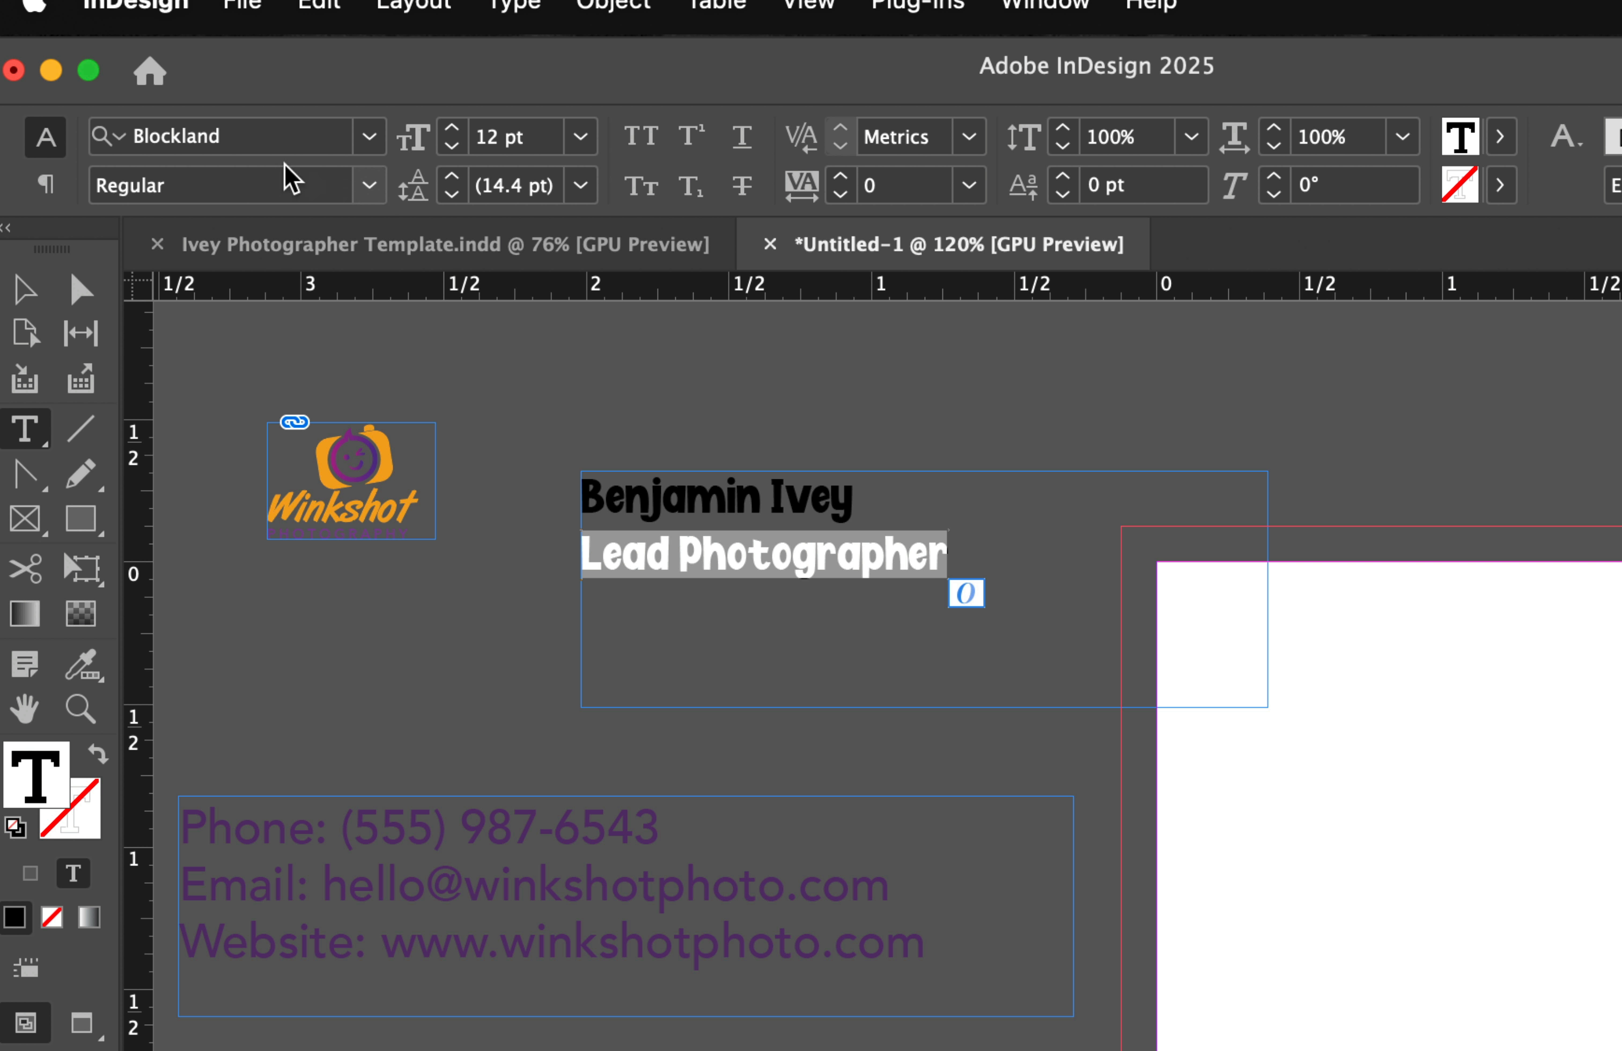
left_click(253, 179)
key("Left")
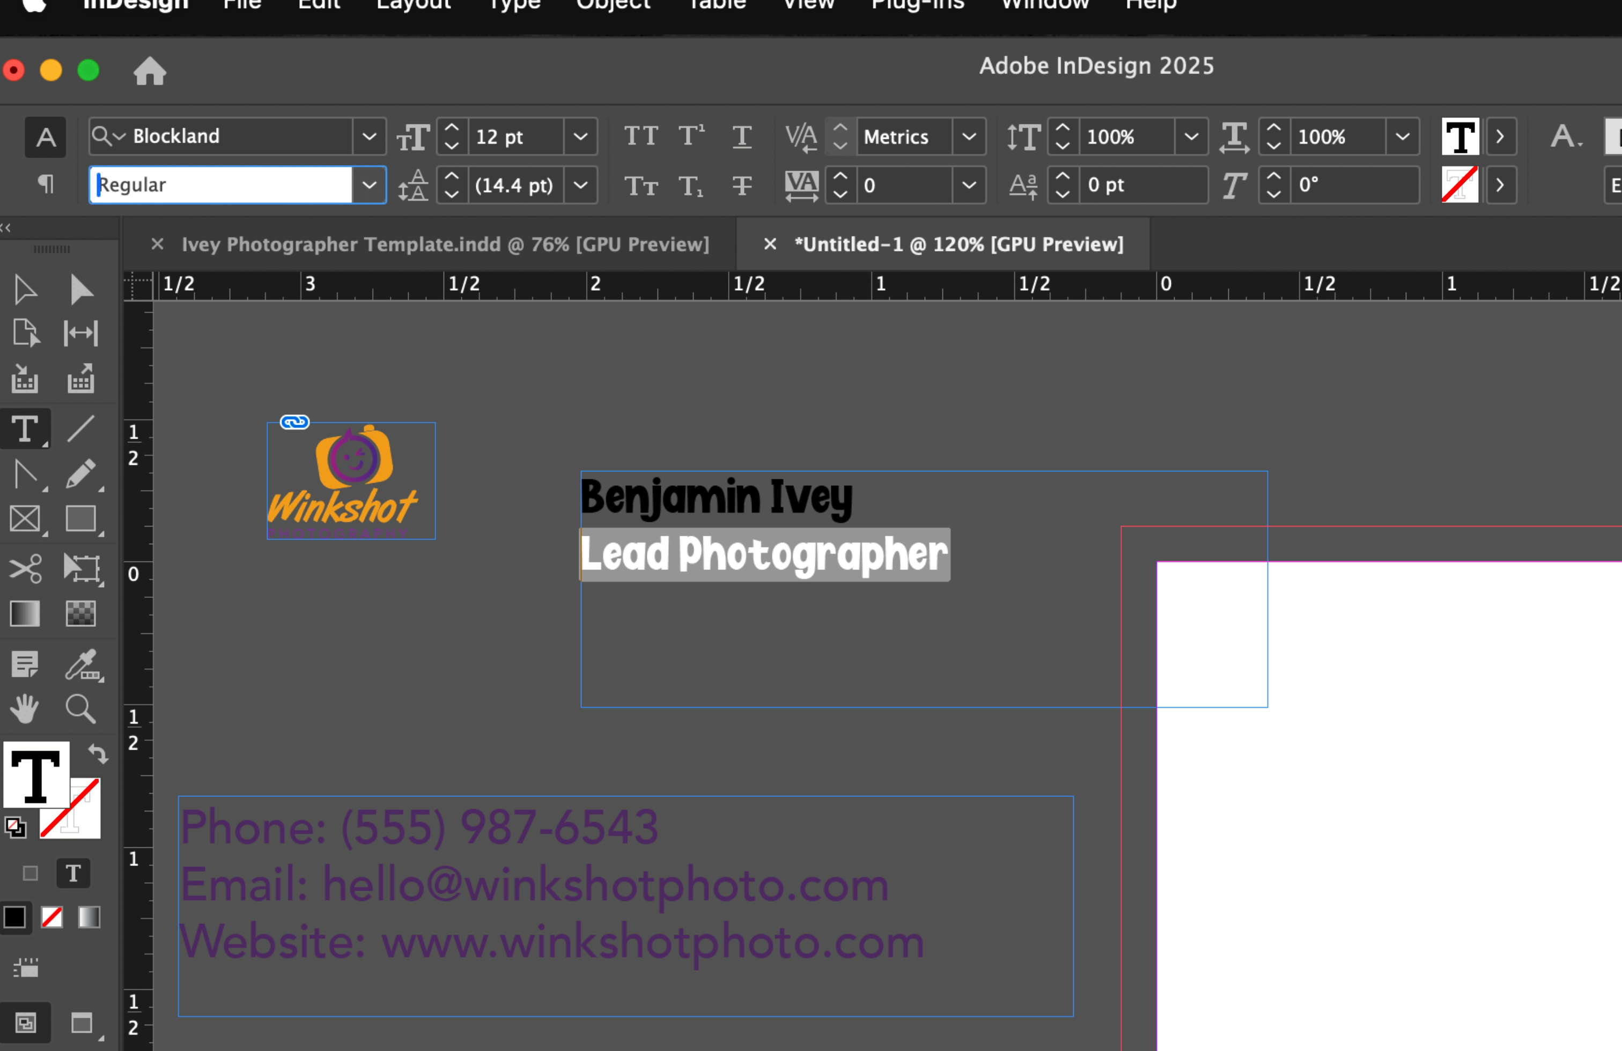
left_click(257, 143)
type("ave")
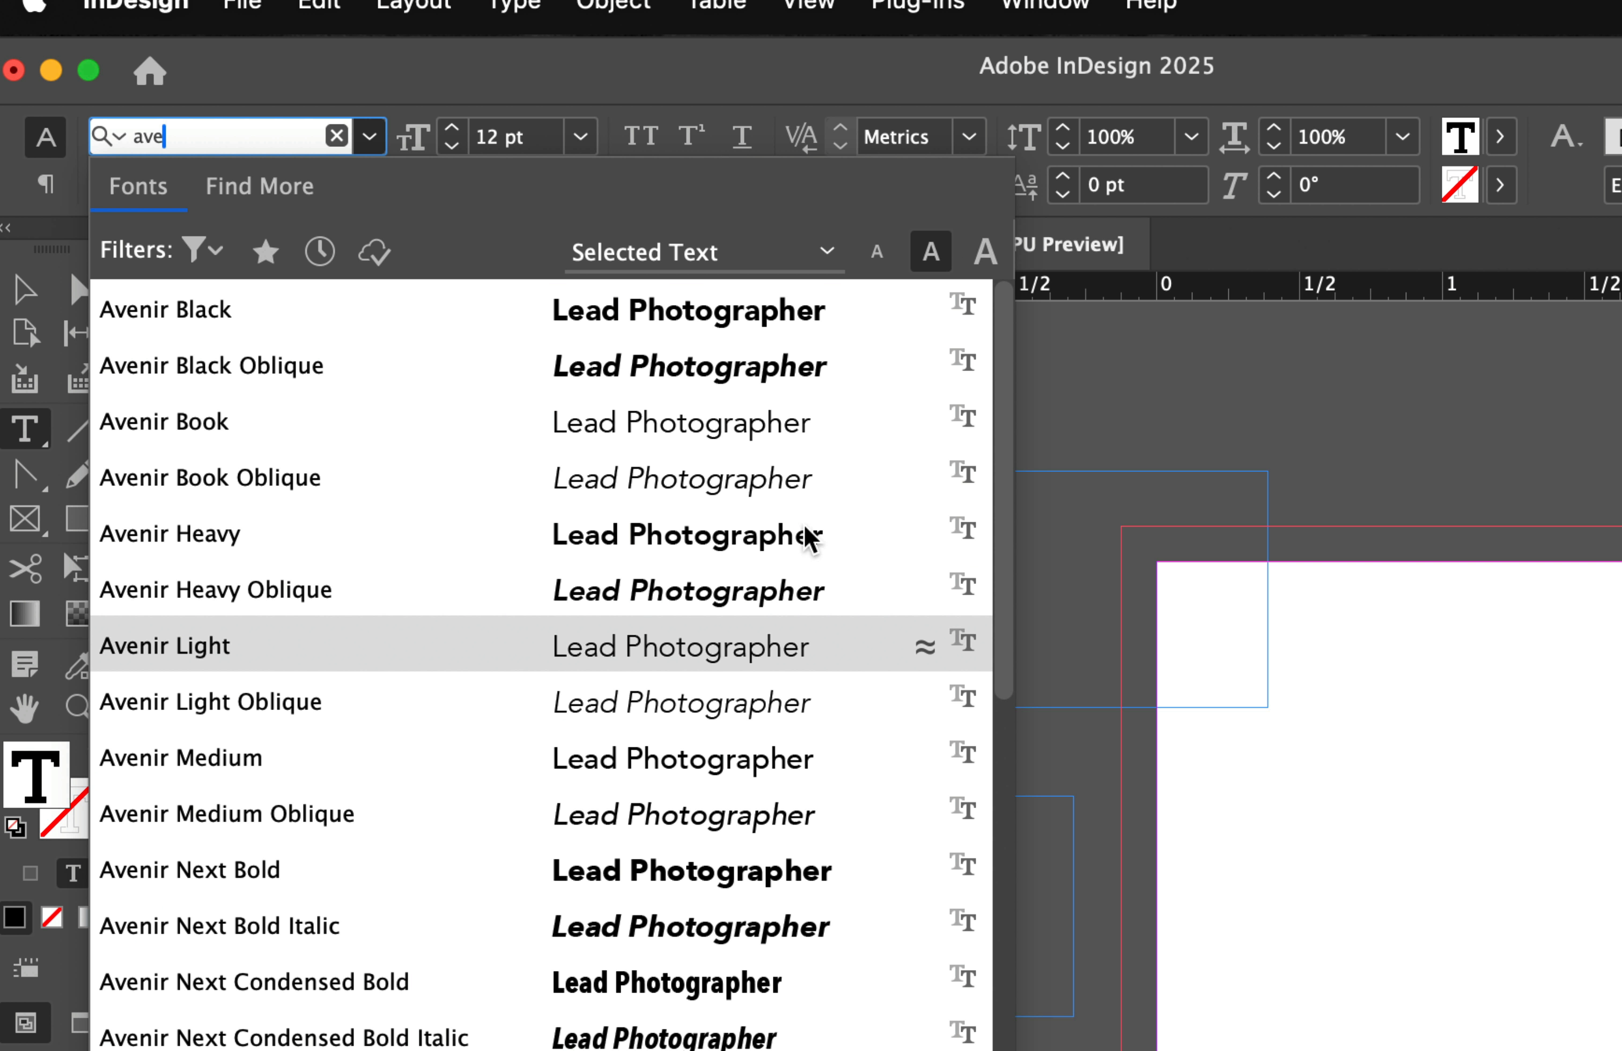
key("Return")
key("Right")
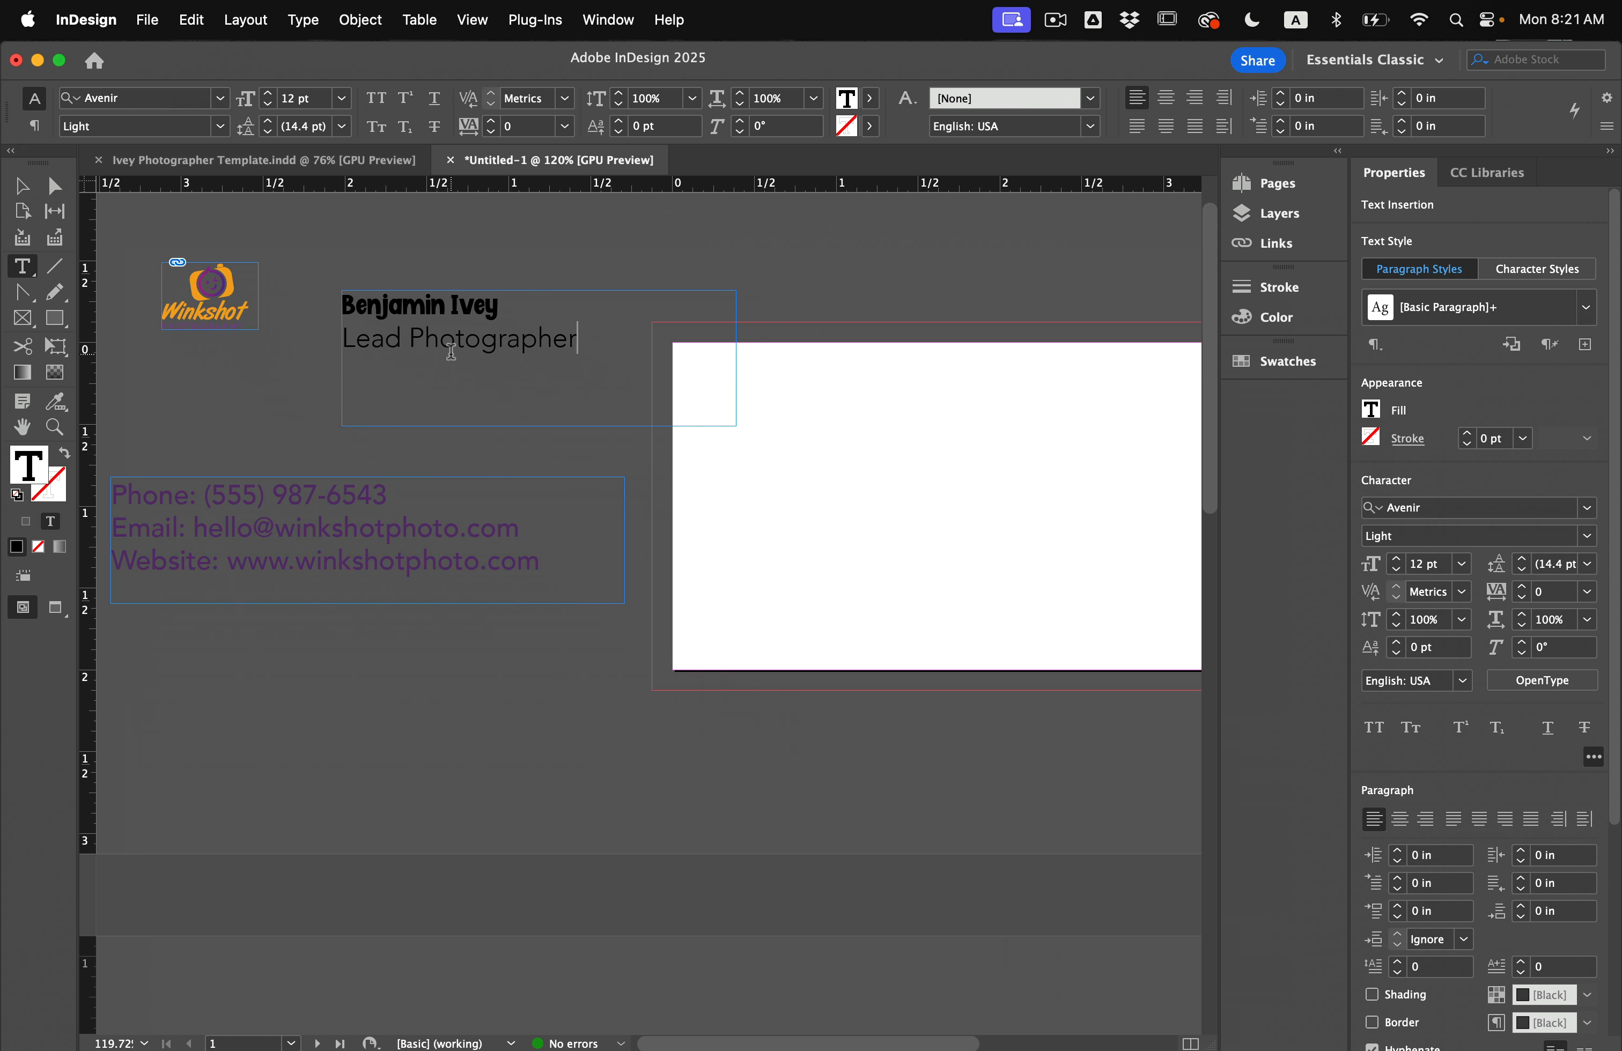
key("Escape")
left_click(248, 441)
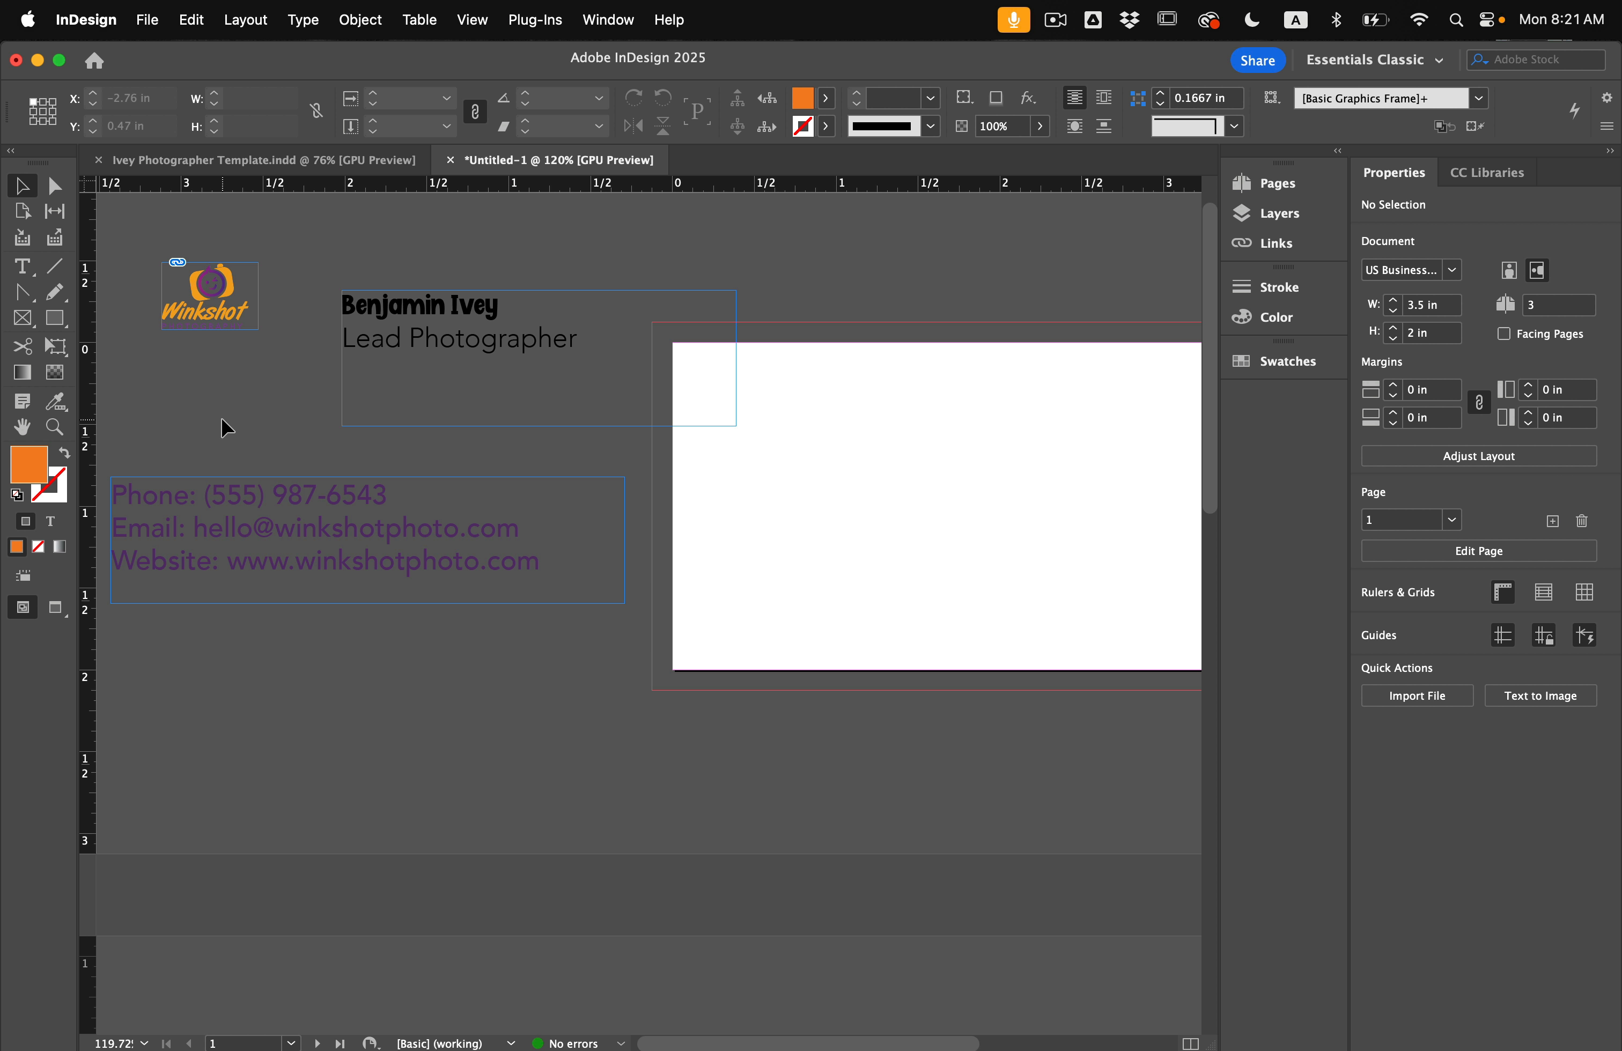
left_click_drag(190, 543, 350, 576)
Move the contact frame up and delete its 'Phone:', 'Email:' and 'Website:' labels.
left_click_drag(351, 569, 368, 520)
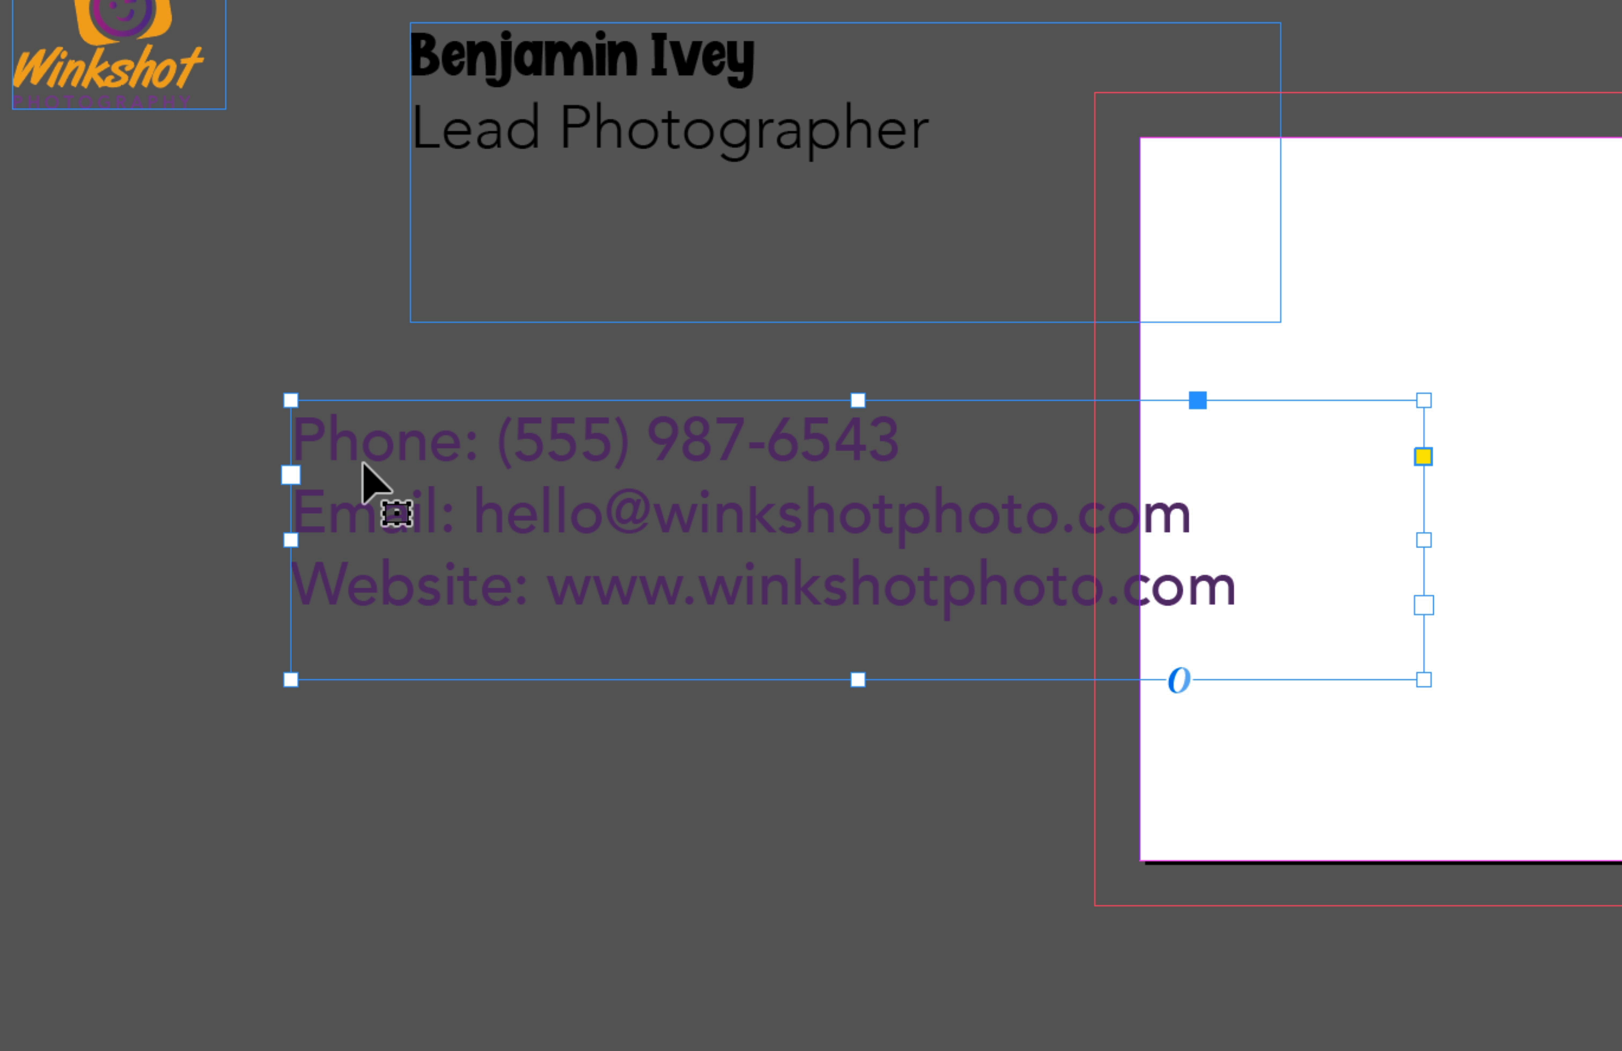
left_click_drag(501, 438, 283, 434)
key("BackSpace")
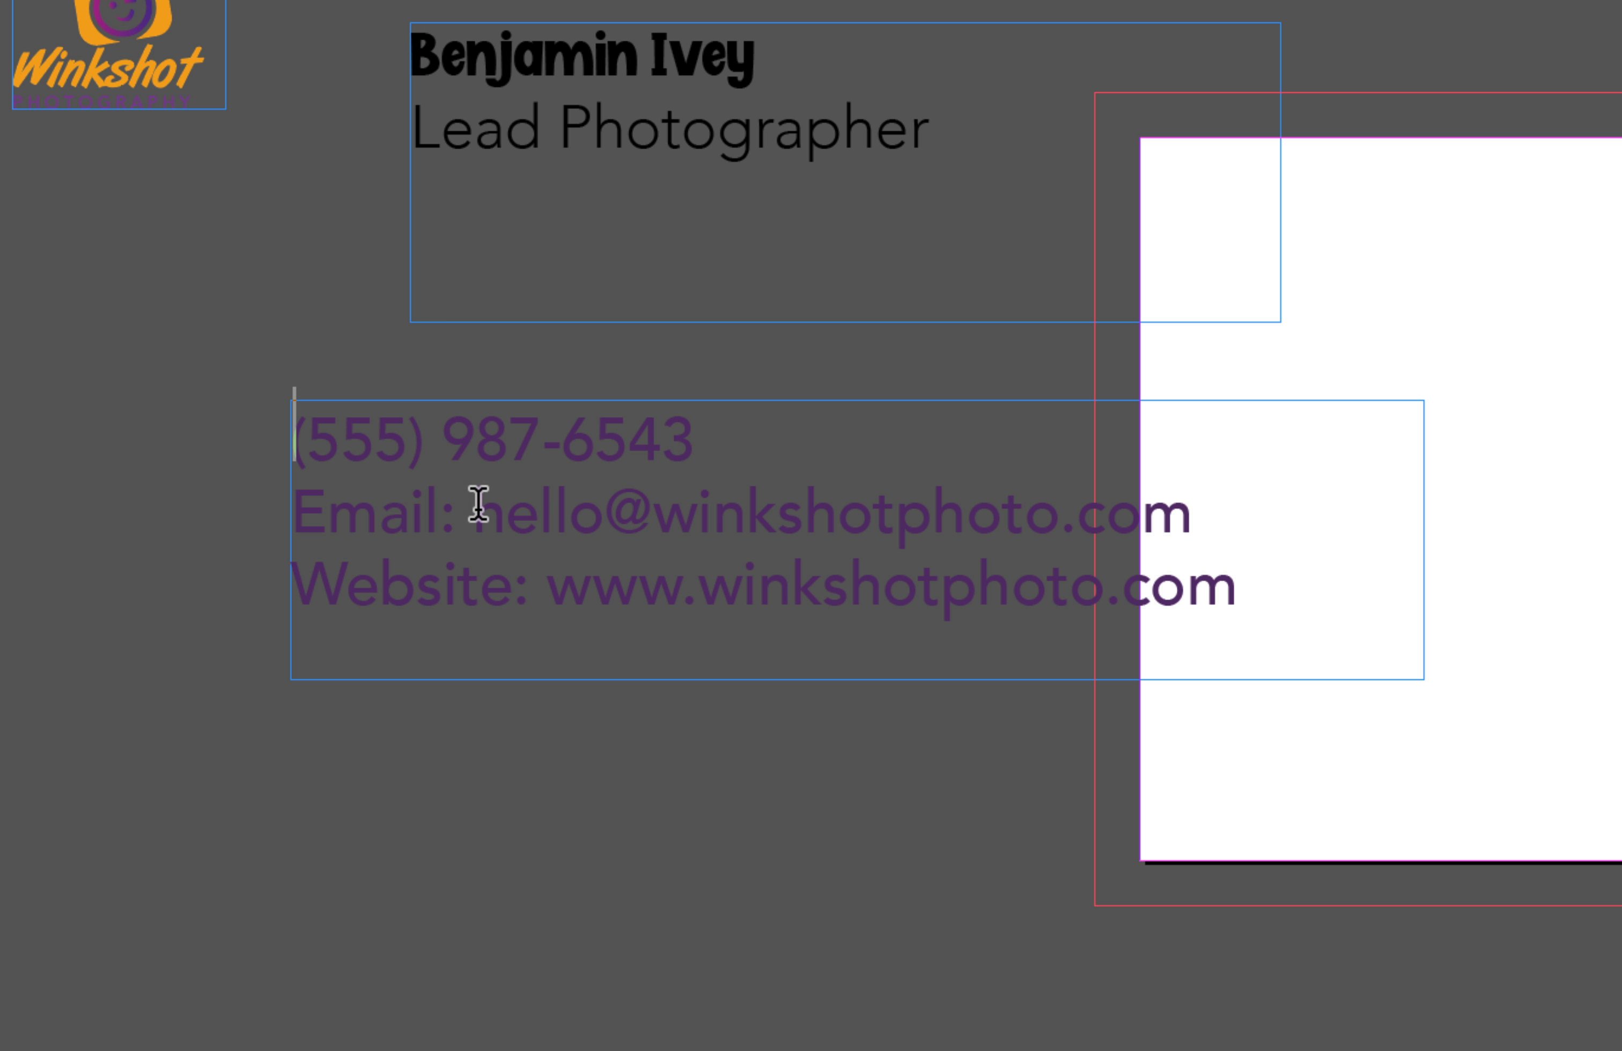
left_click_drag(473, 510, 260, 506)
key("BackSpace")
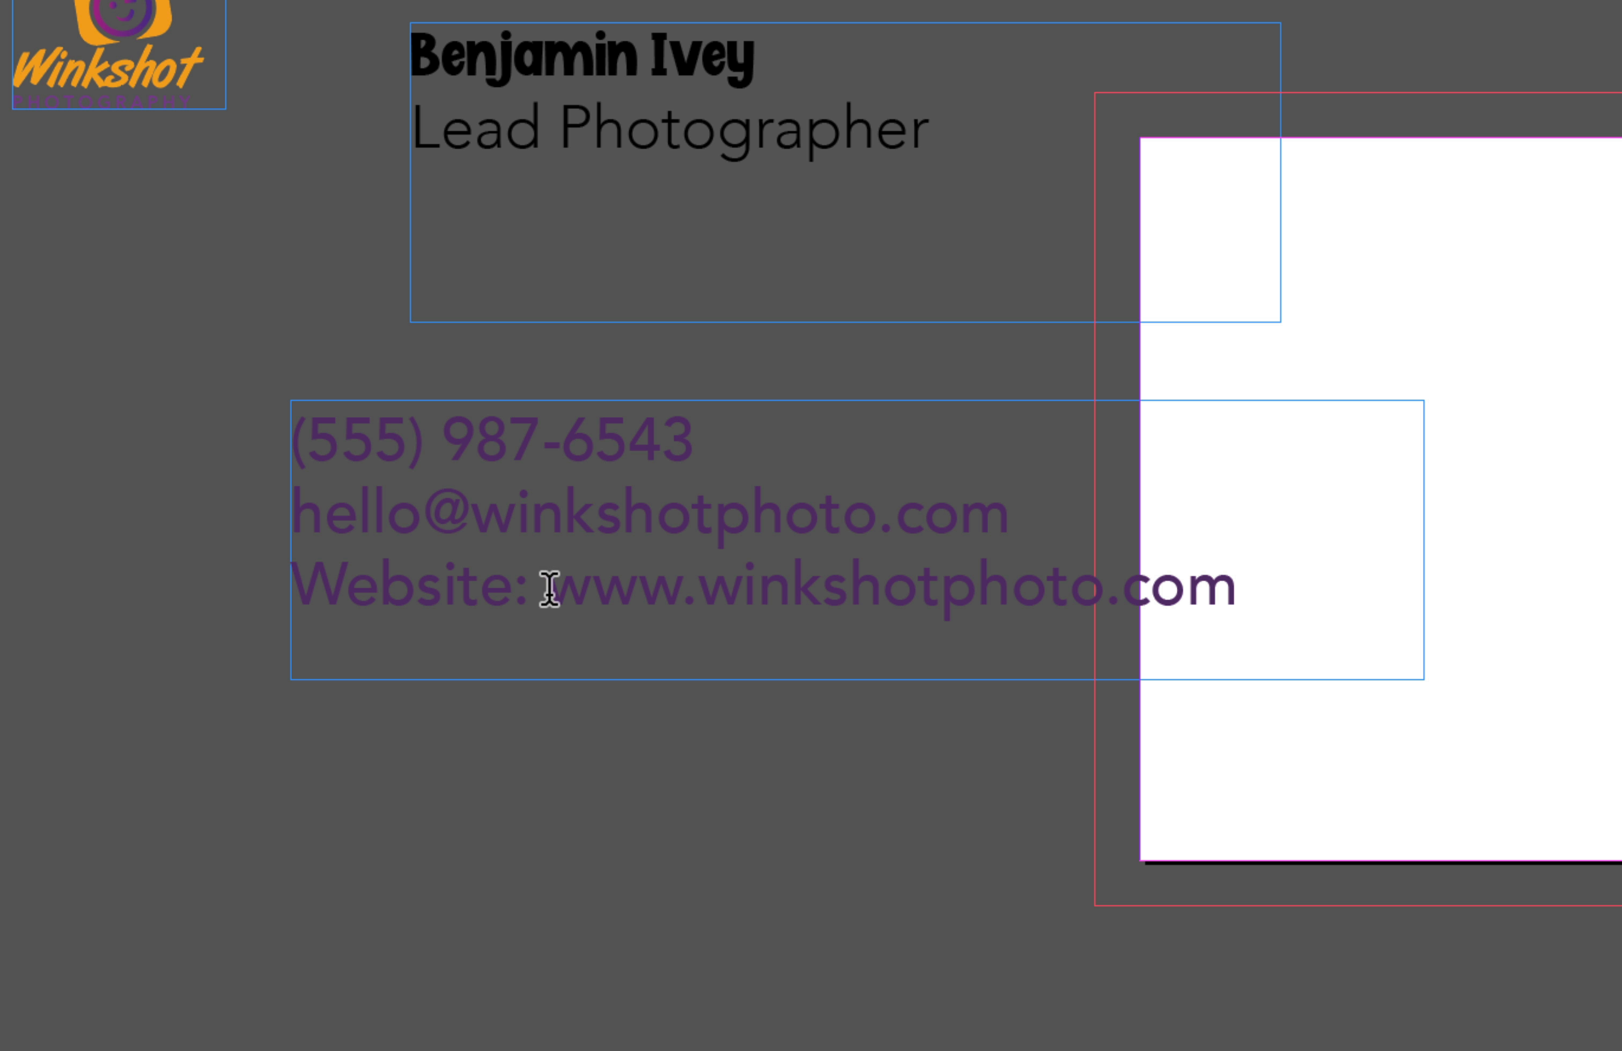
left_click_drag(550, 586, 270, 610)
key("BackSpace")
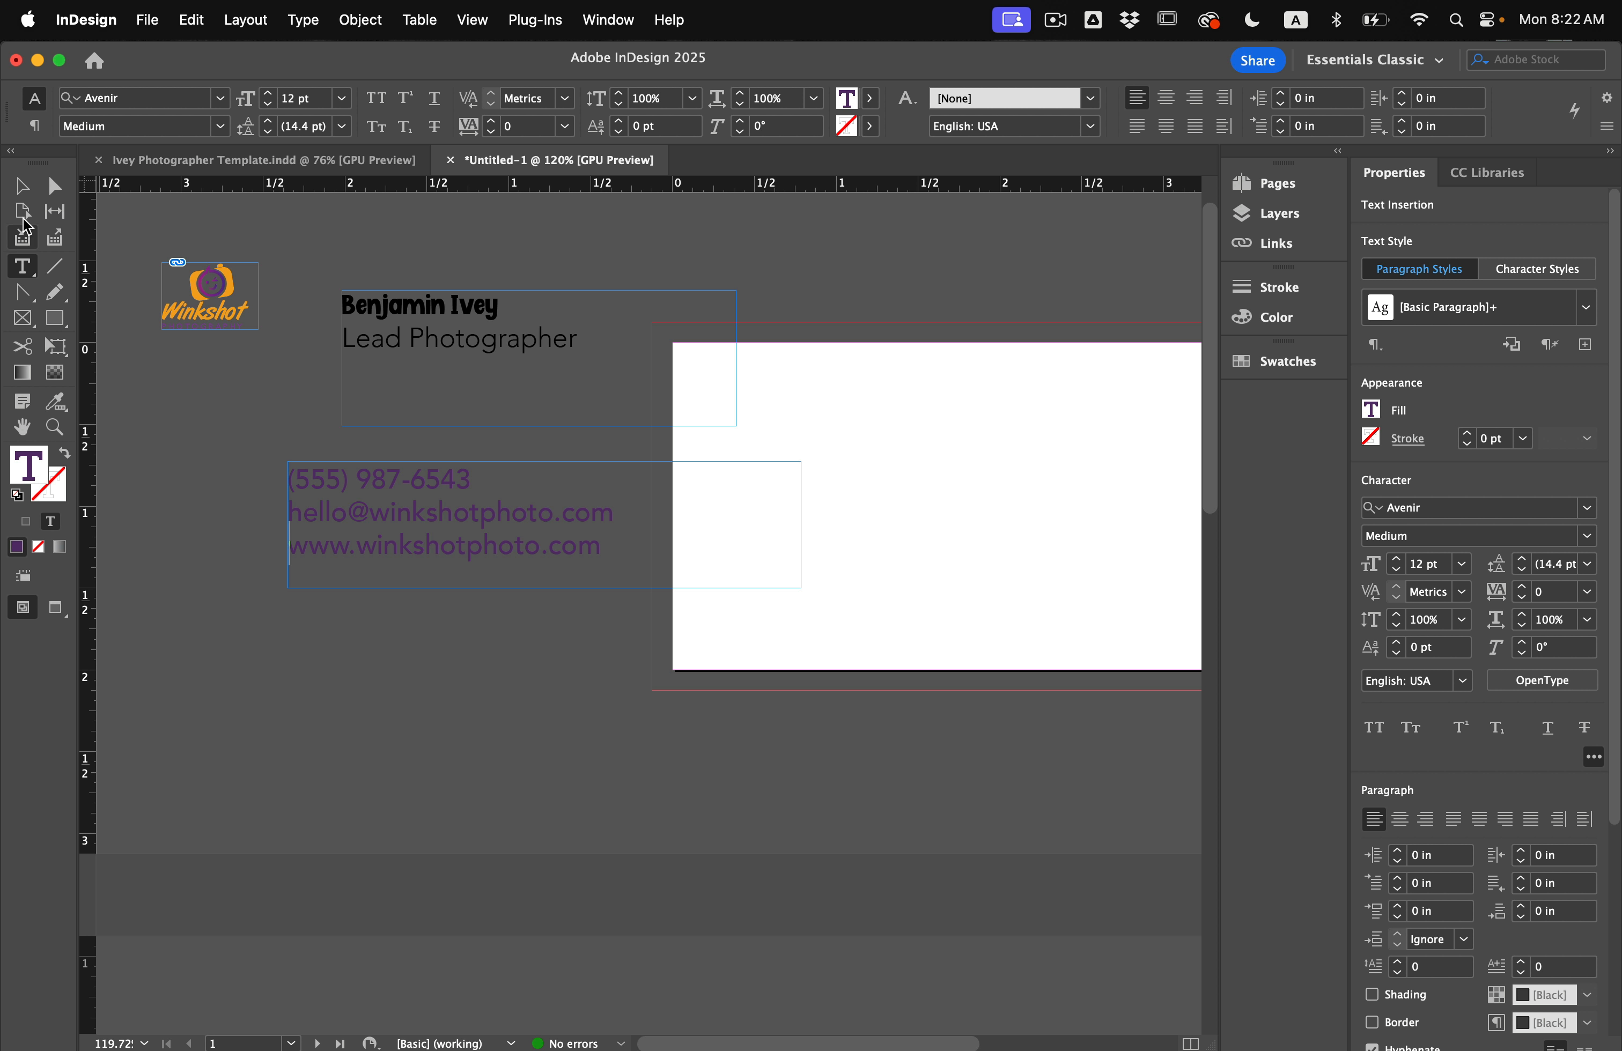
key("Escape")
left_click(273, 635)
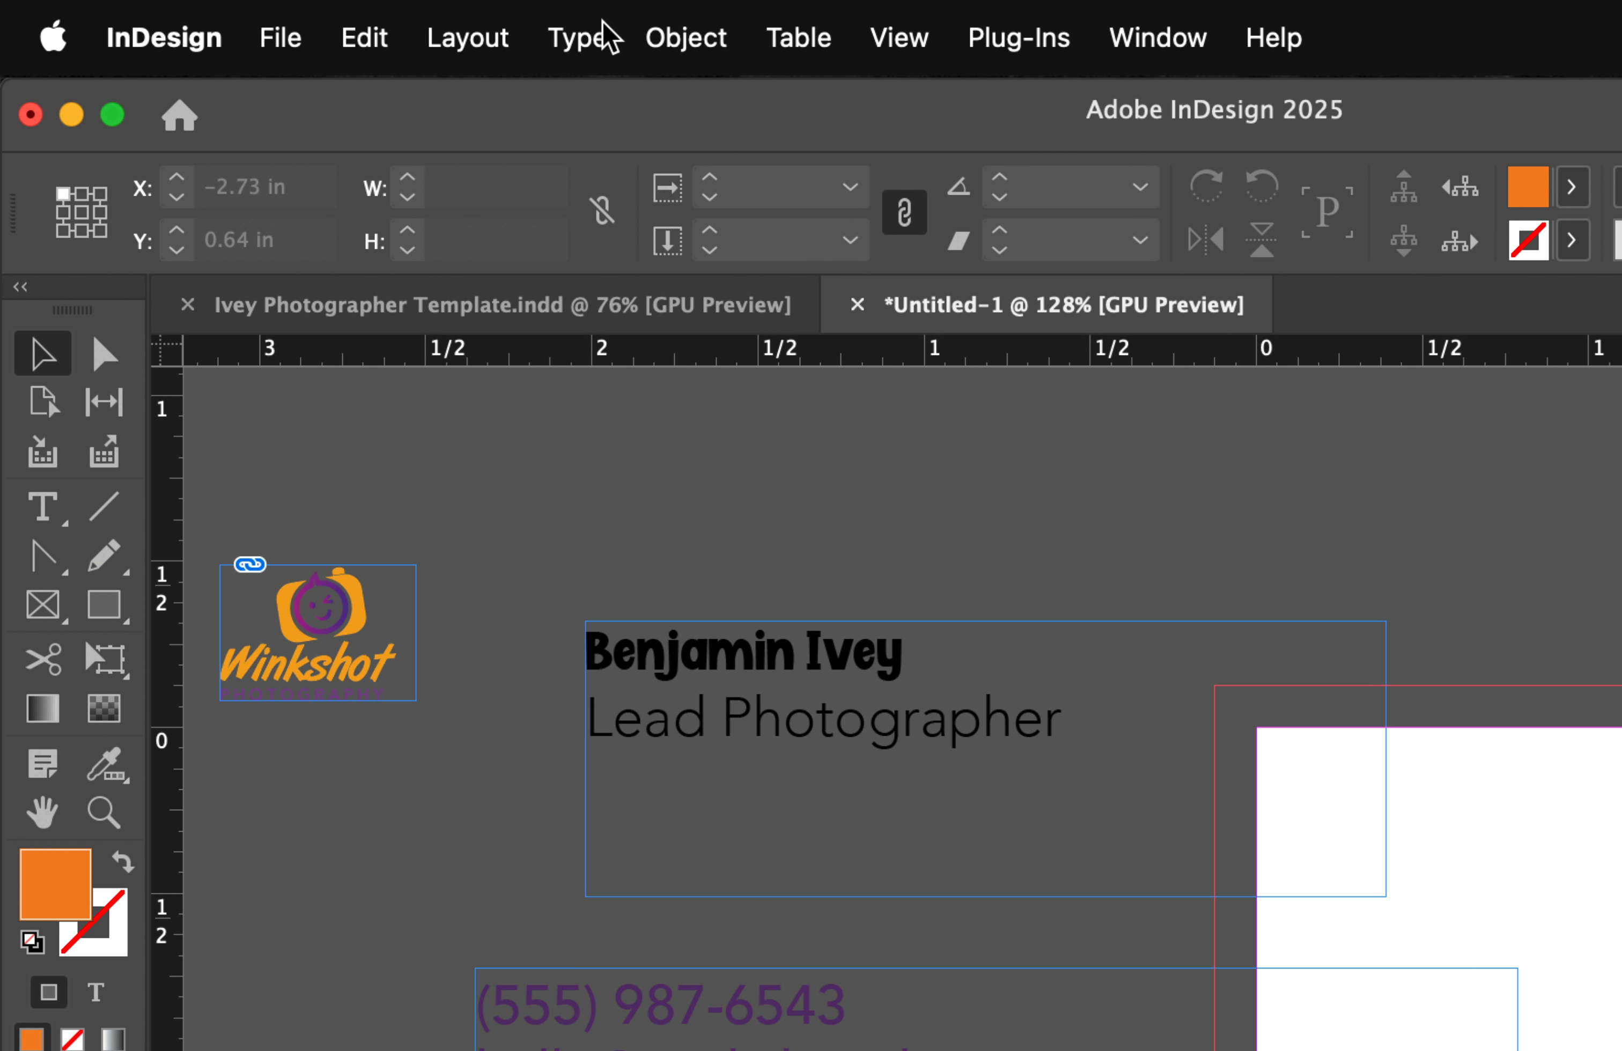
Show the Glyphs panel with its font set to Wingdings.
left_click(306, 18)
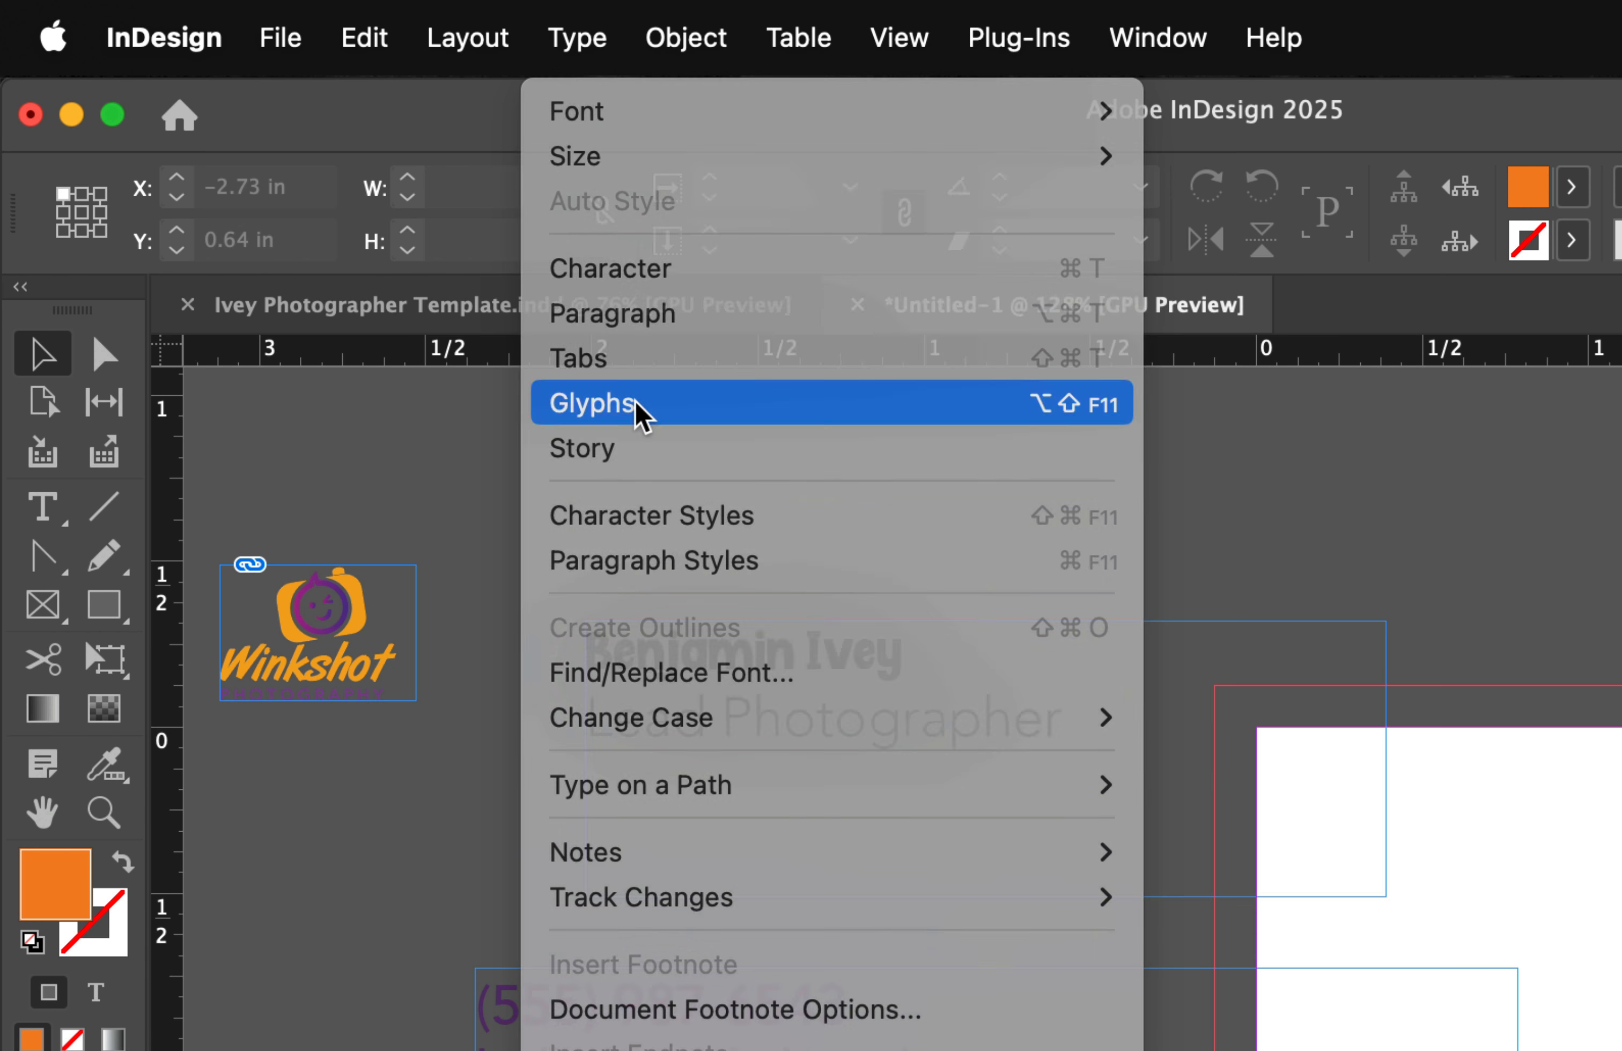
left_click(635, 403)
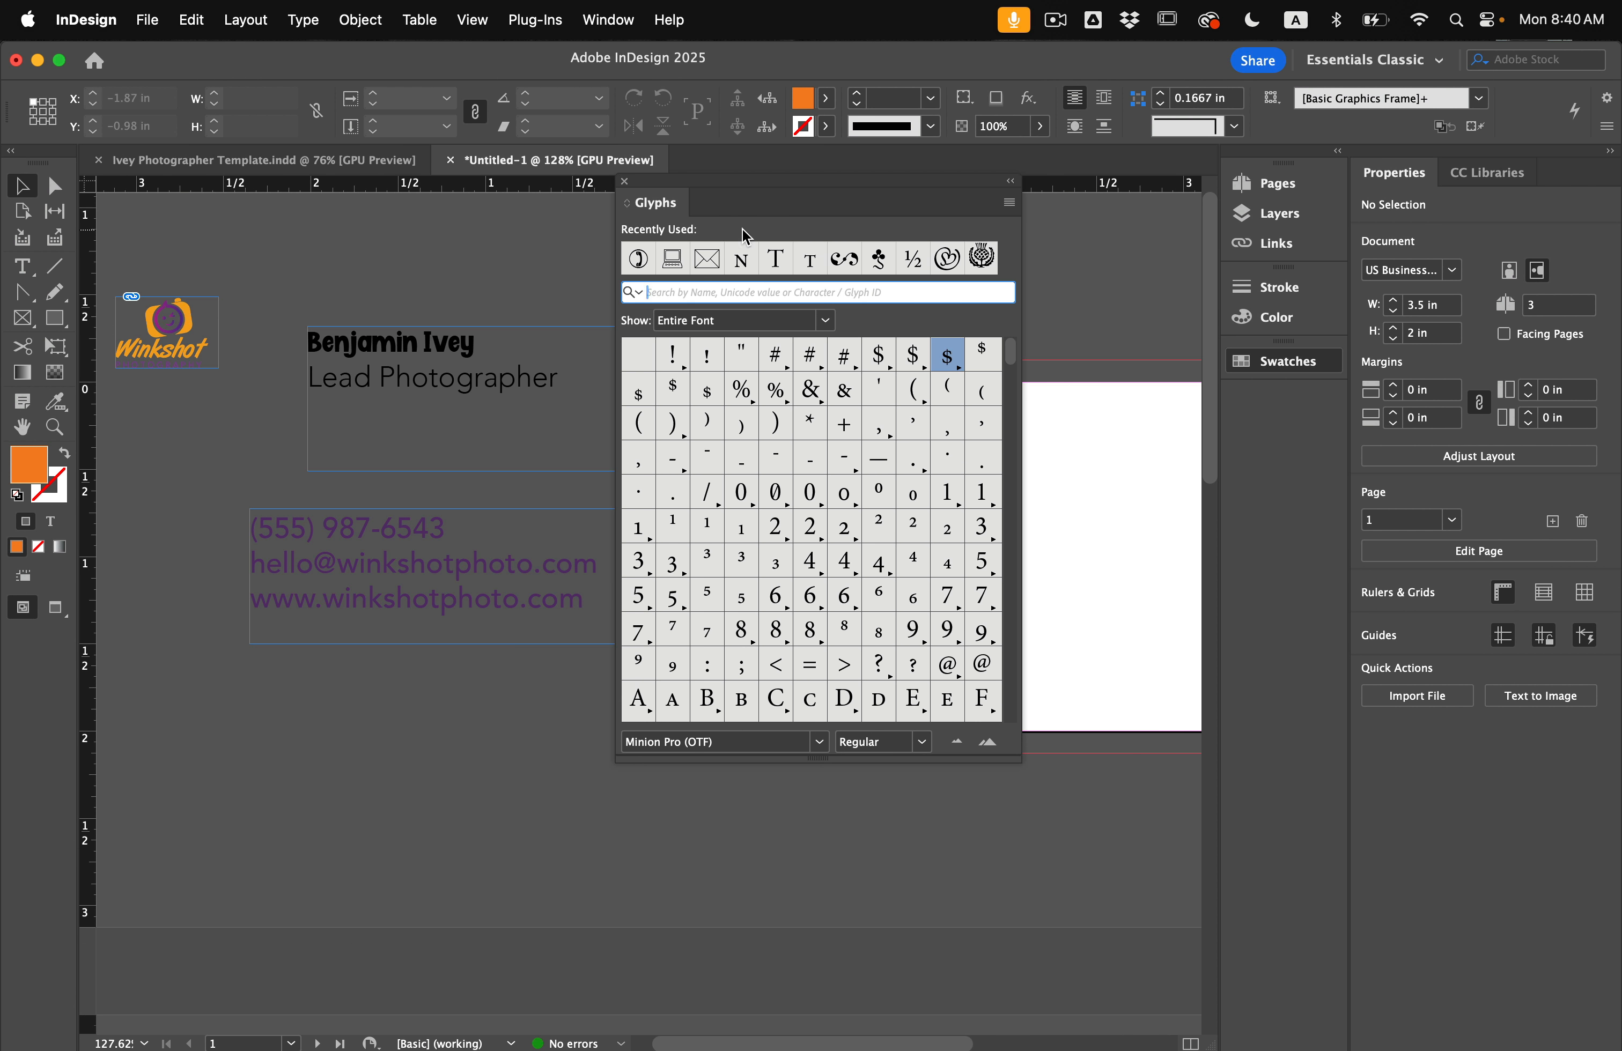
scroll(848, 498, "down", 20)
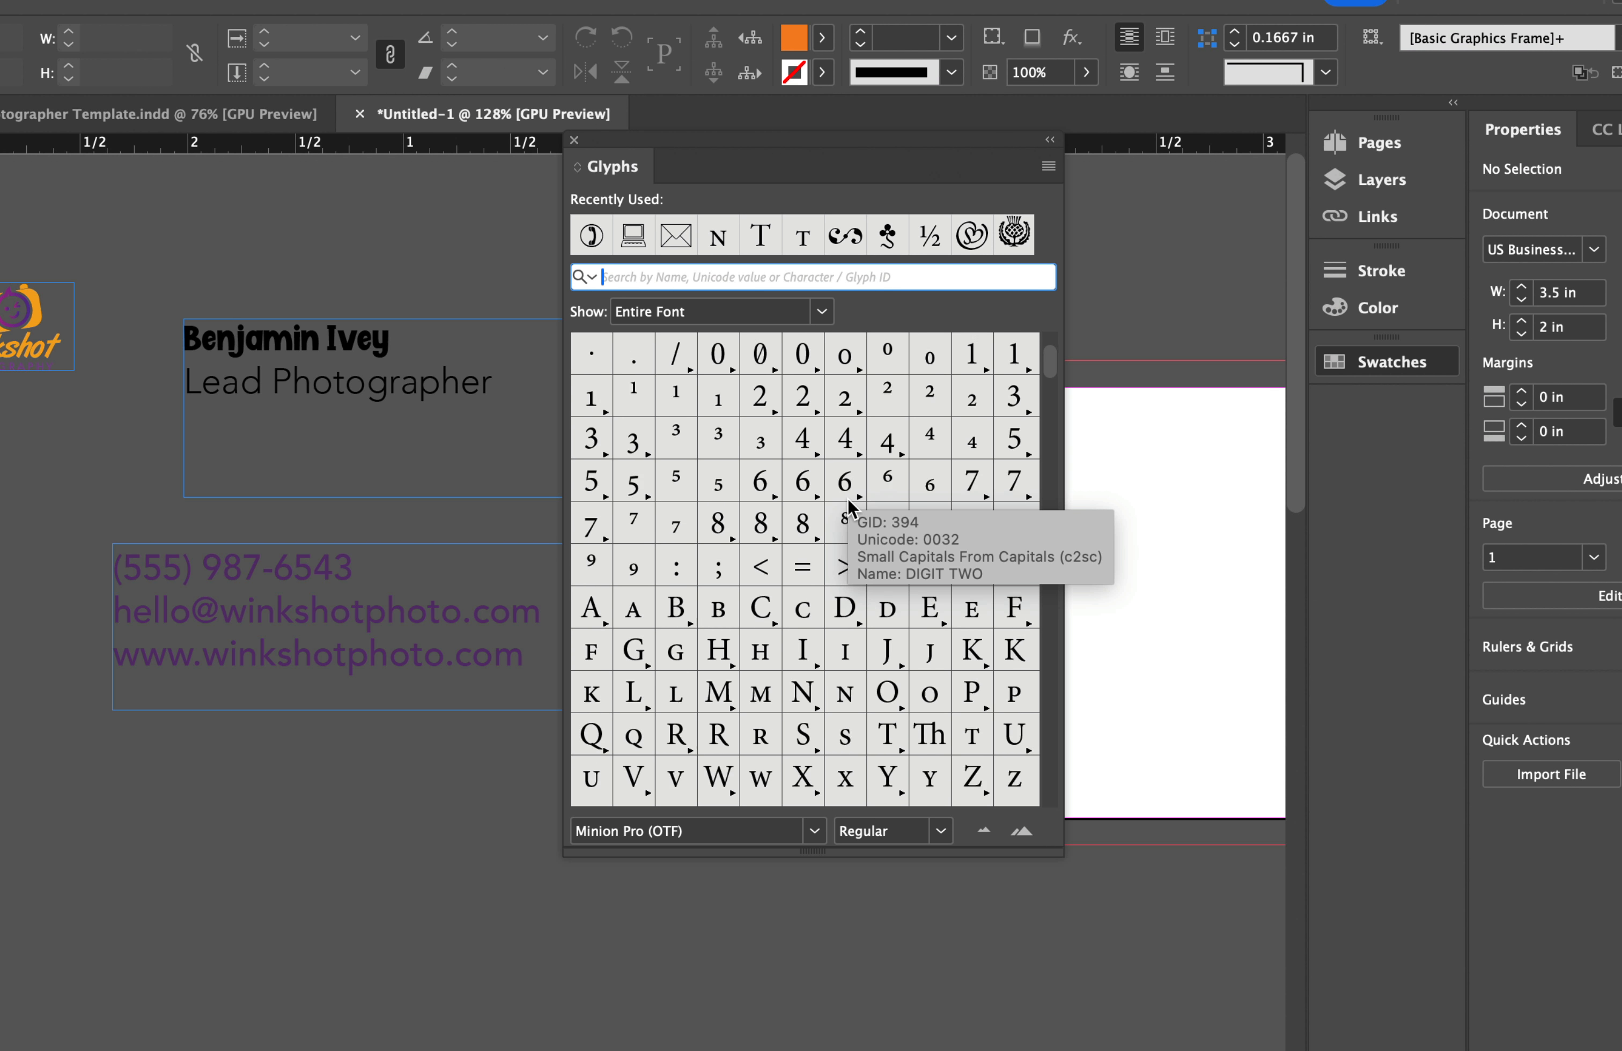
scroll(848, 517, "up", 20)
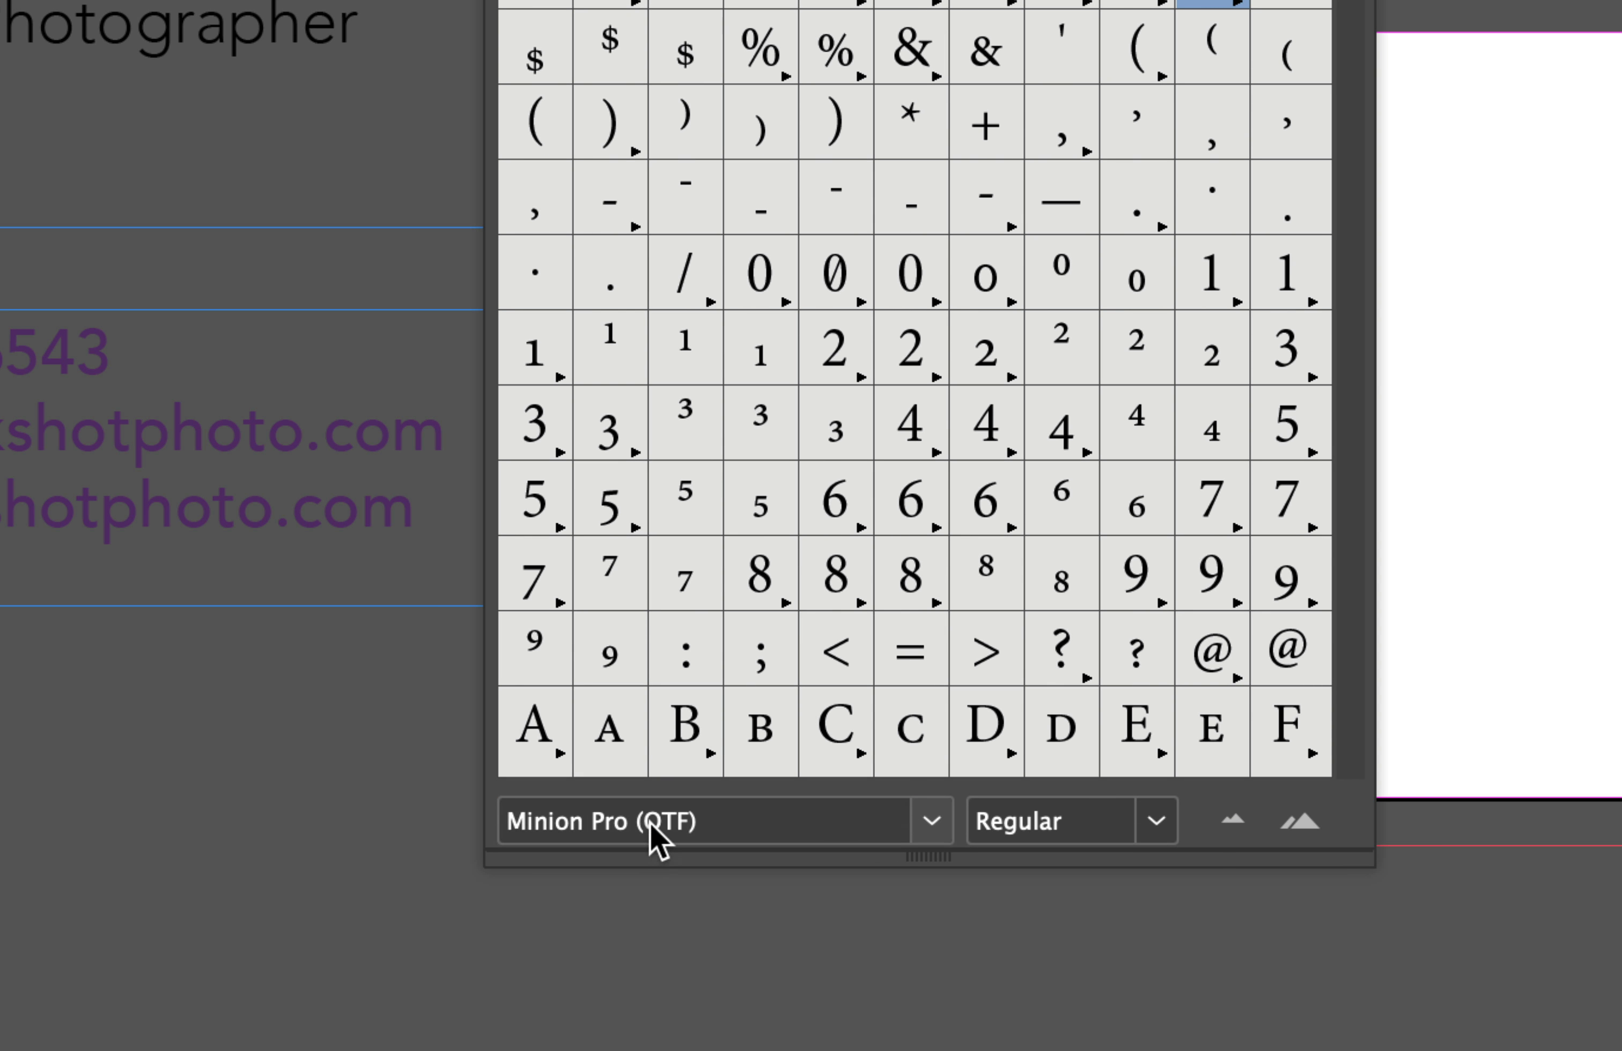
left_click(657, 832)
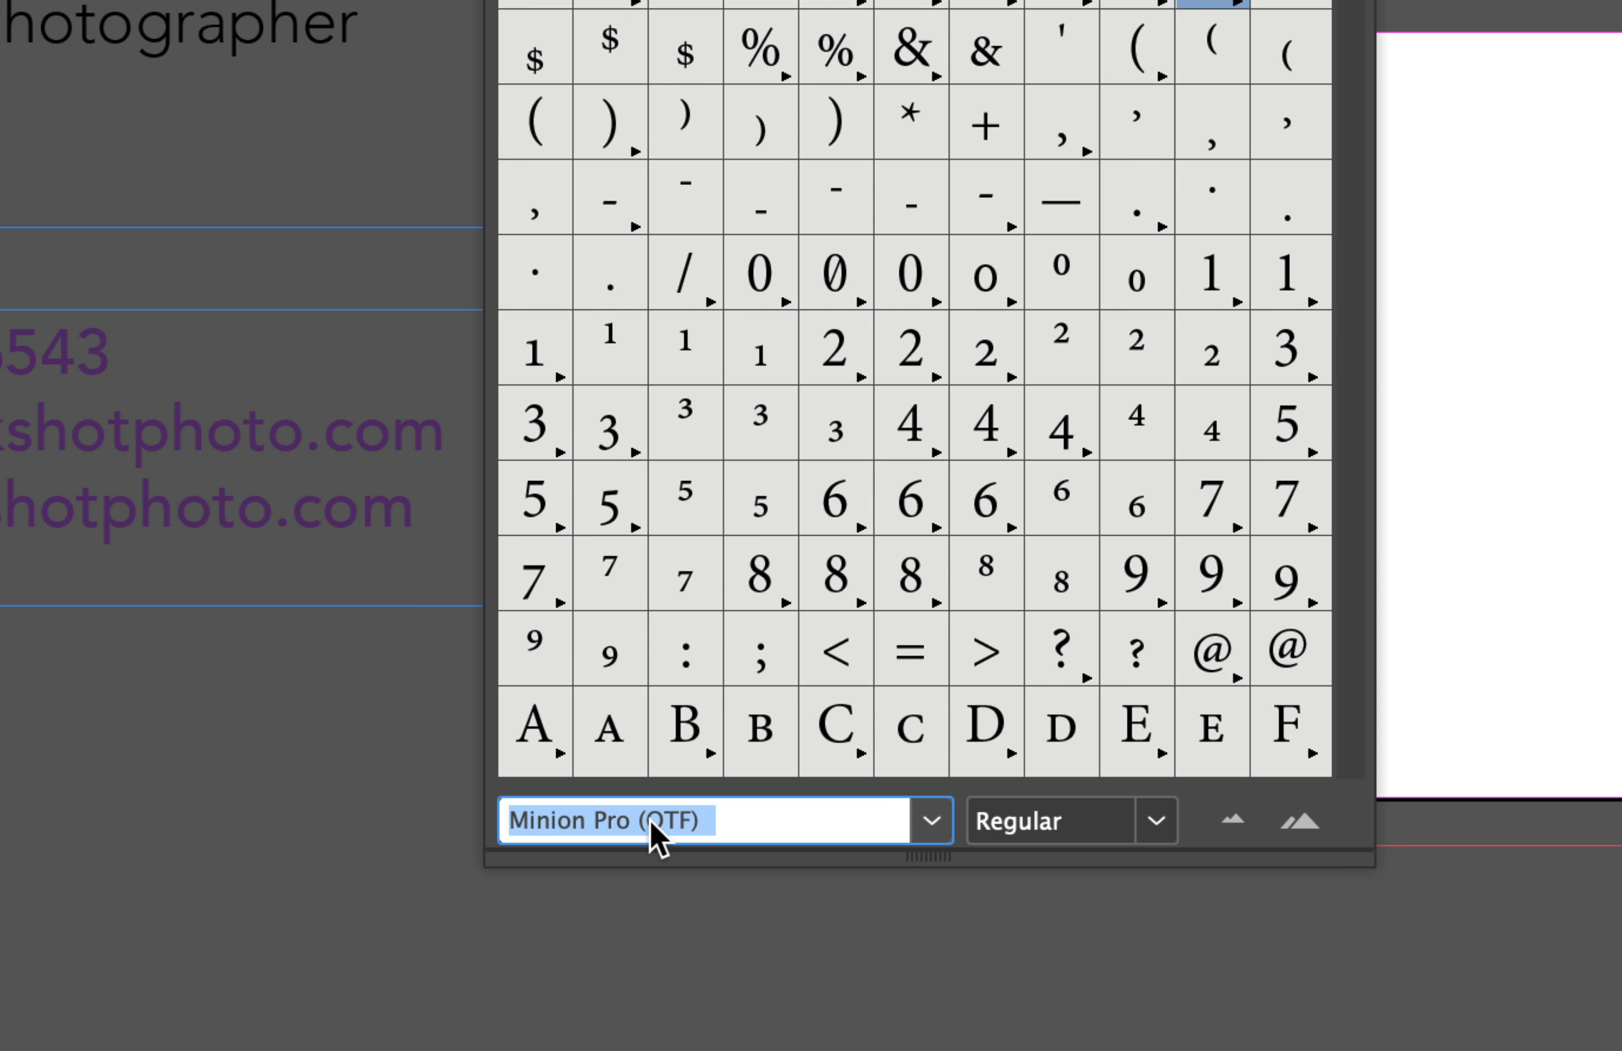
type("W")
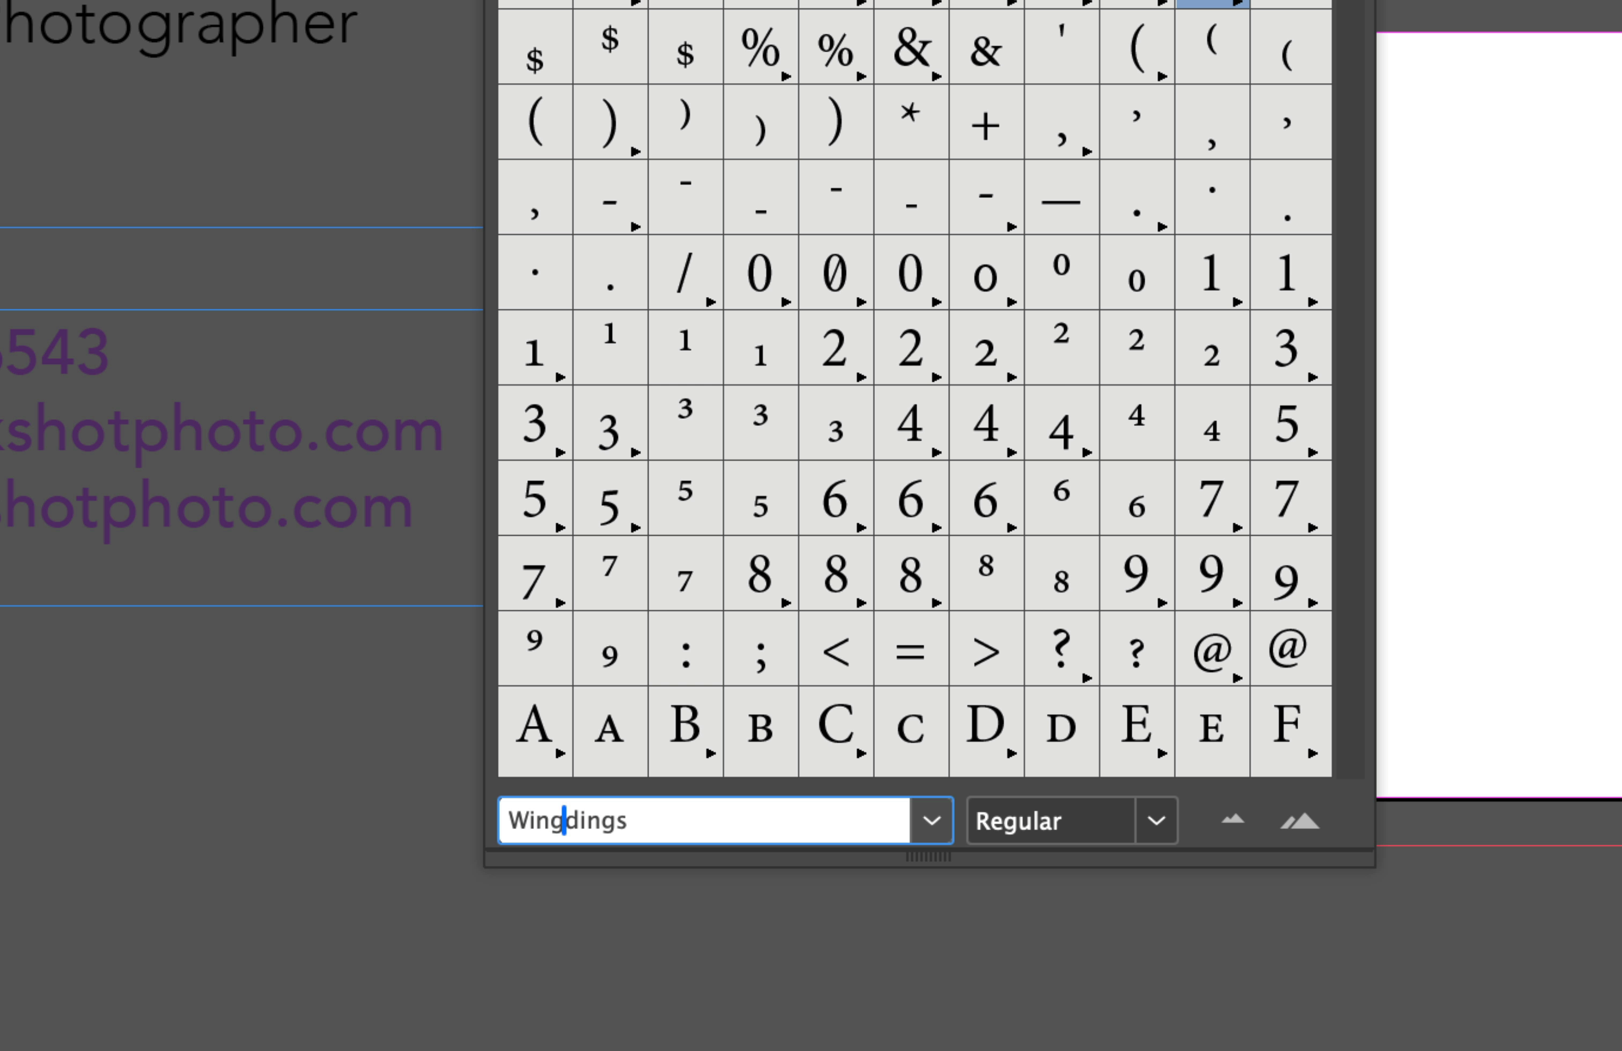
type("ing")
key("Return")
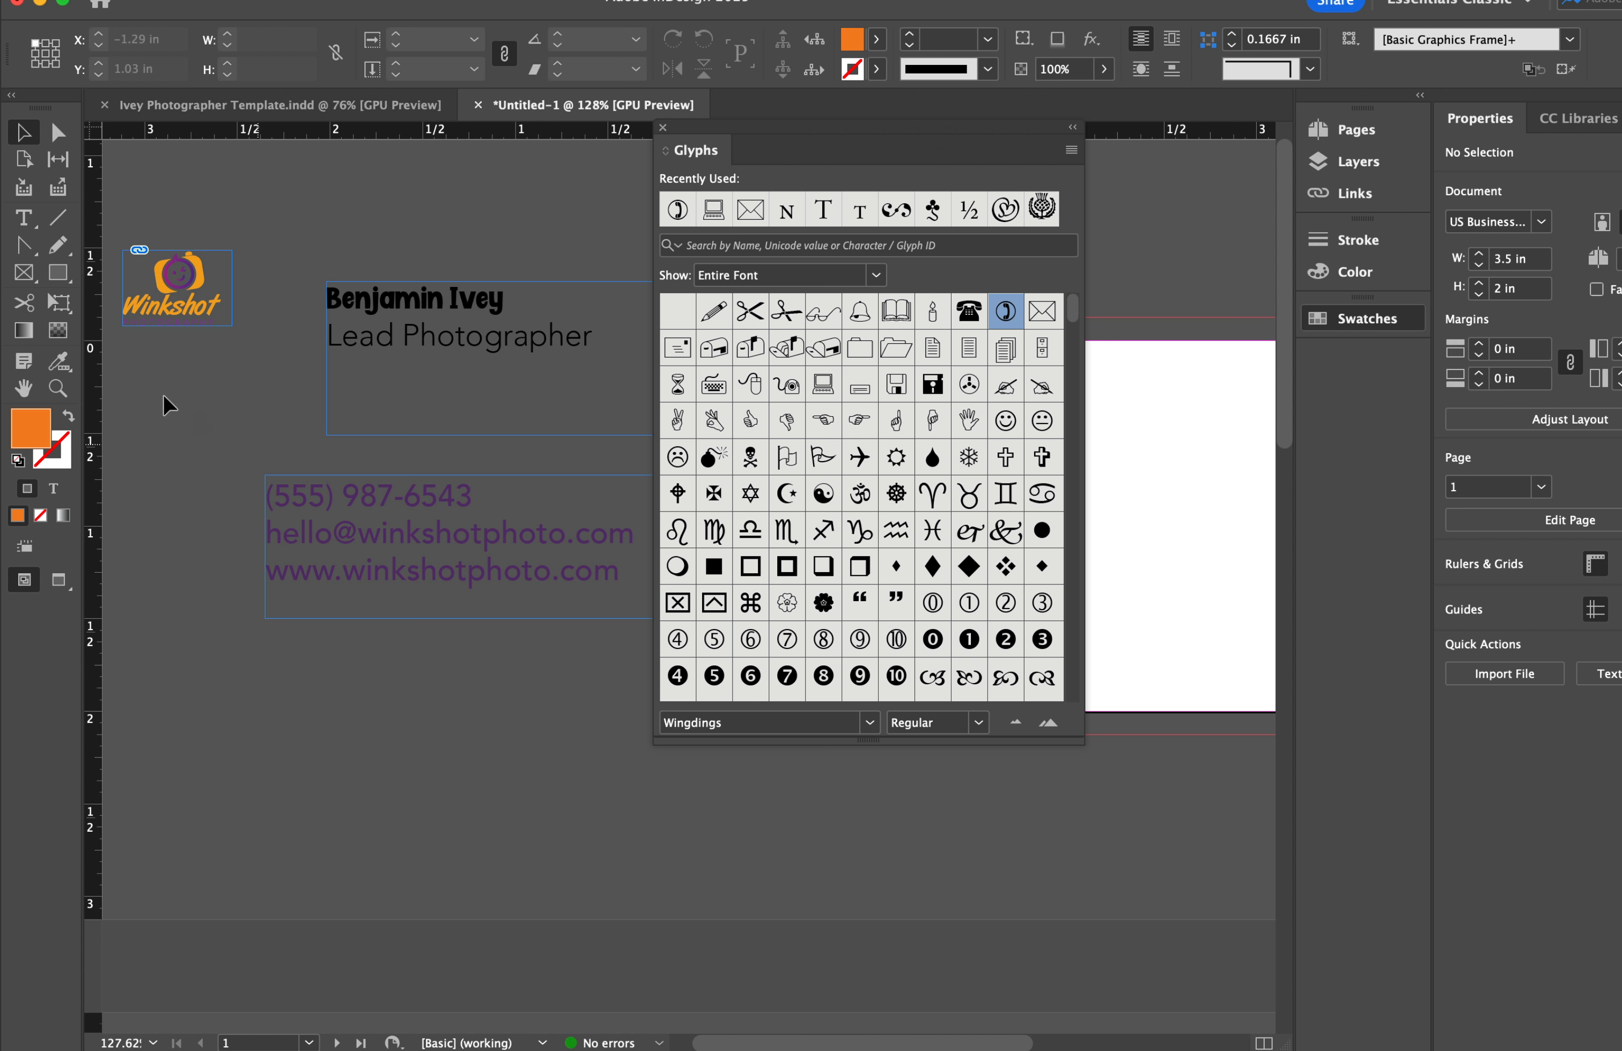
Draw a text frame below the contact lines holding telephone, envelope and computer glyphs.
left_click(24, 218)
left_click_drag(257, 639, 605, 856)
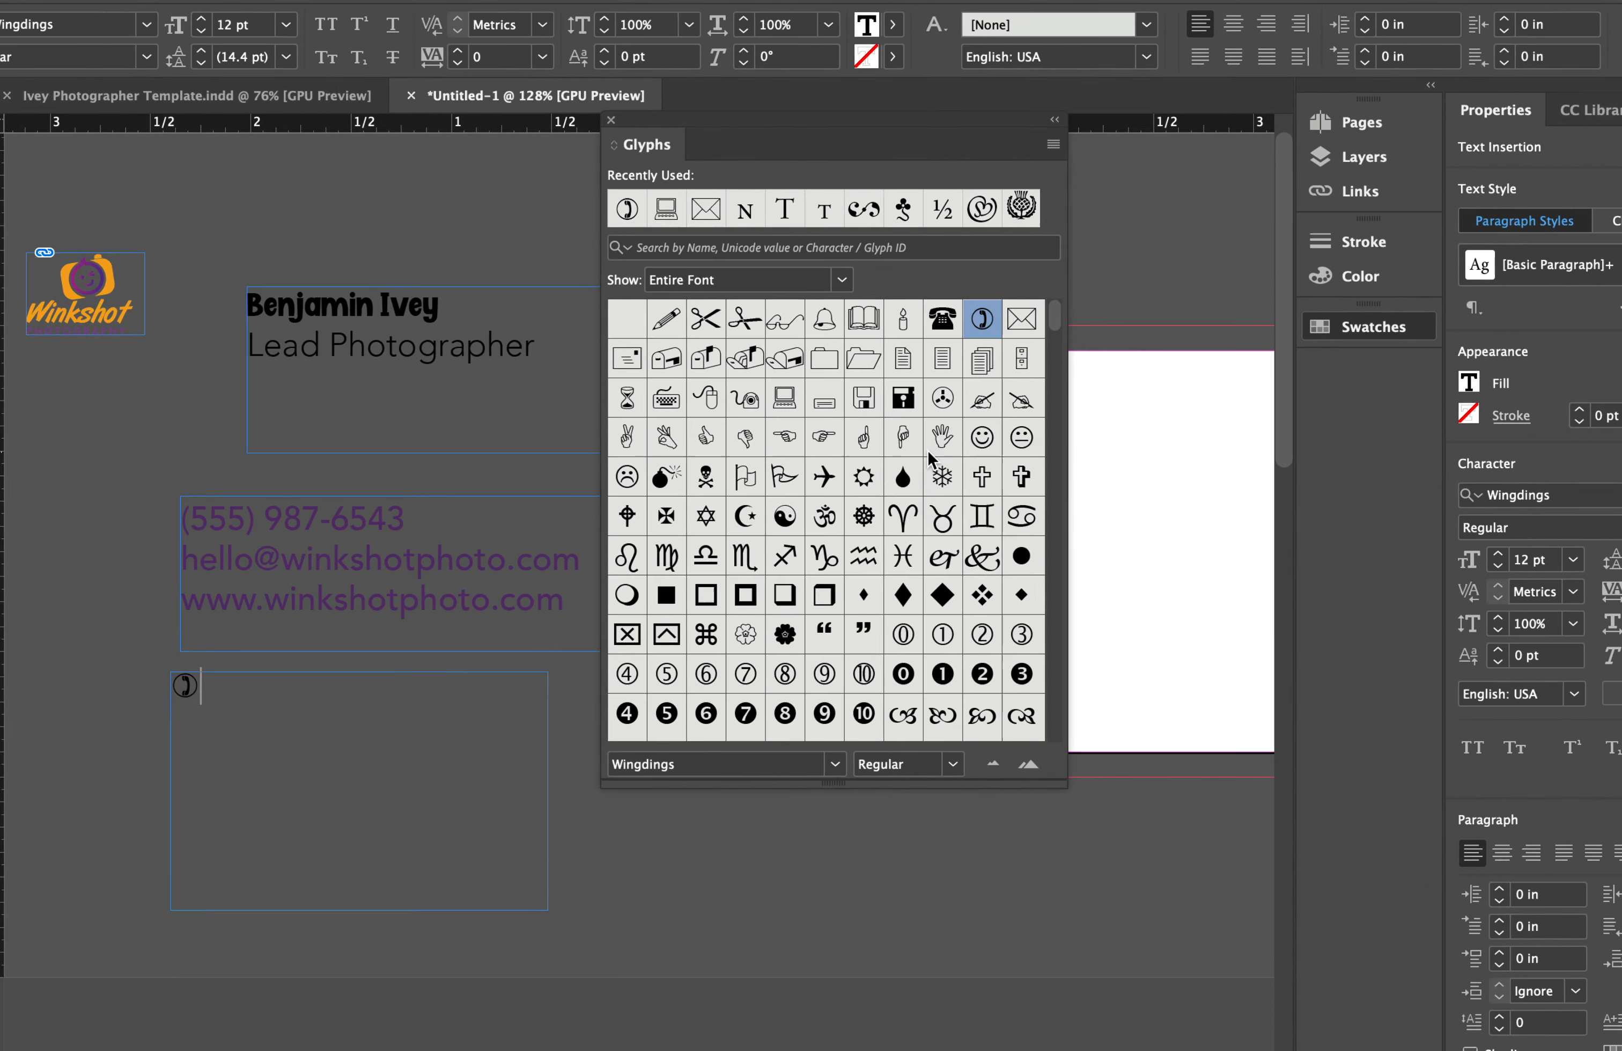
double_click(1024, 321)
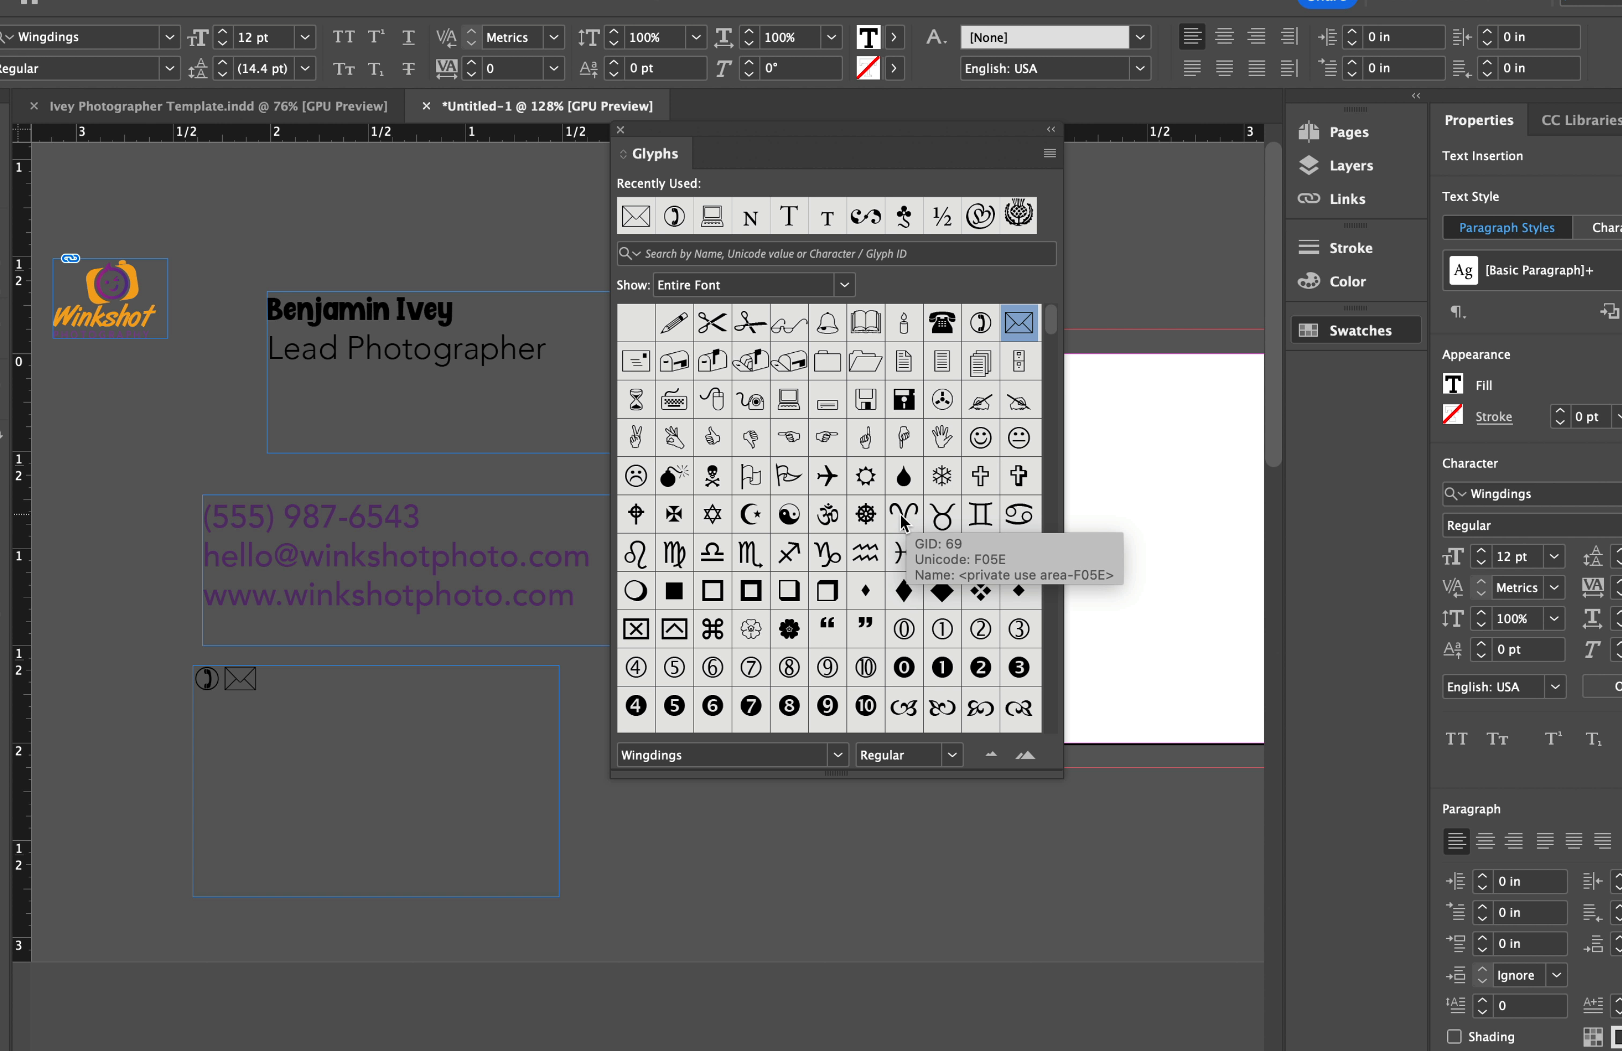
double_click(789, 401)
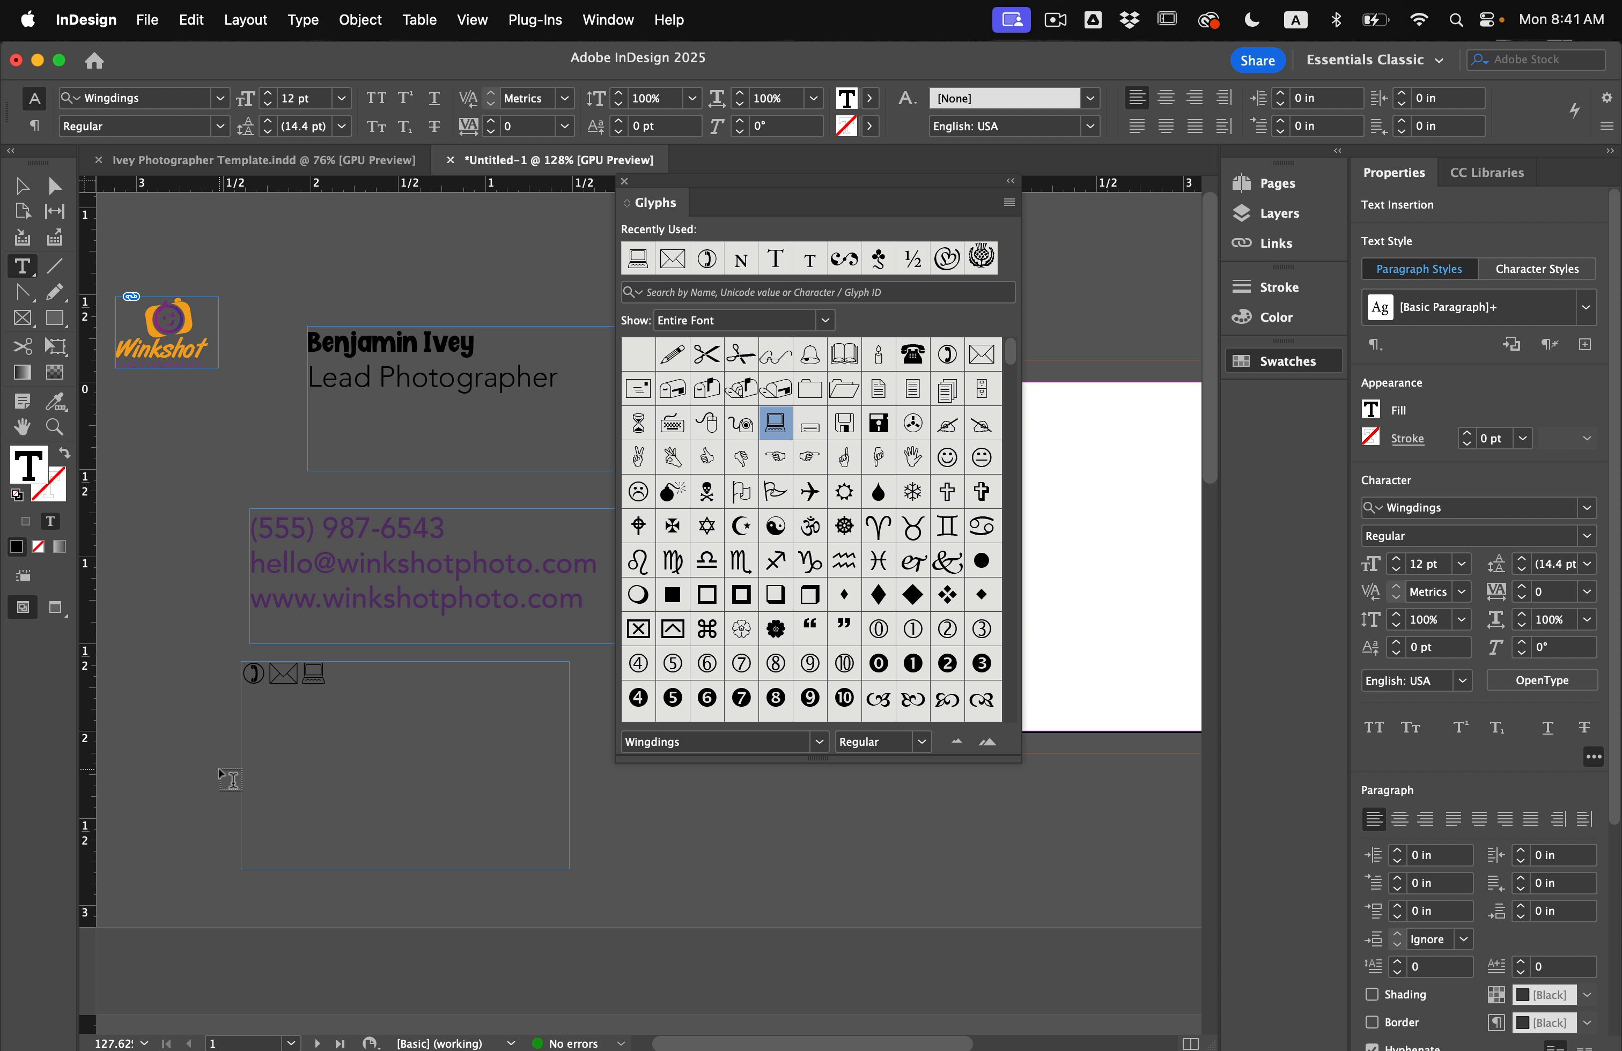
scroll(231, 771, "up", 5)
left_click_drag(506, 558, 270, 550)
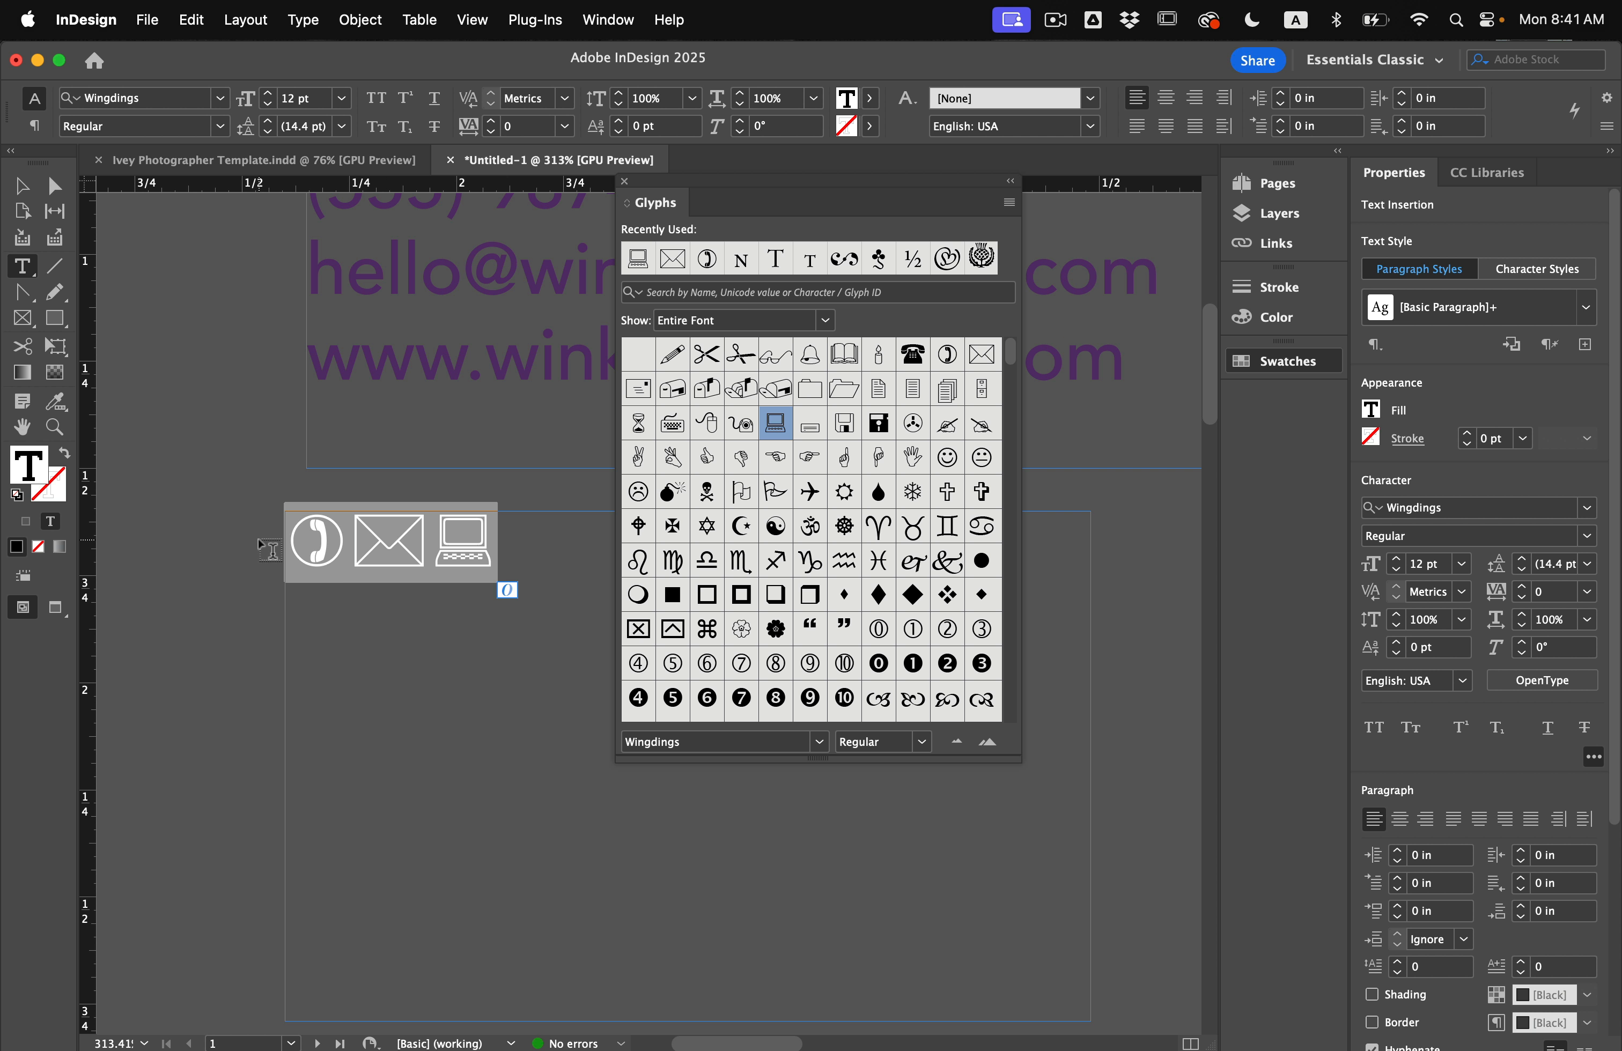
Colour the three icons with the orange C=0 M=58 Y=98 K=0 swatch.
left_click(1308, 364)
scroll(1129, 765, "down", 1)
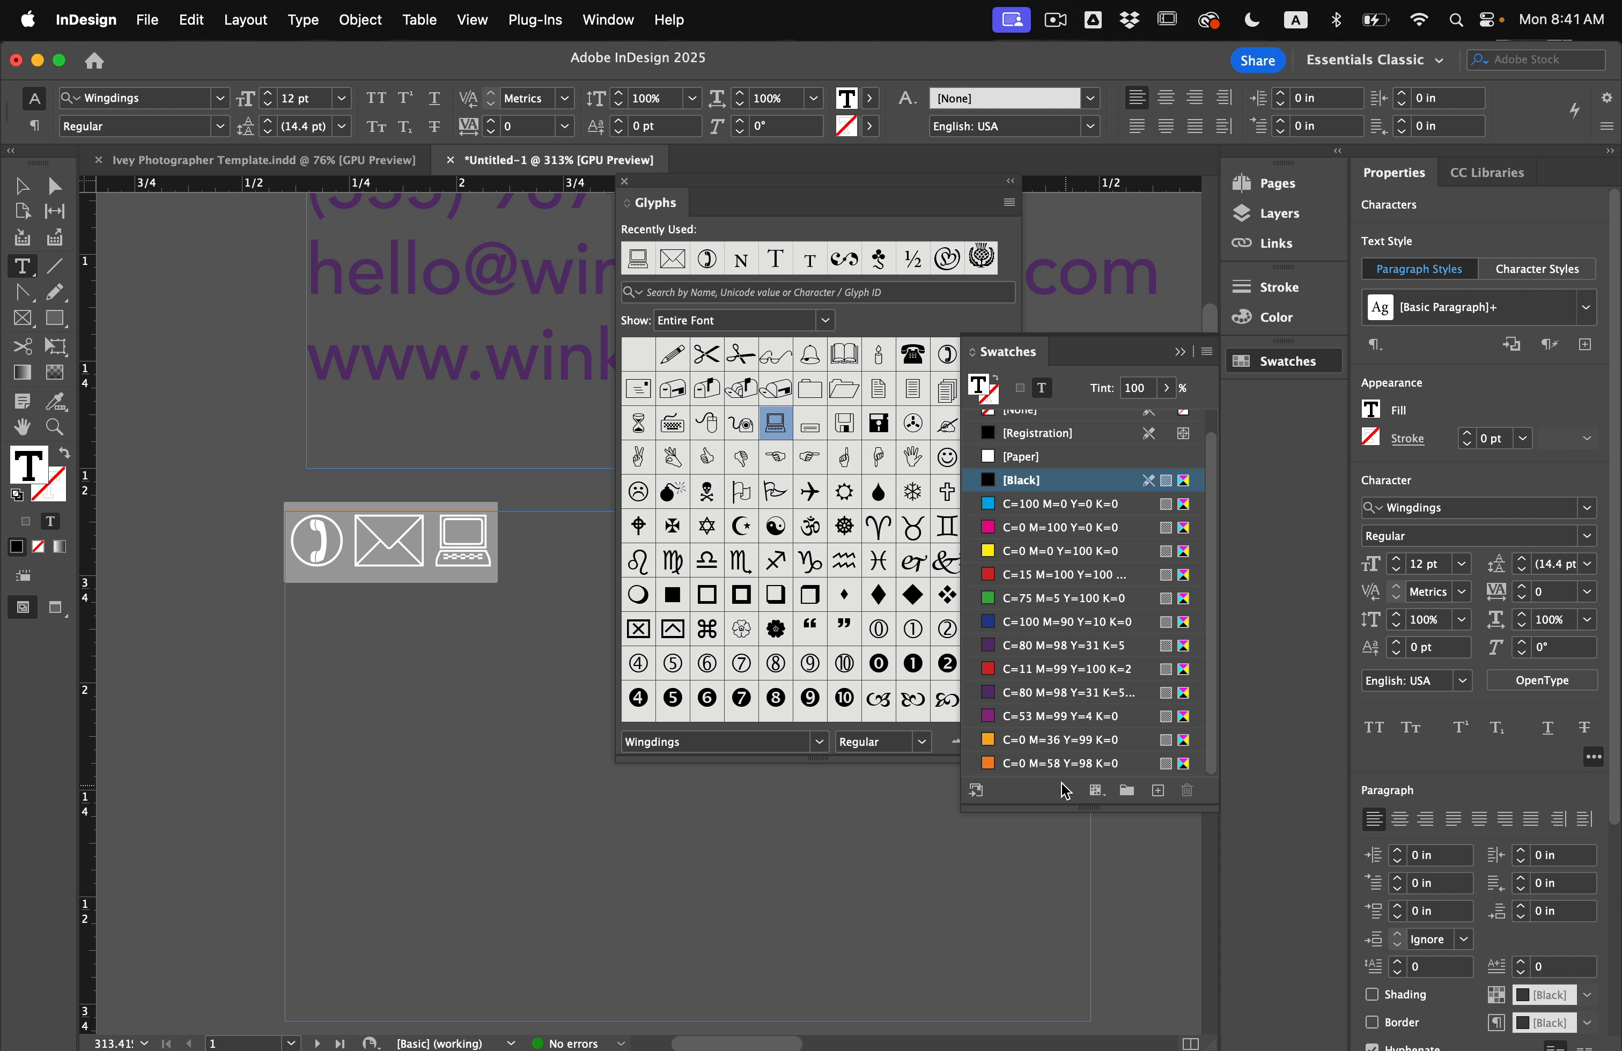
left_click(1051, 766)
left_click(512, 609)
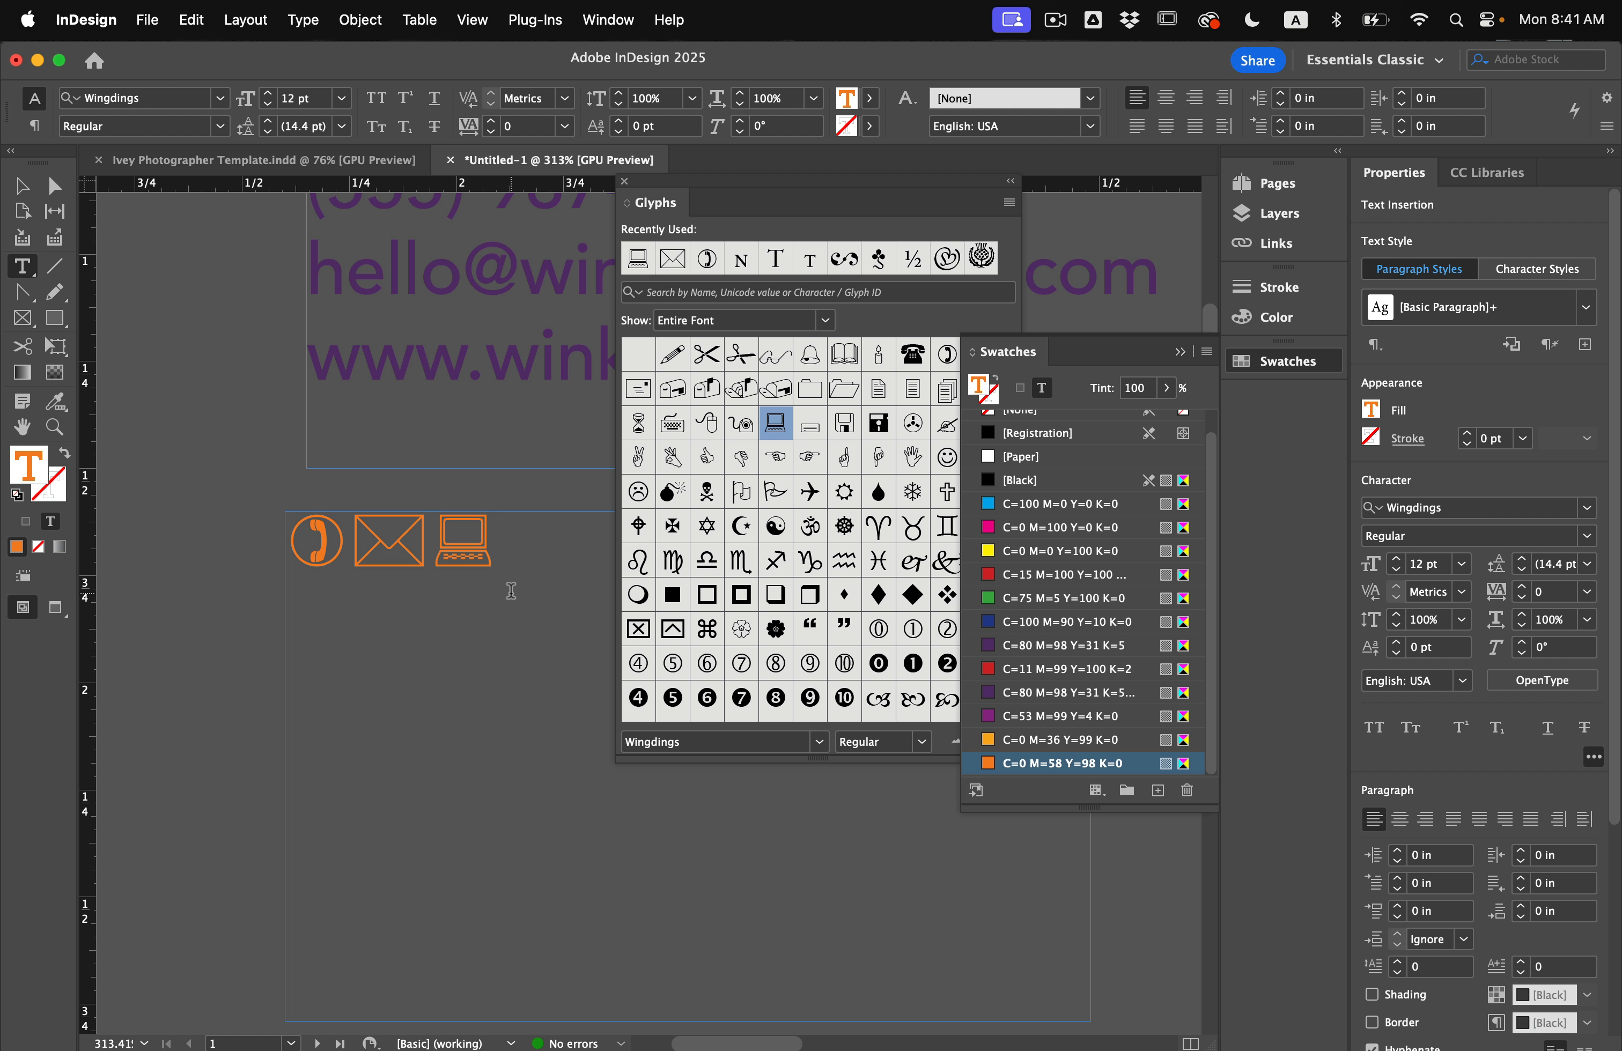
Return to the Selection tool and close the Glyphs panel.
left_click(21, 185)
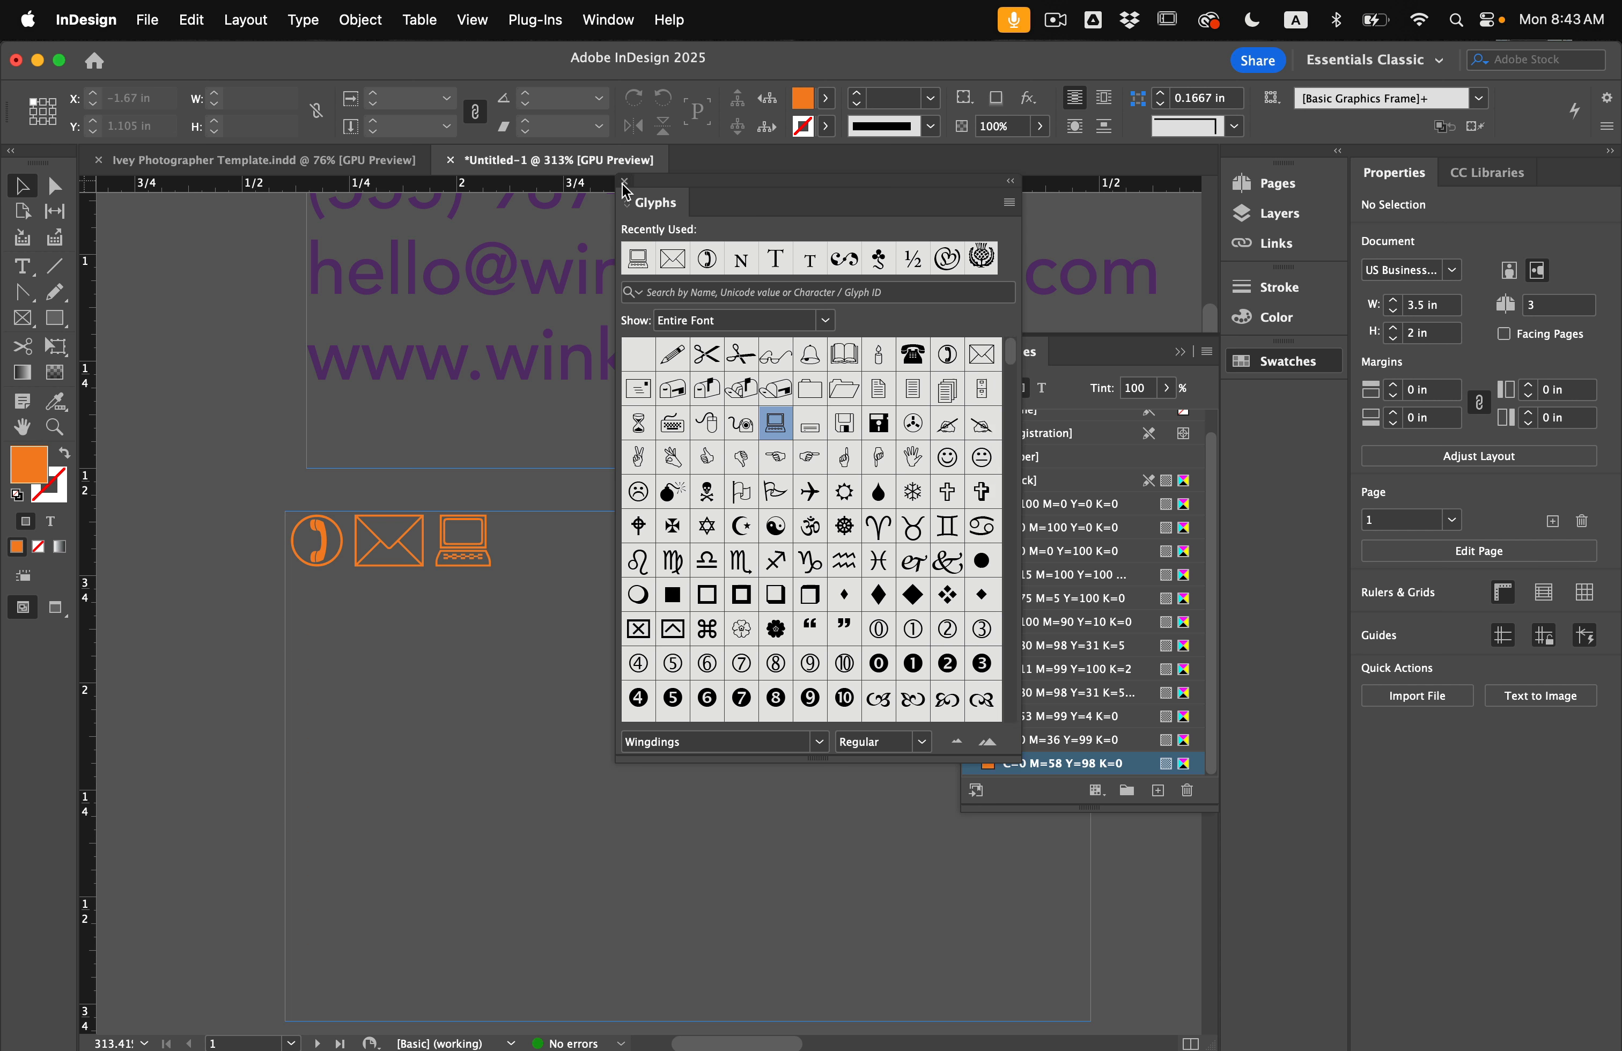
left_click(624, 181)
scroll(688, 486, "down", 2)
scroll(689, 485, "down", 5)
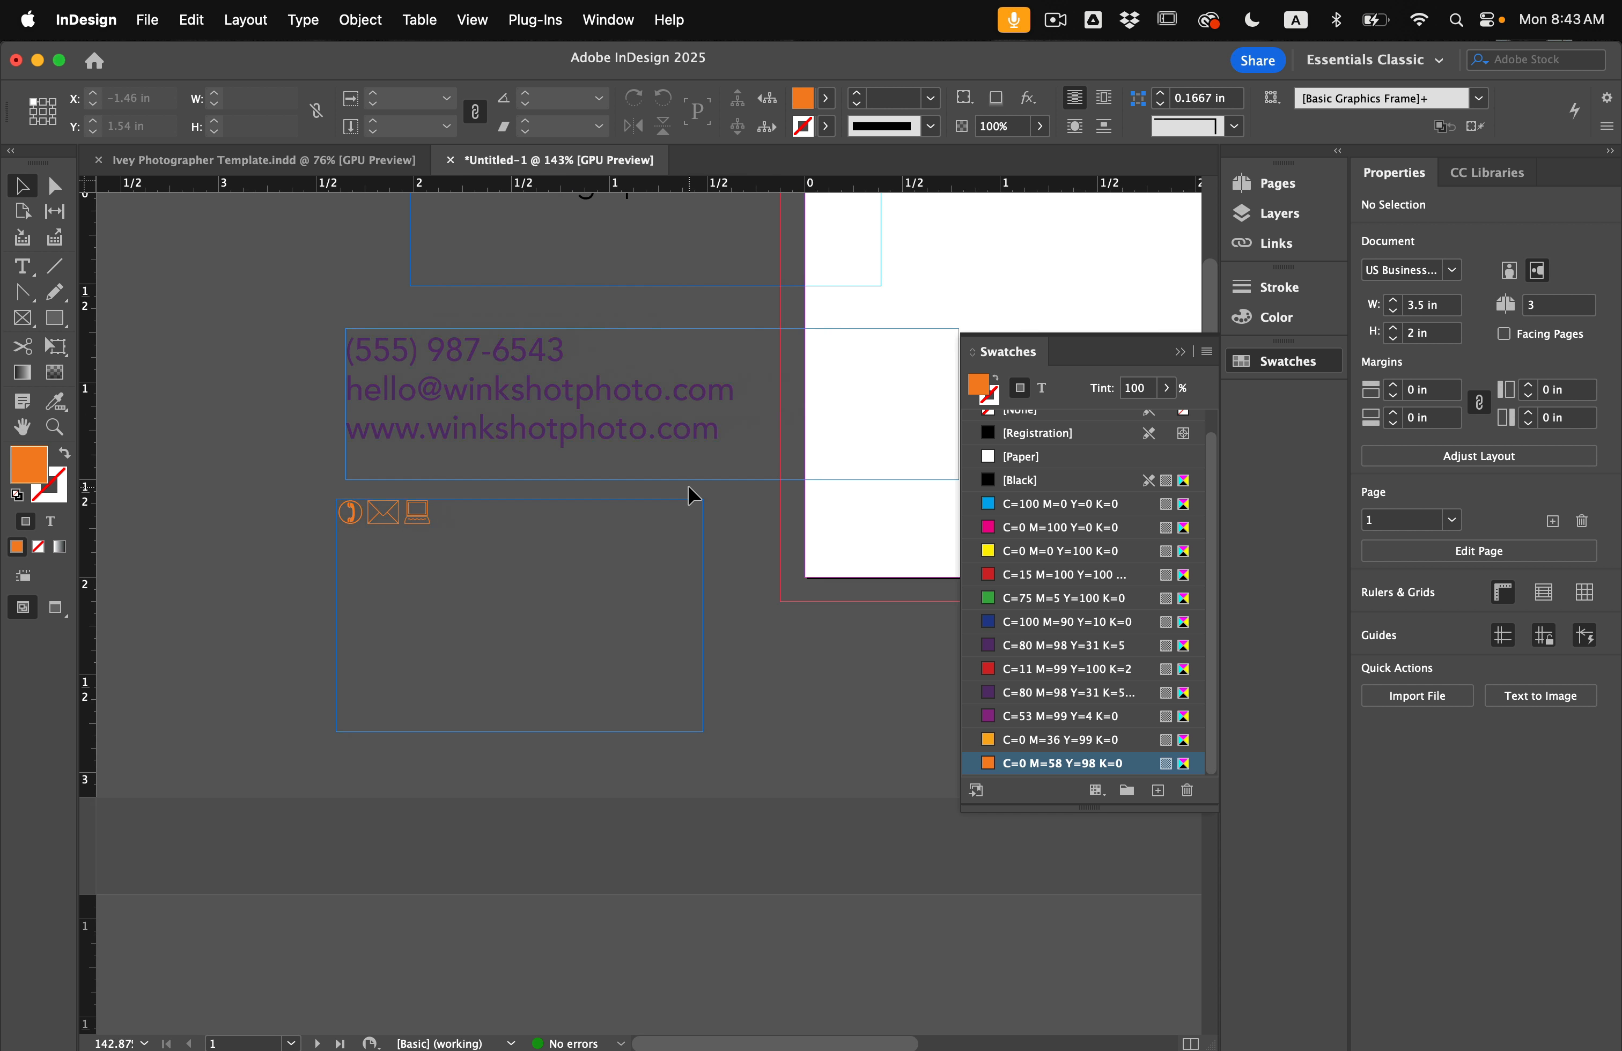
scroll(679, 494, "down", 1)
scroll(678, 494, "right", 1)
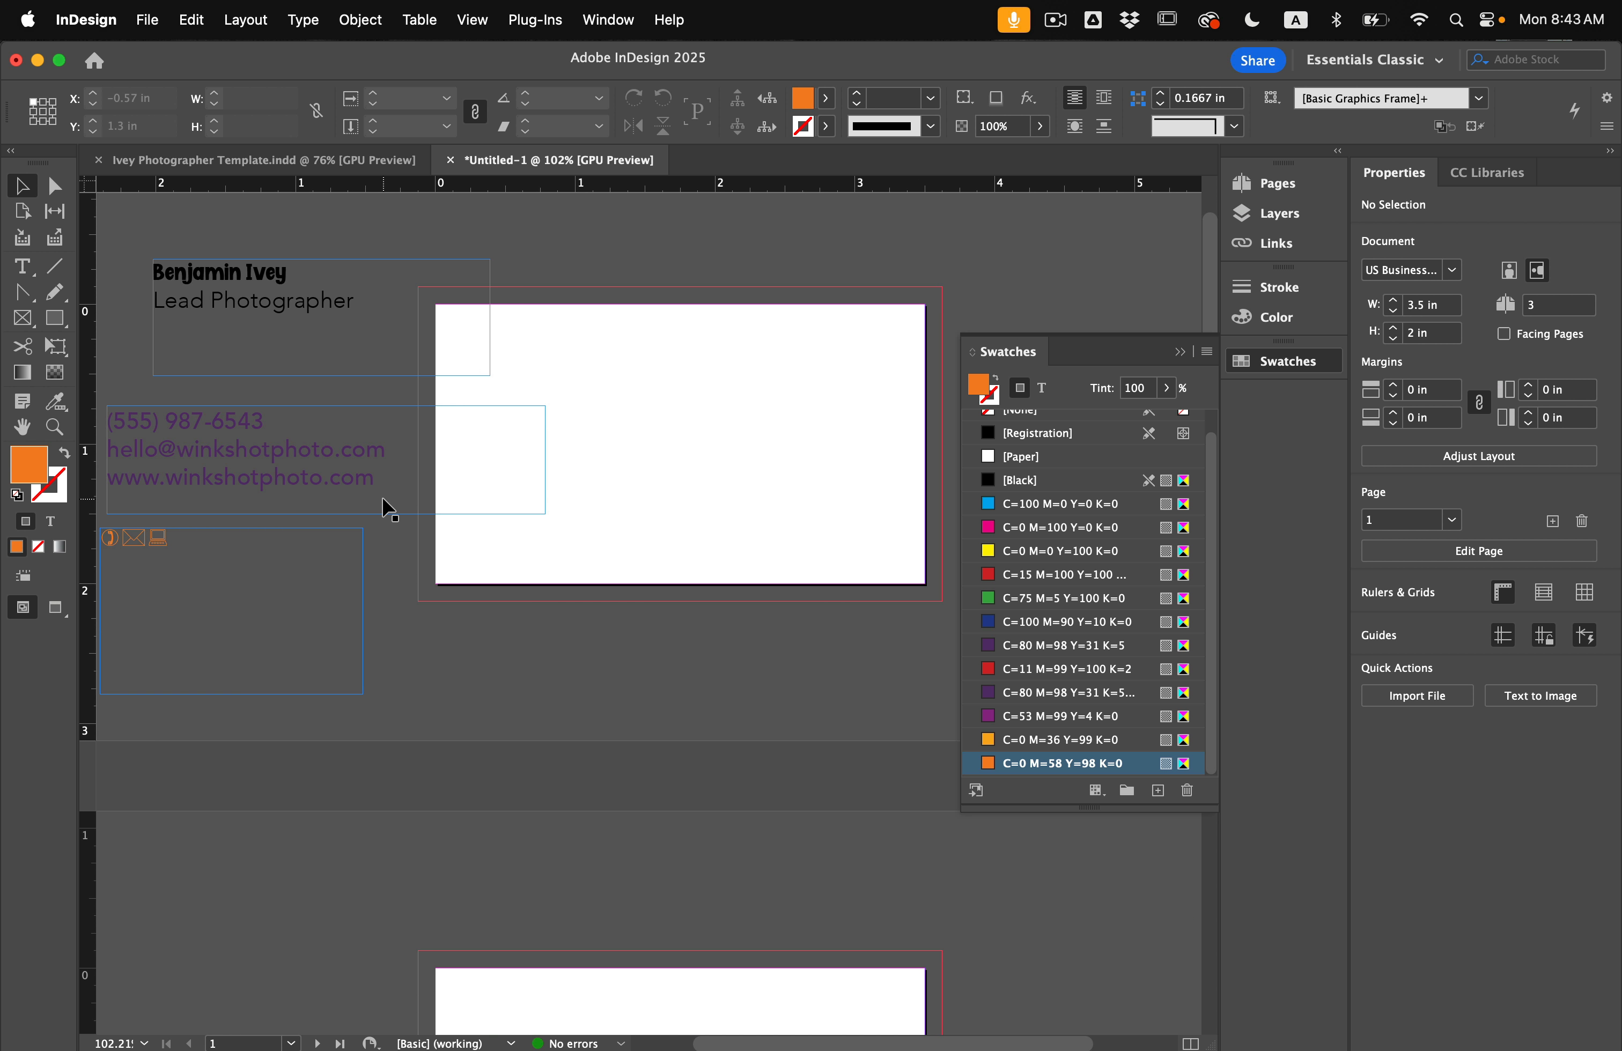
scroll(388, 509, "up", 1)
scroll(388, 509, "left", 1)
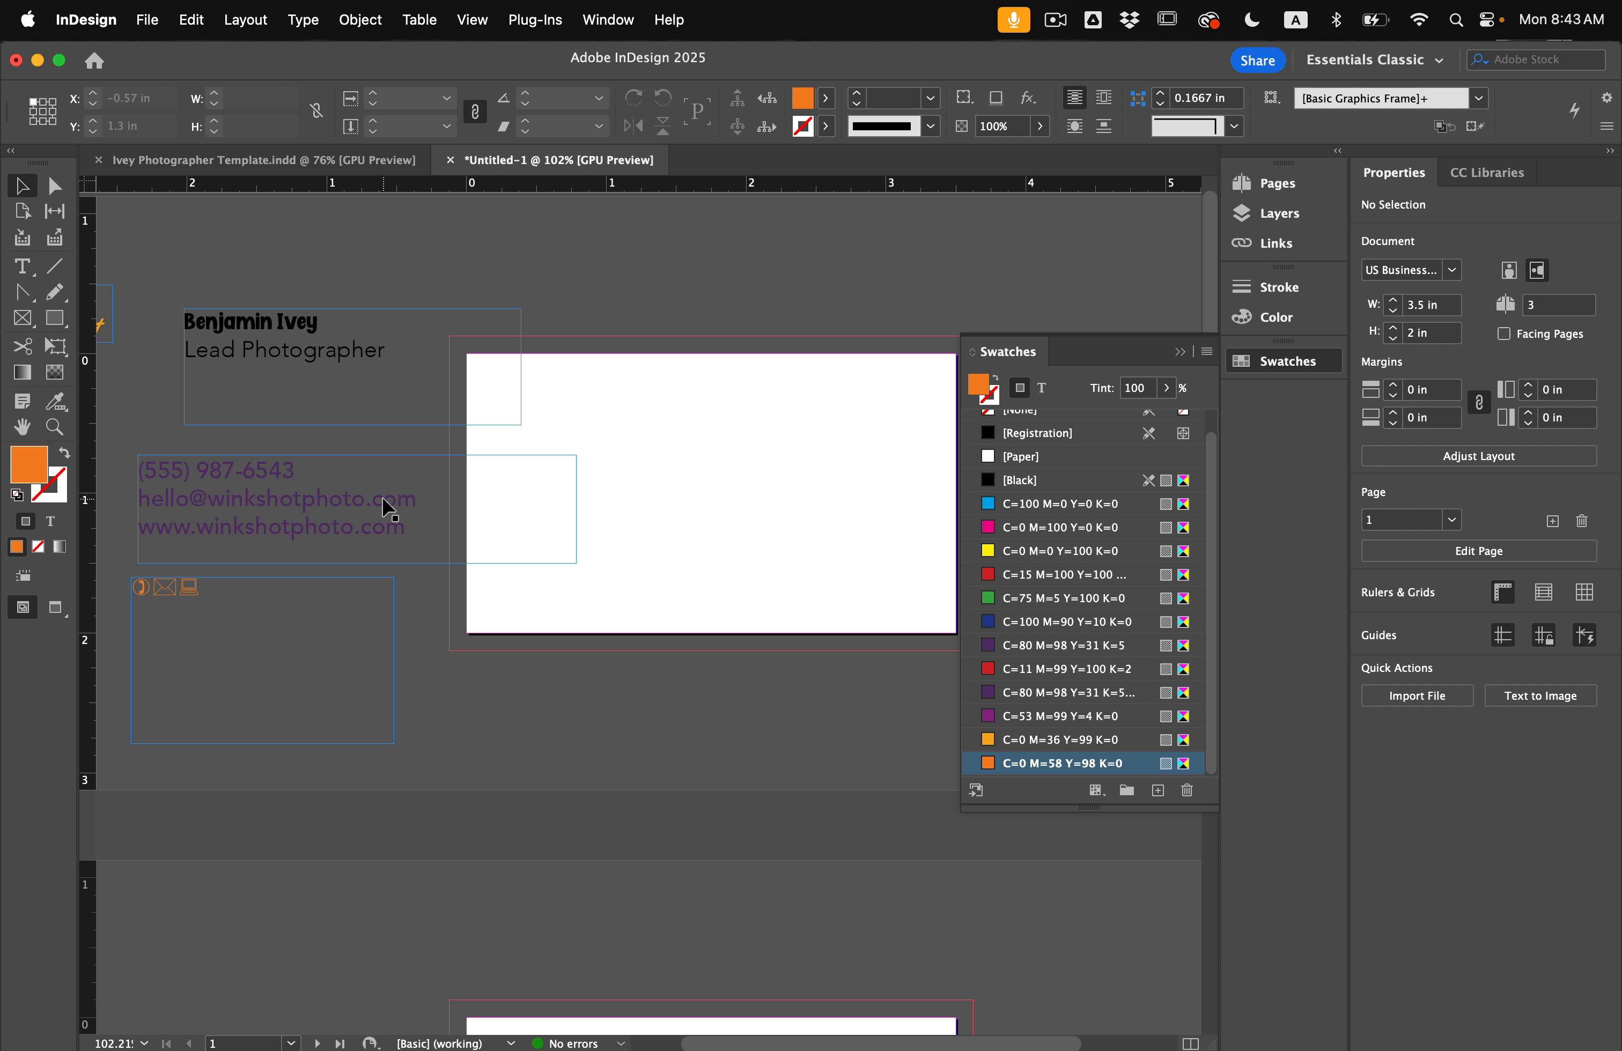
Shrink the name and title frame to fit its text.
left_click(290, 375)
left_click_drag(525, 425, 403, 379)
key("super+z")
left_click_drag(521, 425, 591, 479)
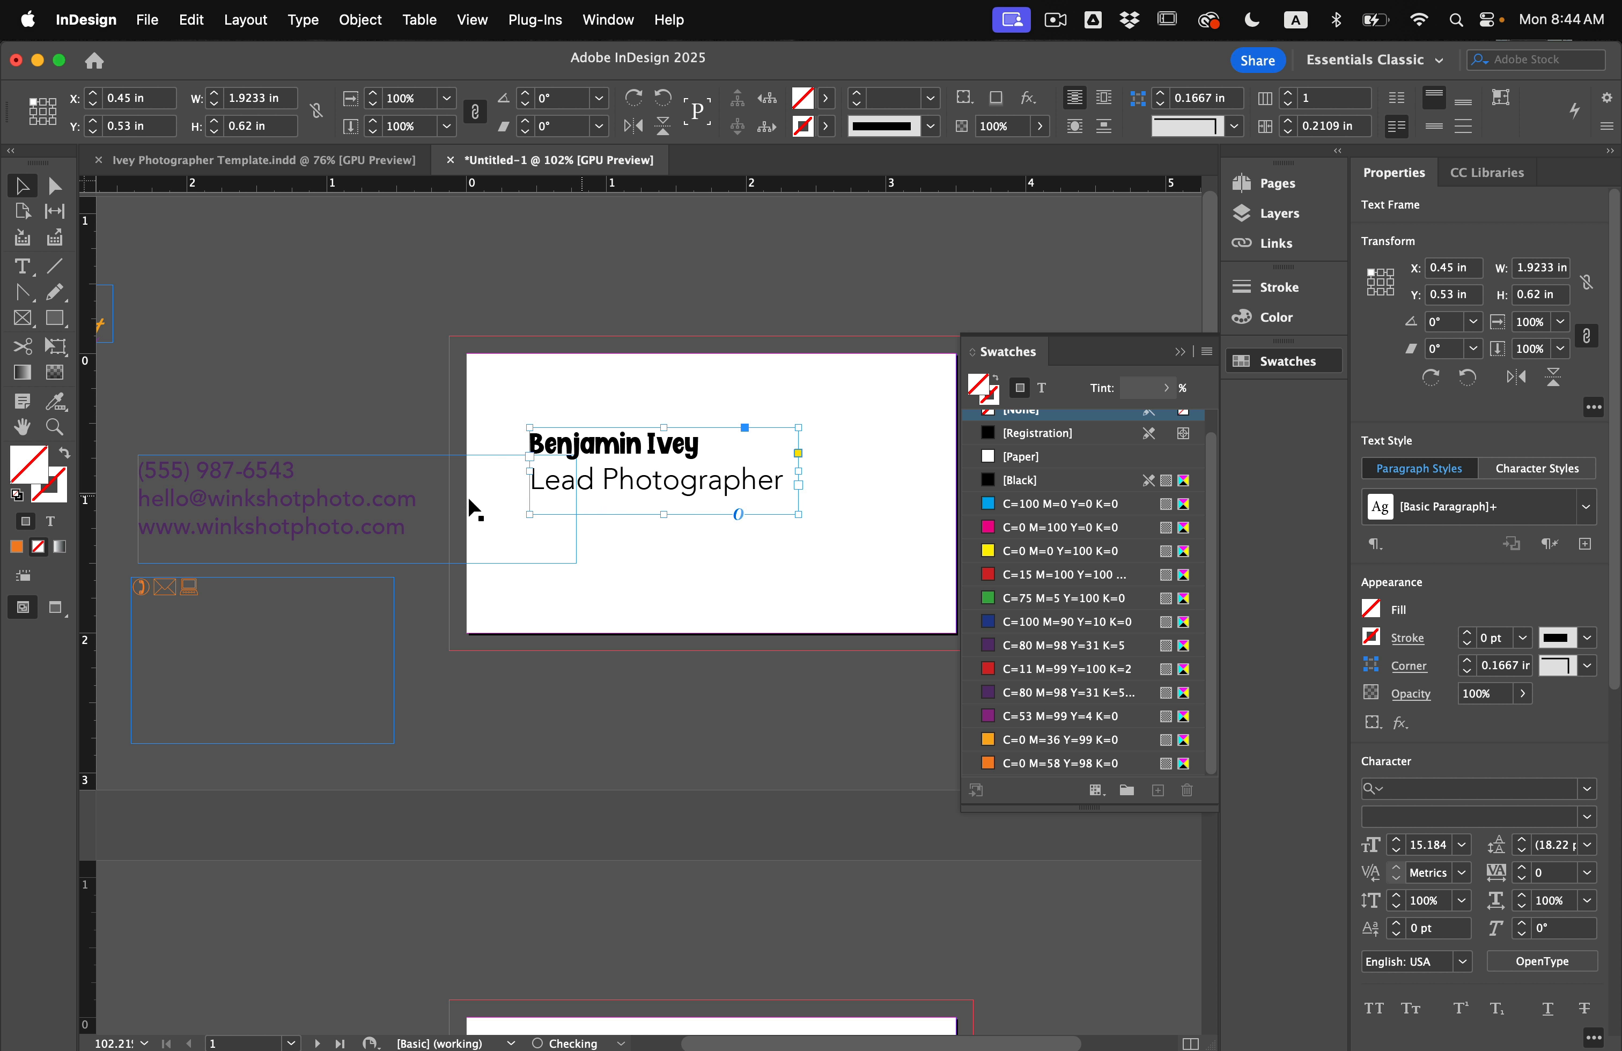
left_click(345, 391)
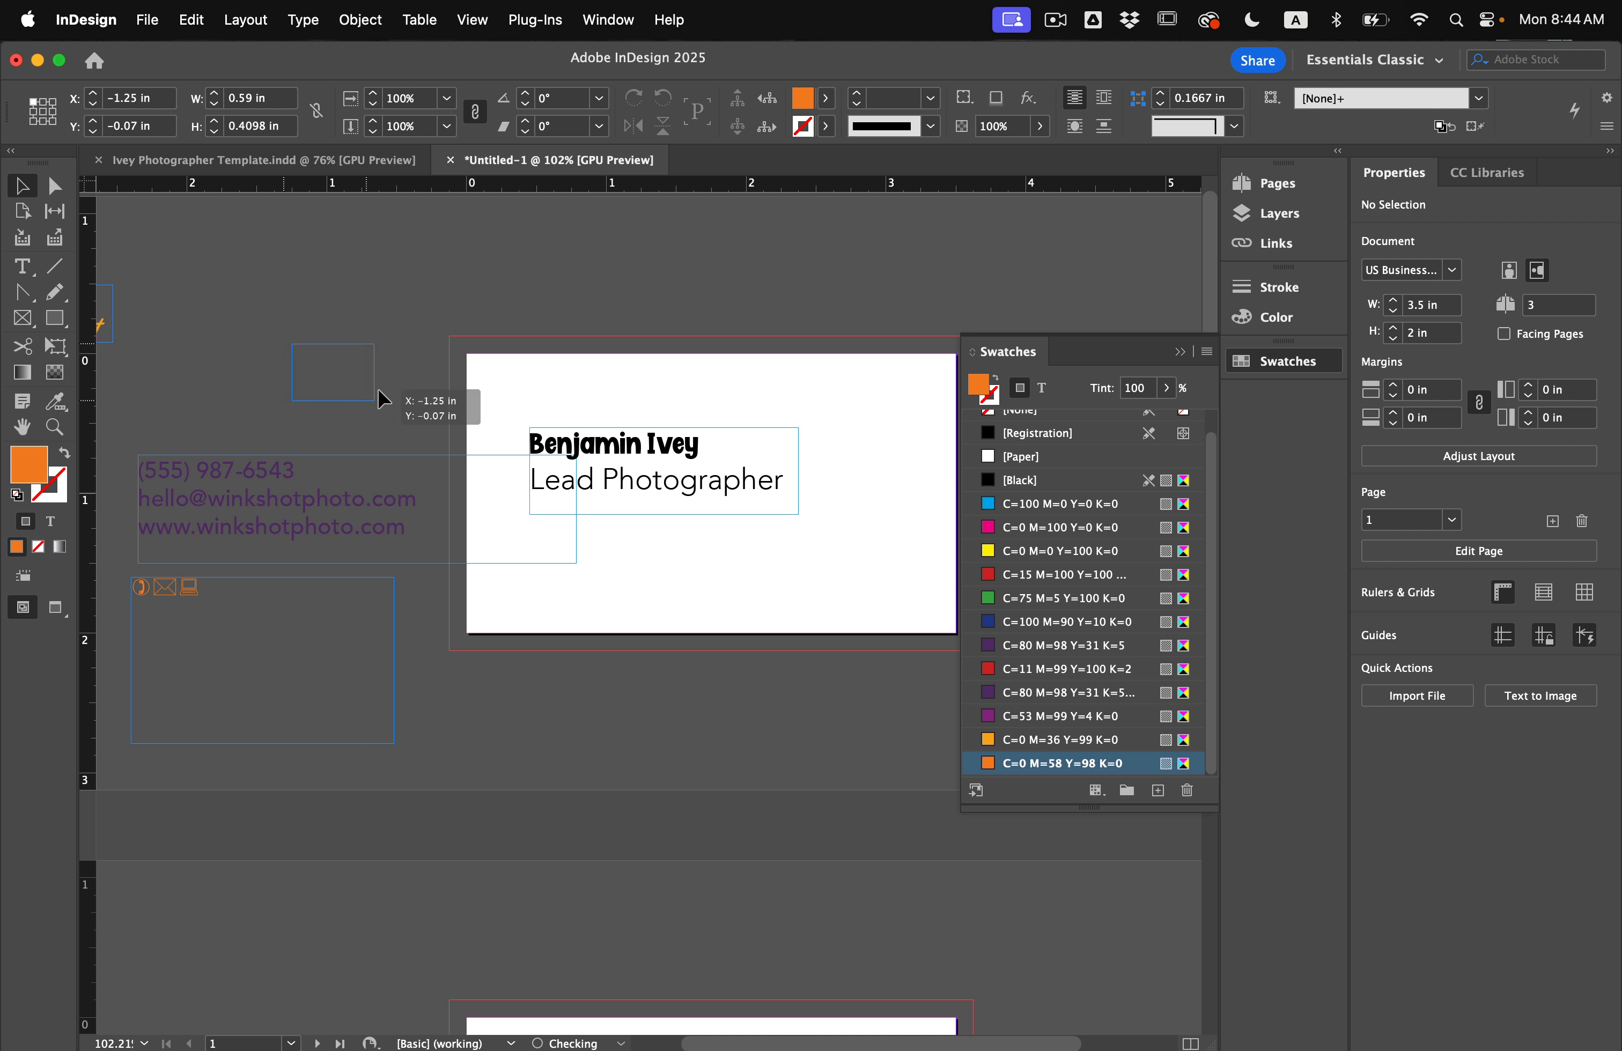
Place the Winkshot logo enlarged on the card's right and move the name block left.
left_click_drag(616, 544, 810, 680)
left_click_drag(706, 640, 838, 437)
left_click_drag(677, 452, 638, 447)
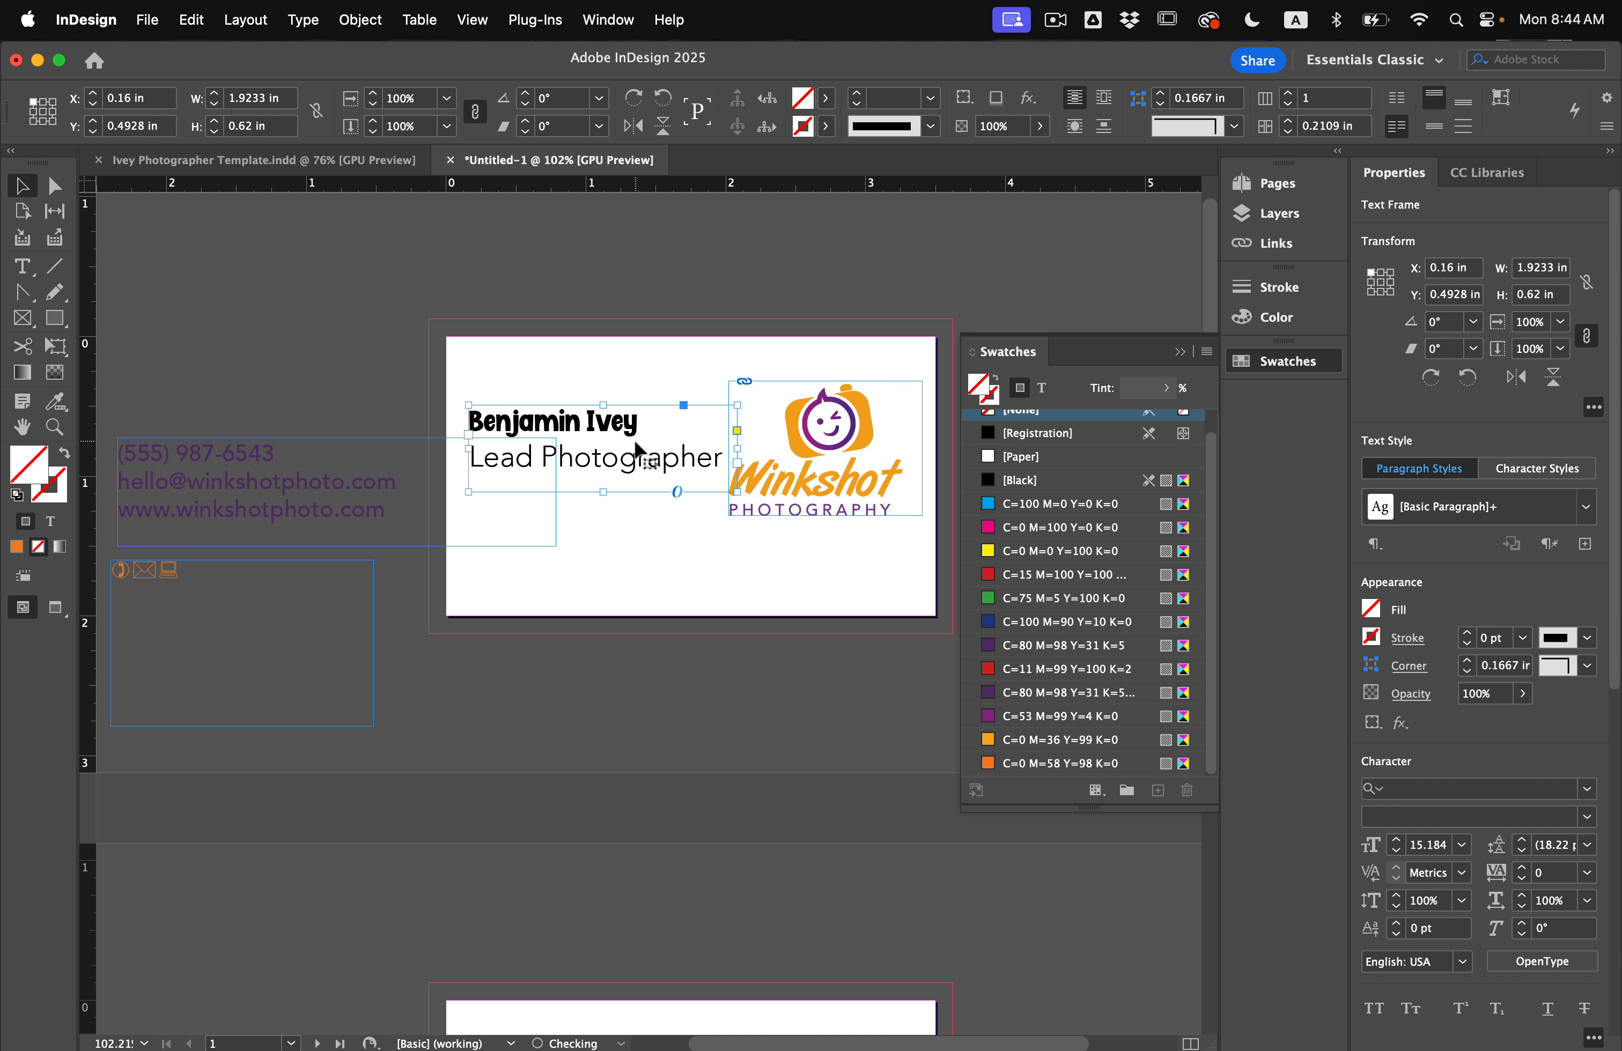
left_click(717, 556)
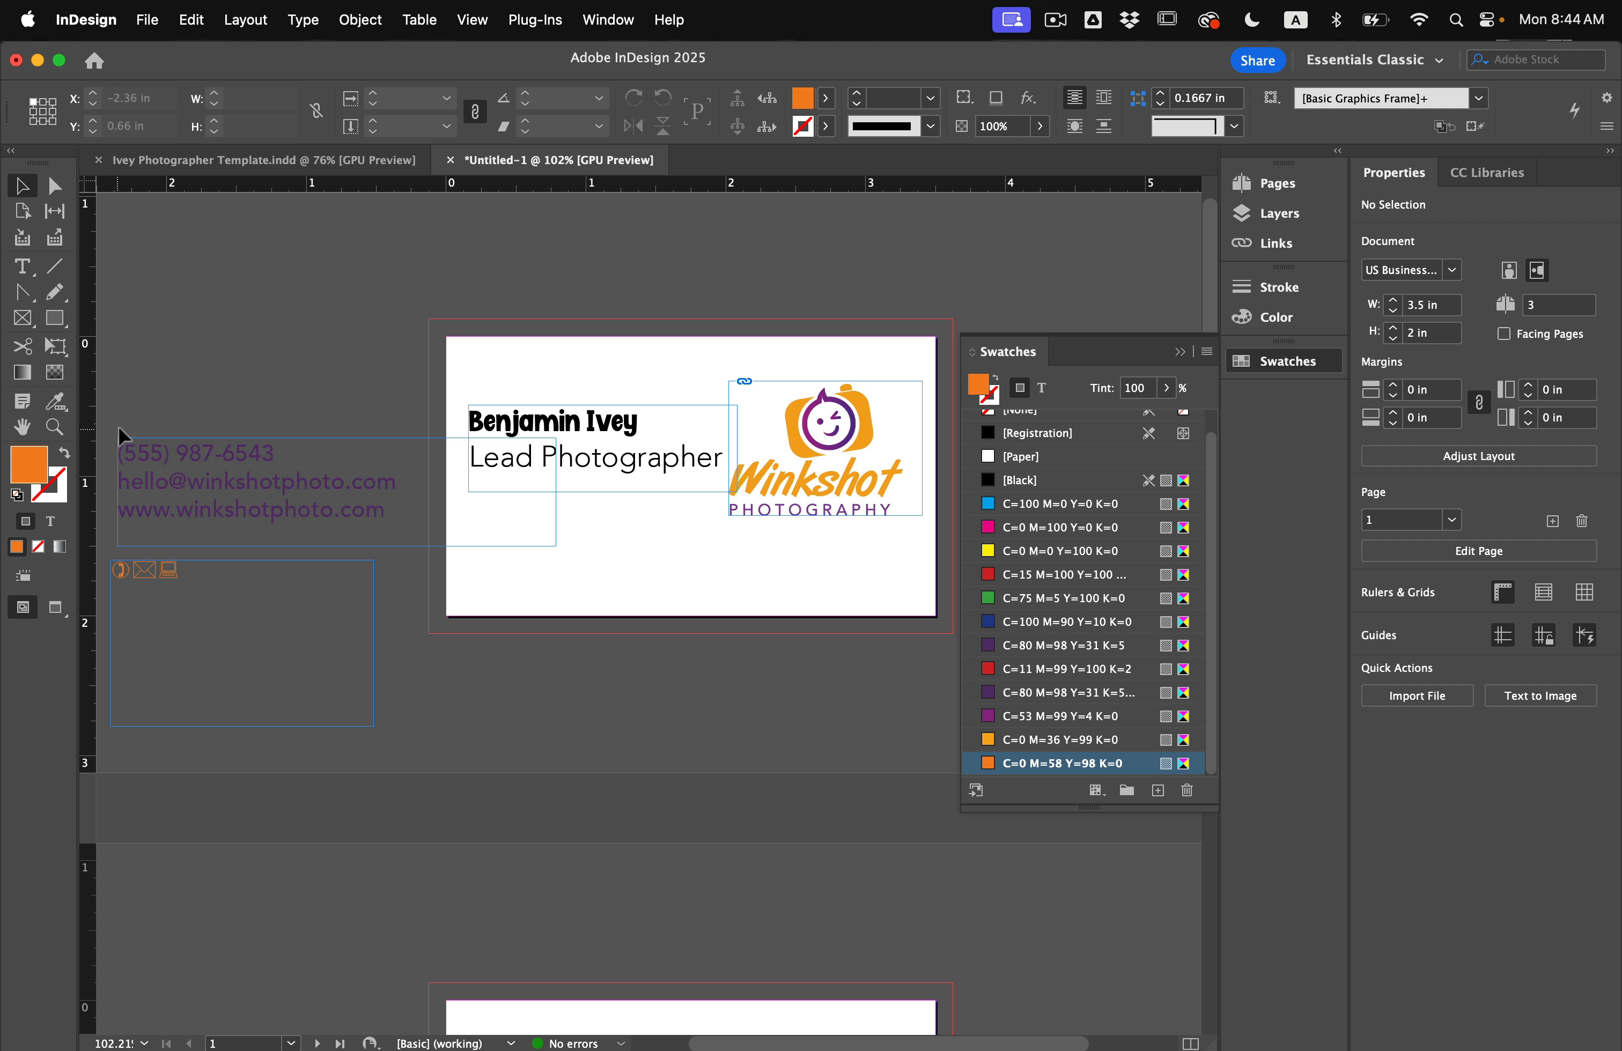
Move the contact lines to the card's left edge under the title, scaled to about 7 pt, and preview.
left_click_drag(227, 488, 672, 558)
left_click(467, 544)
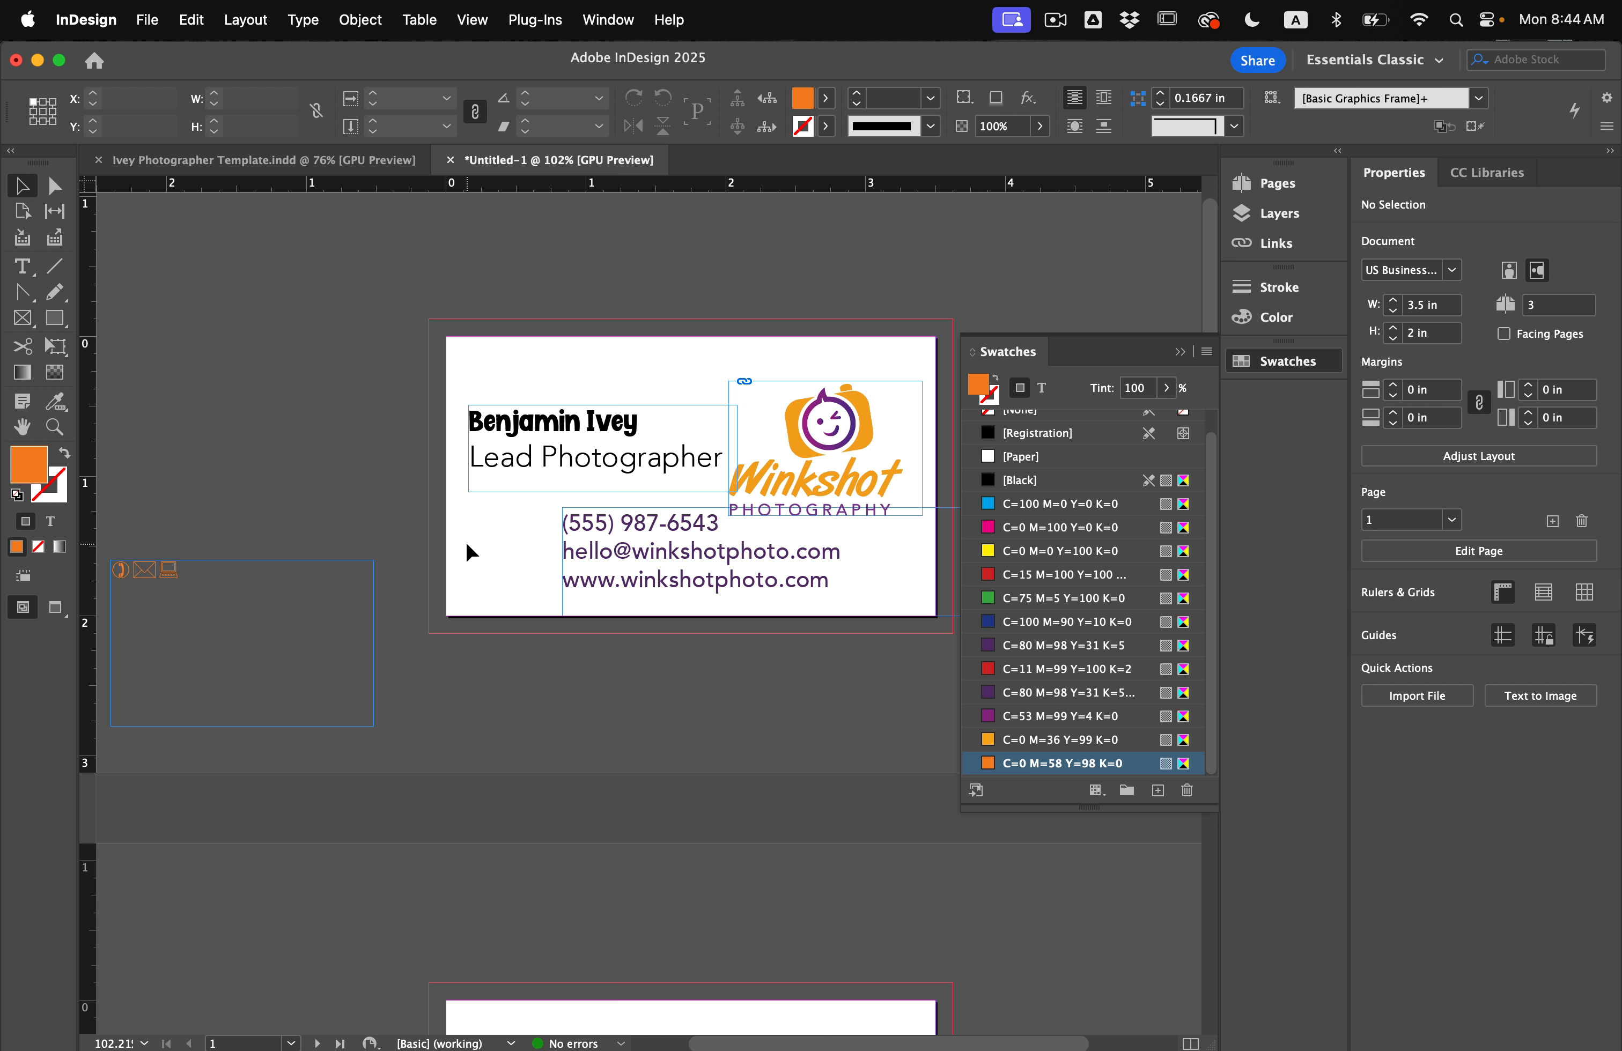
scroll(466, 541, "up", 2)
left_click_drag(586, 529, 482, 510)
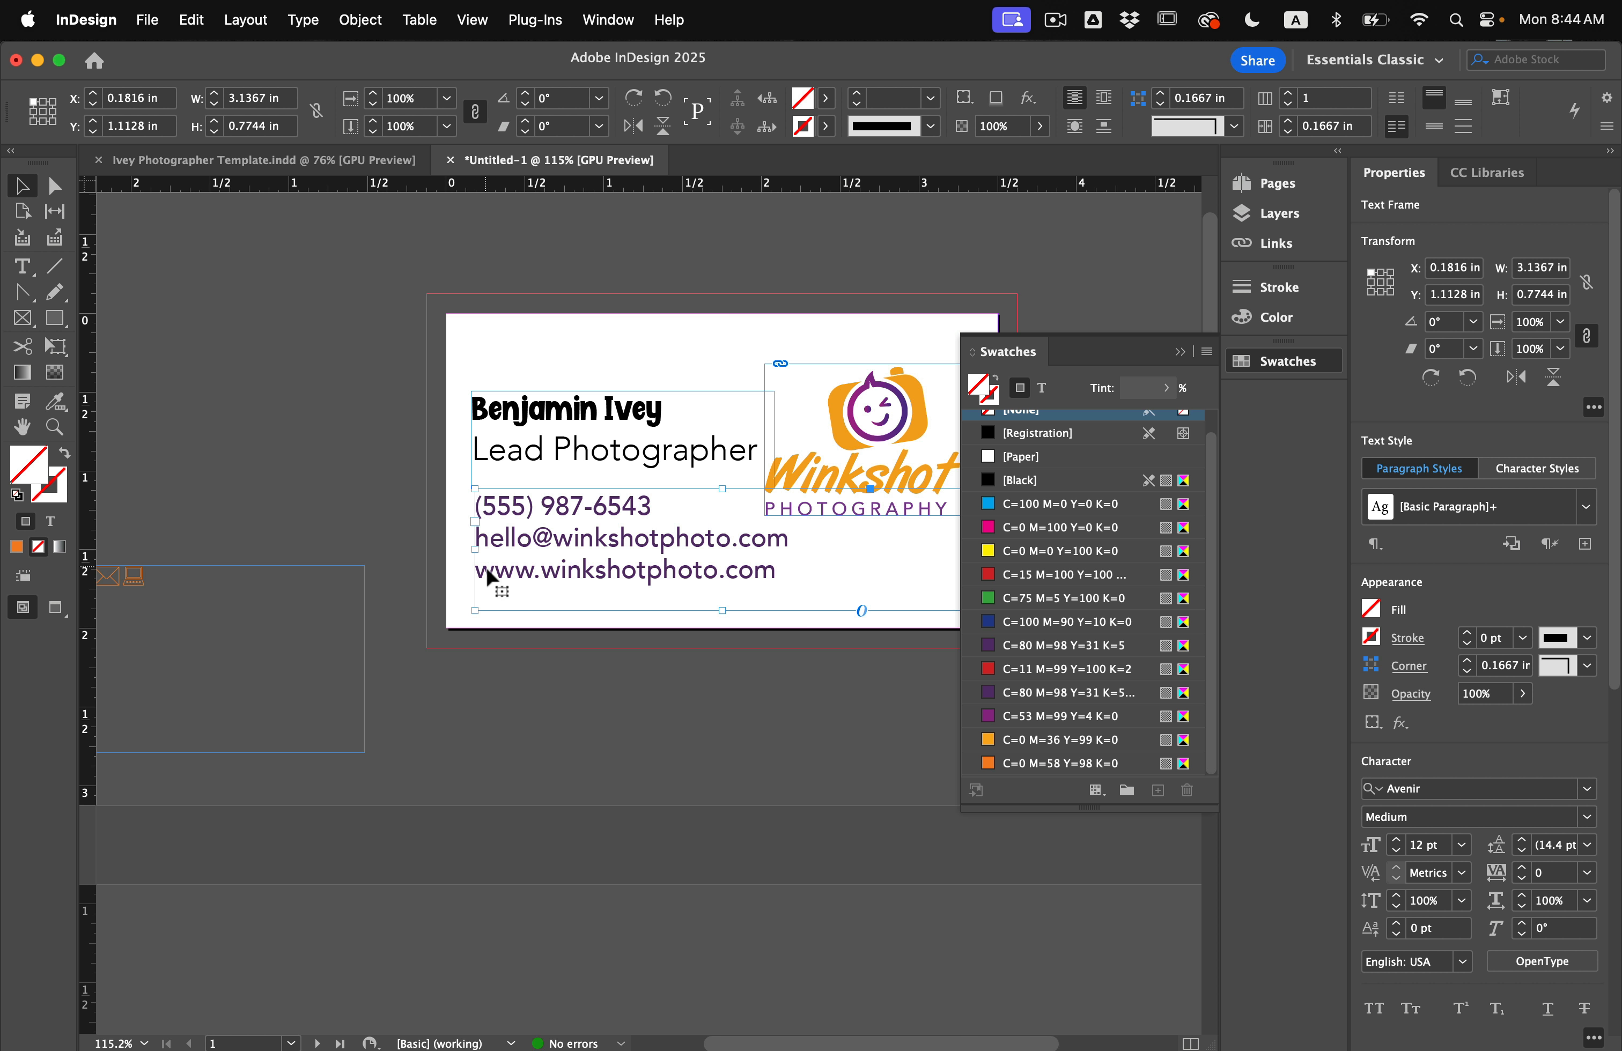
left_click_drag(585, 576, 583, 575)
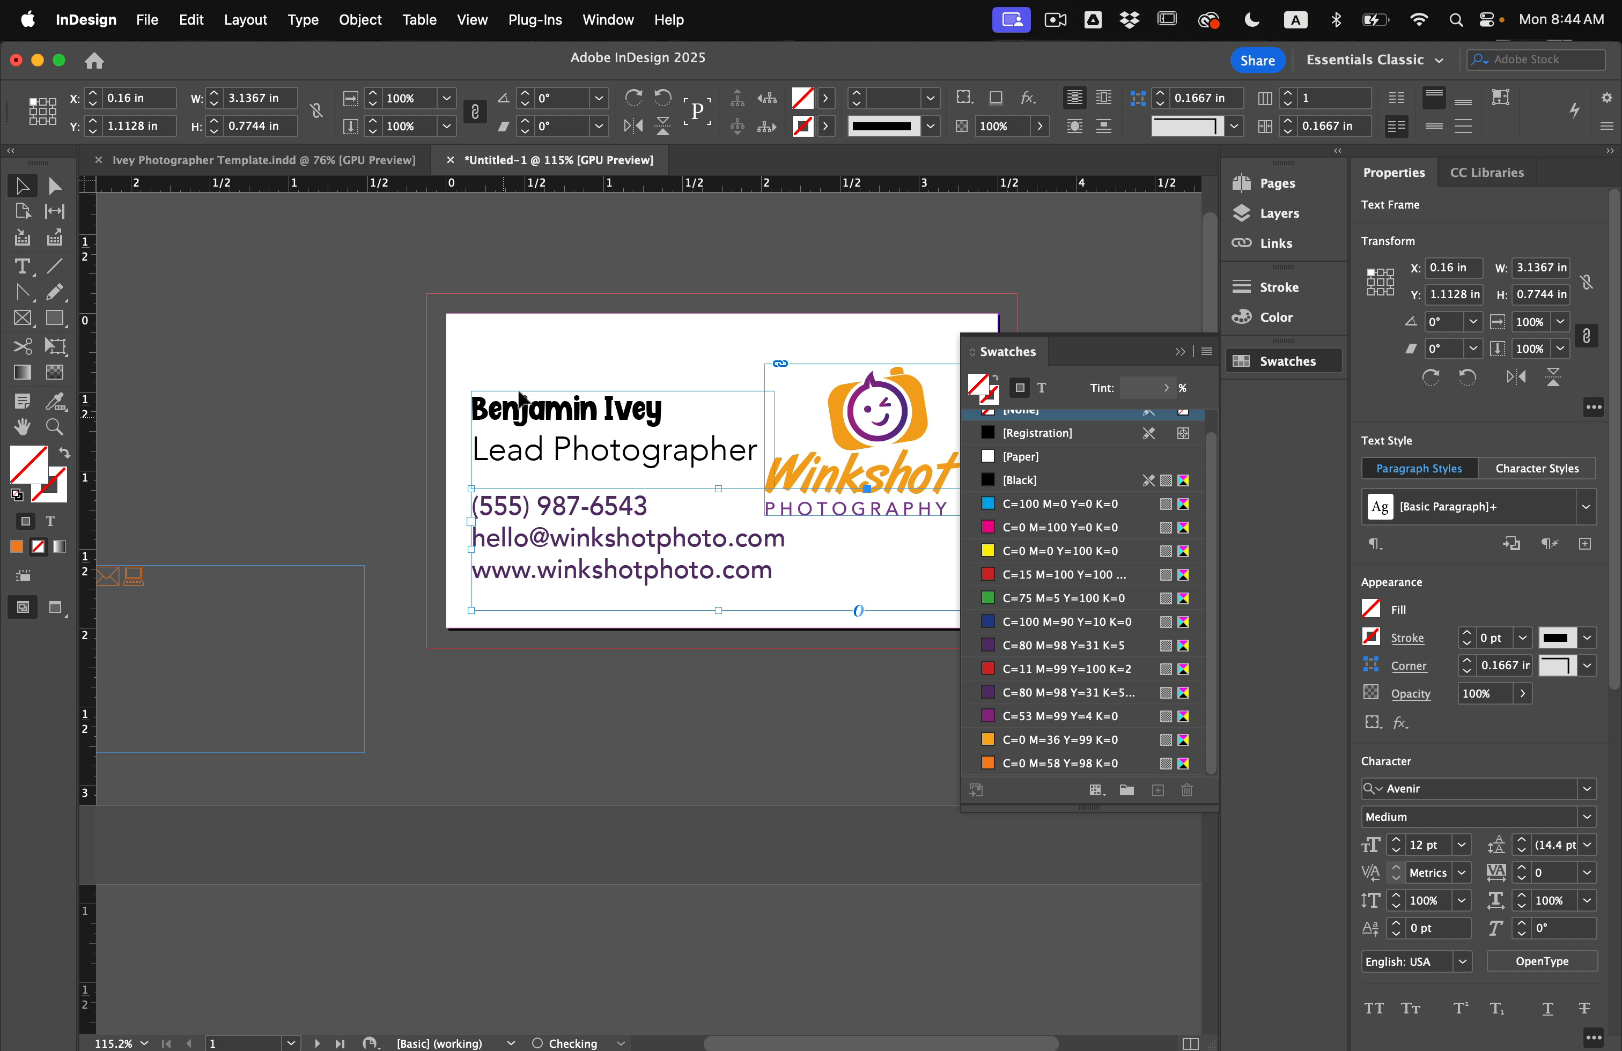
scroll(853, 555, "right", 2)
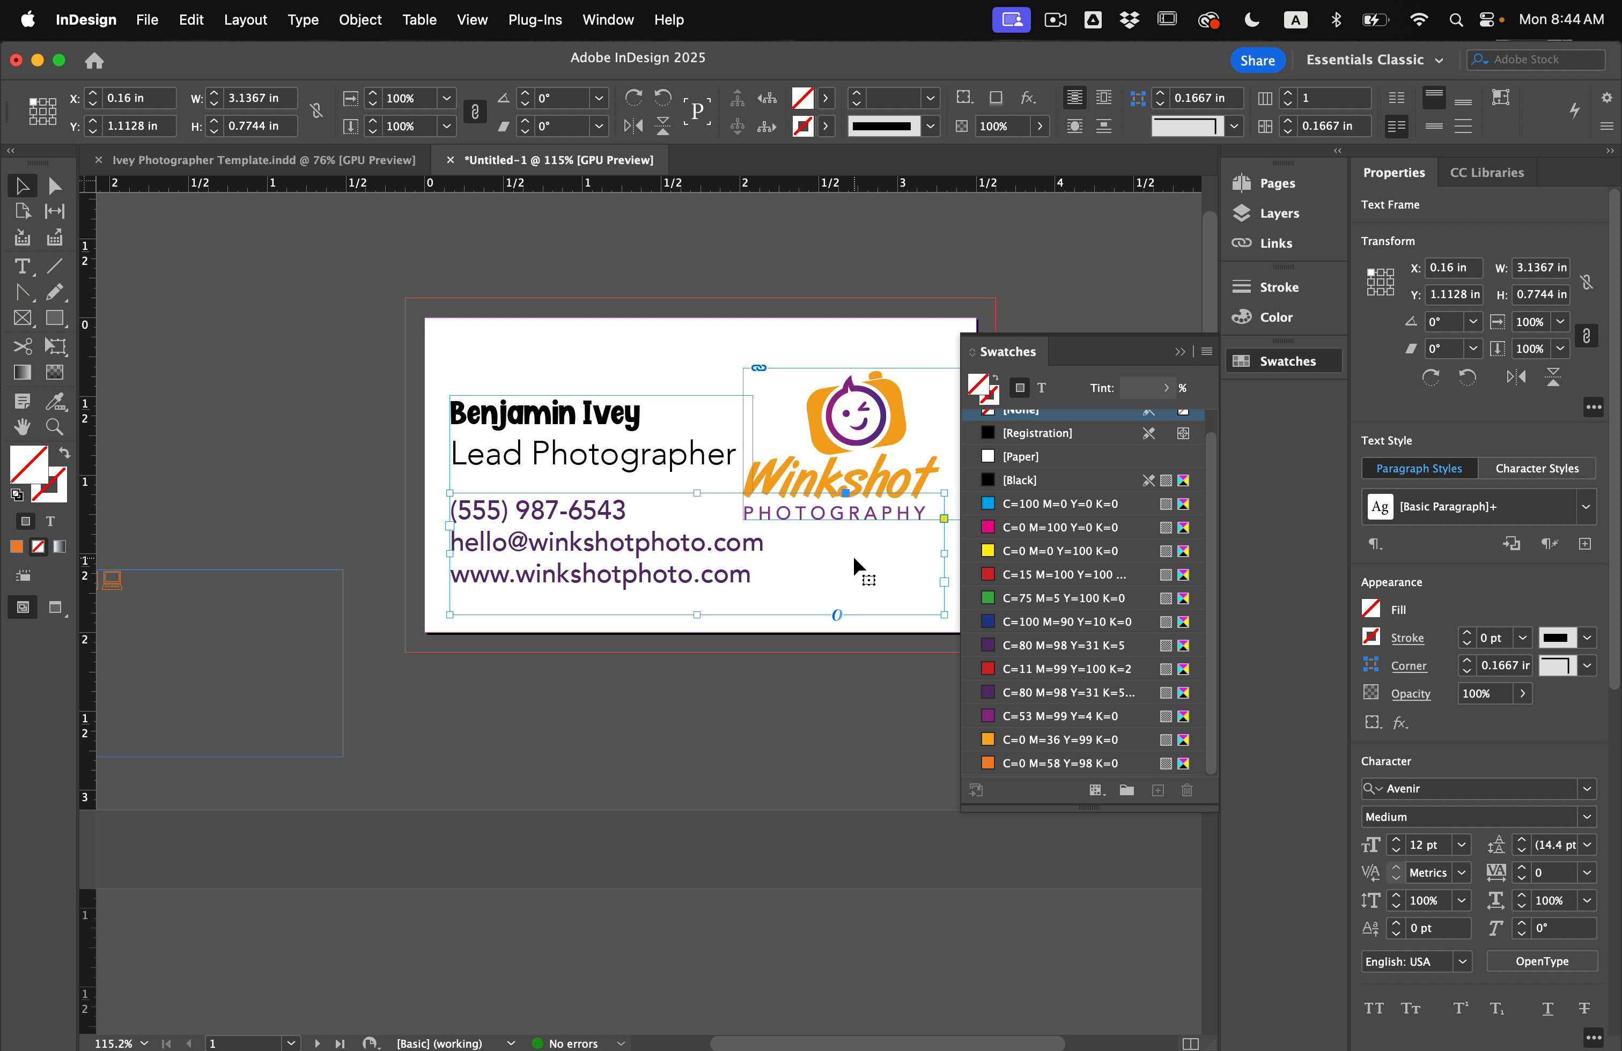
left_click_drag(945, 618, 741, 565)
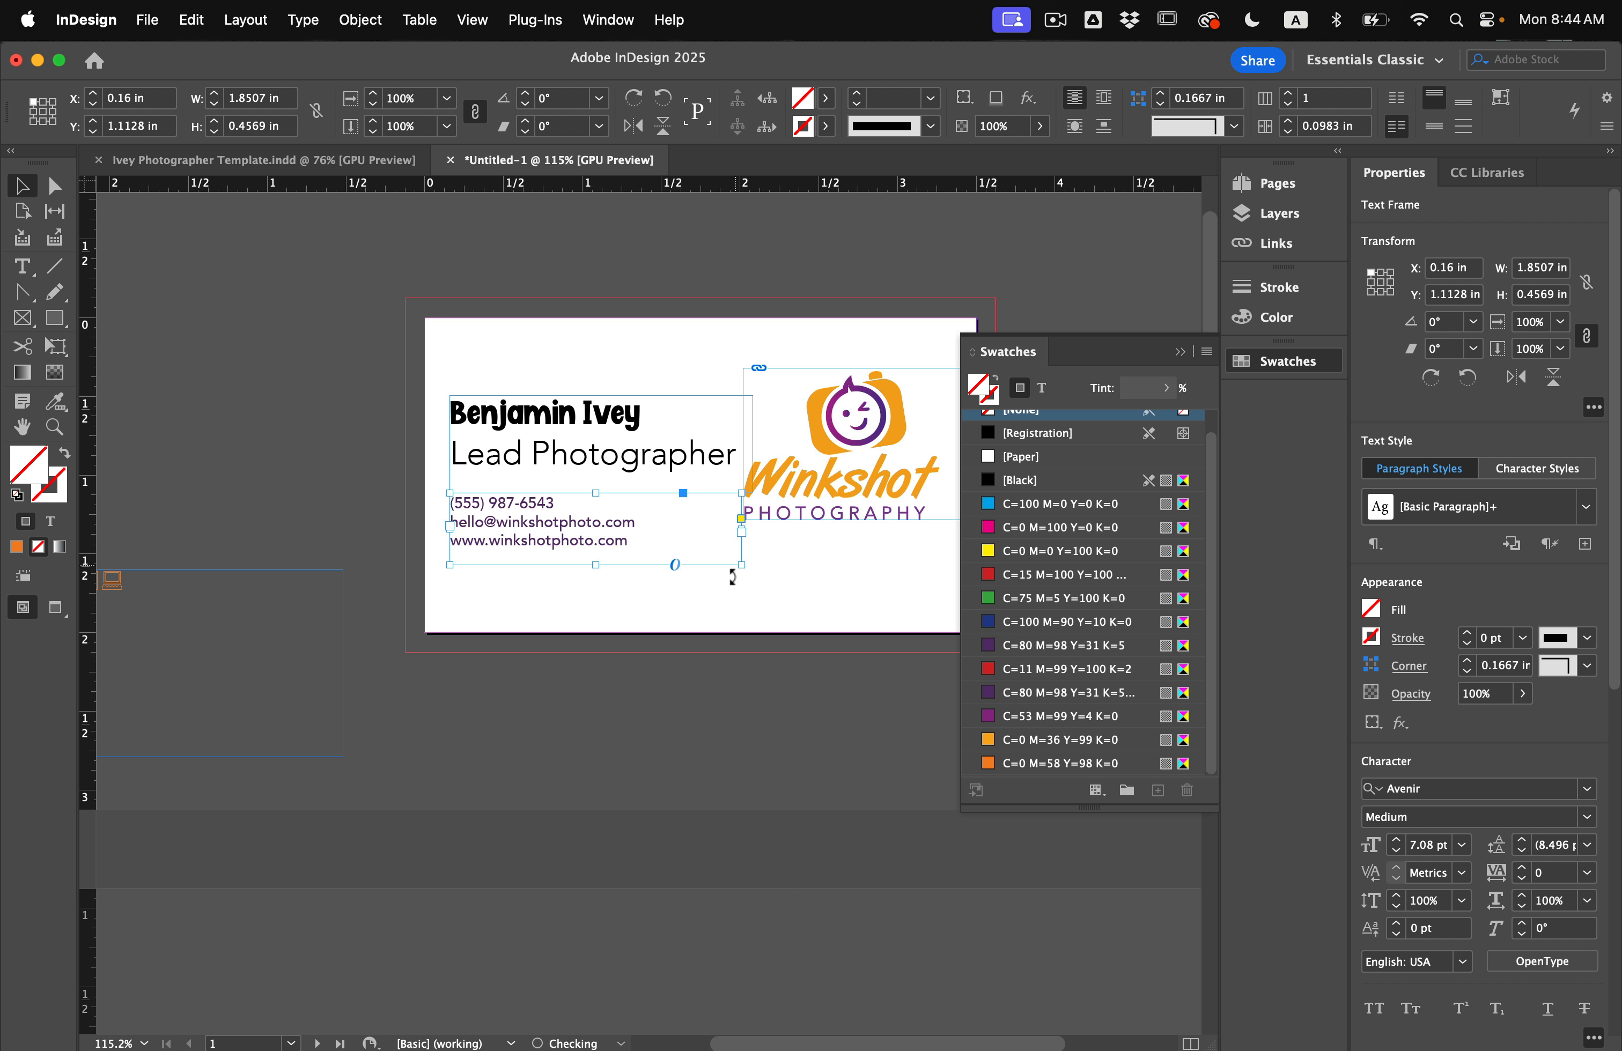
key("w")
left_click(732, 581)
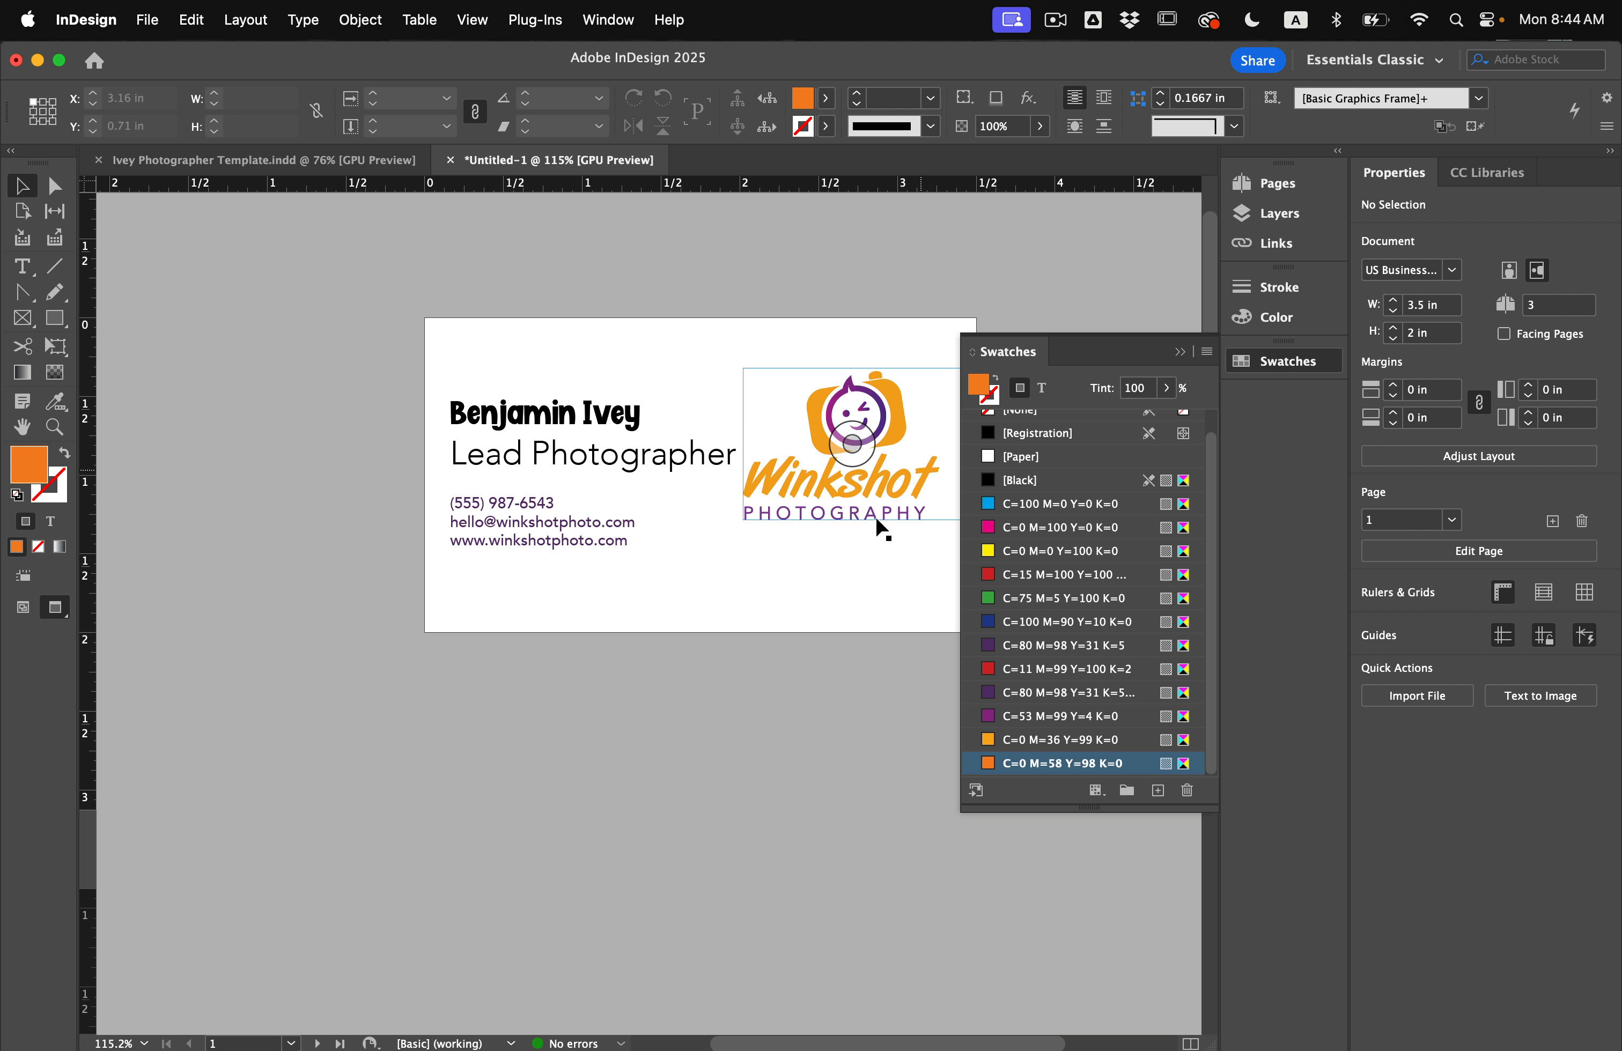
Keep Lead Photographer at 10 pt and enlarge the name-and-title frame with its text.
scroll(577, 468, "up", 1)
scroll(577, 467, "up", 3)
double_click(581, 468)
triple_click(581, 468)
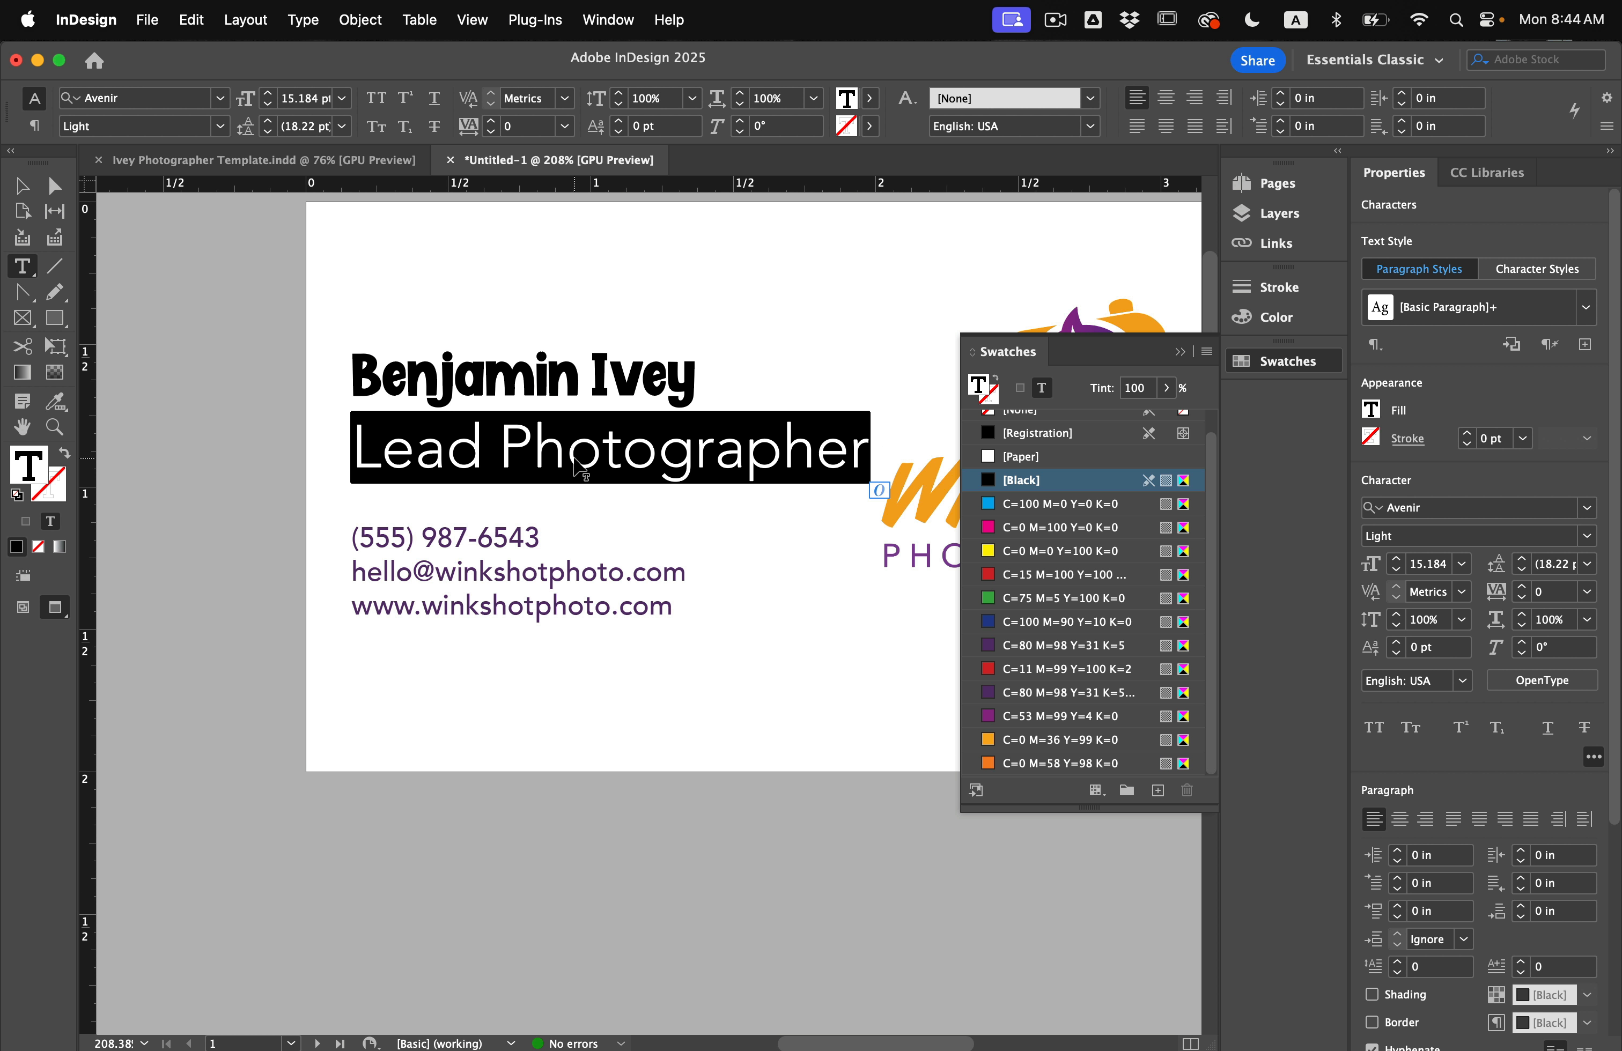
left_click(270, 104, "shift")
left_click(270, 104, "shift")
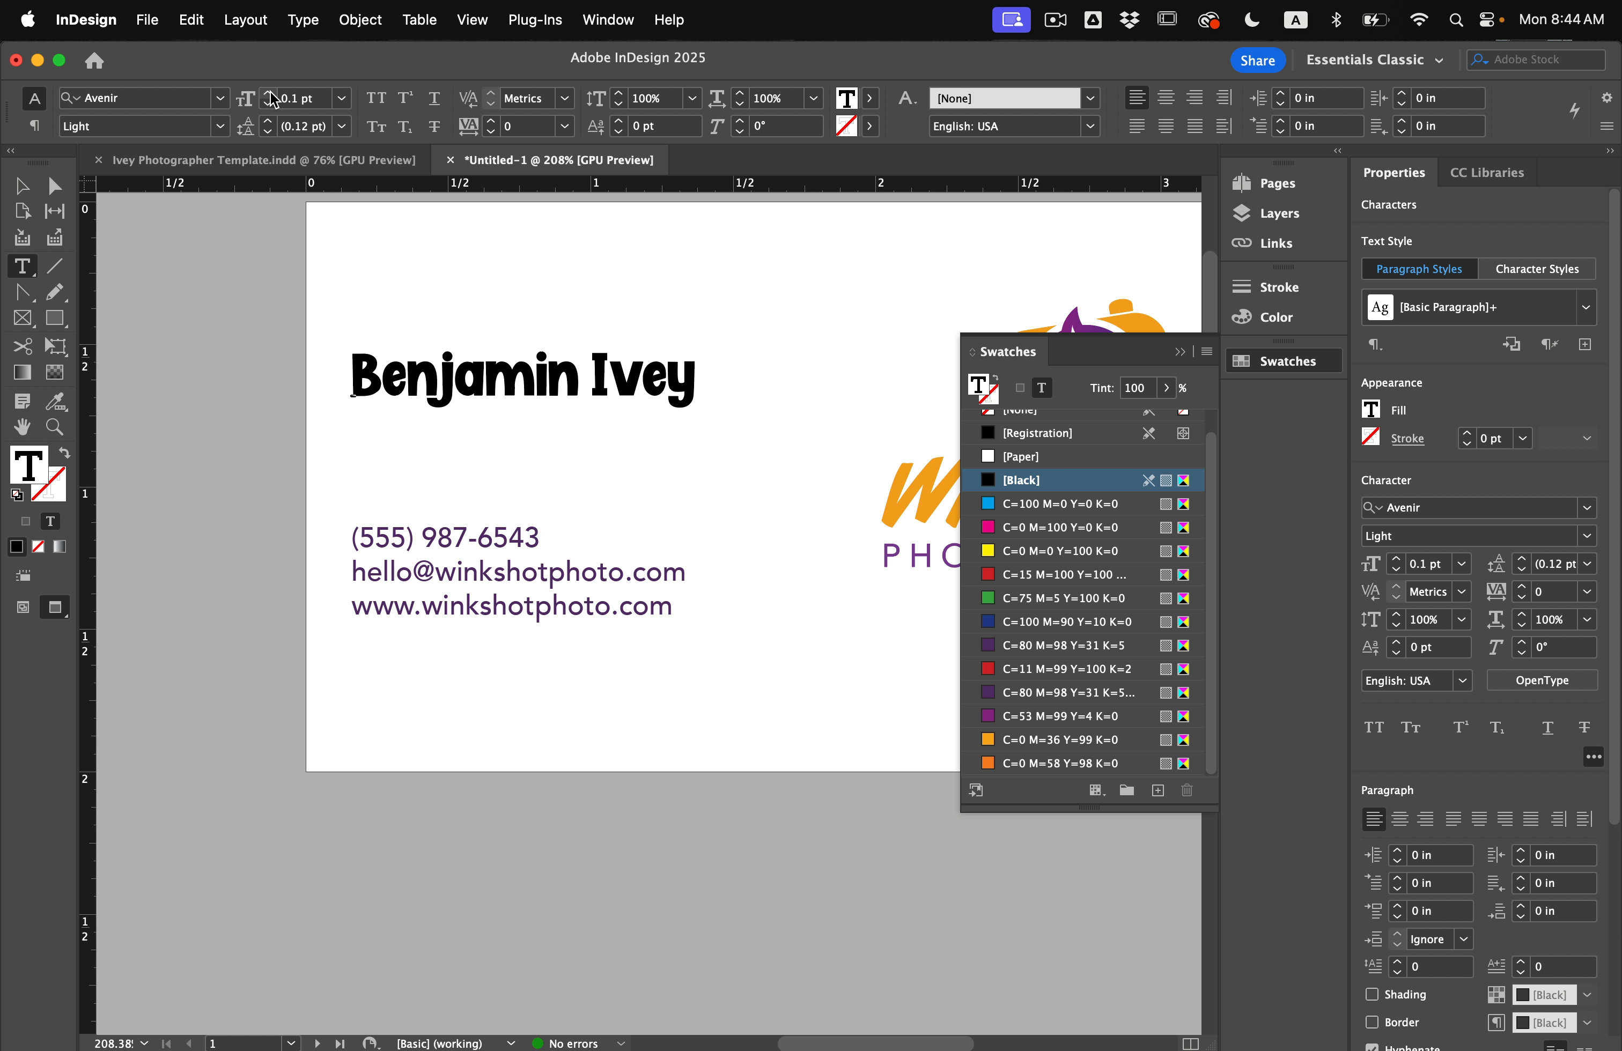
left_click(270, 94, "shift")
key("Escape")
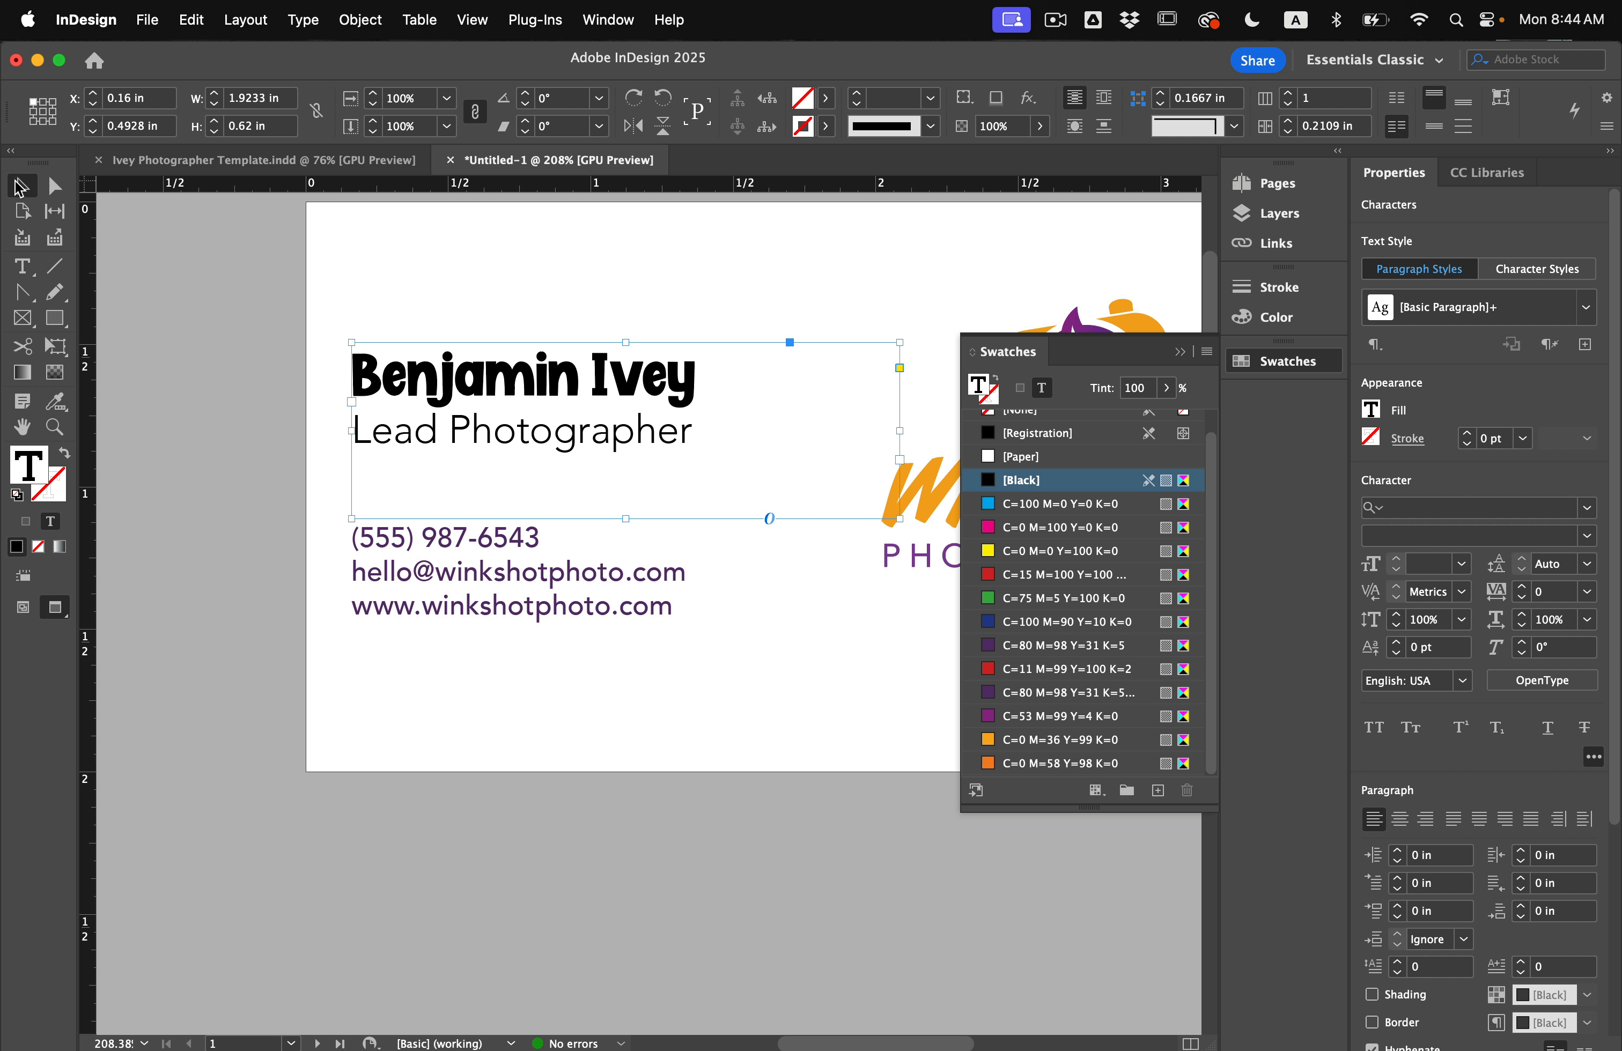
left_click_drag(899, 519, 780, 500)
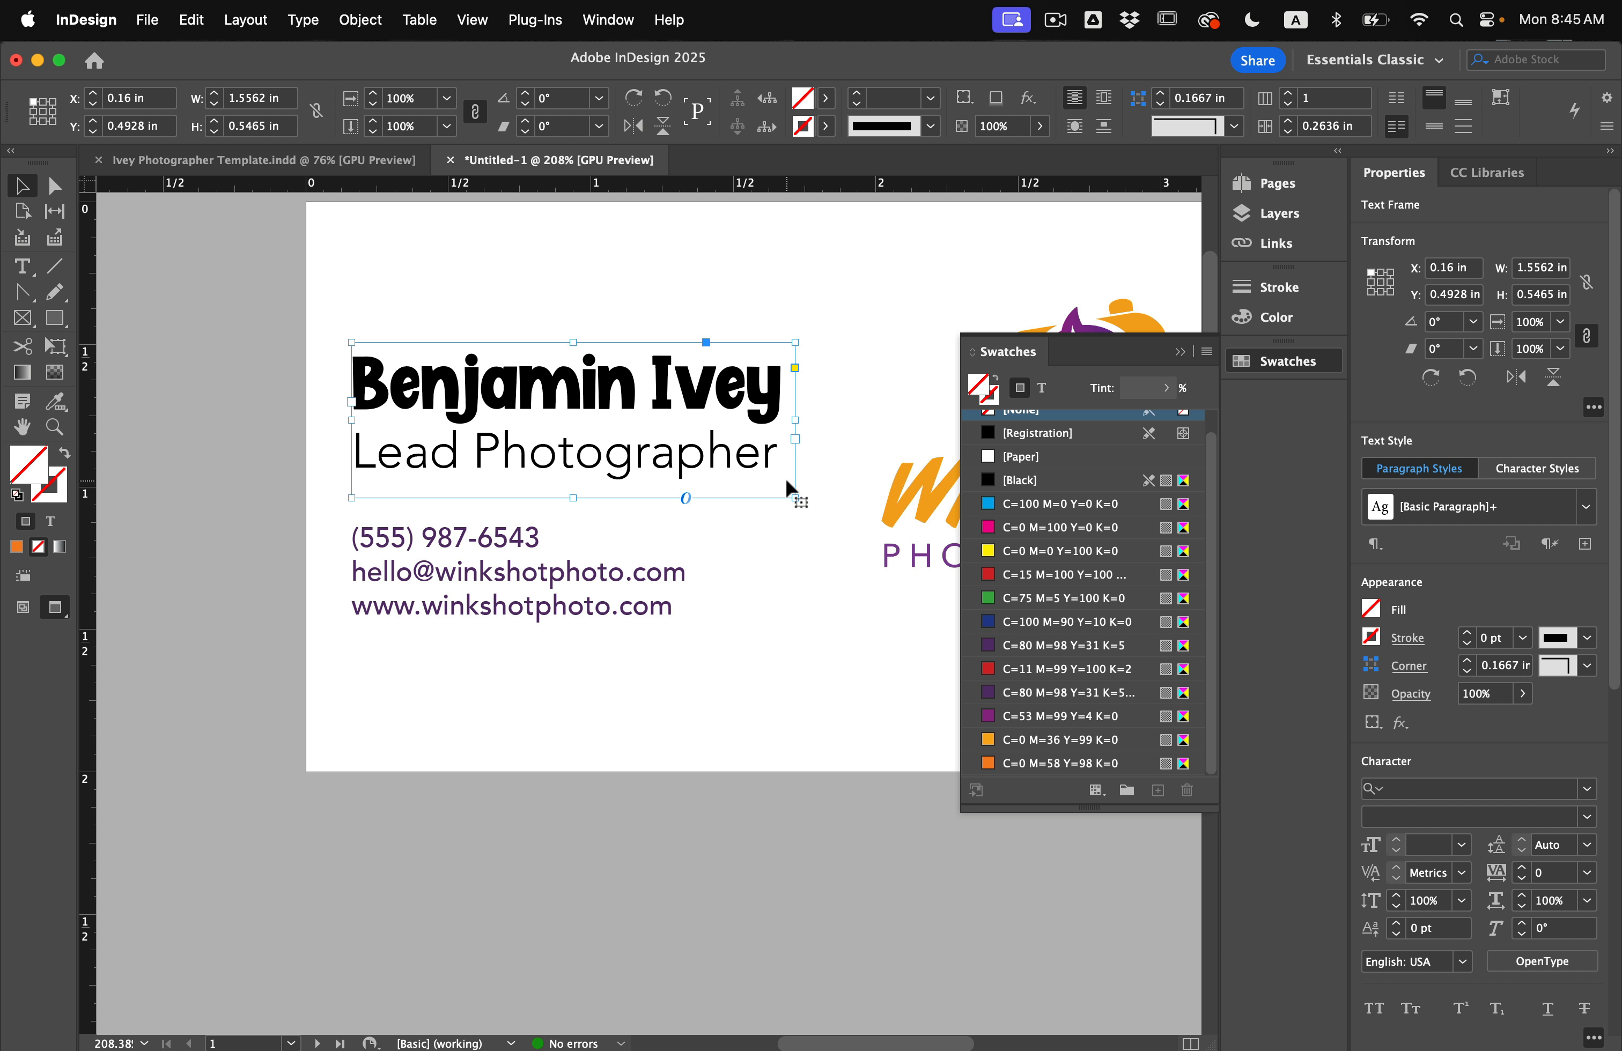
Set the phone number line in Avenir Black.
left_click(752, 567)
triple_click(501, 537)
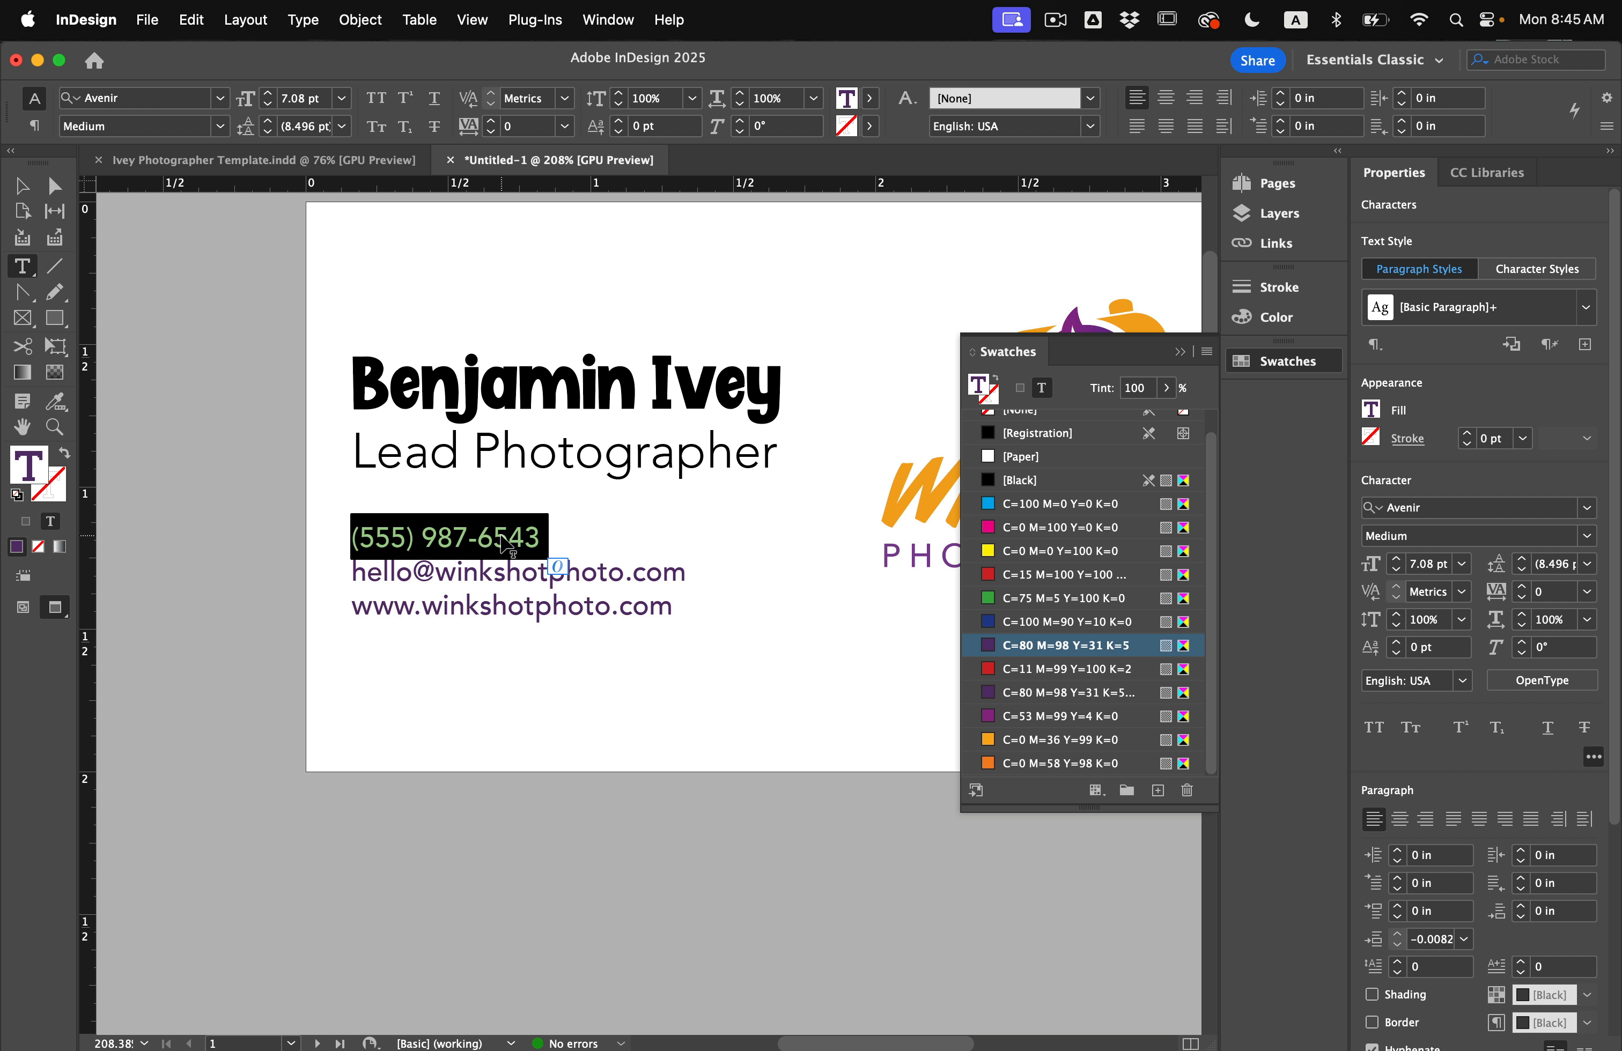
left_click(218, 127)
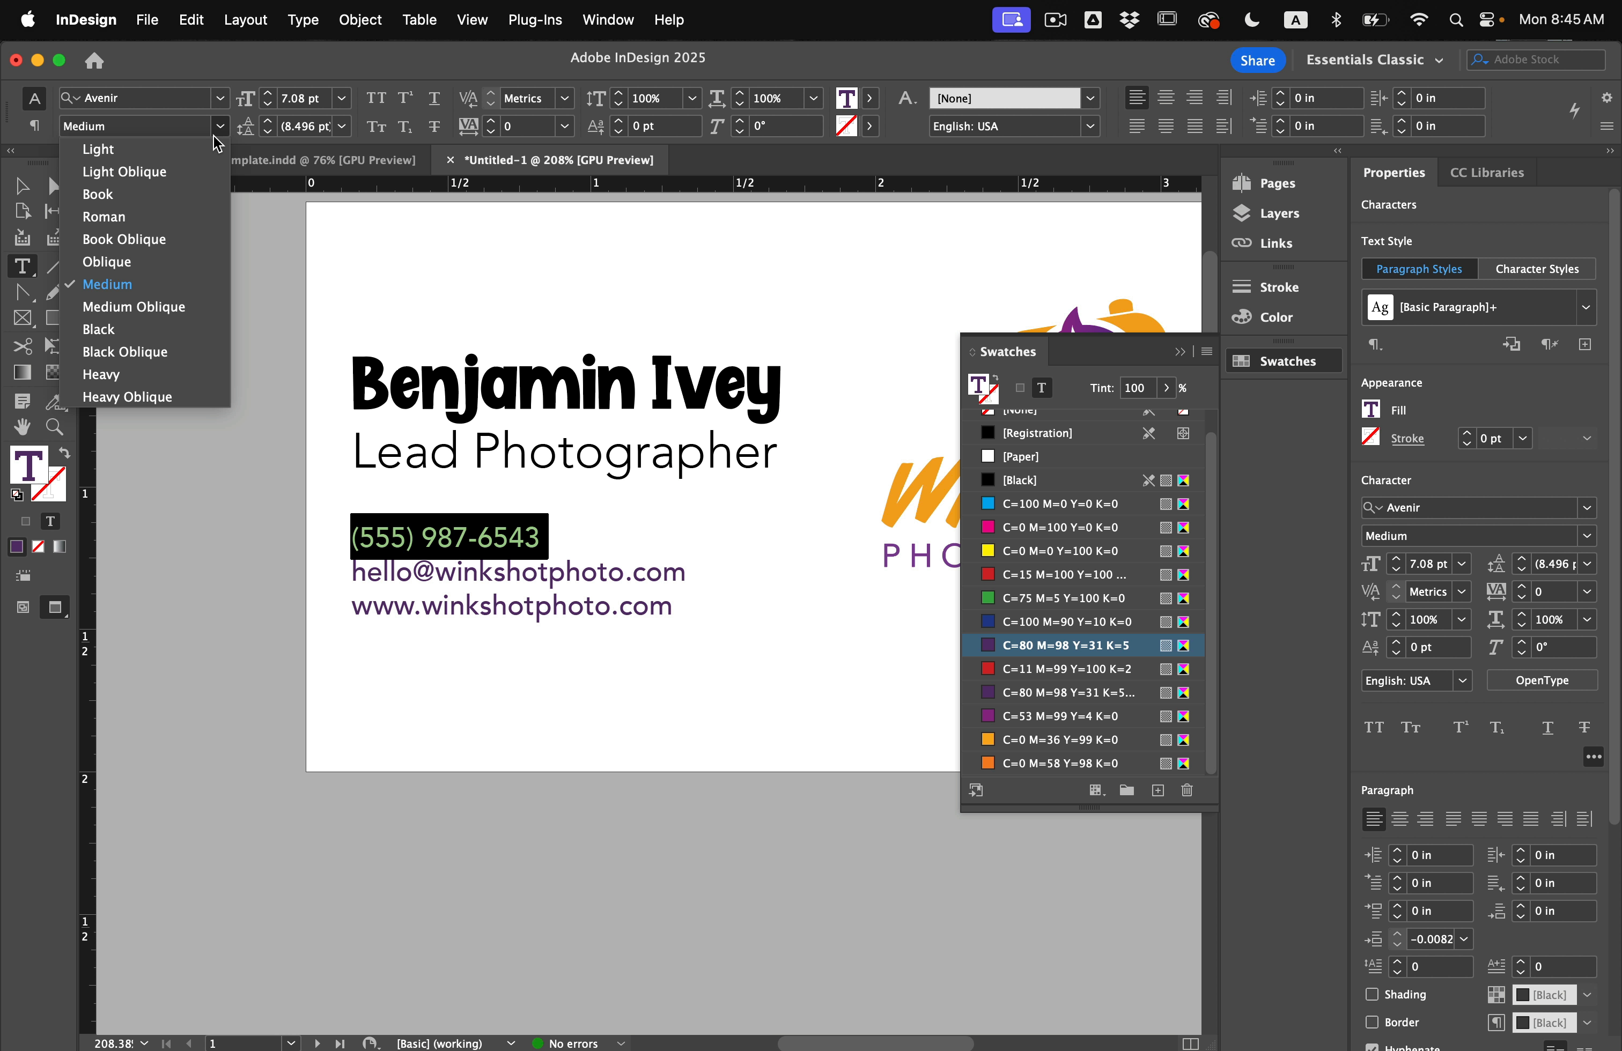
left_click(167, 330)
left_click(456, 556)
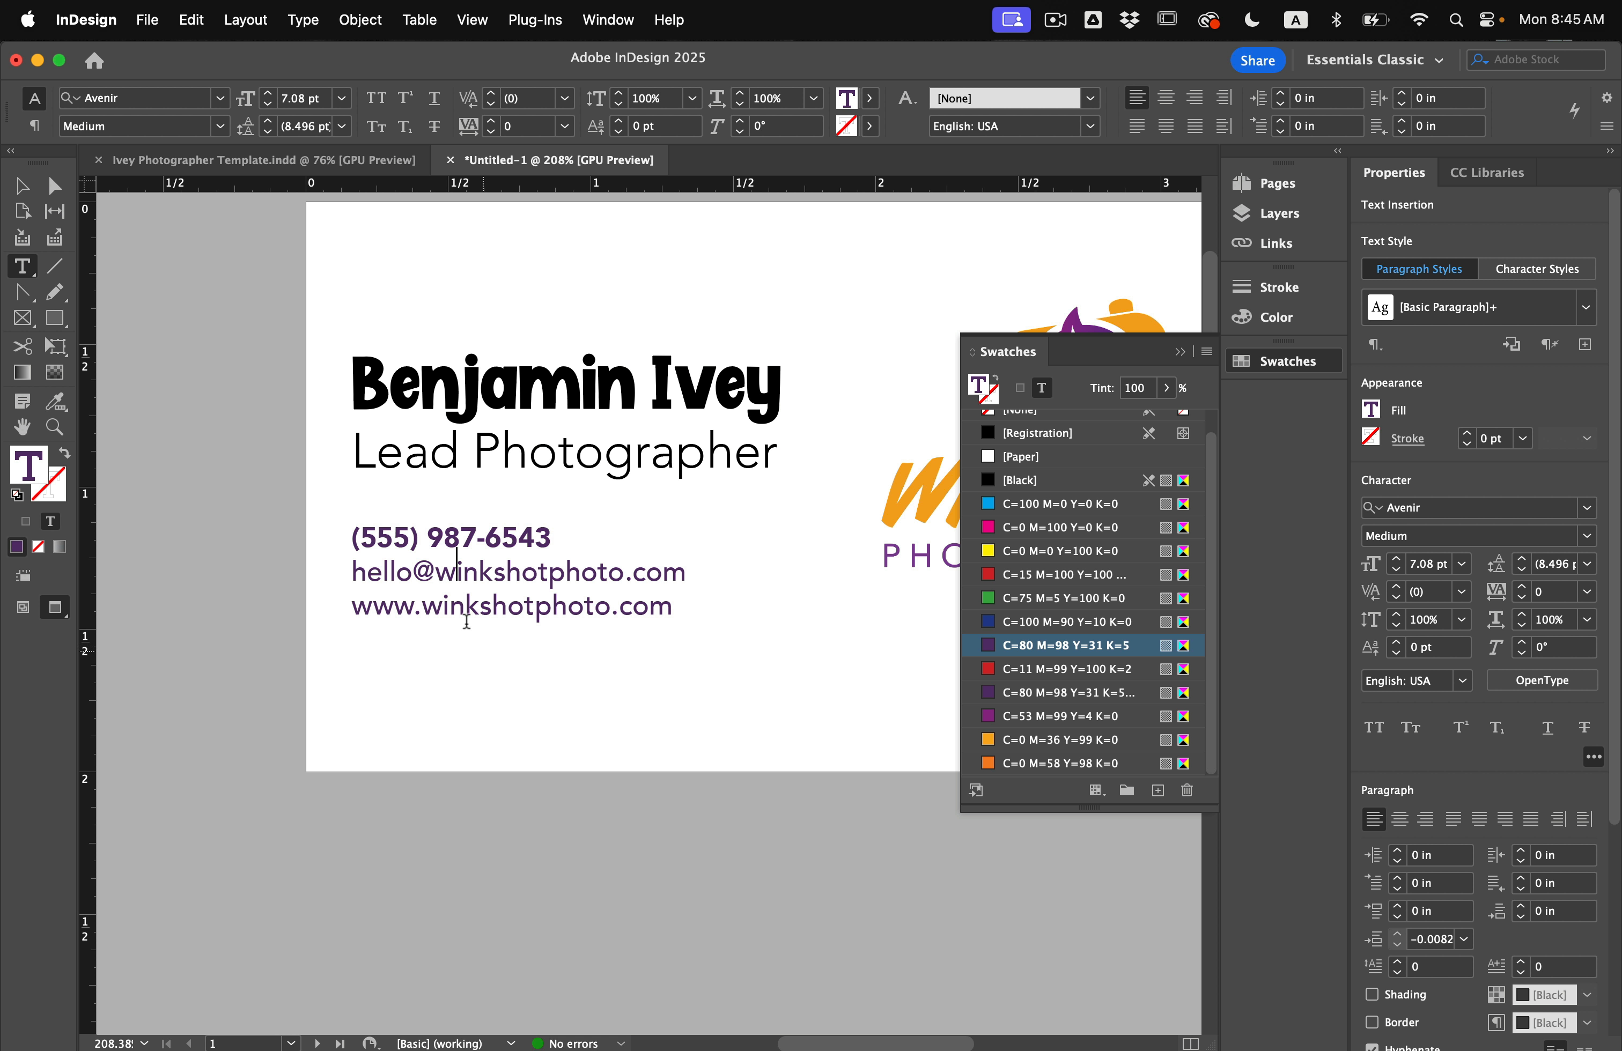
key("Escape")
left_click(163, 321)
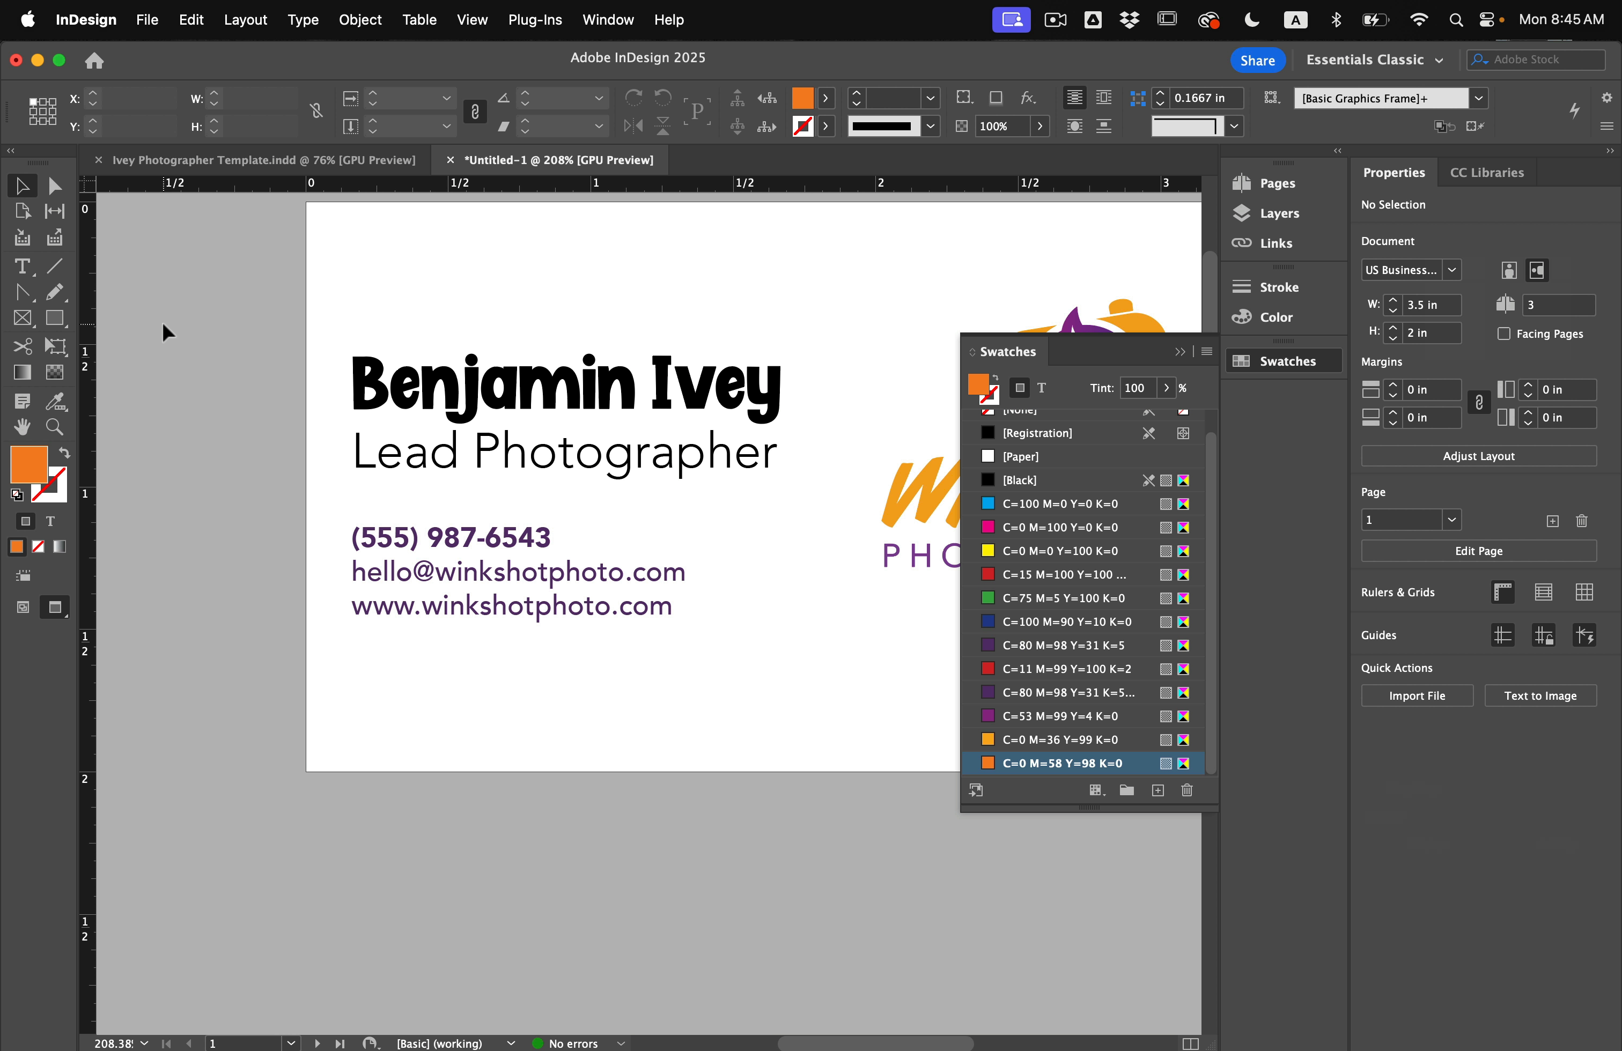
key("super+0")
Place the Wingdings icon frame at the card's lower left, sized around its three icons.
key("w")
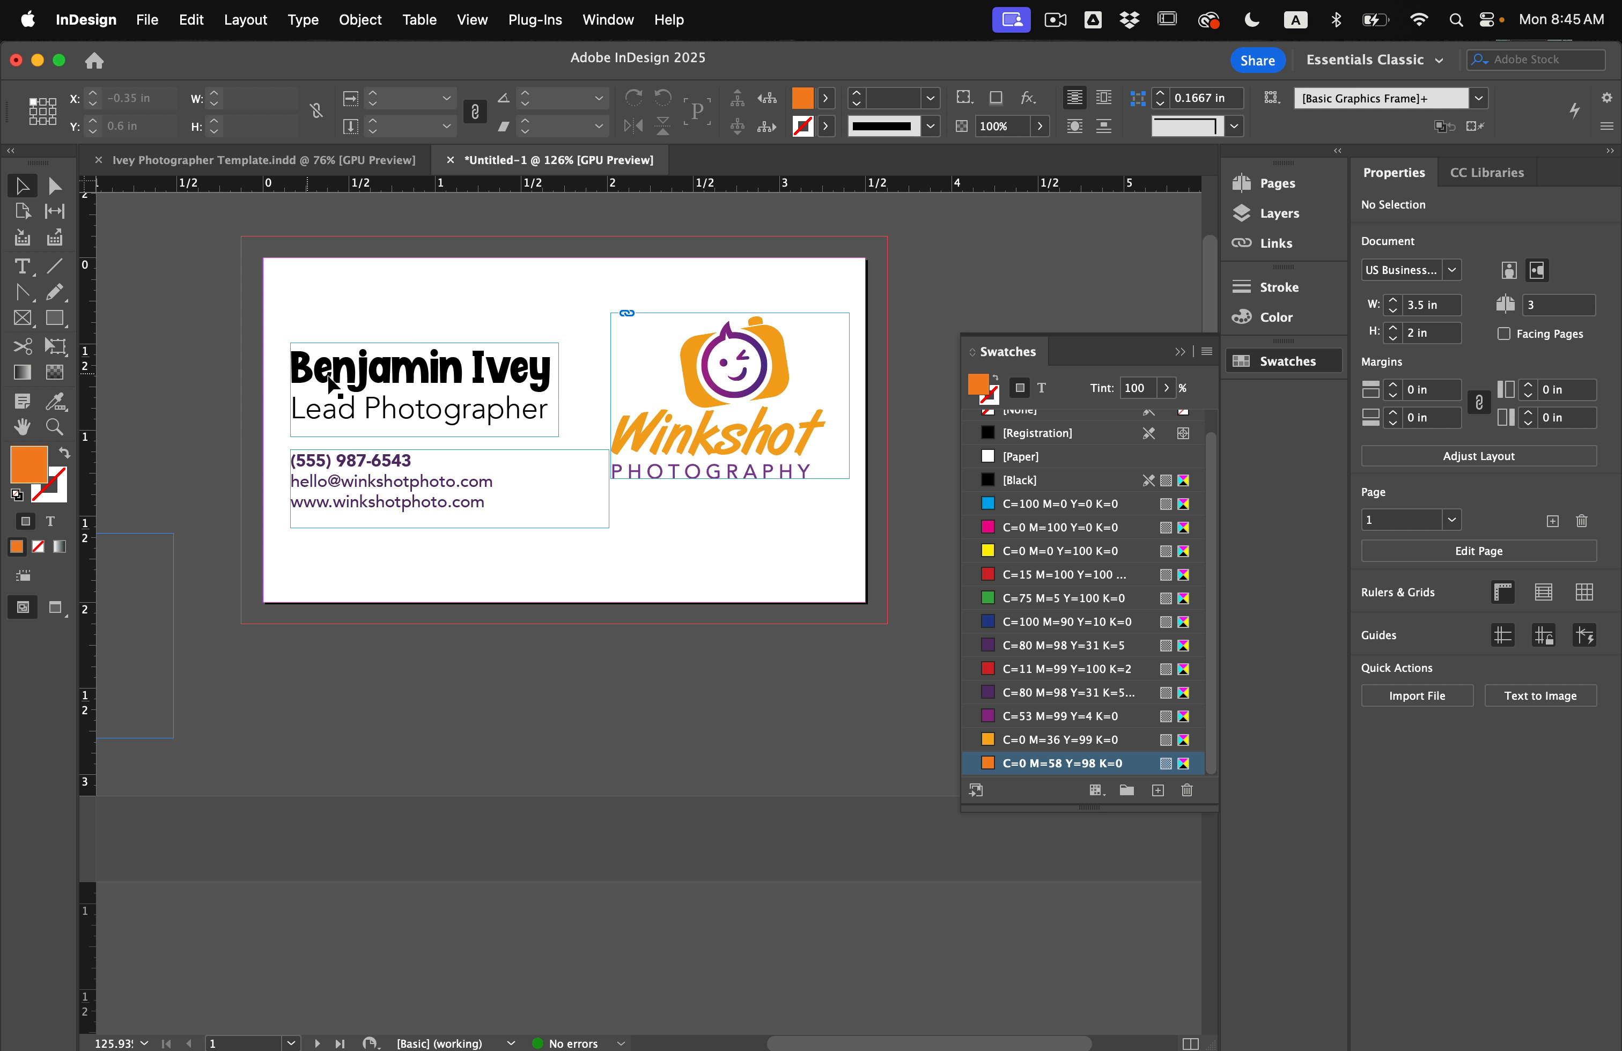
left_click(392, 500)
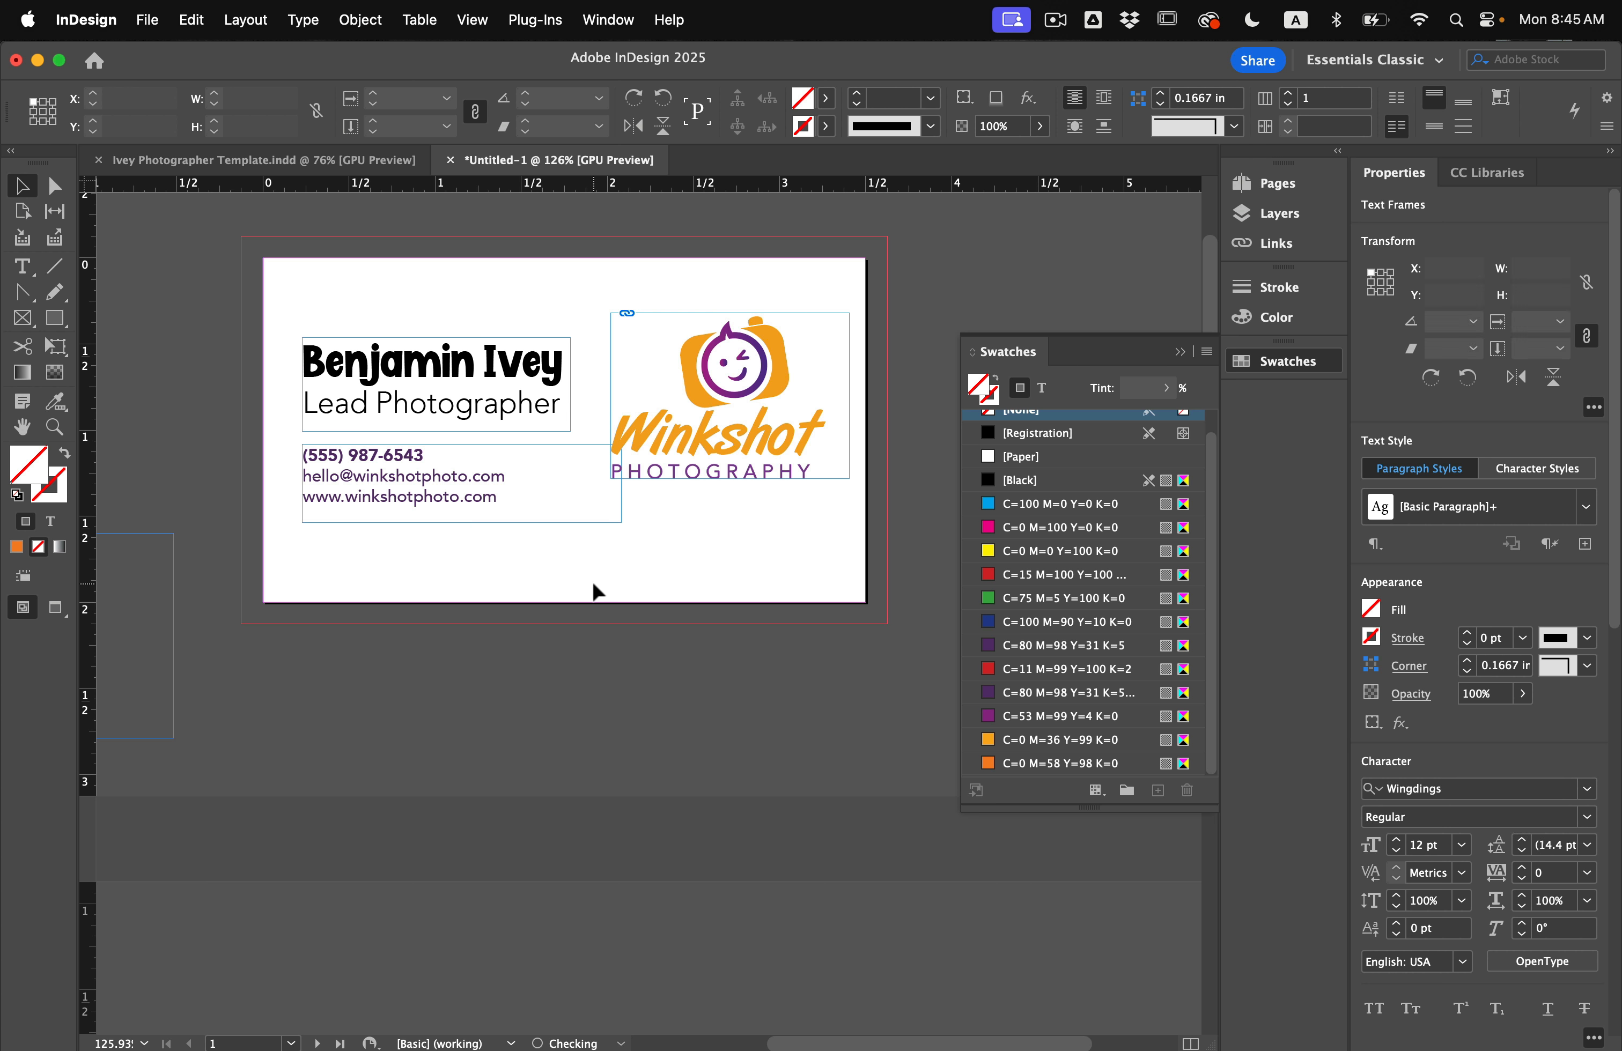
left_click(597, 588)
scroll(598, 590, "down", 2)
scroll(597, 590, "left", 3)
scroll(598, 591, "down", 2)
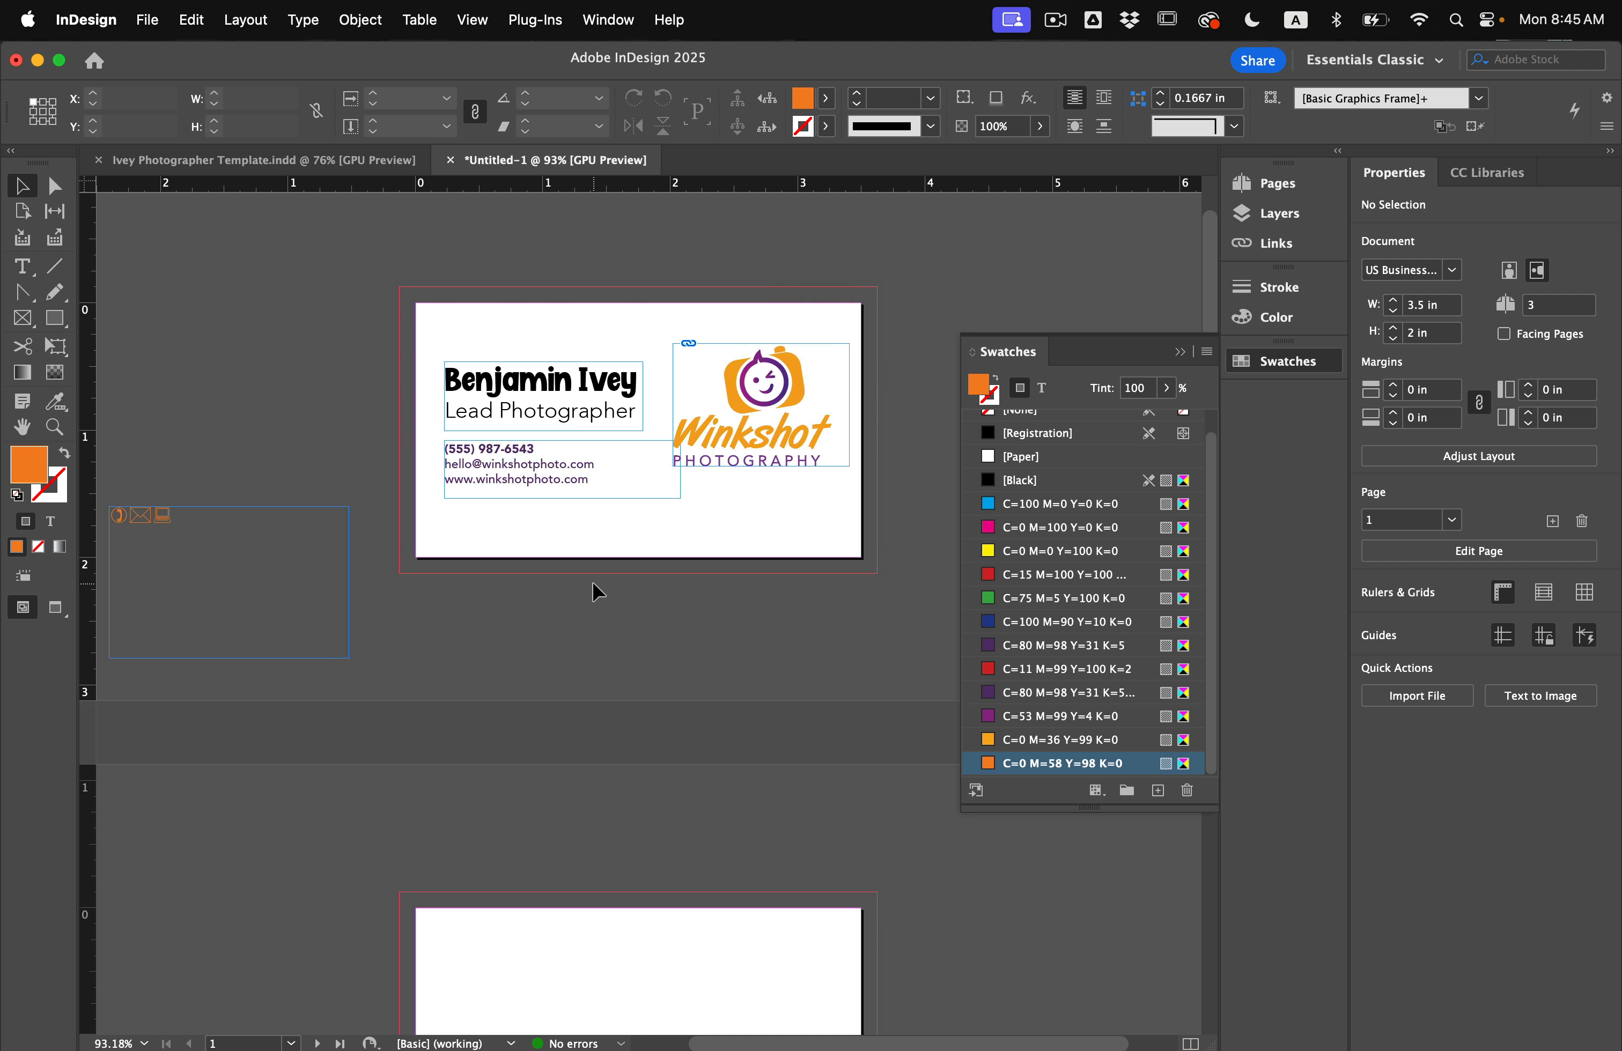
scroll(551, 584, "up", 2)
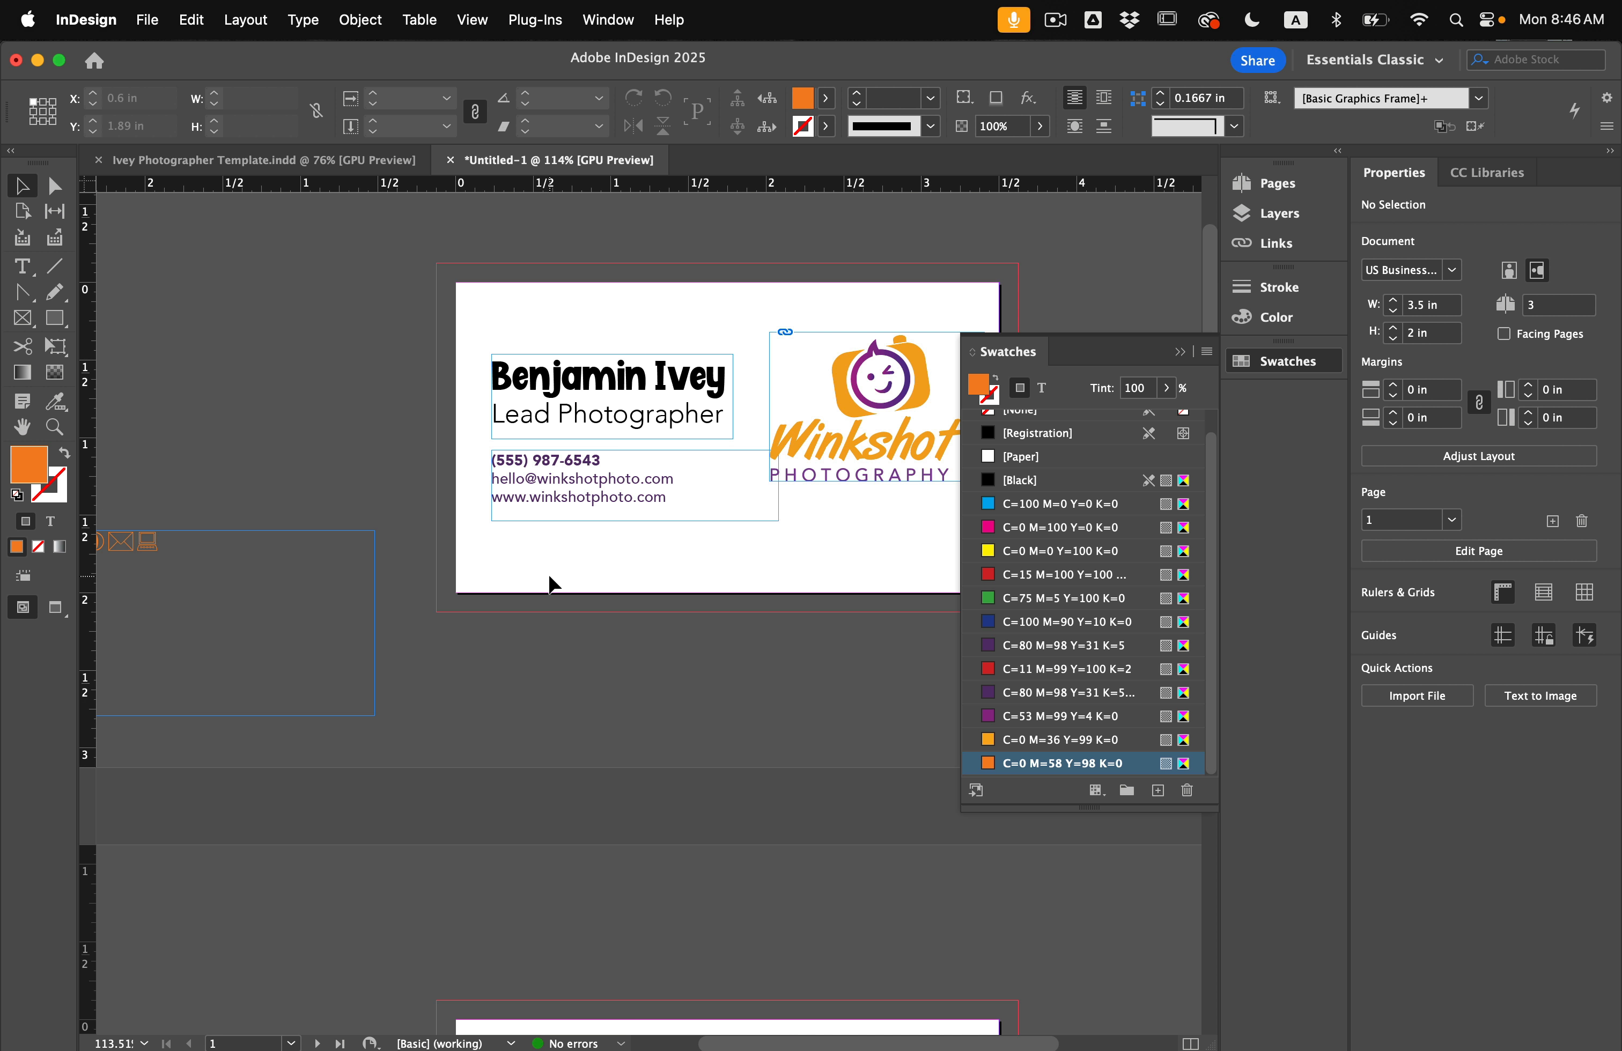
left_click_drag(154, 559, 515, 548)
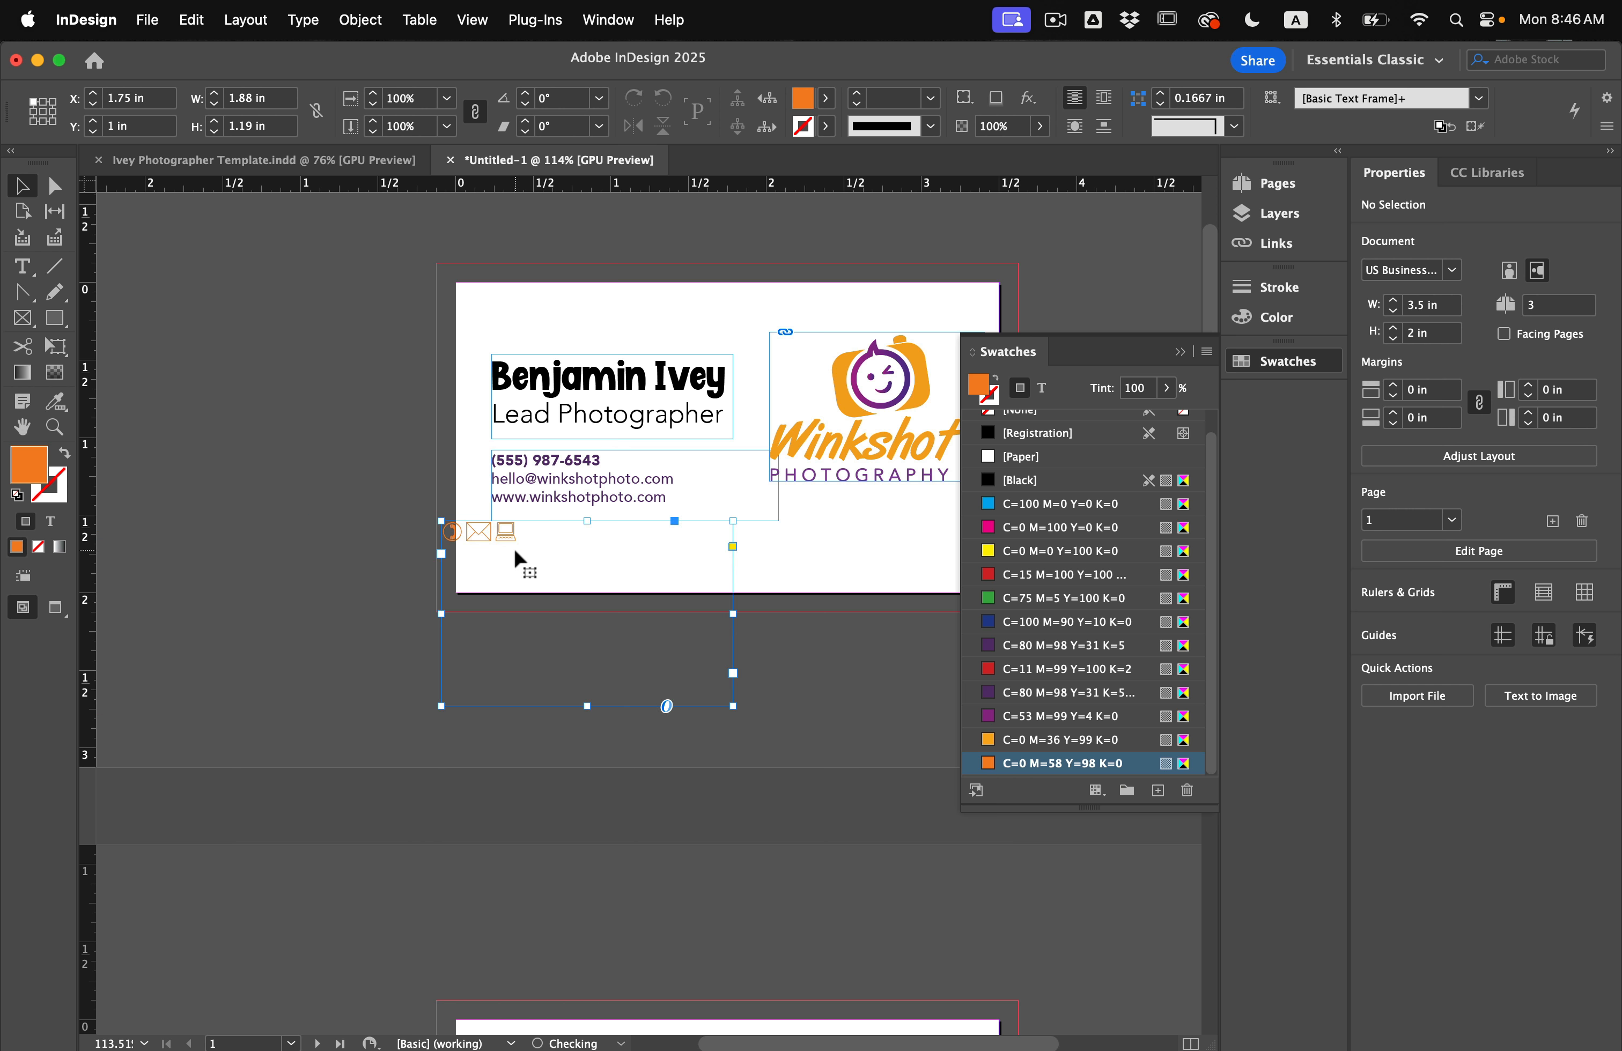
scroll(515, 548, "up", 8)
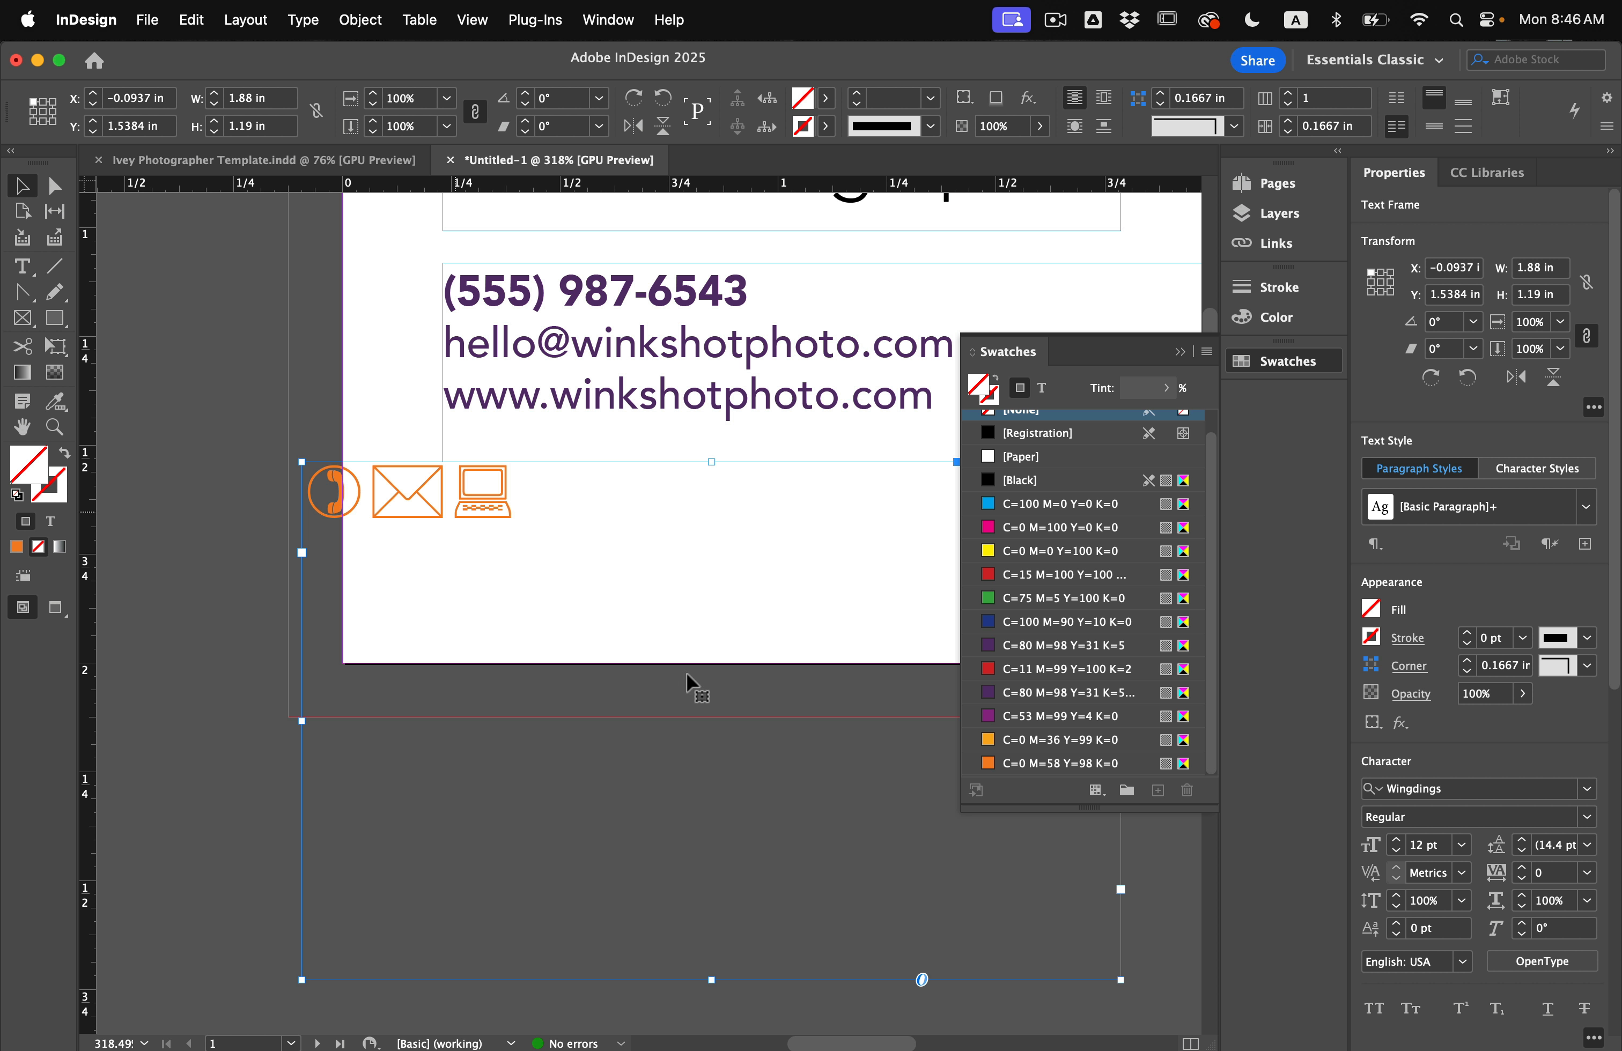
left_click_drag(1121, 979, 509, 624)
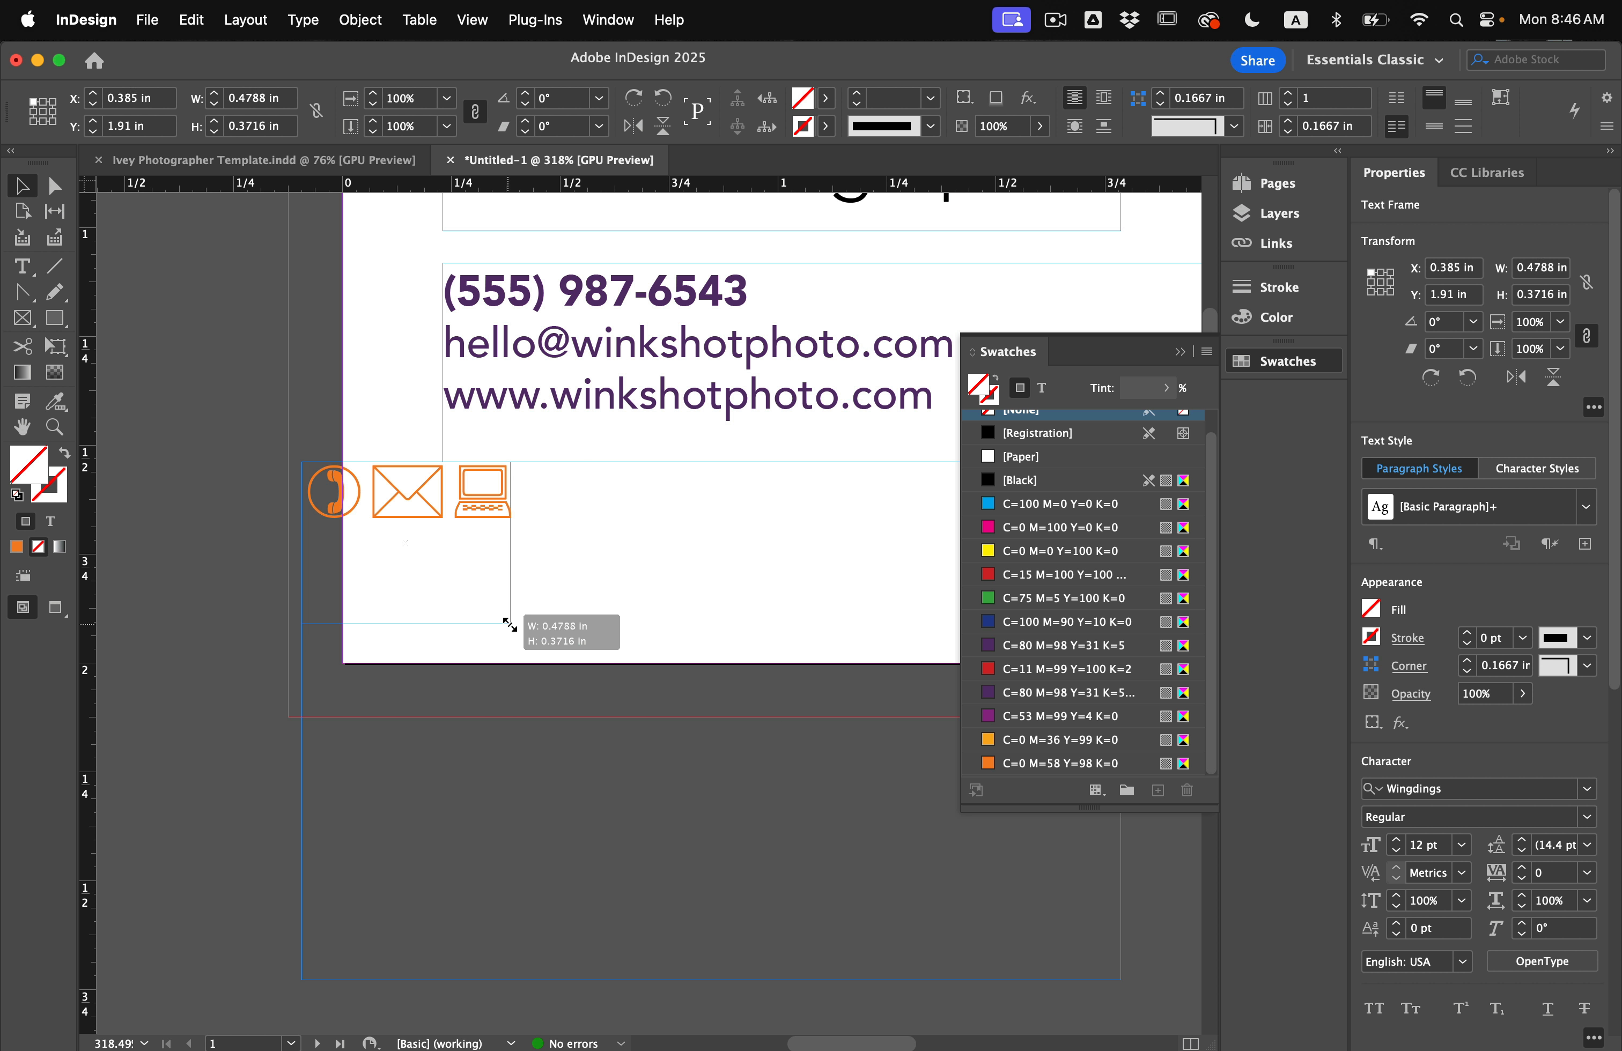
Duplicate the icon frame so each icon gets its own copy.
double_click(393, 498)
left_click_drag(393, 498, 586, 522)
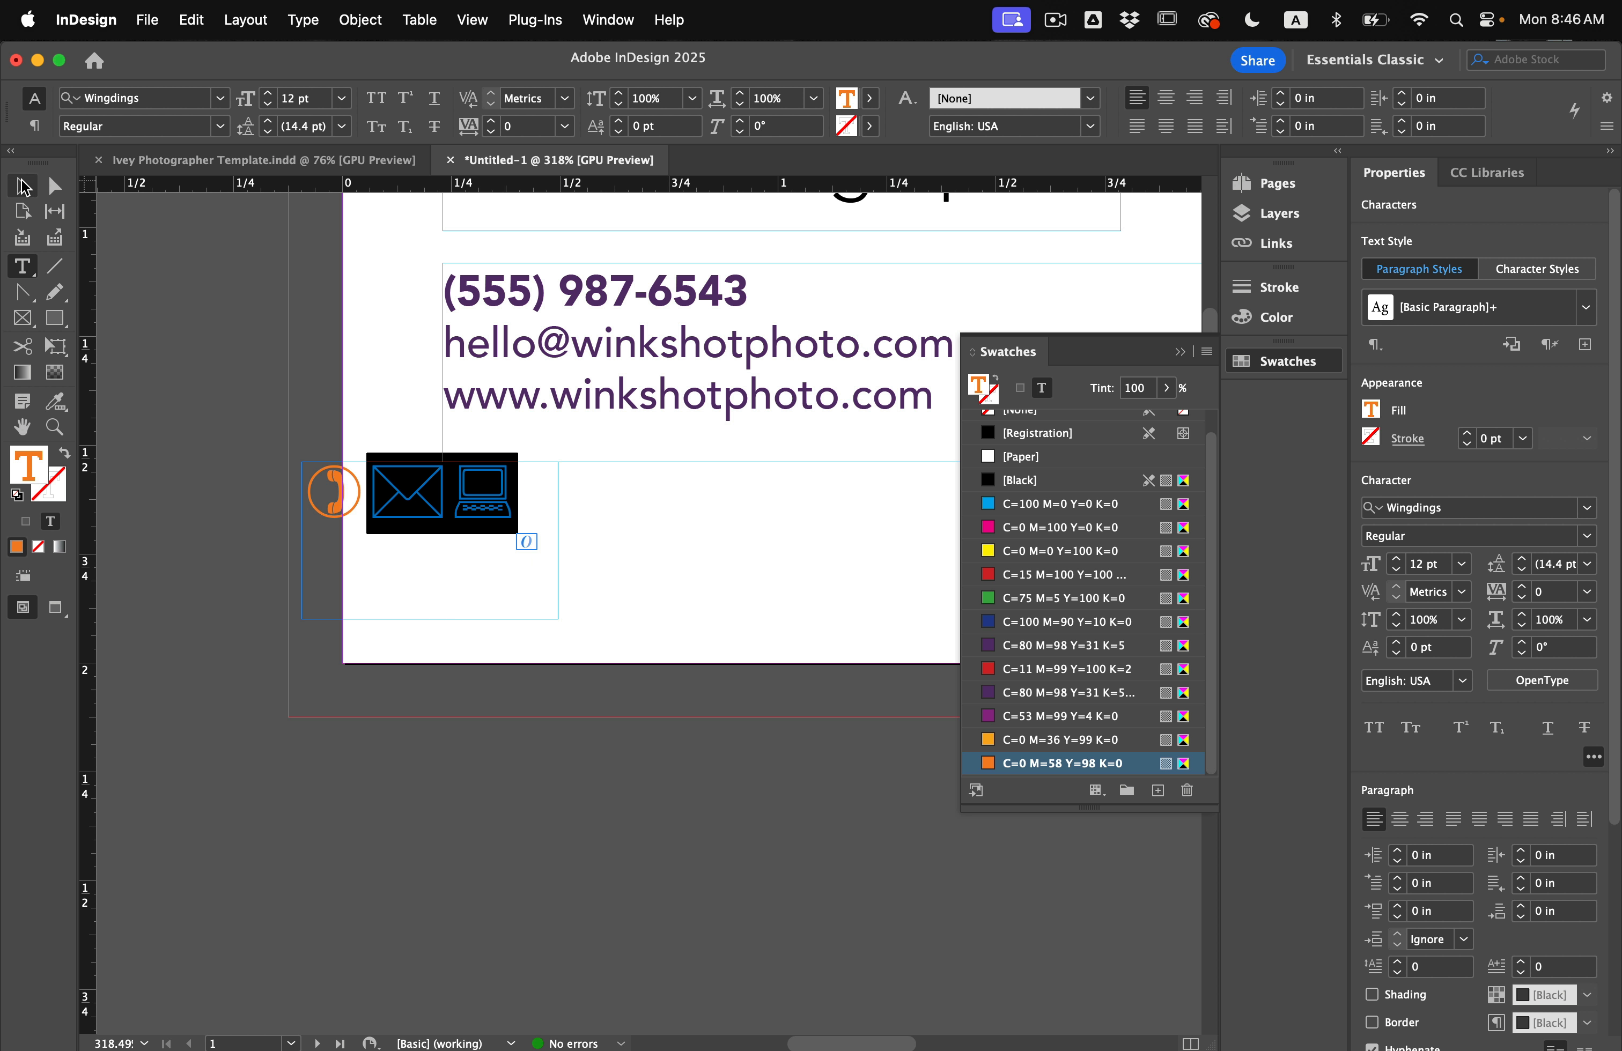
left_click(23, 186)
scroll(543, 434, "left", 4)
scroll(543, 434, "down", 3)
left_click_drag(546, 430, 826, 442)
Delete extra glyphs so the frames hold only the phone, envelope and laptop respectively.
key("t")
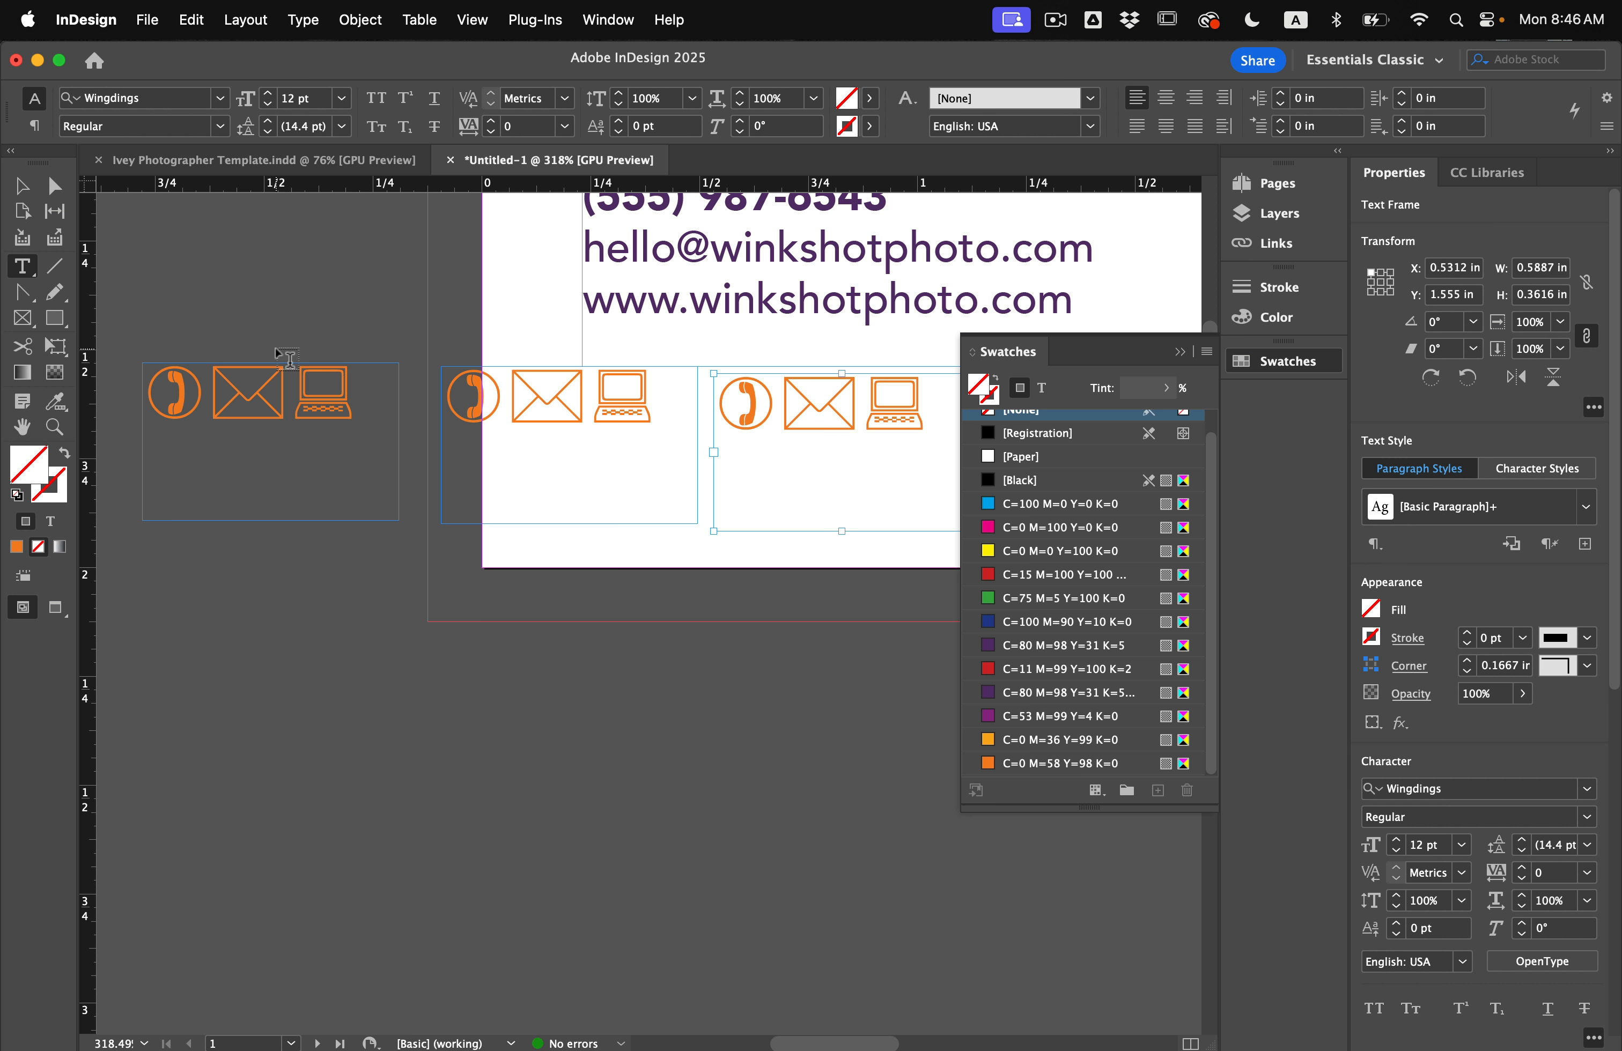
left_click_drag(209, 388, 356, 393)
key("BackSpace")
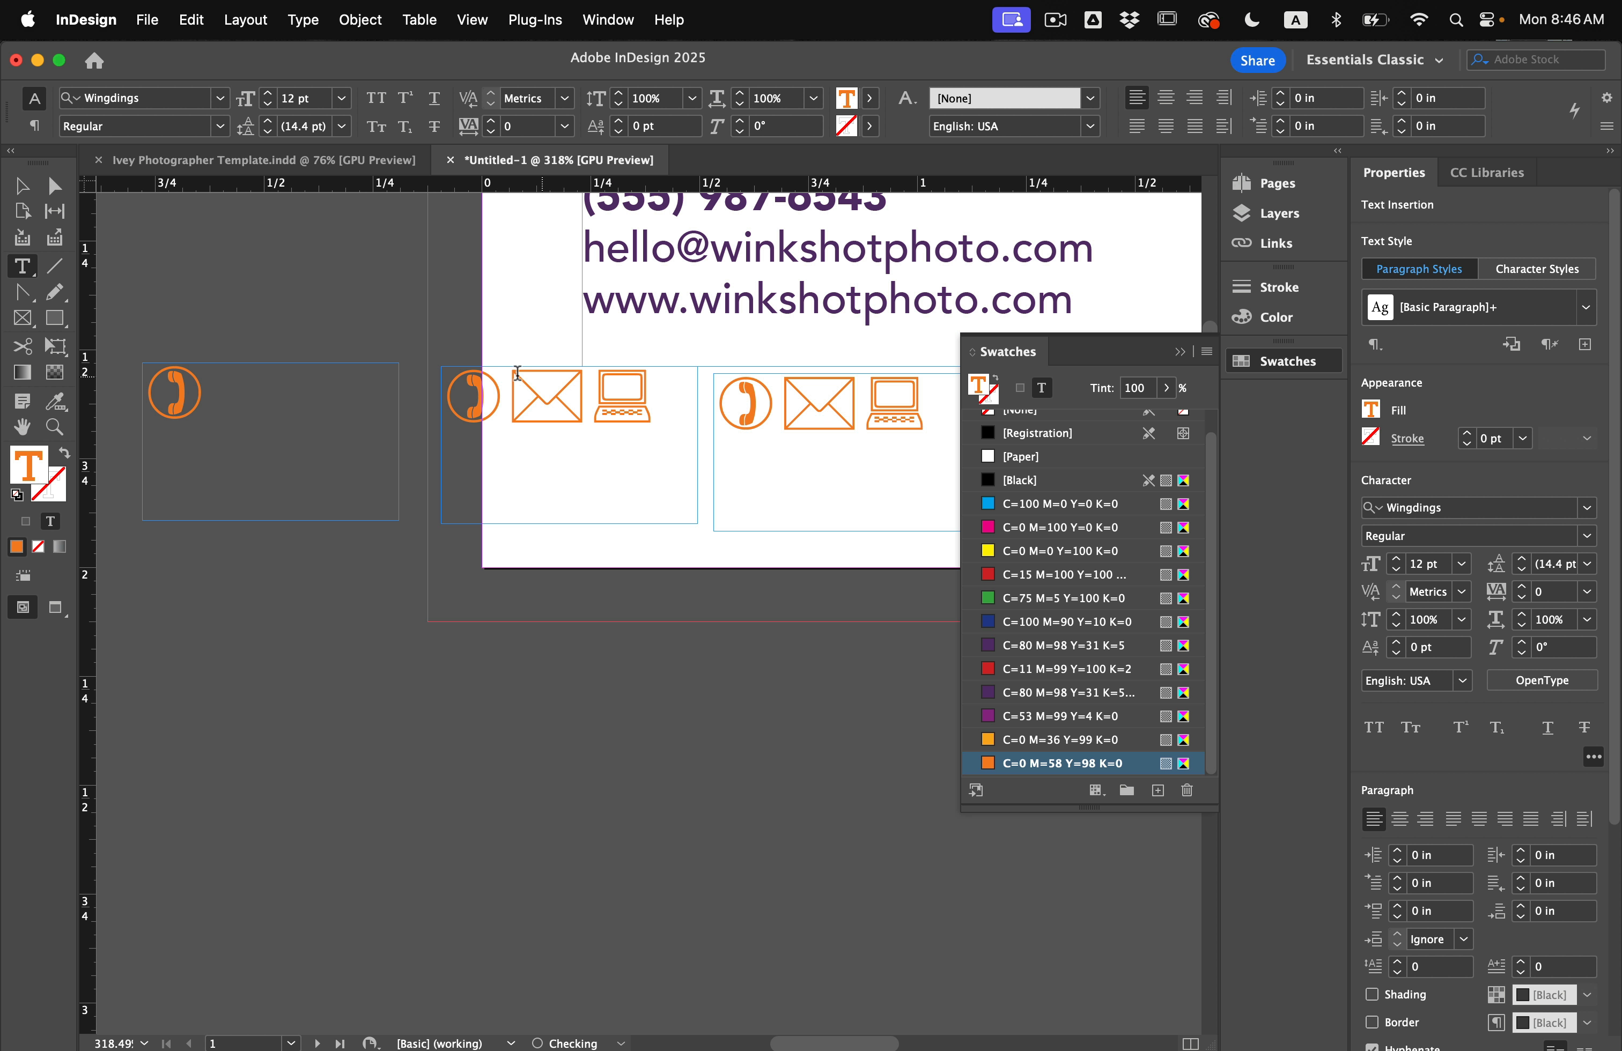
left_click_drag(505, 396, 445, 396)
key("BackSpace")
left_click(601, 389)
key("BackSpace")
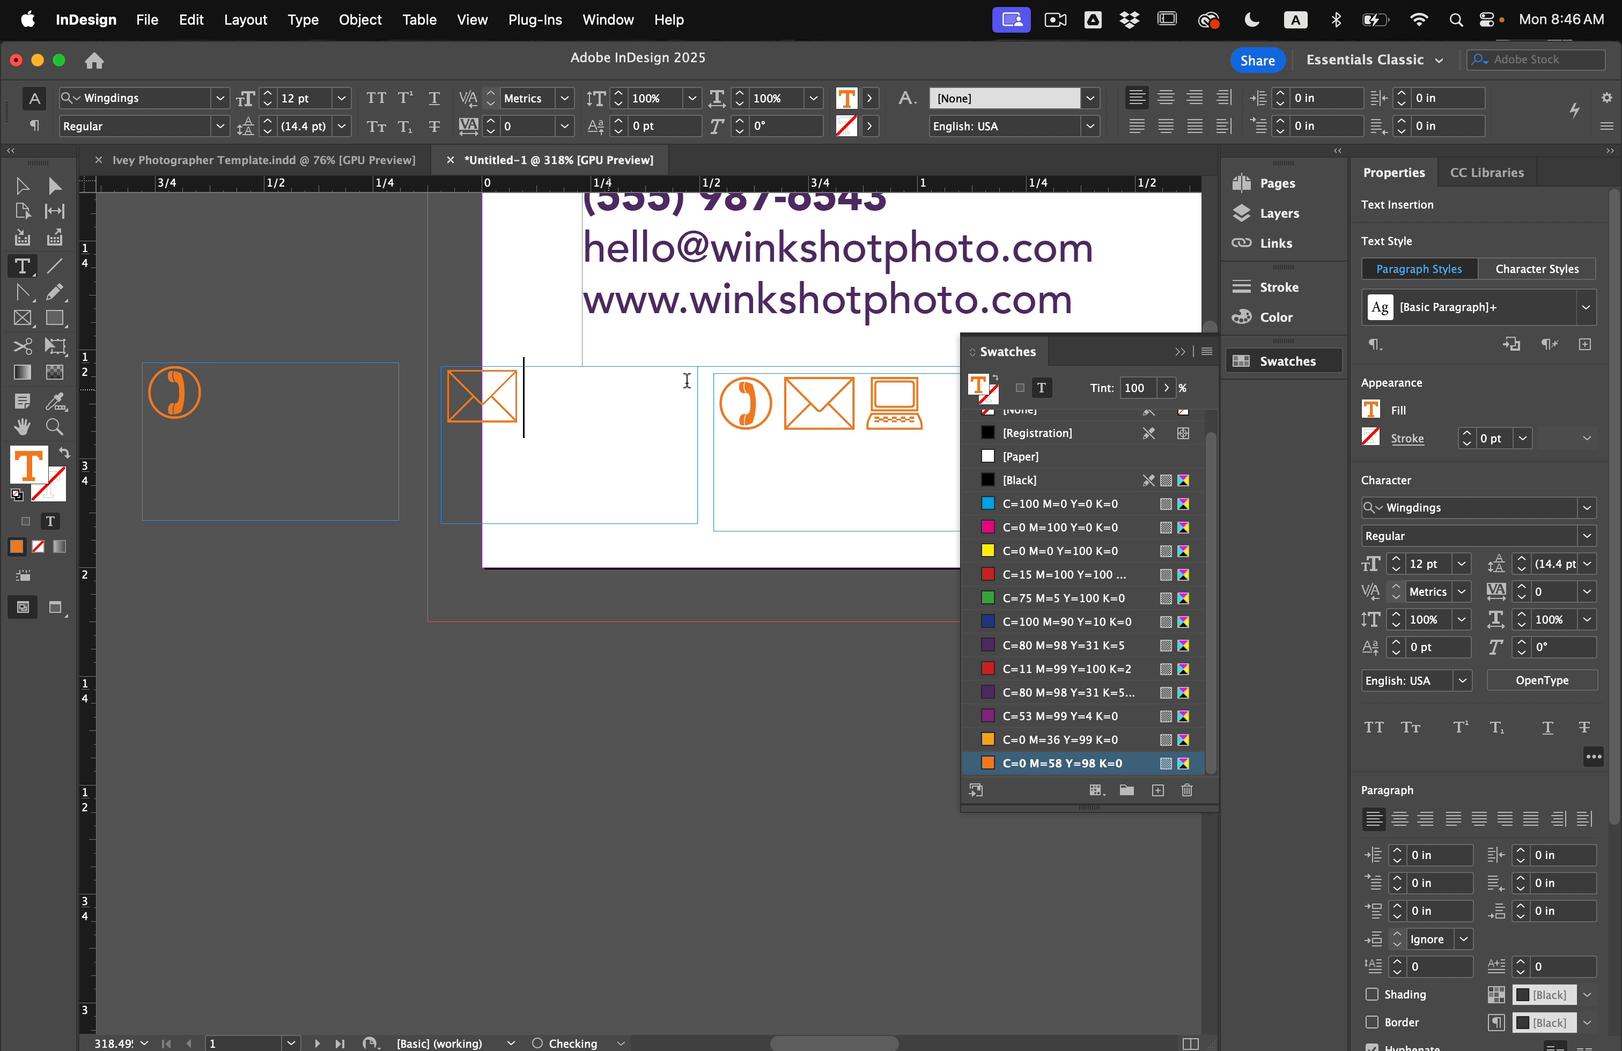
left_click_drag(864, 415, 715, 404)
key("BackSpace")
key("Escape")
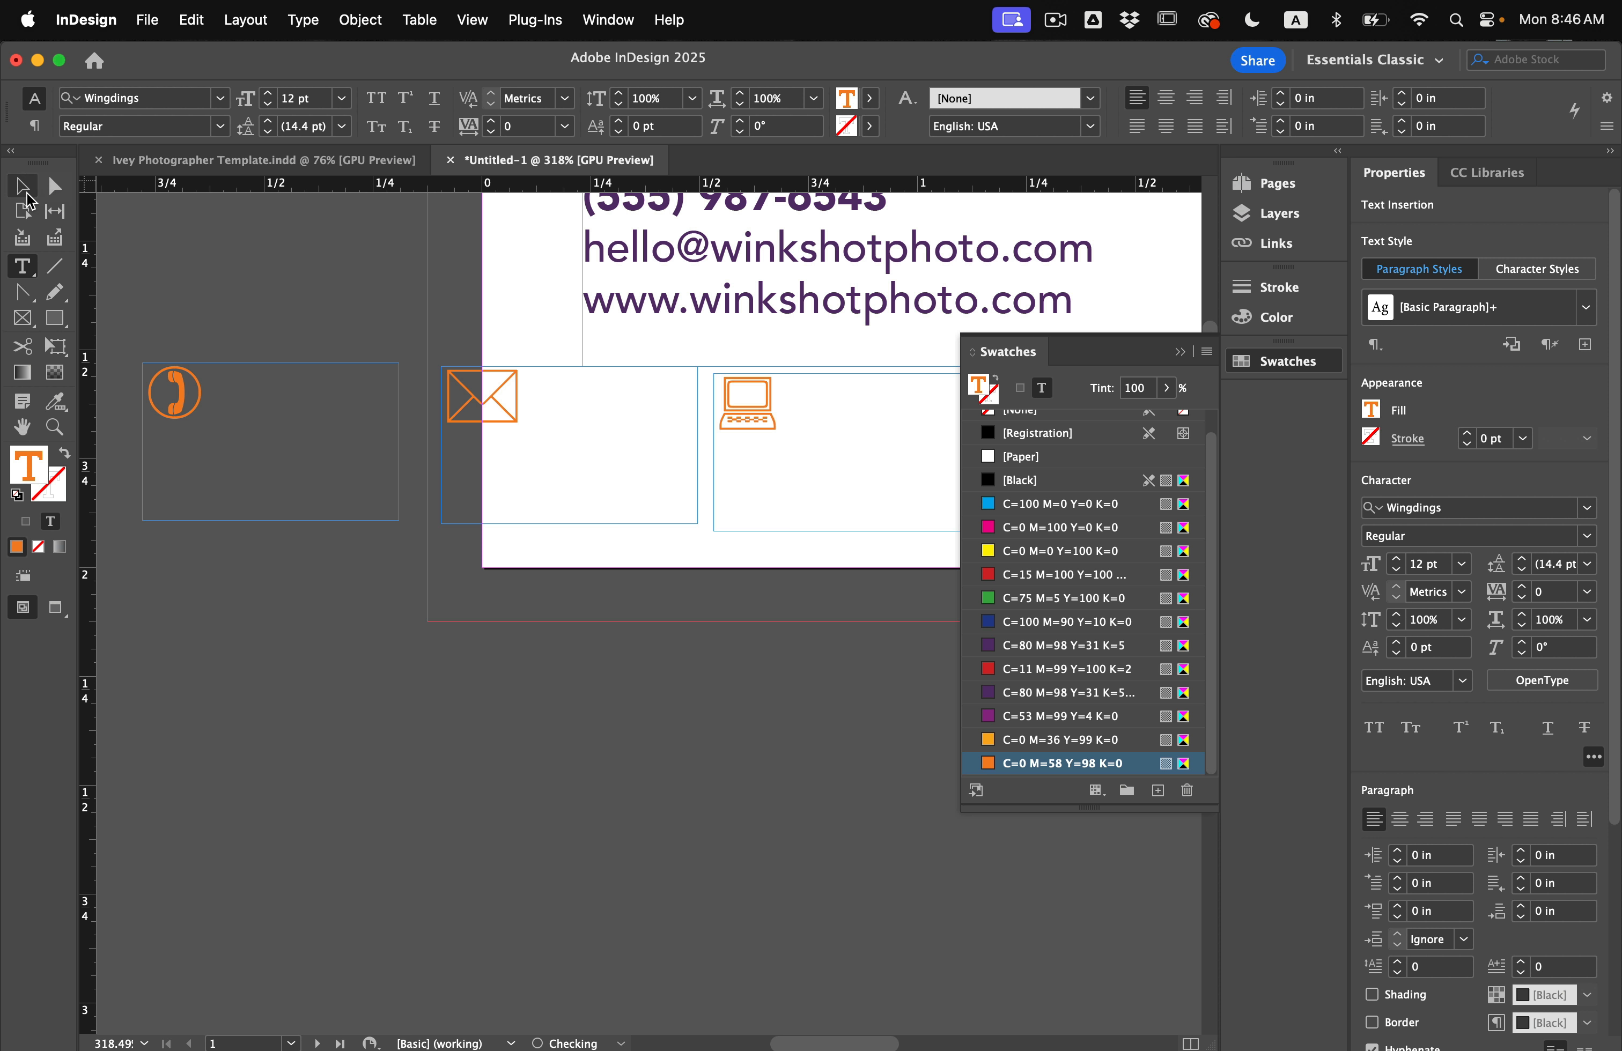
Trim the phone, envelope and laptop frames to their icons, with the laptop below the envelope.
left_click(381, 459)
left_click_drag(398, 522, 208, 429)
left_click(641, 514)
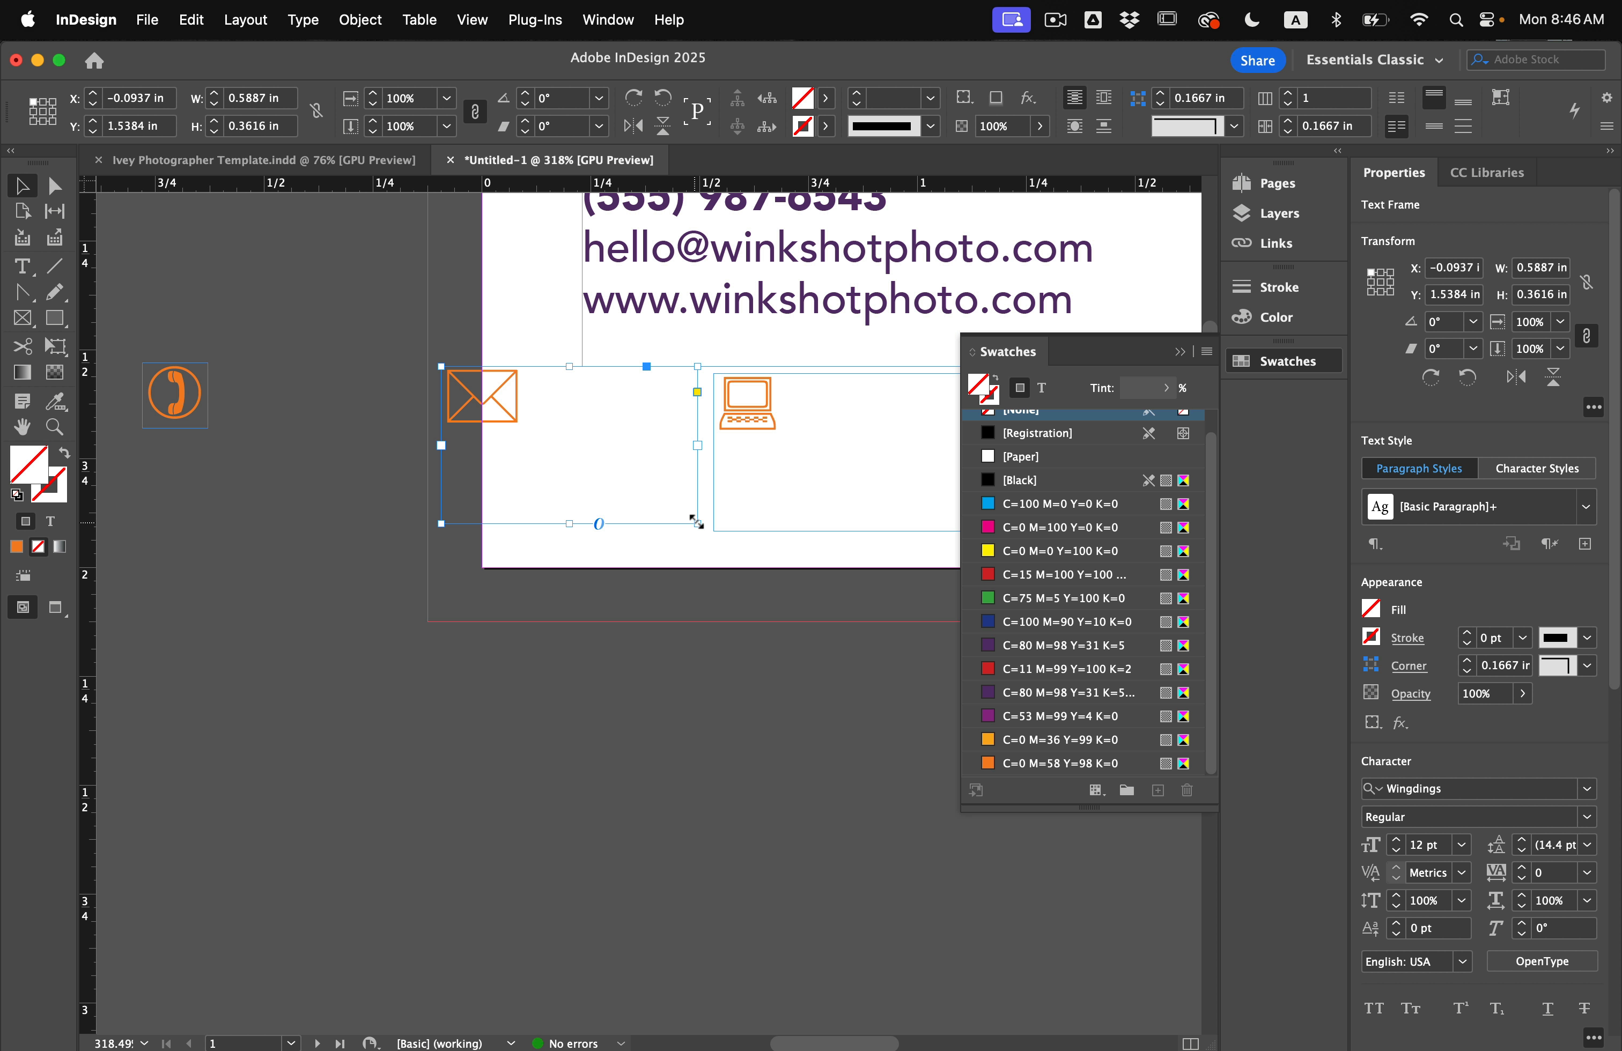
left_click_drag(697, 524, 526, 439)
left_click_drag(799, 469, 563, 530)
left_click_drag(734, 593, 550, 501)
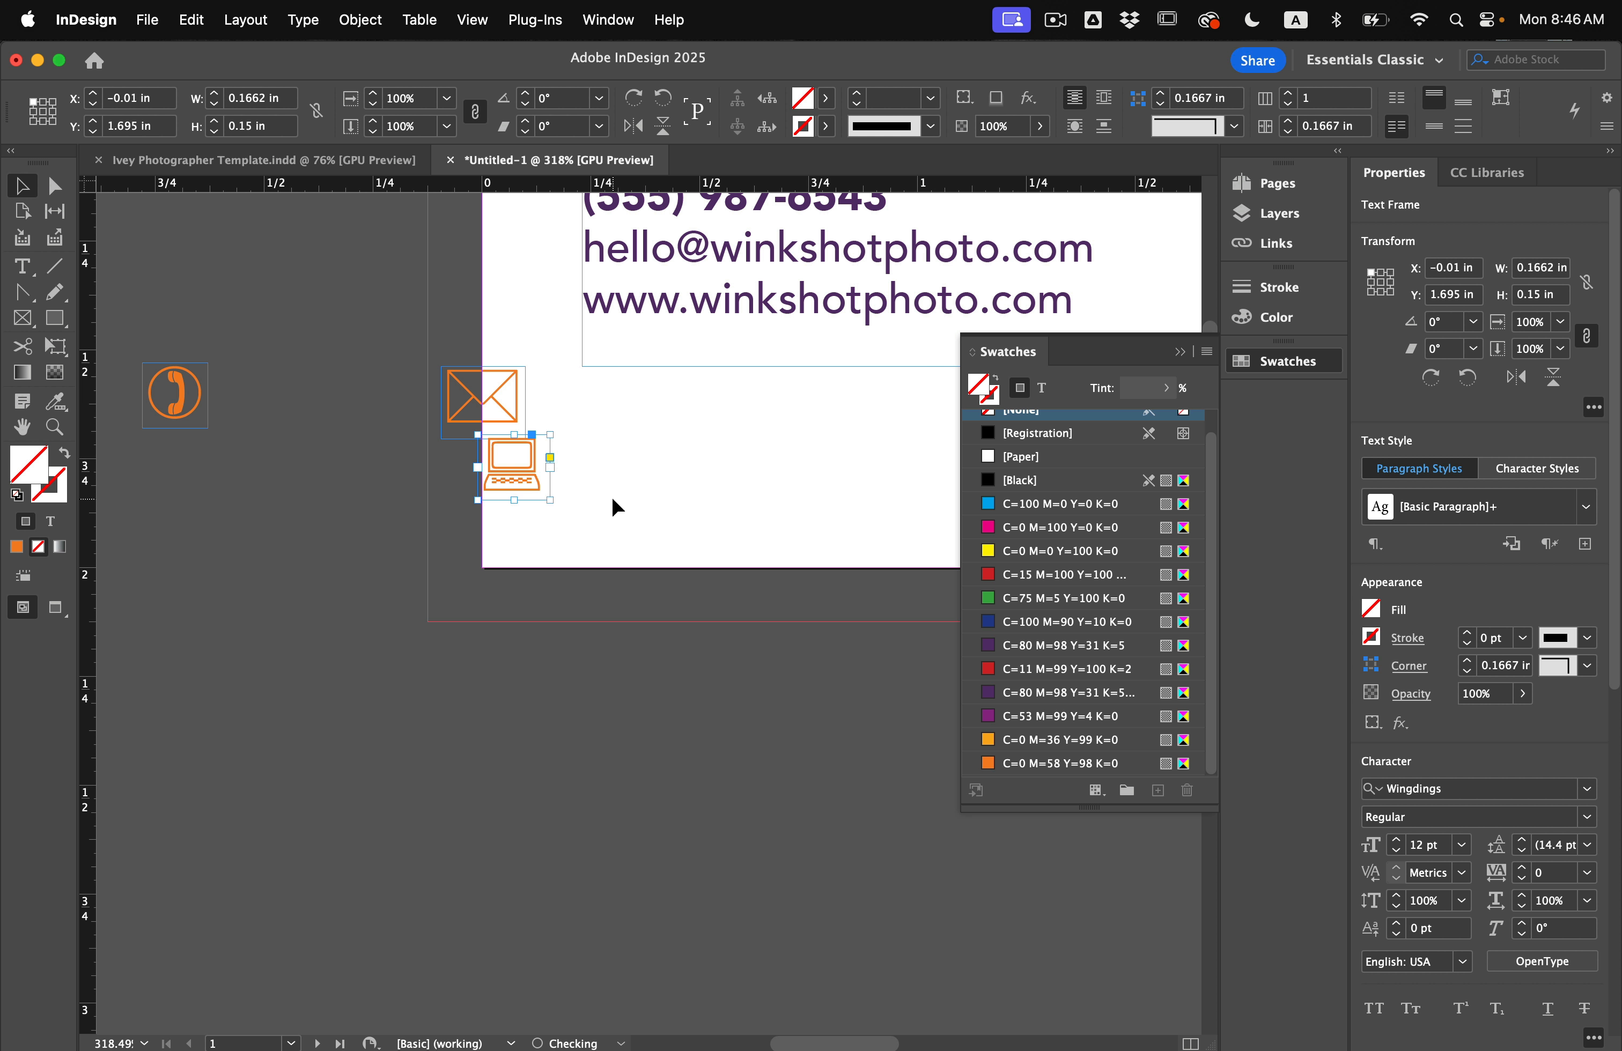
left_click(613, 497)
scroll(613, 497, "up", 8)
scroll(612, 496, "down", 4)
scroll(613, 499, "down", 4)
scroll(608, 478, "left", 1)
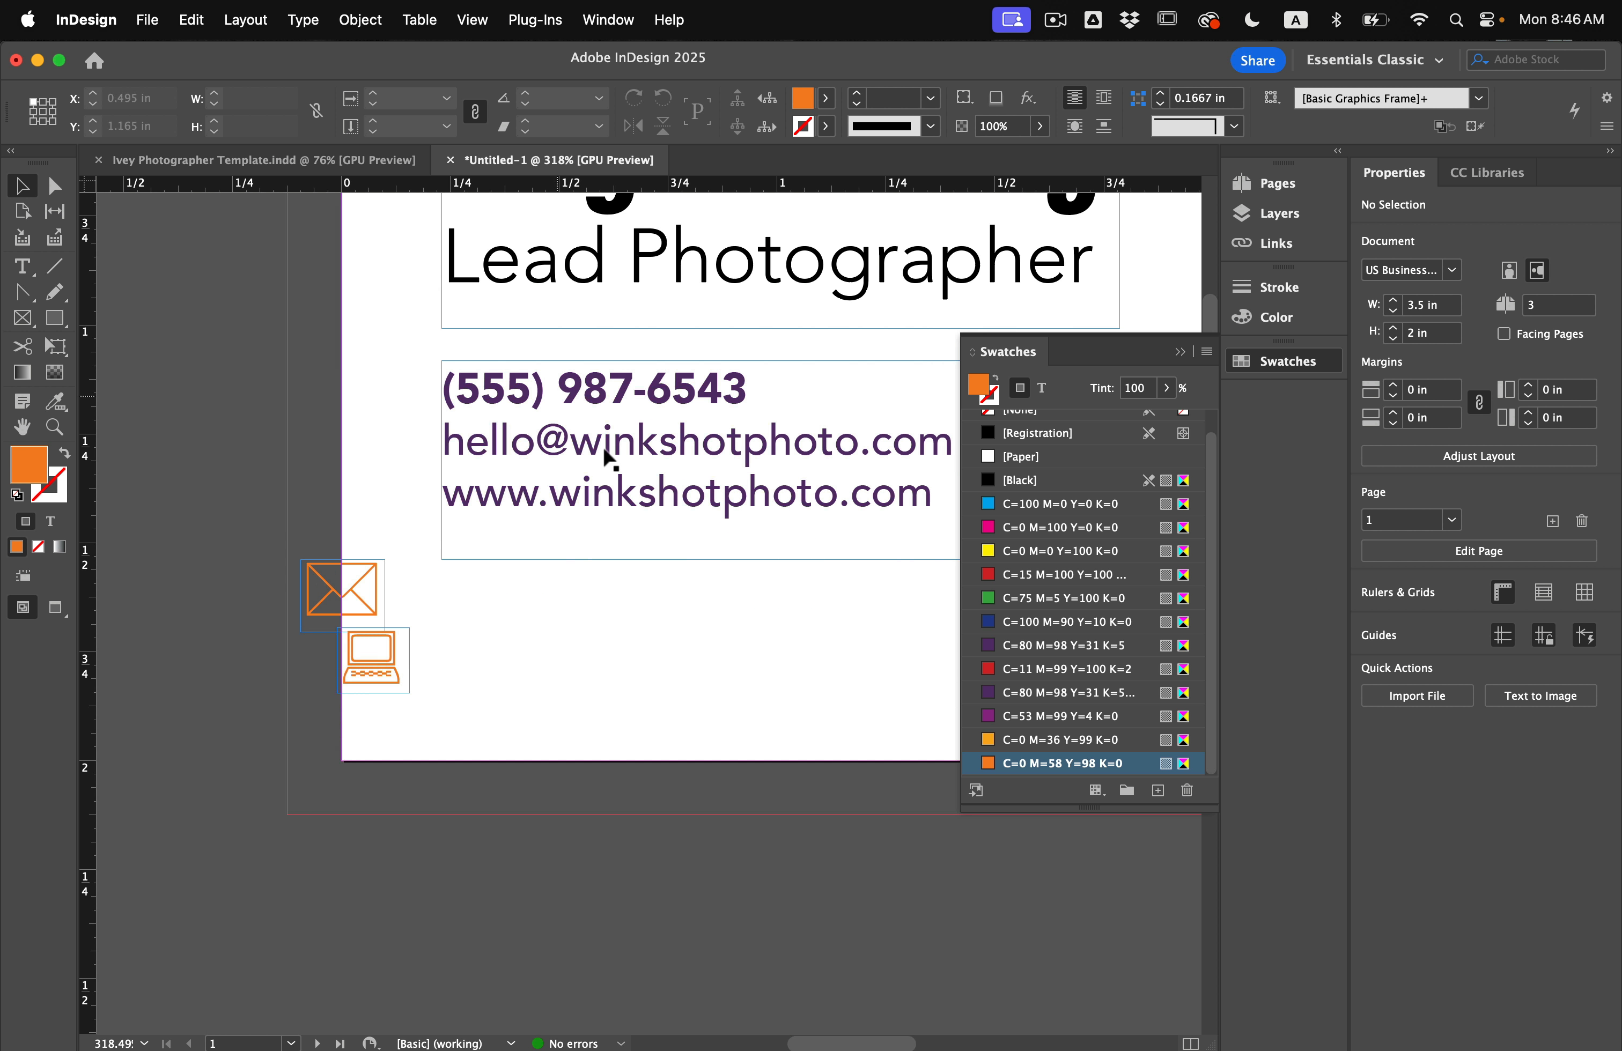
Extend the contact text frame downward and set its leading to 13 pt.
left_click(648, 493)
left_click_drag(844, 560, 843, 664)
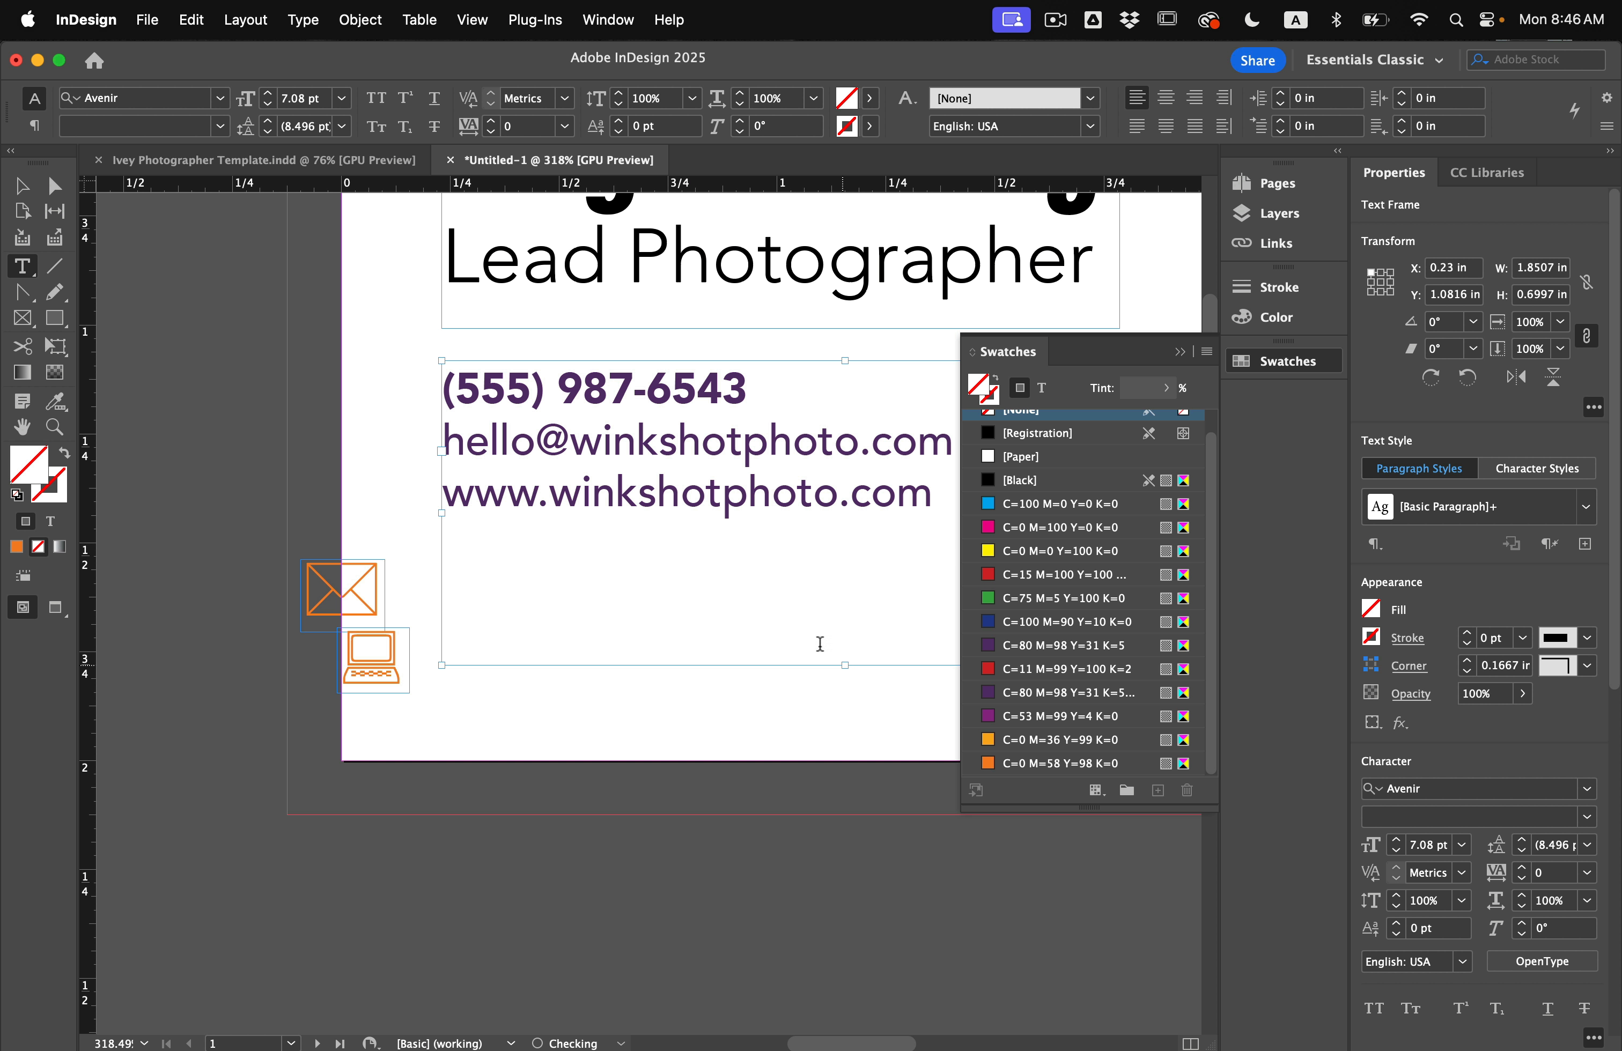
double_click(818, 644)
key("super+a")
left_click(270, 122)
left_click(271, 122)
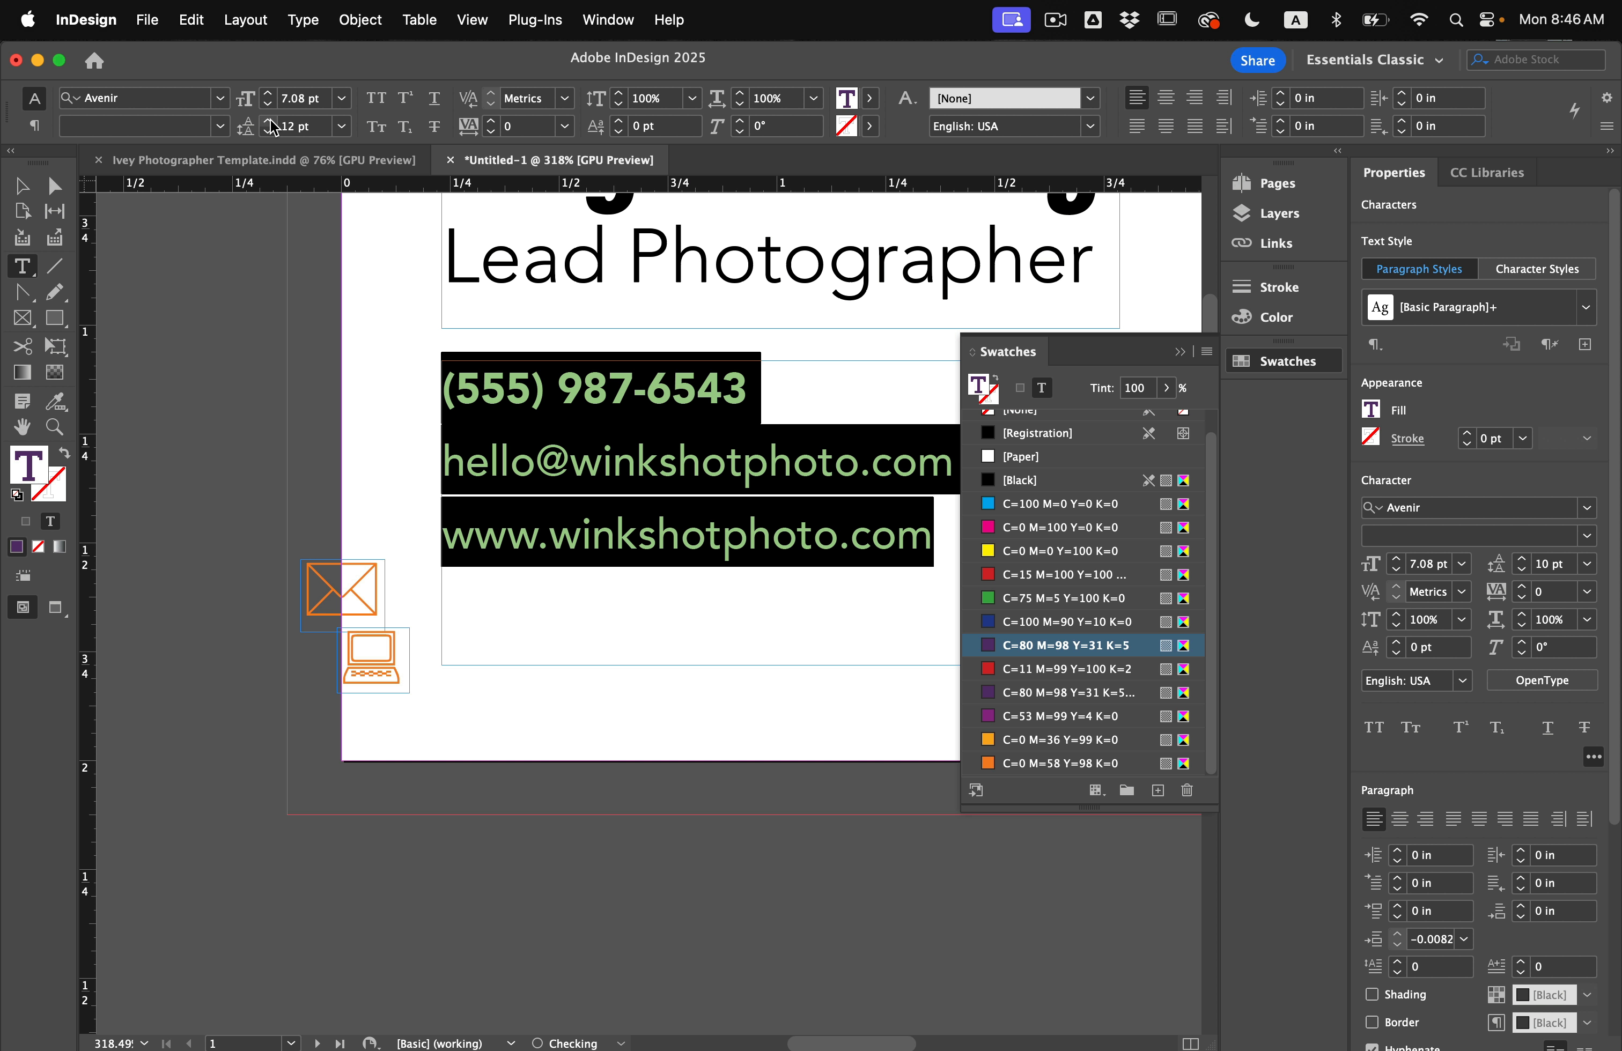
left_click(270, 122)
left_click(23, 186)
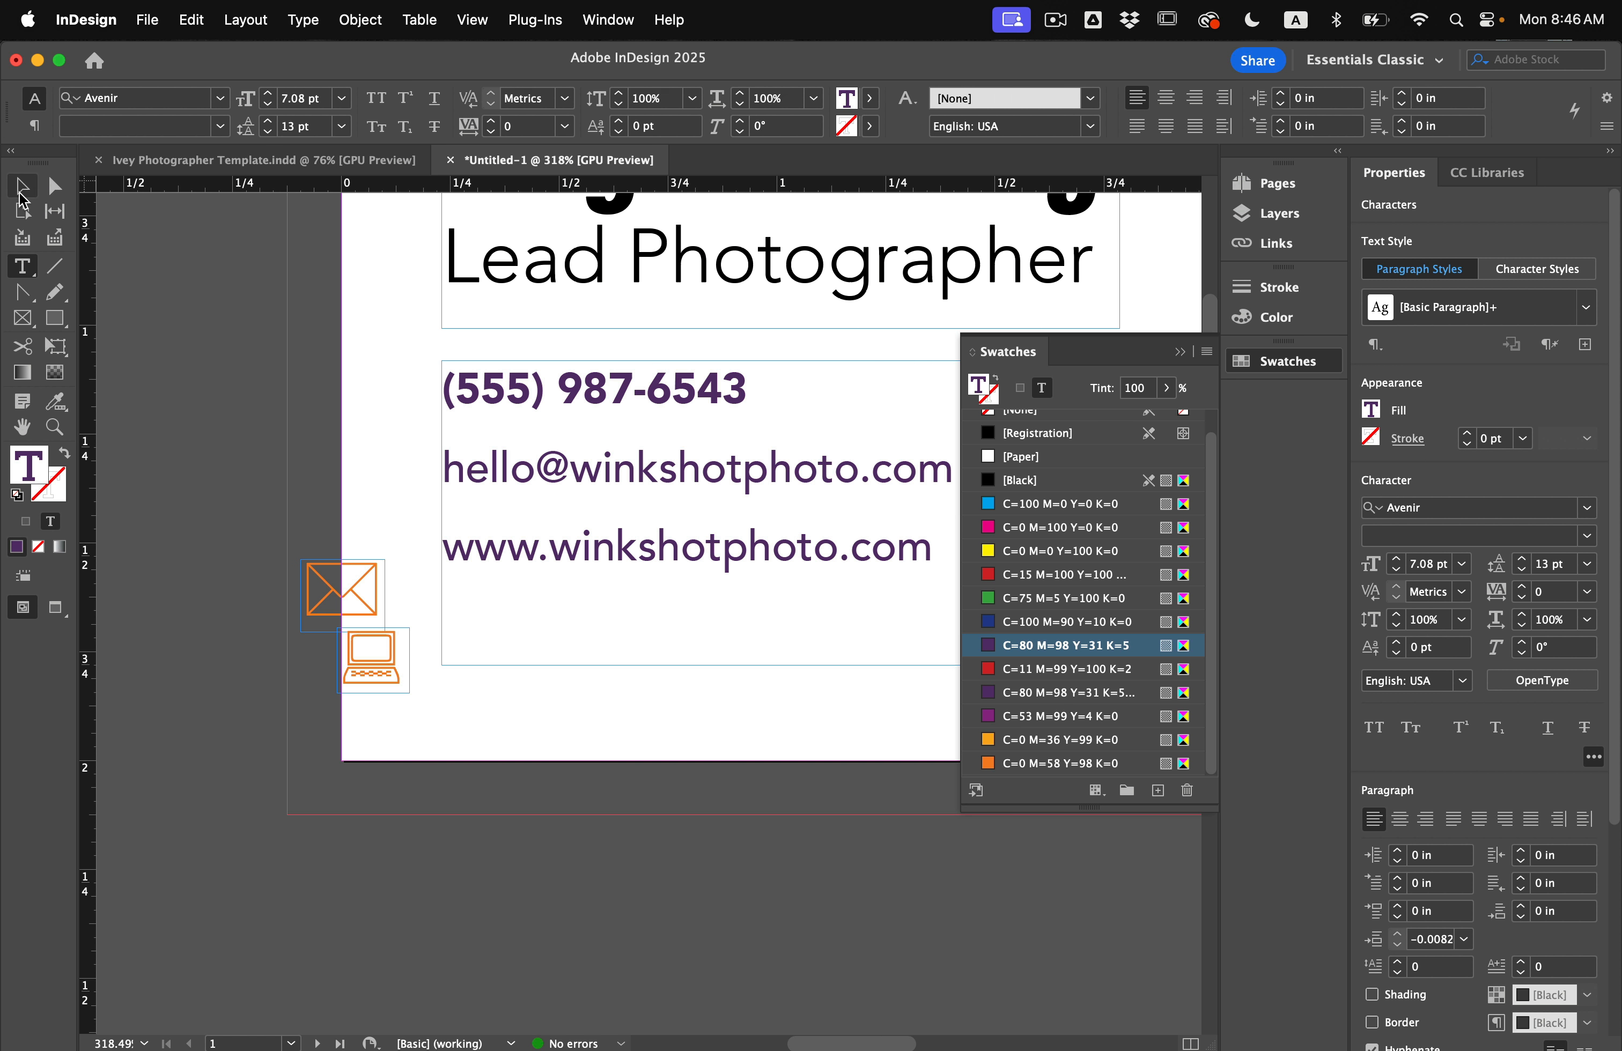
left_click(198, 327)
Move the envelope and laptop icons up beside their contact lines.
left_click_drag(368, 593, 409, 401)
left_click_drag(398, 633, 418, 548)
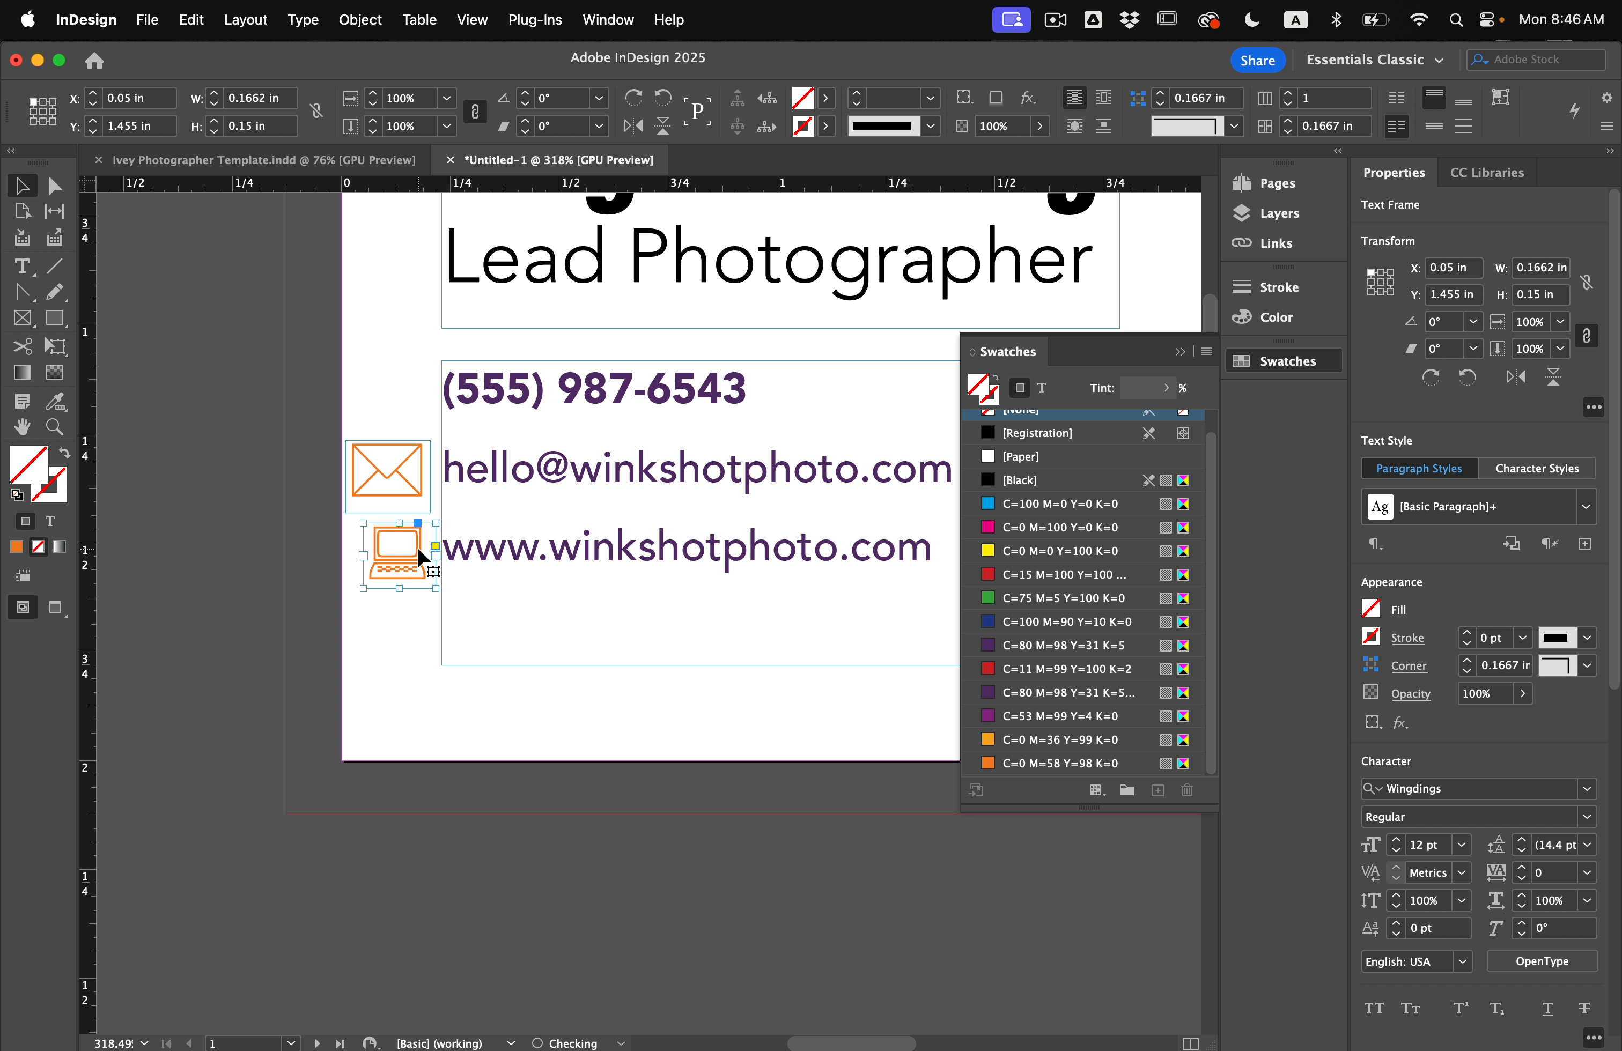
scroll(418, 549, "left", 5)
scroll(418, 549, "down", 4)
scroll(319, 355, "up", 3)
scroll(318, 355, "right", 1)
left_click_drag(262, 471, 626, 275)
scroll(488, 310, "up", 3)
scroll(488, 309, "right", 3)
Shrink the envelope icon frame slightly.
left_click(448, 456)
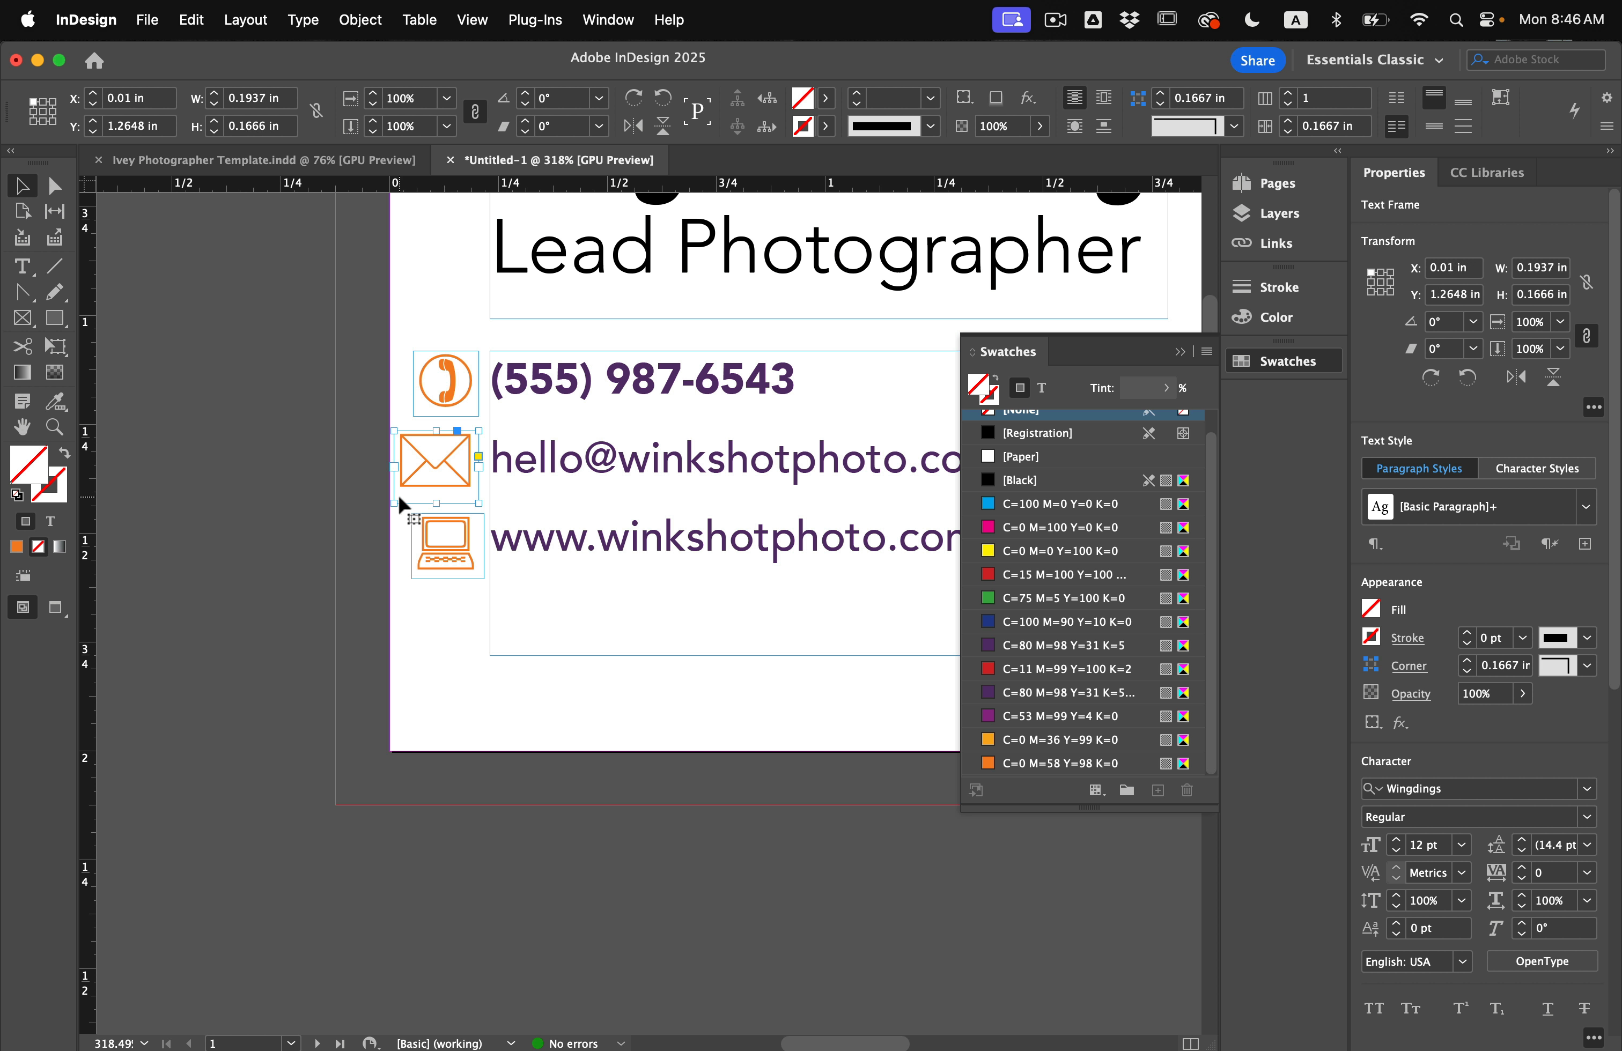
left_click_drag(394, 505, 408, 491)
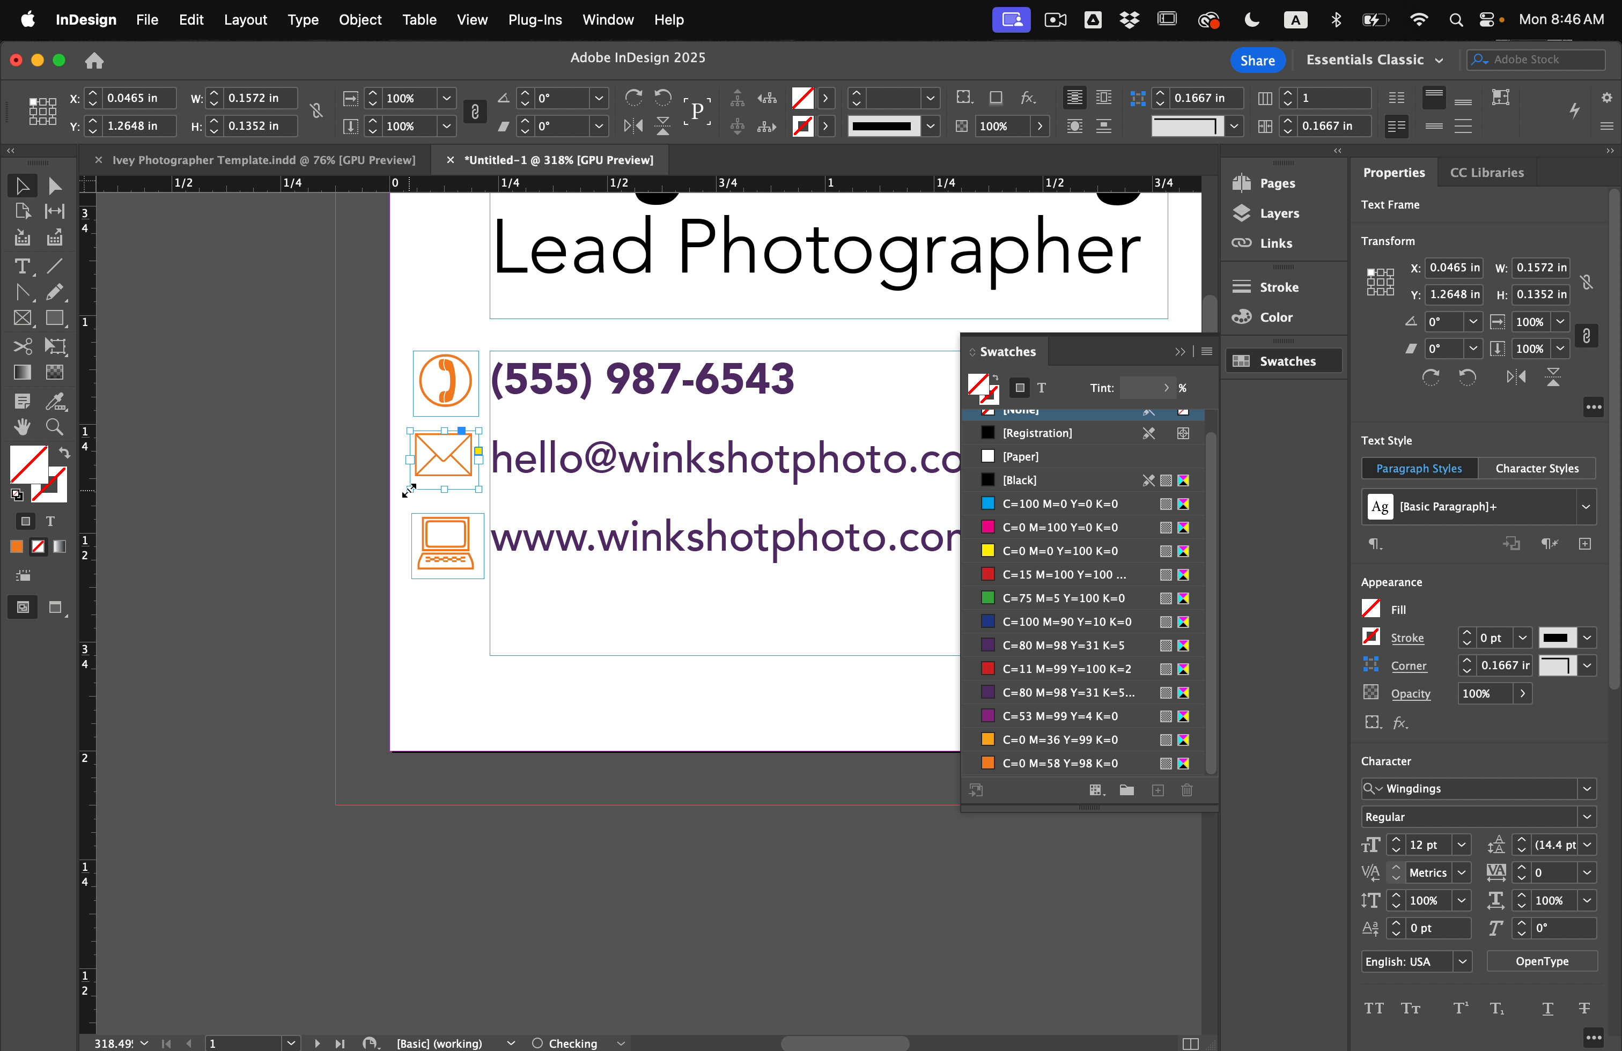
left_click(355, 459)
scroll(355, 459, "up", 3)
scroll(355, 458, "right", 3)
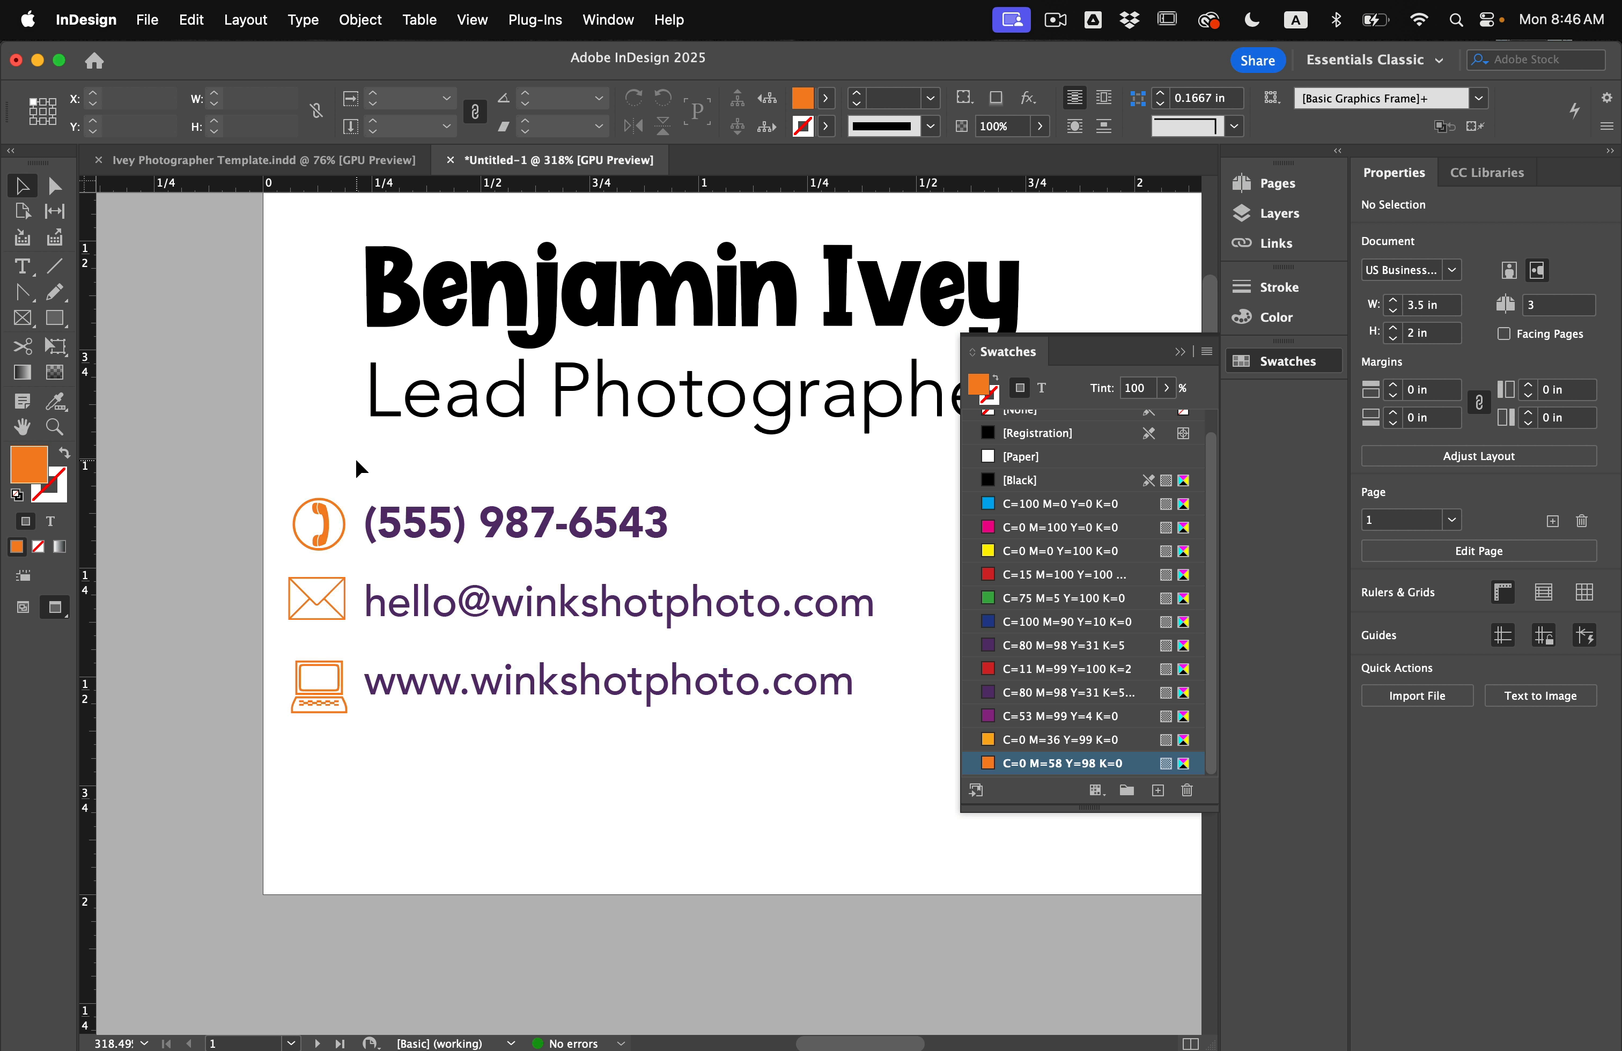
left_click(317, 672)
left_click(256, 596)
scroll(256, 595, "down", 5)
scroll(256, 595, "right", 4)
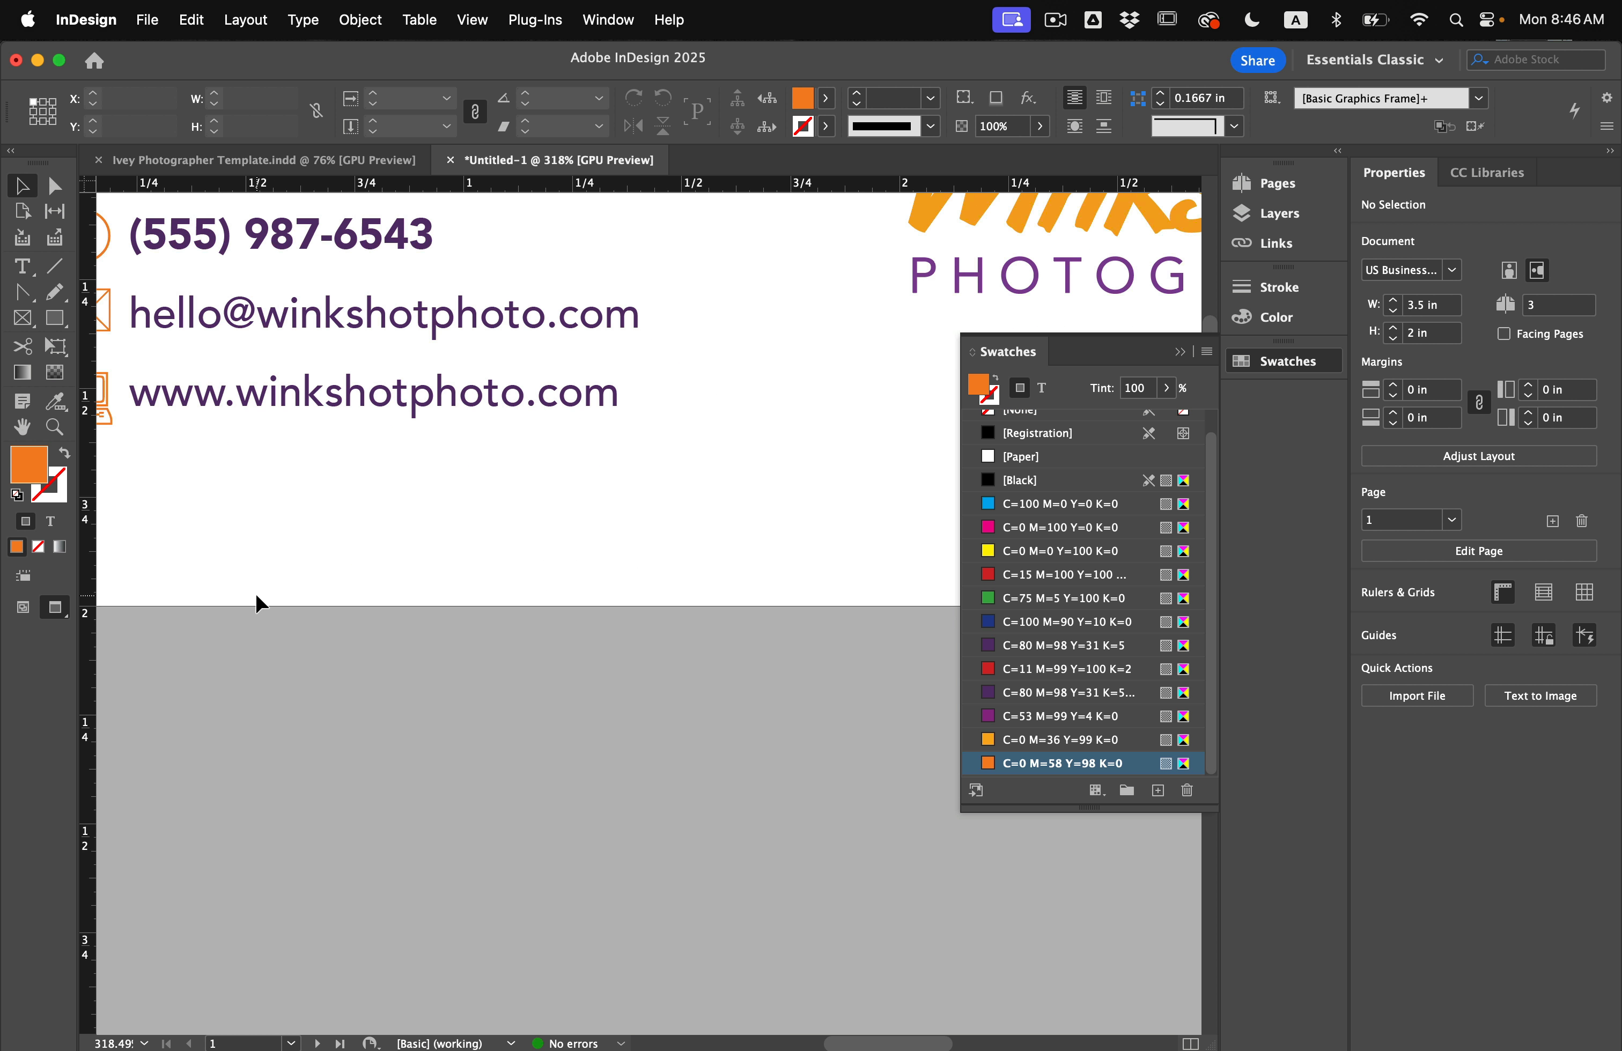
scroll(256, 595, "up", 3)
scroll(256, 596, "left", 3)
Nudge the contact text and all three icons together to the right.
left_click_drag(181, 383, 341, 596)
key("shift+Right")
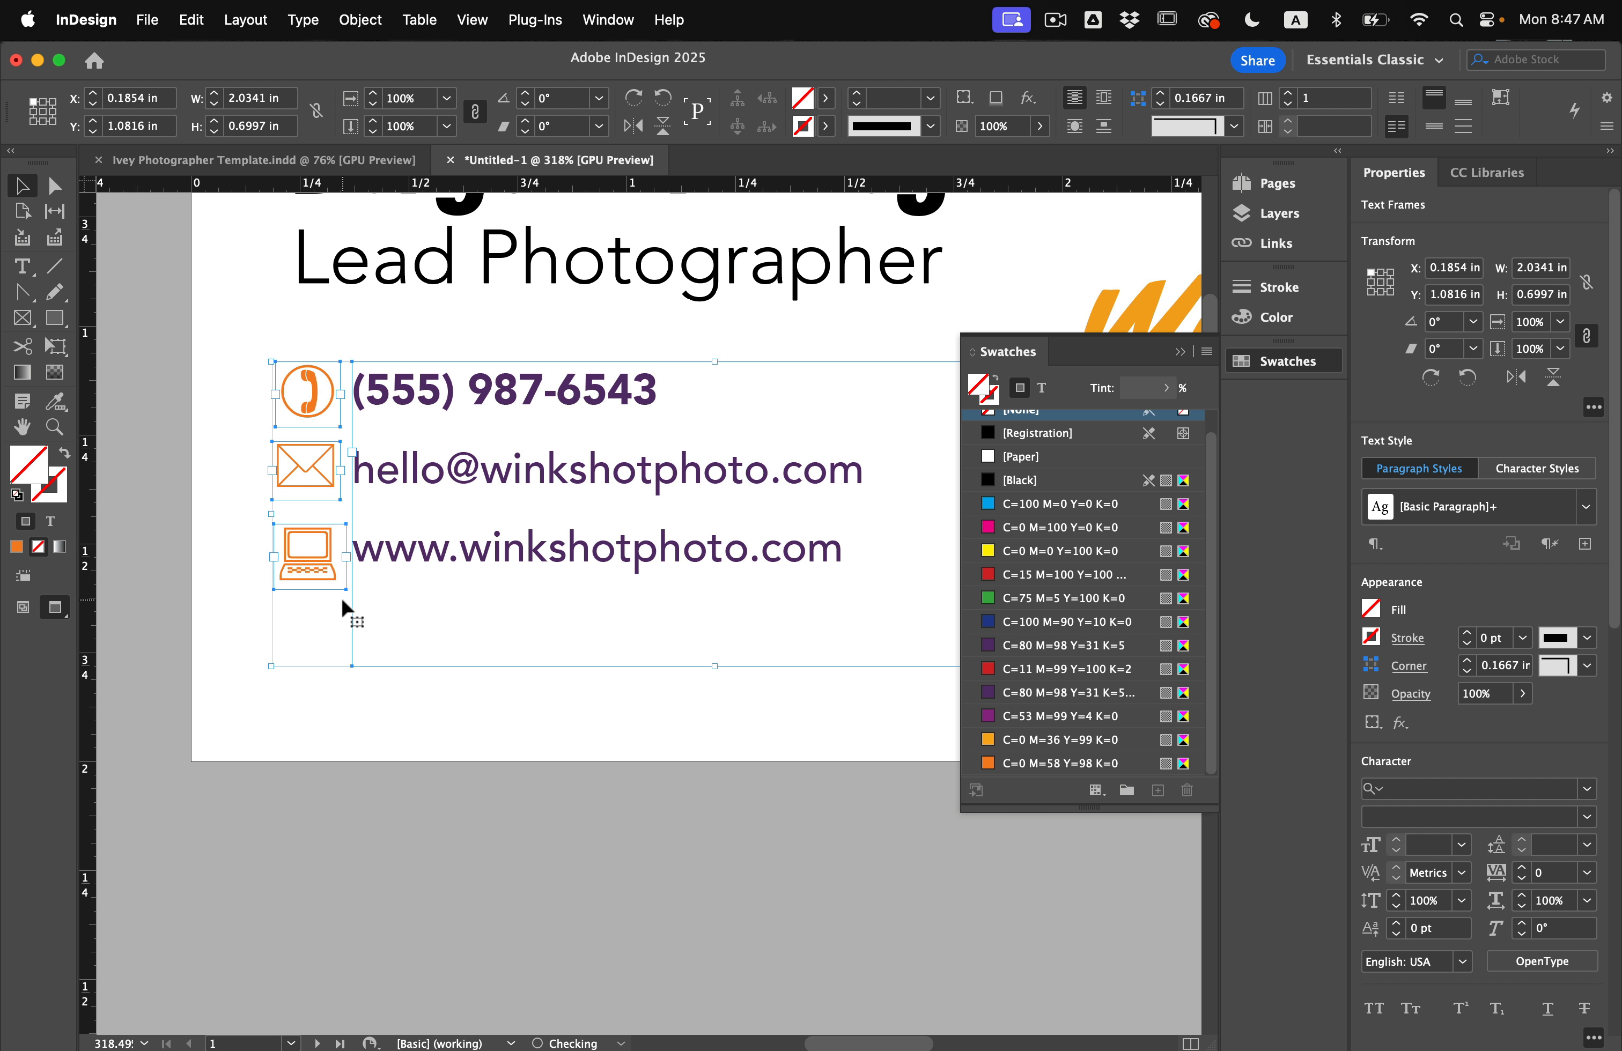
left_click(254, 506)
scroll(255, 506, "down", 3)
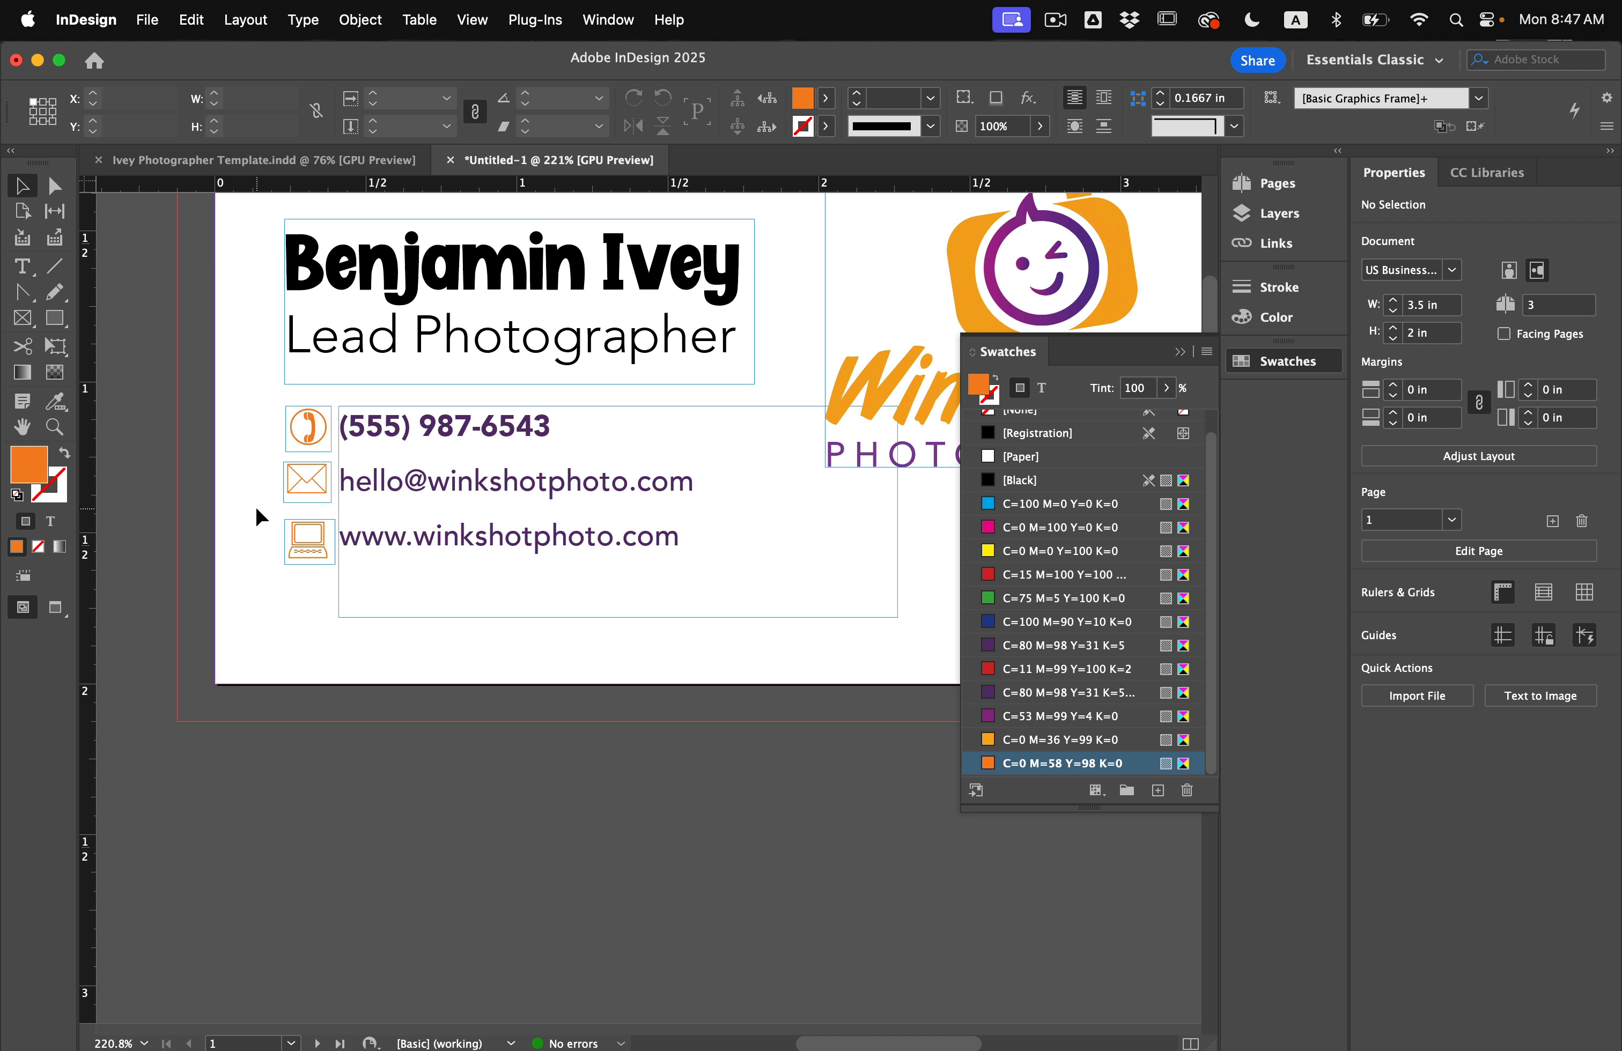
Link the margins in Margins and Columns and set all four to 0.125 in.
scroll(256, 508, "down", 2)
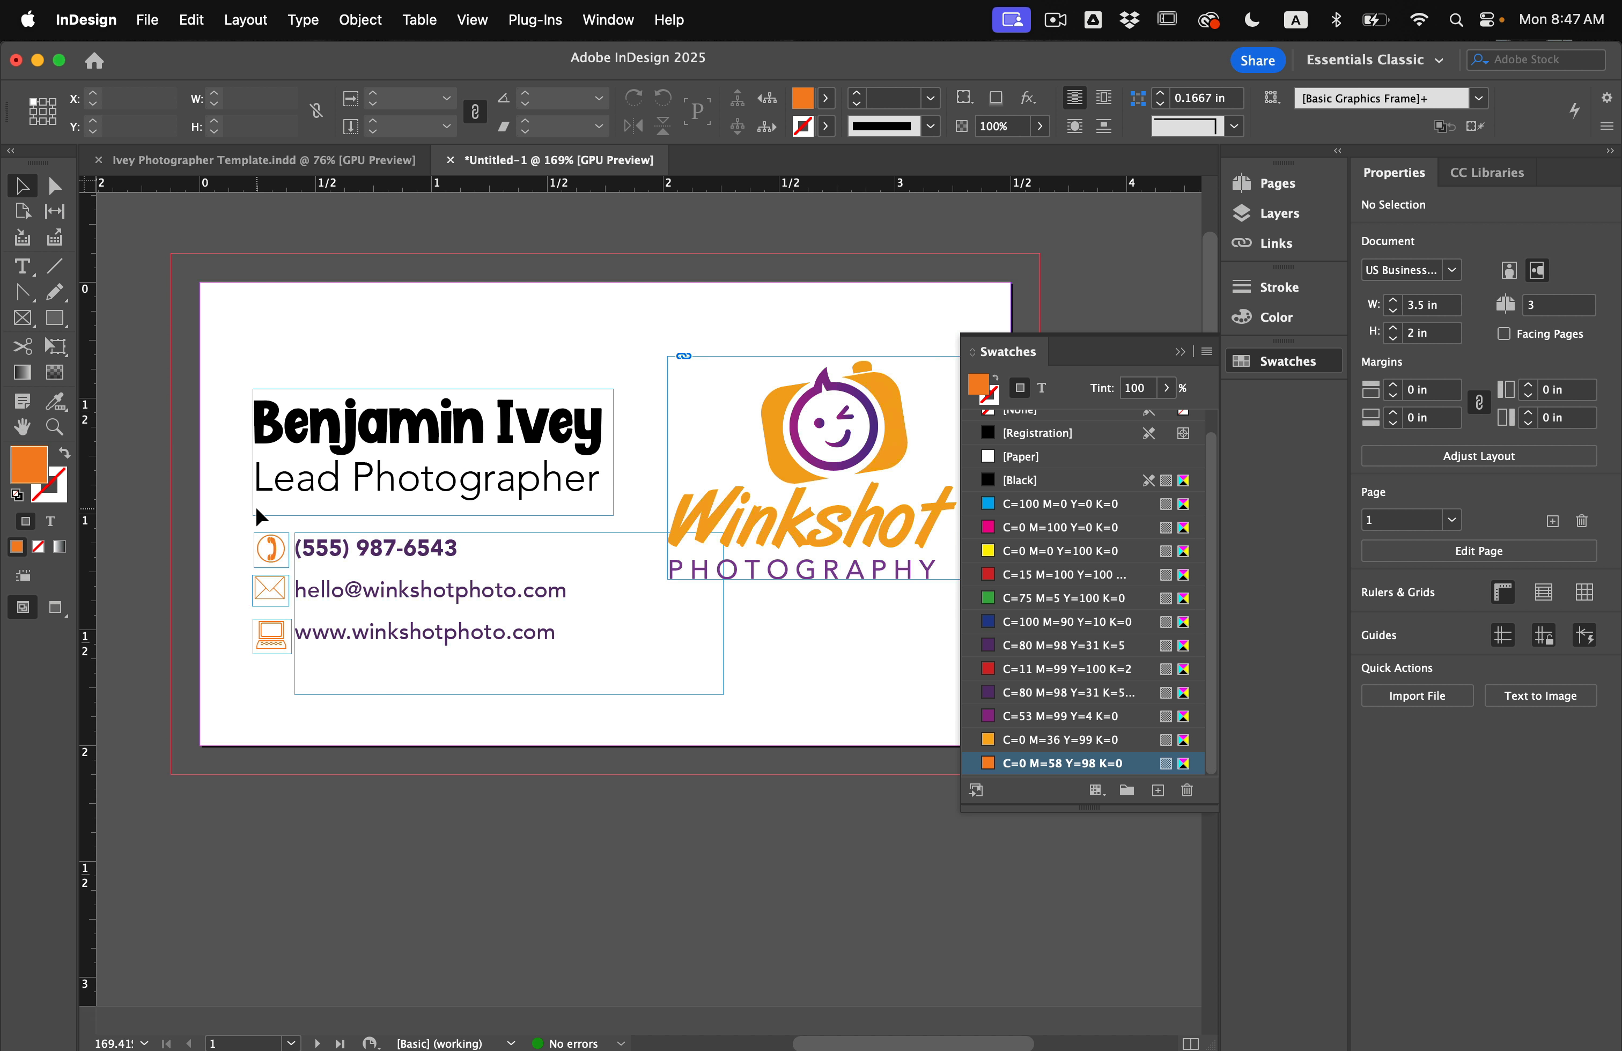
scroll(256, 510, "down", 1)
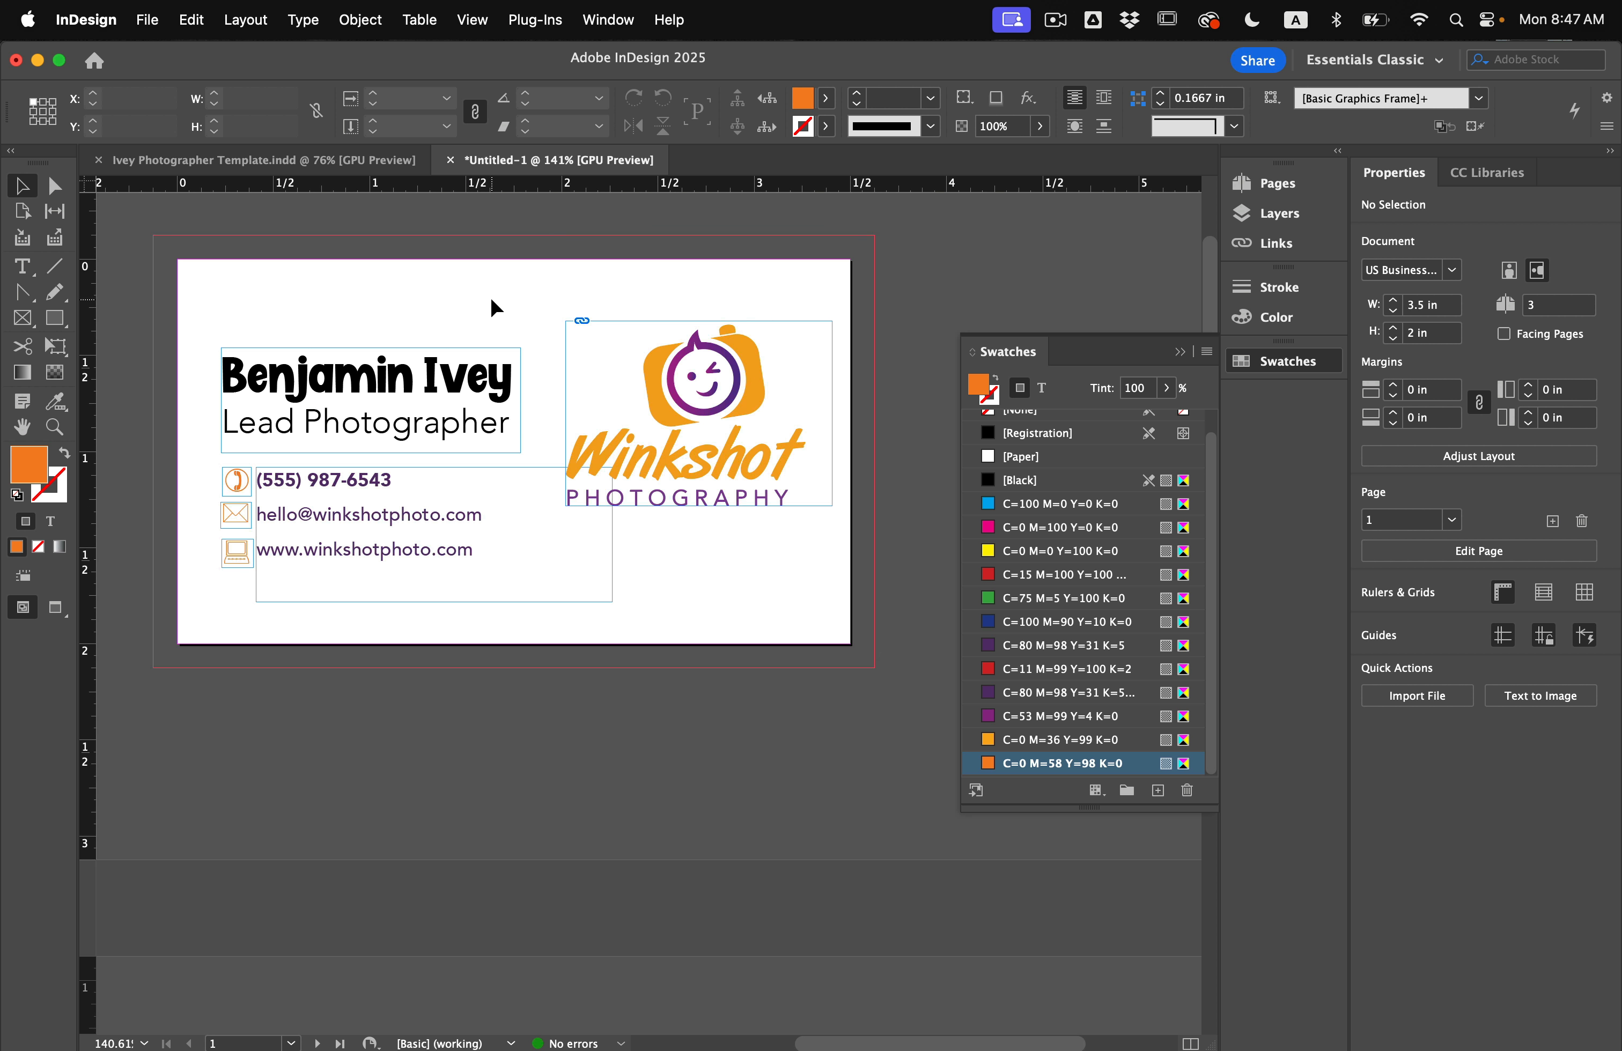
left_click(246, 20)
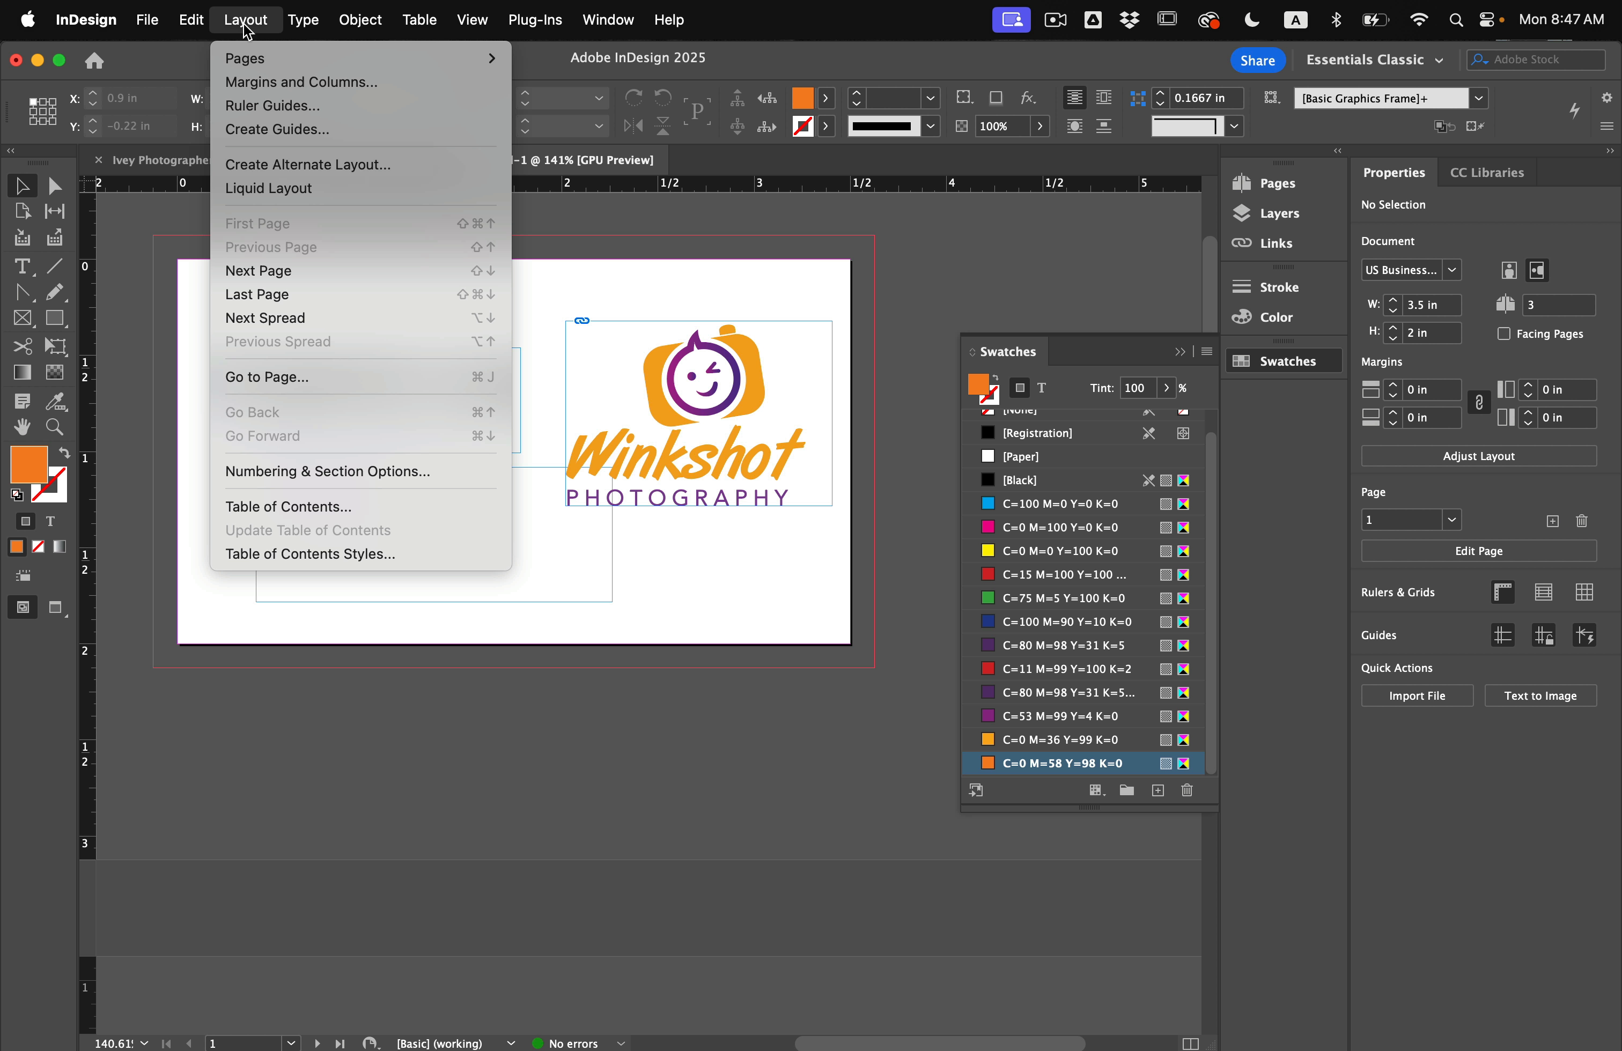
left_click(255, 85)
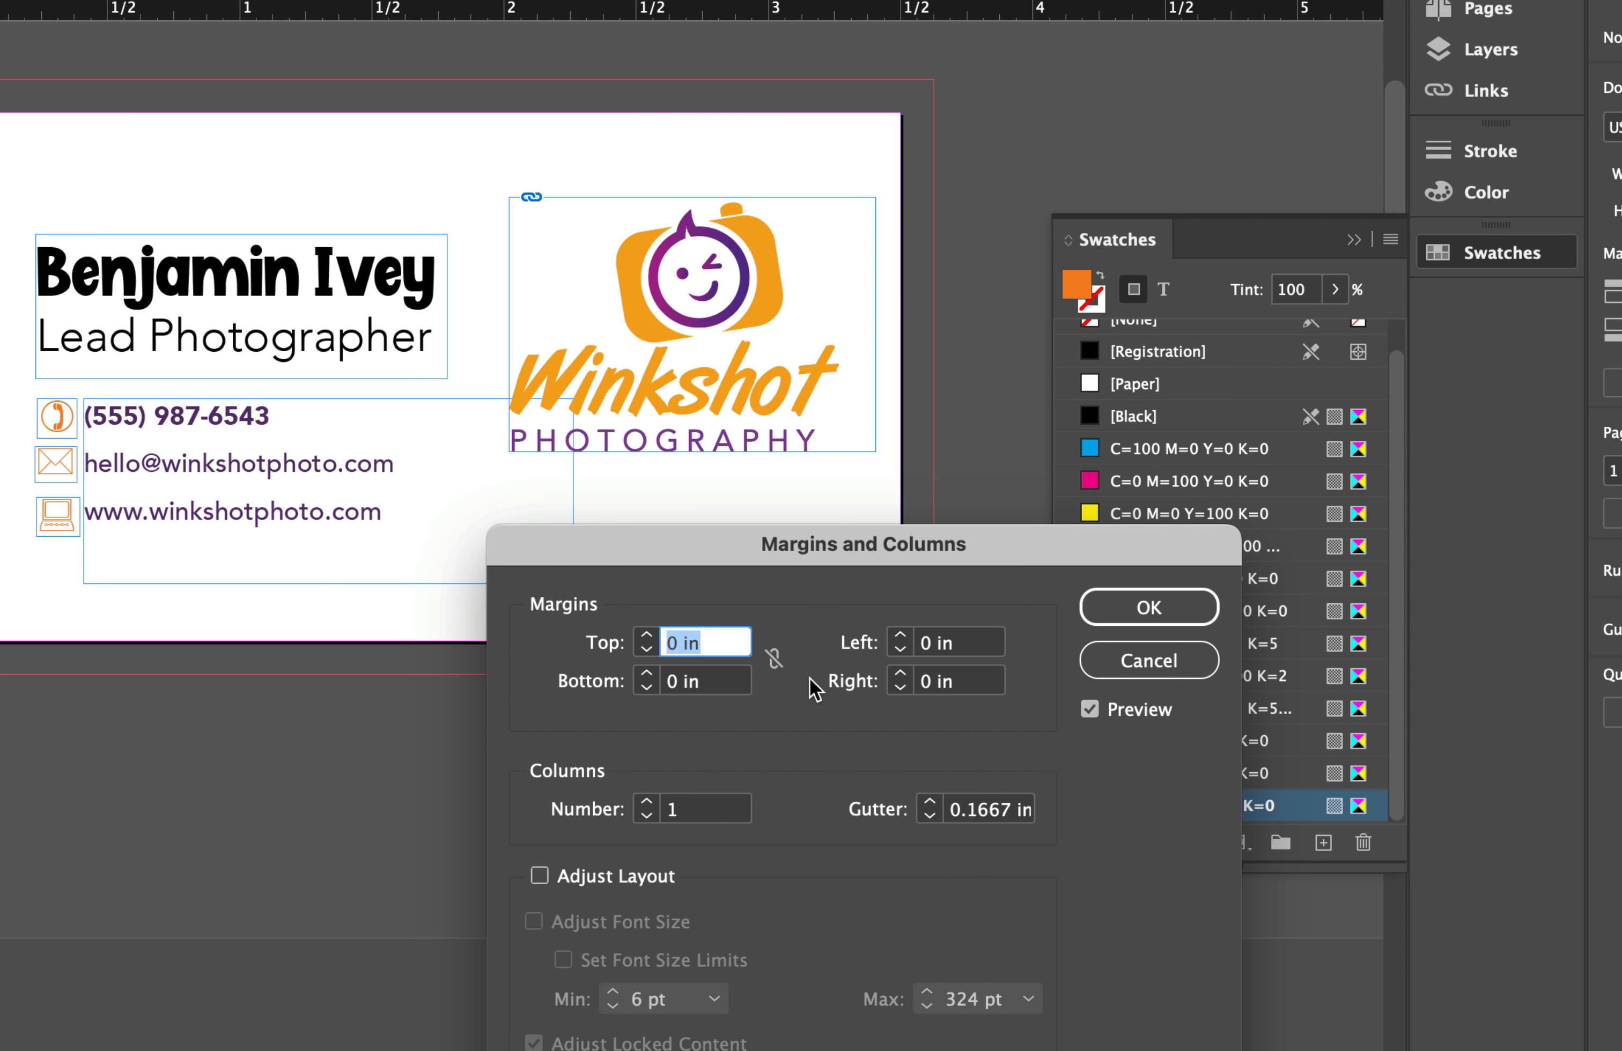
left_click(759, 657)
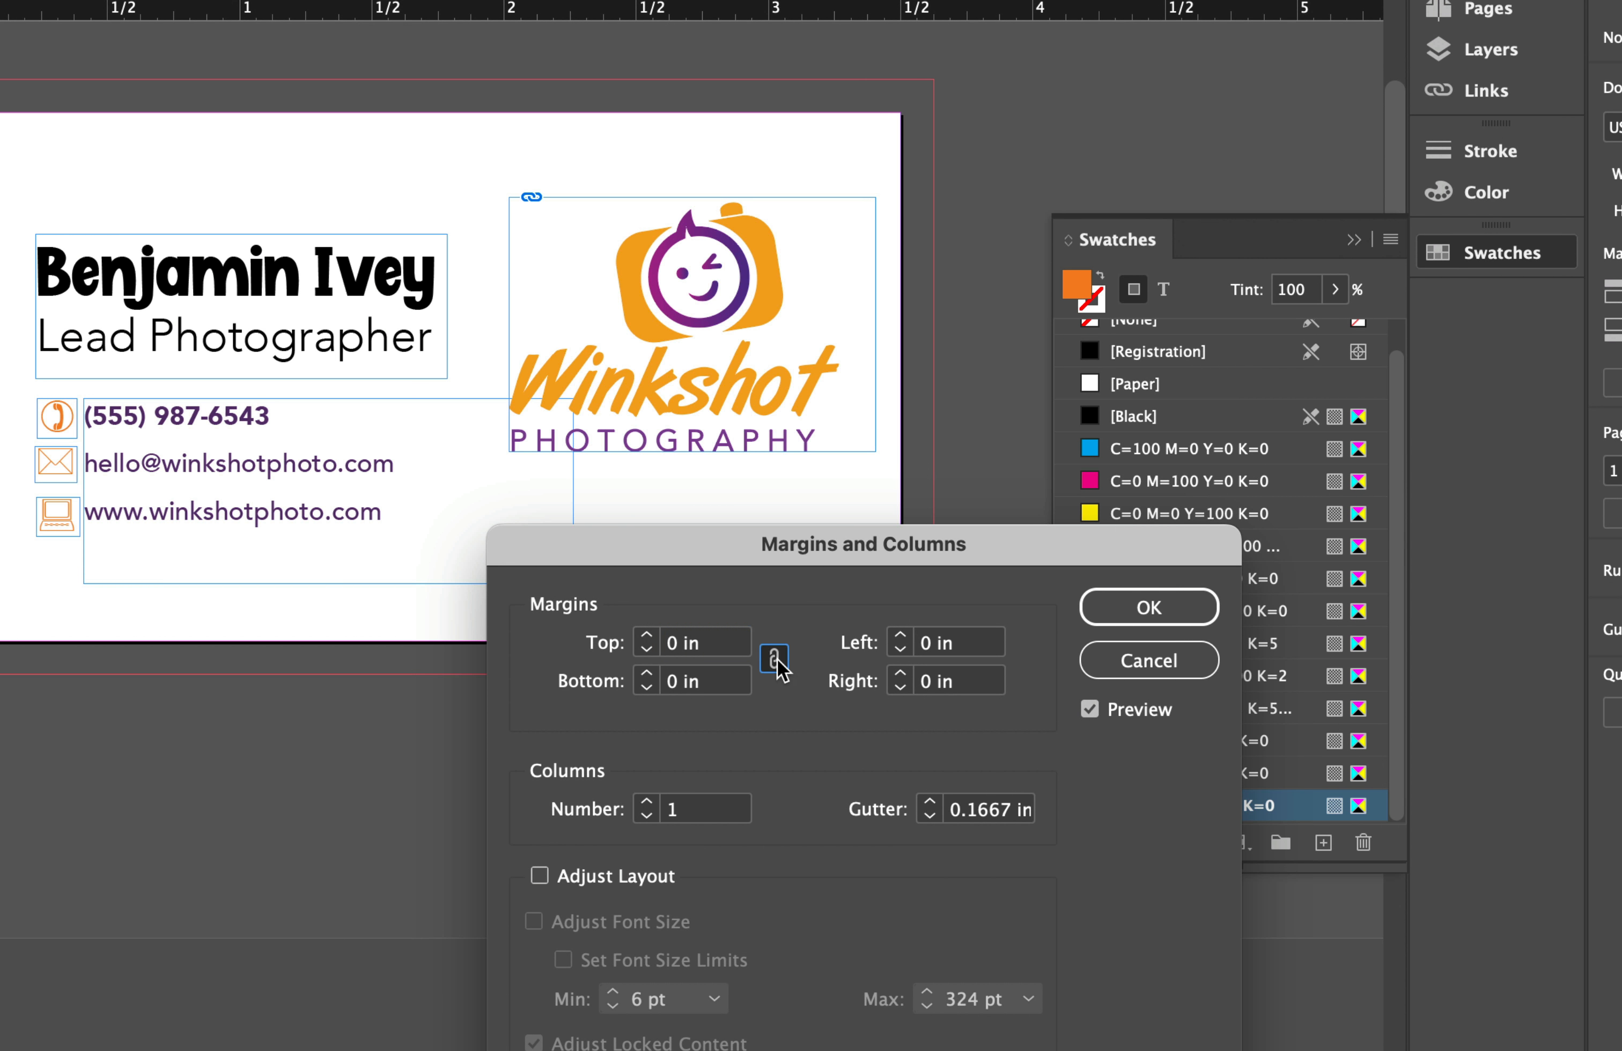
left_click(648, 635)
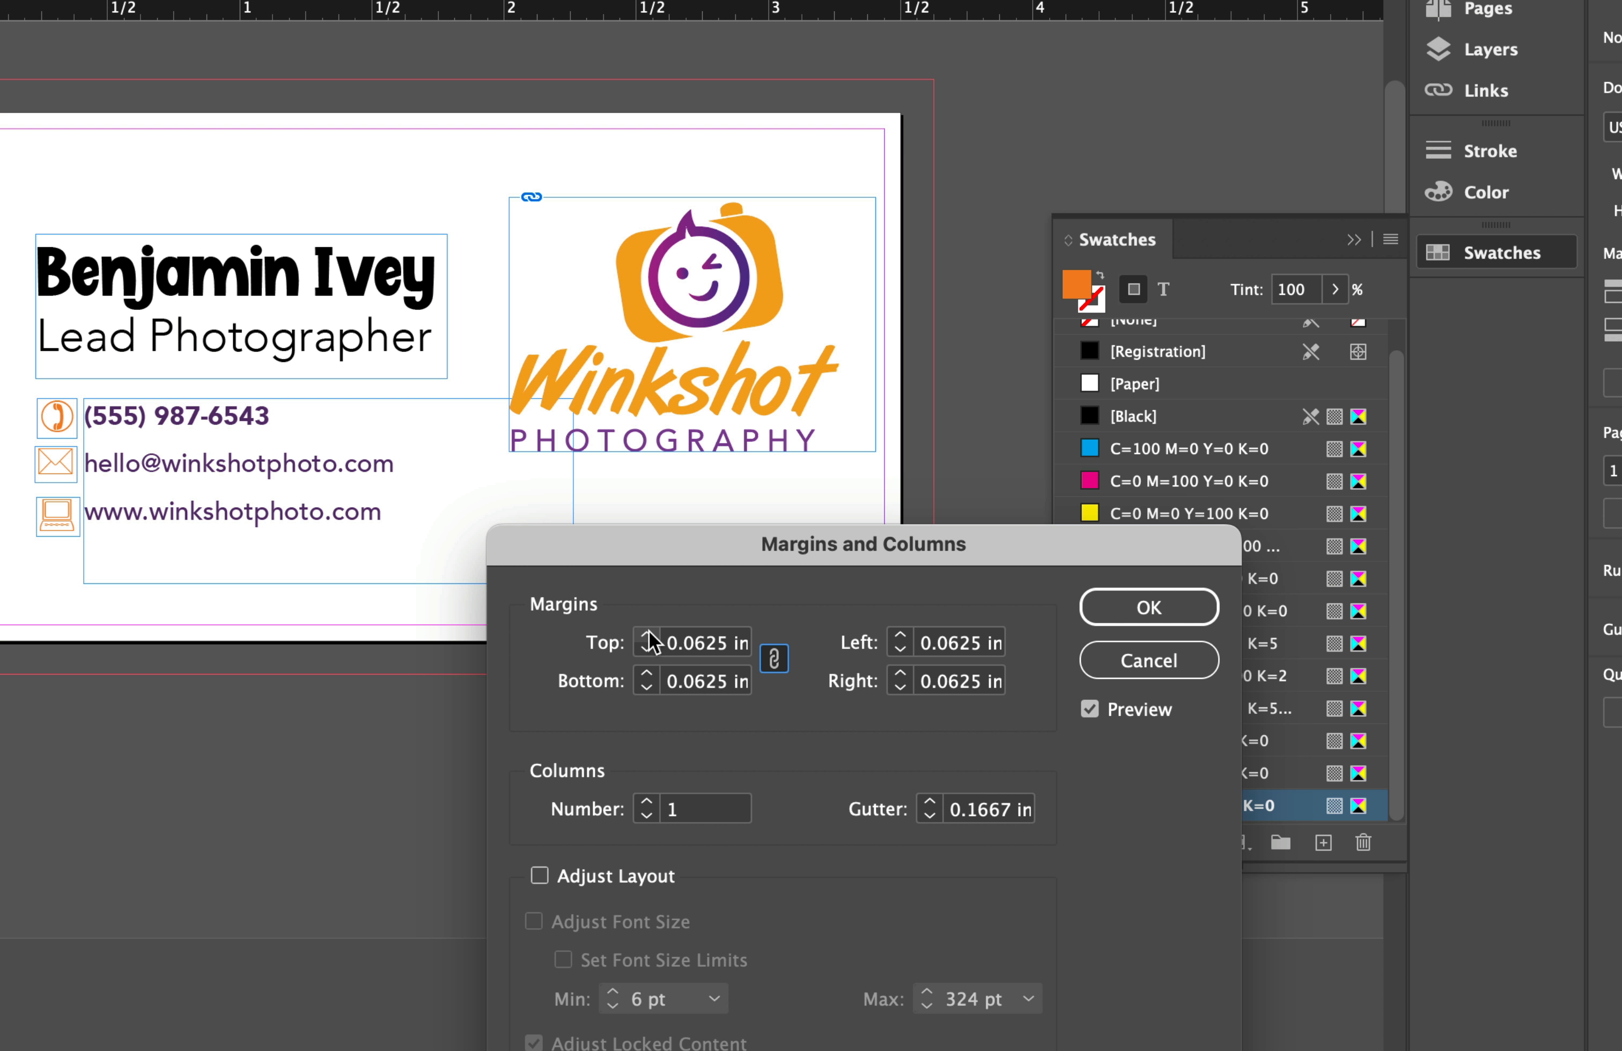
left_click(647, 636)
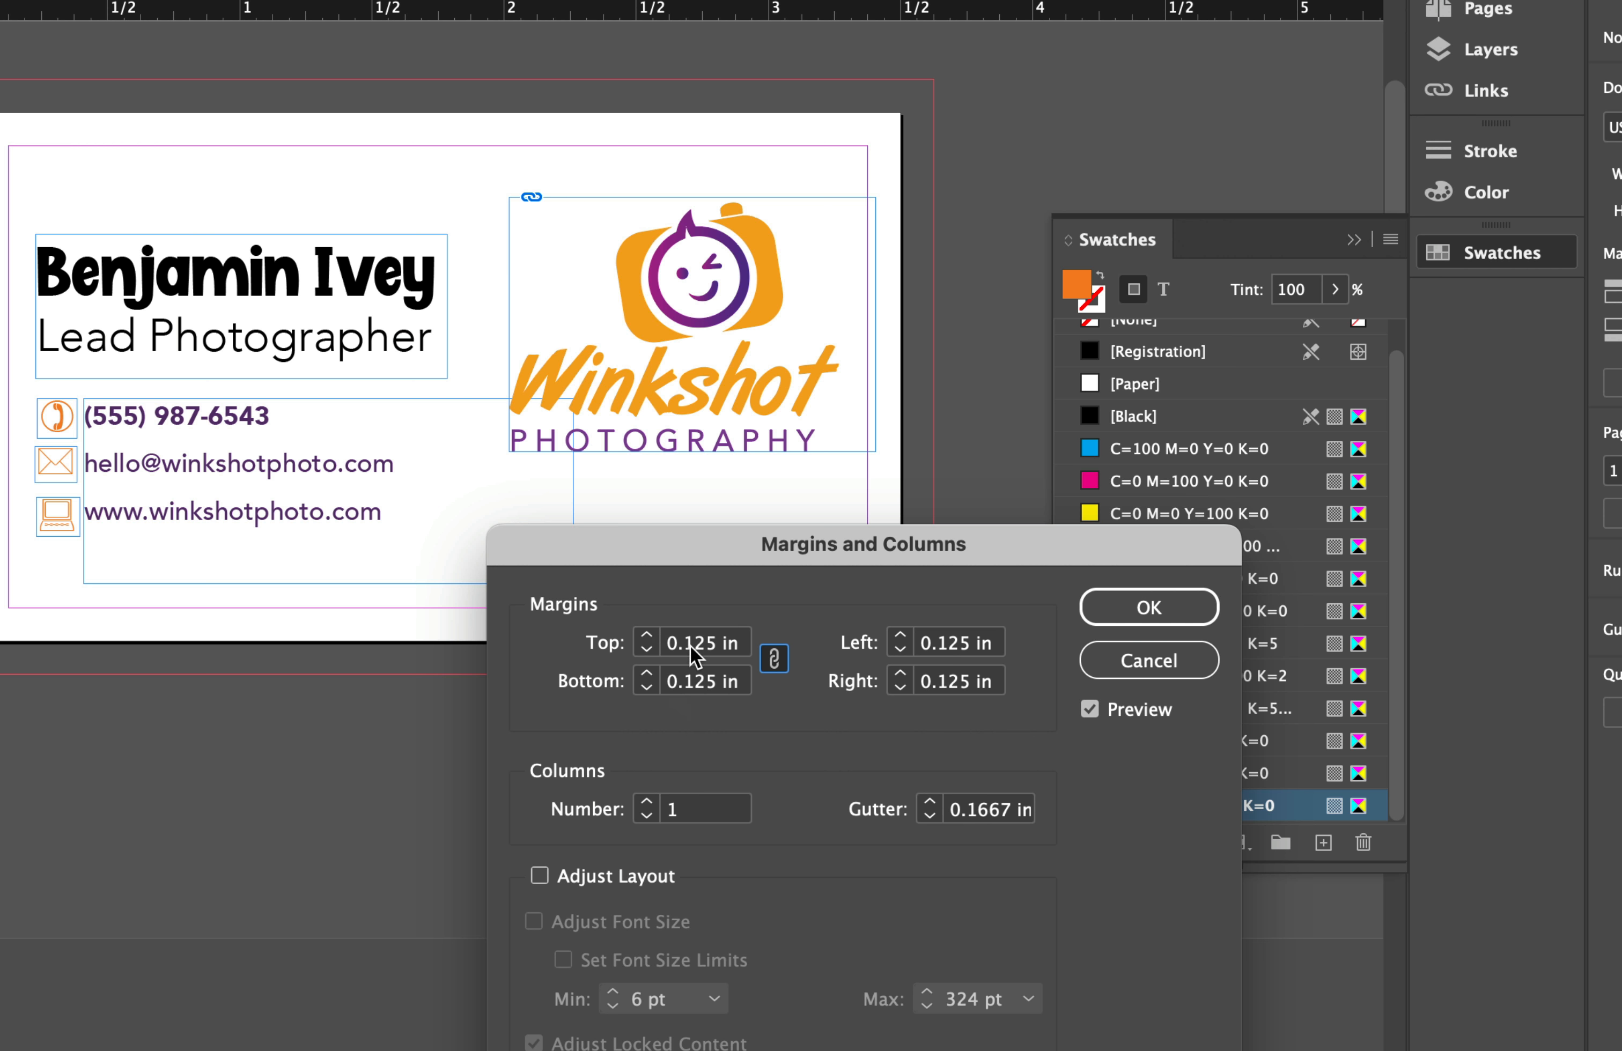
left_click(1149, 607)
scroll(482, 471, "up", 2)
scroll(482, 471, "left", 2)
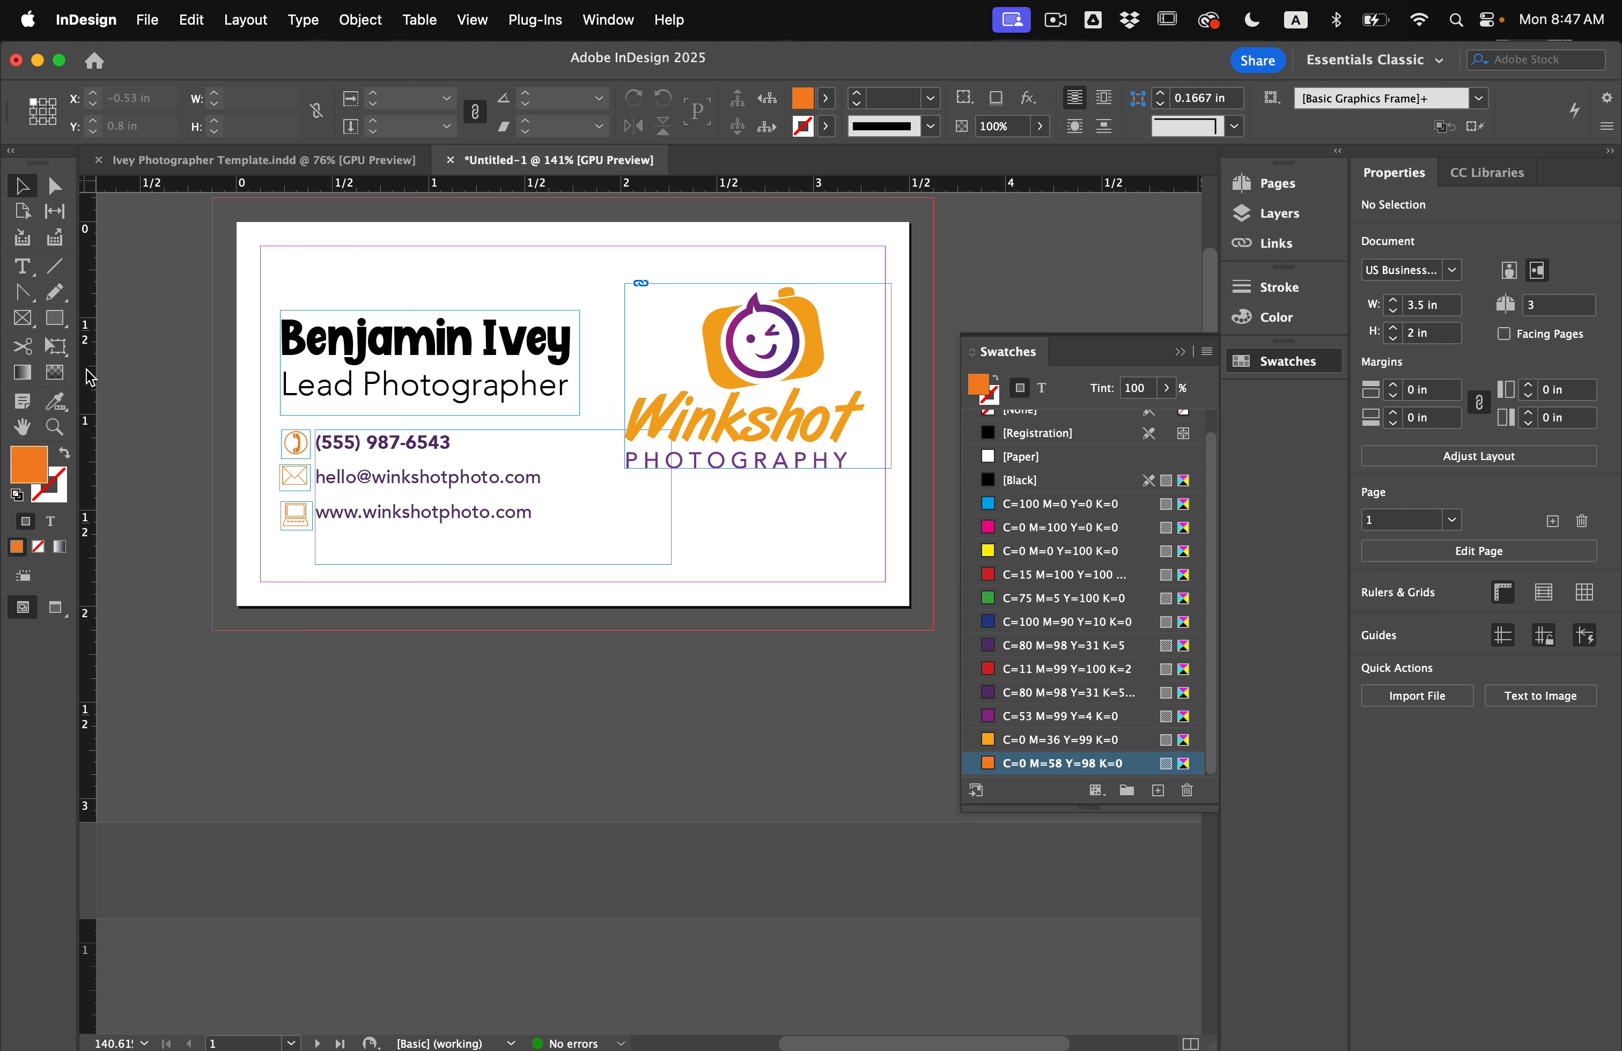
Add a vertical guide at X 0.2306 in for the icons' left edges.
left_click_drag(89, 377, 279, 404)
scroll(279, 404, "up", 5)
scroll(280, 408, "up", 1)
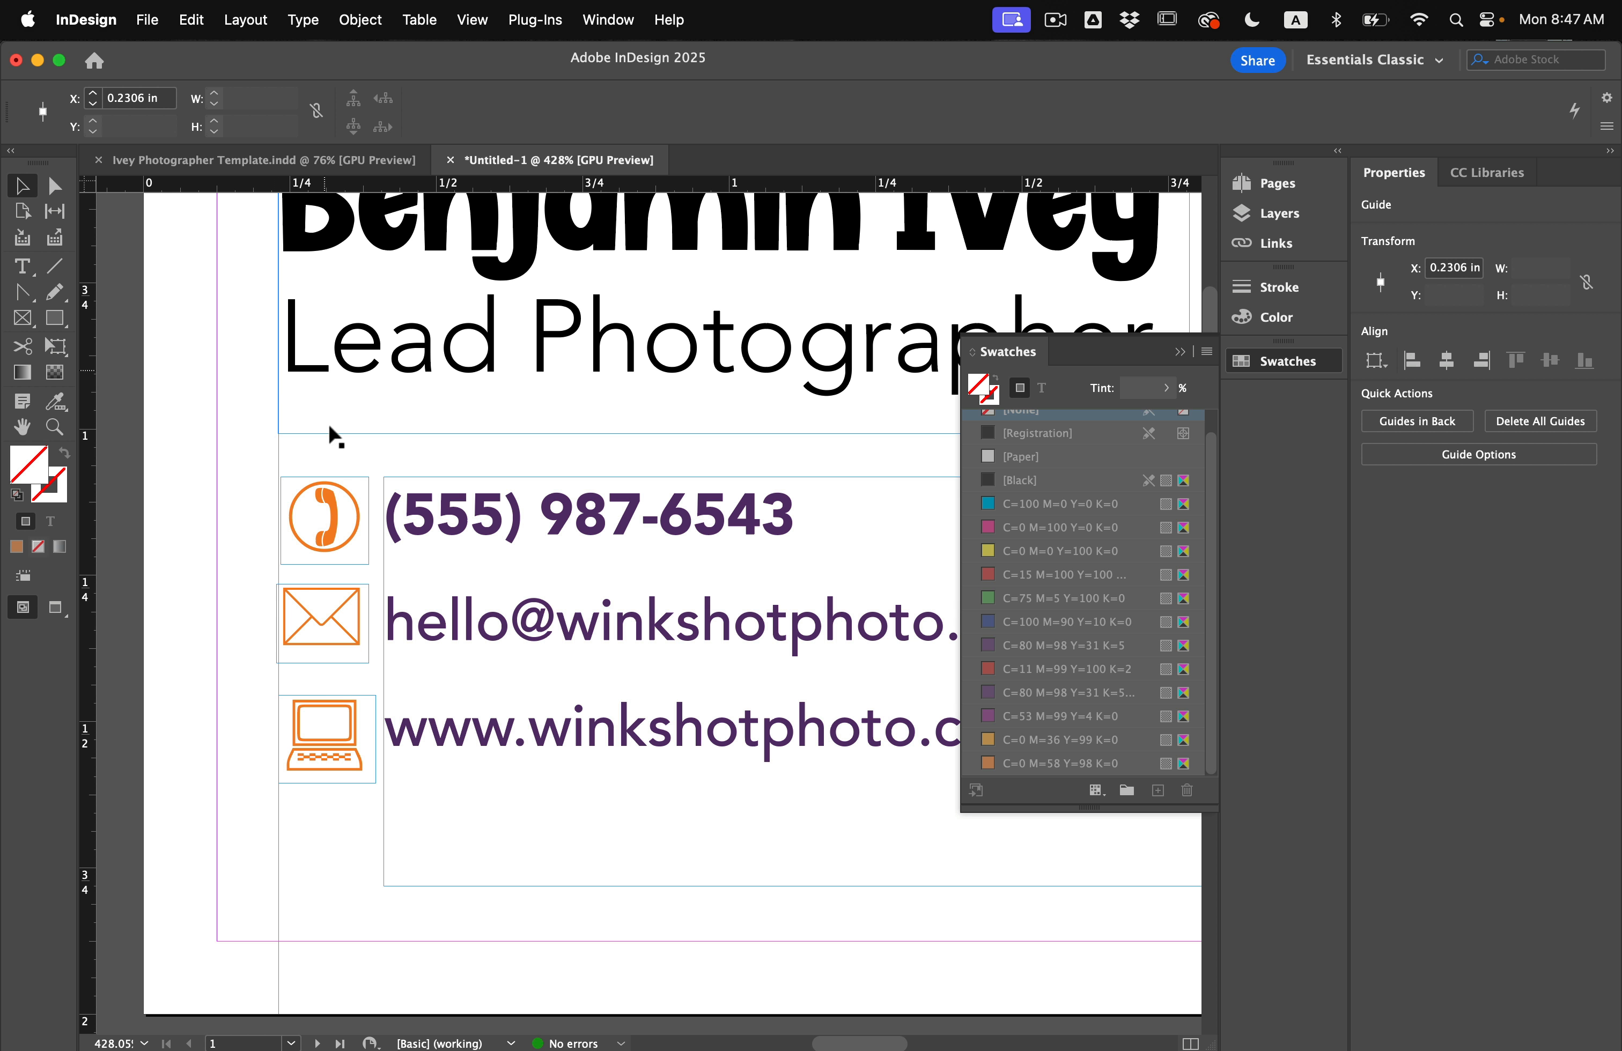
Enlarge the laptop icon frame to about 0.19 × 0.17 in, meeting the guide.
left_click(295, 759)
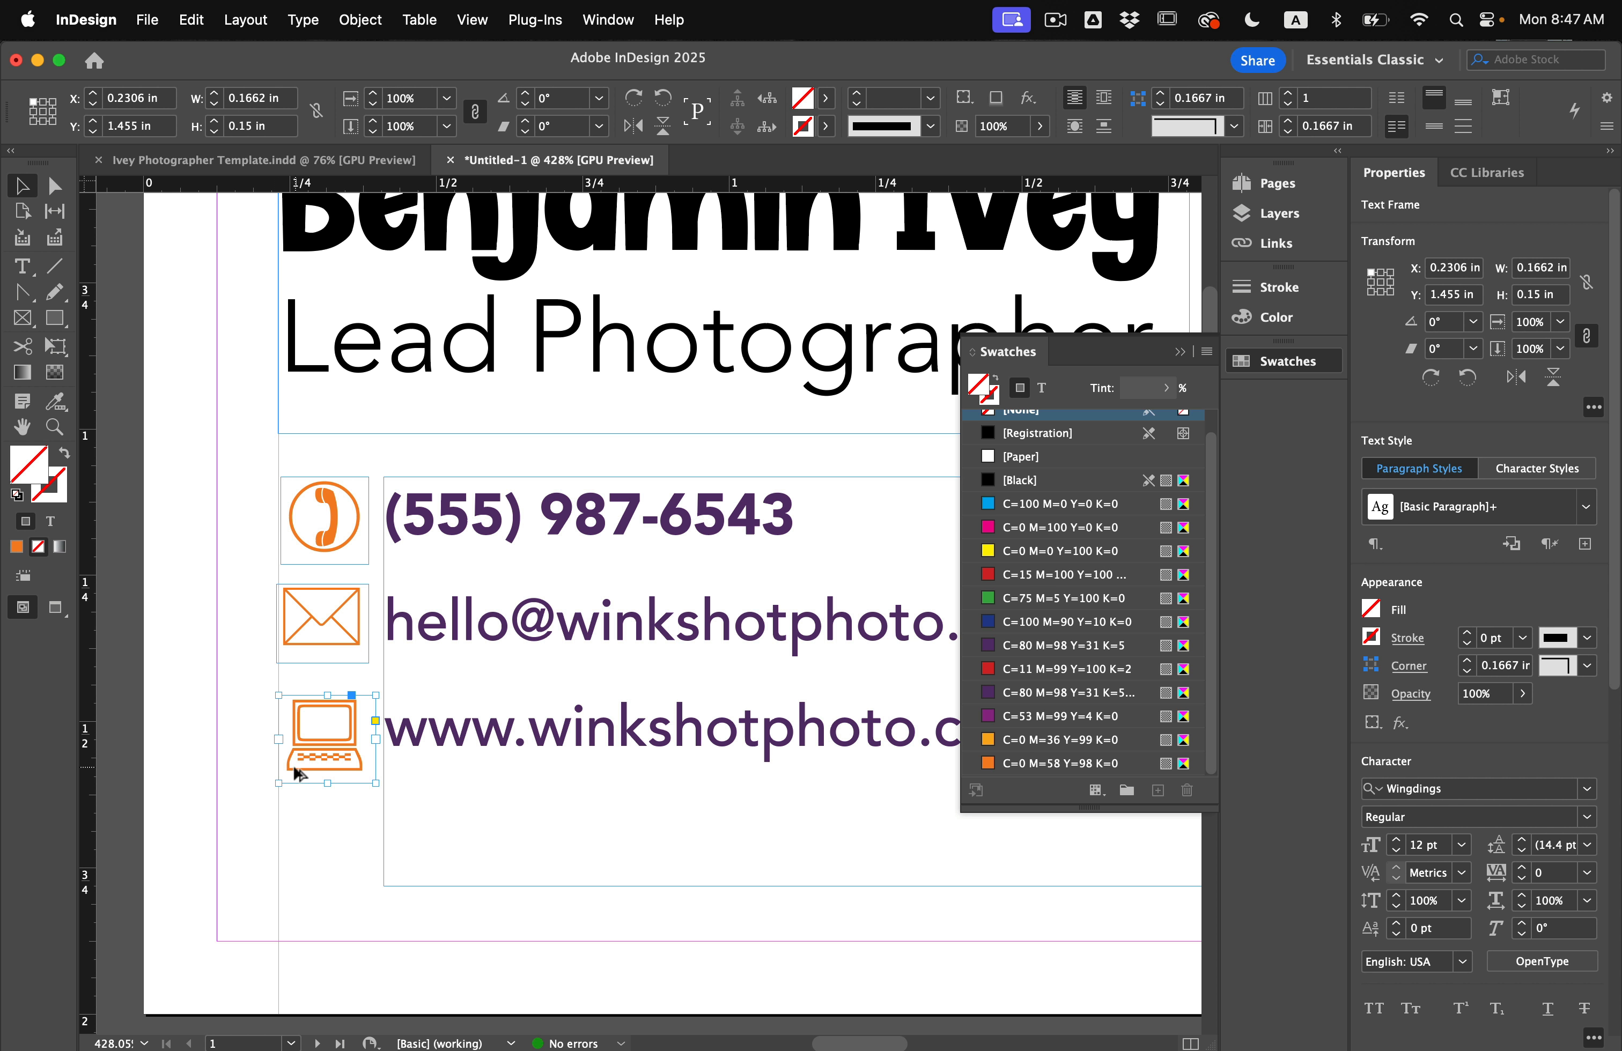
left_click_drag(280, 784, 275, 792)
left_click(228, 746)
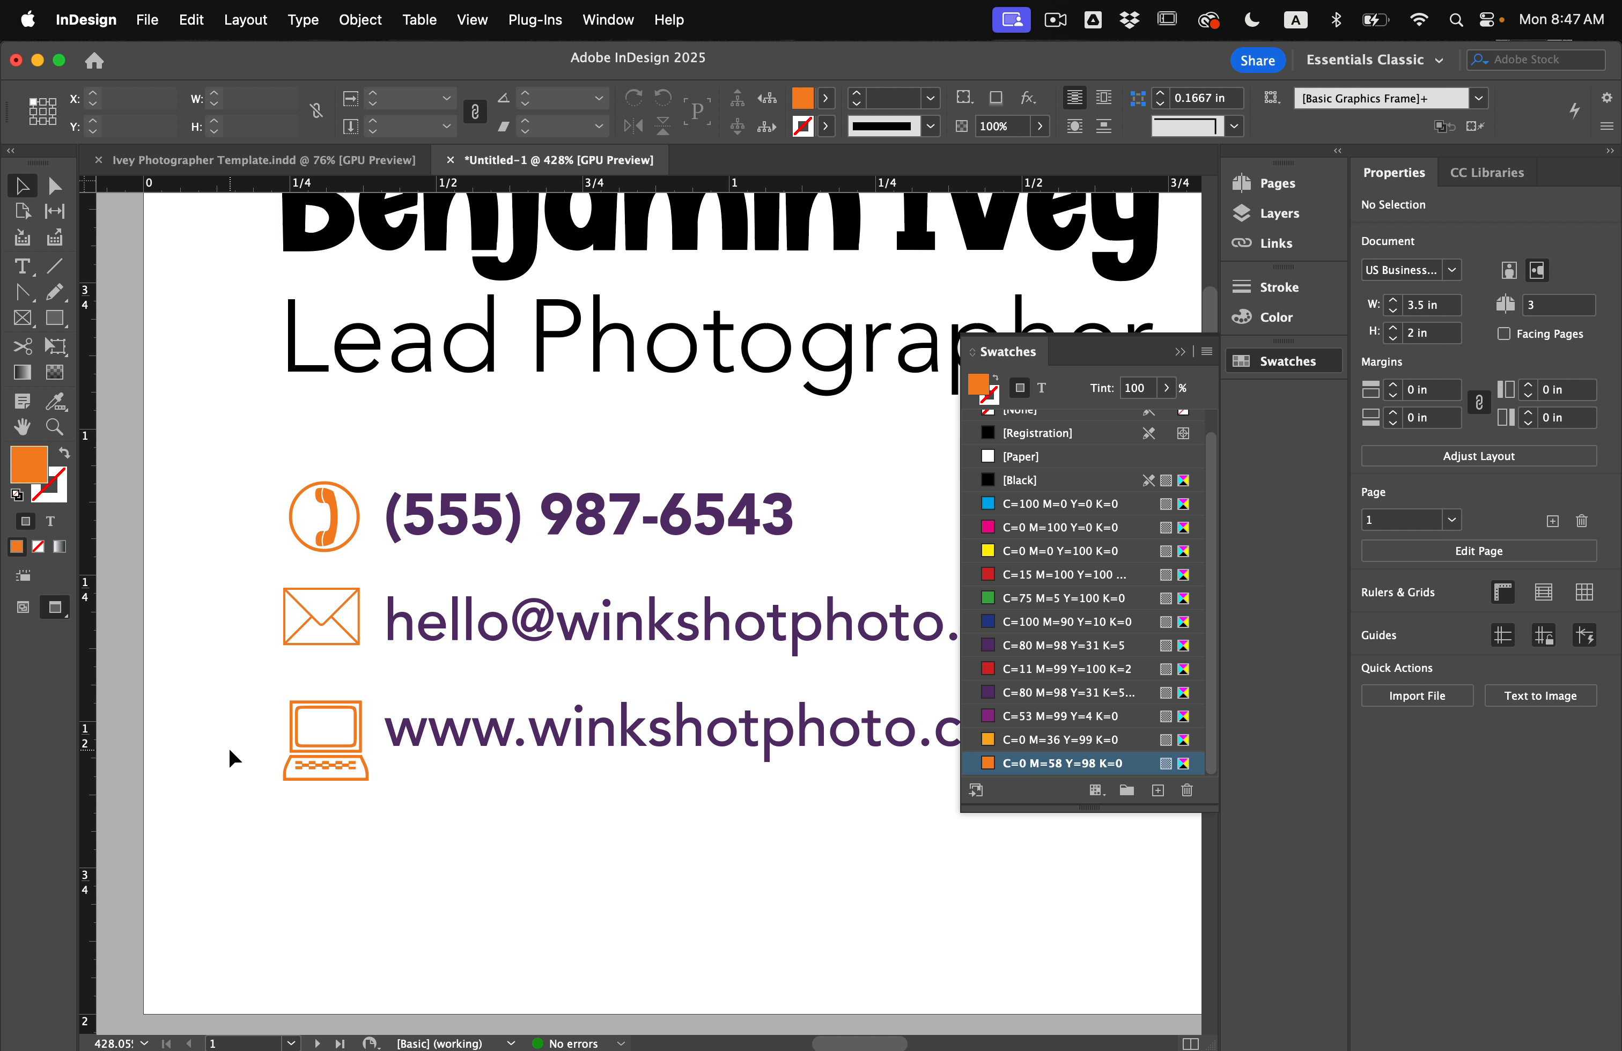
scroll(228, 746, "up", 1)
scroll(228, 748, "down", 4)
key("w")
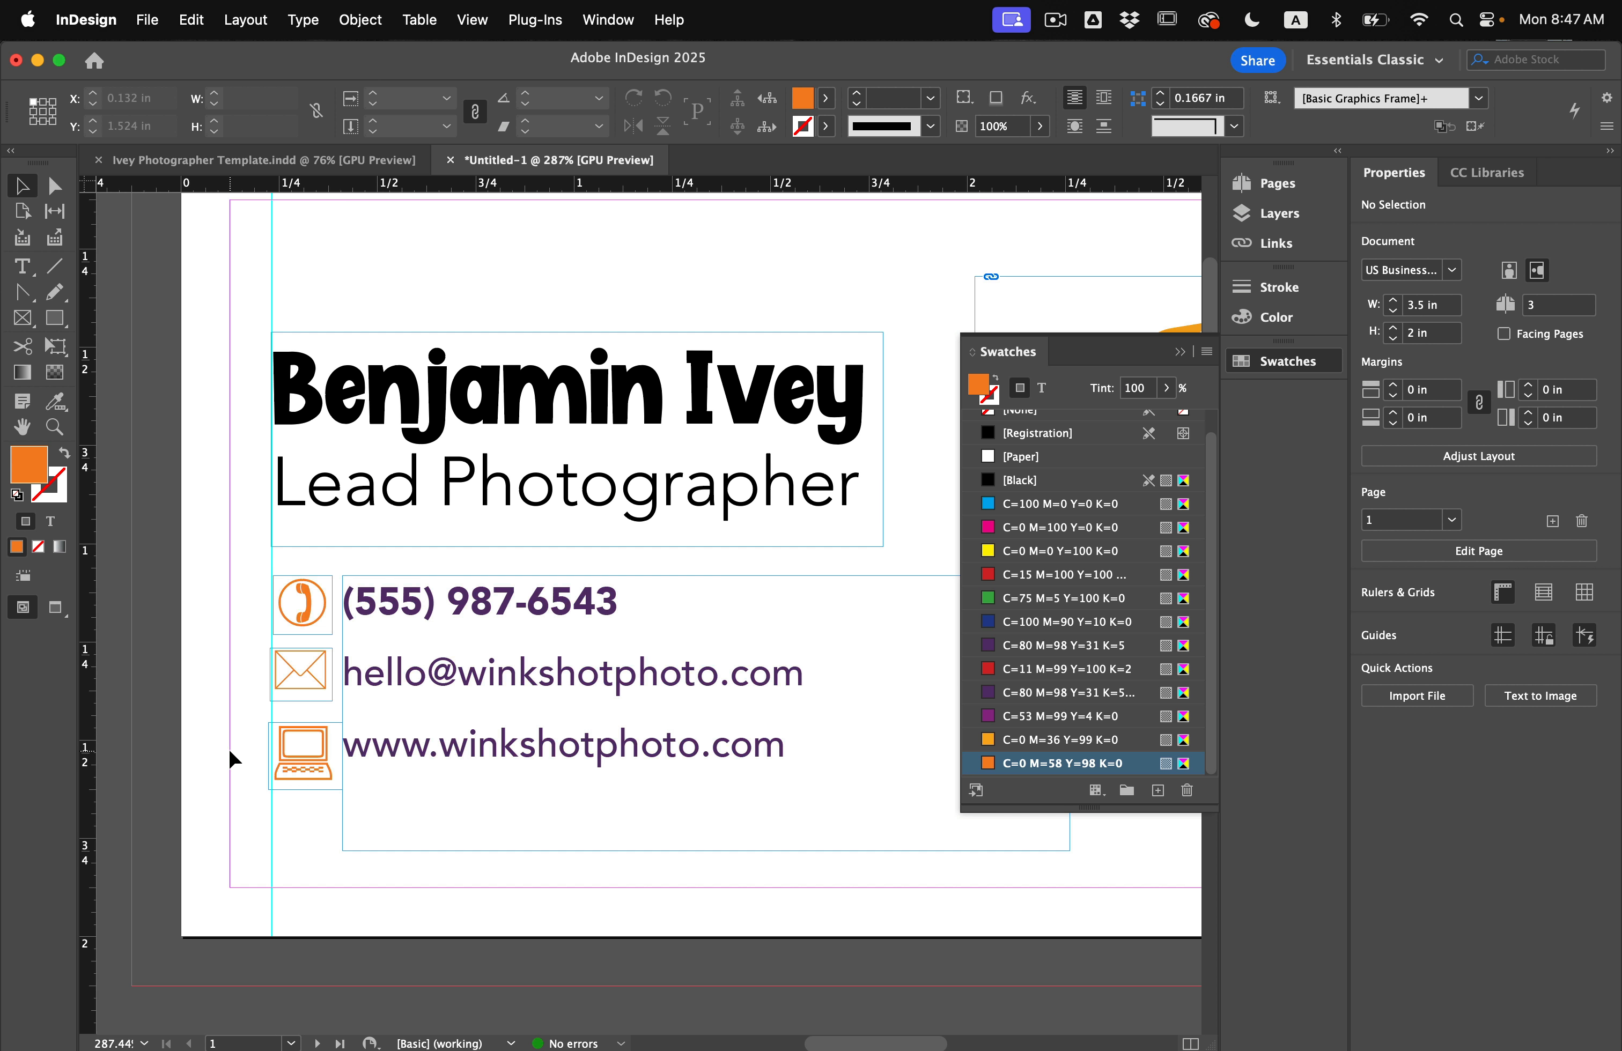
scroll(228, 748, "down", 4)
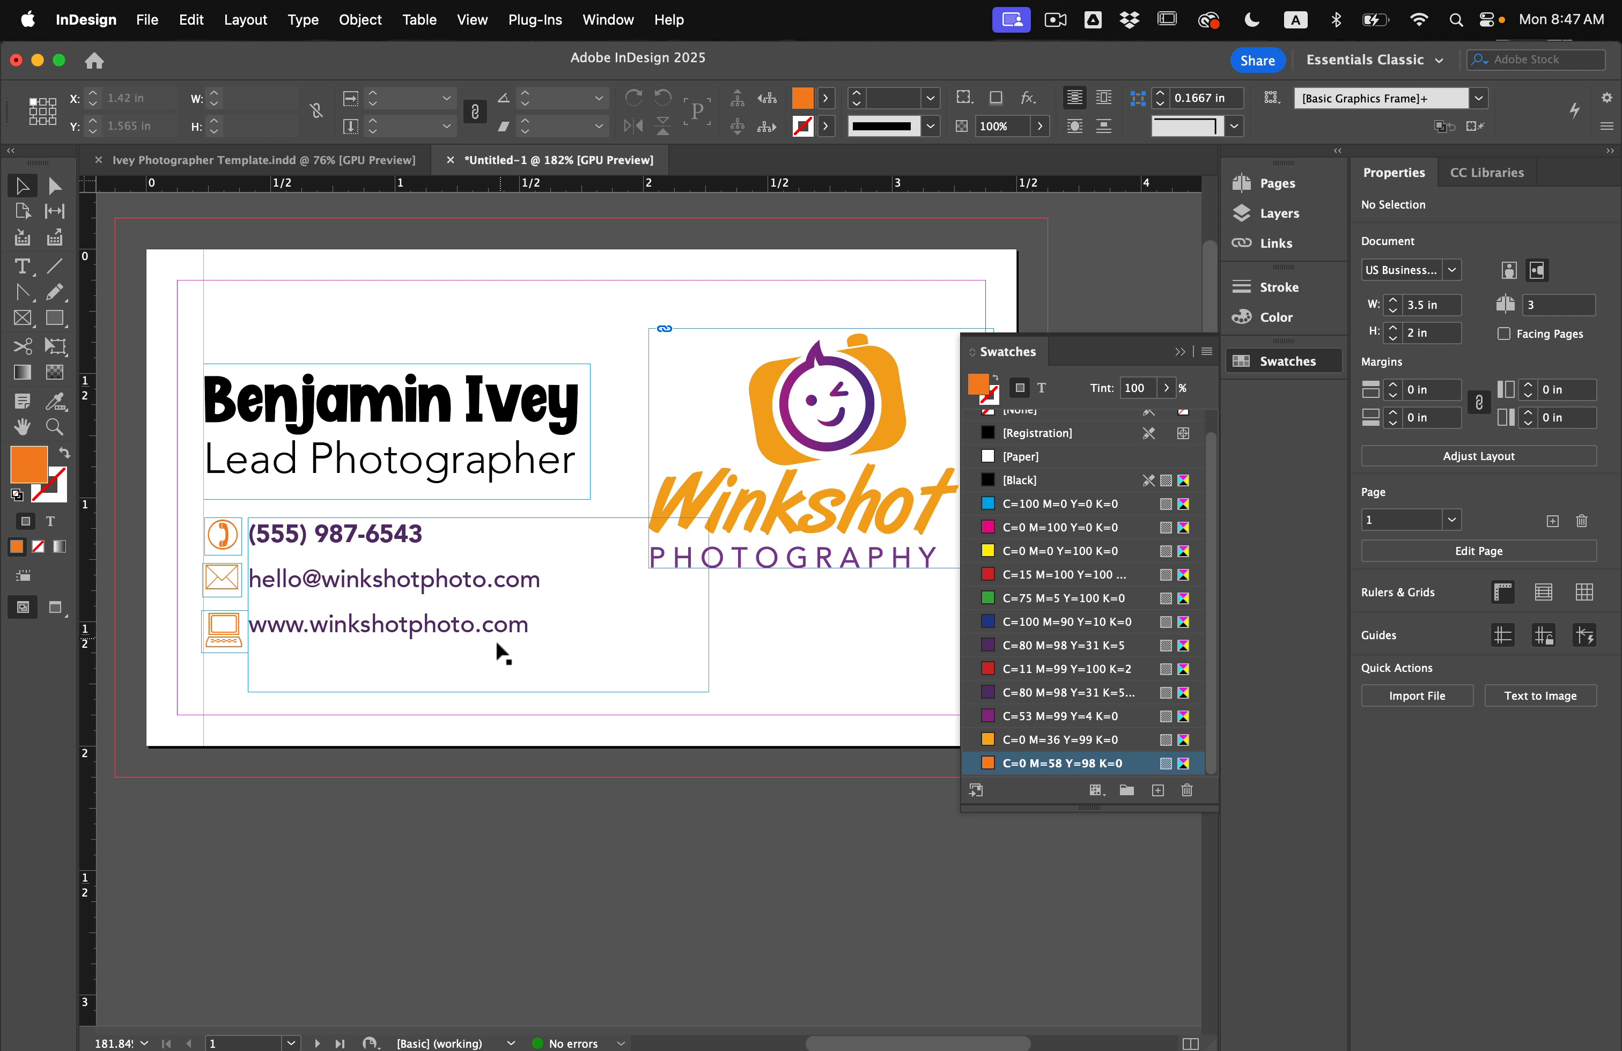
scroll(497, 644, "down", 3)
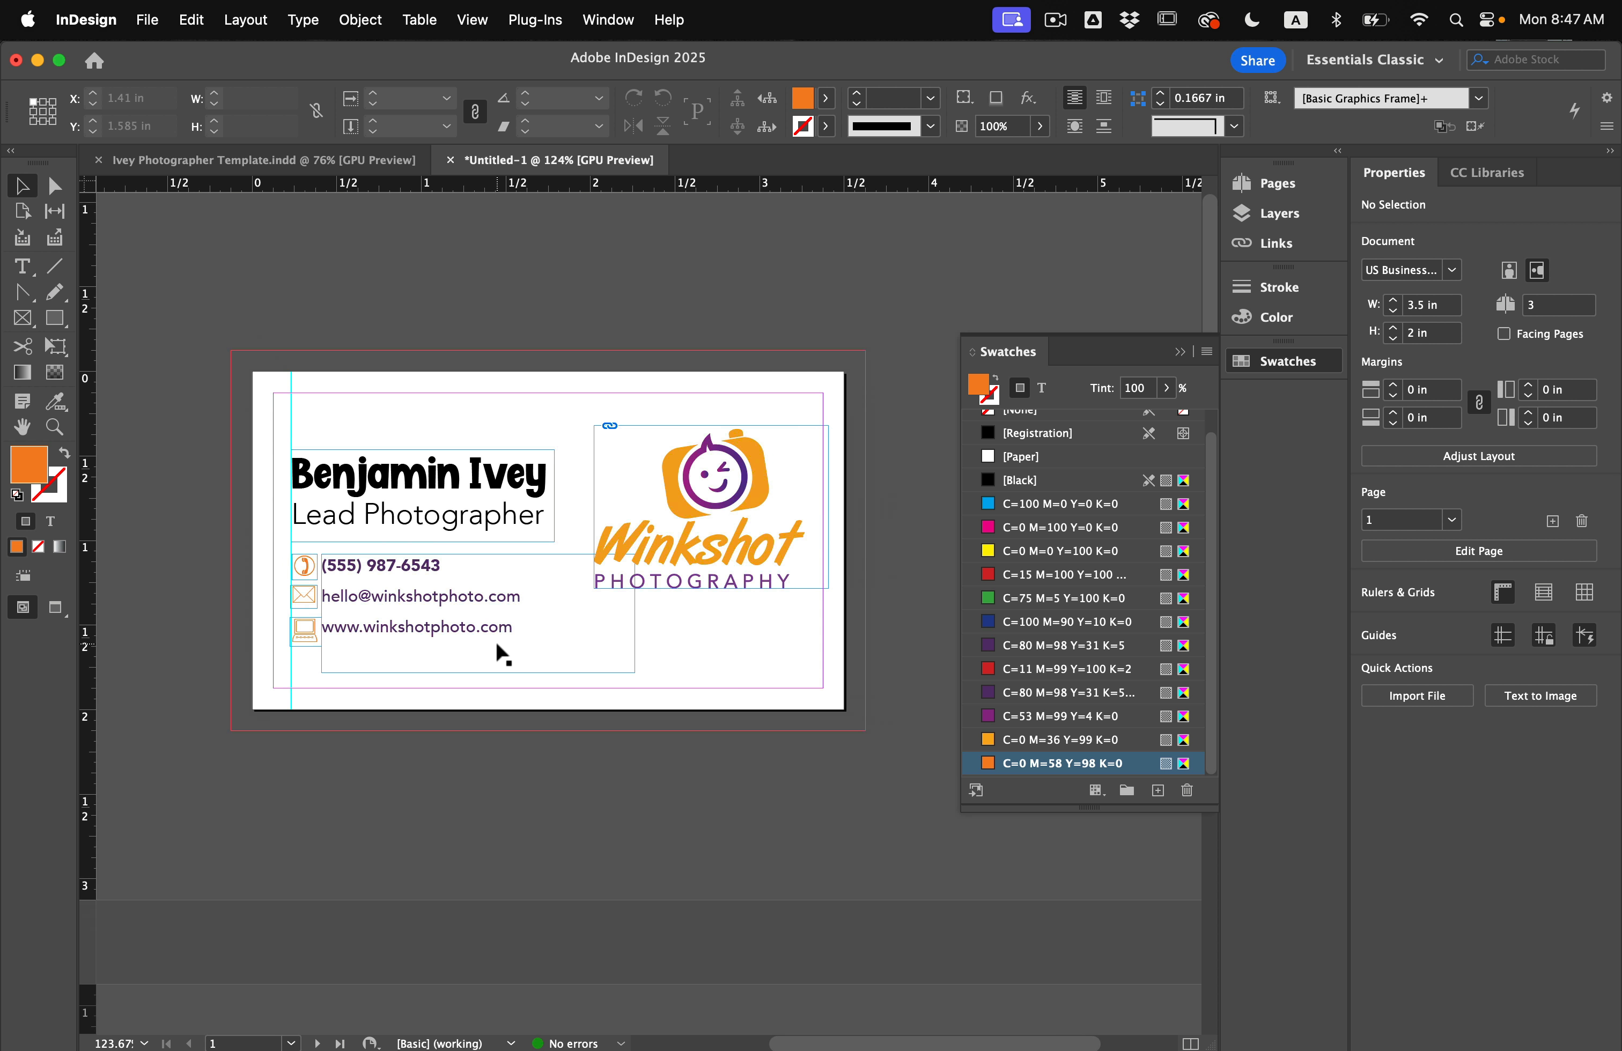
left_click(296, 163)
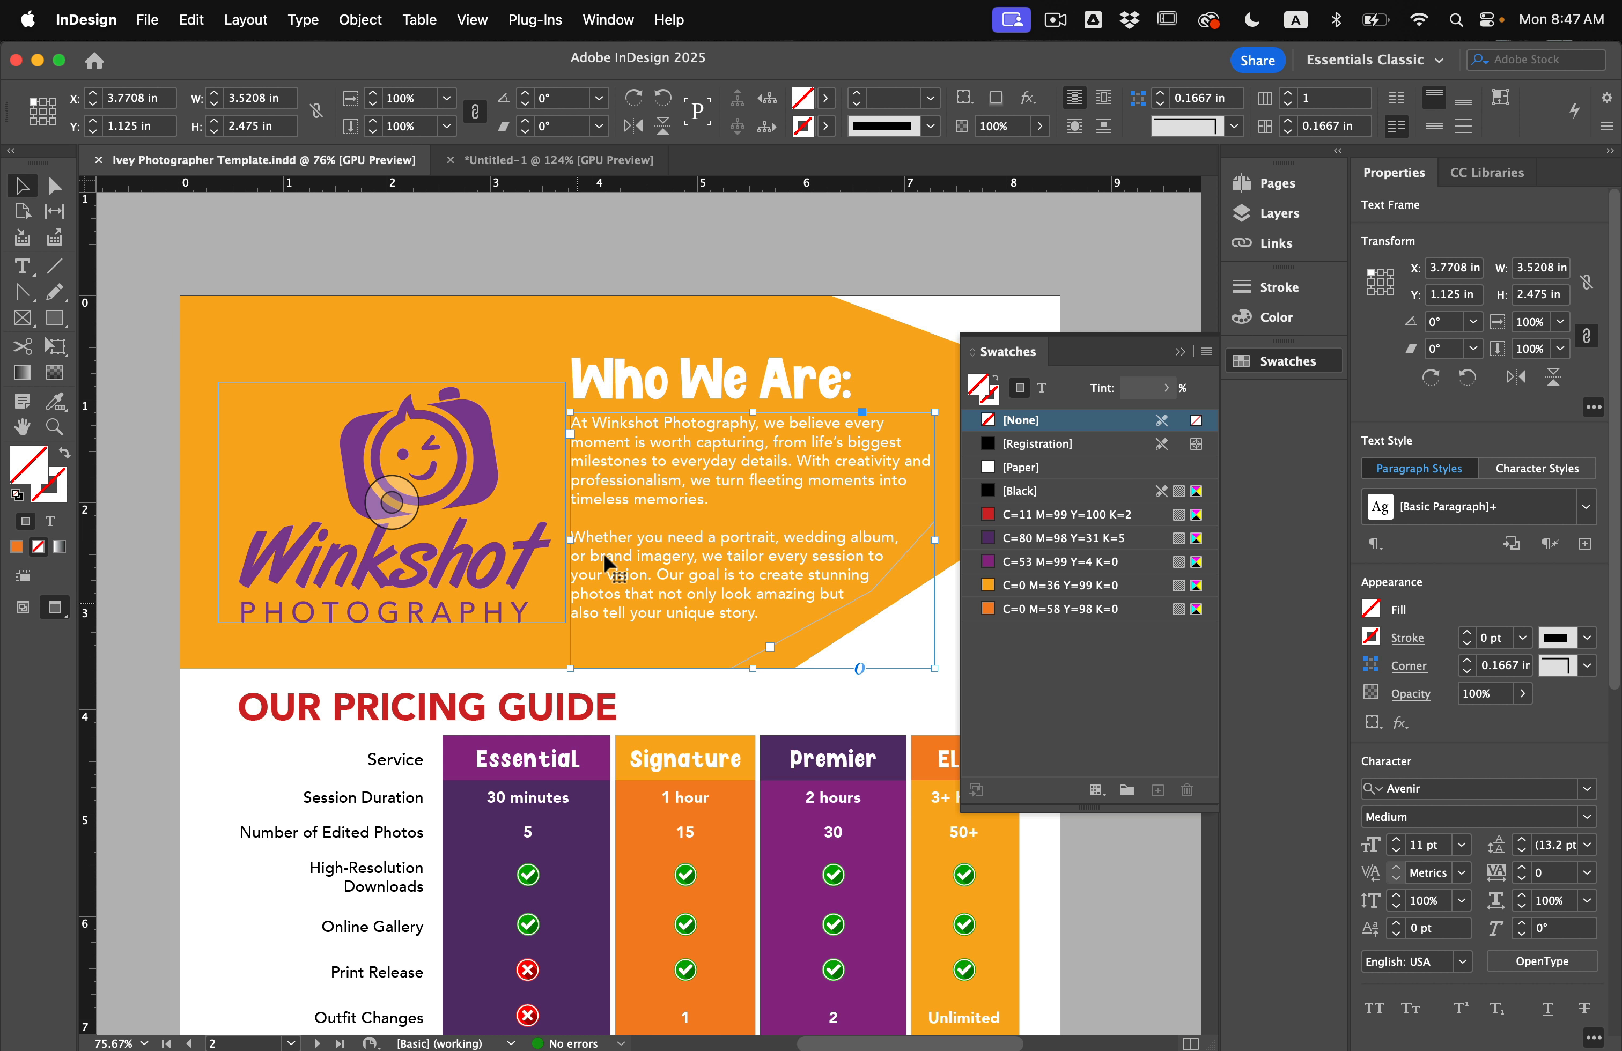
scroll(461, 625, "down", 10)
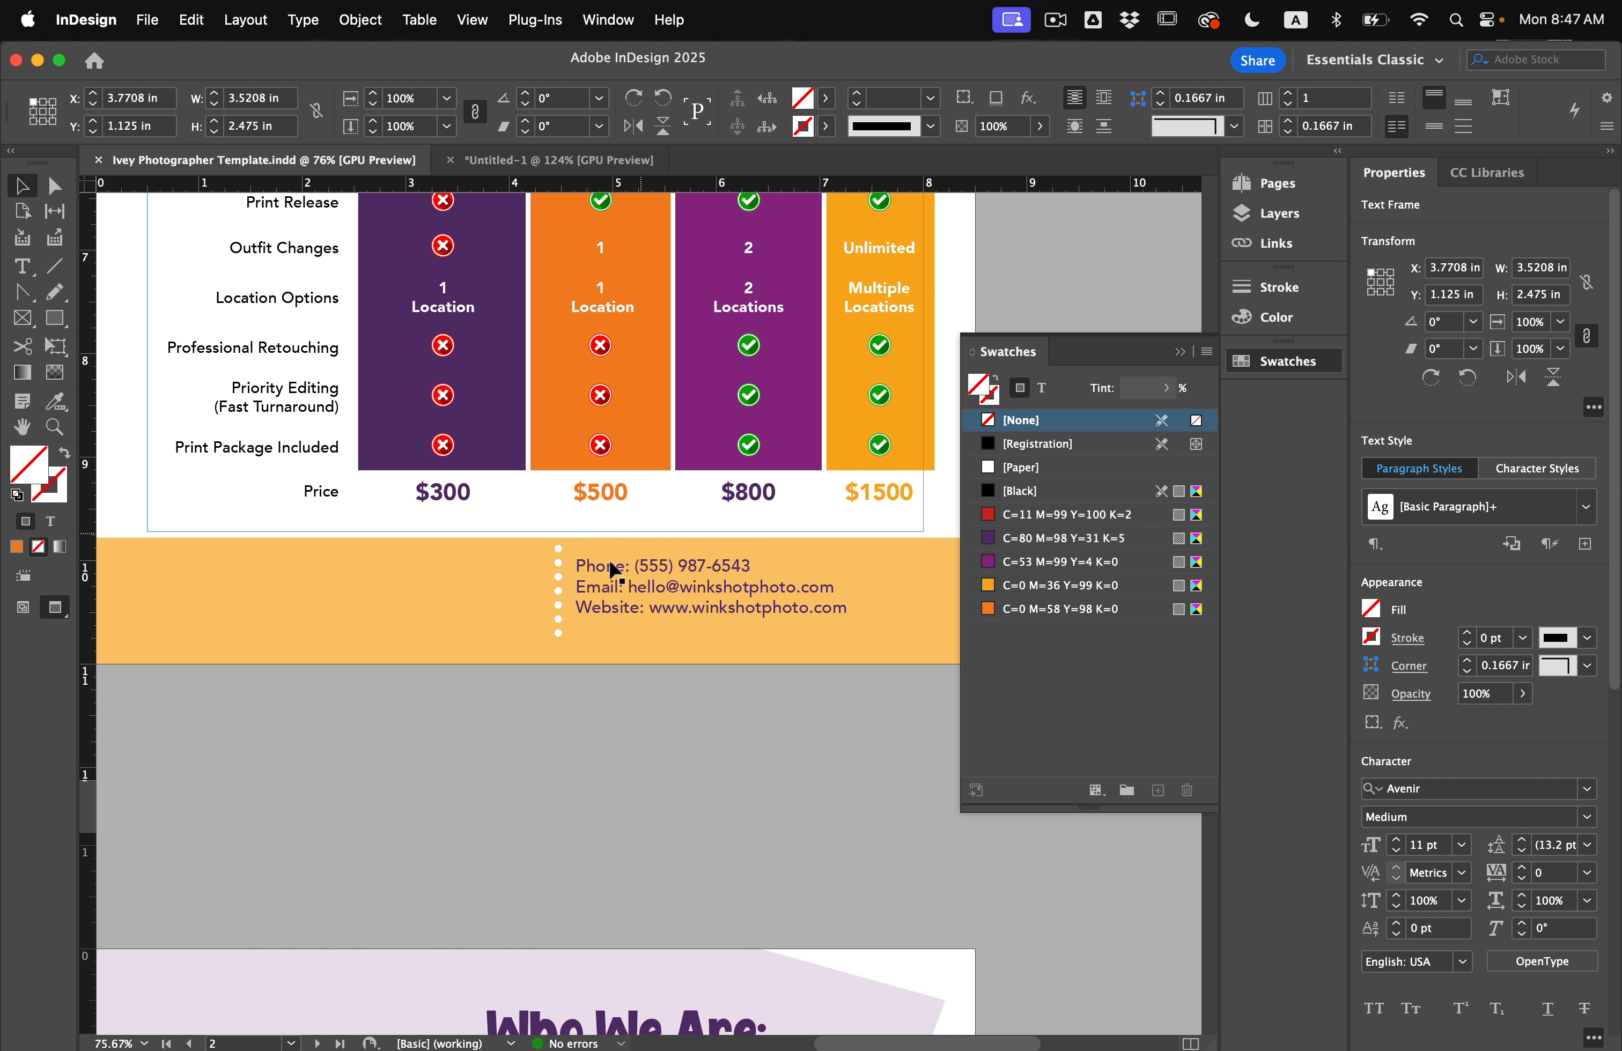
left_click(469, 160)
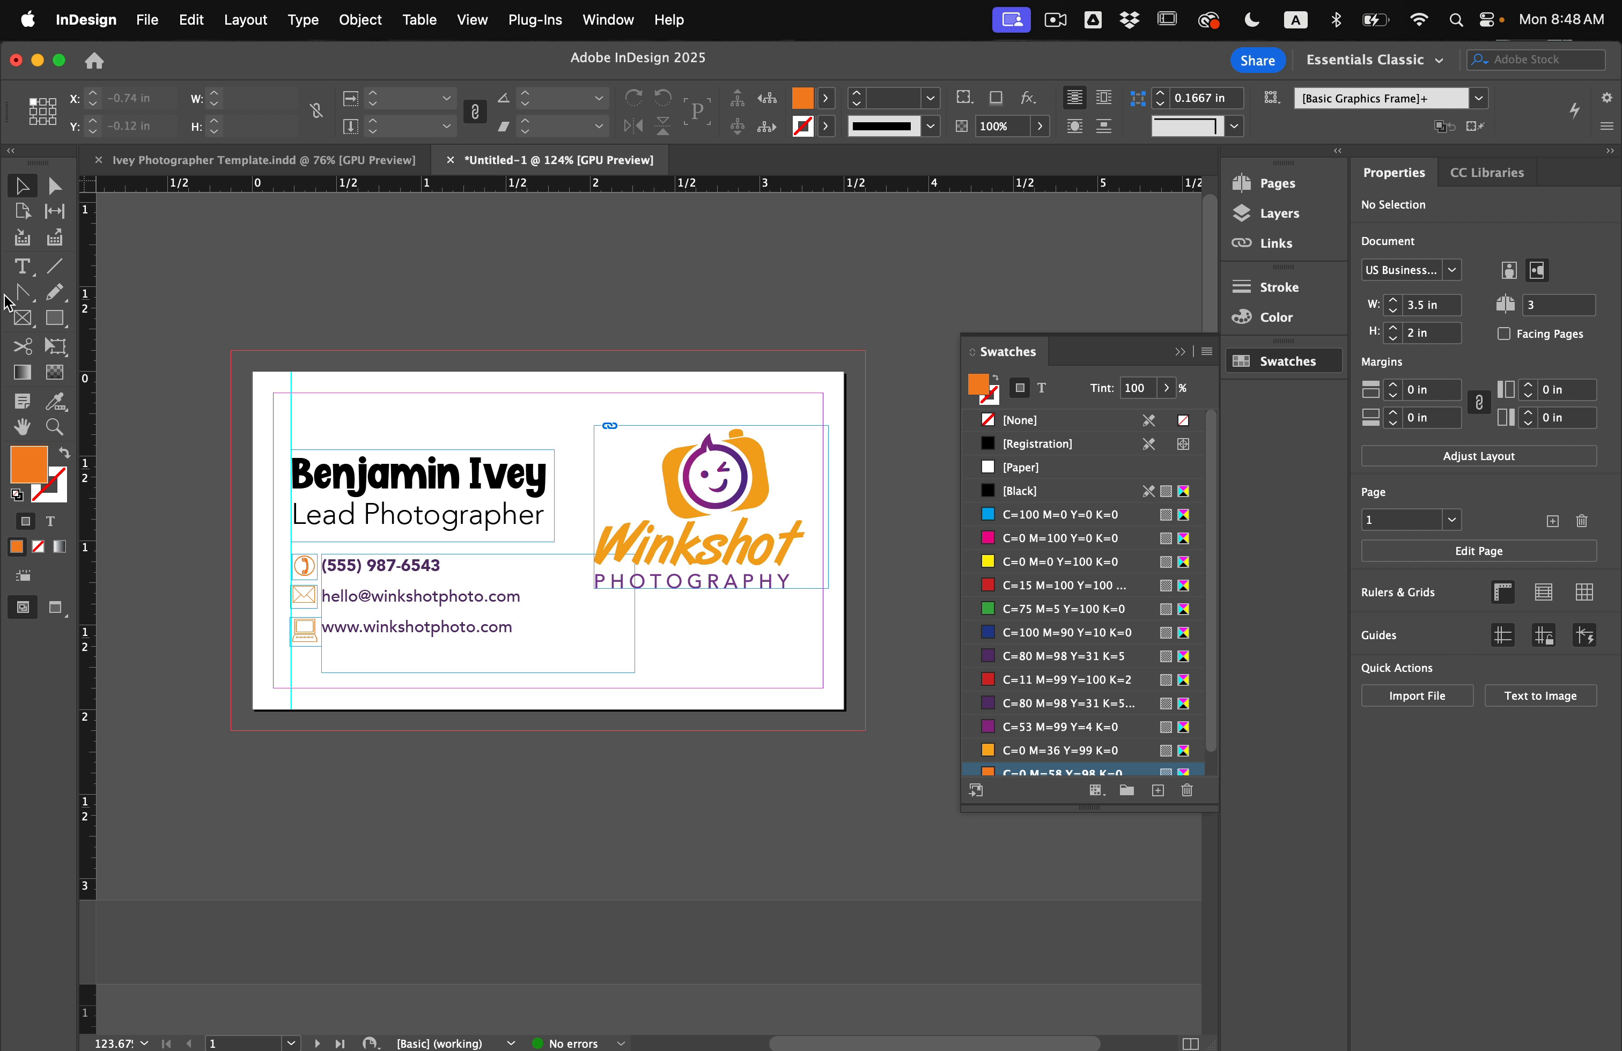
Draw a closed panel with an angled left edge from the top-right to bottom-right bleed.
left_click(30, 293)
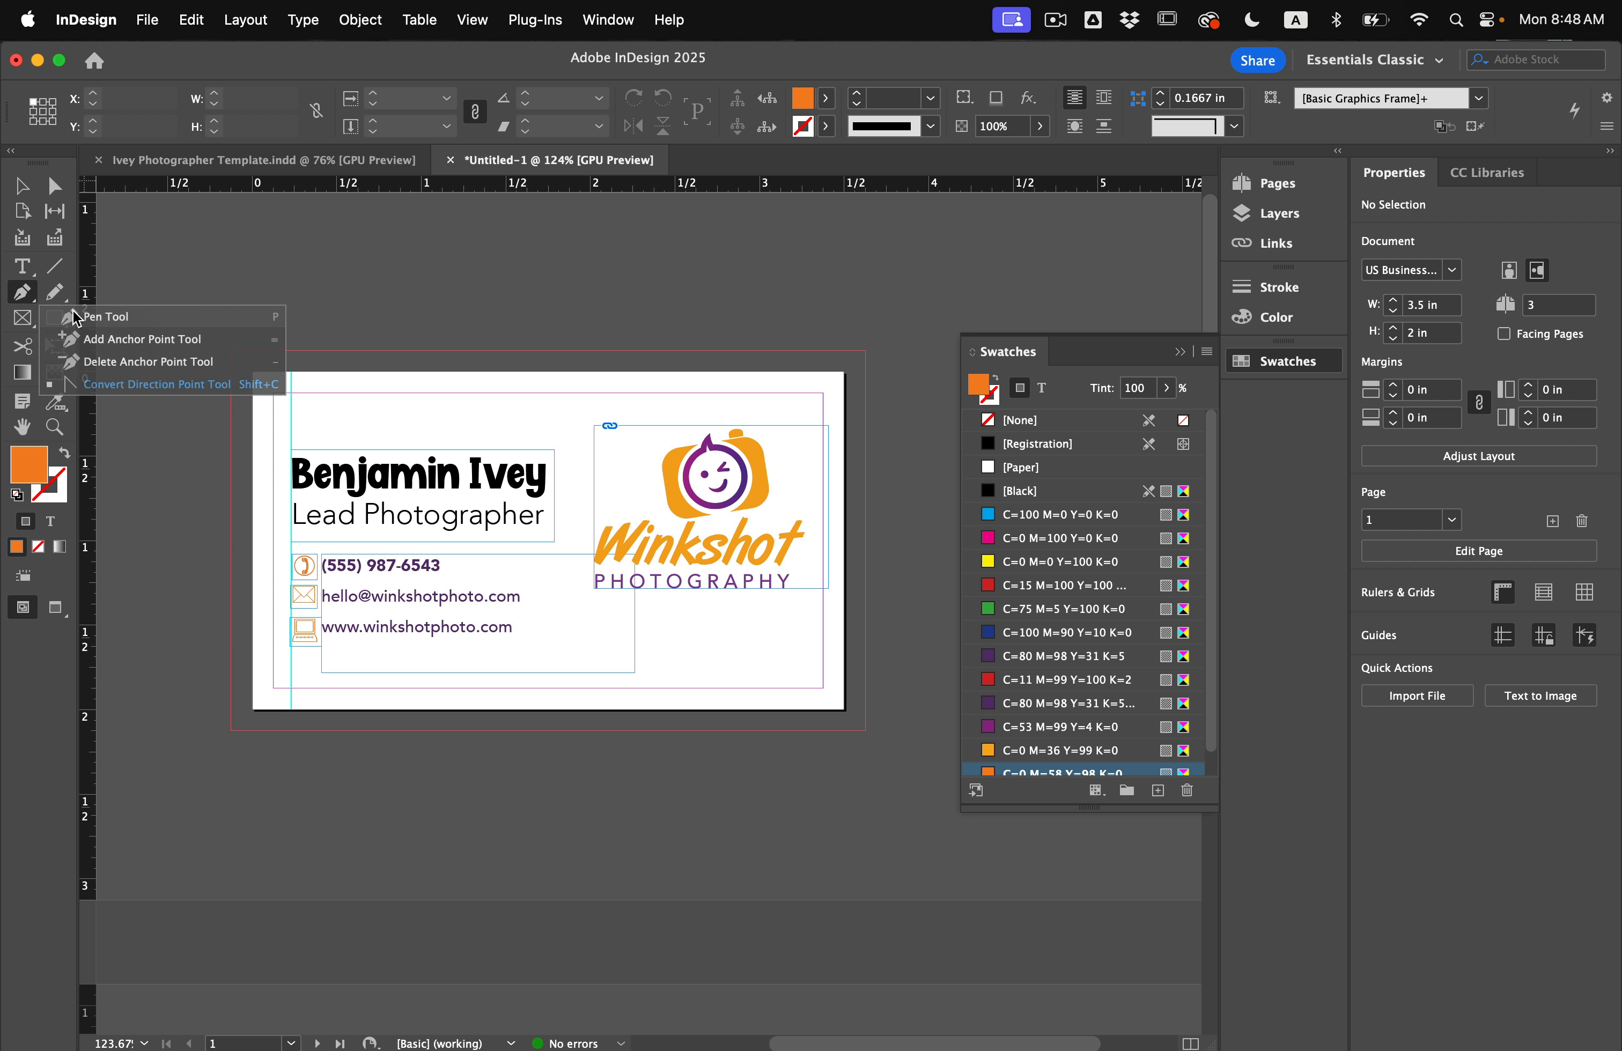
left_click(105, 315)
left_click(865, 351)
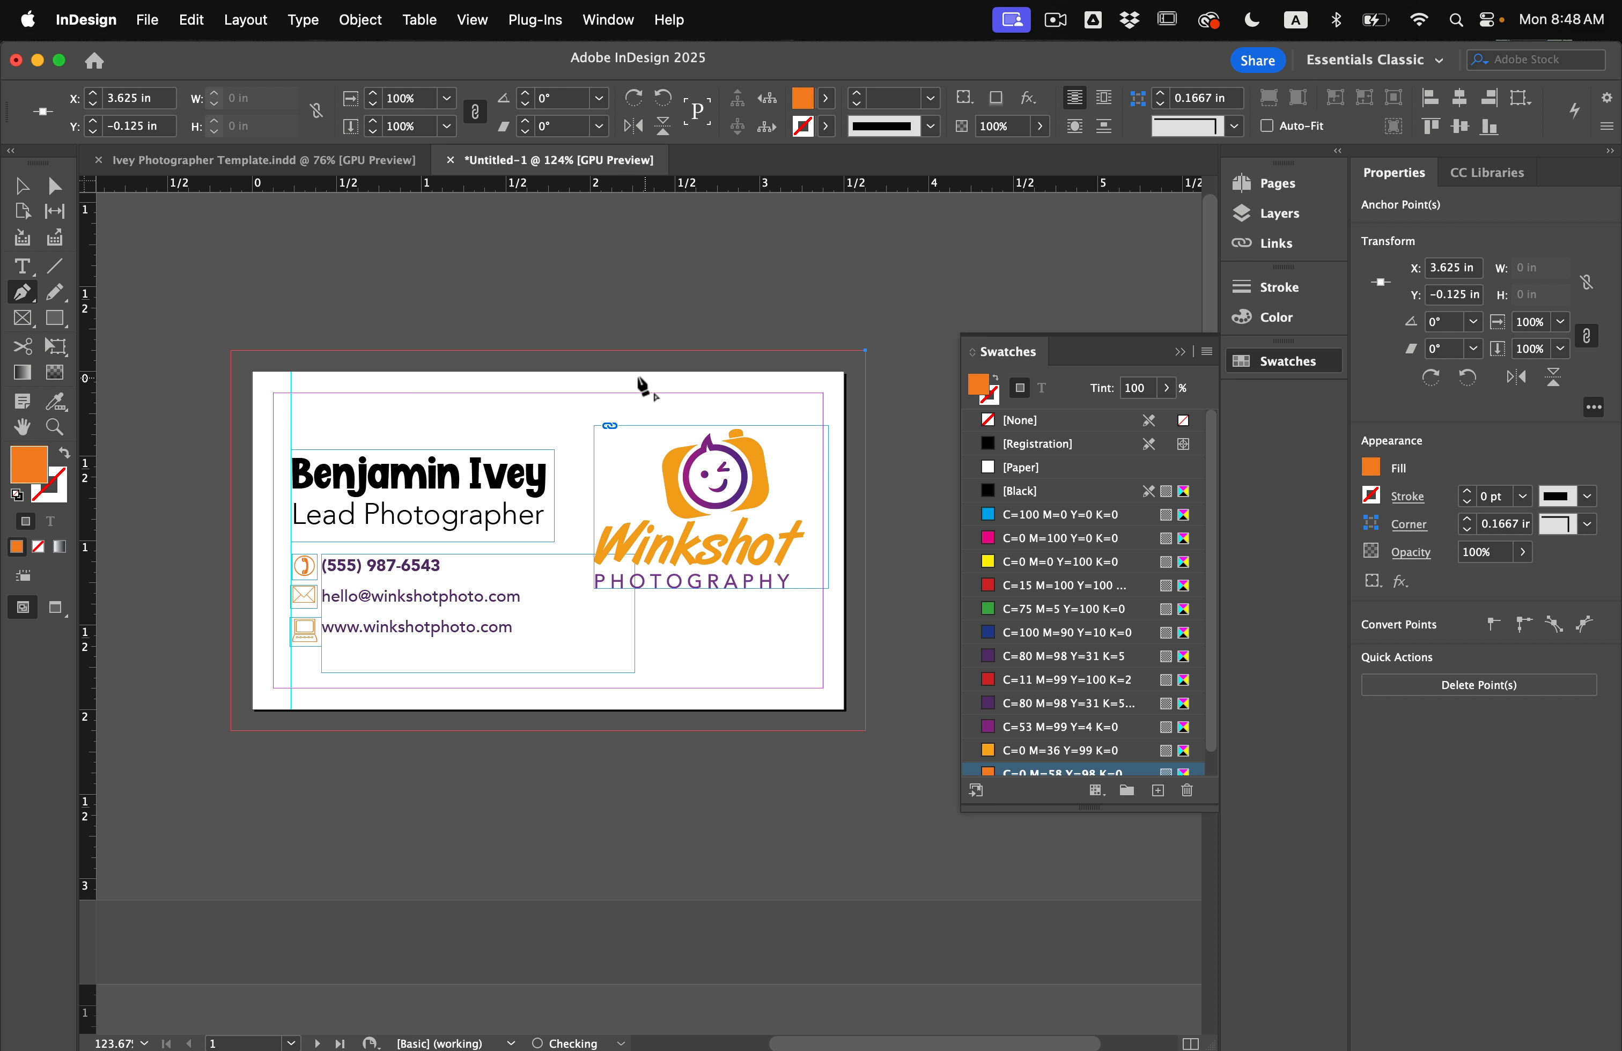
left_click(589, 350)
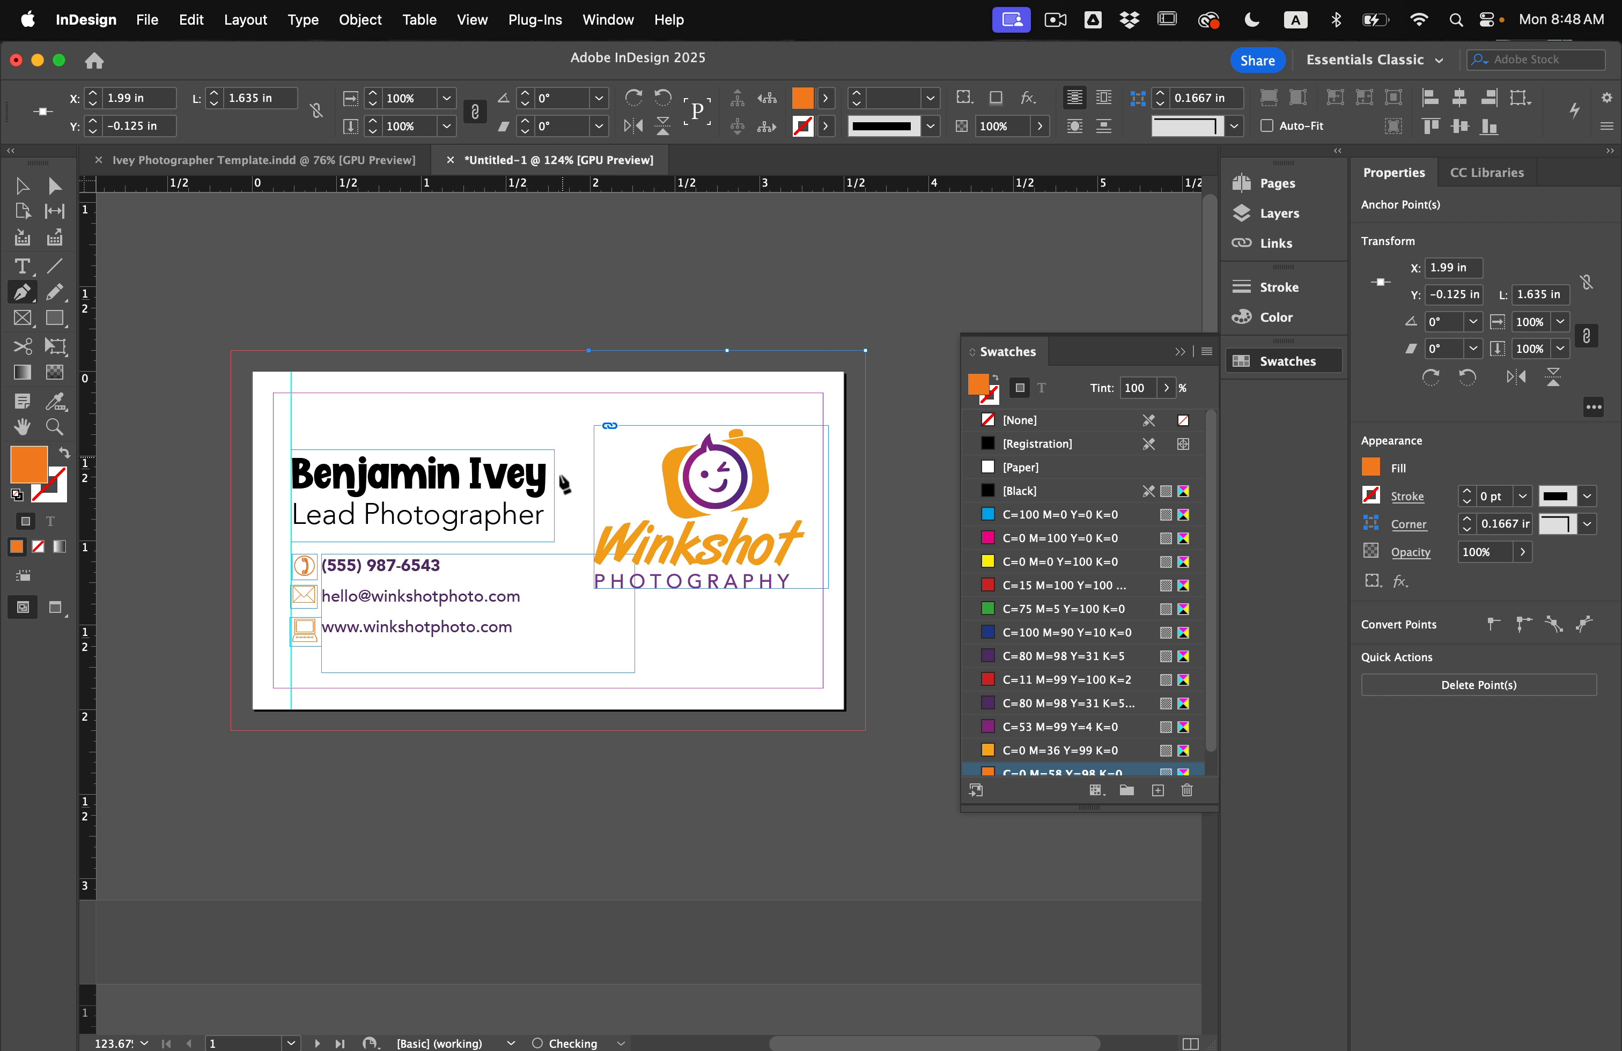
left_click(556, 492)
left_click(554, 617)
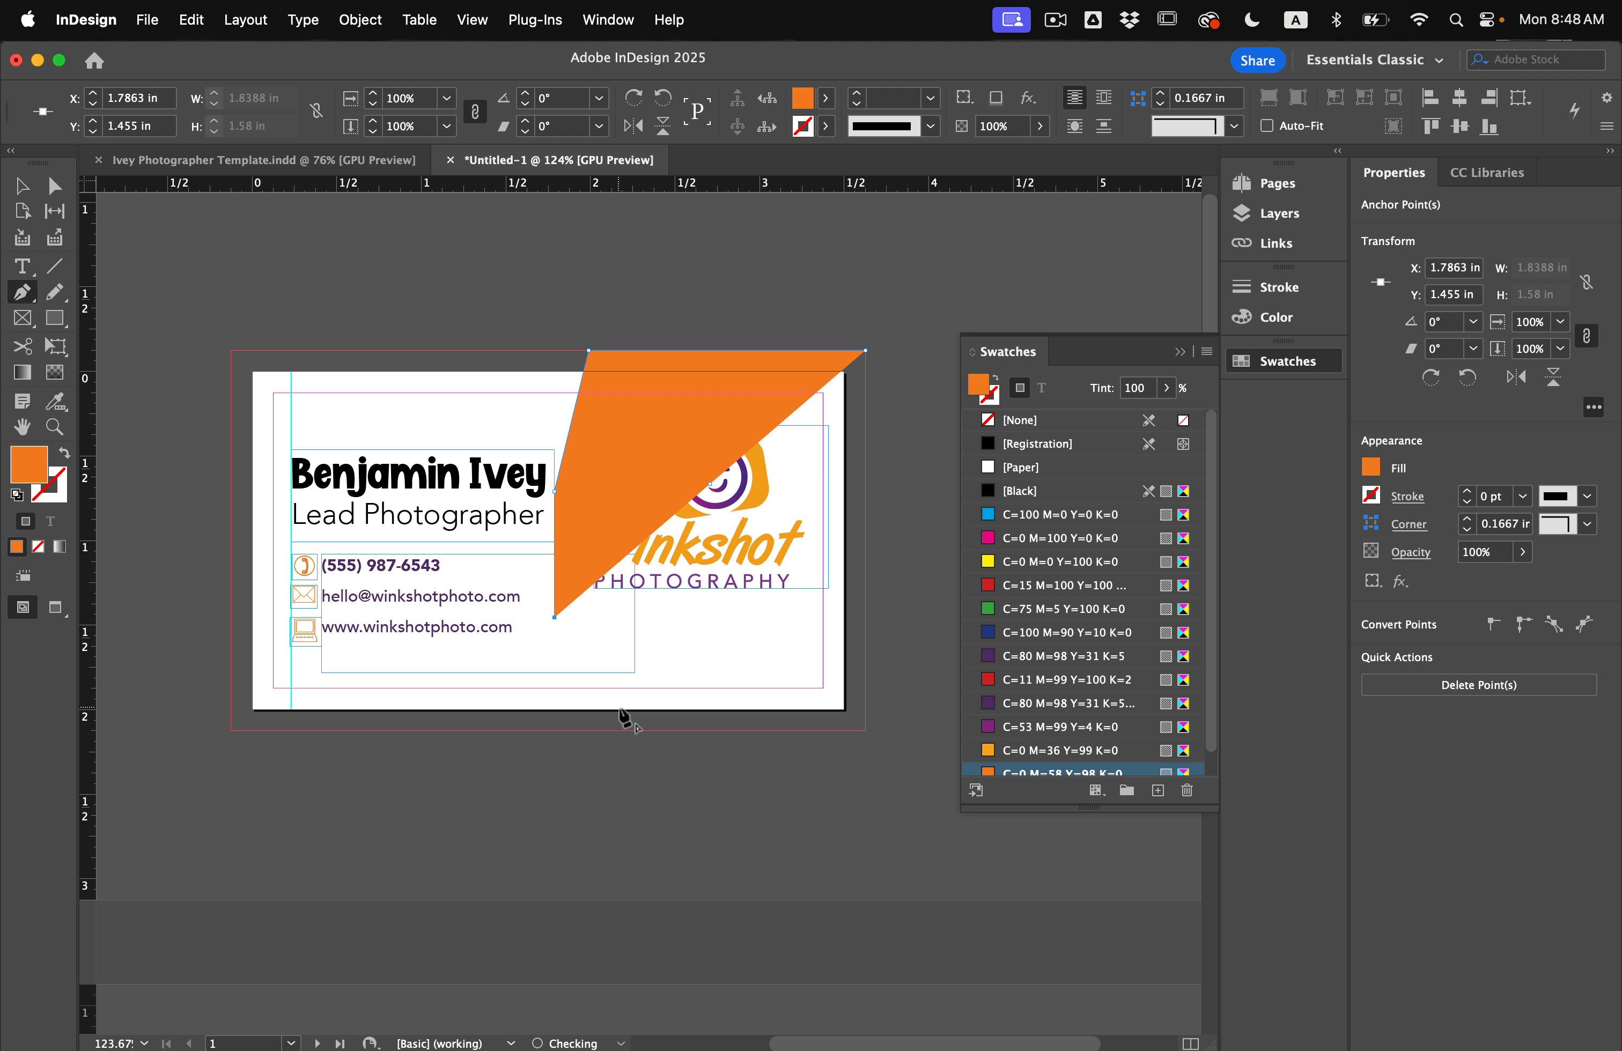
left_click(638, 730)
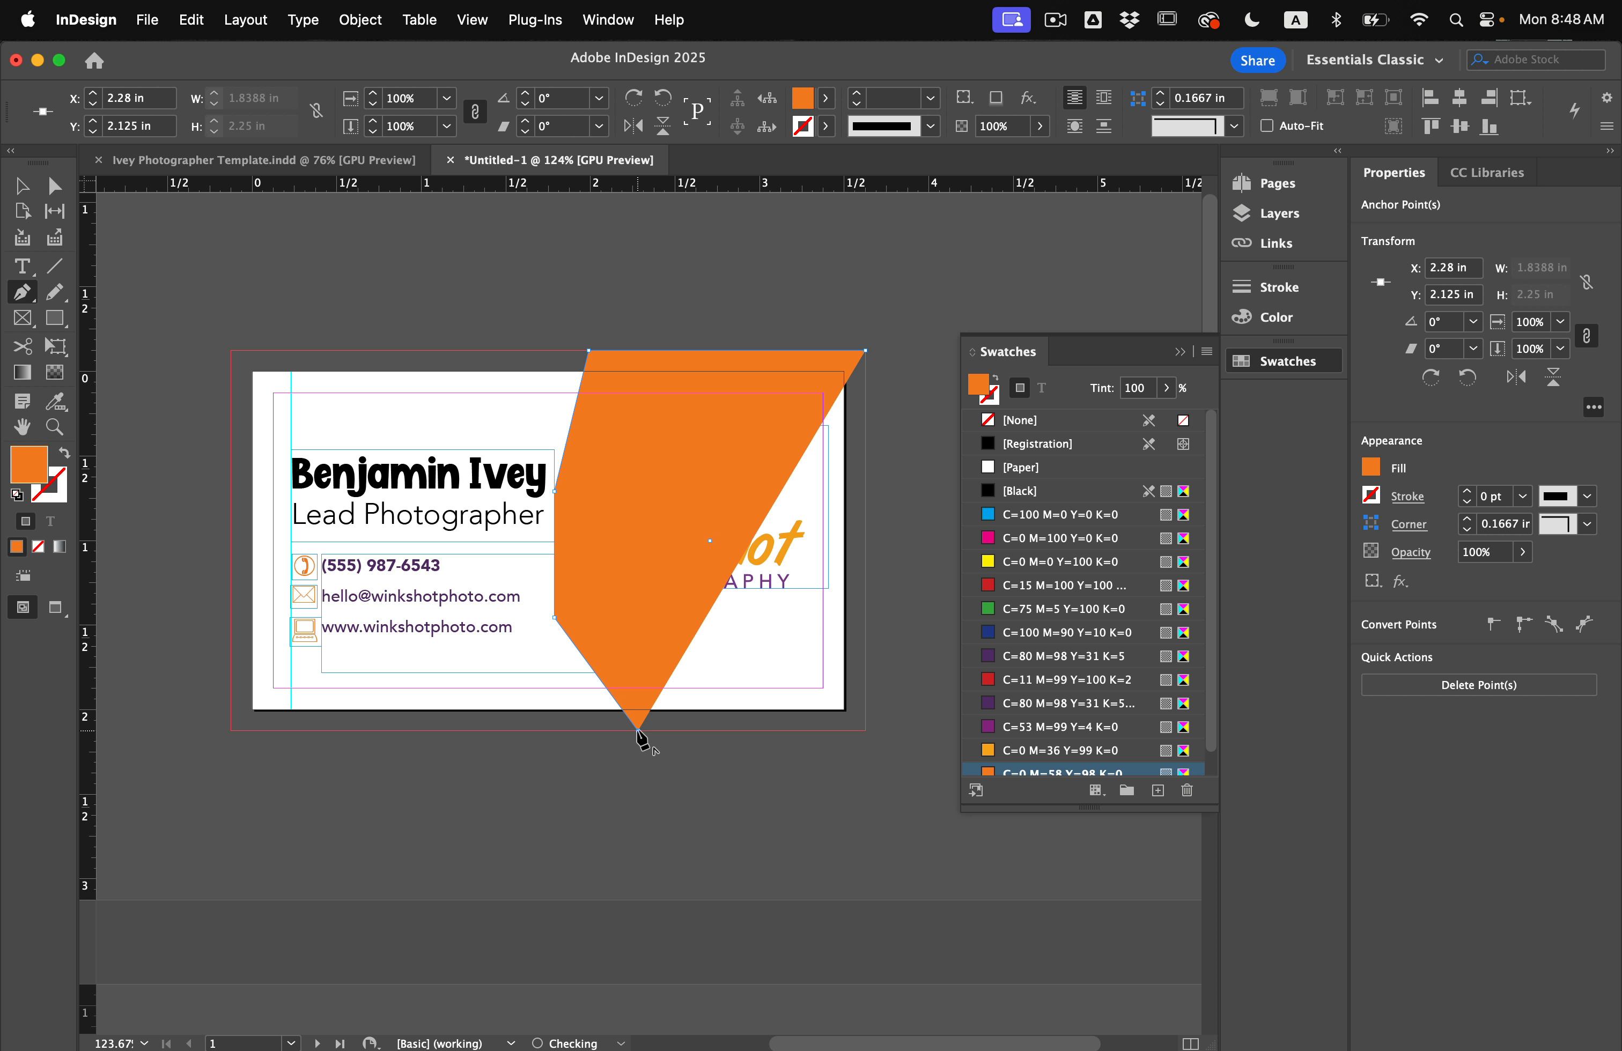
left_click(866, 730)
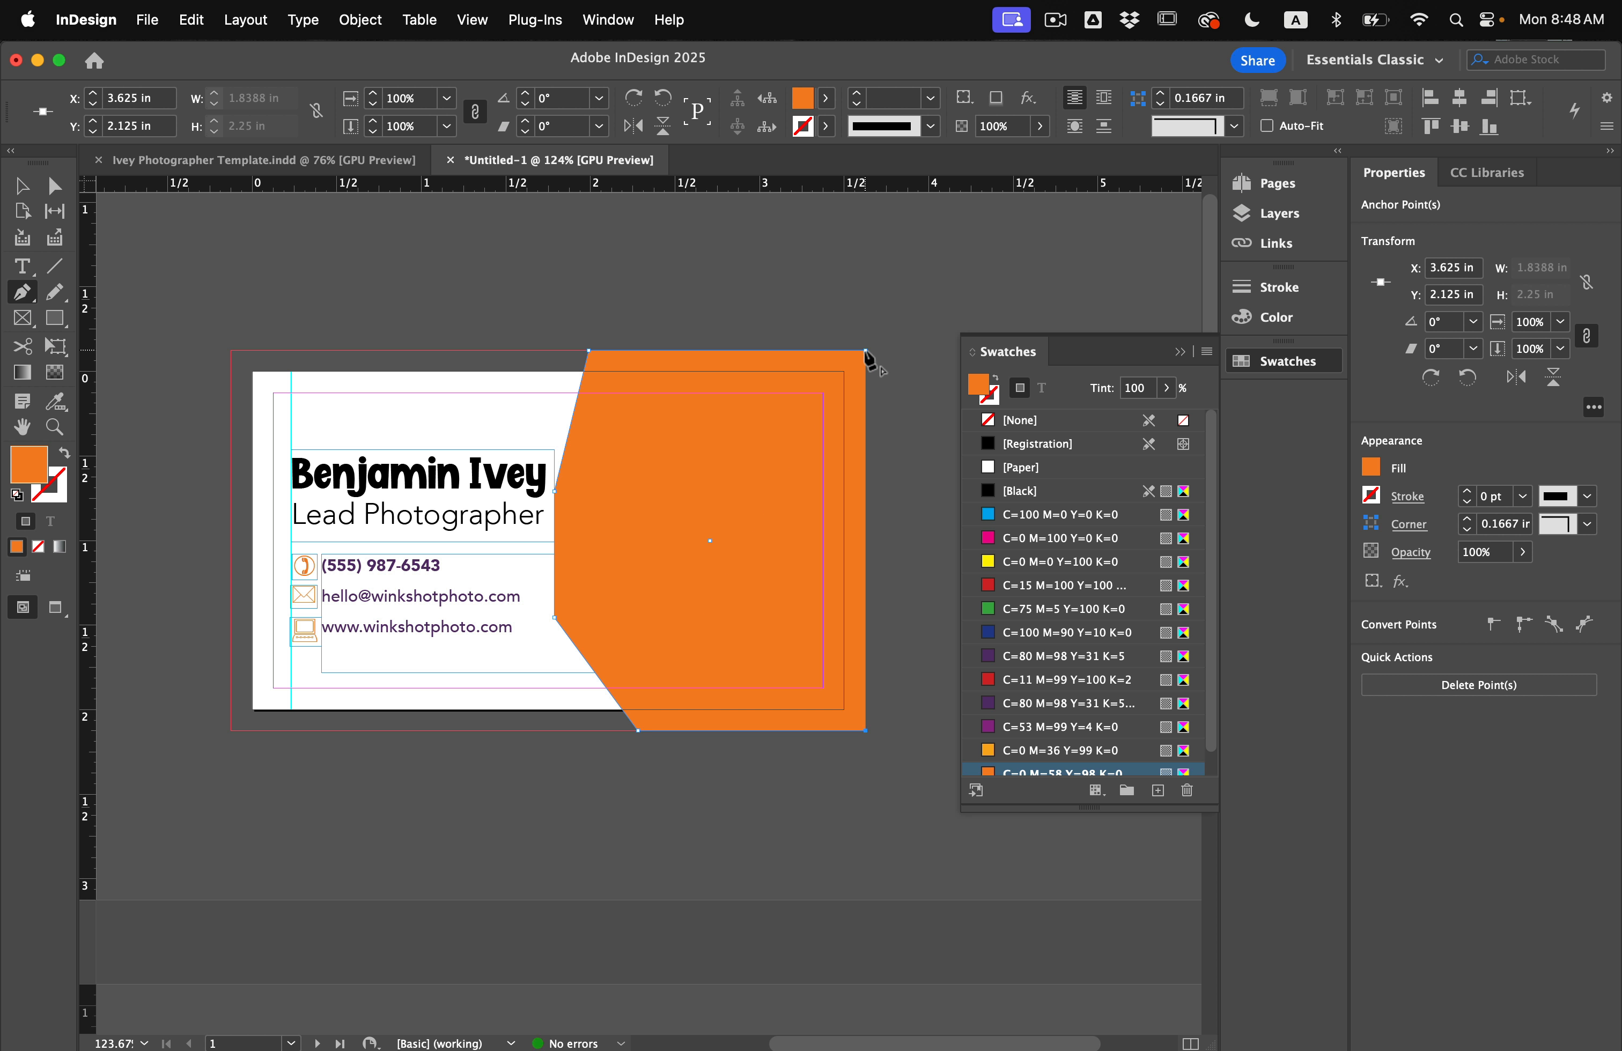
left_click(866, 351)
Fill the panel with the C=0 M=58 Y=98 K=0 orange swatch.
left_click(24, 192)
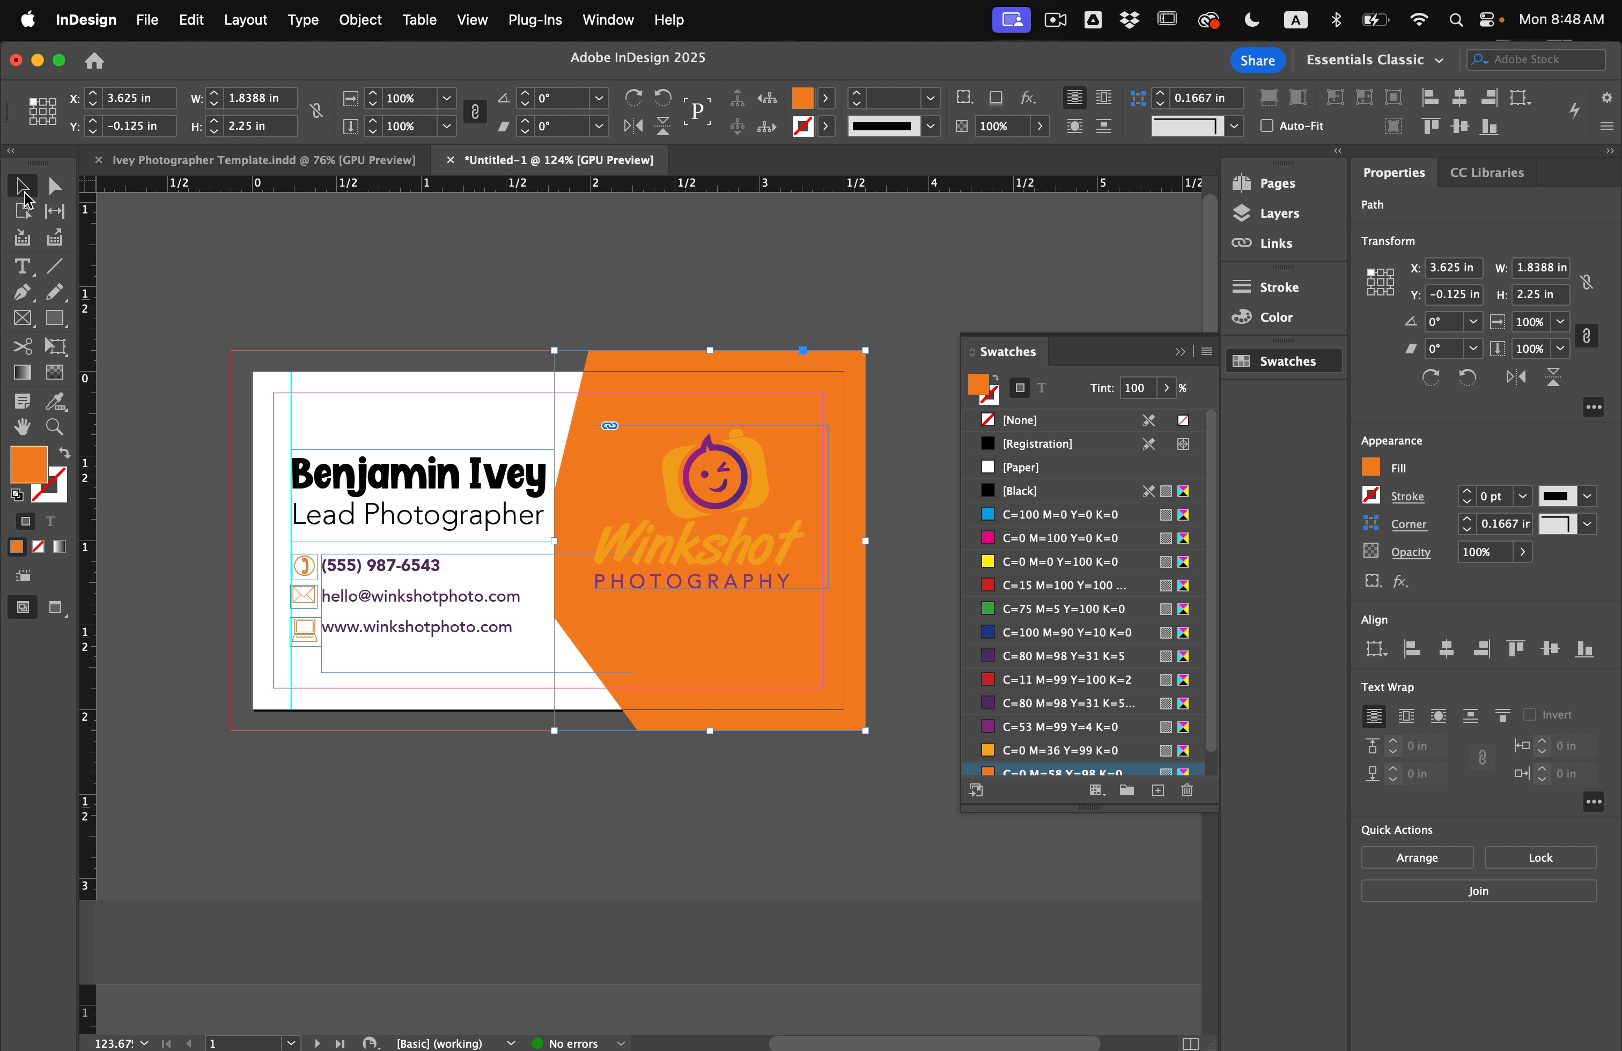
left_click(1069, 751)
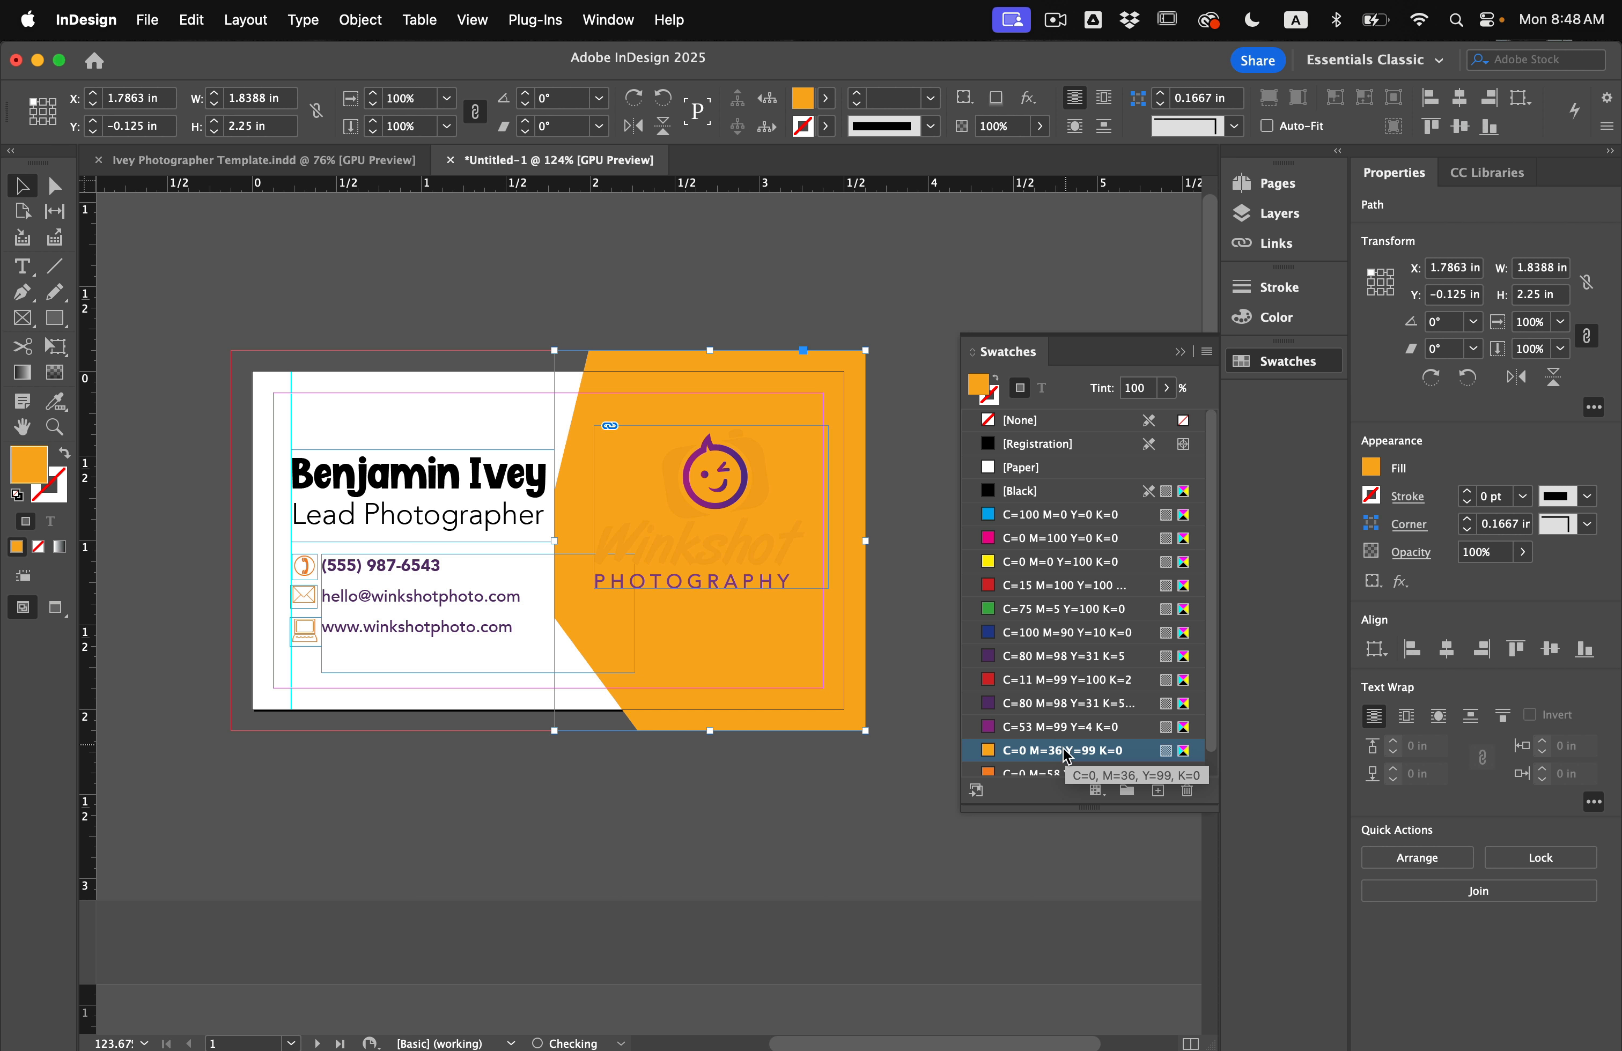
left_click(1065, 771)
left_click(764, 784)
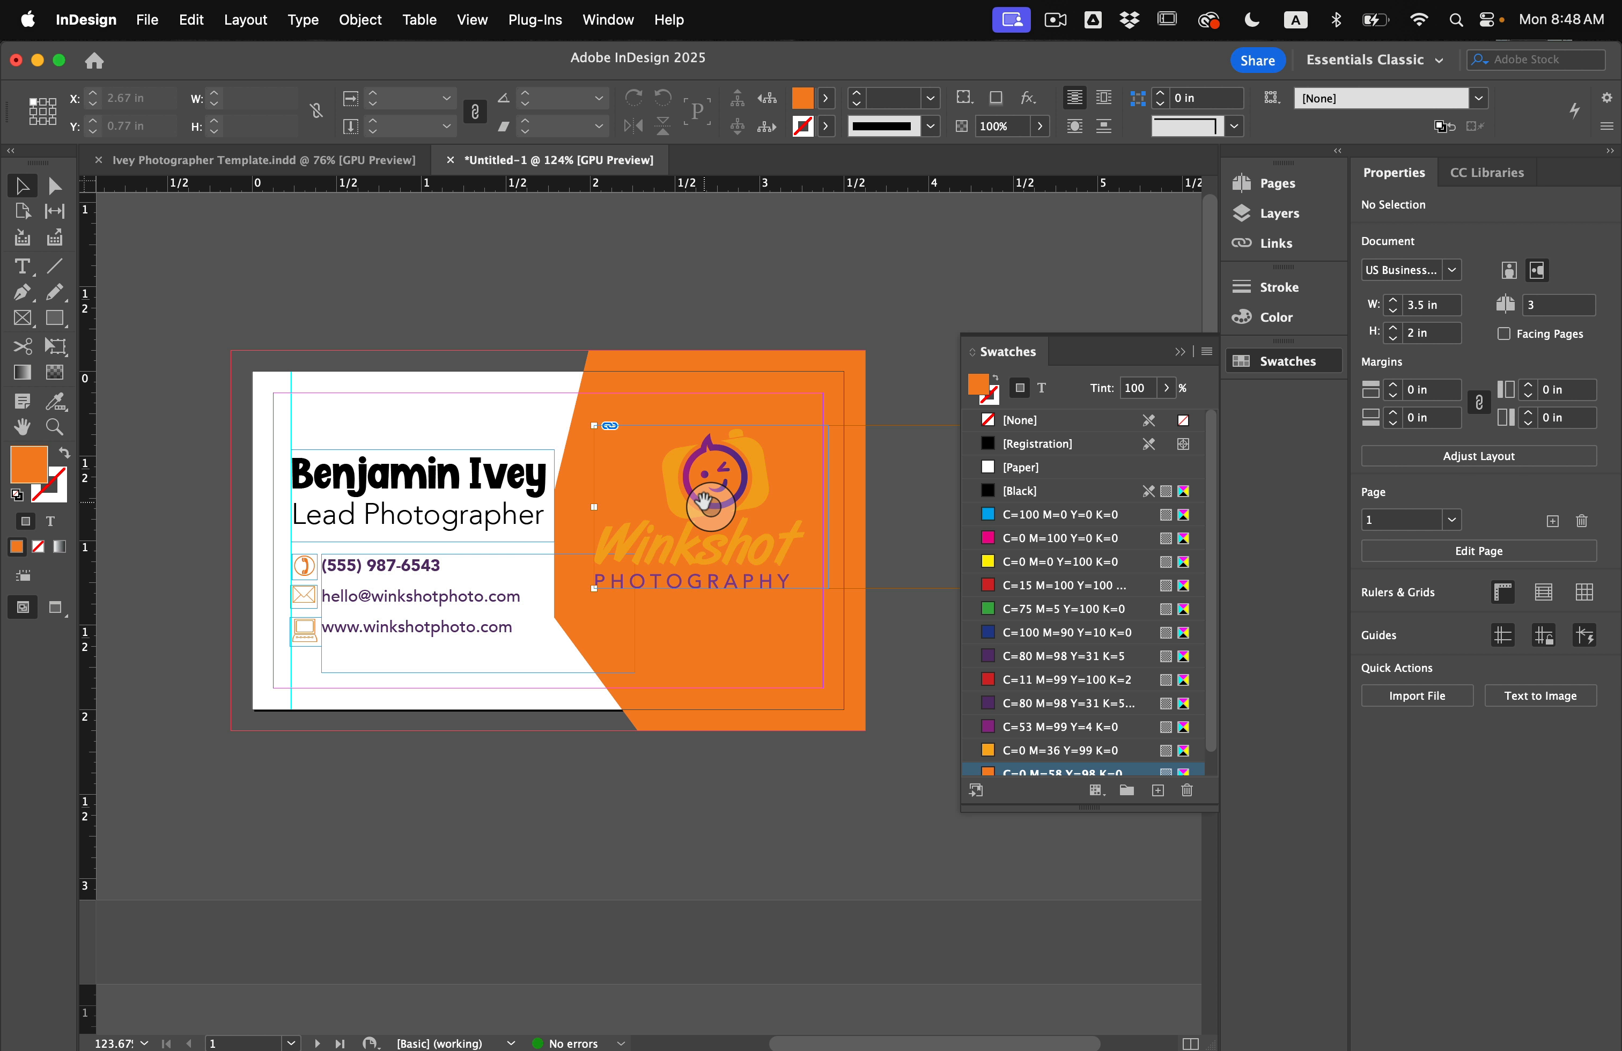
Shift the logo image within its frame to show the white Winkshot version.
left_click(704, 502)
key("shift+Left")
key("shift+Left")
key("shift+Left")
key("shift+Left")
key("shift+Left")
key("shift+Left")
key("shift+Left")
key("shift+Left")
key("shift+Left")
key("shift+Left")
key("shift+Left")
key("shift+Left")
key("shift+Left")
key("shift+Left")
key("shift+Left")
key("shift+Left")
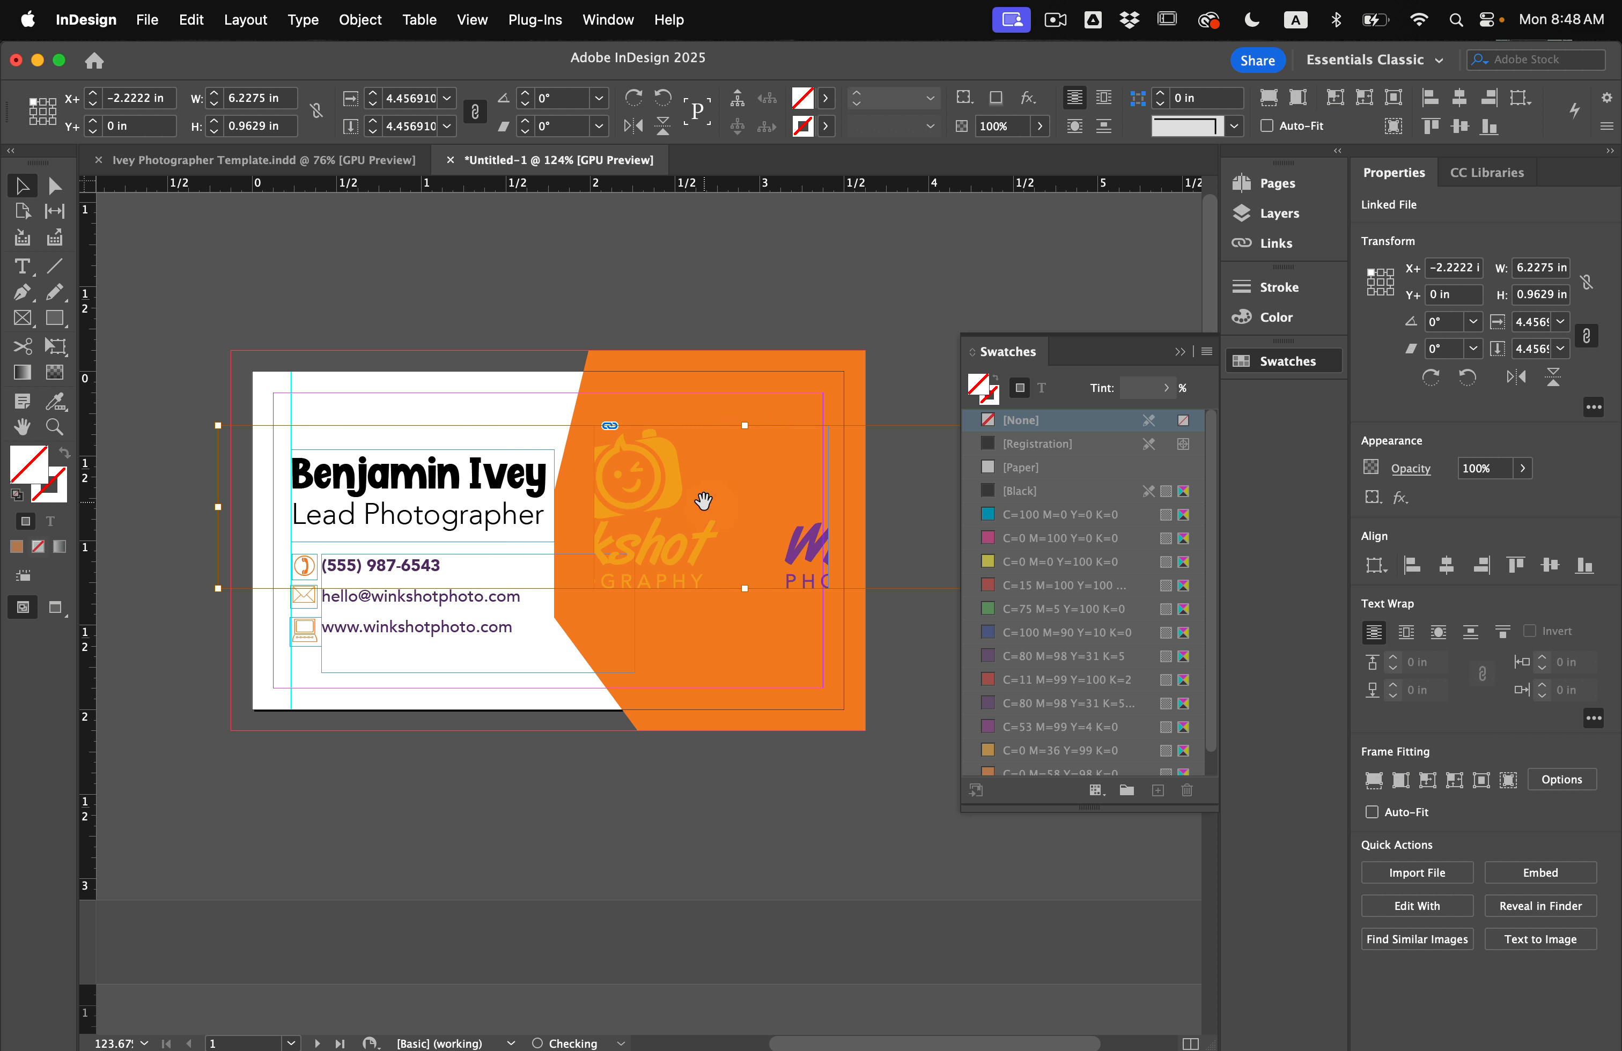
key("shift+Left")
key("shift+Left")
key("shift+Left")
key("shift+Left")
key("shift+Left")
key("shift+Left")
key("shift+Left")
key("shift+Left")
key("shift+Left")
key("shift+Left")
key("shift+Left")
key("shift+Left")
key("shift+Left")
key("shift+Left")
key("shift+Left")
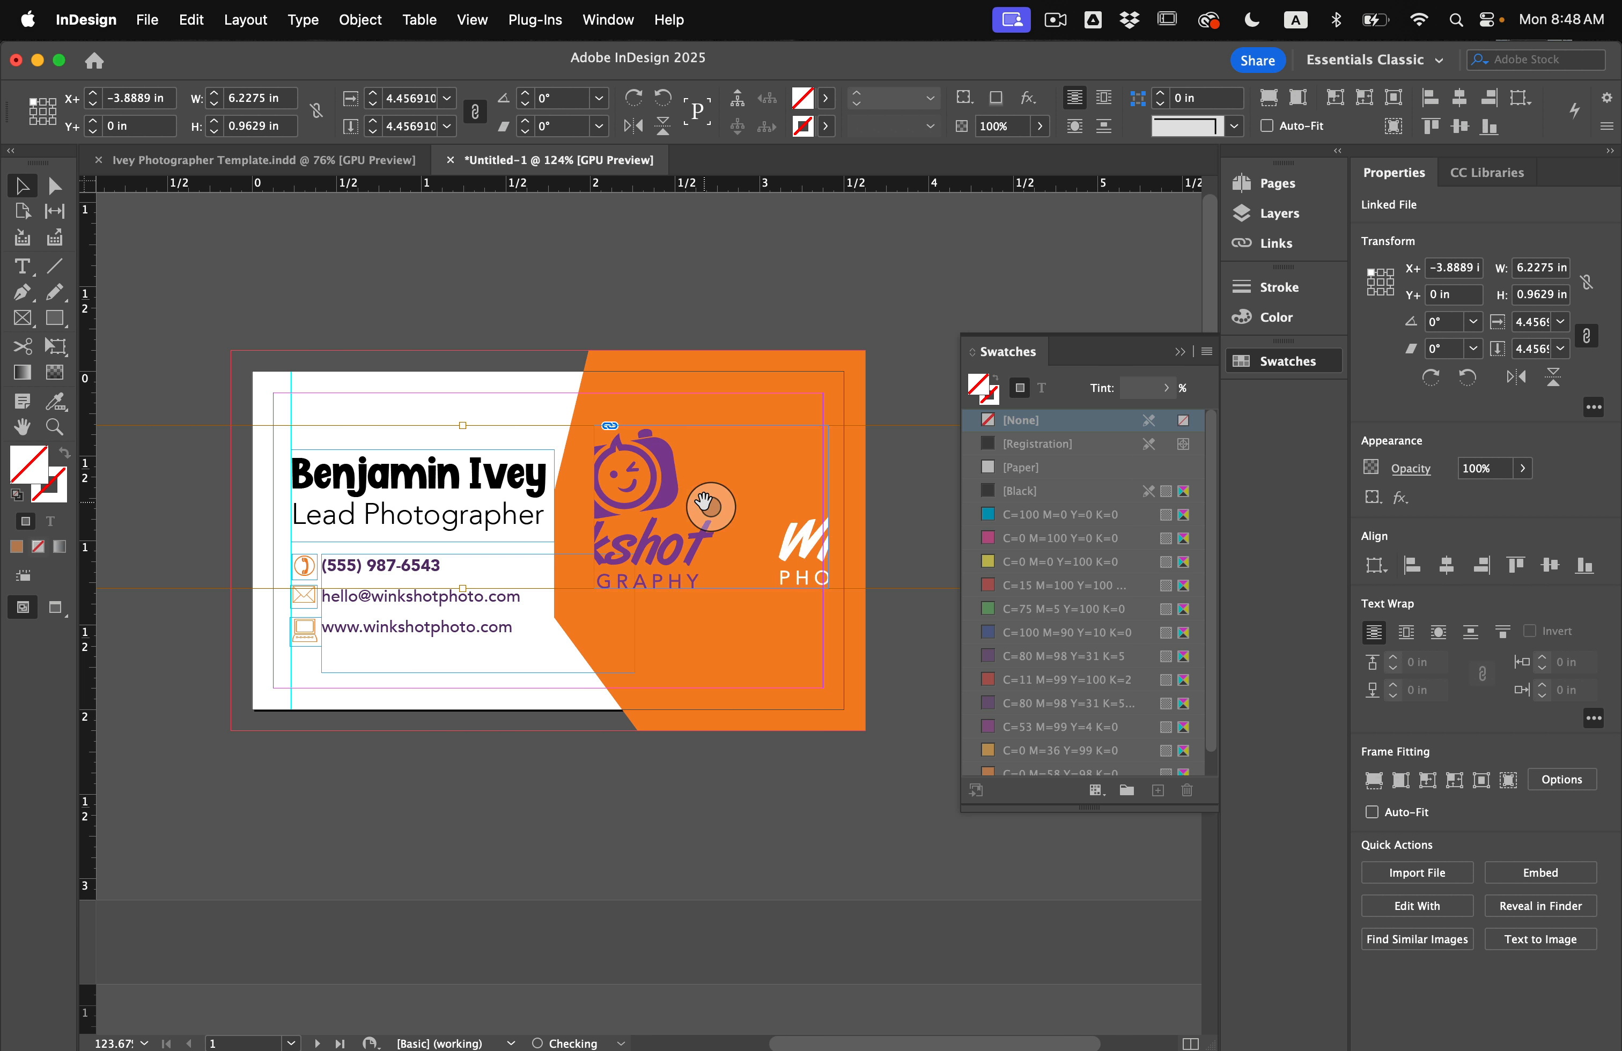
key("shift+Left")
key("shift+Left")
key("shift+Left")
key("shift+Left")
key("shift+Left")
key("shift+Left")
key("shift+Left")
key("shift+Left")
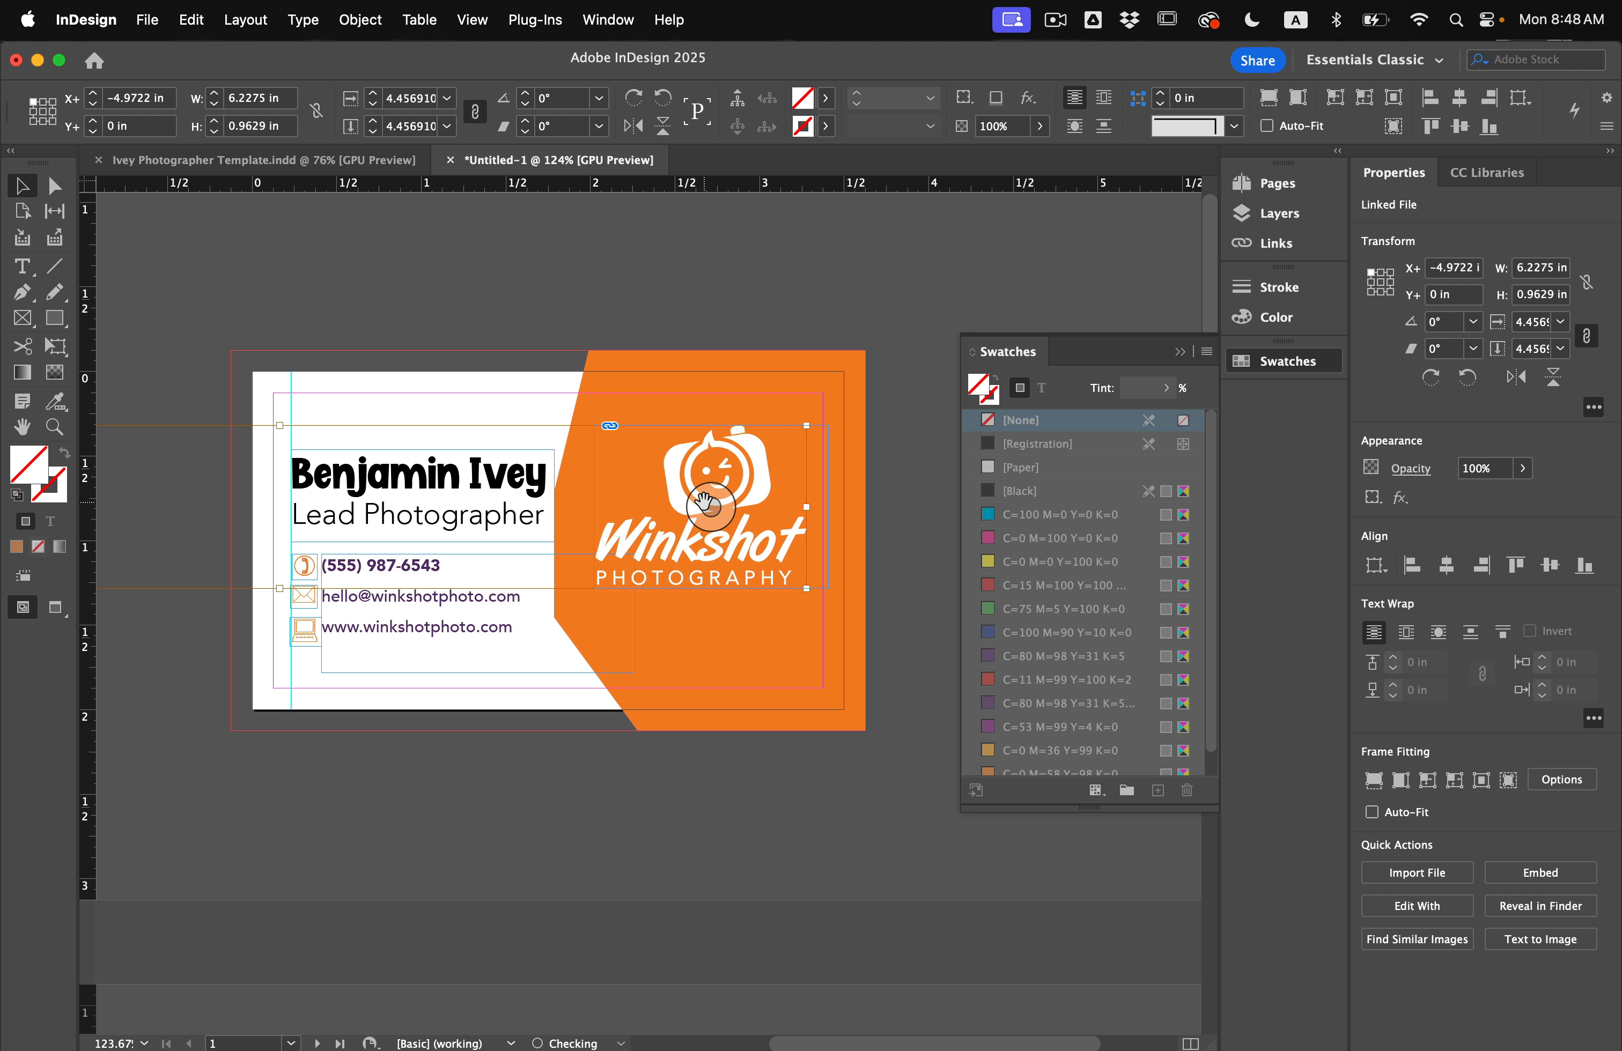
key("Right")
key("Right")
key("Right")
key("Right")
key("Right")
key("Right")
left_click(243, 311)
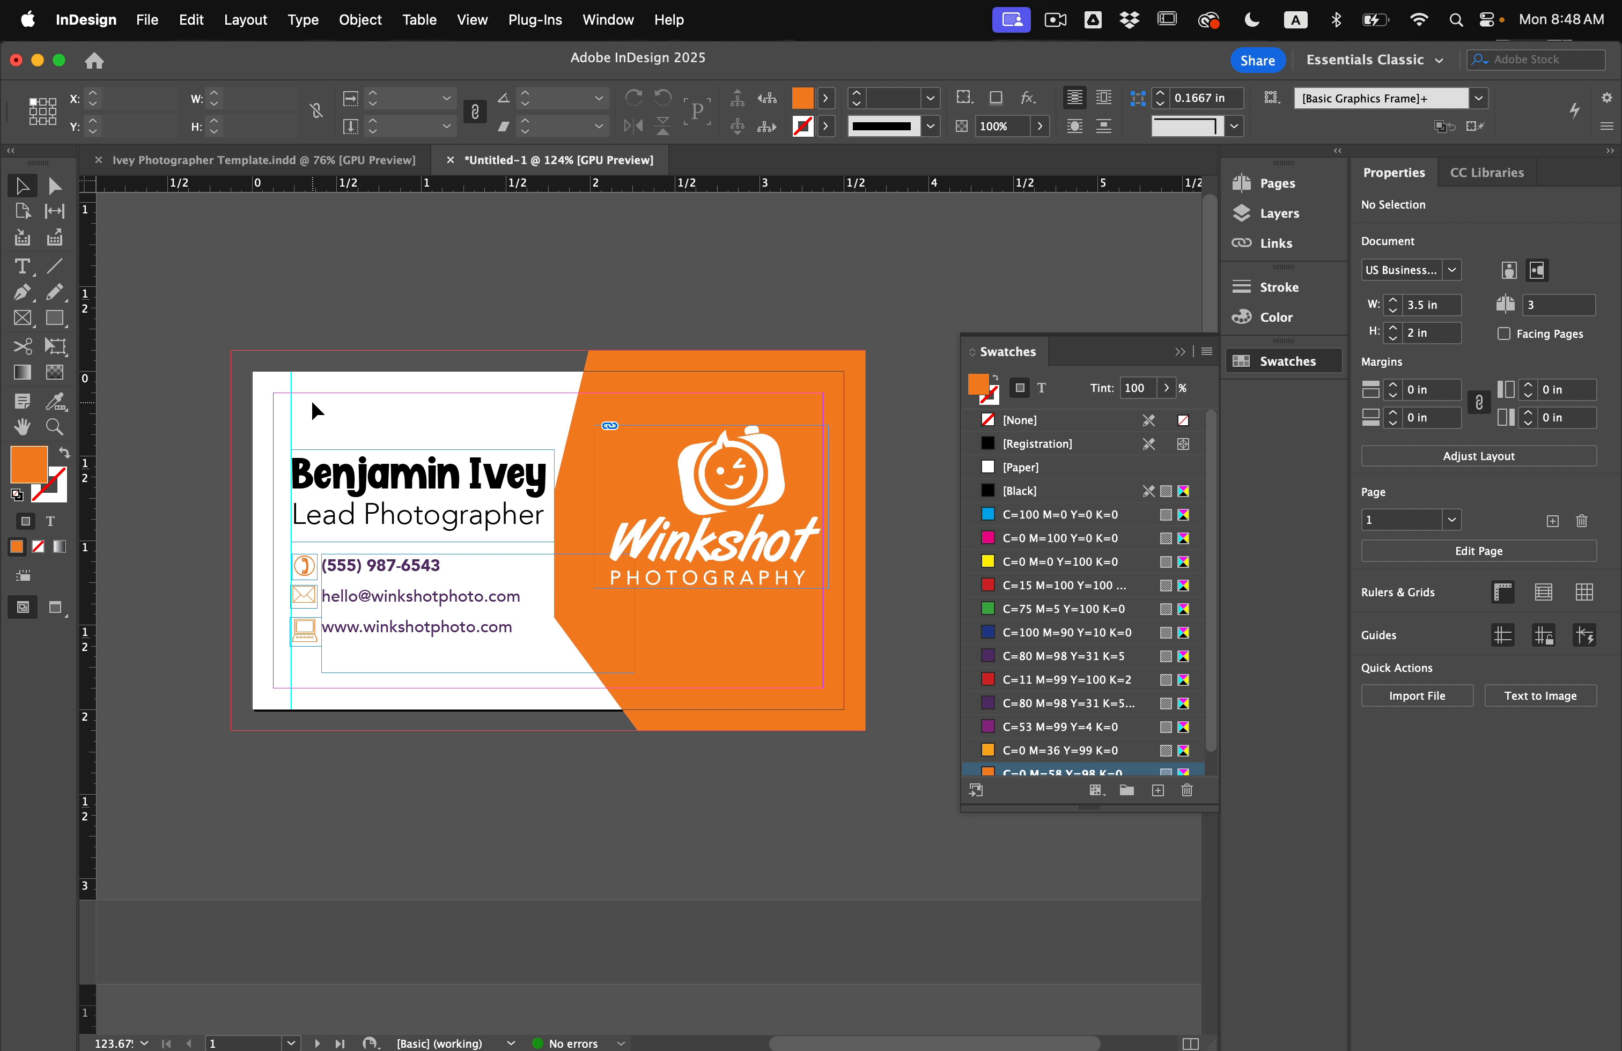
scroll(312, 401, "down", 1)
left_click(21, 210)
left_click(167, 306)
Colour all the name and job title text with the purple swatch.
key("w")
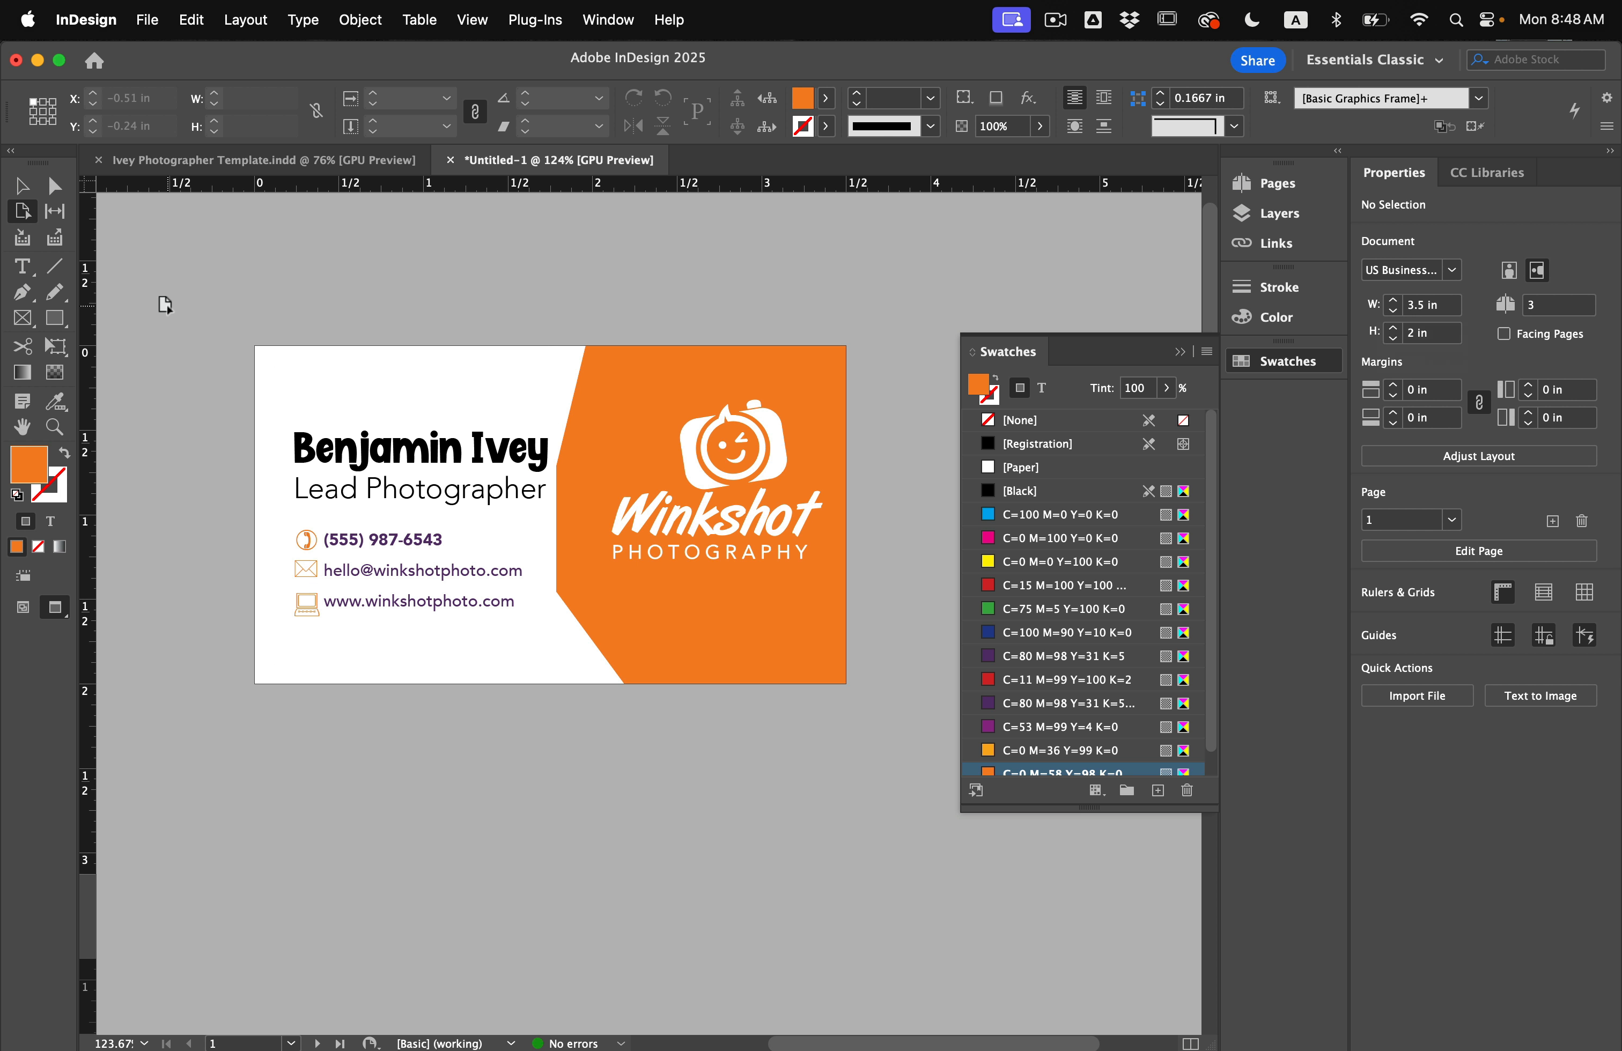
key("w")
key("t")
left_click(373, 461)
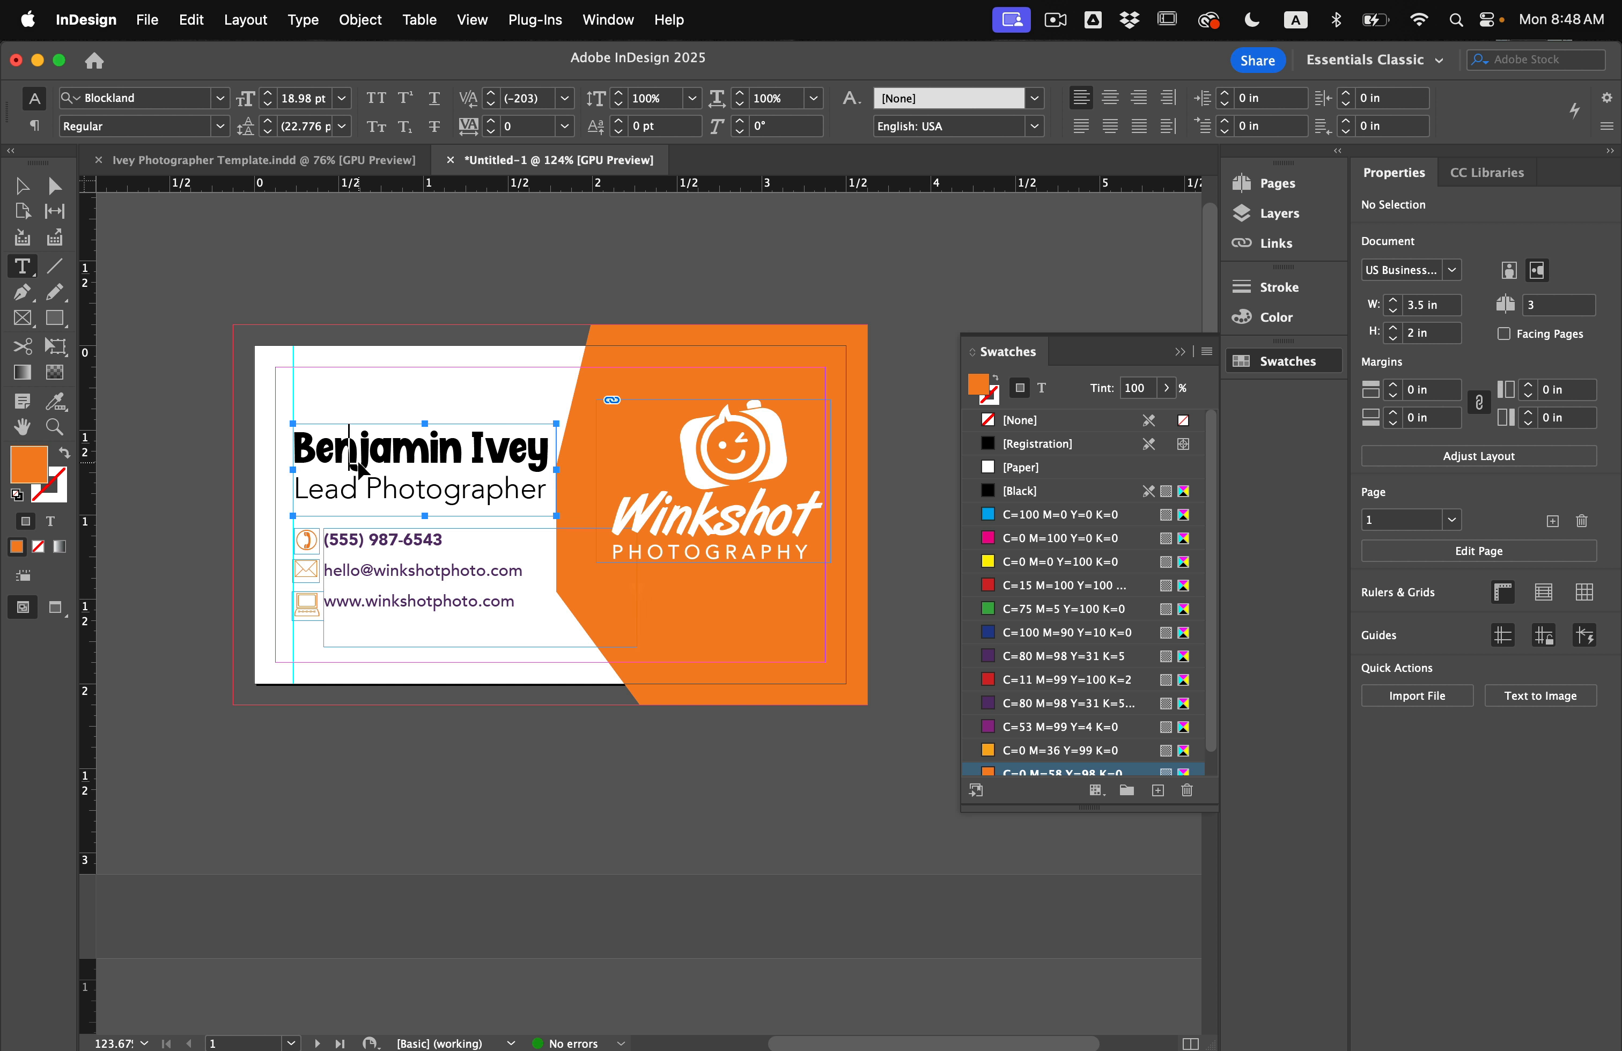
key("super+a")
left_click(1016, 728)
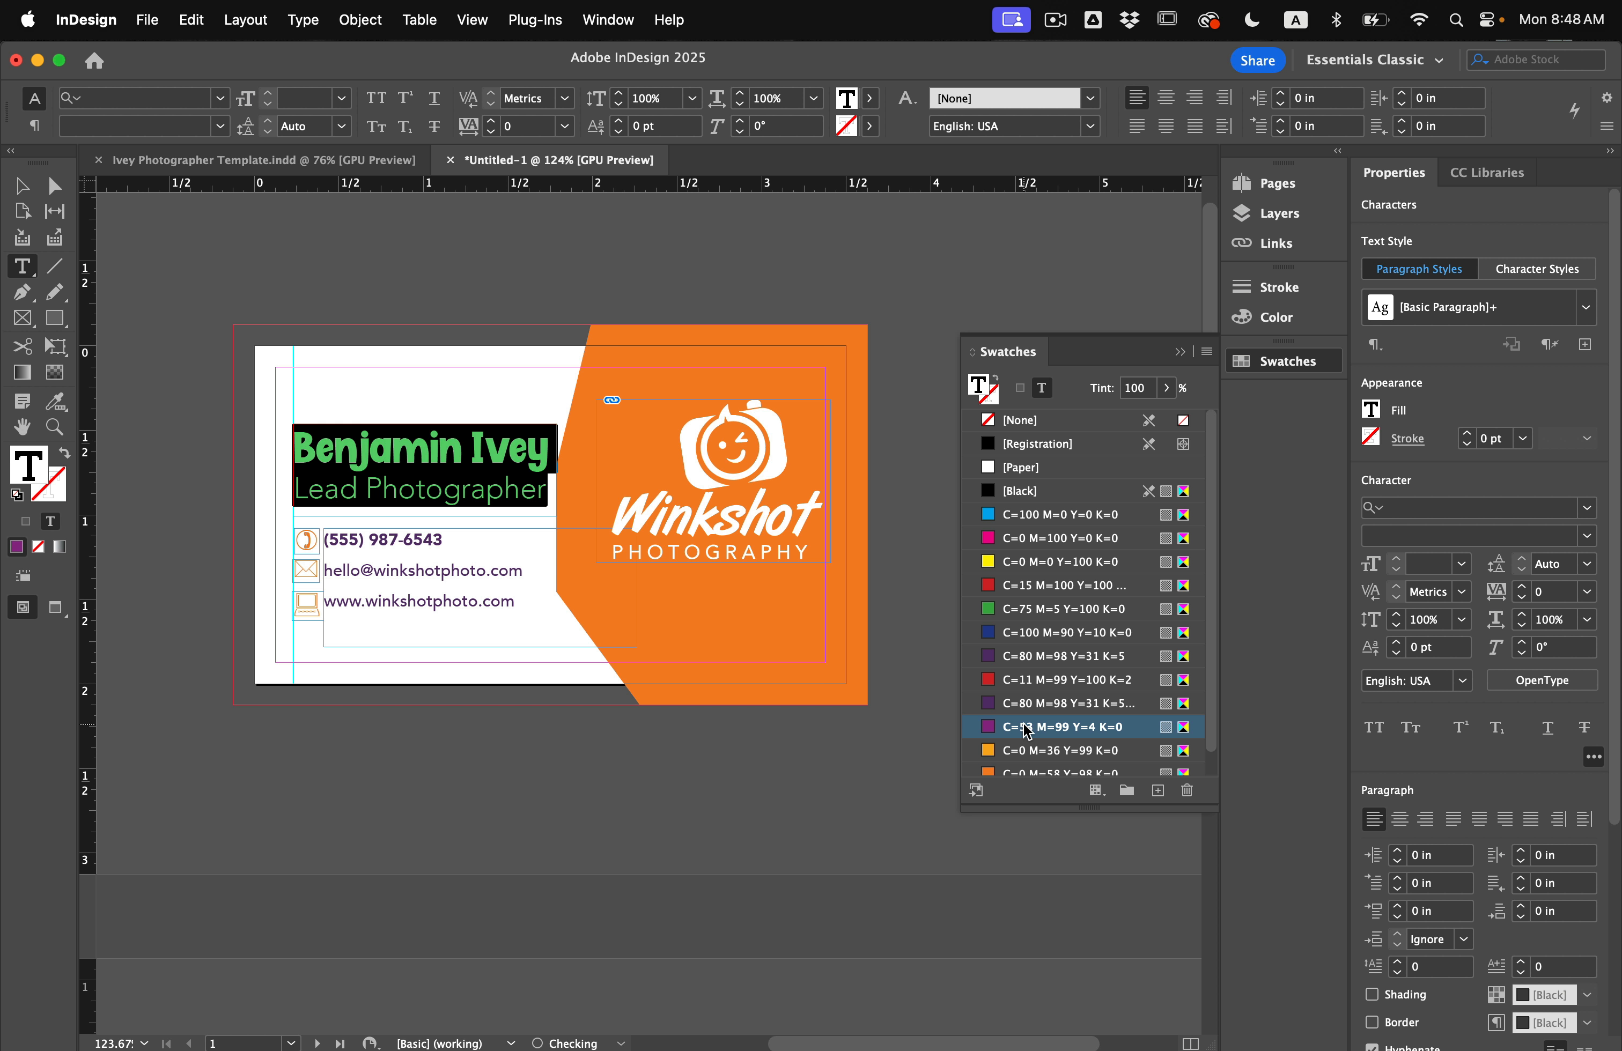
left_click(21, 188)
Nudge the three contact icons slightly to the left.
key("w")
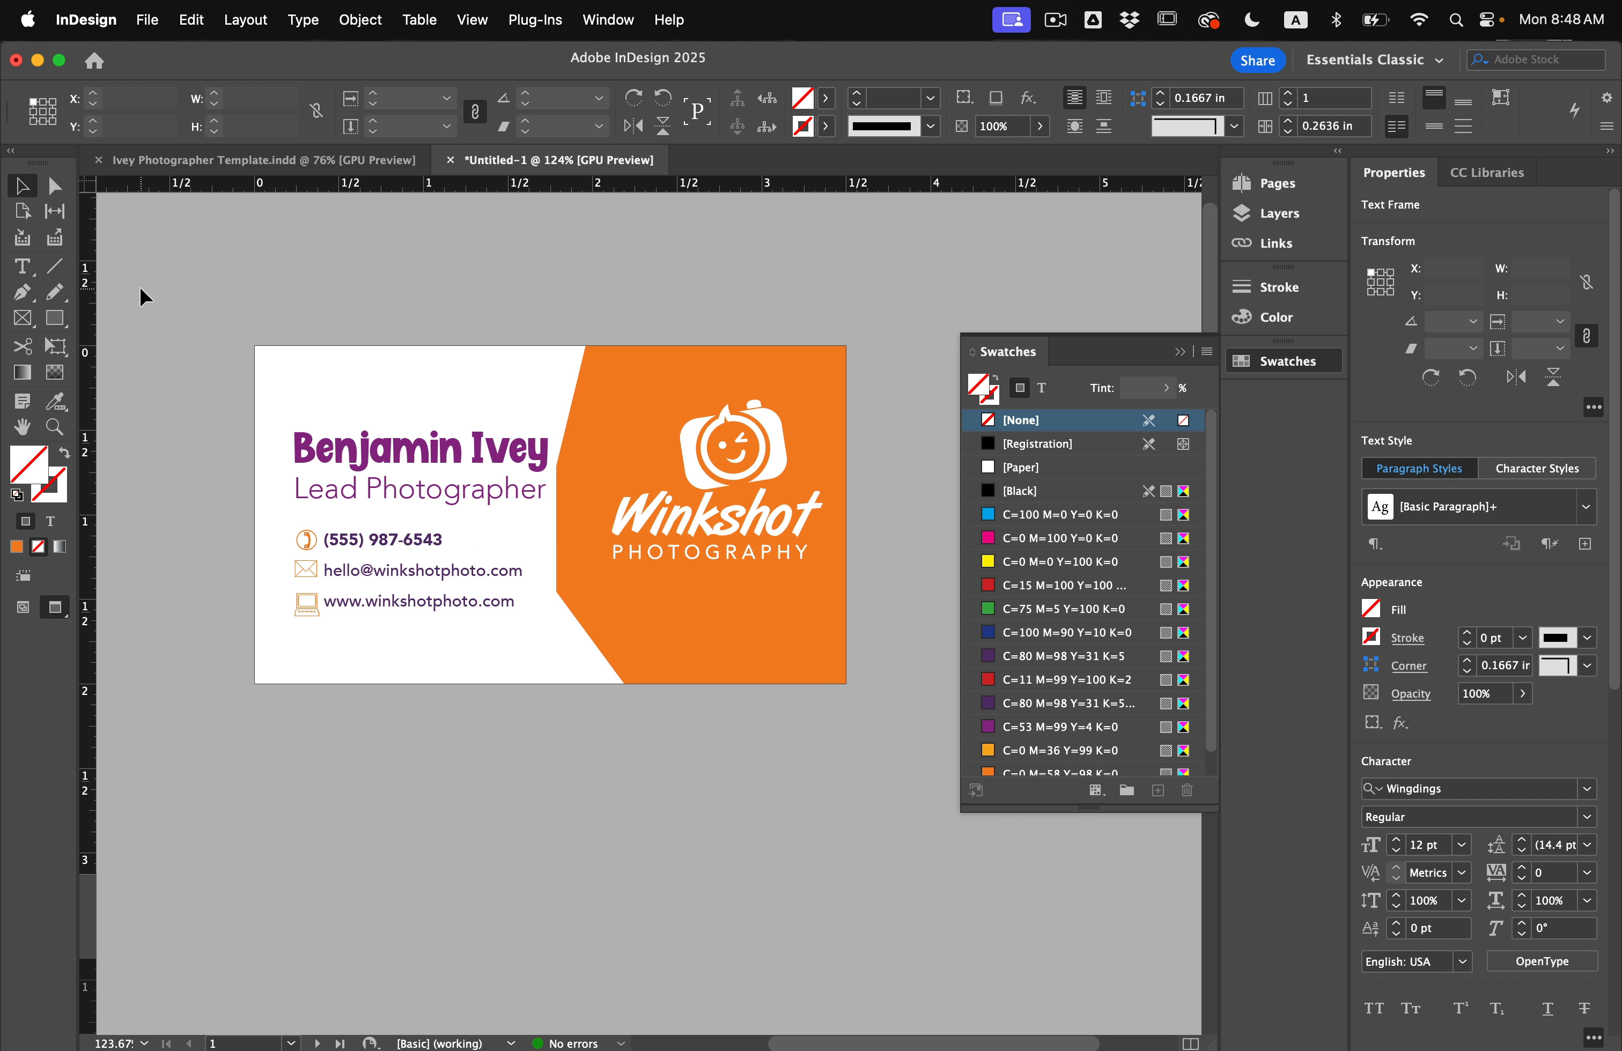
left_click(140, 287)
scroll(140, 287, "down", 1)
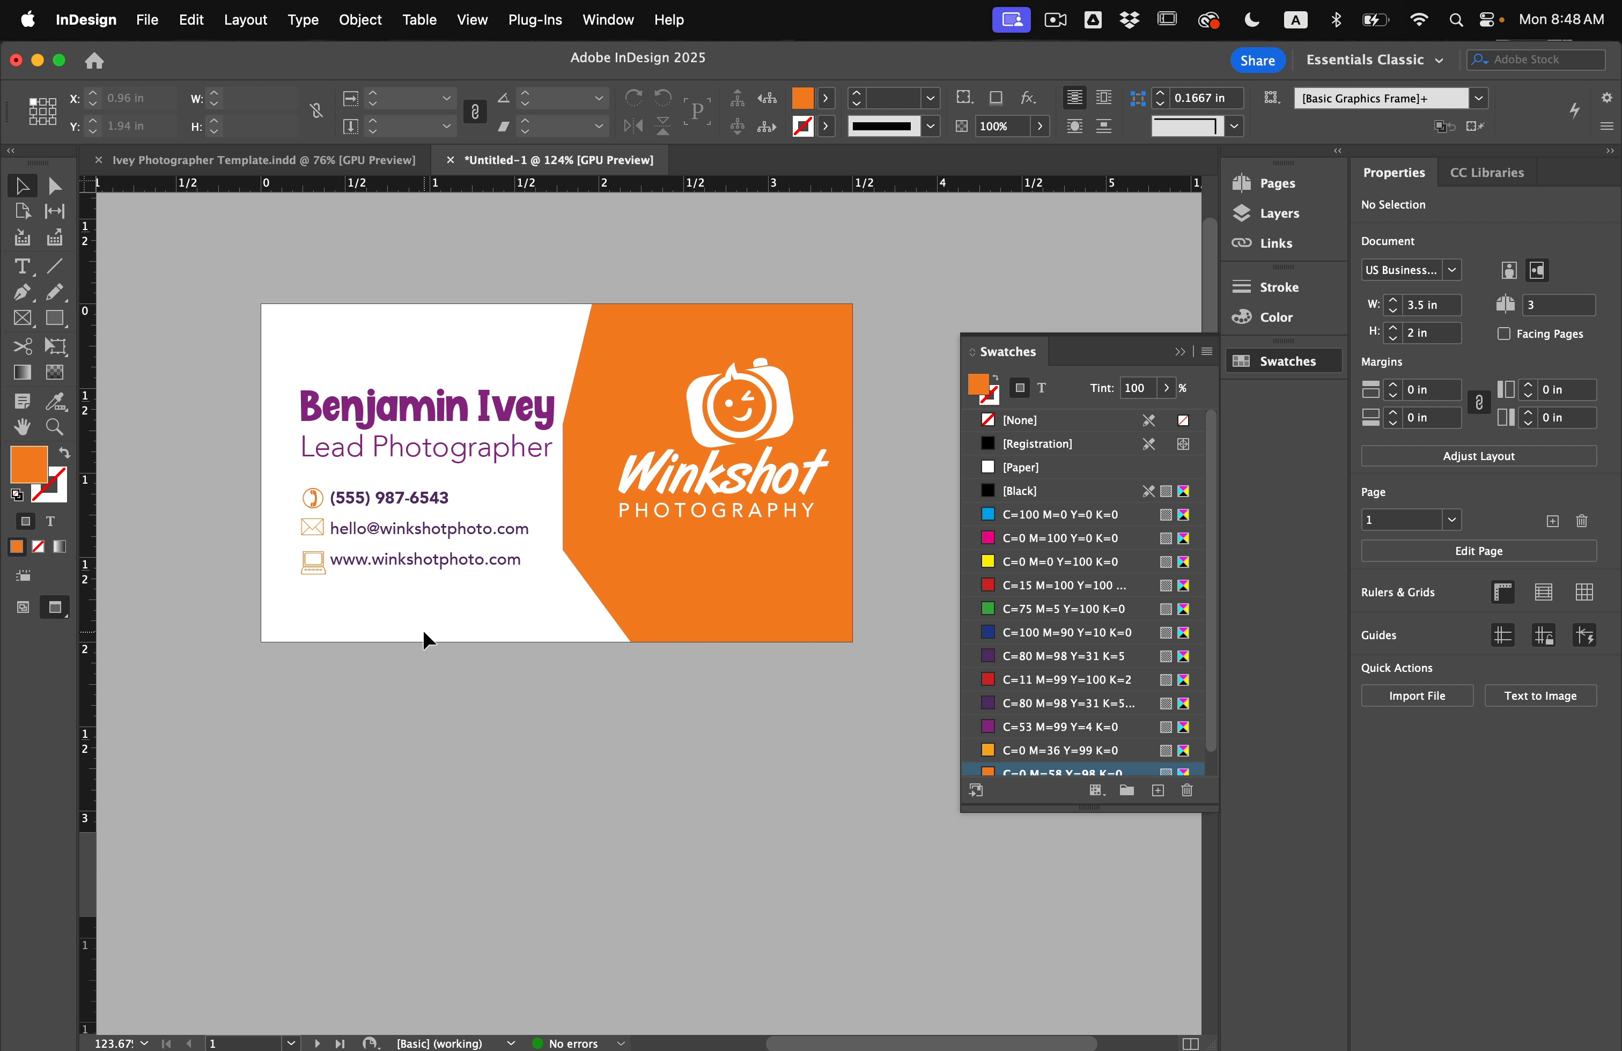
left_click_drag(260, 493, 306, 591)
key("Left")
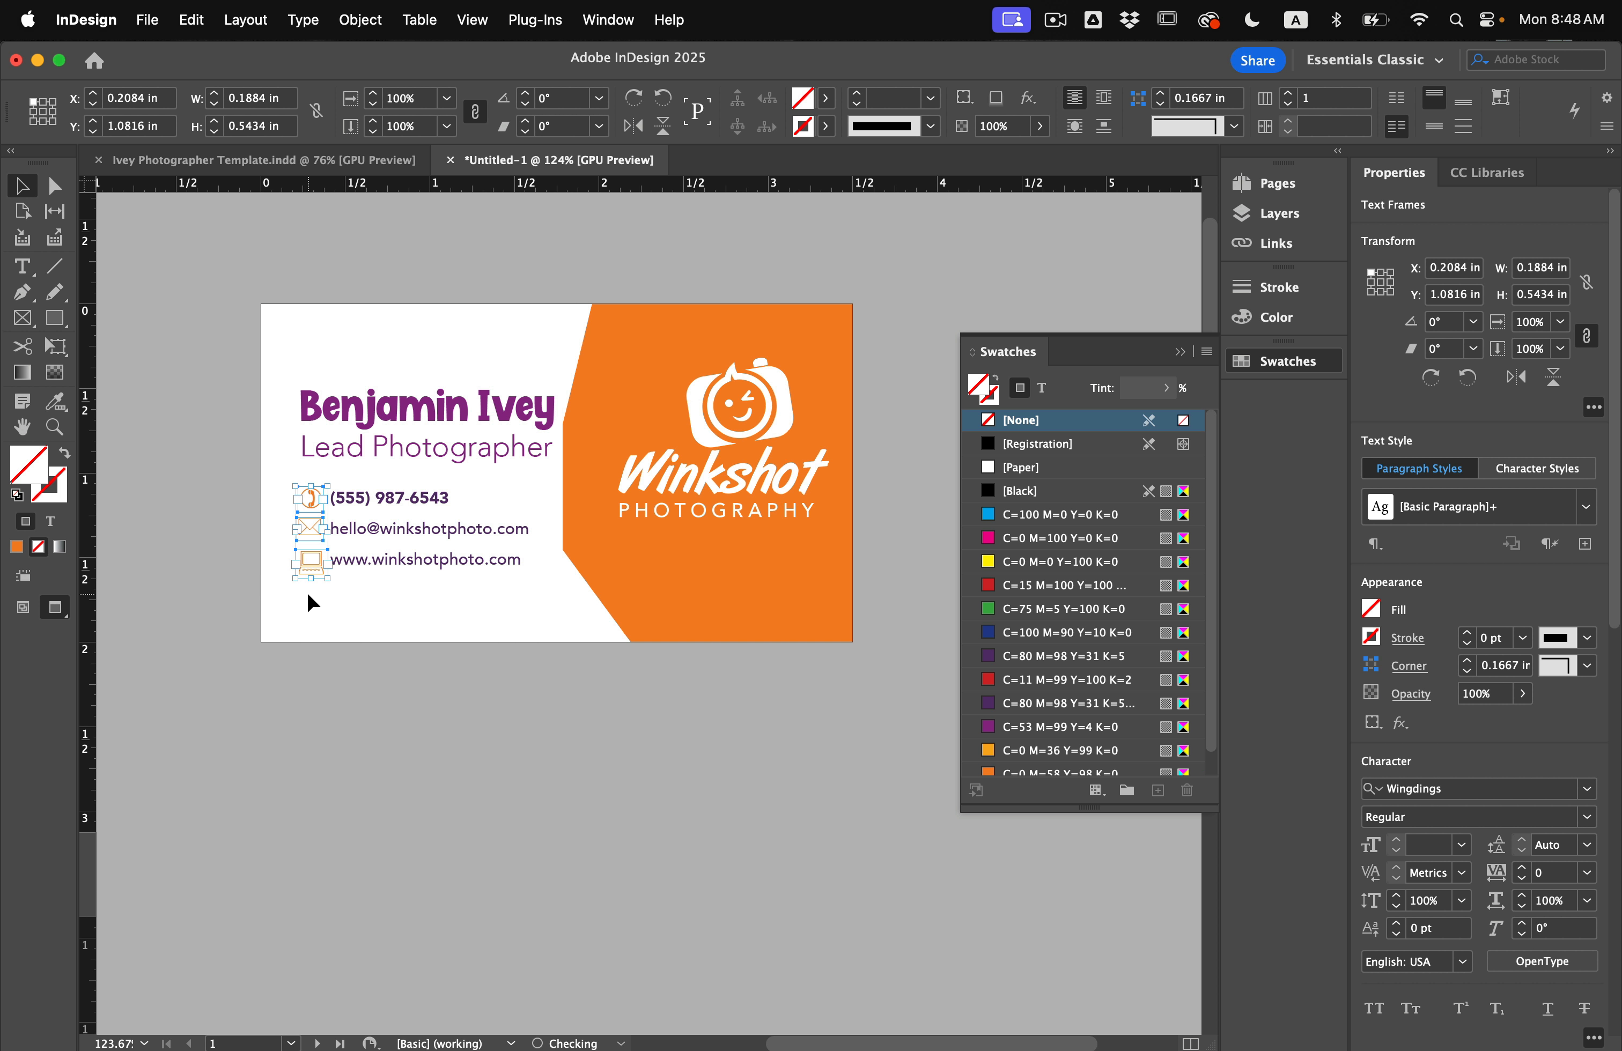
left_click(311, 603)
left_click_drag(288, 591, 305, 594)
left_click(1071, 255)
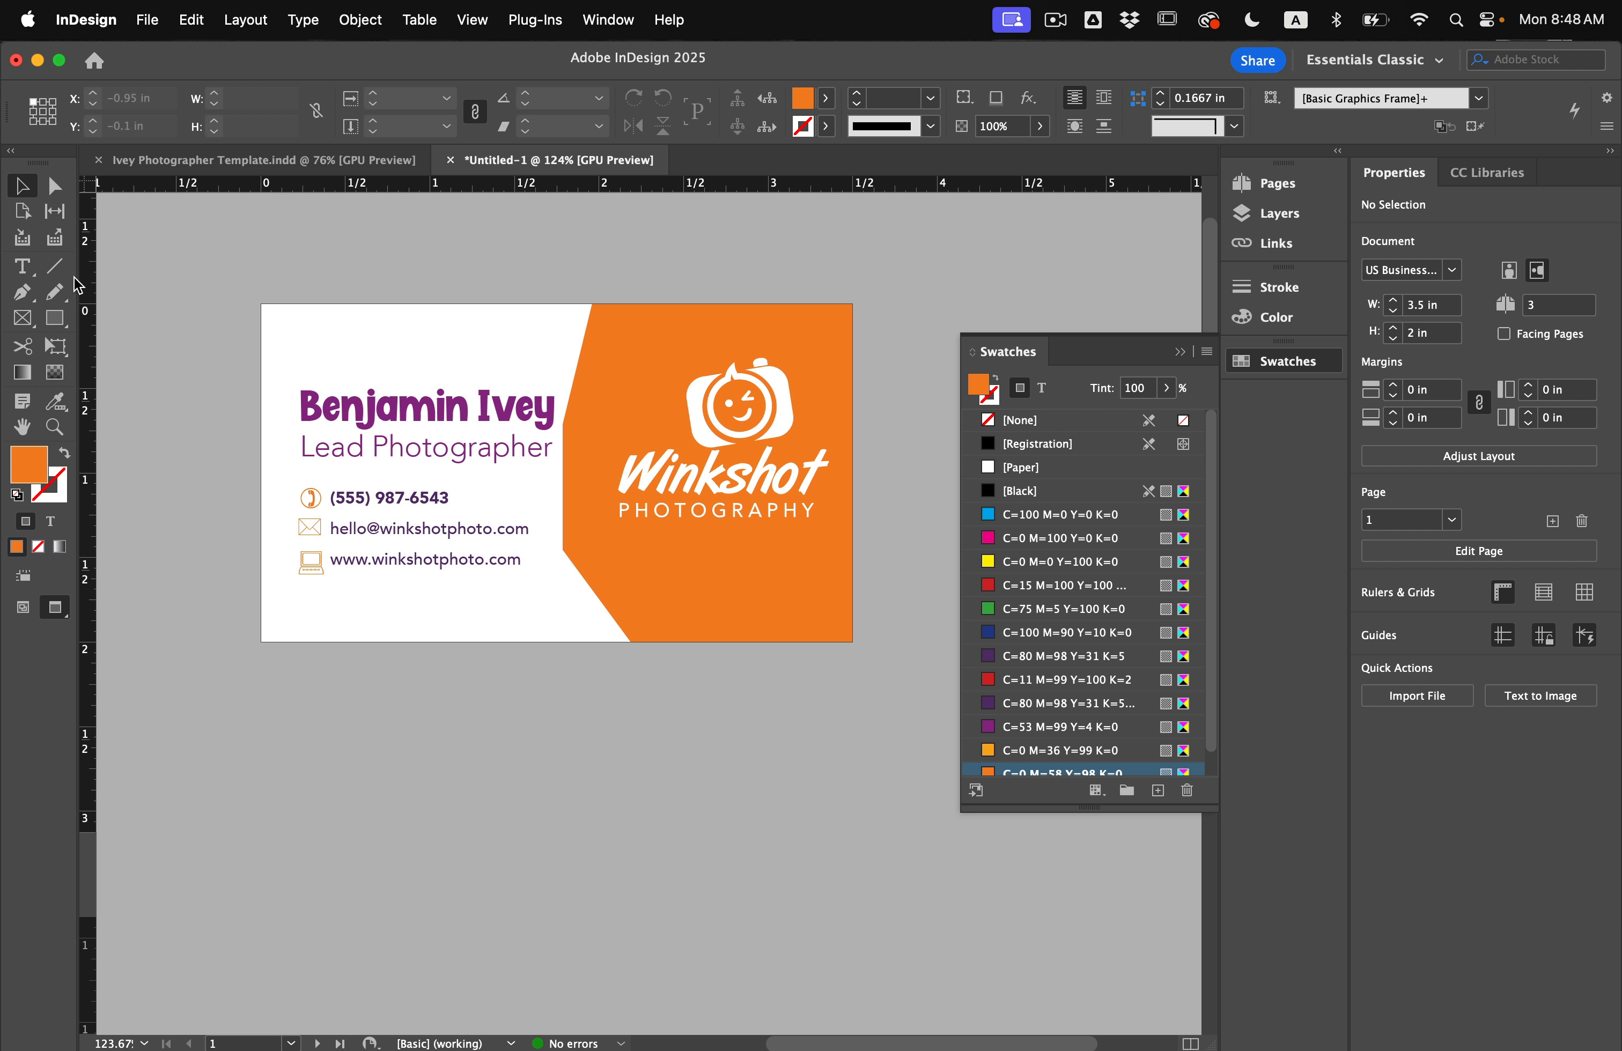
Draw a 2.33 in horizontal line beneath the contact lines.
left_click(55, 266)
key("w")
left_click_drag(291, 606, 684, 605)
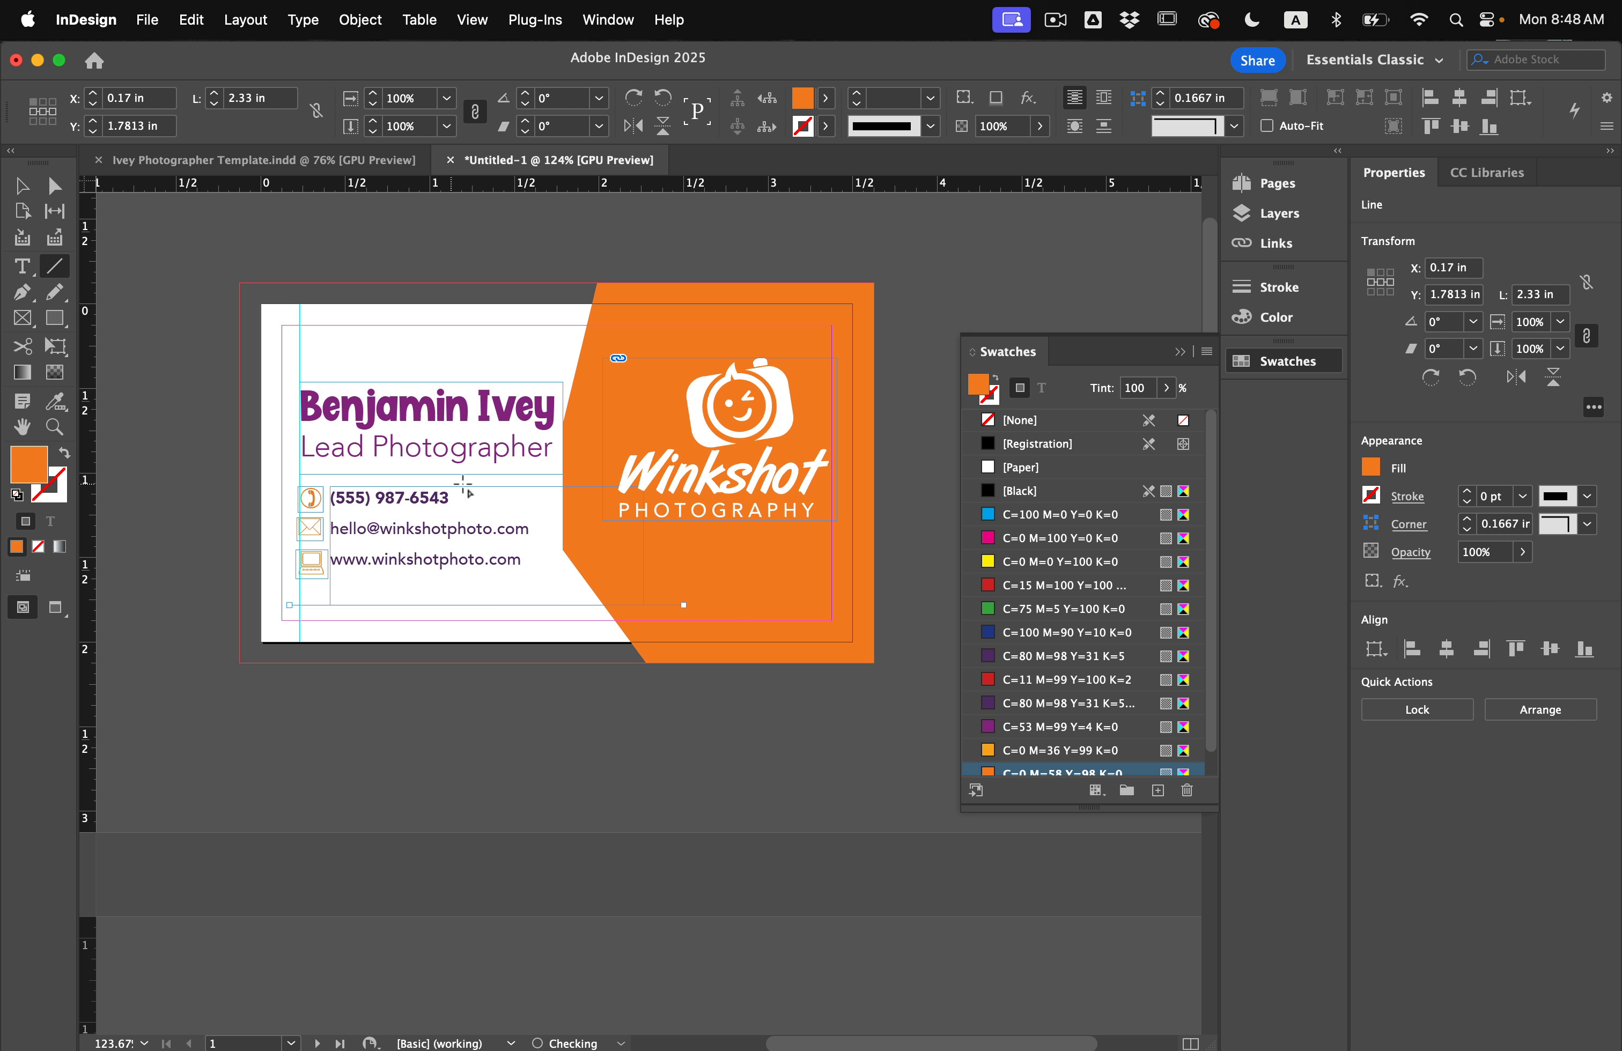
Make the new line a 4 pt Japanese Dots stroke in purple (C=80 M=98 Y=31 K=5).
key("v")
left_click(485, 628)
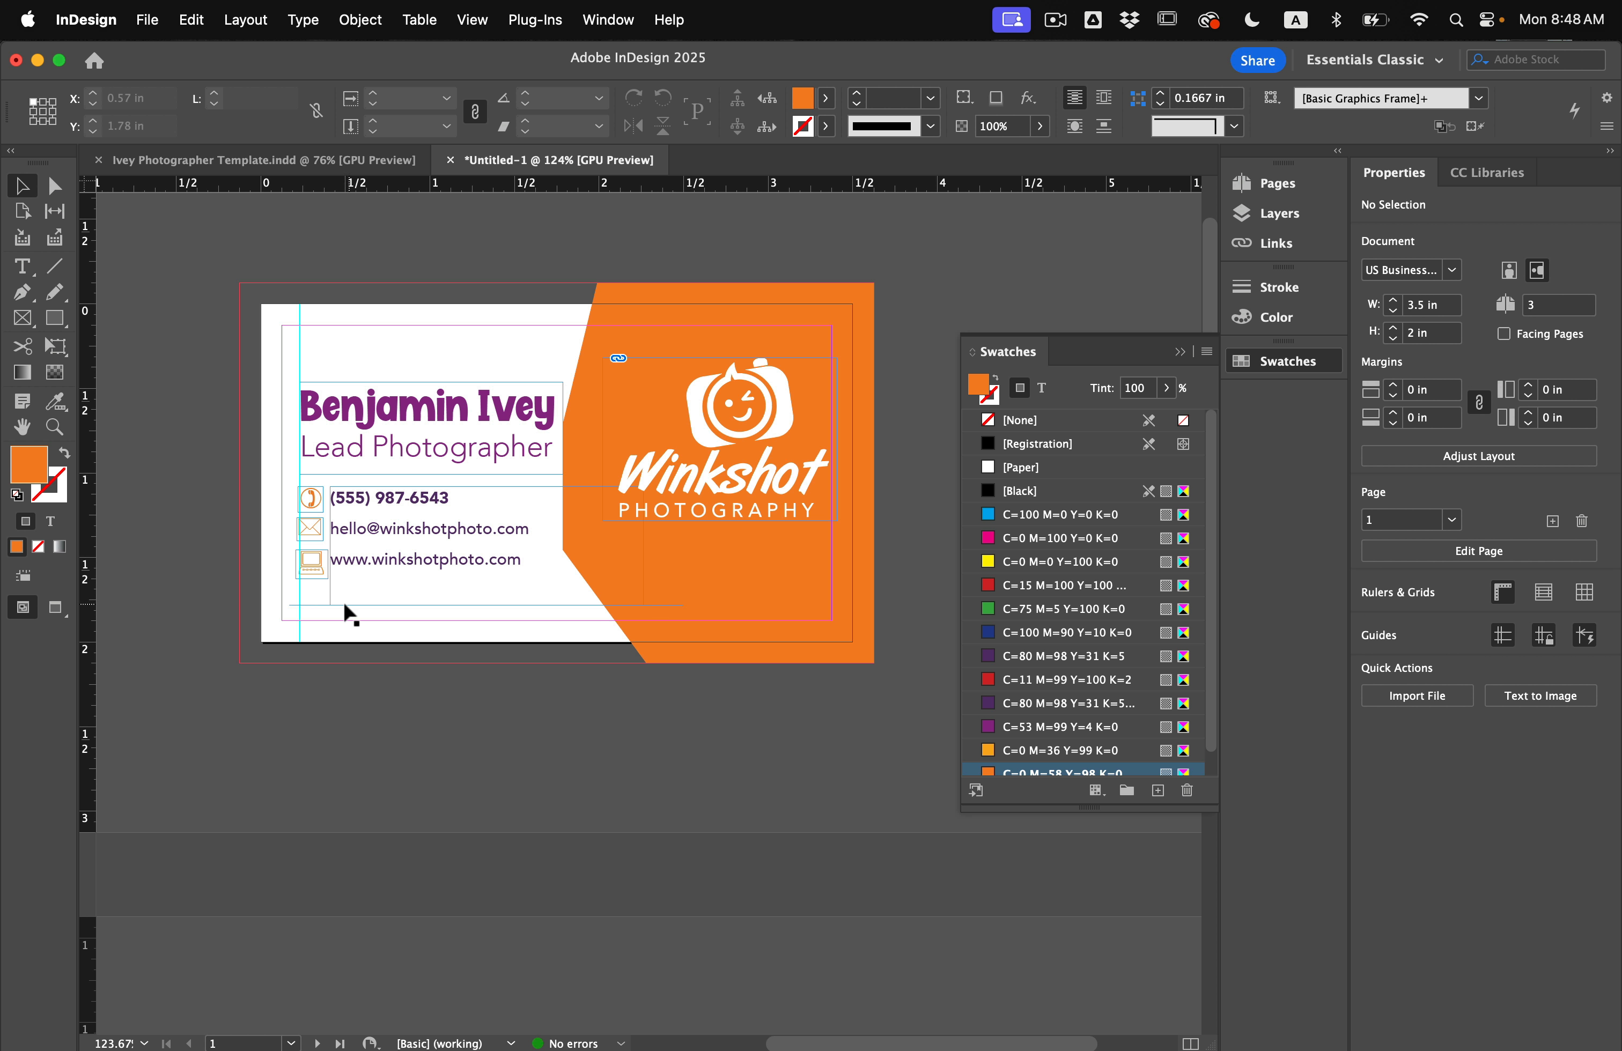
left_click(310, 604)
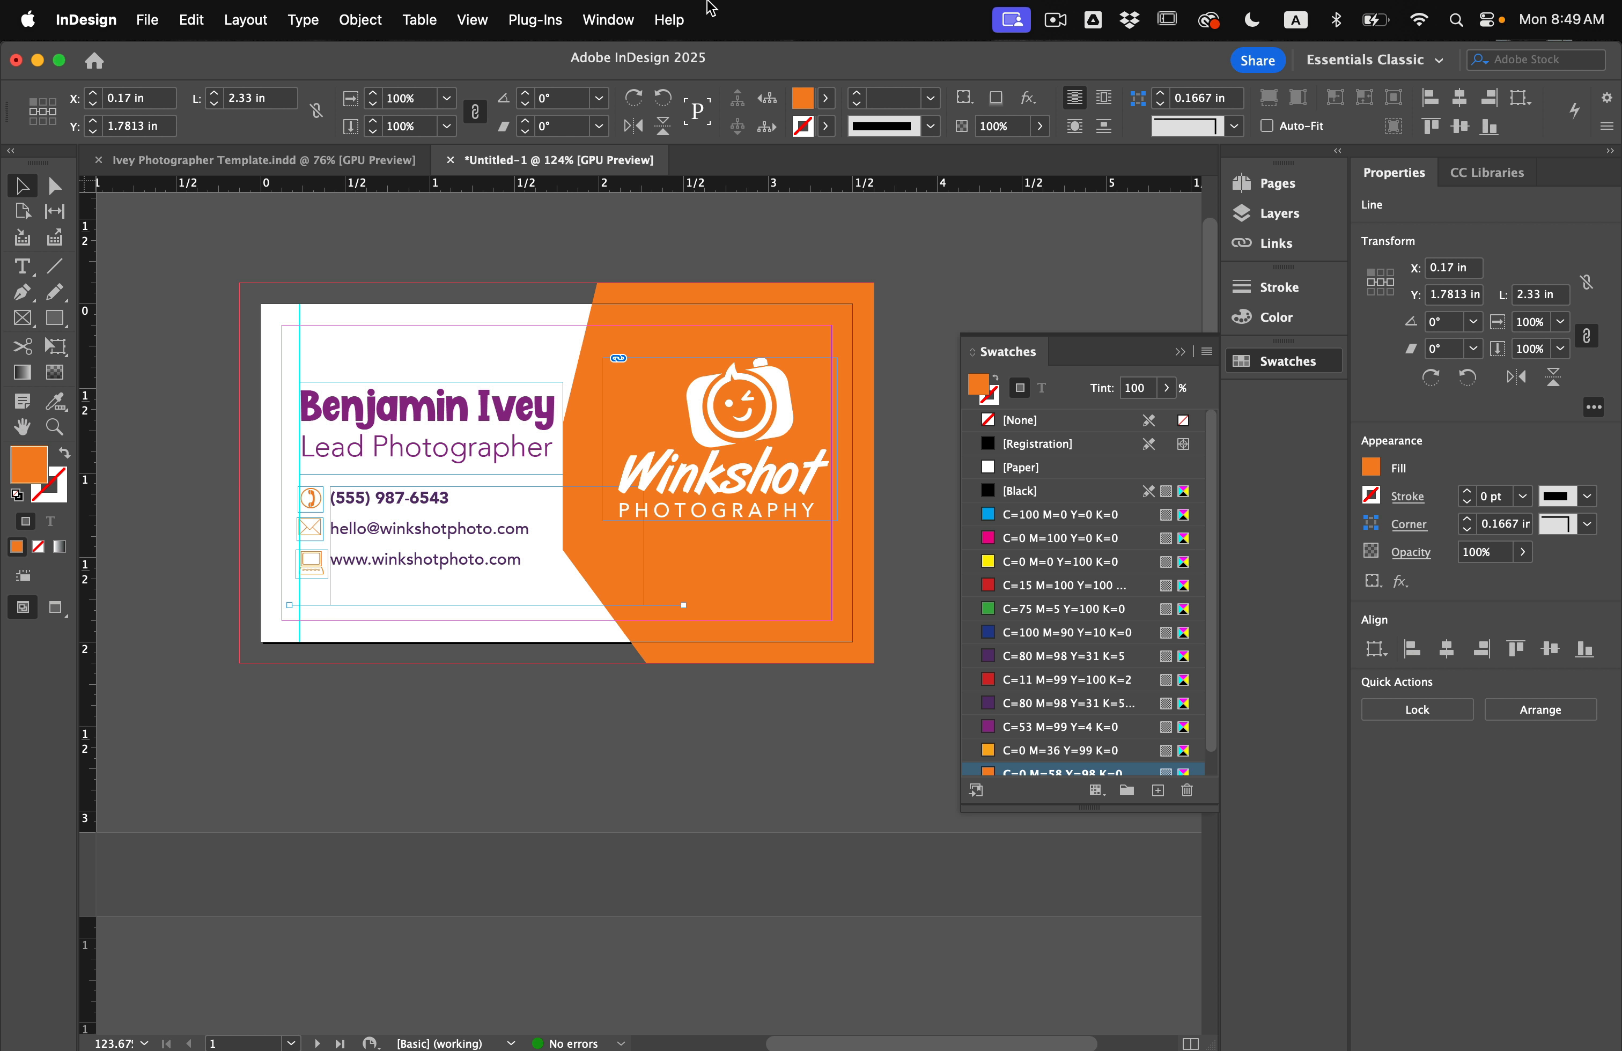
left_click(855, 93)
left_click(854, 93)
left_click(854, 93)
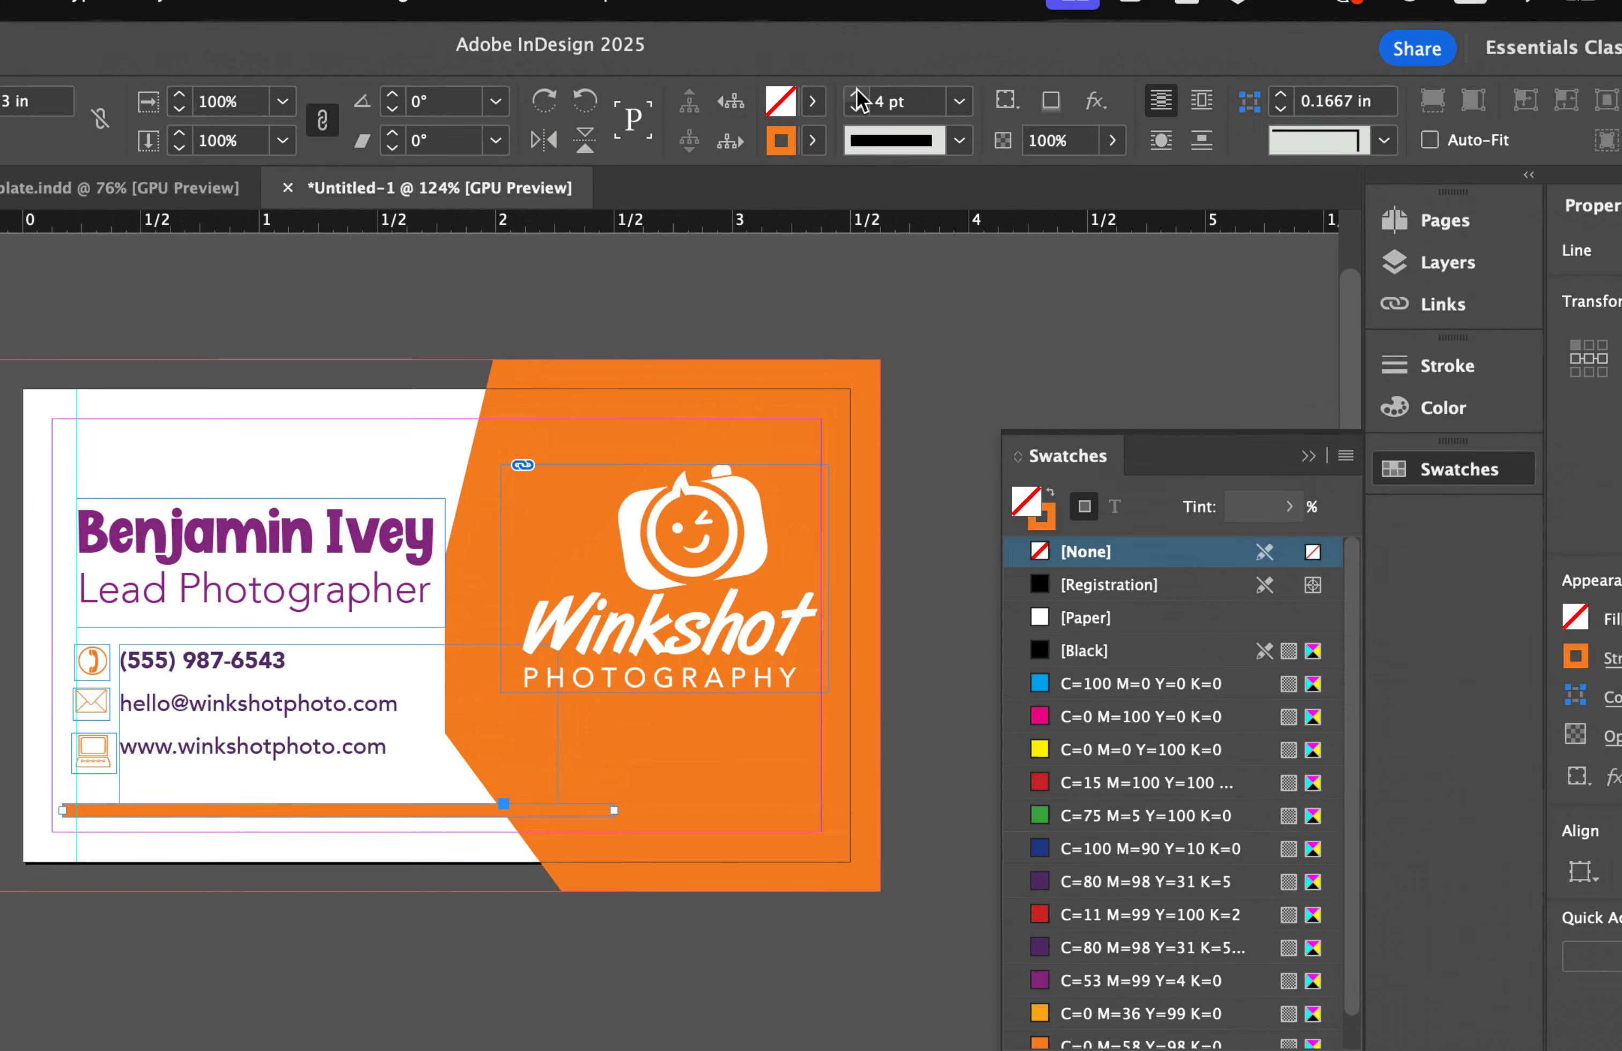
left_click(931, 126)
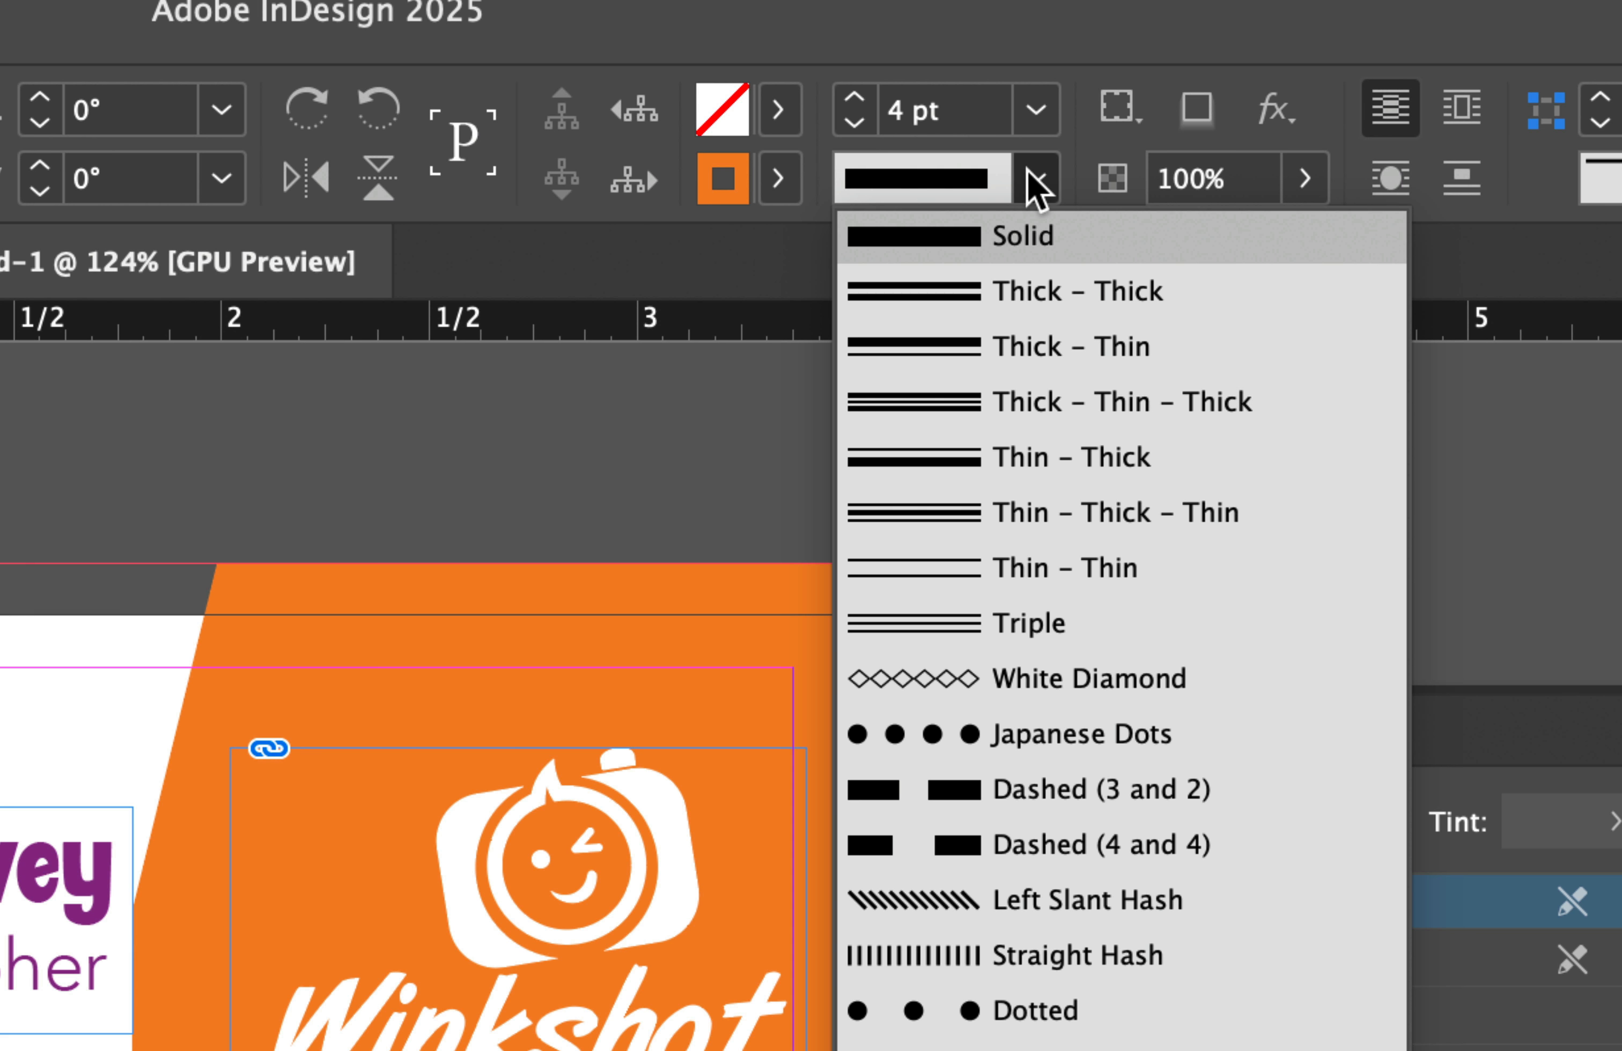
left_click(959, 736)
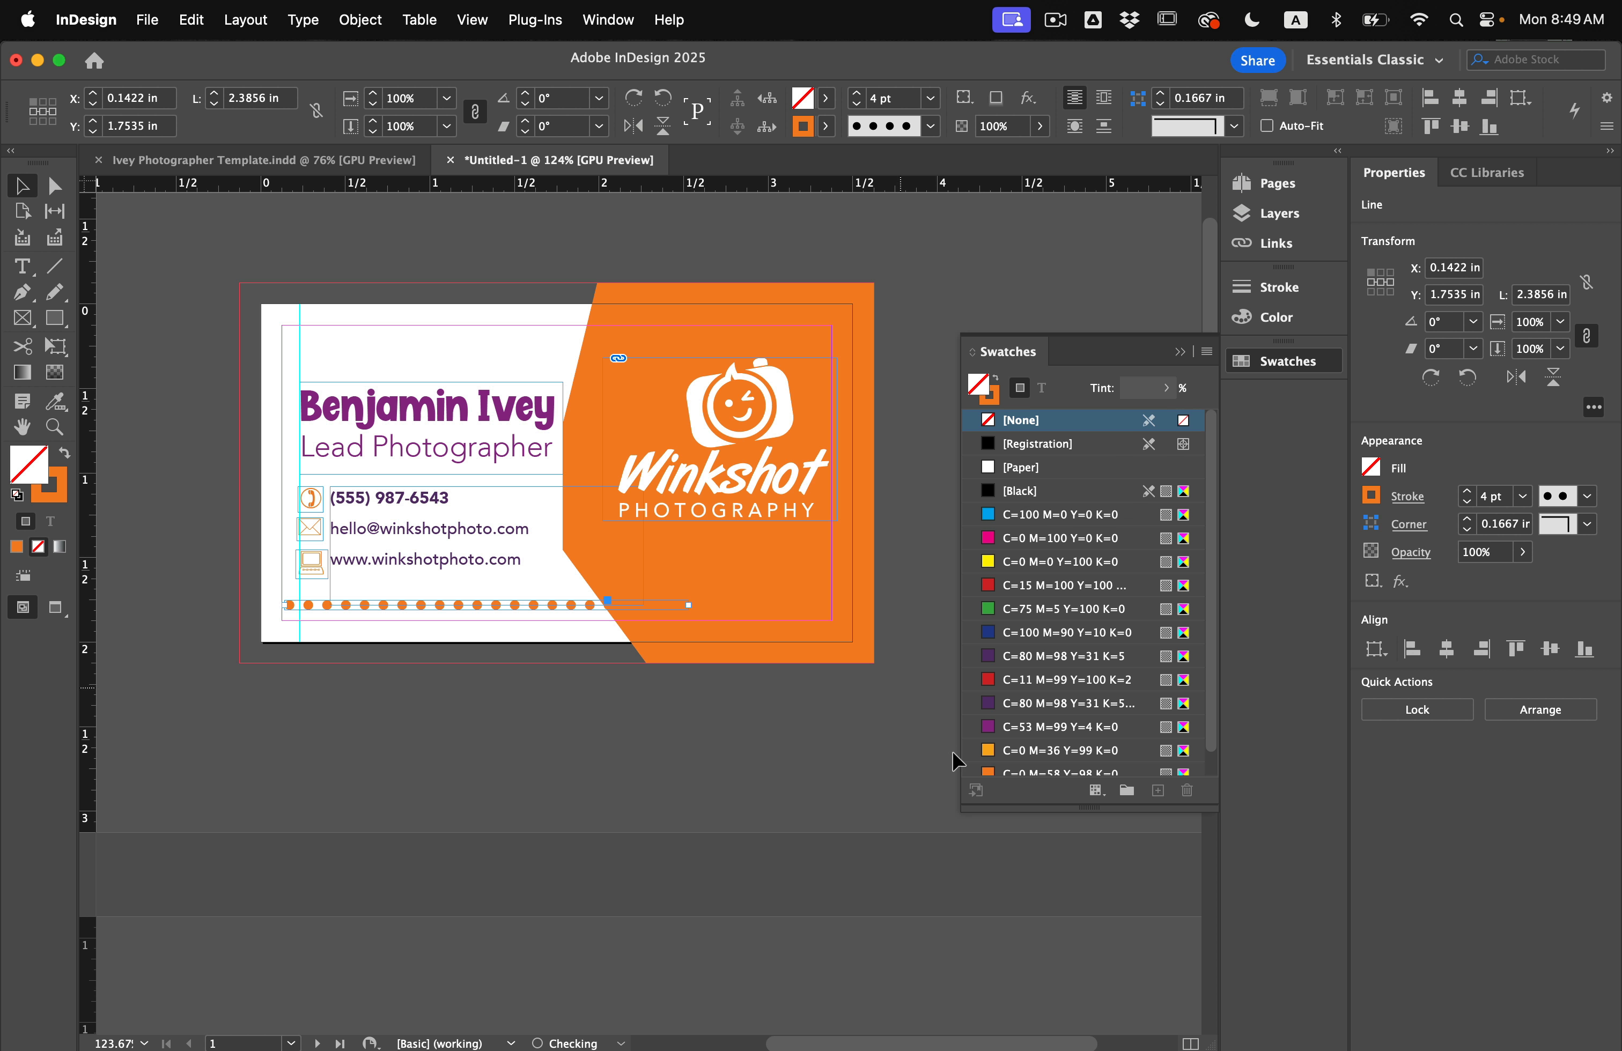
left_click(1021, 468)
Move the dotted line up just below the Lead Photographer title.
key("x")
left_click(1047, 699)
left_click(499, 620)
key("w")
left_click(488, 603)
mouse_move(309, 602)
left_mouse_down()
mouse_move(311, 473)
mouse_move(341, 576)
left_mouse_up()
Nudge the contact block down and the name and title up.
key("Down")
key("Down")
key("Down")
key("Down")
left_click_drag(270, 391, 301, 423)
key("shift+Up")
Adjust the orange panel's left edge and select its top-left corner point.
key("a")
left_click(564, 481)
key("Right")
key("Right")
key("Right")
key("Right")
key("Right")
key("Right")
key("Right")
key("Left")
key("Left")
key("Left")
key("Left")
key("Left")
key("Left")
key("Left")
key("Left")
left_click(598, 283)
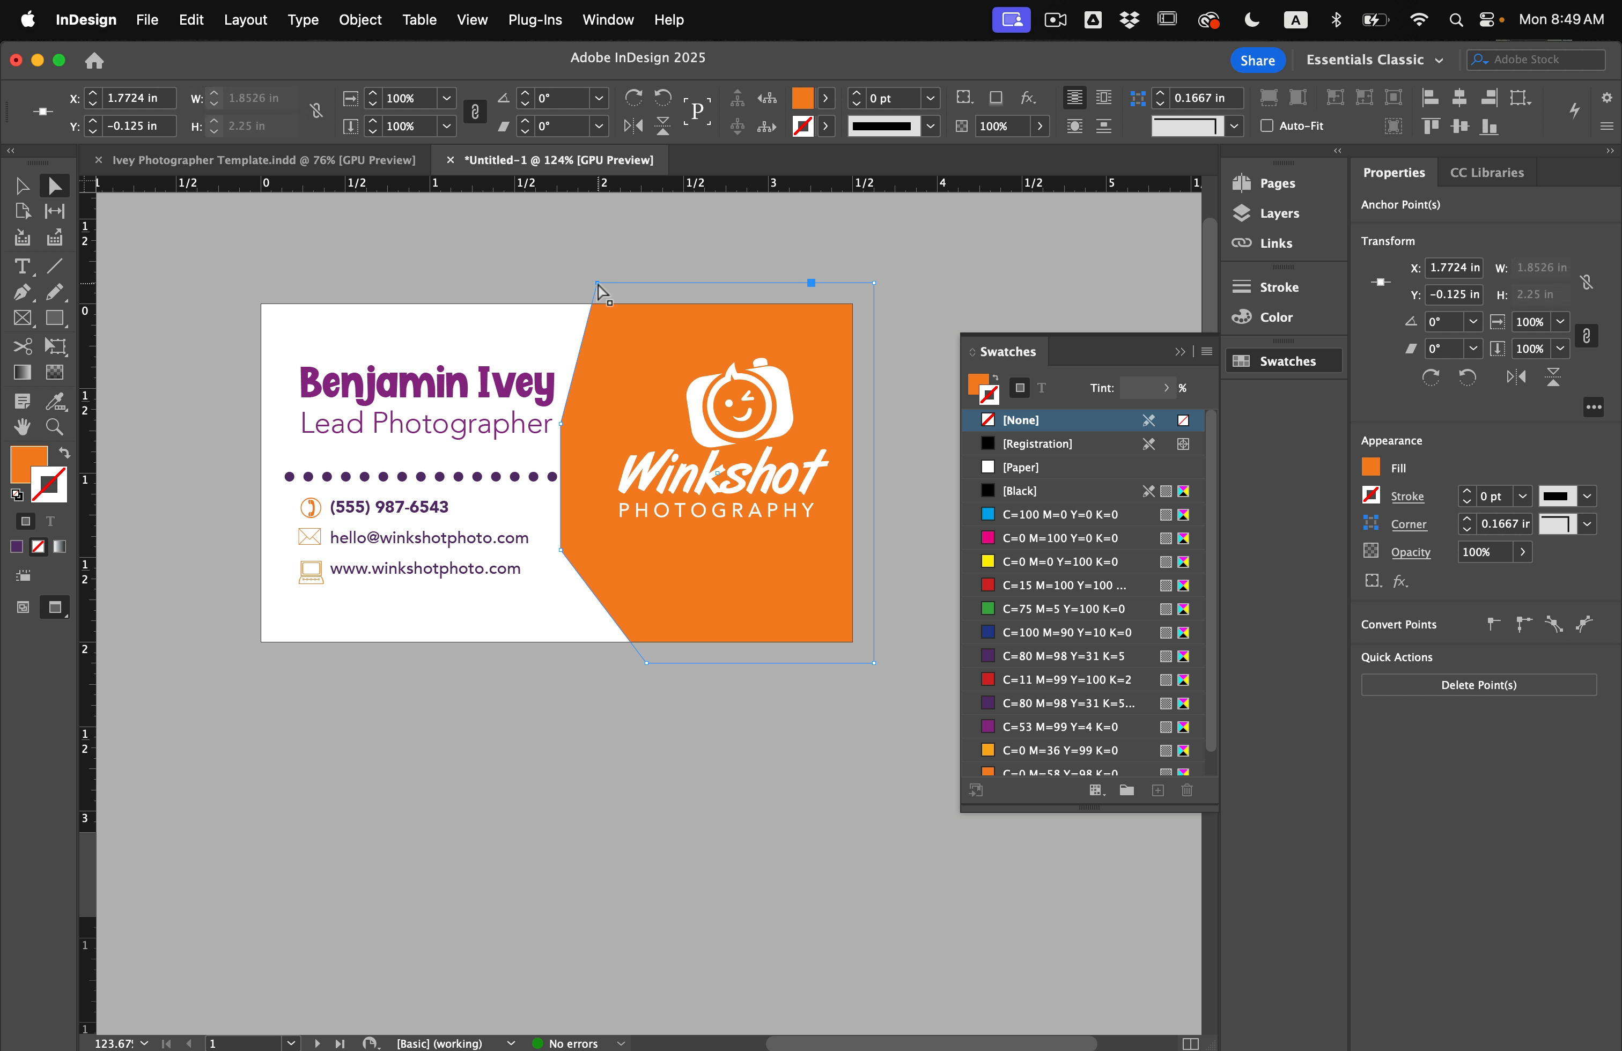
Drag the orange panel's top-left corner right to angle its left side.
left_click_drag(598, 284, 715, 283)
left_click(216, 287)
key("v")
Enlarge the Winkshot logo proportionally from its frame's corner handle.
left_click(696, 524)
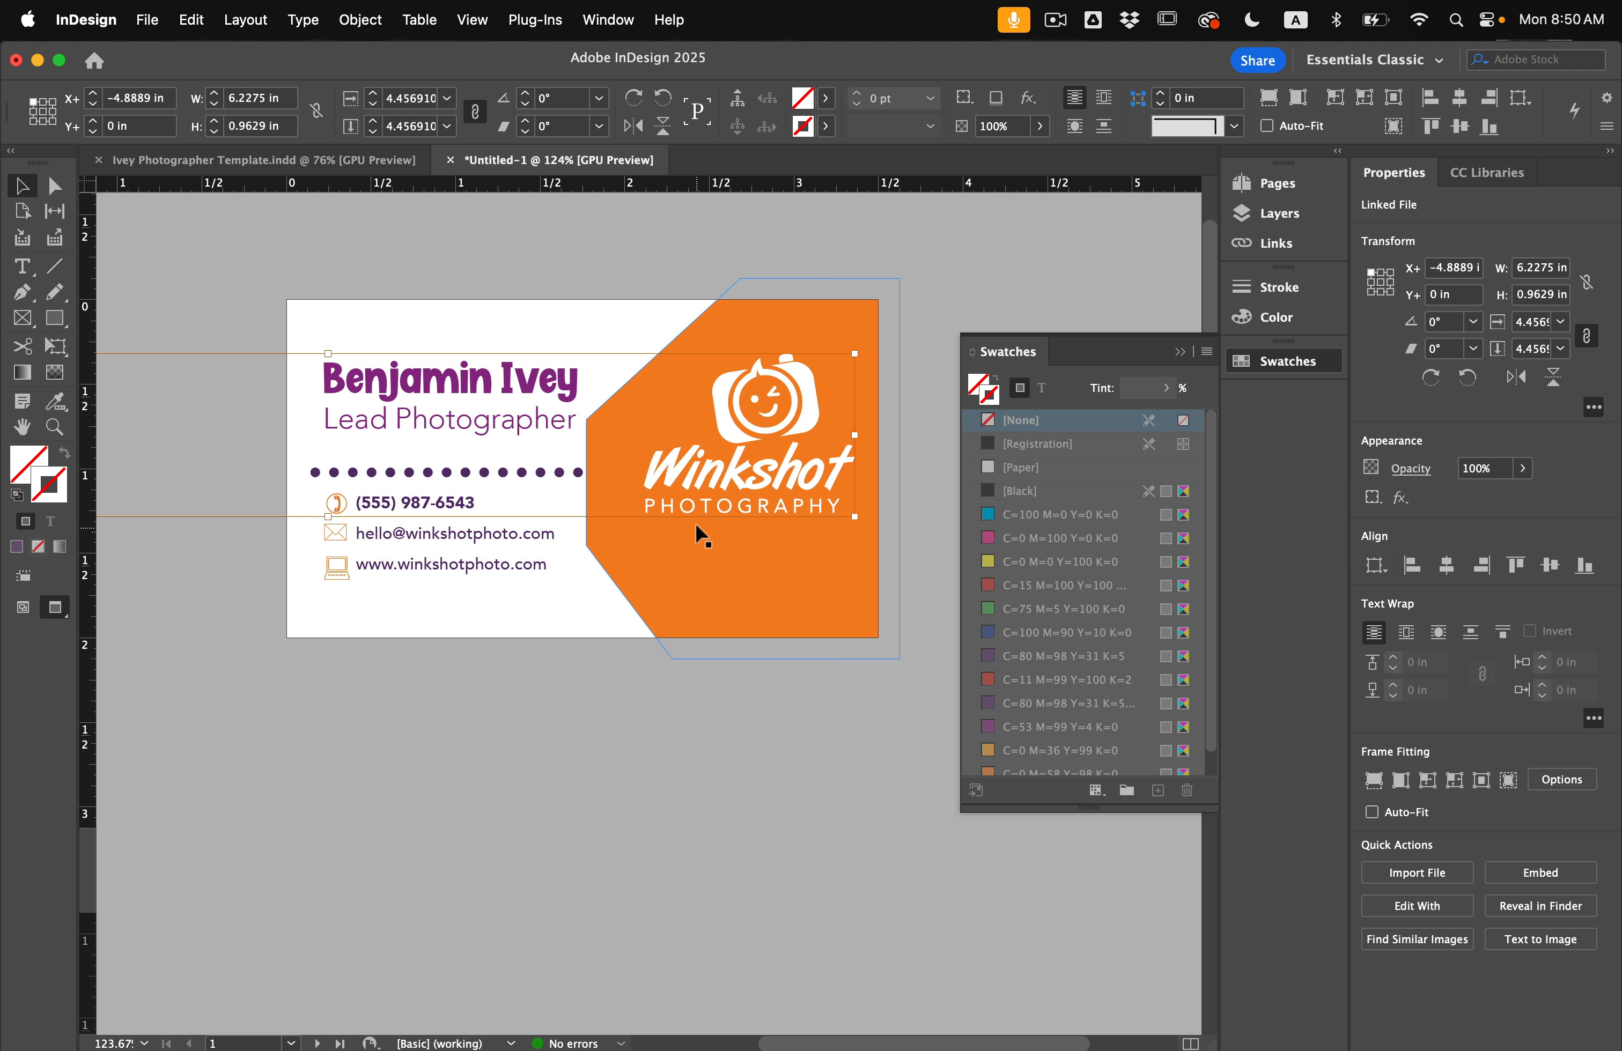
left_click(933, 535)
left_click(803, 509)
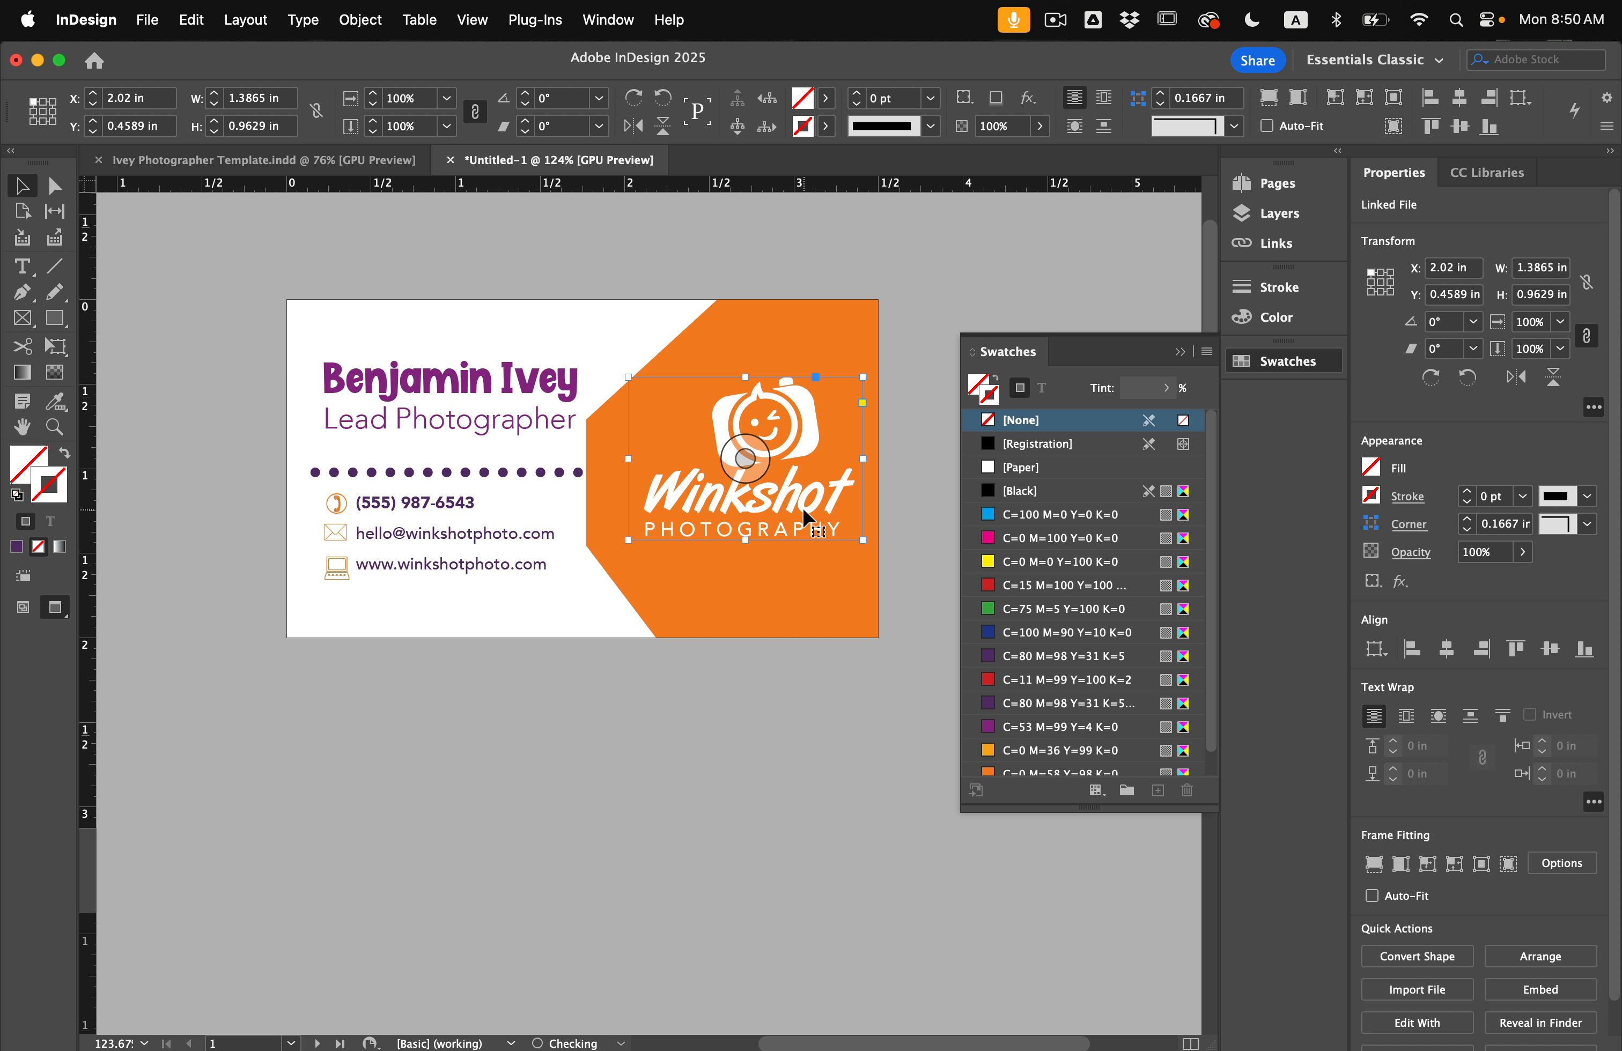
left_click_drag(626, 543, 608, 561)
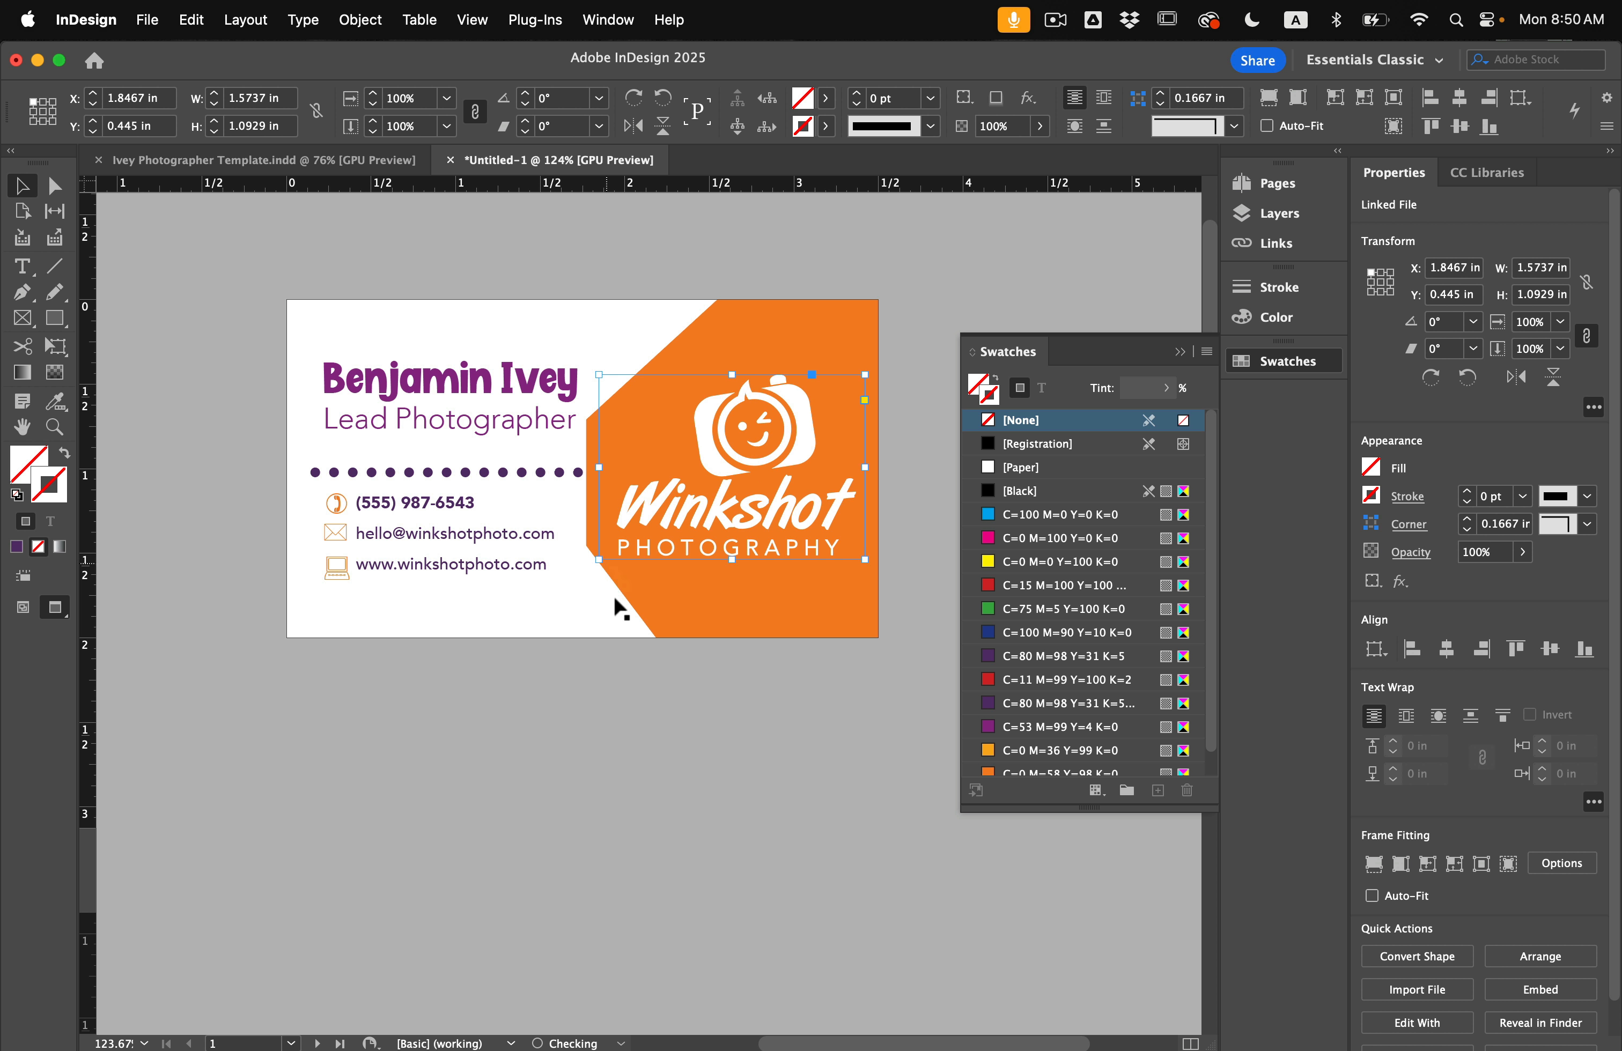
left_click(716, 761)
key("w")
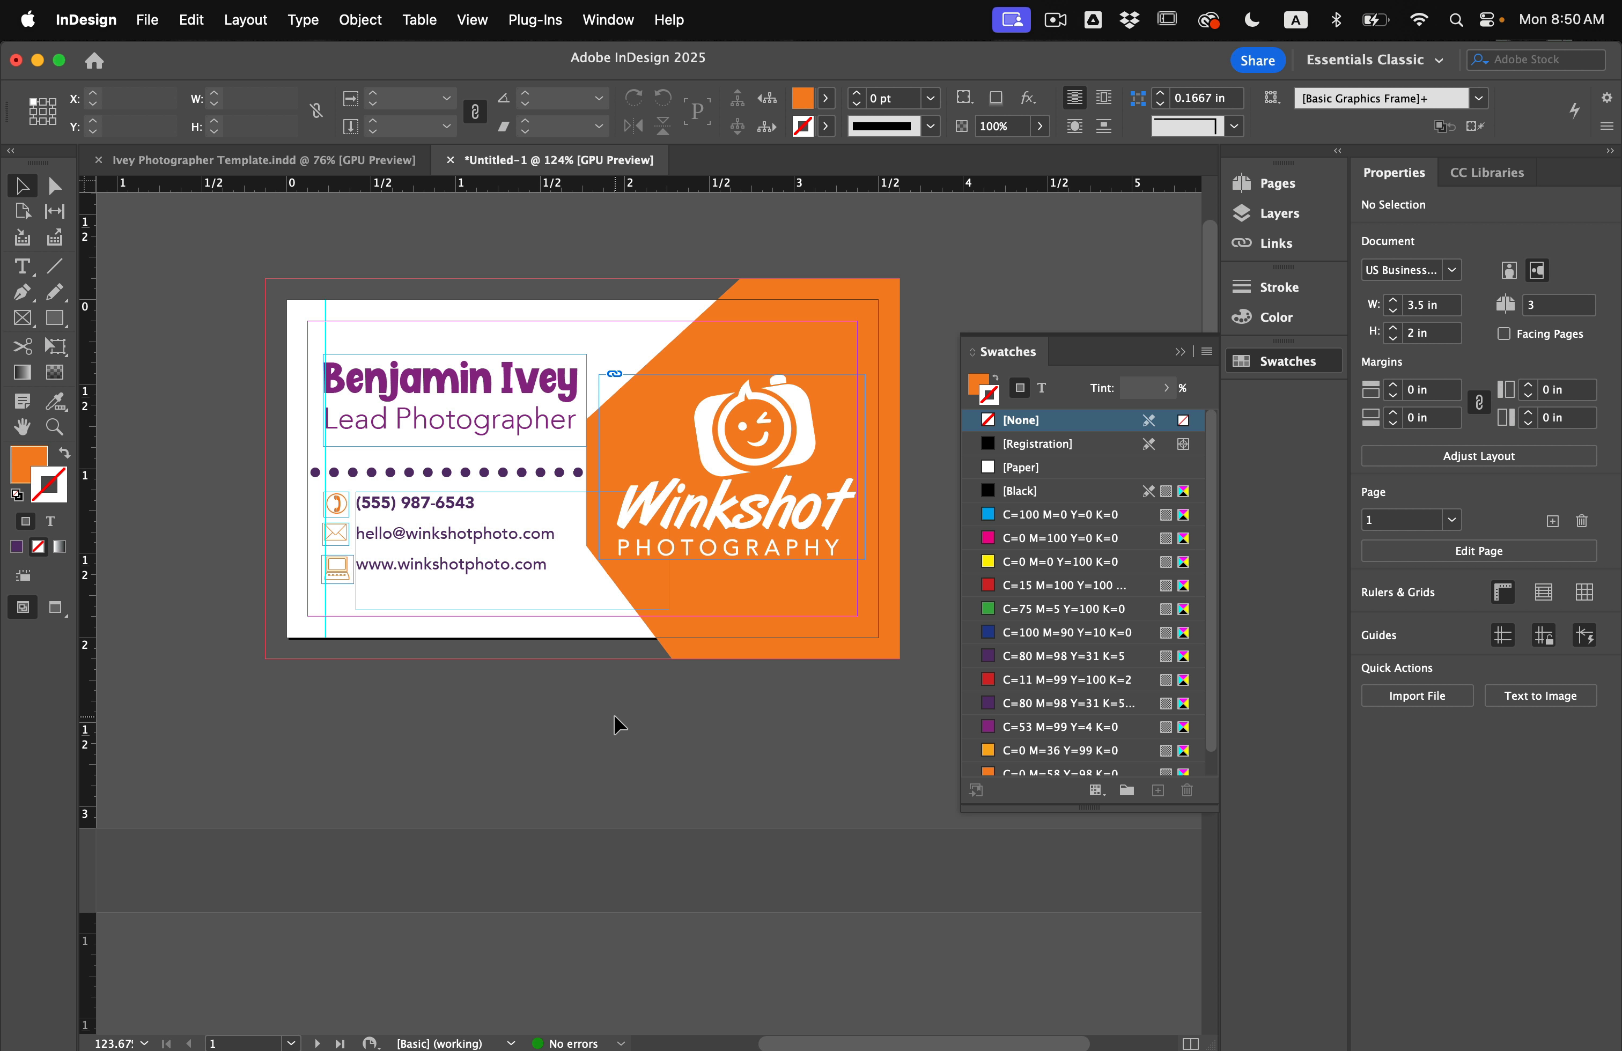
Select all the card artwork and paste it onto page 2.
key("super+a")
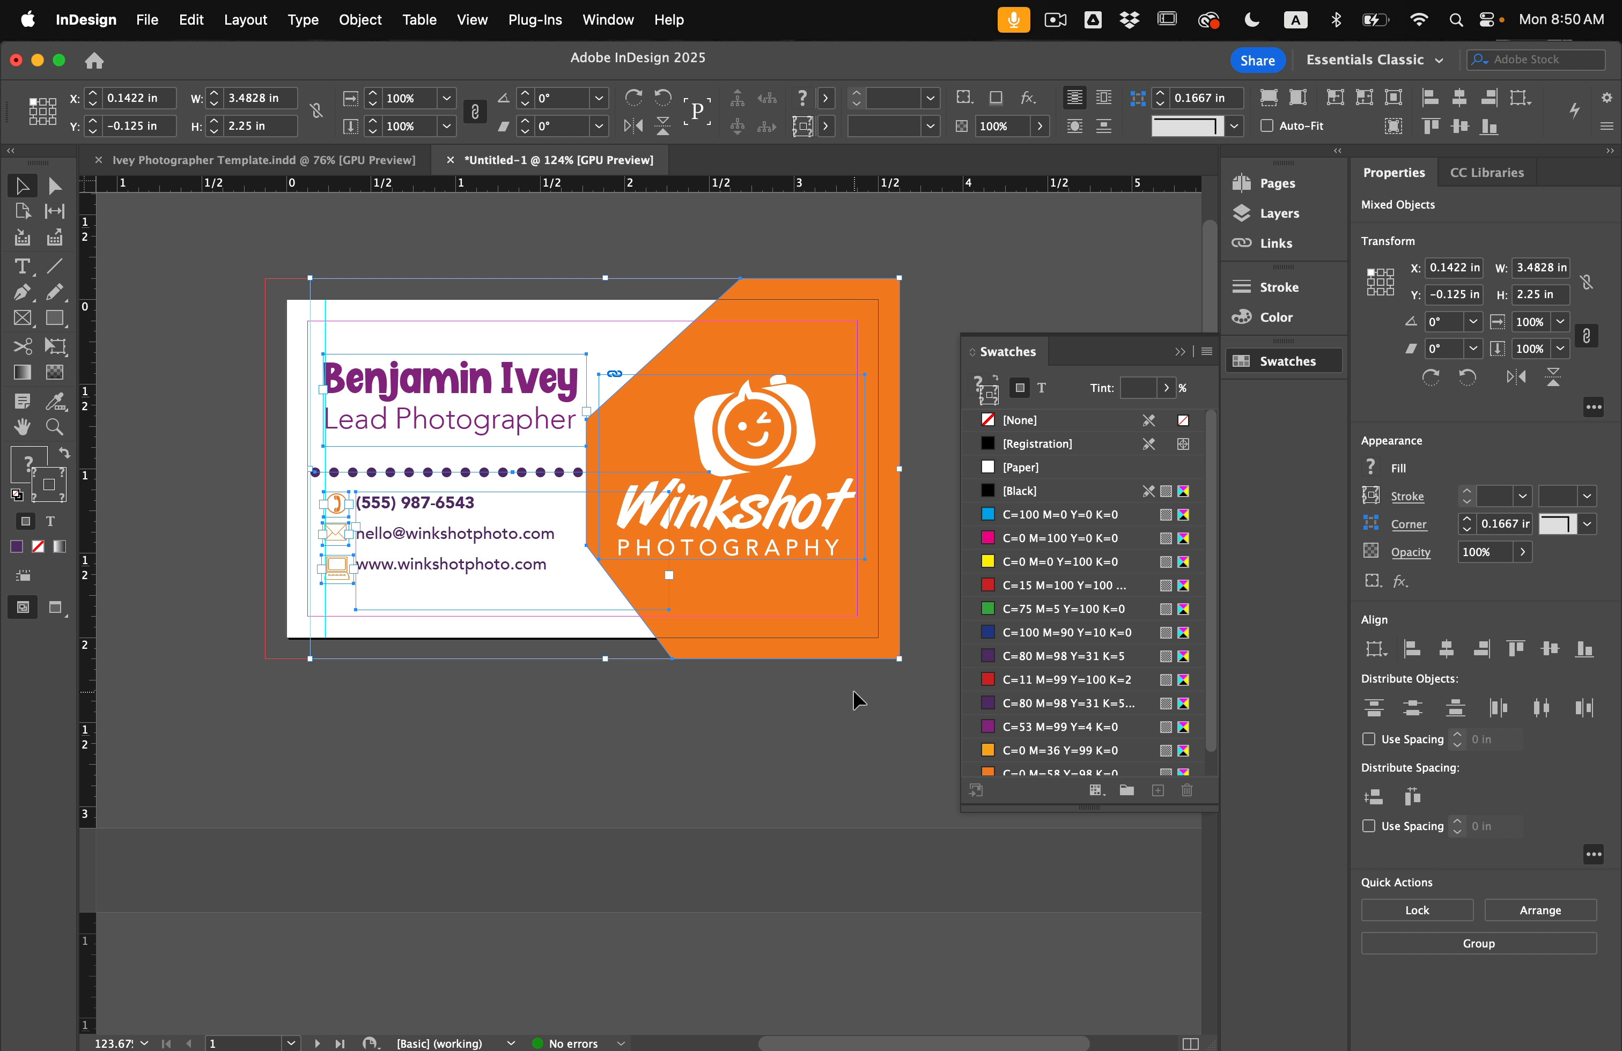
scroll(794, 728, "down", 15)
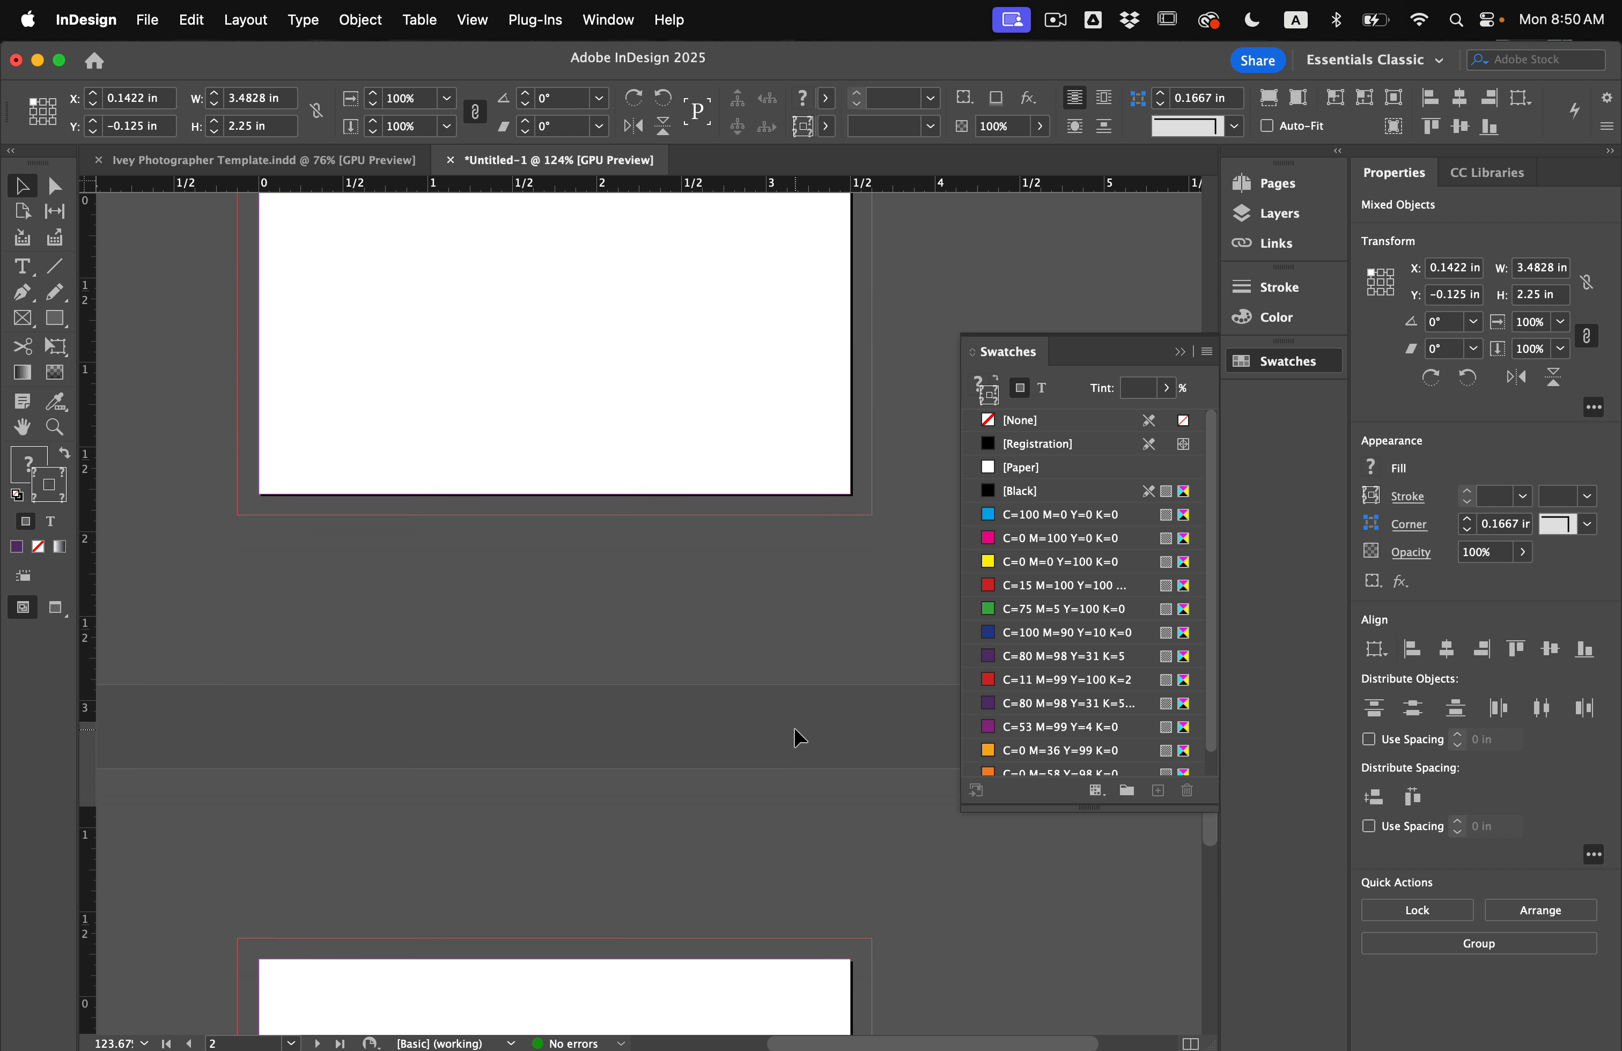
scroll(794, 728, "up", 4)
left_click(778, 729)
key("super+v")
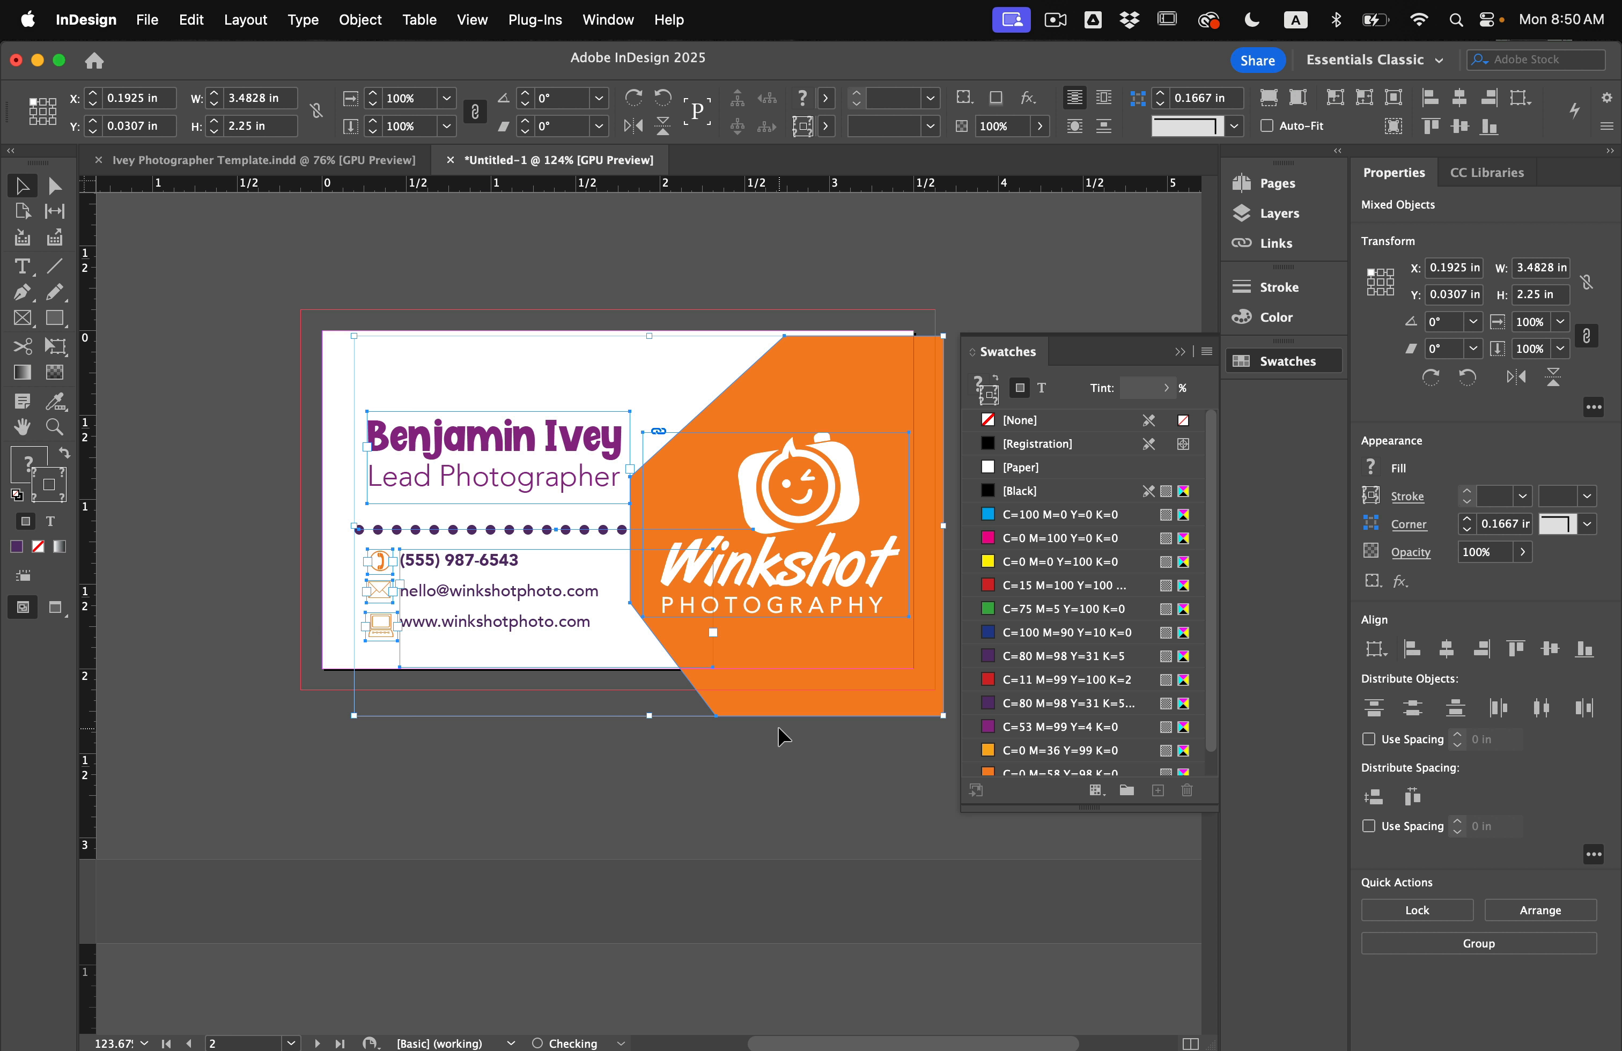
Drag the pasted artwork left onto the pasteboard beside page 2.
left_click_drag(822, 633, 186, 608)
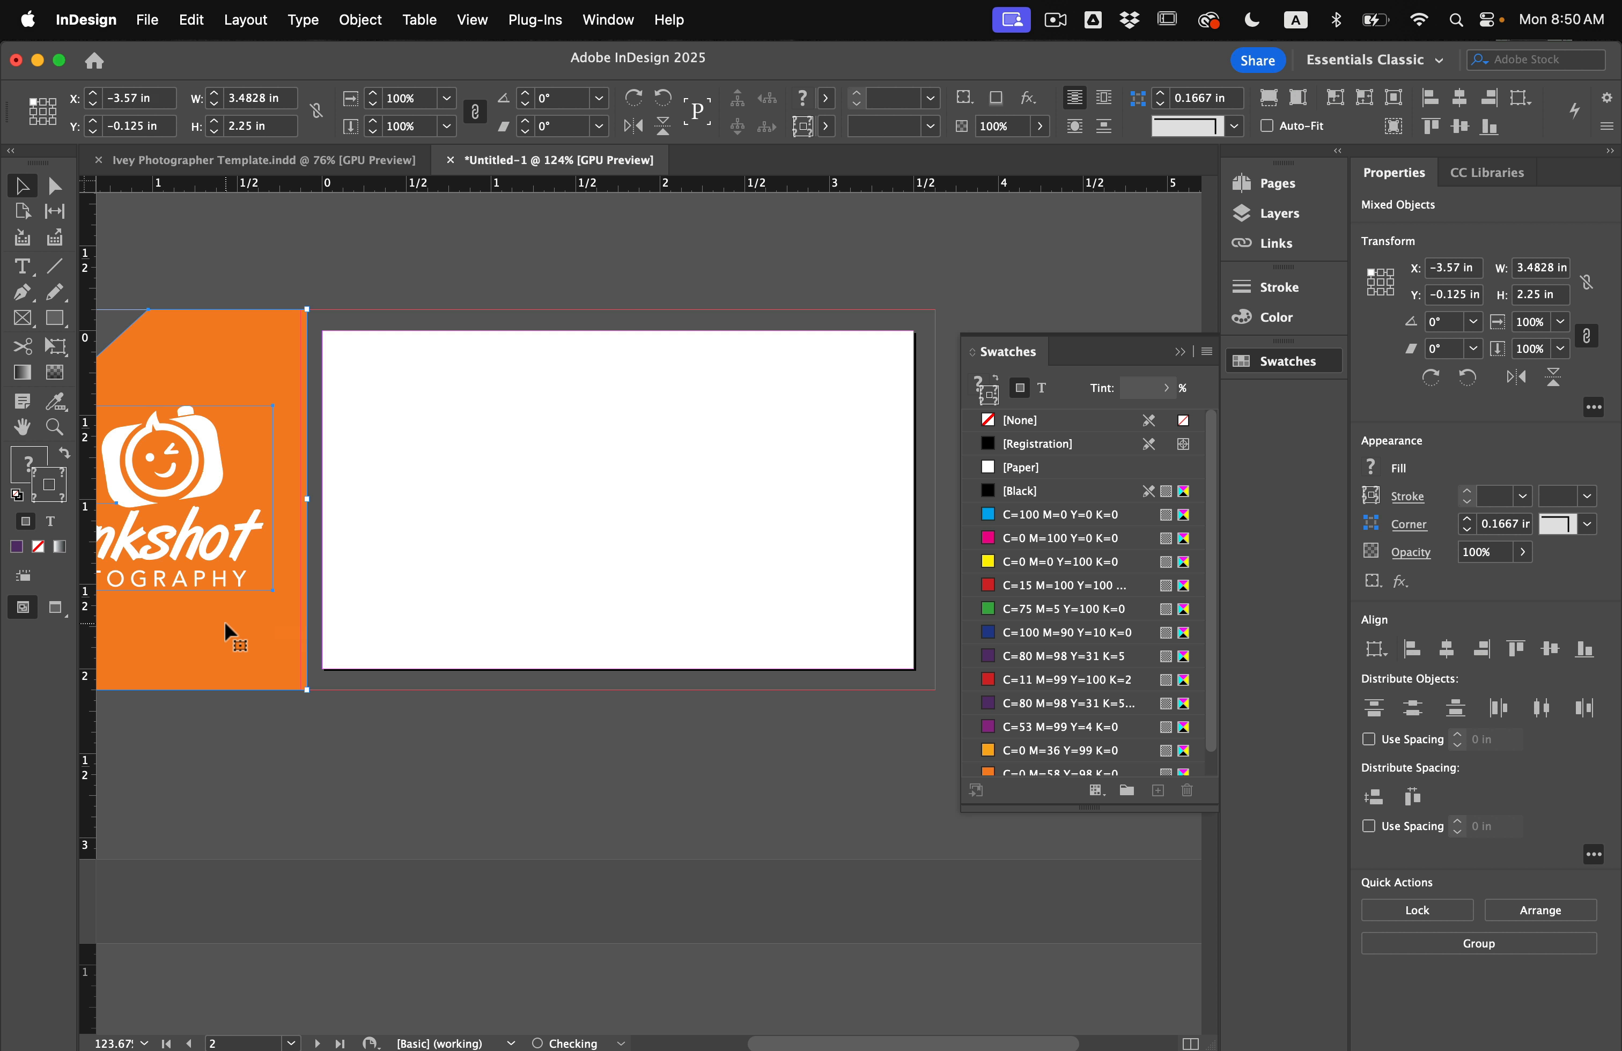
scroll(388, 674, "left", 2)
scroll(388, 674, "left", 5)
scroll(388, 674, "up", 2)
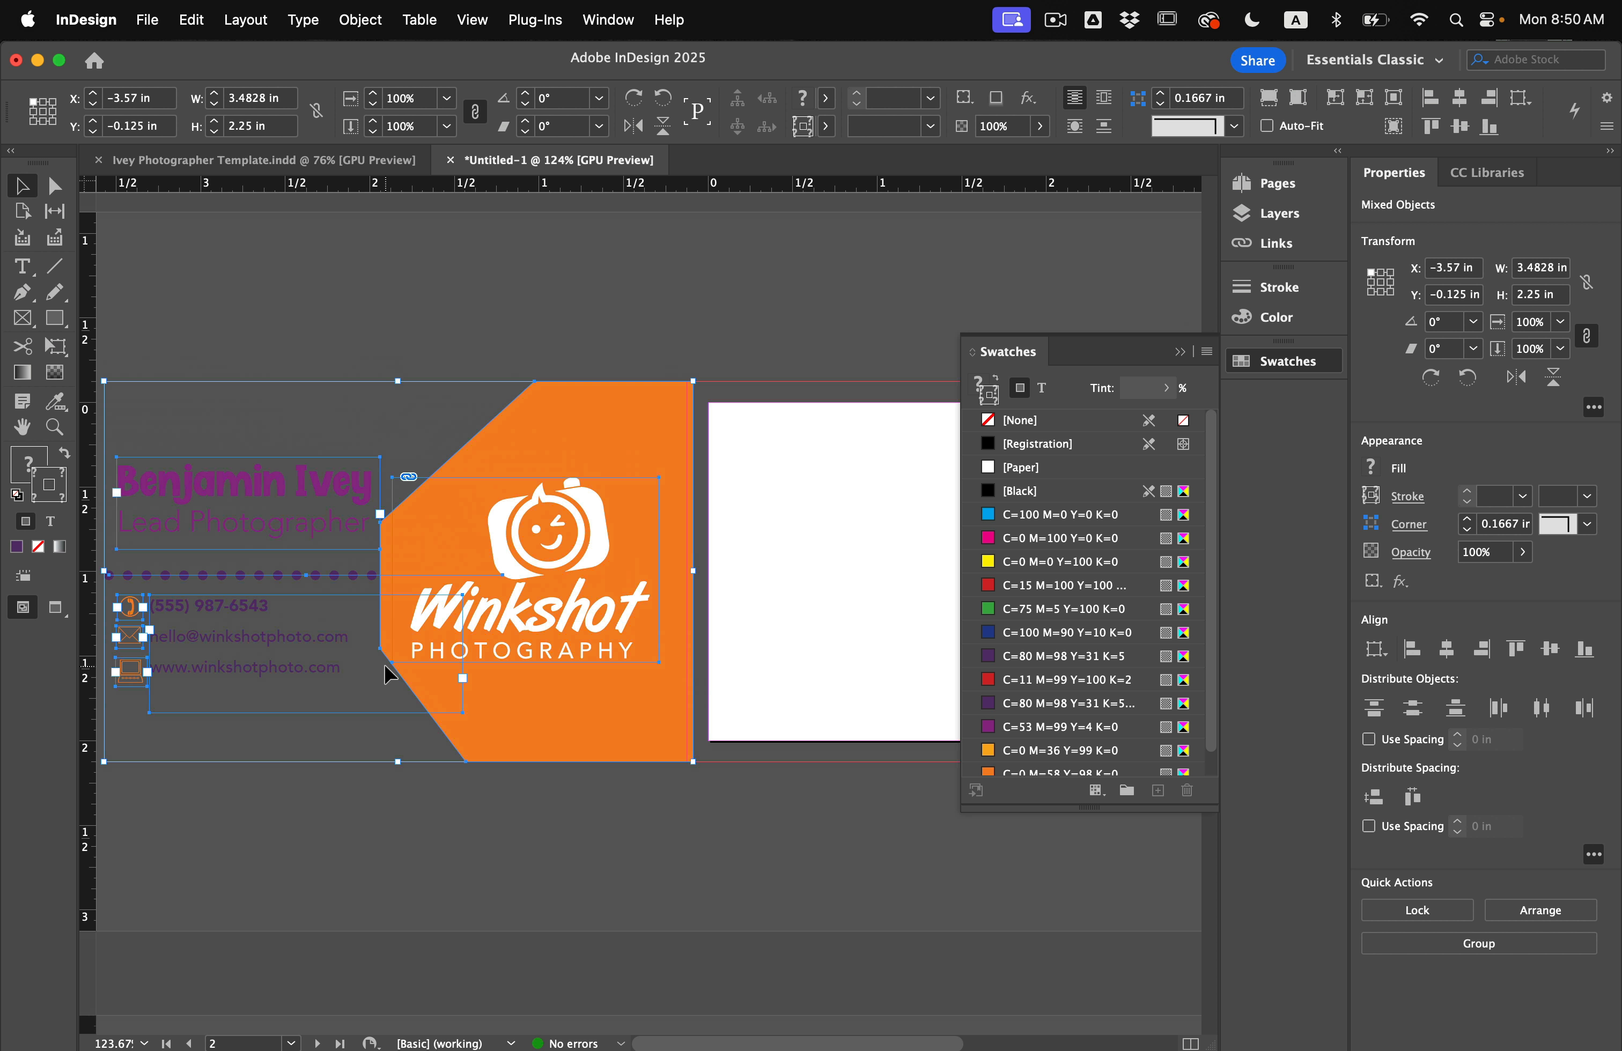
left_click(525, 571)
scroll(675, 646, "right", 5)
scroll(676, 645, "down", 1)
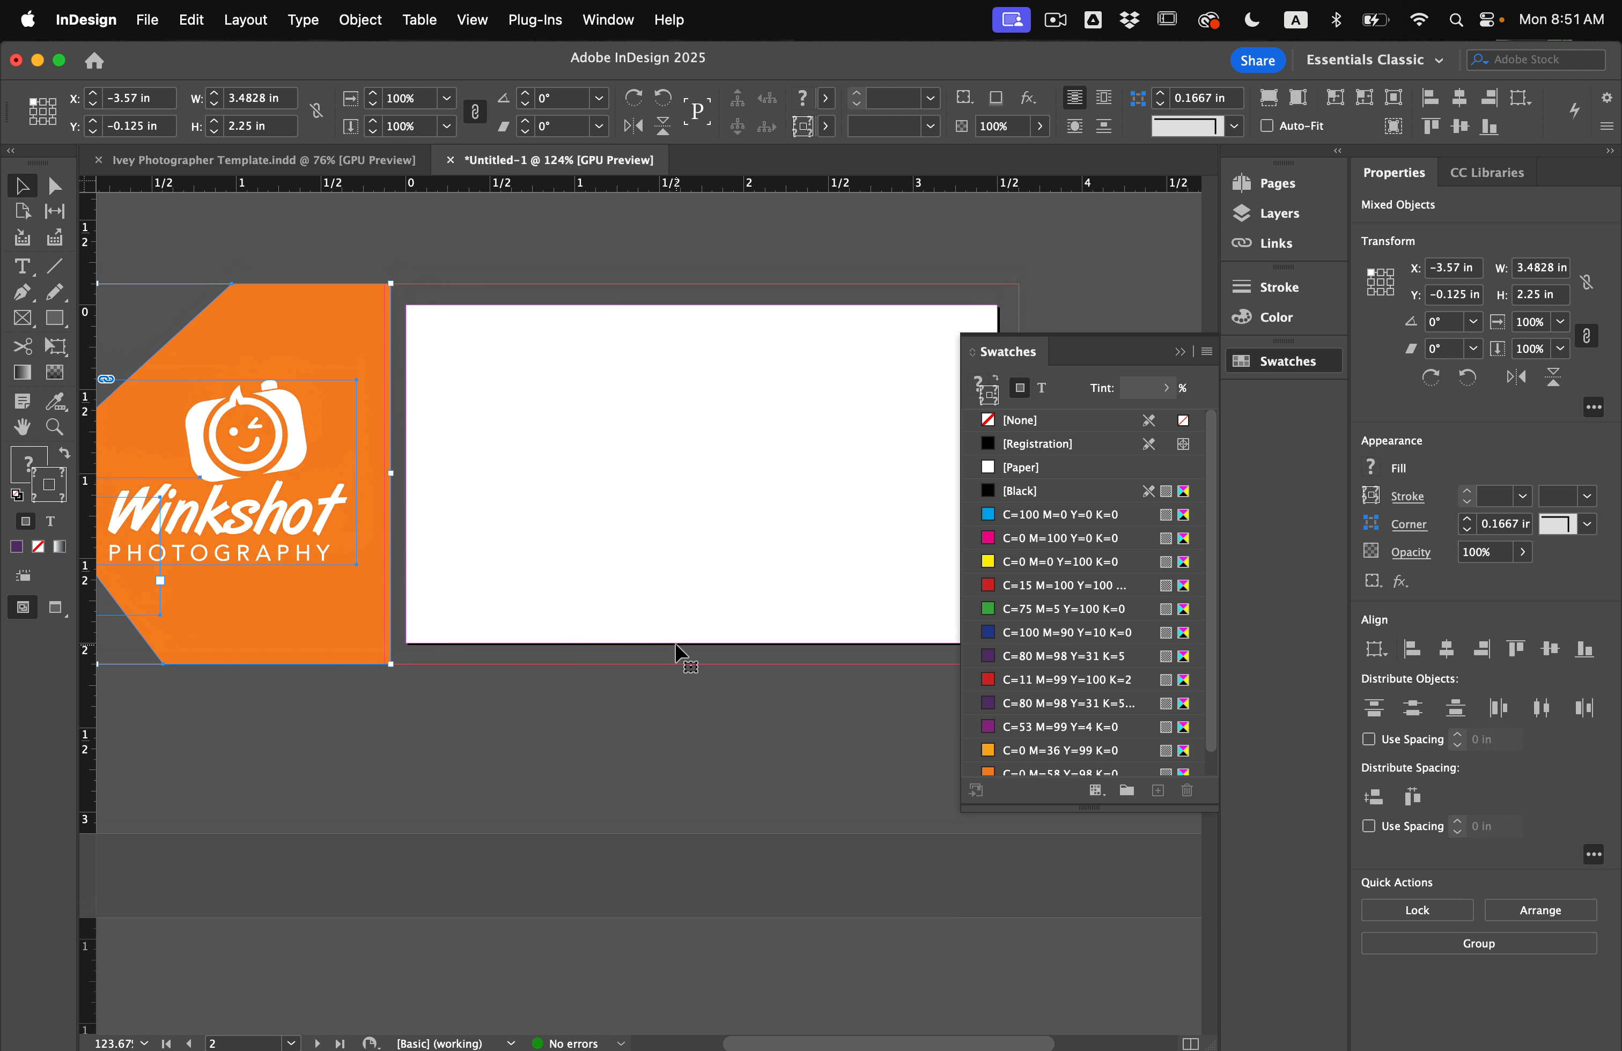
left_click(516, 581)
Place the logo frame at page 2's upper left and slide the image to show the colour Winkshot logo.
left_click_drag(286, 485, 633, 423)
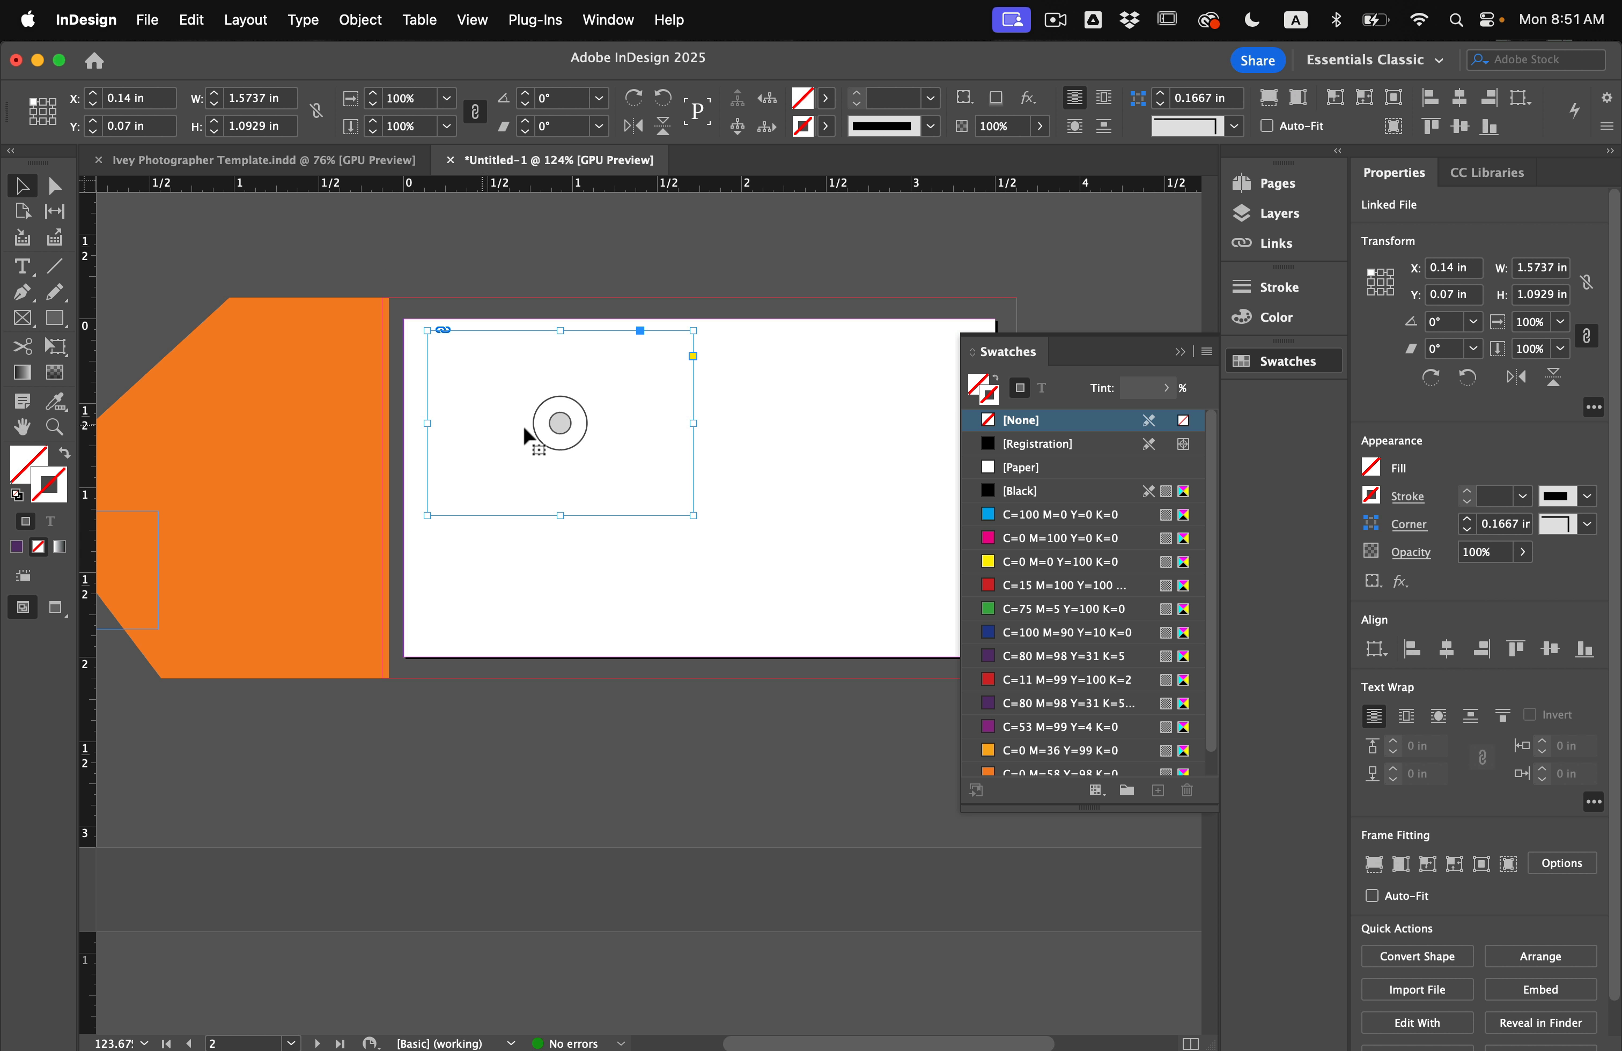
left_click(560, 423)
key("shift+Right")
key("shift+Right")
key("shift+Right")
key("shift+Right")
key("shift+Right")
key("shift+Right")
key("shift+Right")
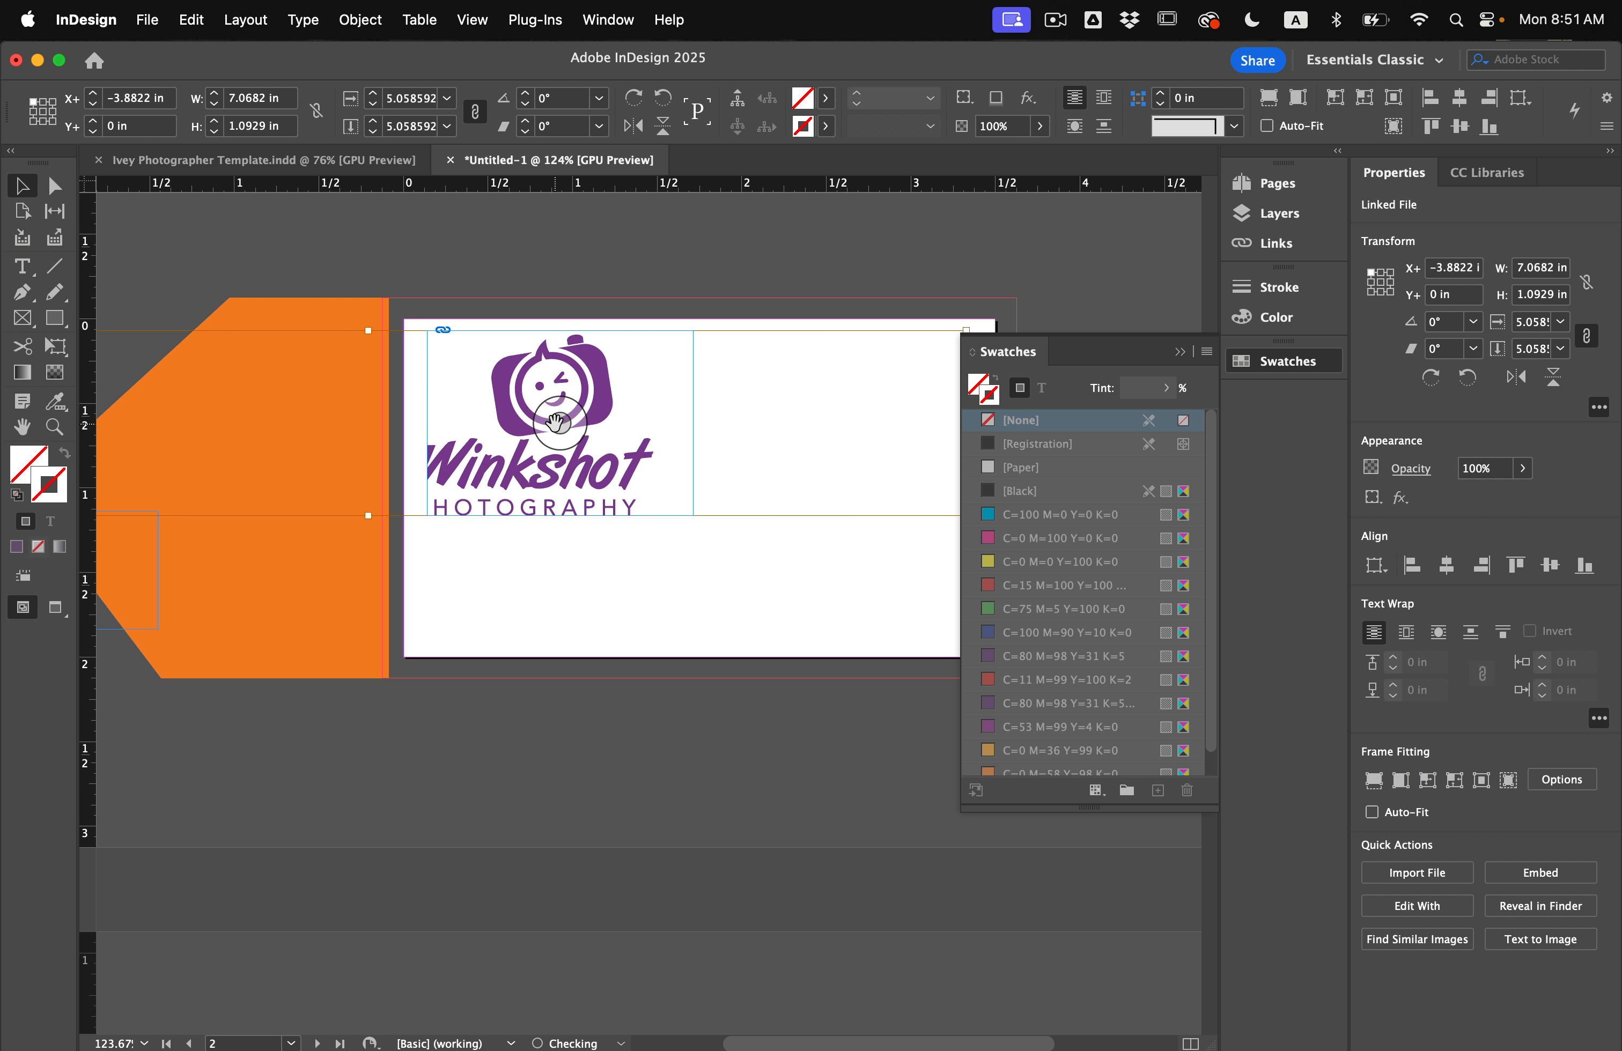
key("Right")
key("Right")
key("shift+Right")
key("shift+Right")
key("shift+Right")
key("shift+Right")
key("shift+Right")
key("shift+Right")
key("shift+Right")
key("shift+Right")
key("shift+Right")
key("shift+Right")
key("shift+Right")
key("shift+Right")
key("shift+Right")
key("shift+Right")
key("shift+Right")
key("shift+Right")
key("shift+Right")
key("shift+Right")
key("shift+Right")
key("shift+Right")
key("shift+Right")
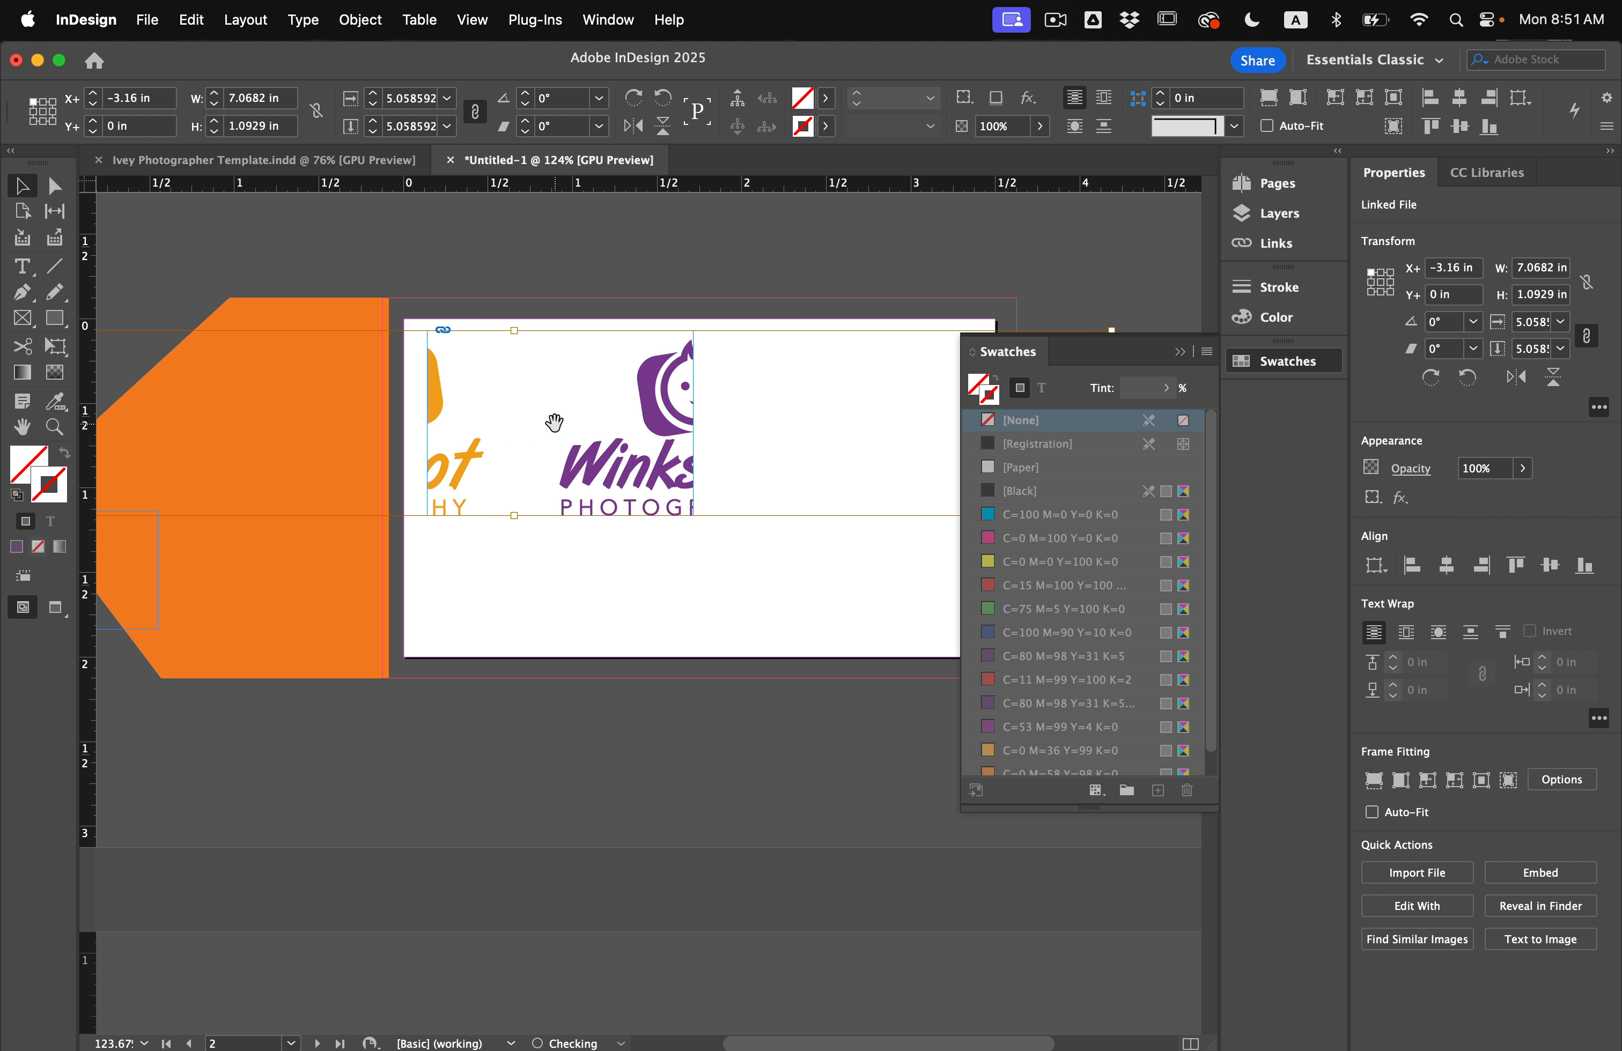
key("shift+Right")
key("shift+Right")
key("shift+Right")
key("shift+Right")
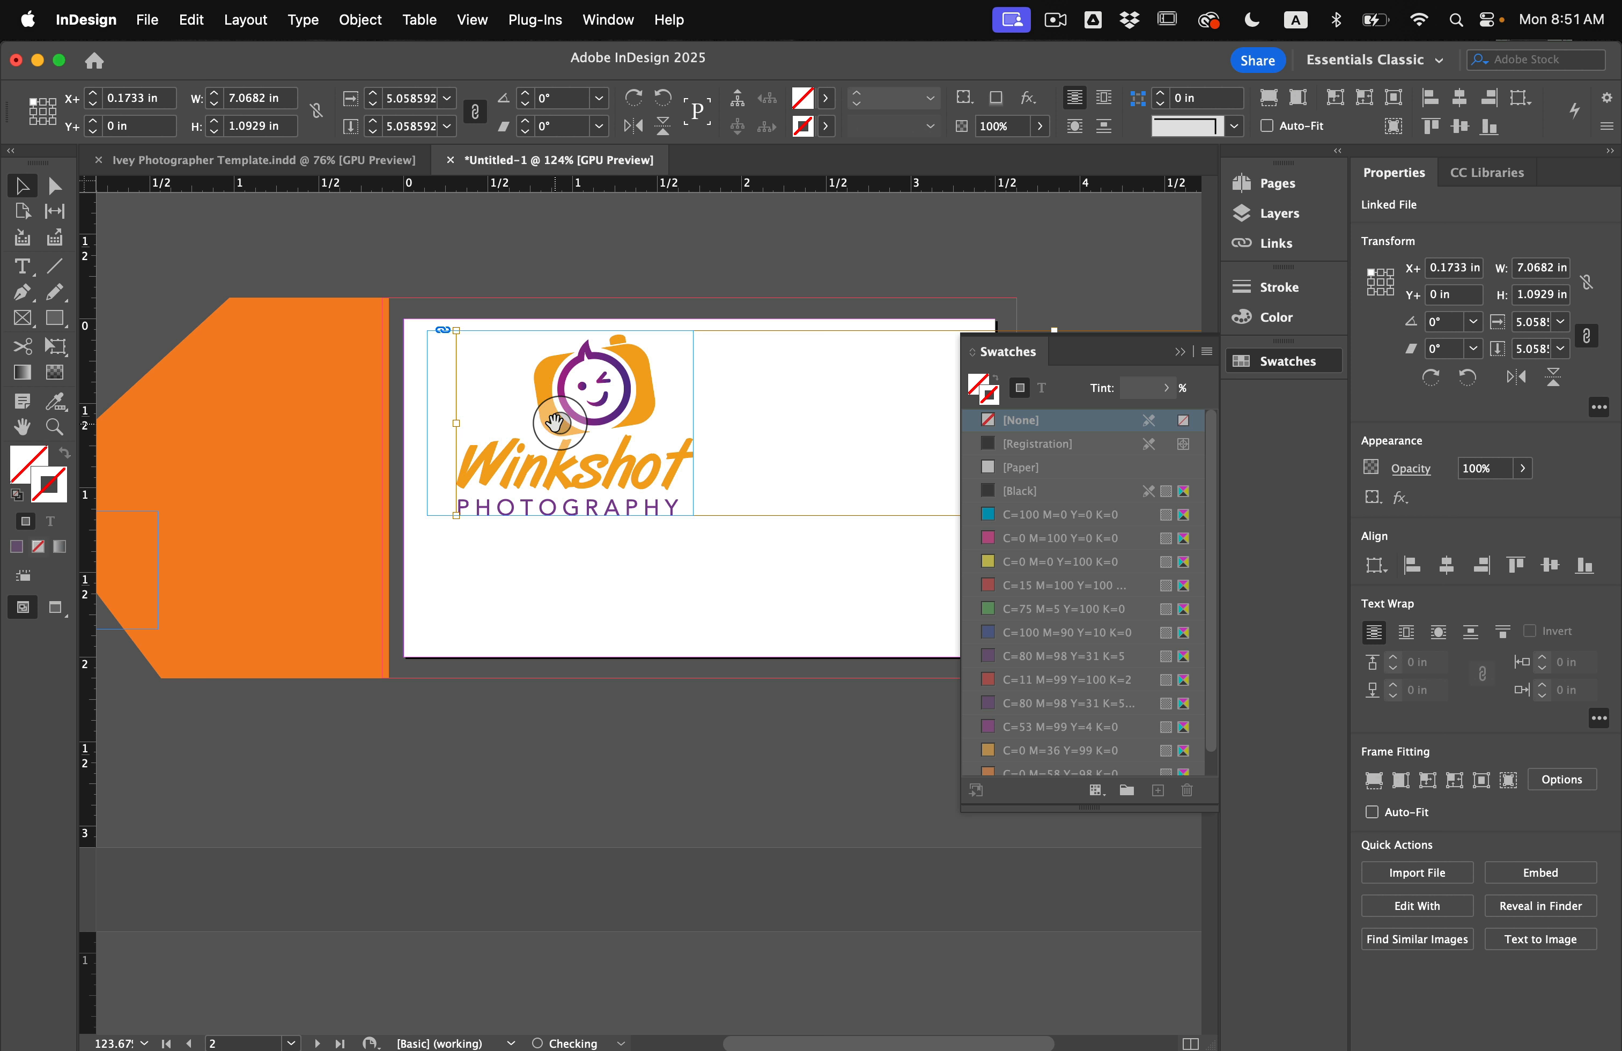
left_click(604, 632)
key("w")
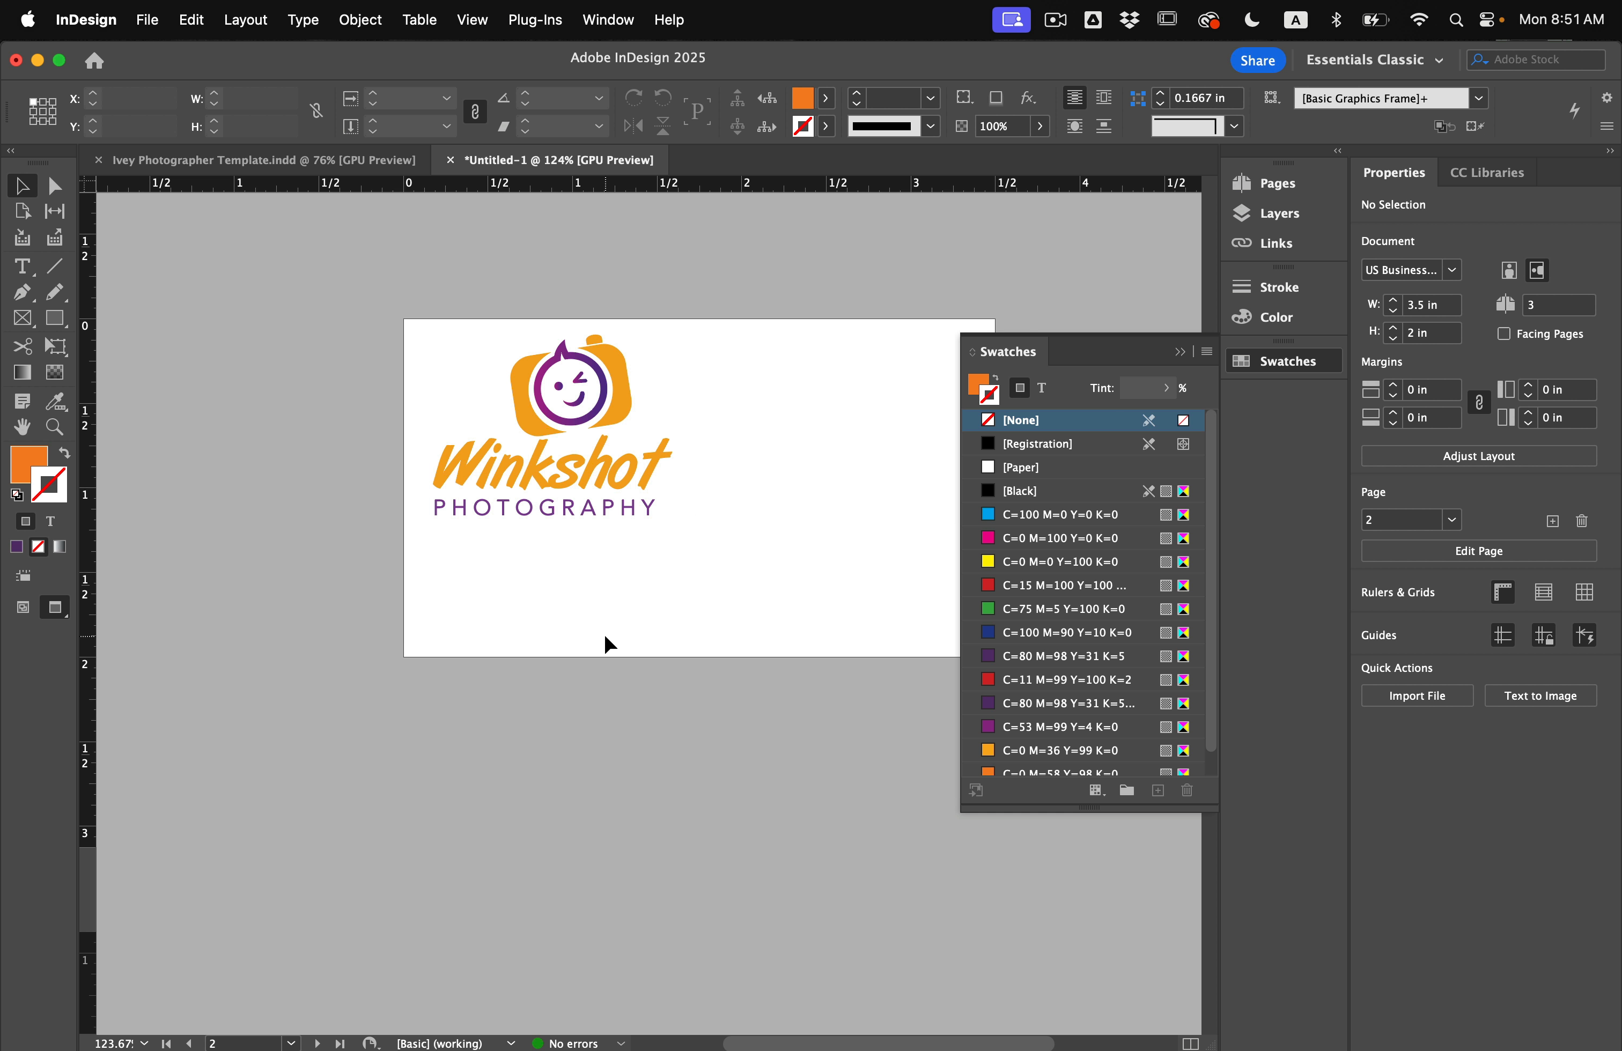
key("w")
scroll(605, 632, "left", 4)
Drag the name and title frame from the pasteboard onto the card below the logo.
scroll(520, 618, "left", 3)
scroll(521, 618, "down", 3)
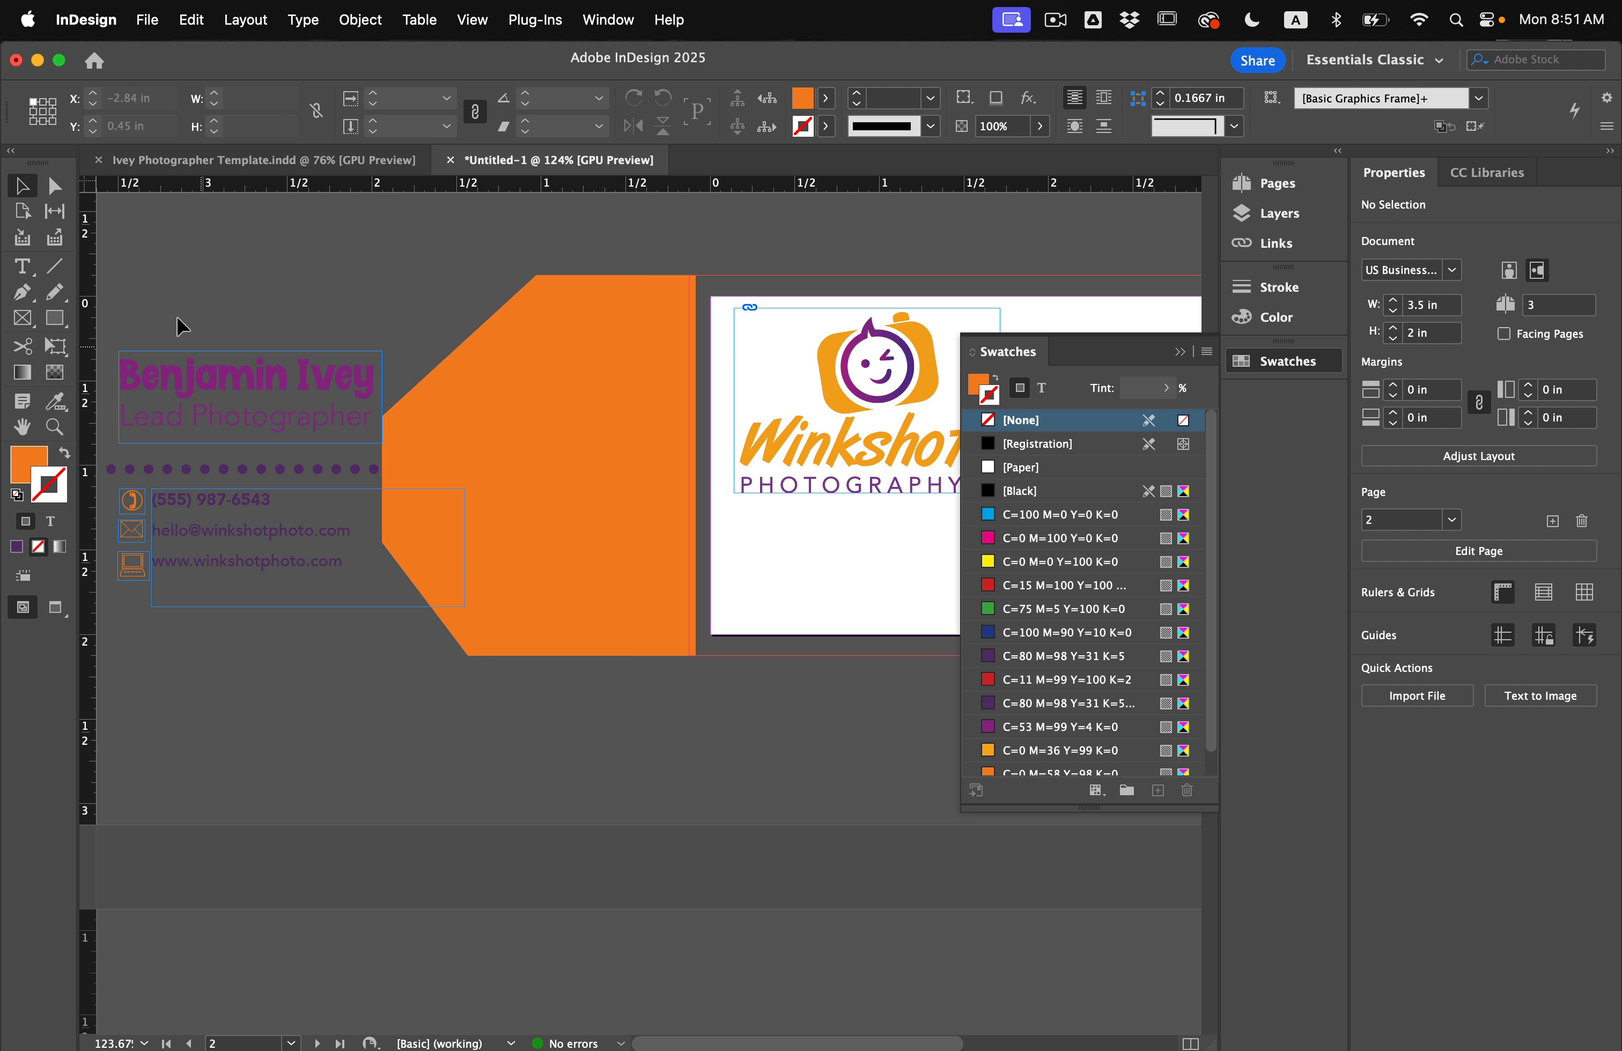
left_click_drag(208, 408, 834, 589)
scroll(833, 589, "right", 10)
scroll(833, 589, "down", 3)
left_click(826, 521)
Check the name block's placement in Preview, then marquee-select the contact text and icons.
key("w")
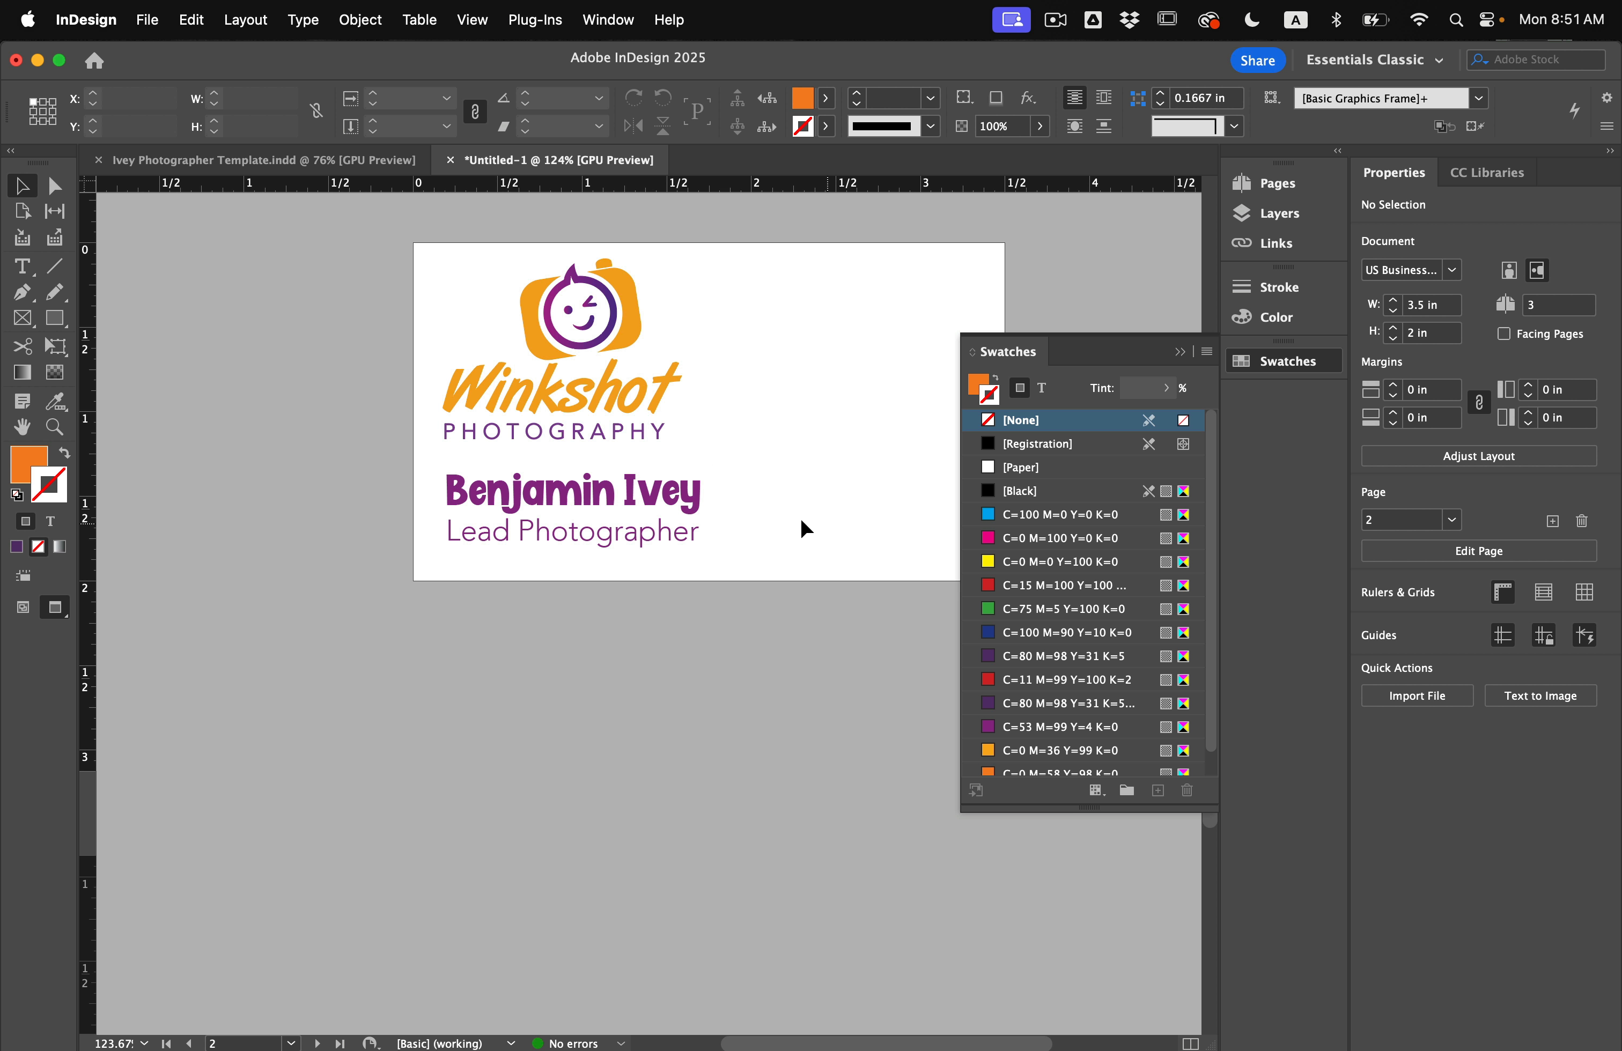
scroll(801, 520, "right", 5)
scroll(801, 520, "up", 4)
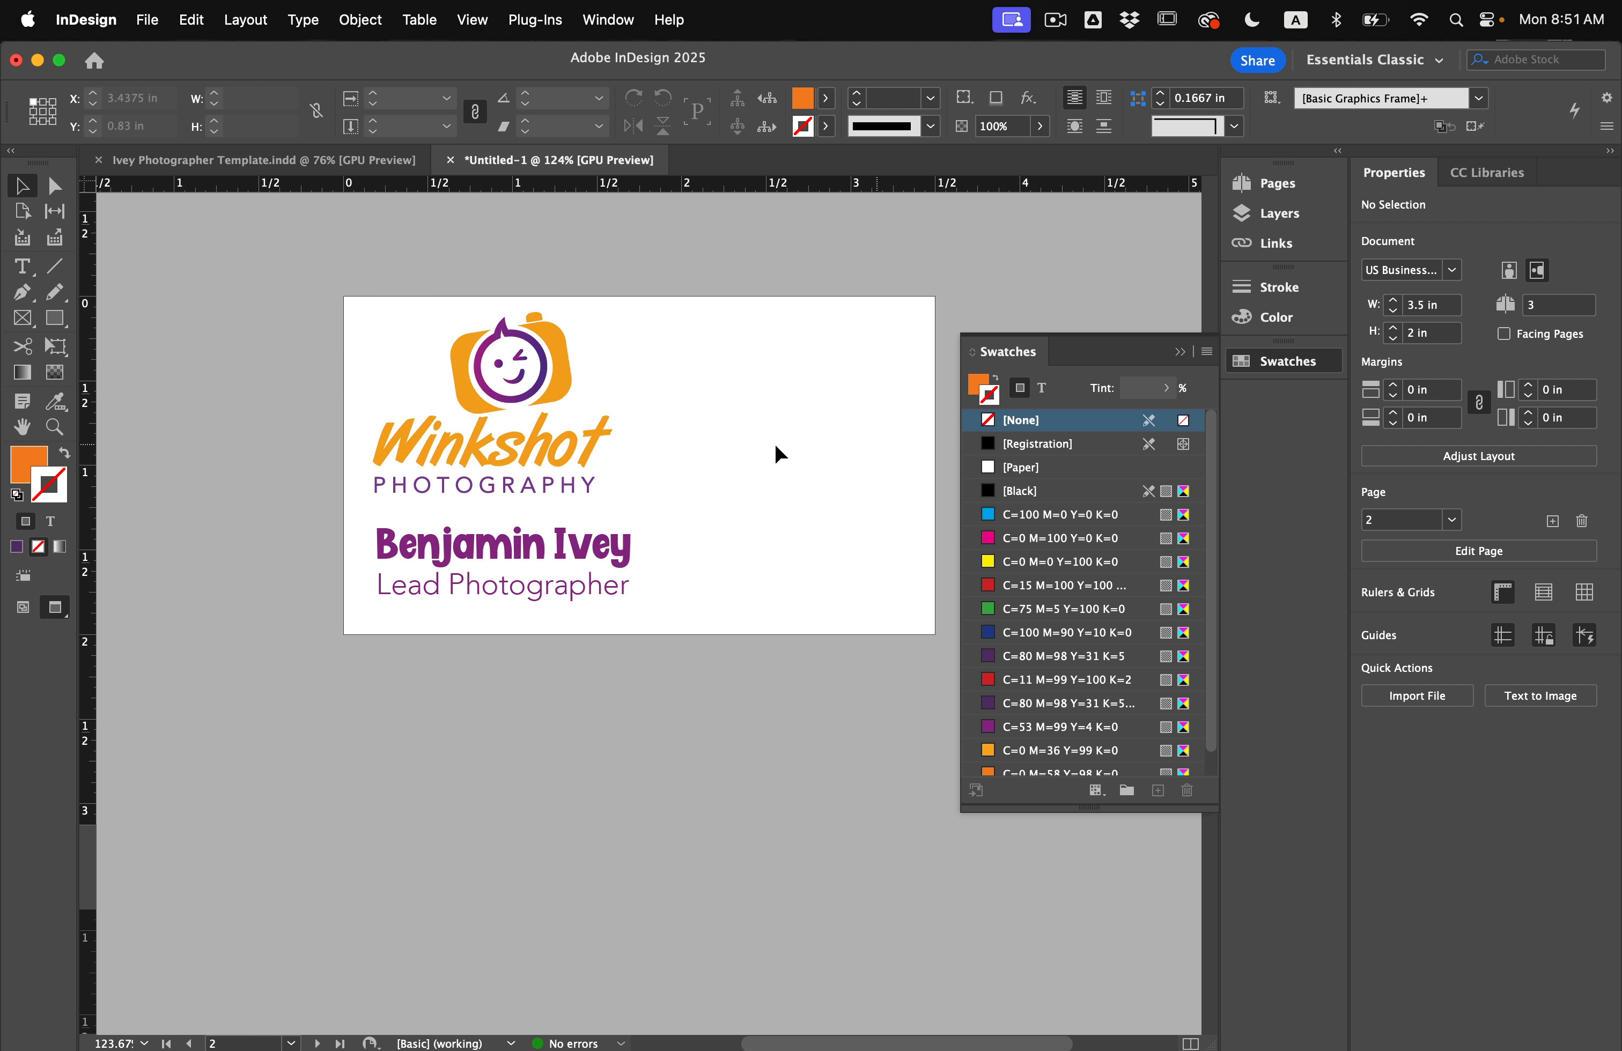
key("w")
key("w")
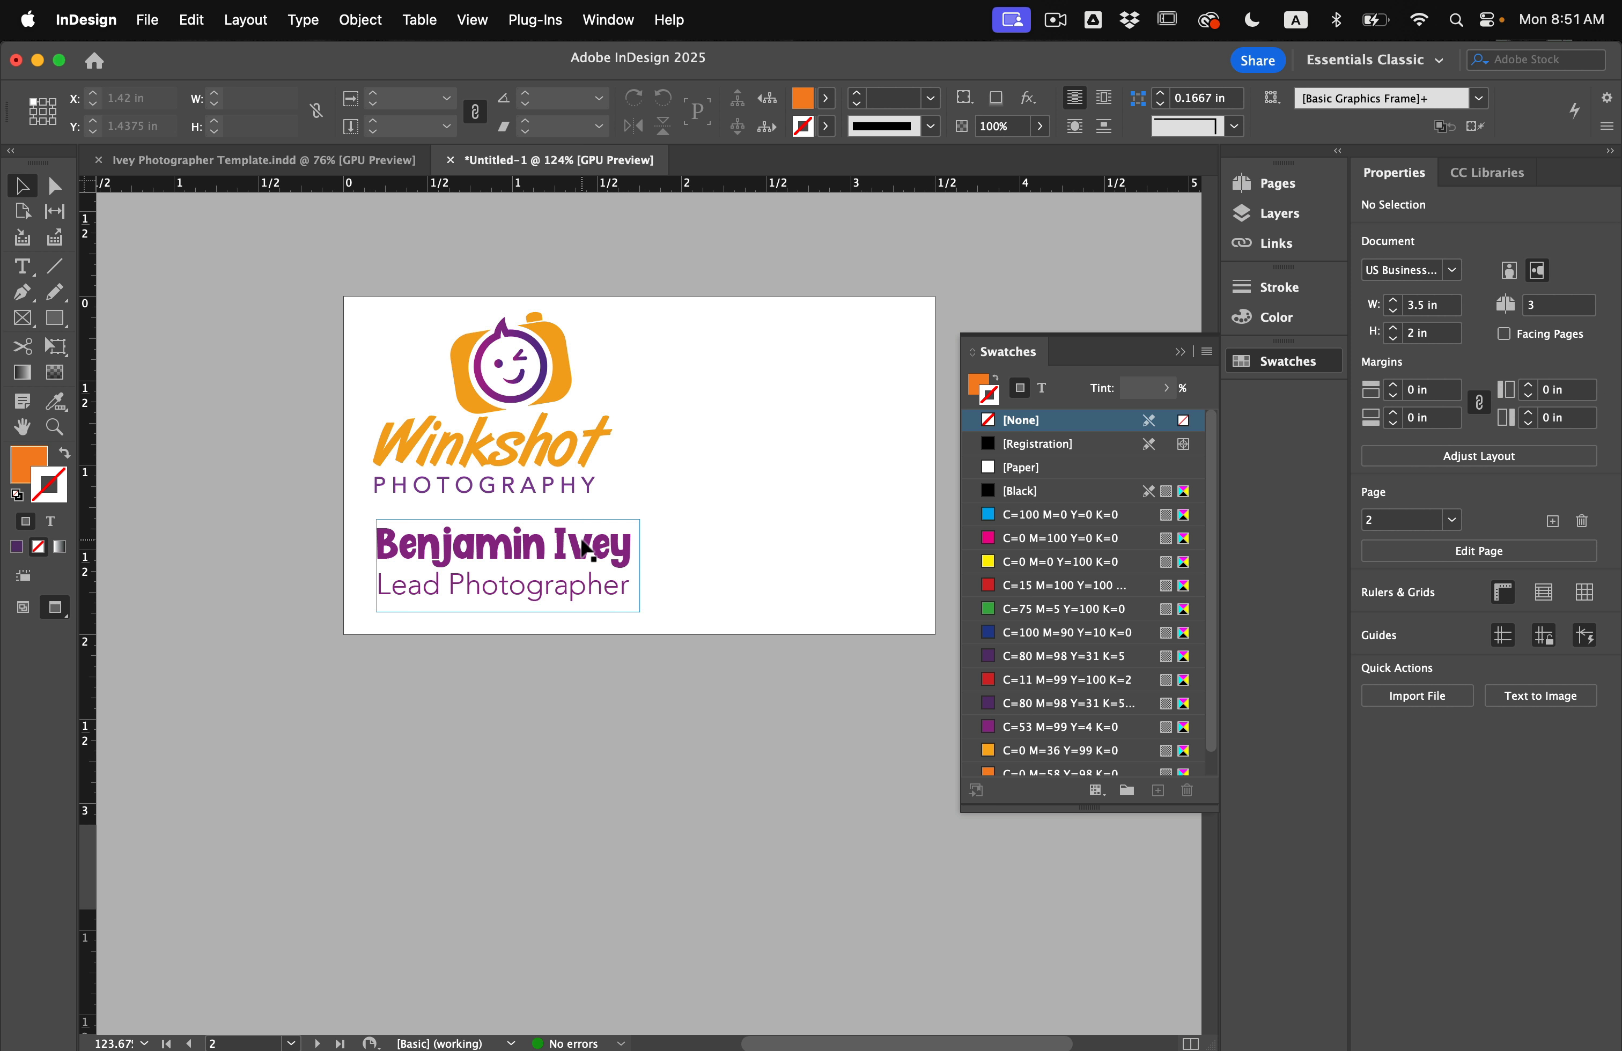
left_click(586, 548)
key("w")
left_click(753, 521)
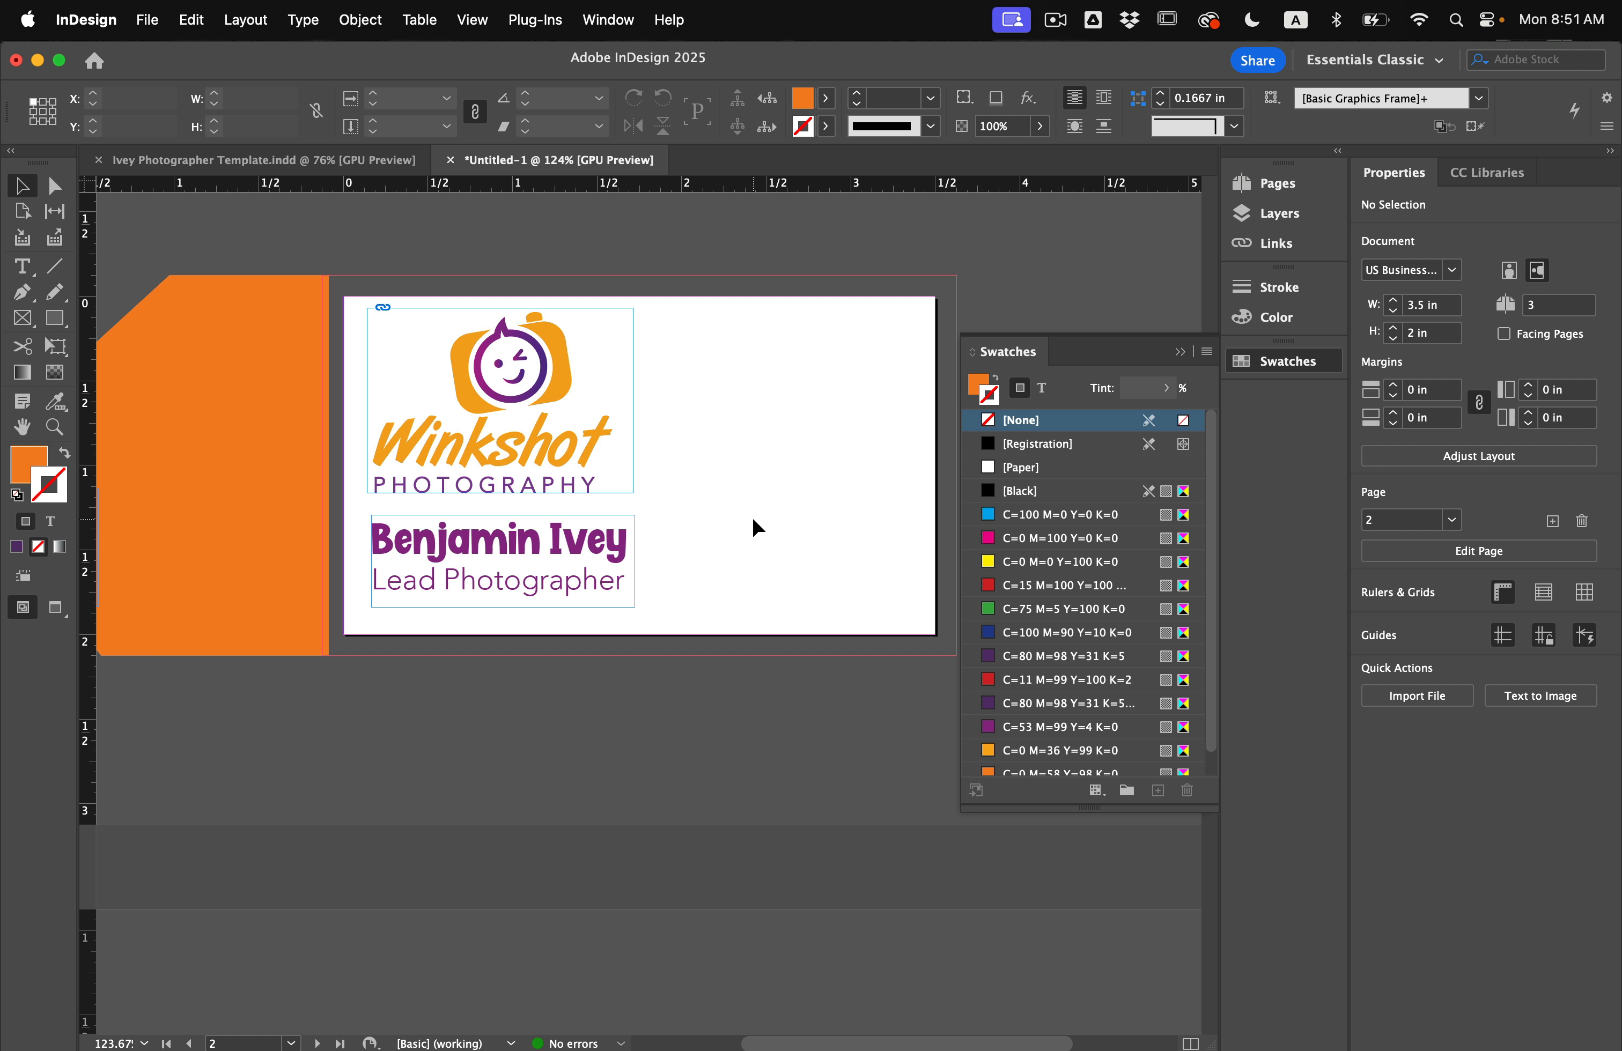
scroll(753, 521, "left", 5)
left_click_drag(240, 693, 101, 478)
Move the phone, e-mail and website lines with icons onto the card's right side.
left_click_drag(1059, 340, 1079, 304)
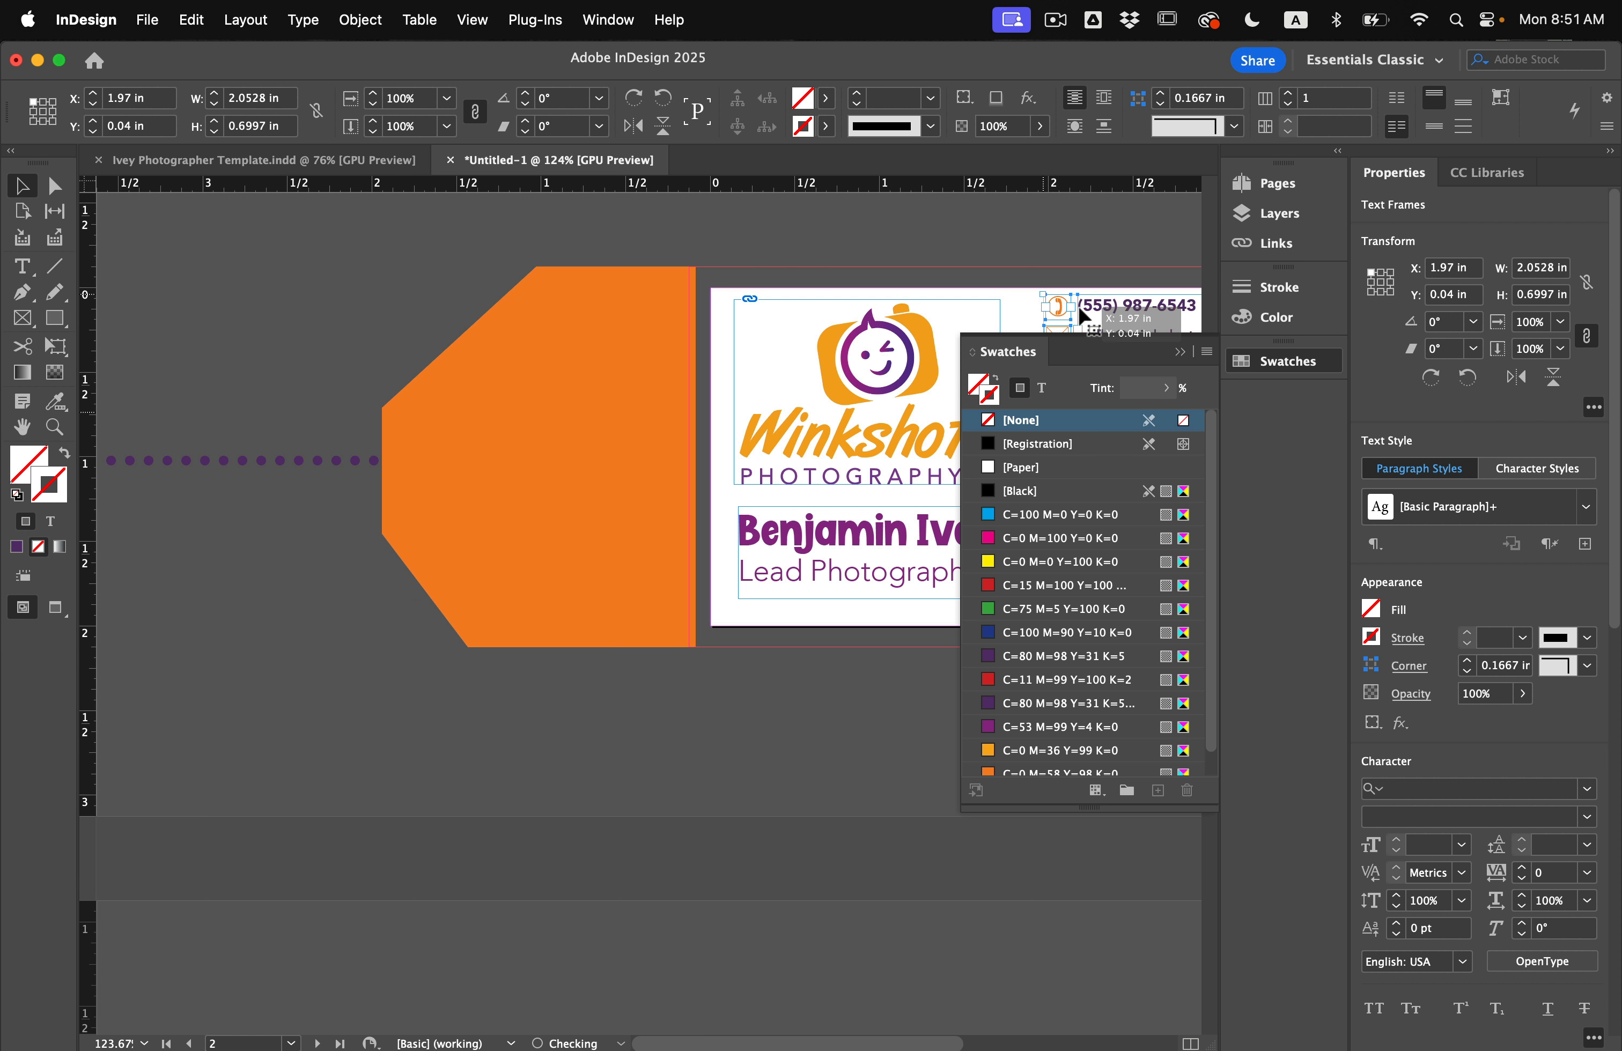
scroll(1079, 306, "right", 10)
left_click_drag(451, 339, 441, 434)
scroll(471, 490, "left", 2)
key("w")
left_click(518, 563)
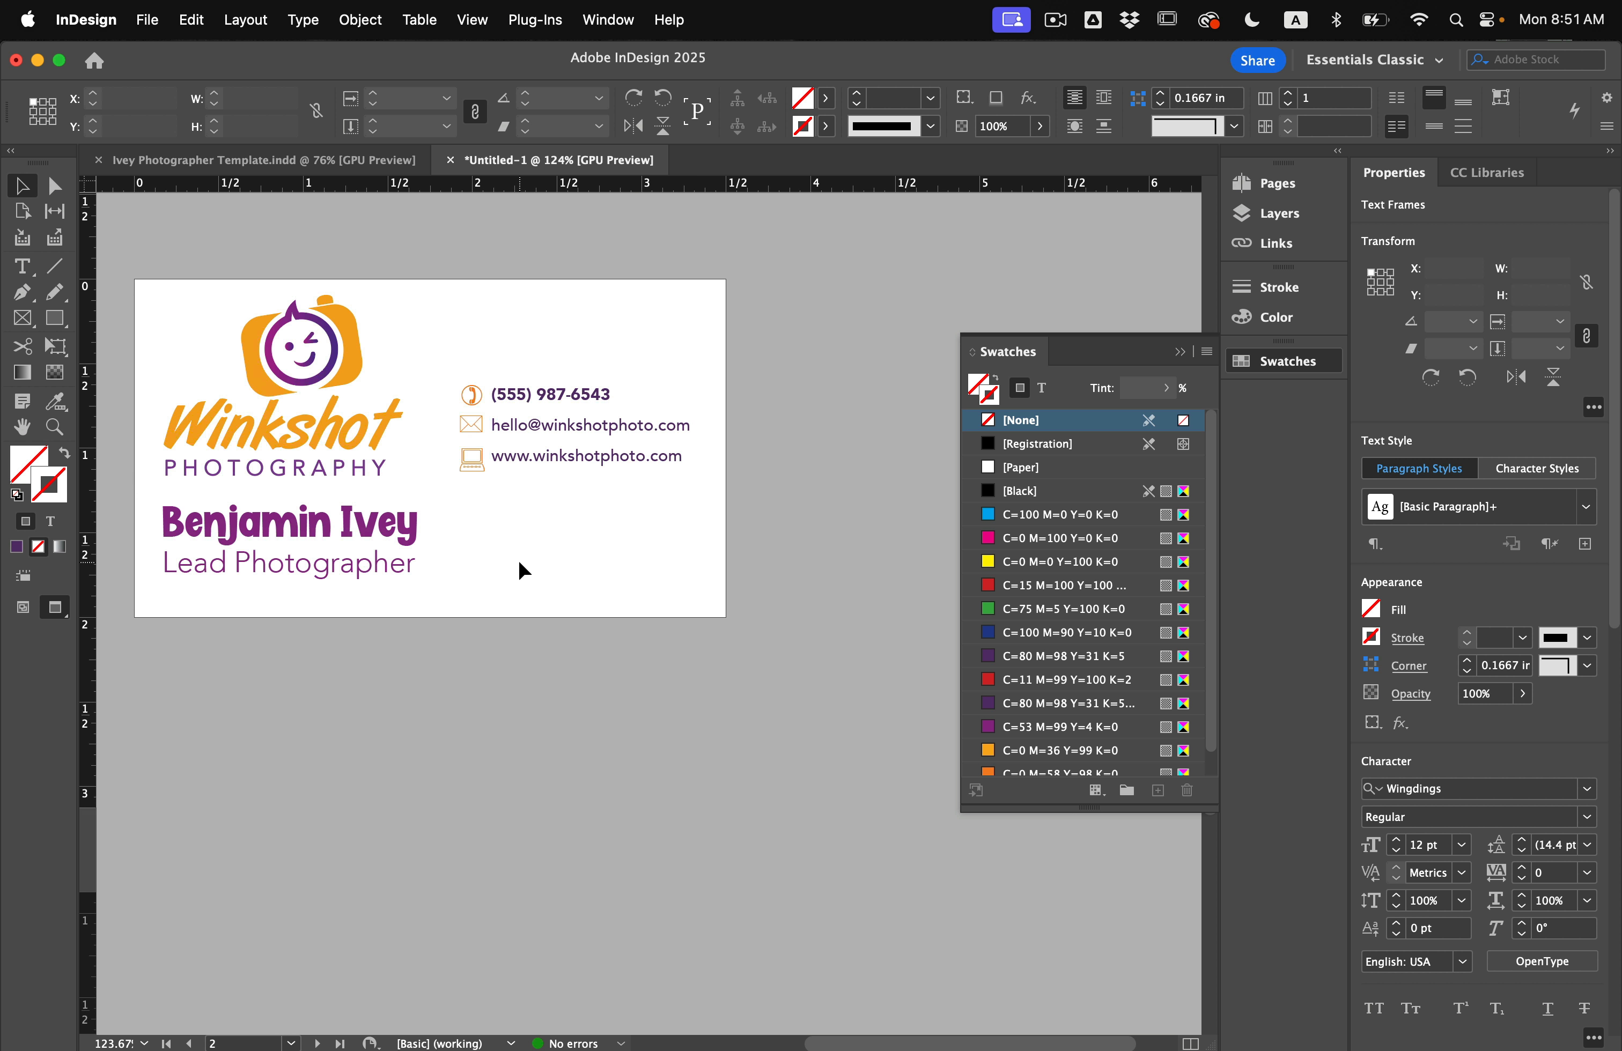
Try swapping the positions of the name block and the contact info.
scroll(519, 562, "left", 3)
scroll(519, 563, "up", 1)
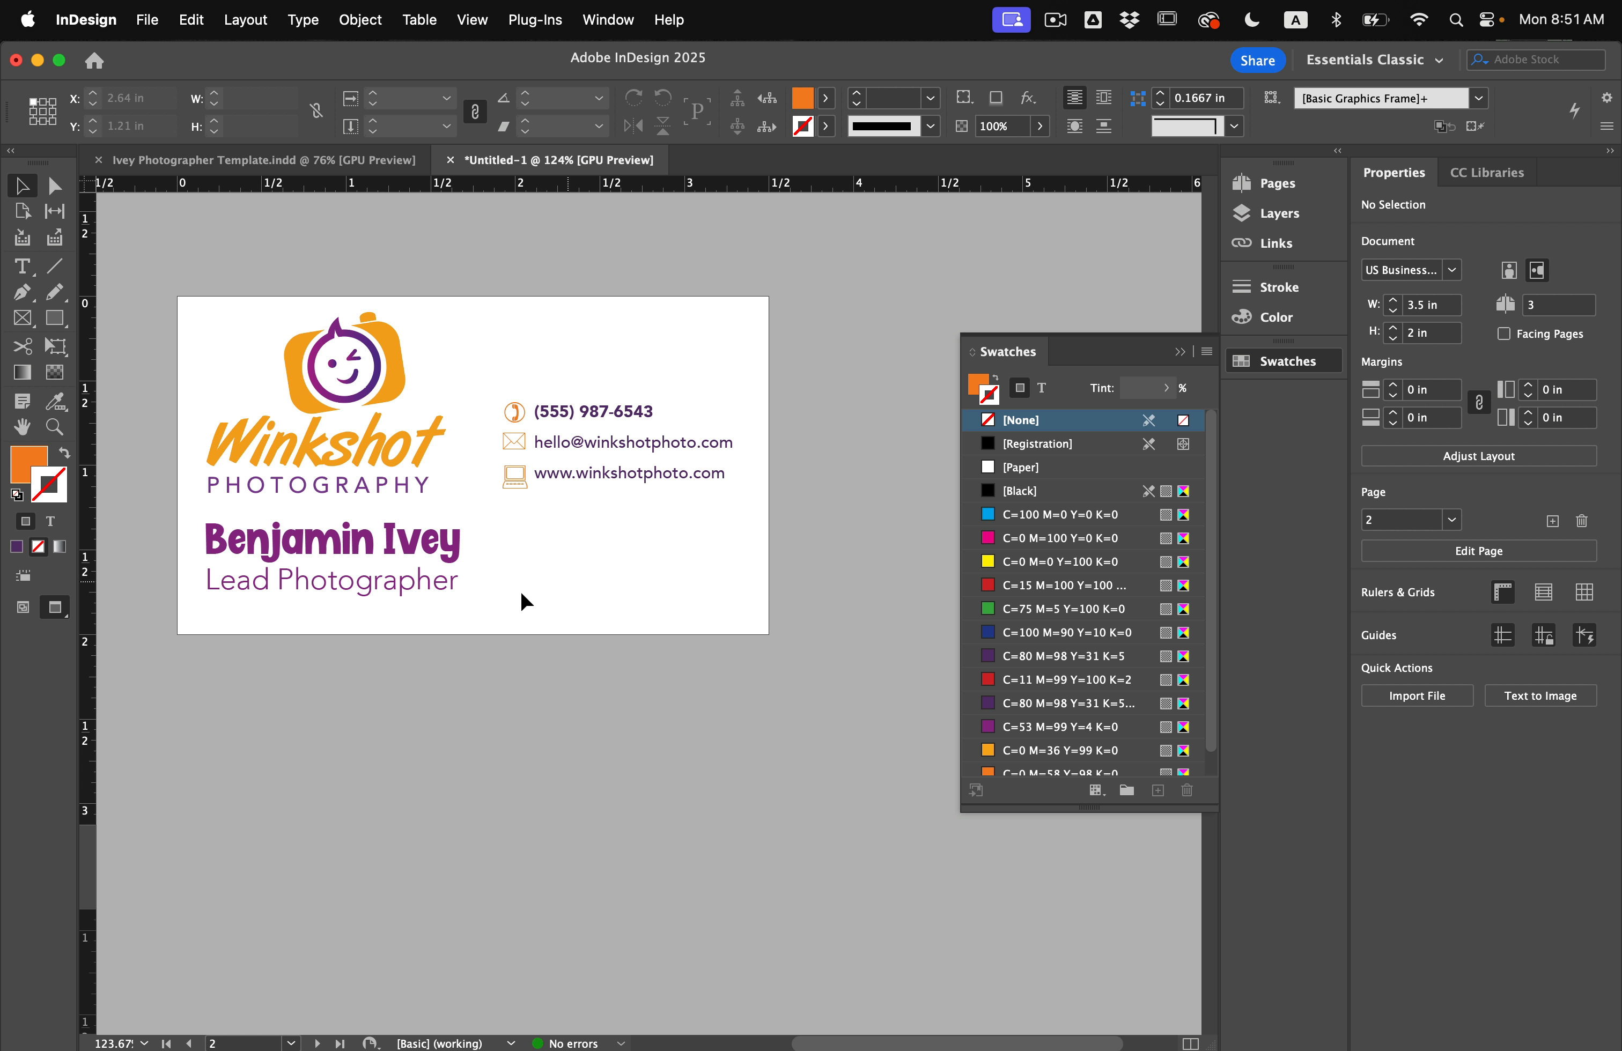
left_click(539, 454)
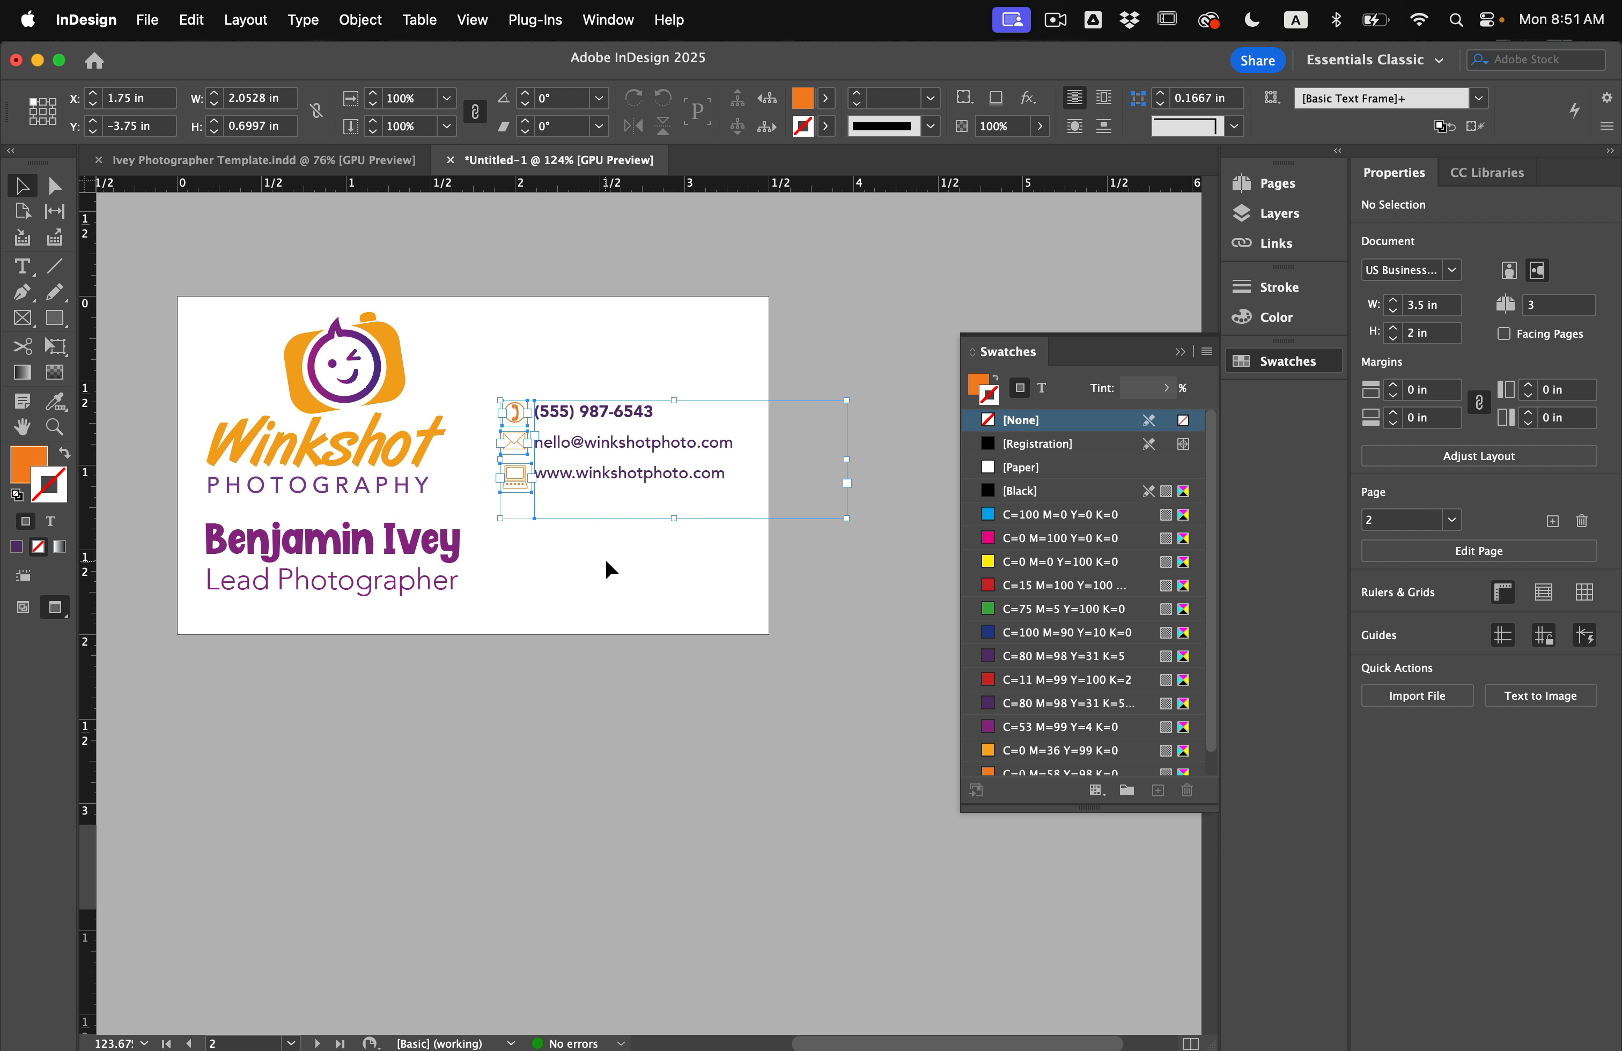
left_click(508, 599)
left_click_drag(373, 561, 684, 565)
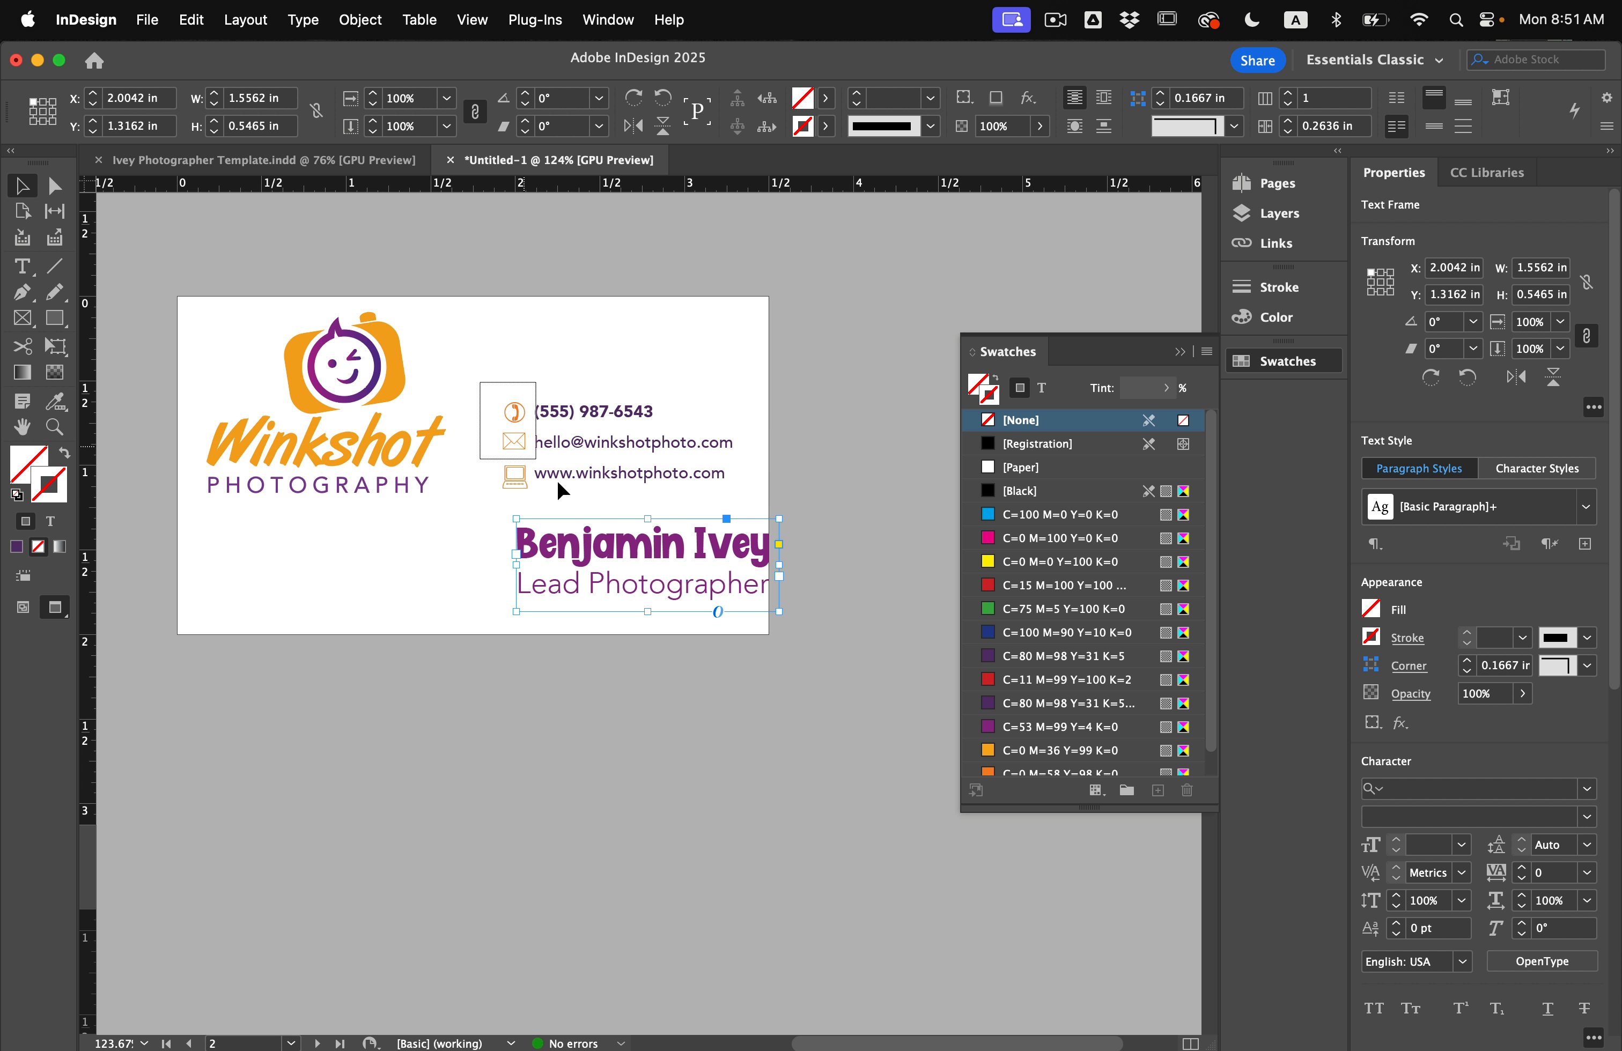
left_click(601, 468)
left_click_drag(601, 468, 311, 586)
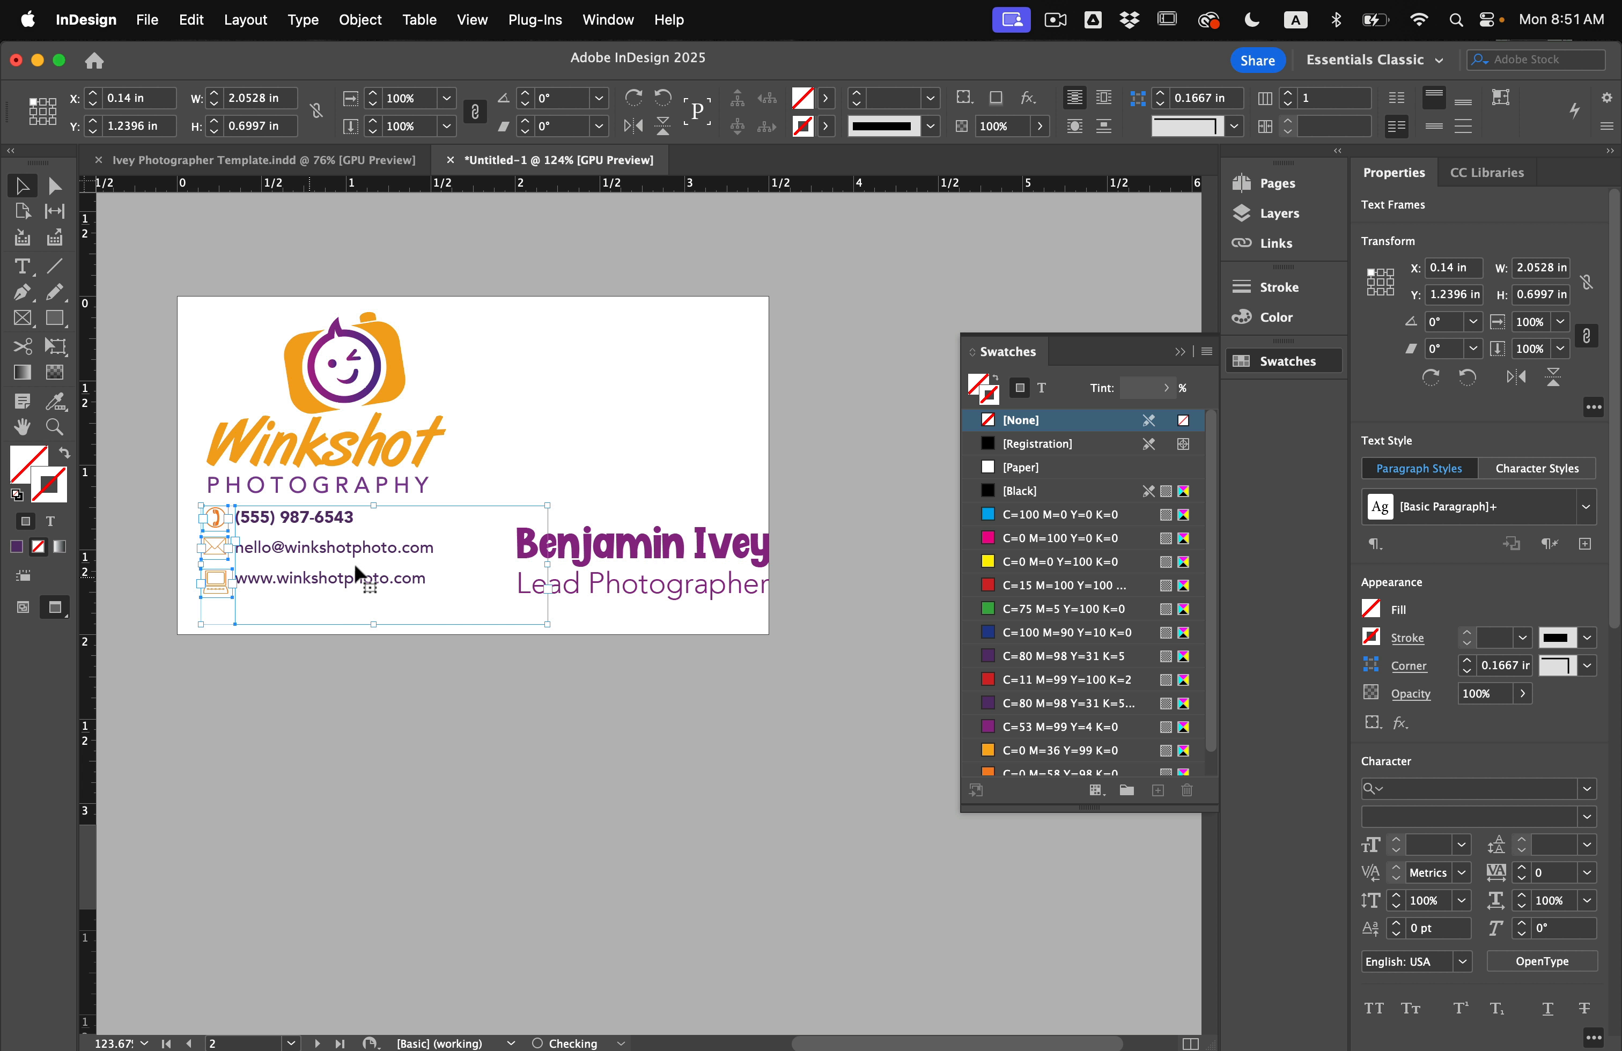
left_click(538, 452)
left_click_drag(582, 554, 543, 486)
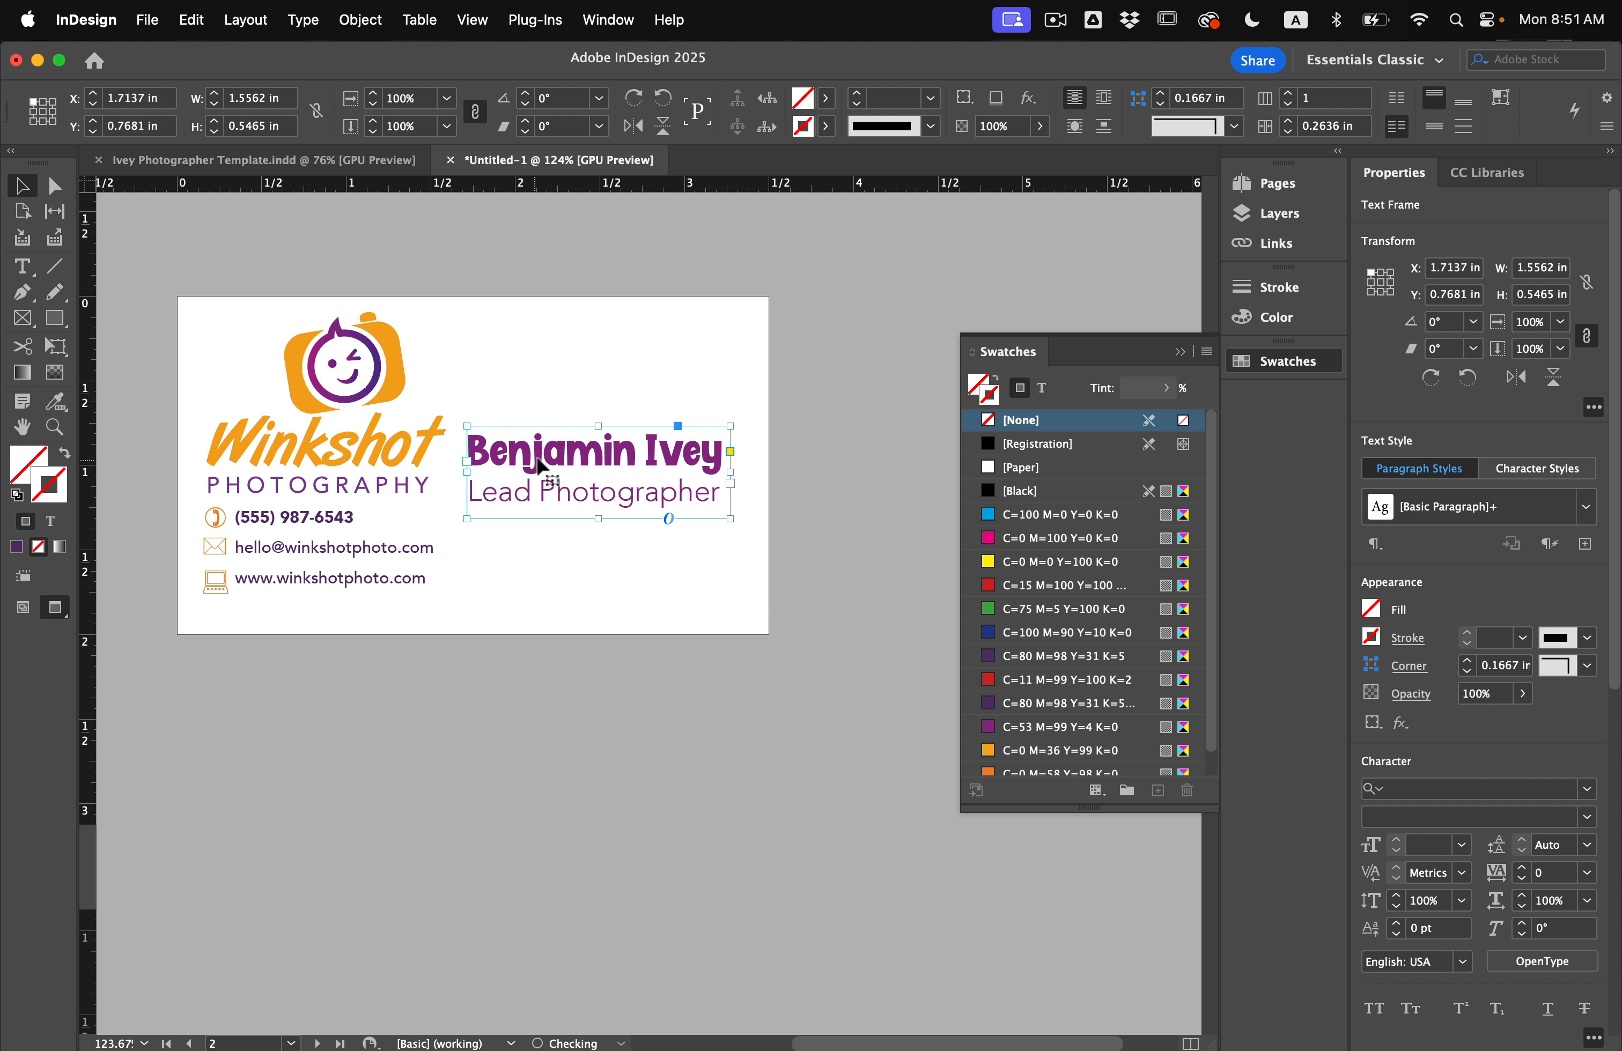
left_click(633, 629)
Undo the rearrangement to restore the earlier layout.
key("super+z")
key("super+z")
key("super+z")
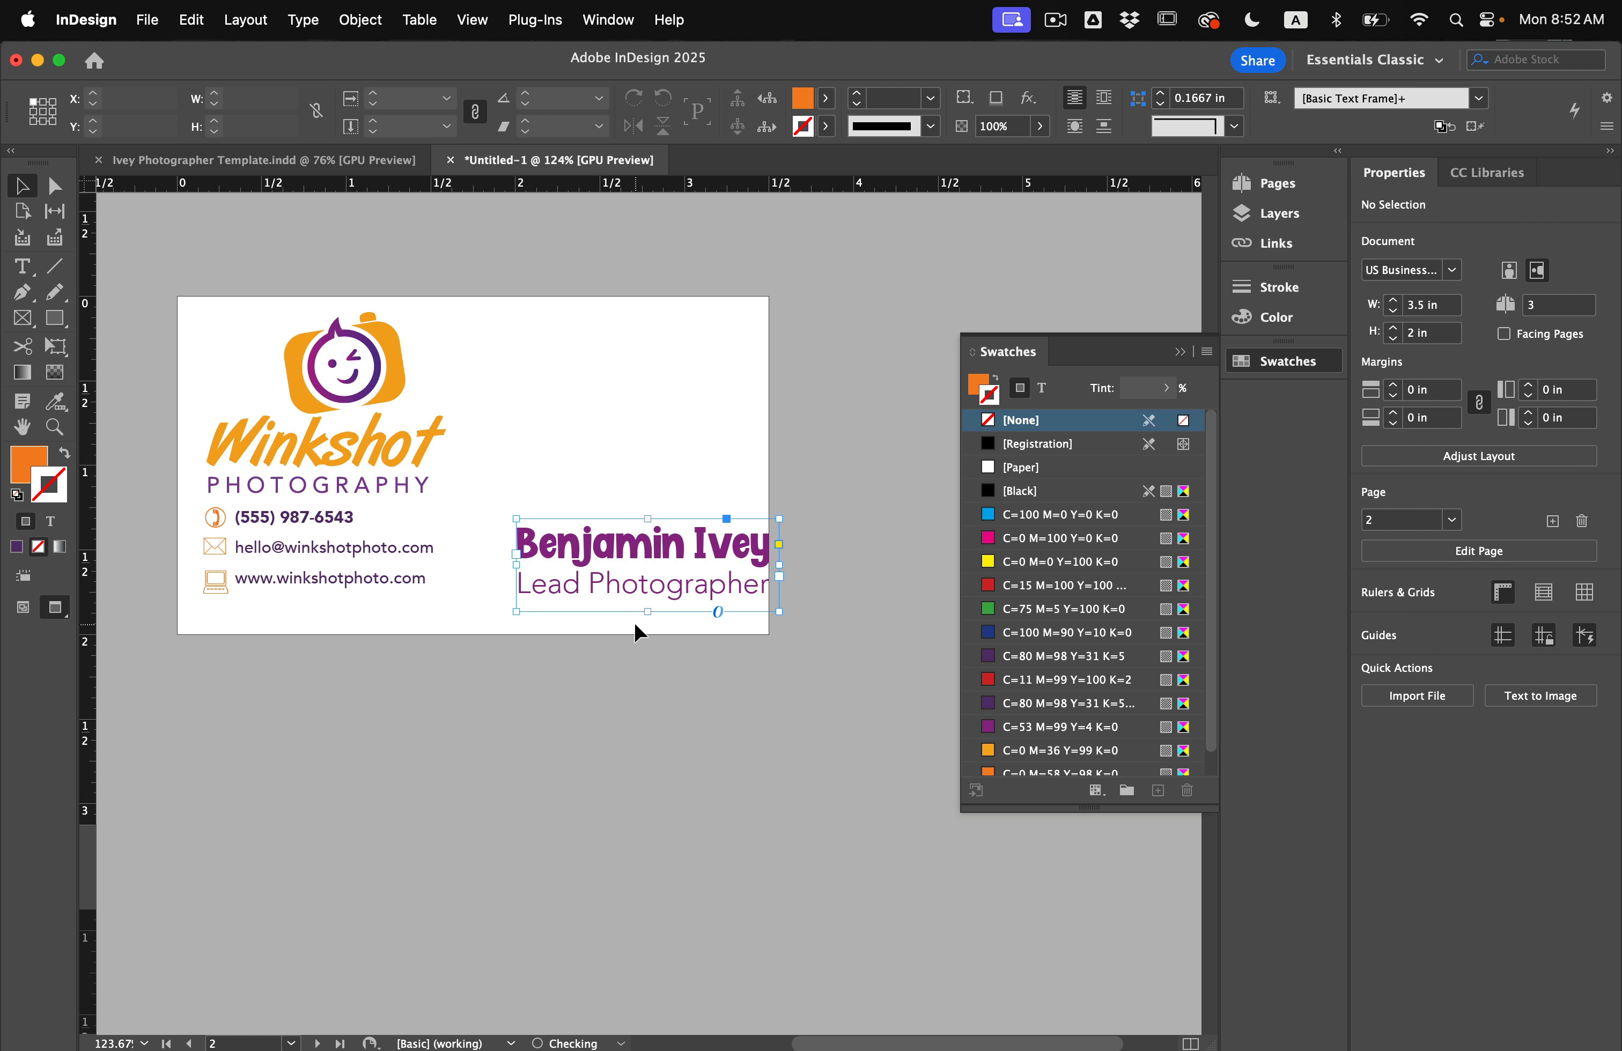
left_click(622, 598)
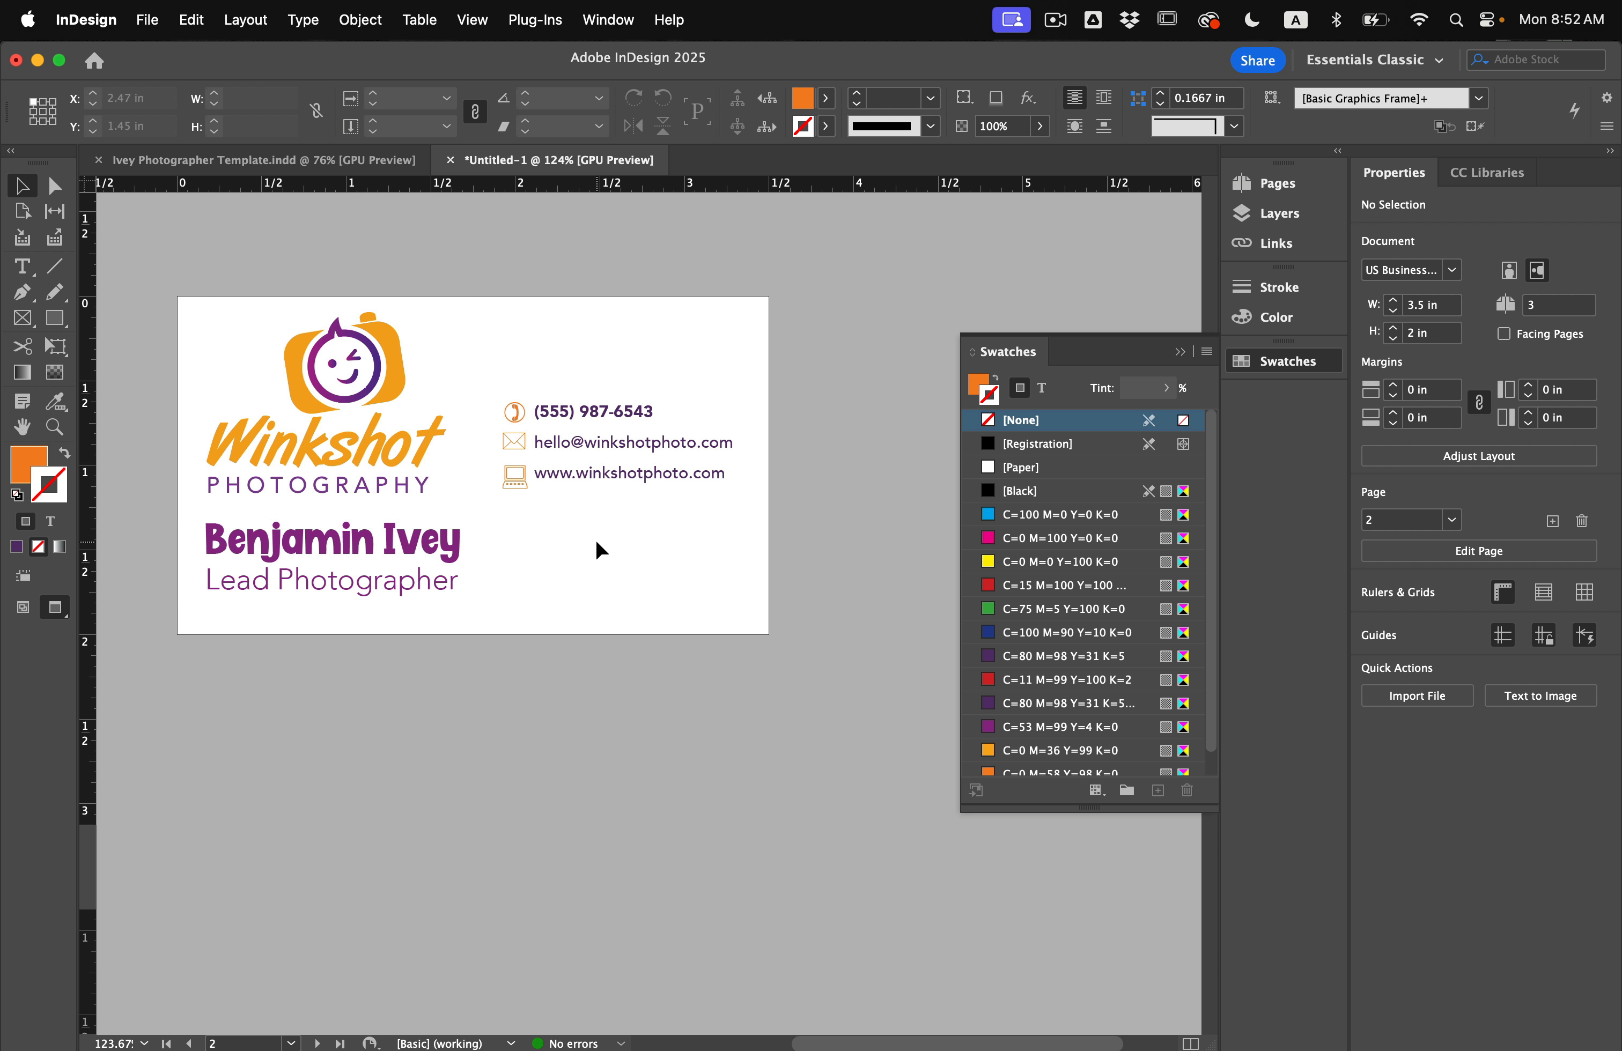
scroll(596, 538, "up", 2)
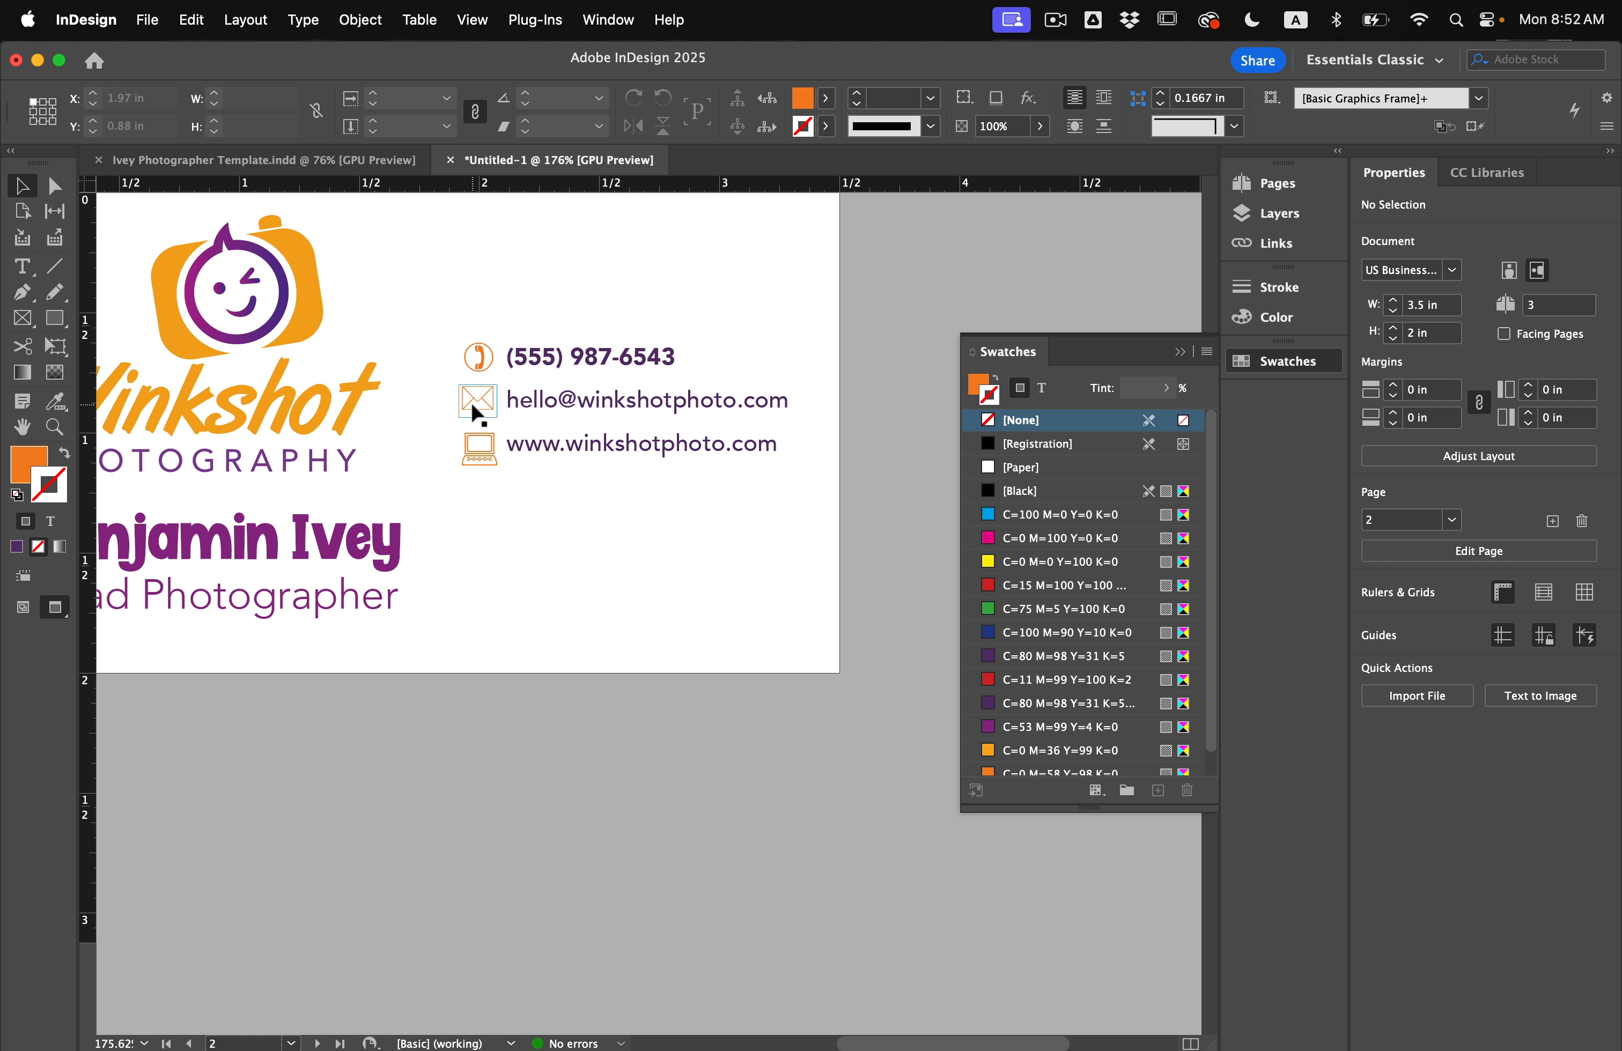
Move the envelope and computer icons down below the contact text.
left_click_drag(460, 447, 463, 581)
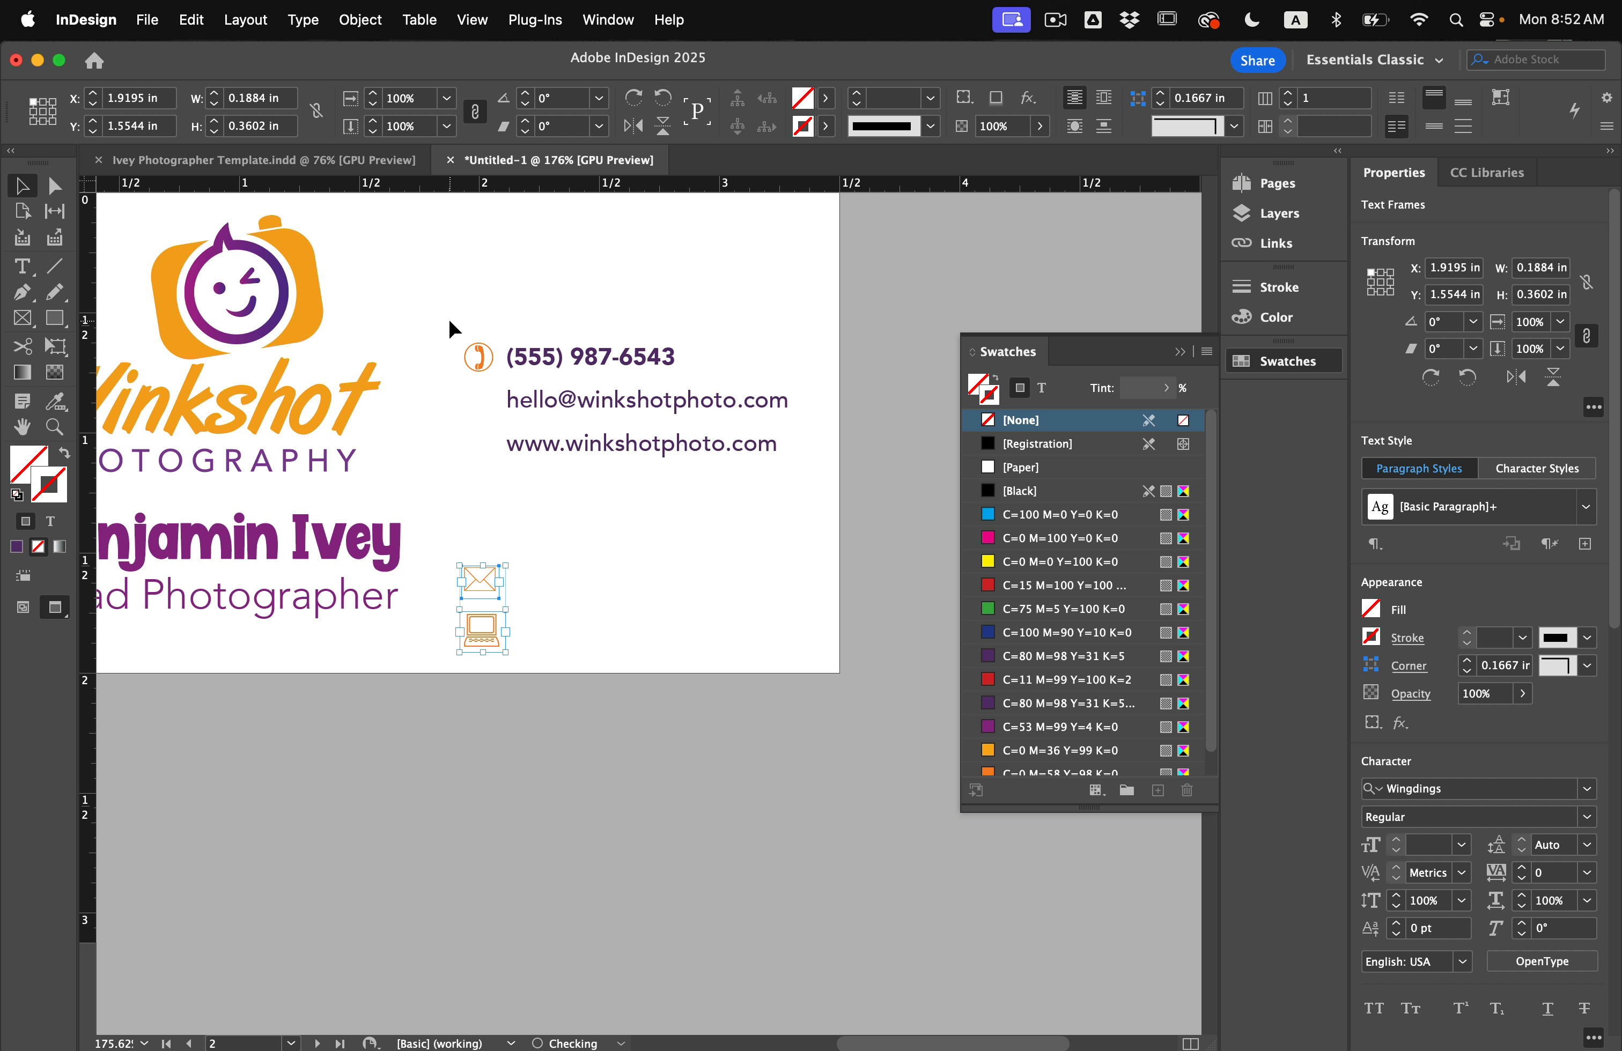
scroll(448, 318, "up", 5)
left_click(501, 384)
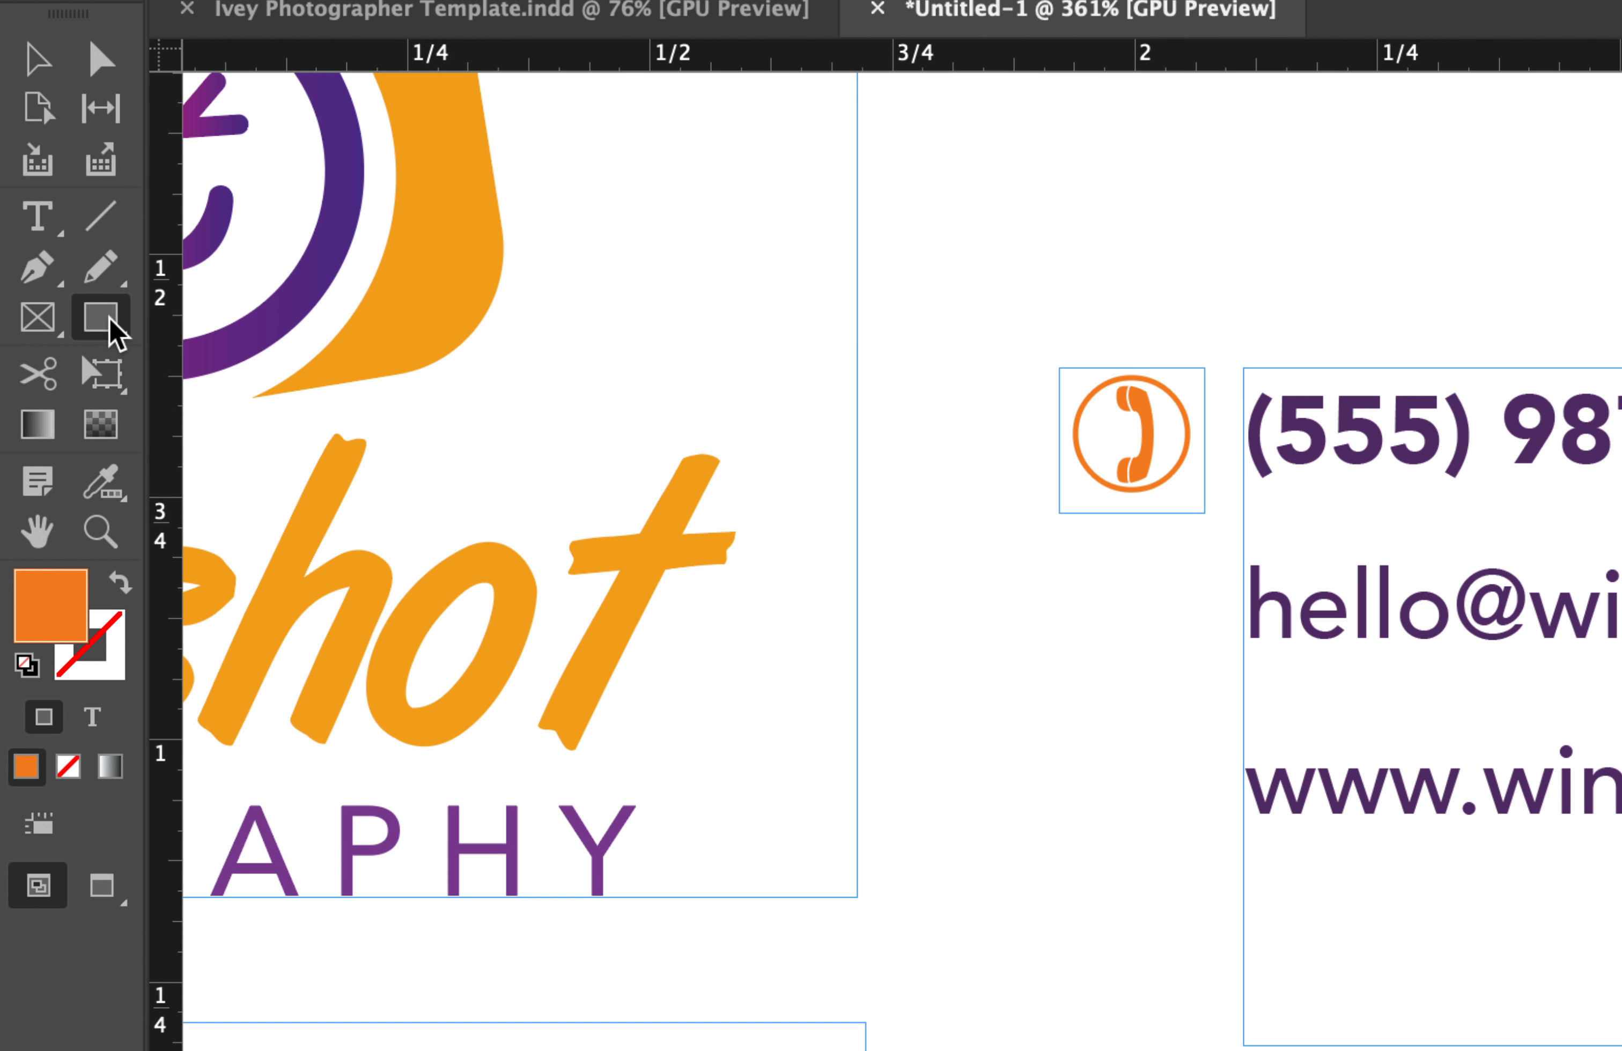
Draw a dark purple circle over the phone icon, then show blank page 3.
left_click(59, 326)
left_click(190, 410)
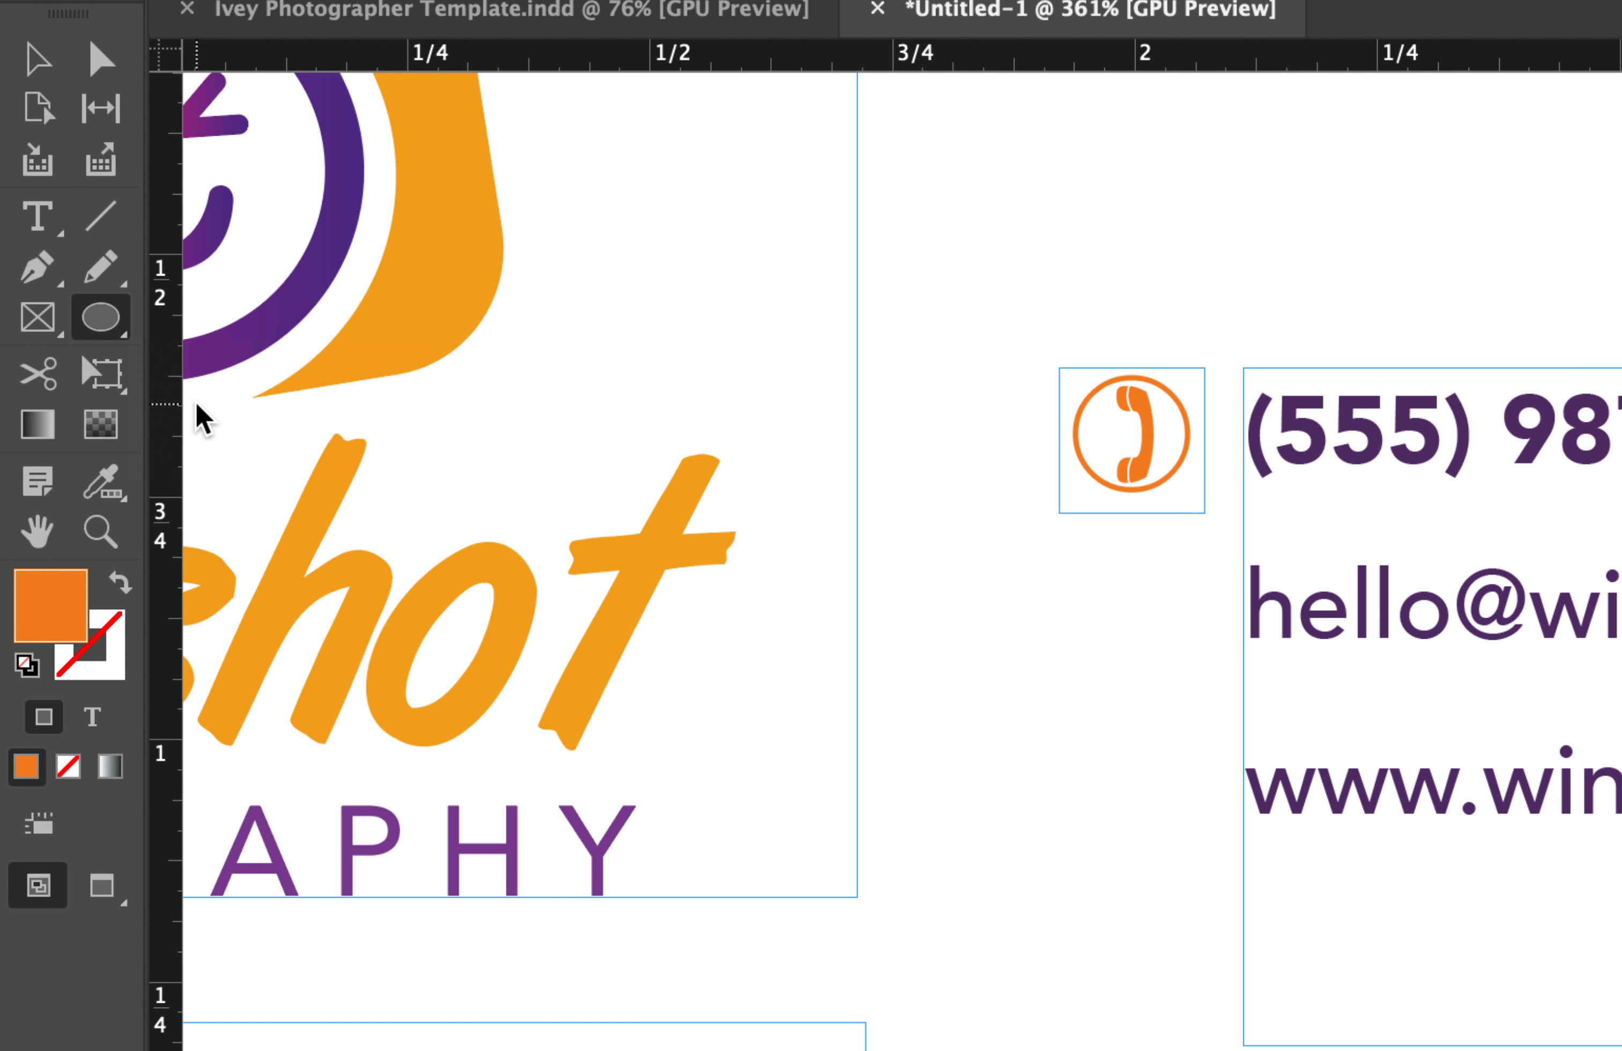
scroll(591, 327, "up", 3)
left_click_drag(566, 406, 670, 485)
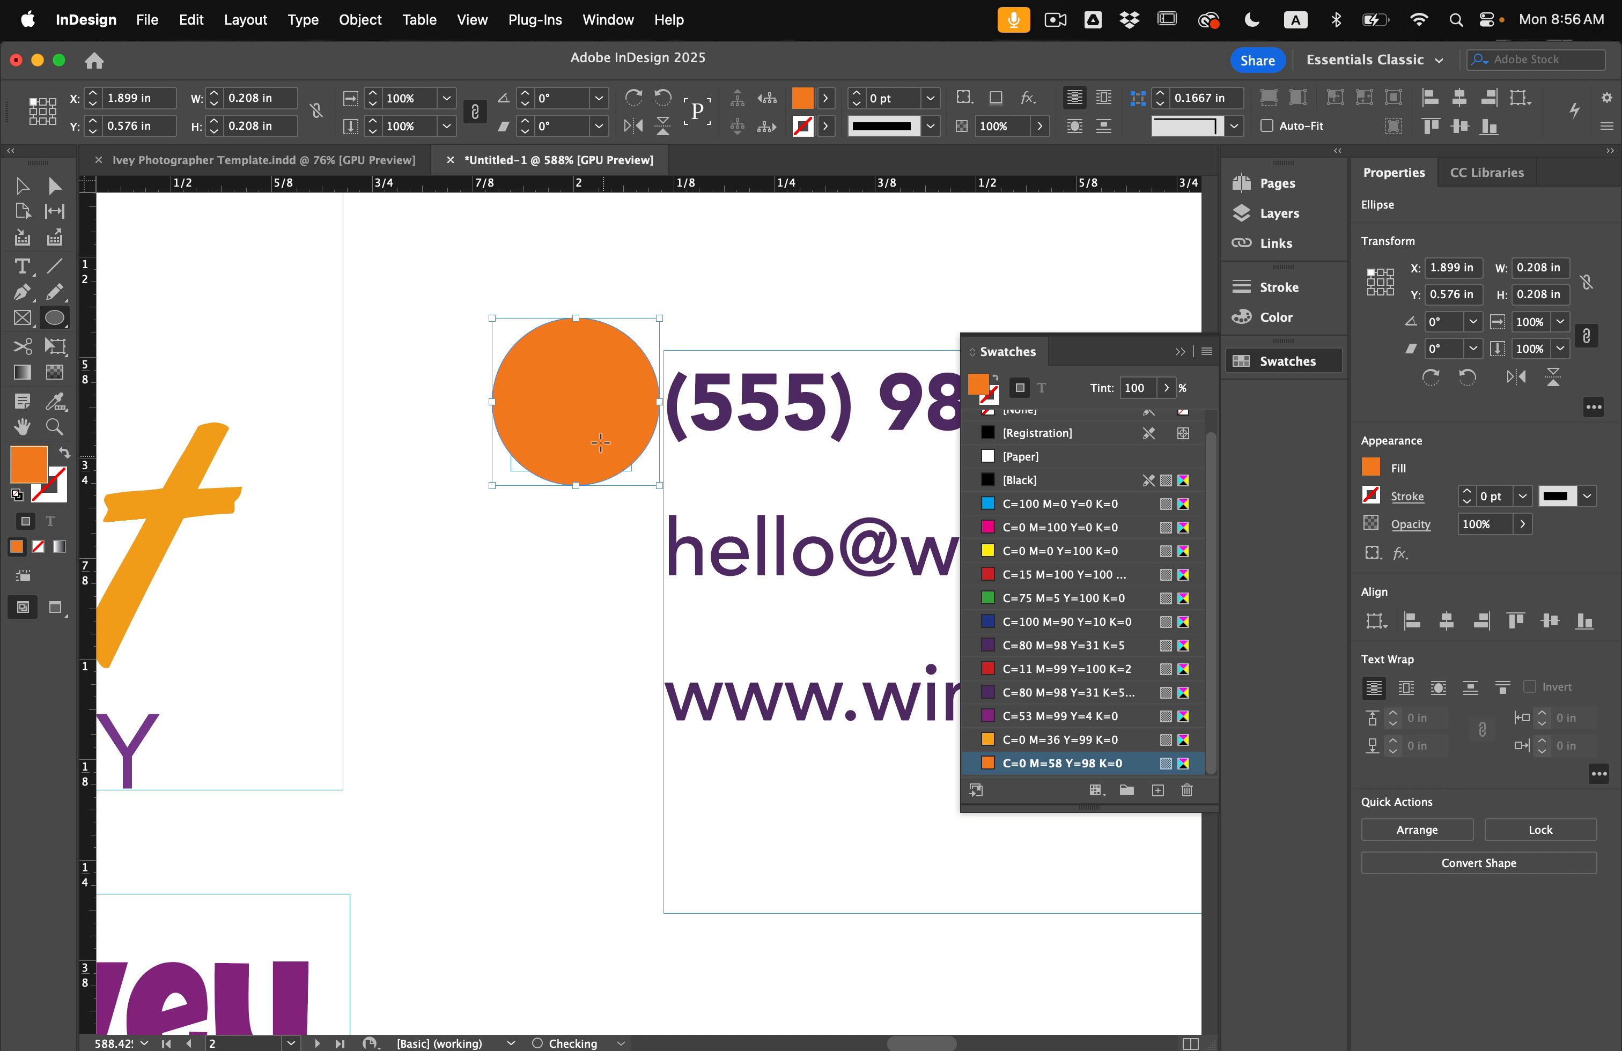
left_click(984, 716)
left_click(1034, 695)
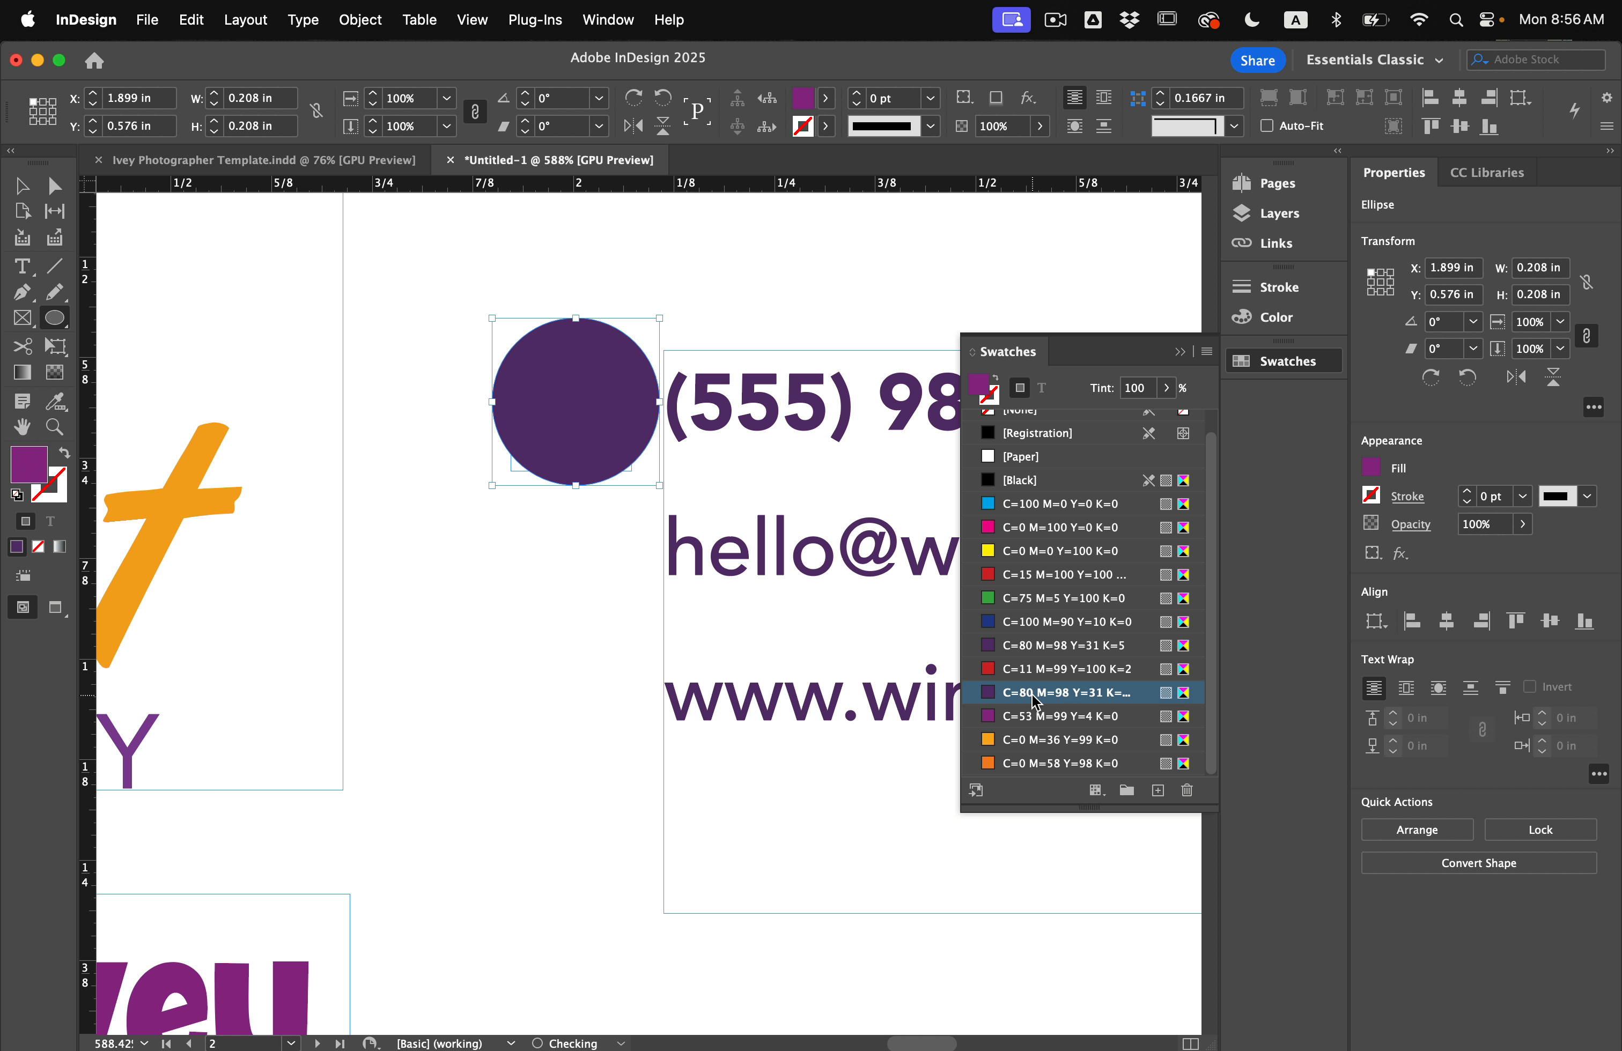
key("super+0")
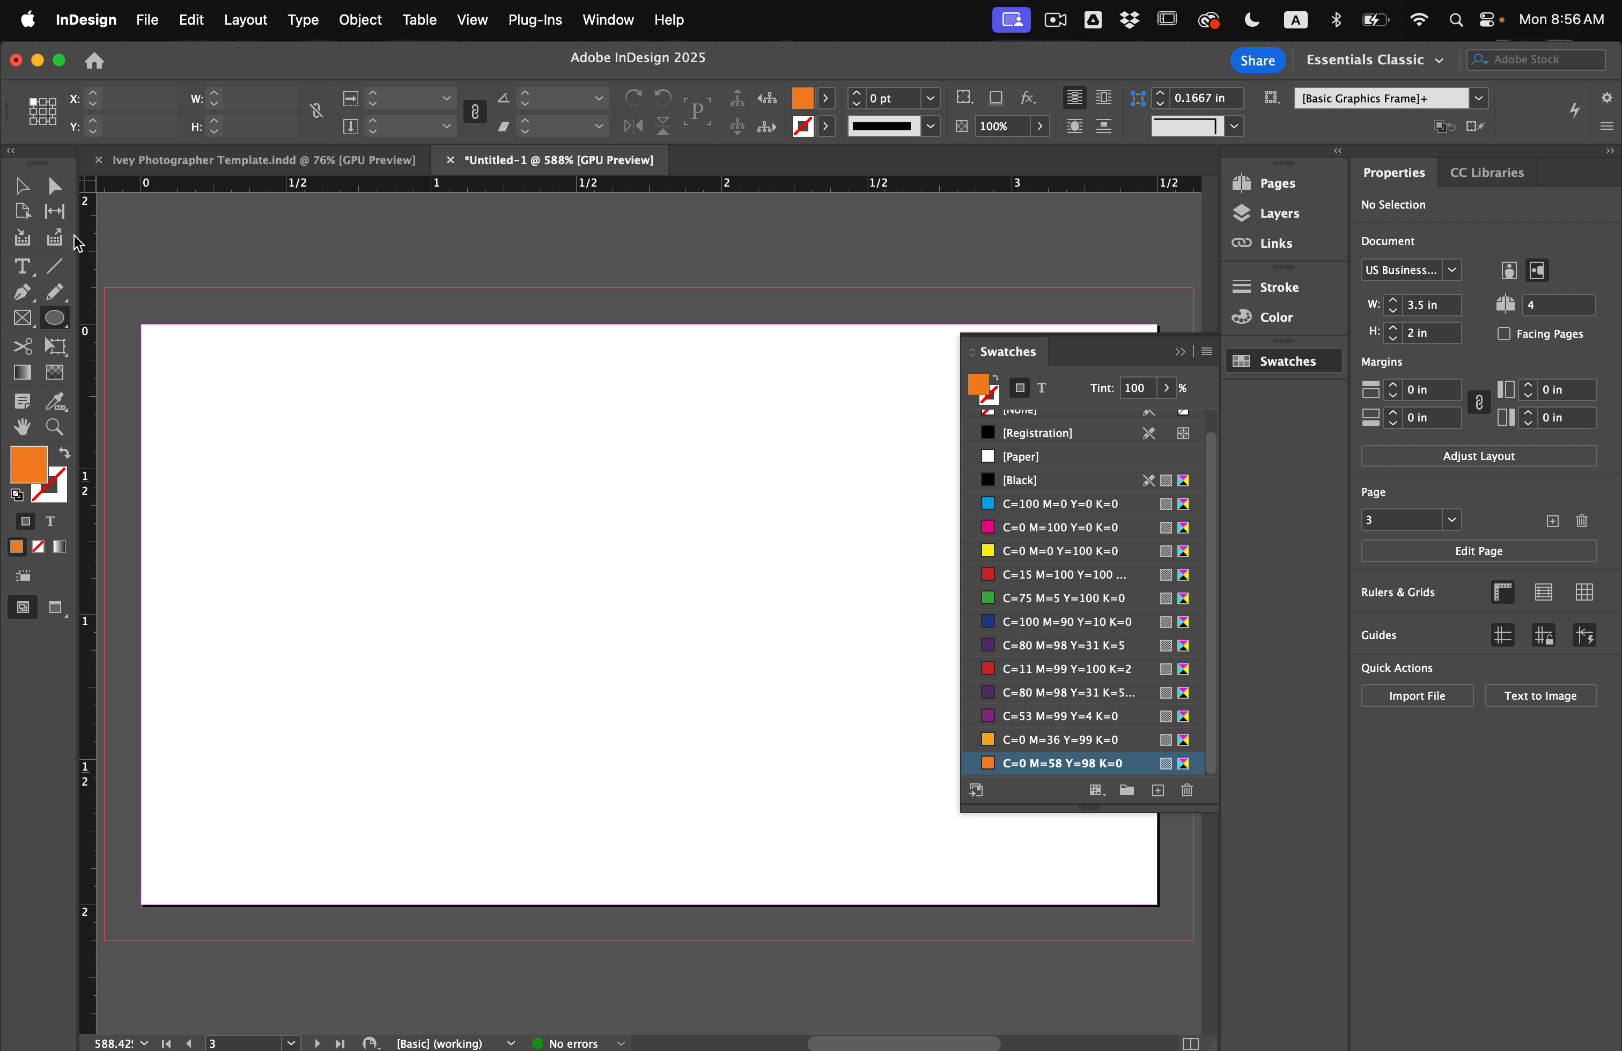
Make the phone glyph white using the [Paper] swatch.
scroll(546, 458, "up", 20)
scroll(546, 458, "down", 15)
scroll(547, 458, "up", 5)
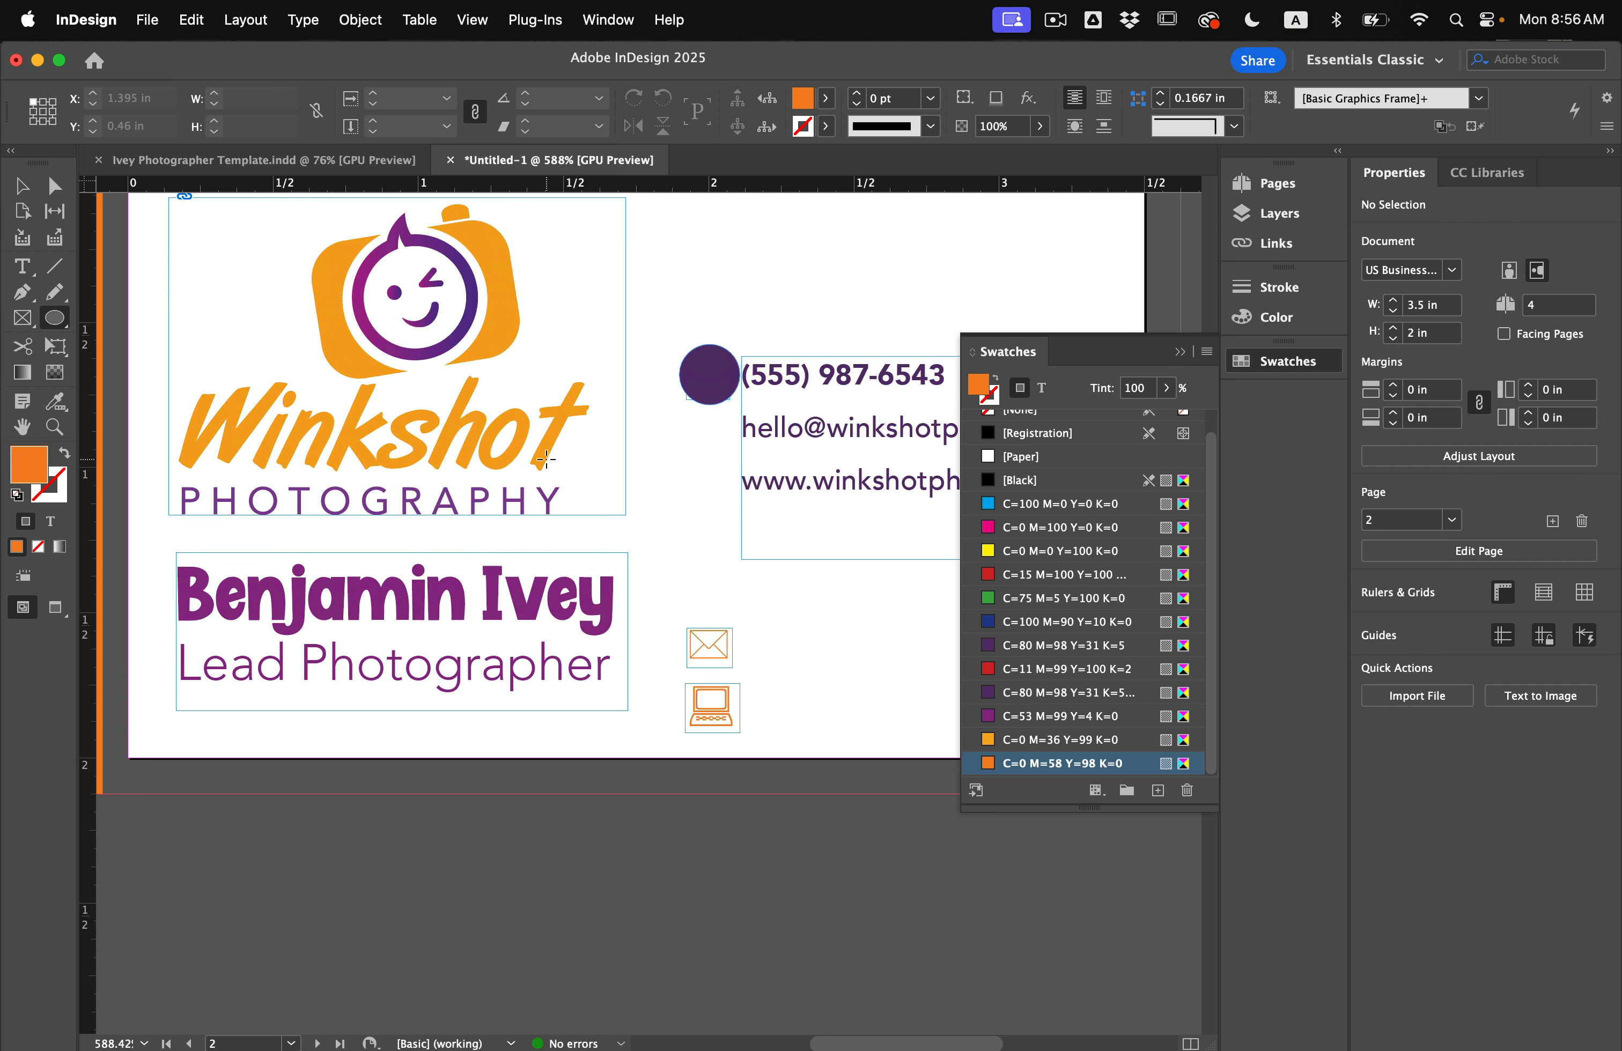
scroll(666, 340, "up", 5)
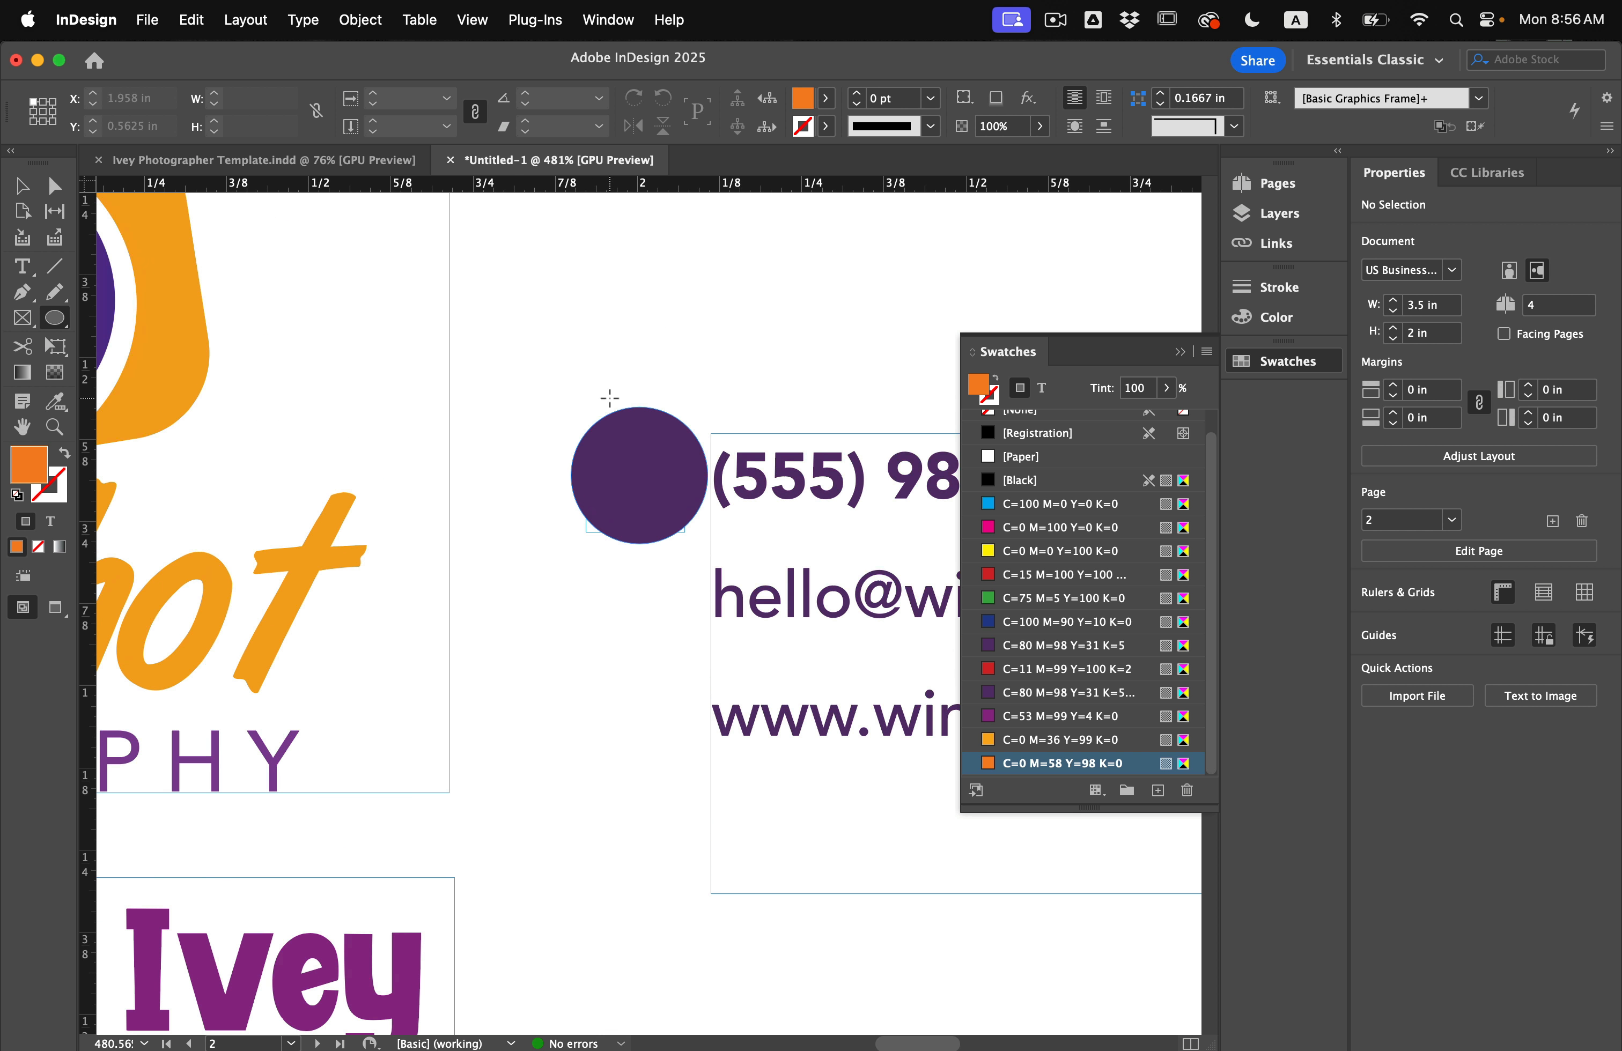
key("v")
left_click(620, 497)
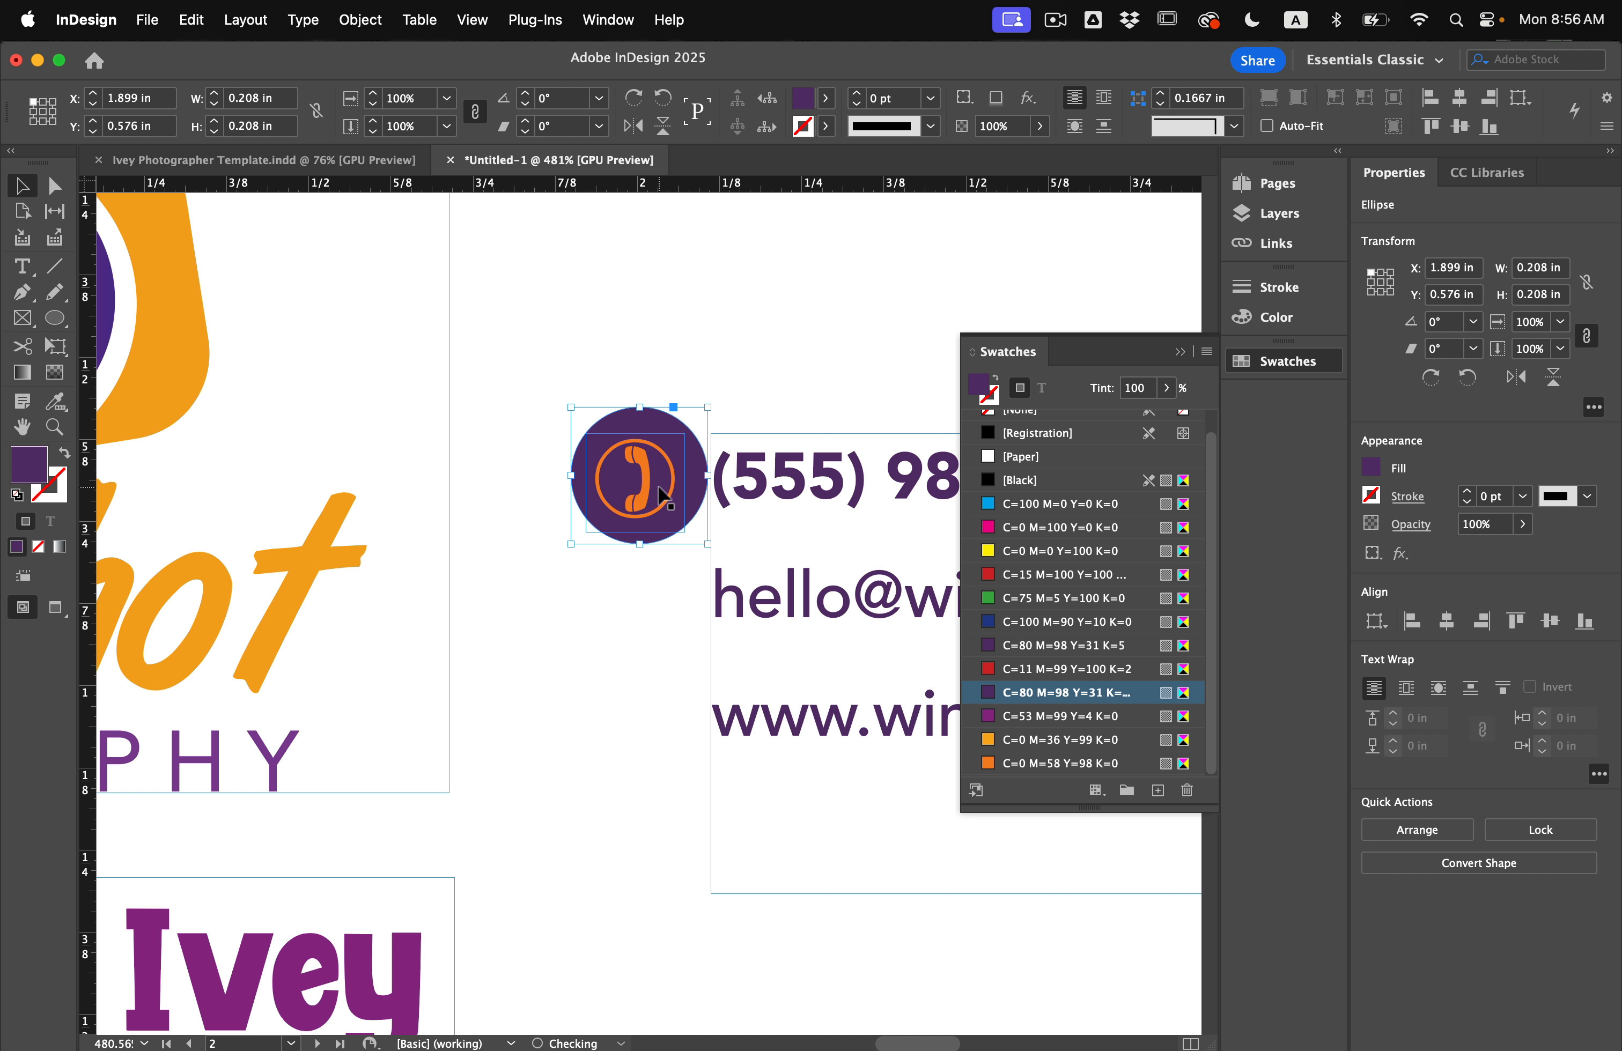
double_click(663, 495)
double_click(675, 495)
left_click(1017, 456)
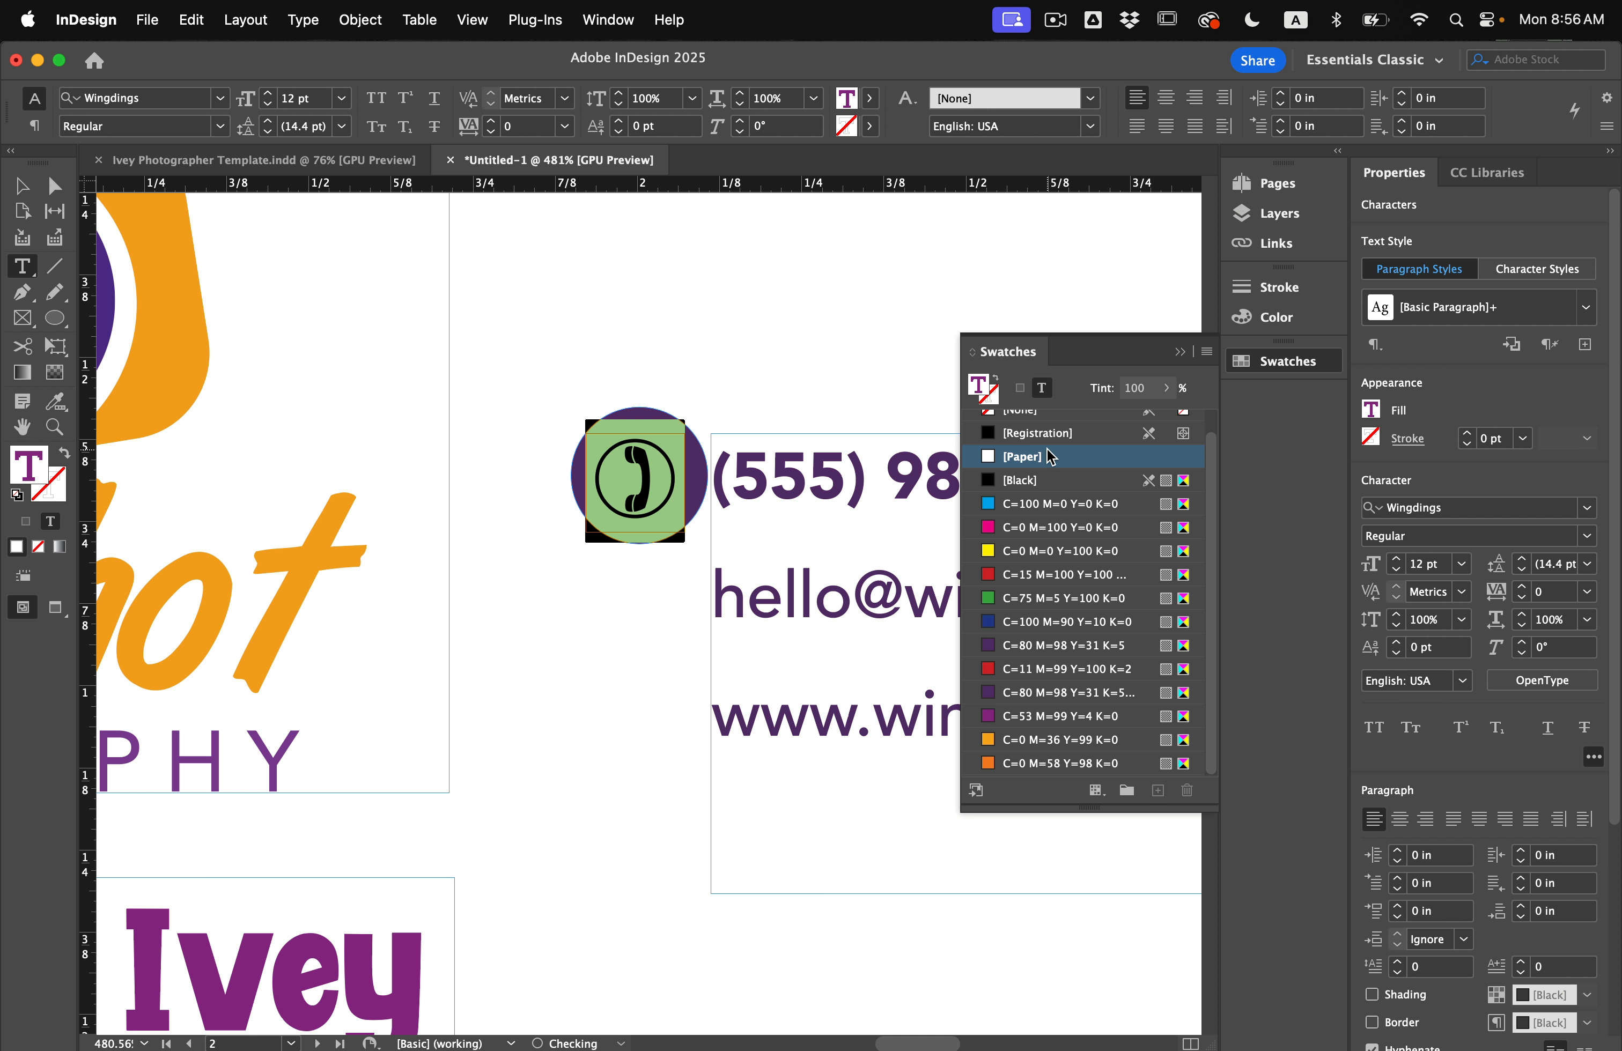
Centre the white phone glyph inside the purple circle.
key("Escape")
left_click_drag(629, 456, 639, 456)
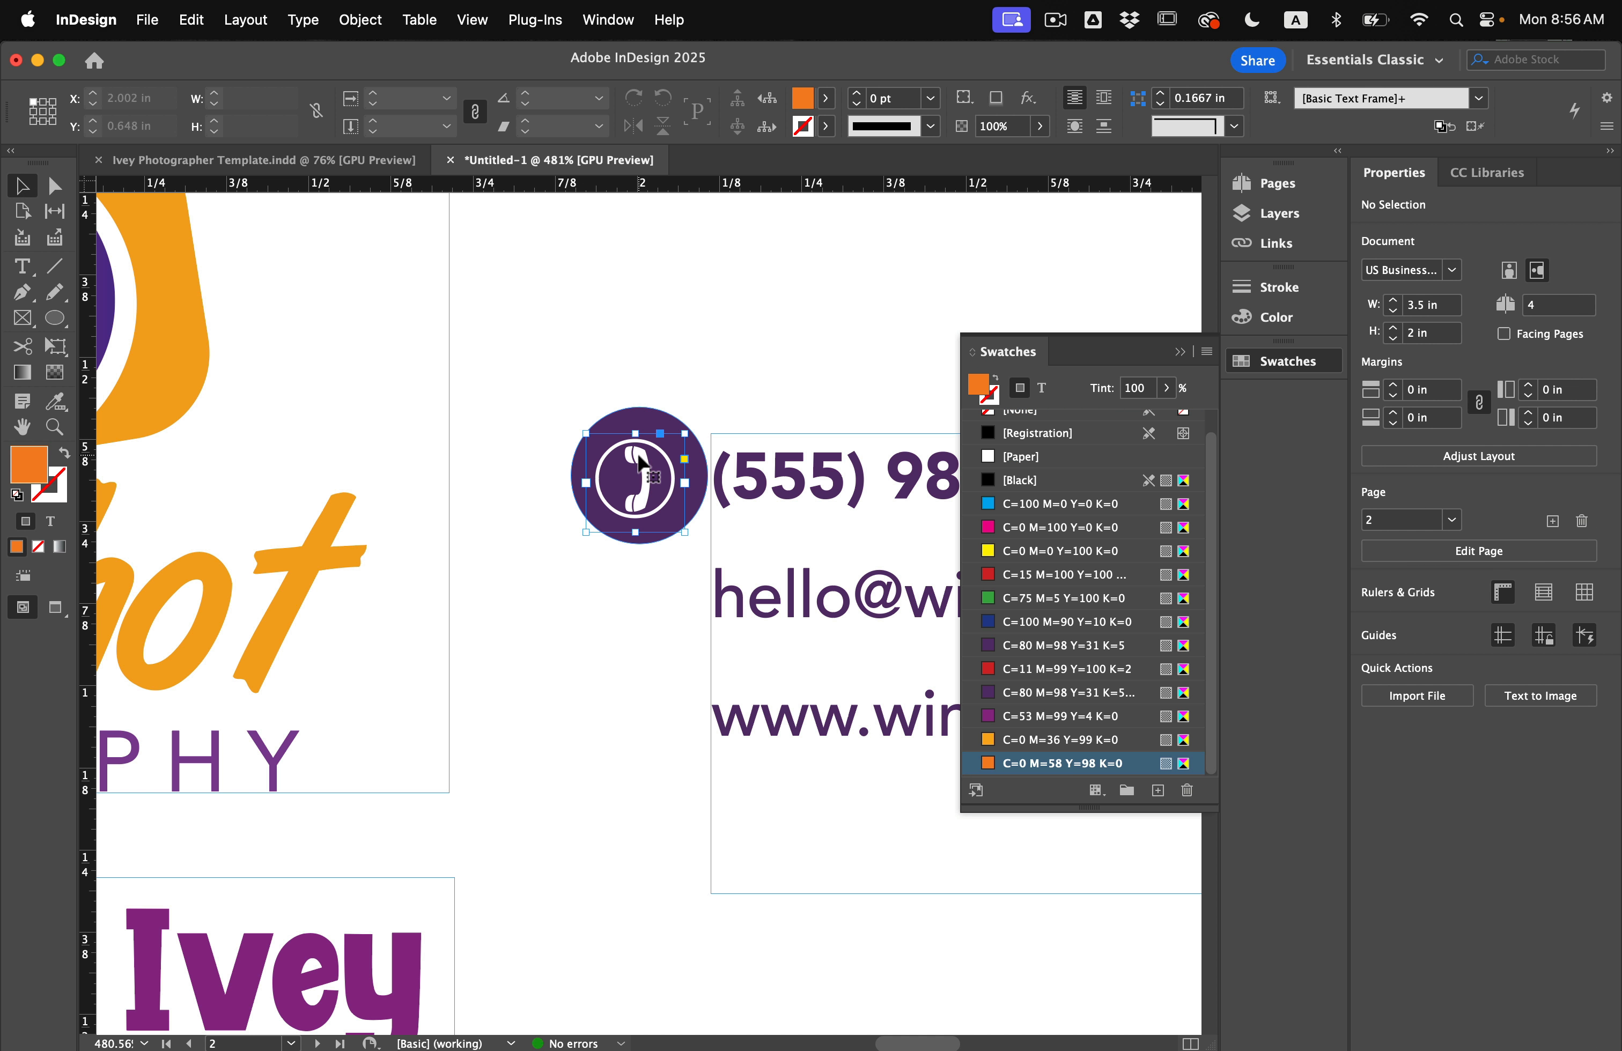
key("Left")
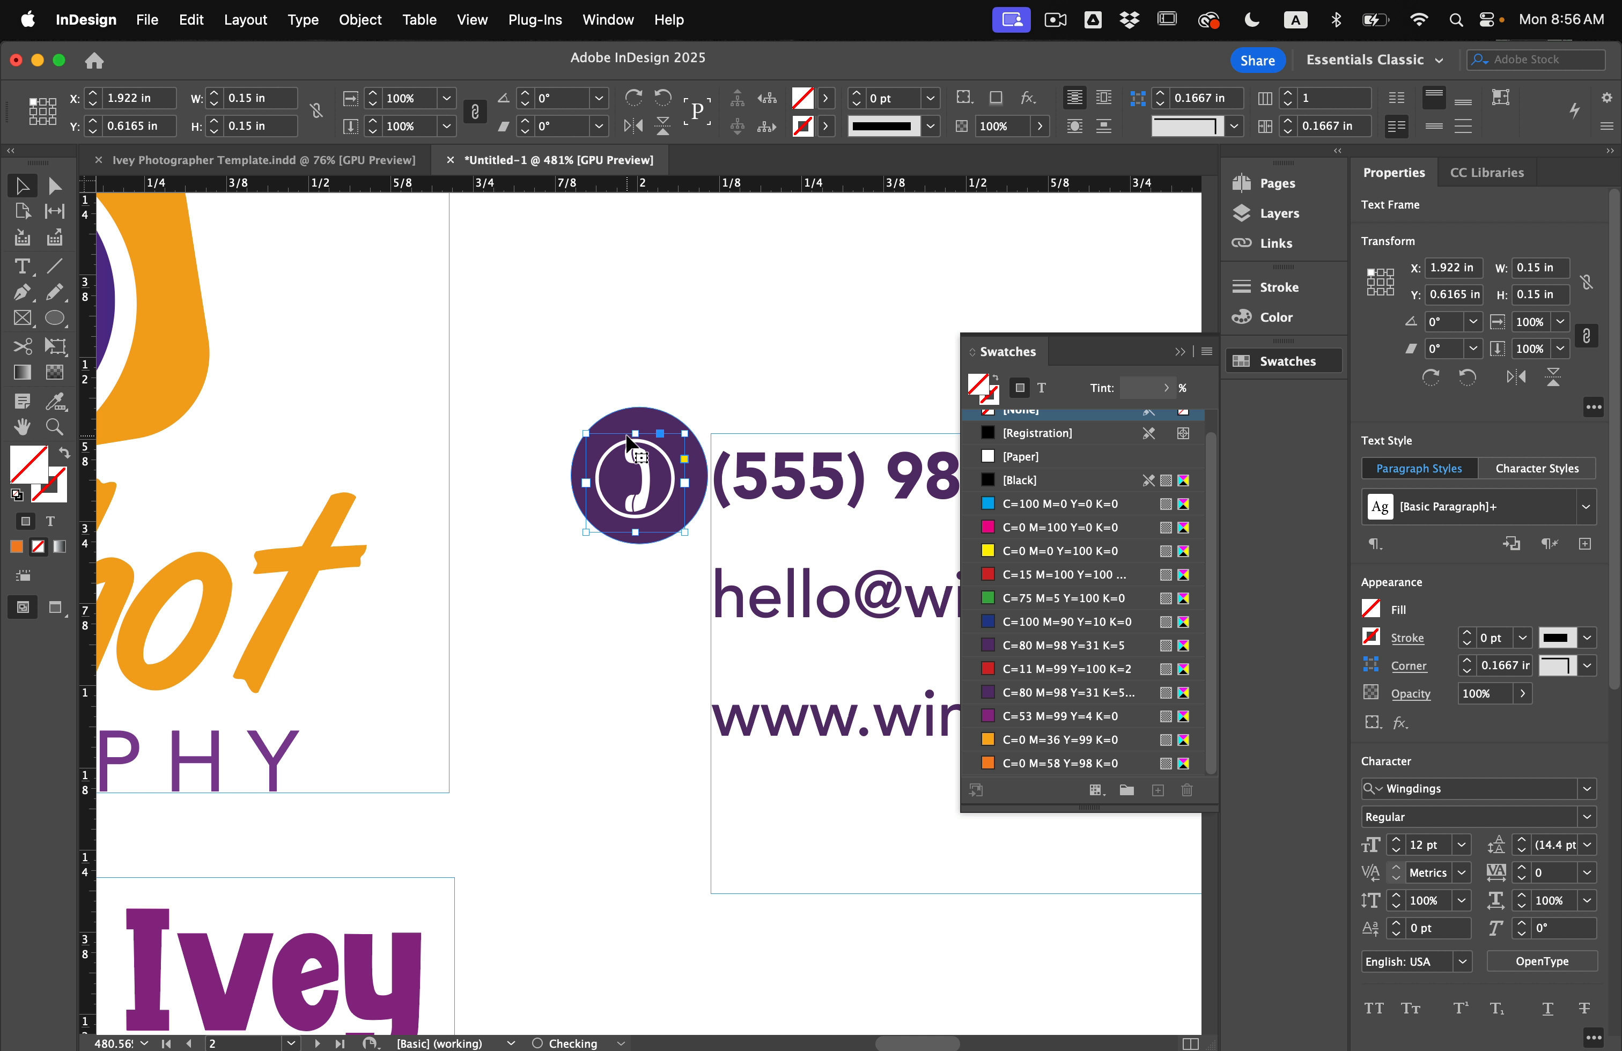
left_click_drag(641, 450, 644, 450)
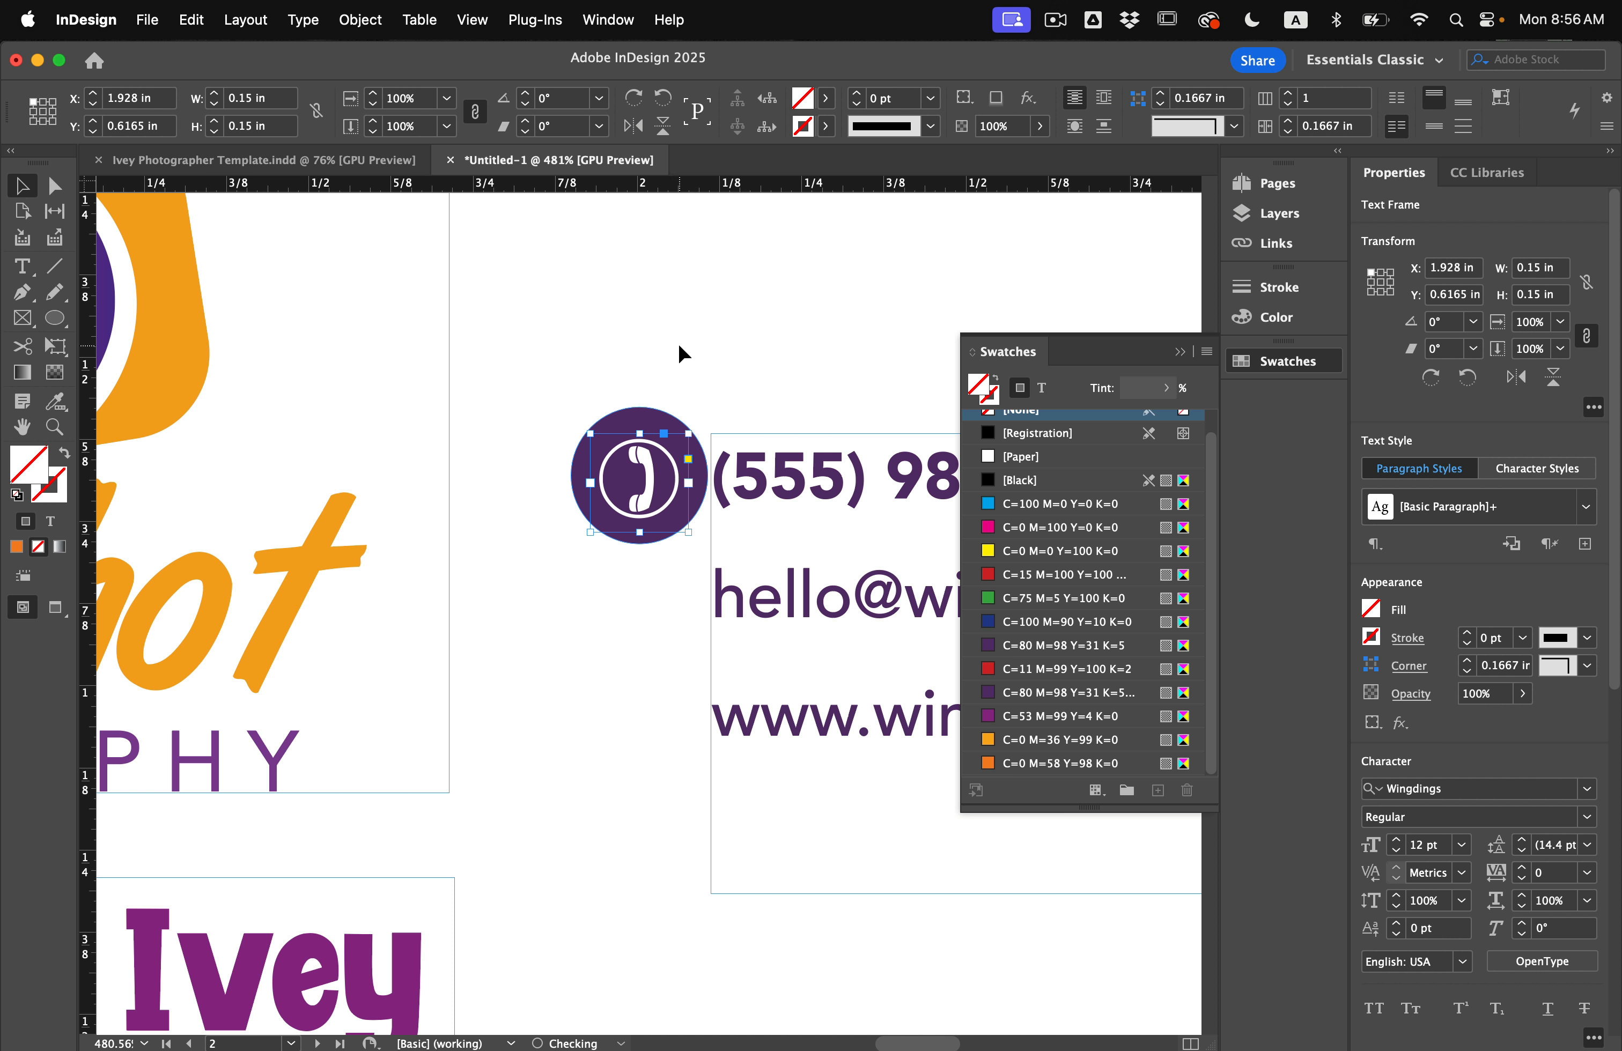
left_click(678, 342)
scroll(583, 413, "down", 6)
scroll(583, 413, "right", 3)
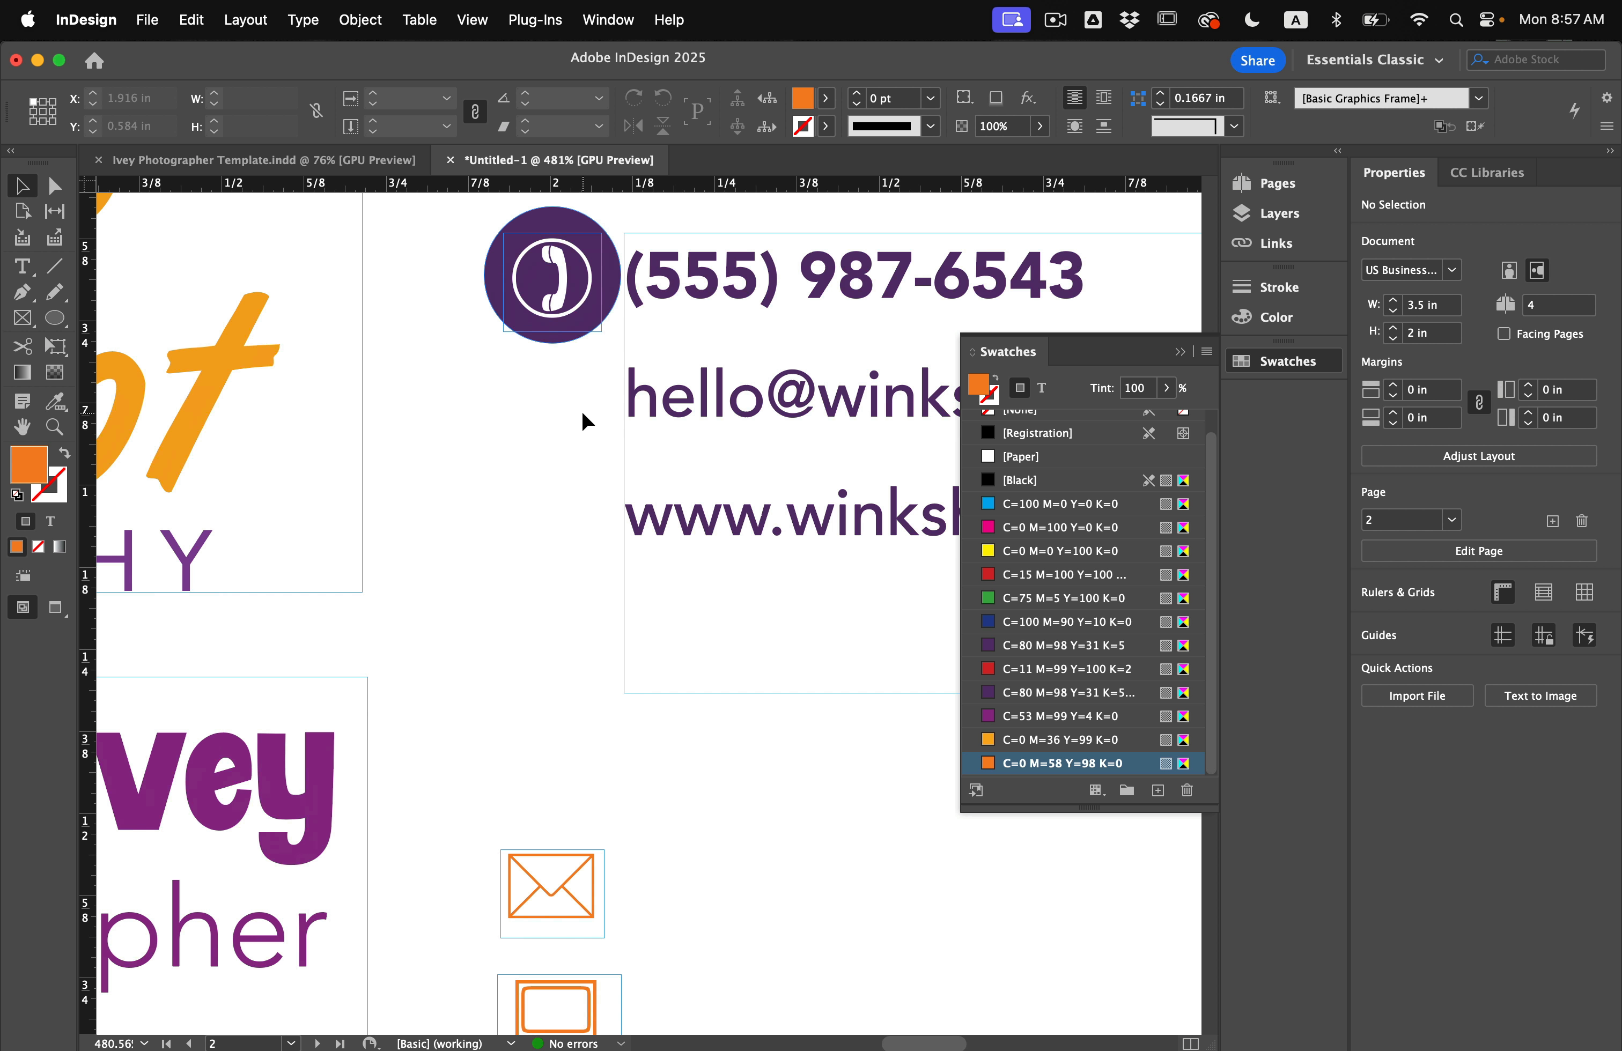
Copy a purple circle down beside the e-mail line and place a white envelope glyph on it.
left_click_drag(438, 273, 558, 498)
left_click(564, 389)
left_click_drag(557, 895, 556, 419)
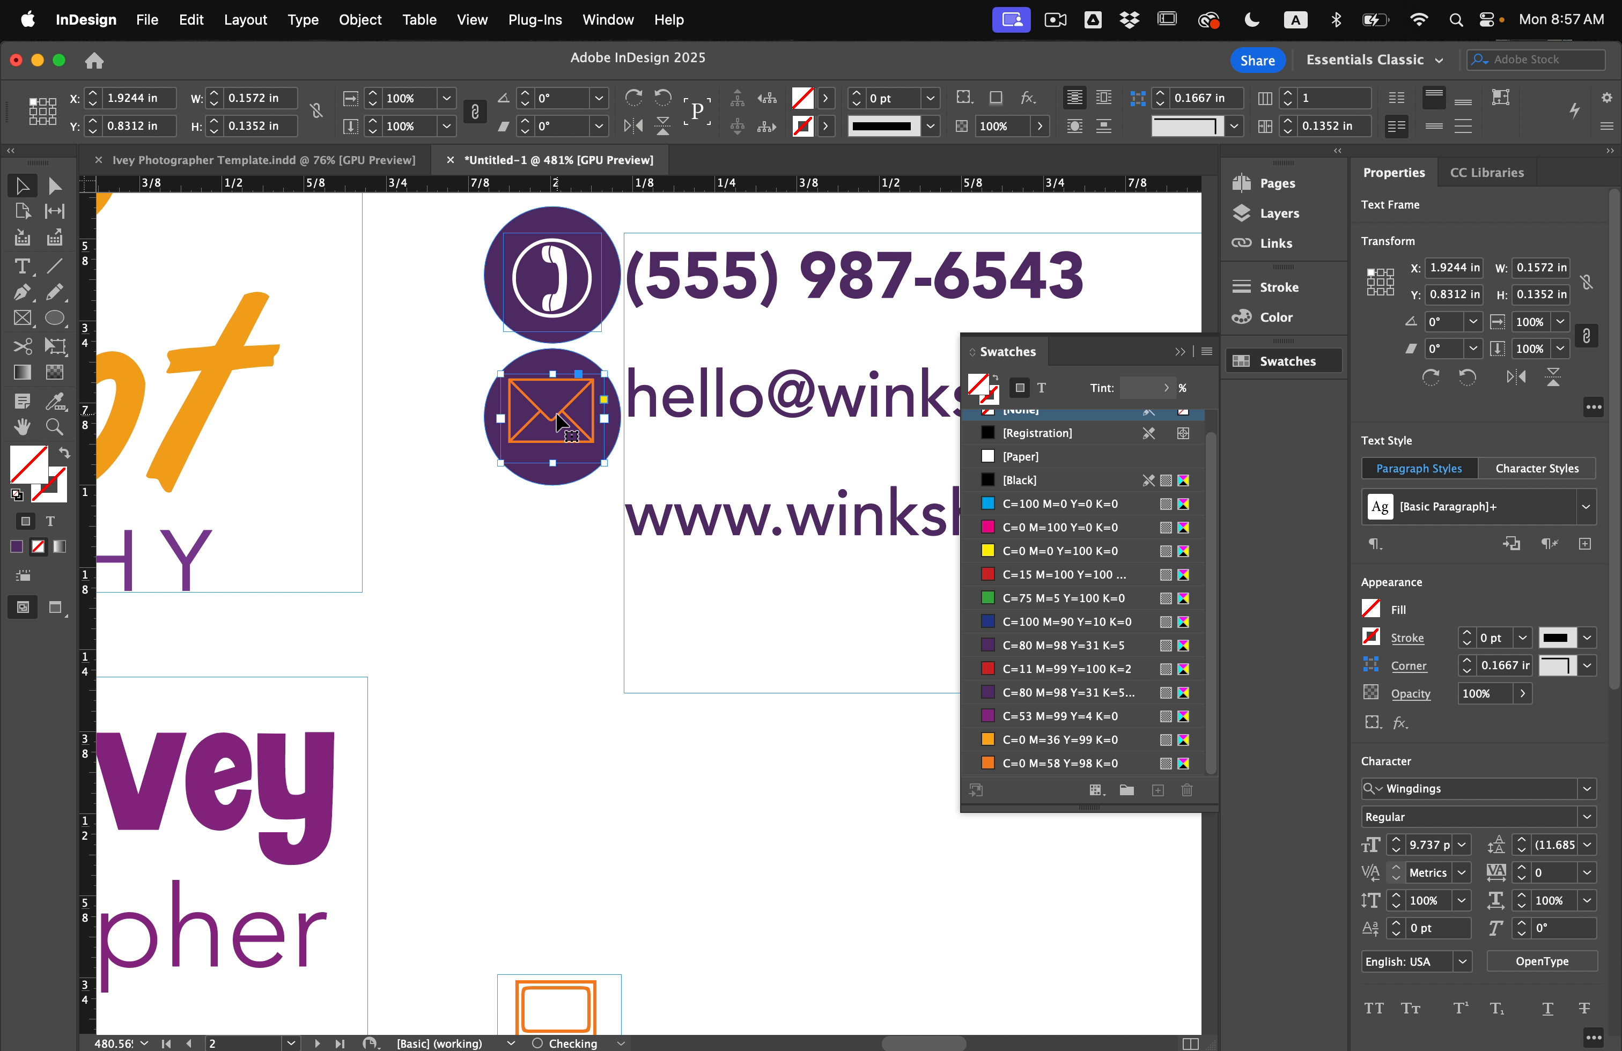
double_click(556, 419)
key("super+a")
left_click(1017, 458)
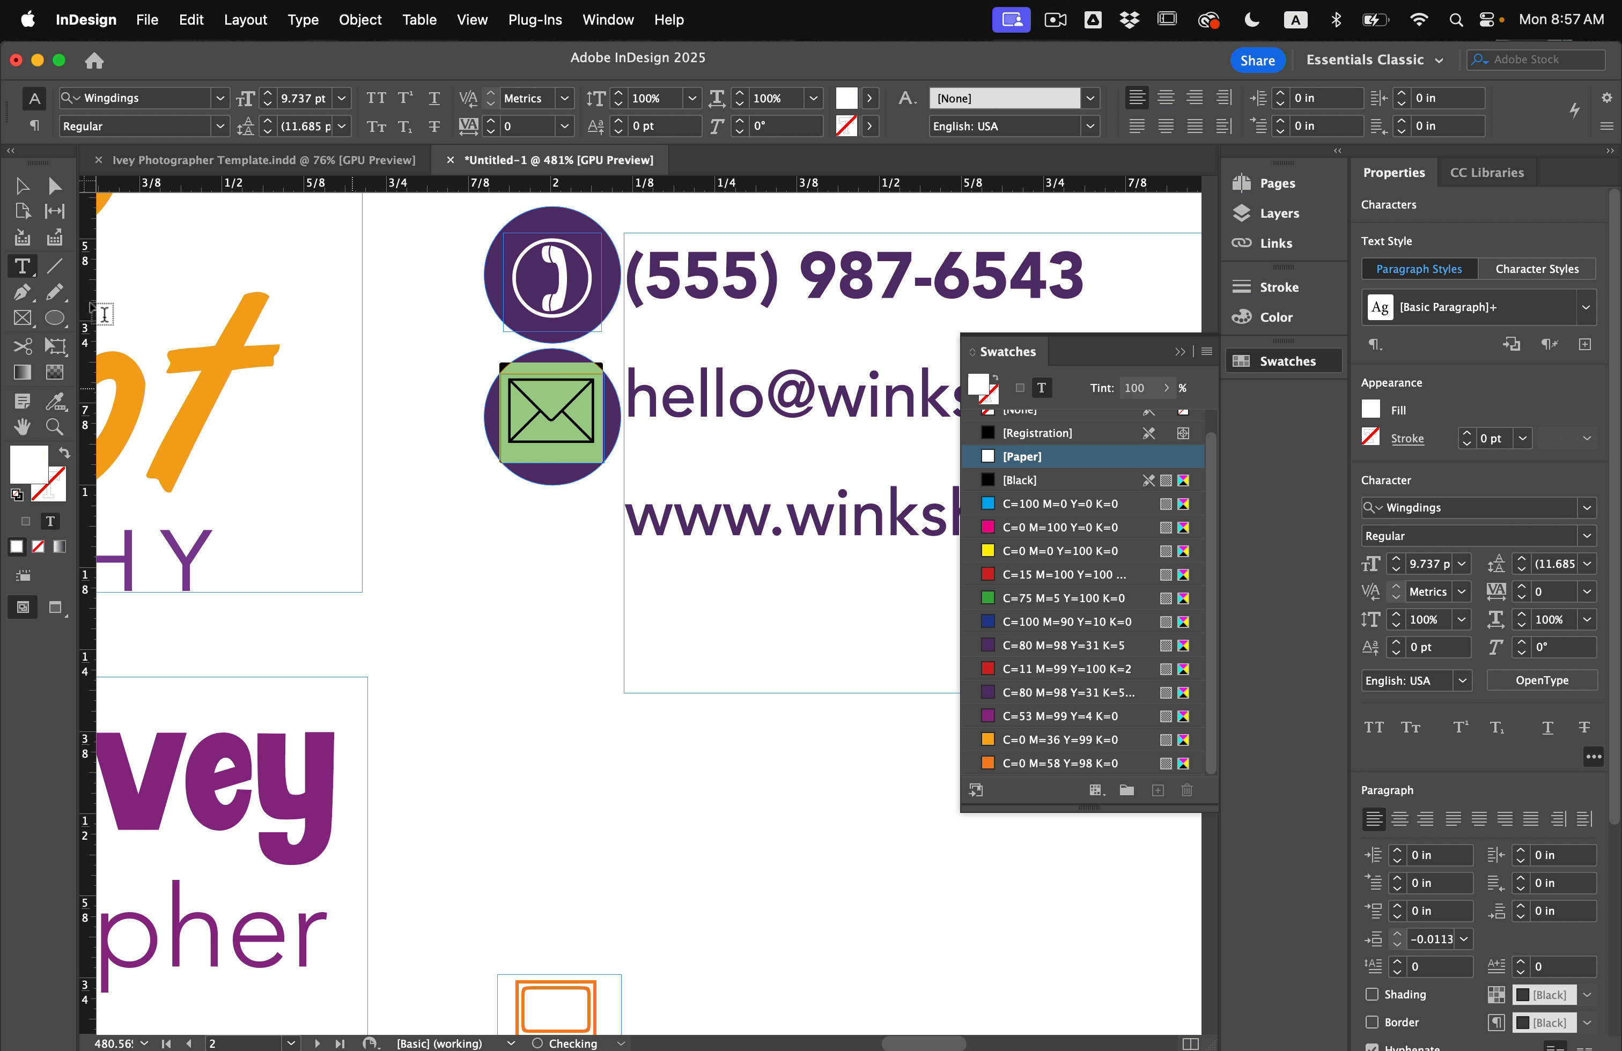
left_click(23, 185)
left_click_drag(532, 446, 528, 437)
Fine-tune the envelope's position so it sits centred inside its circle.
left_click(467, 483)
key("w")
left_click(545, 434)
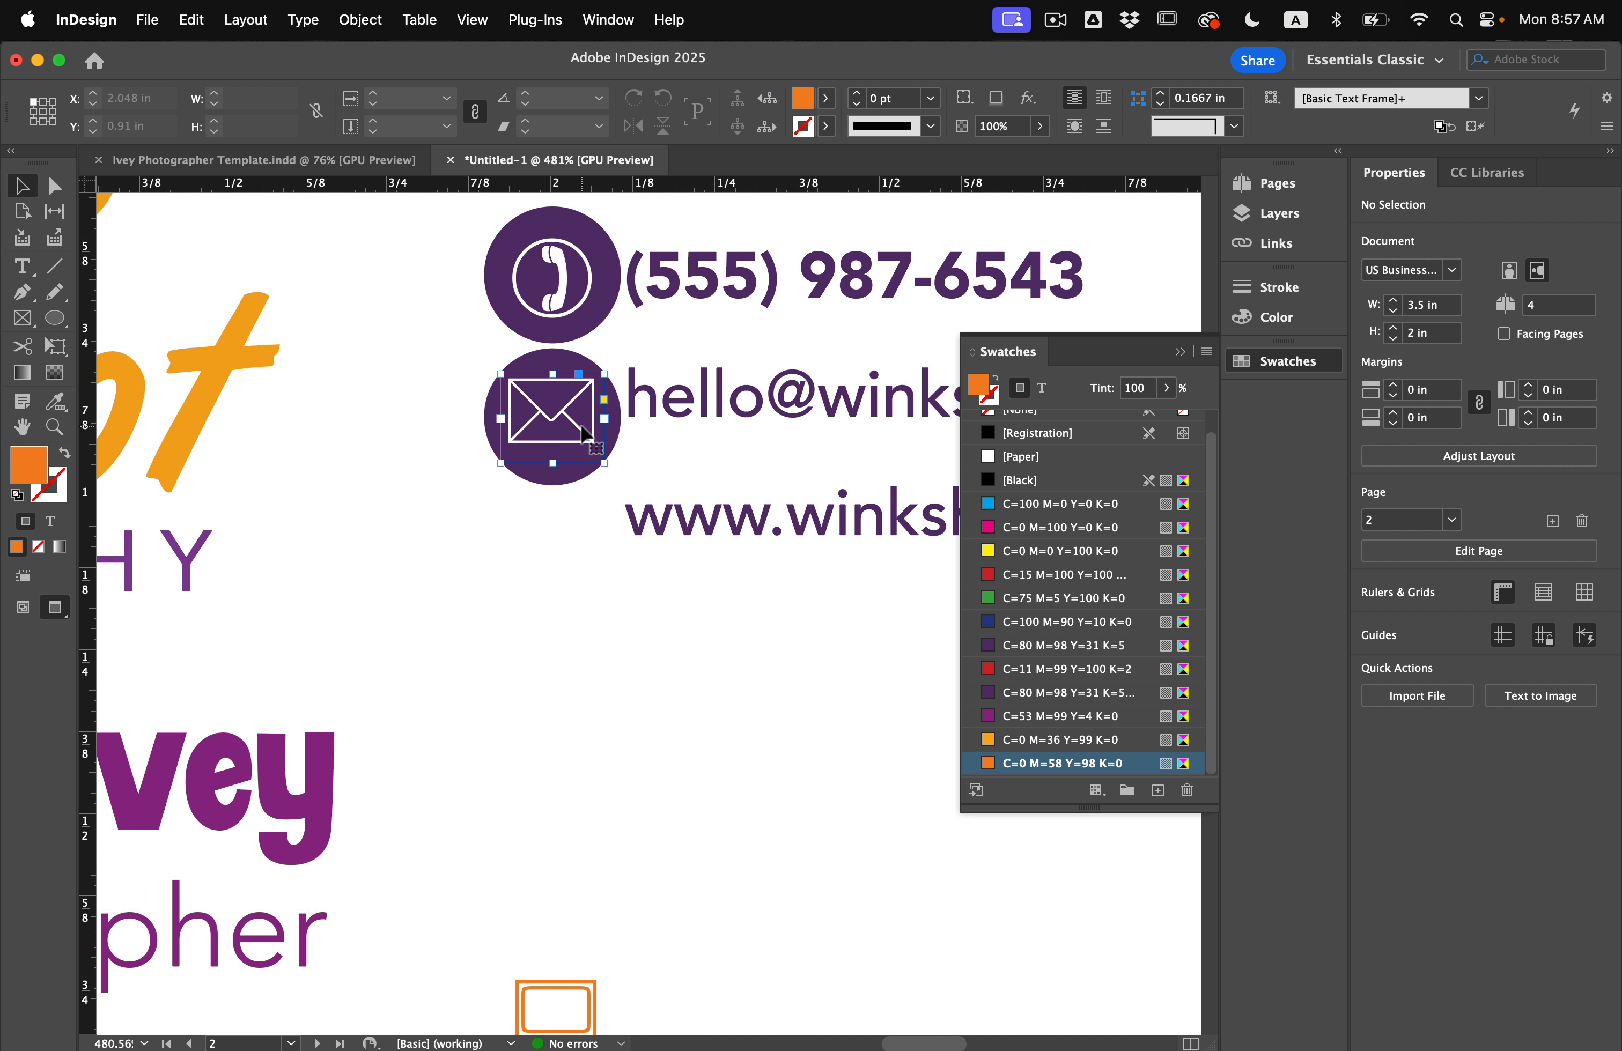
key("Down")
left_click(542, 551)
left_click_drag(557, 434, 572, 505)
left_click(590, 559)
Shrink the computer glyph, colour it [Paper] white, and select the three contact lines.
scroll(567, 430, "down", 2)
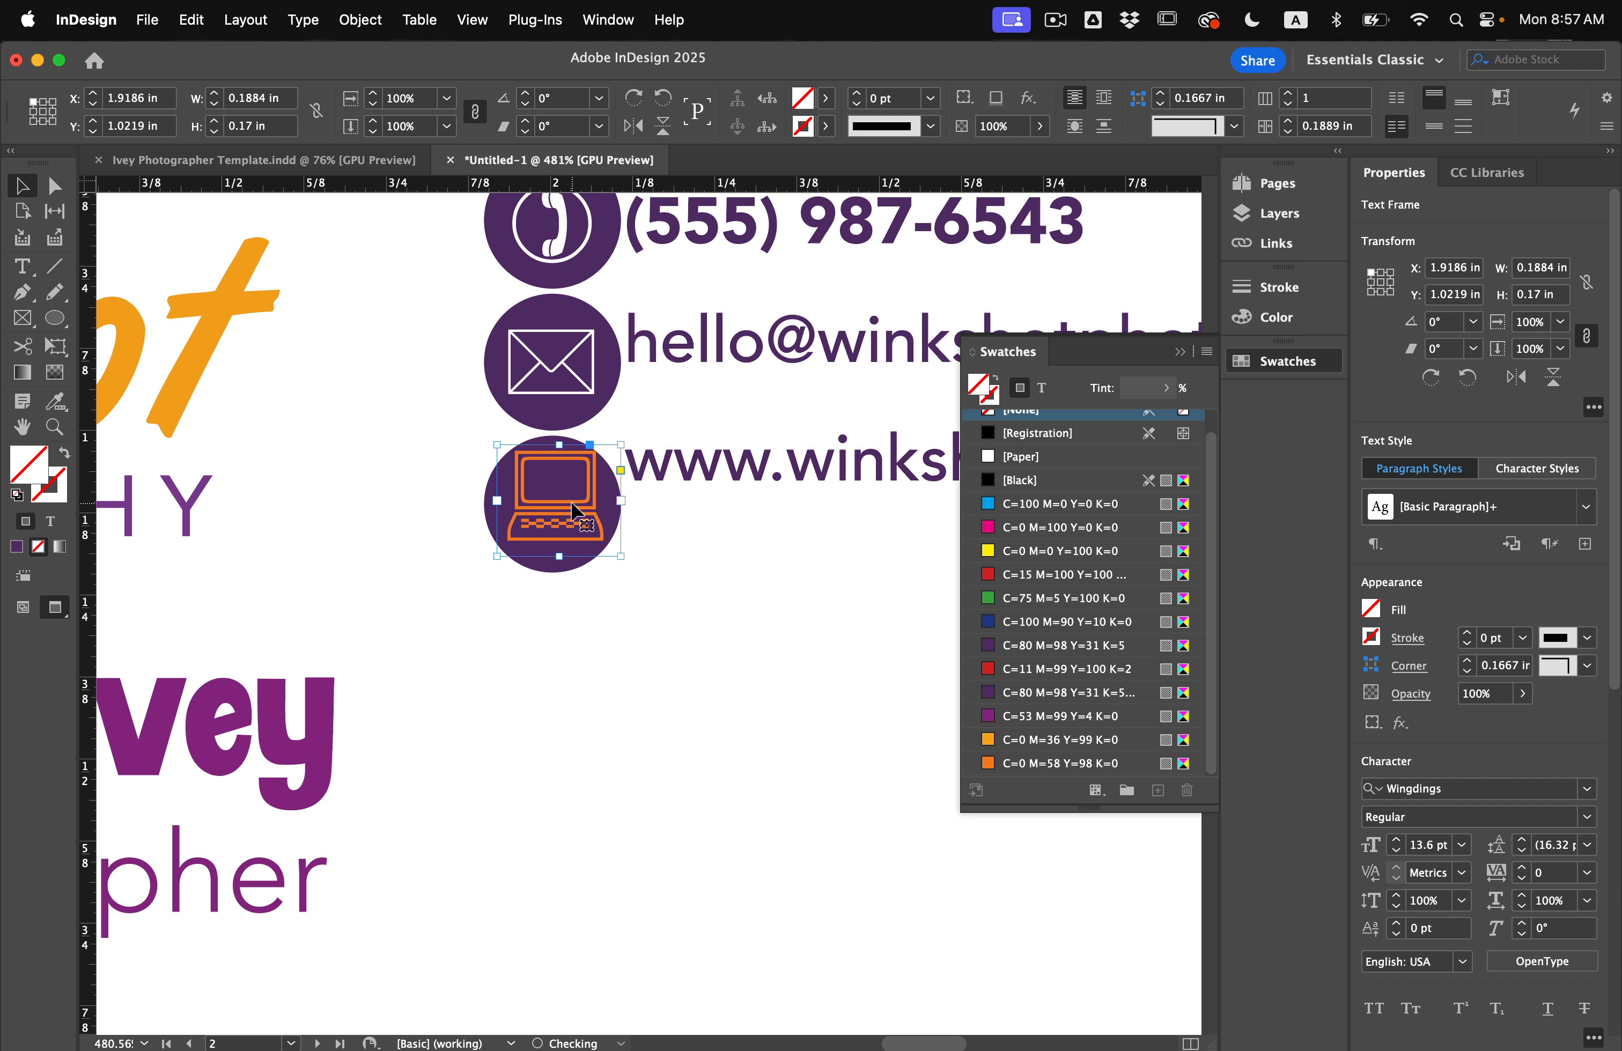
left_click_drag(623, 444, 613, 453)
key("t")
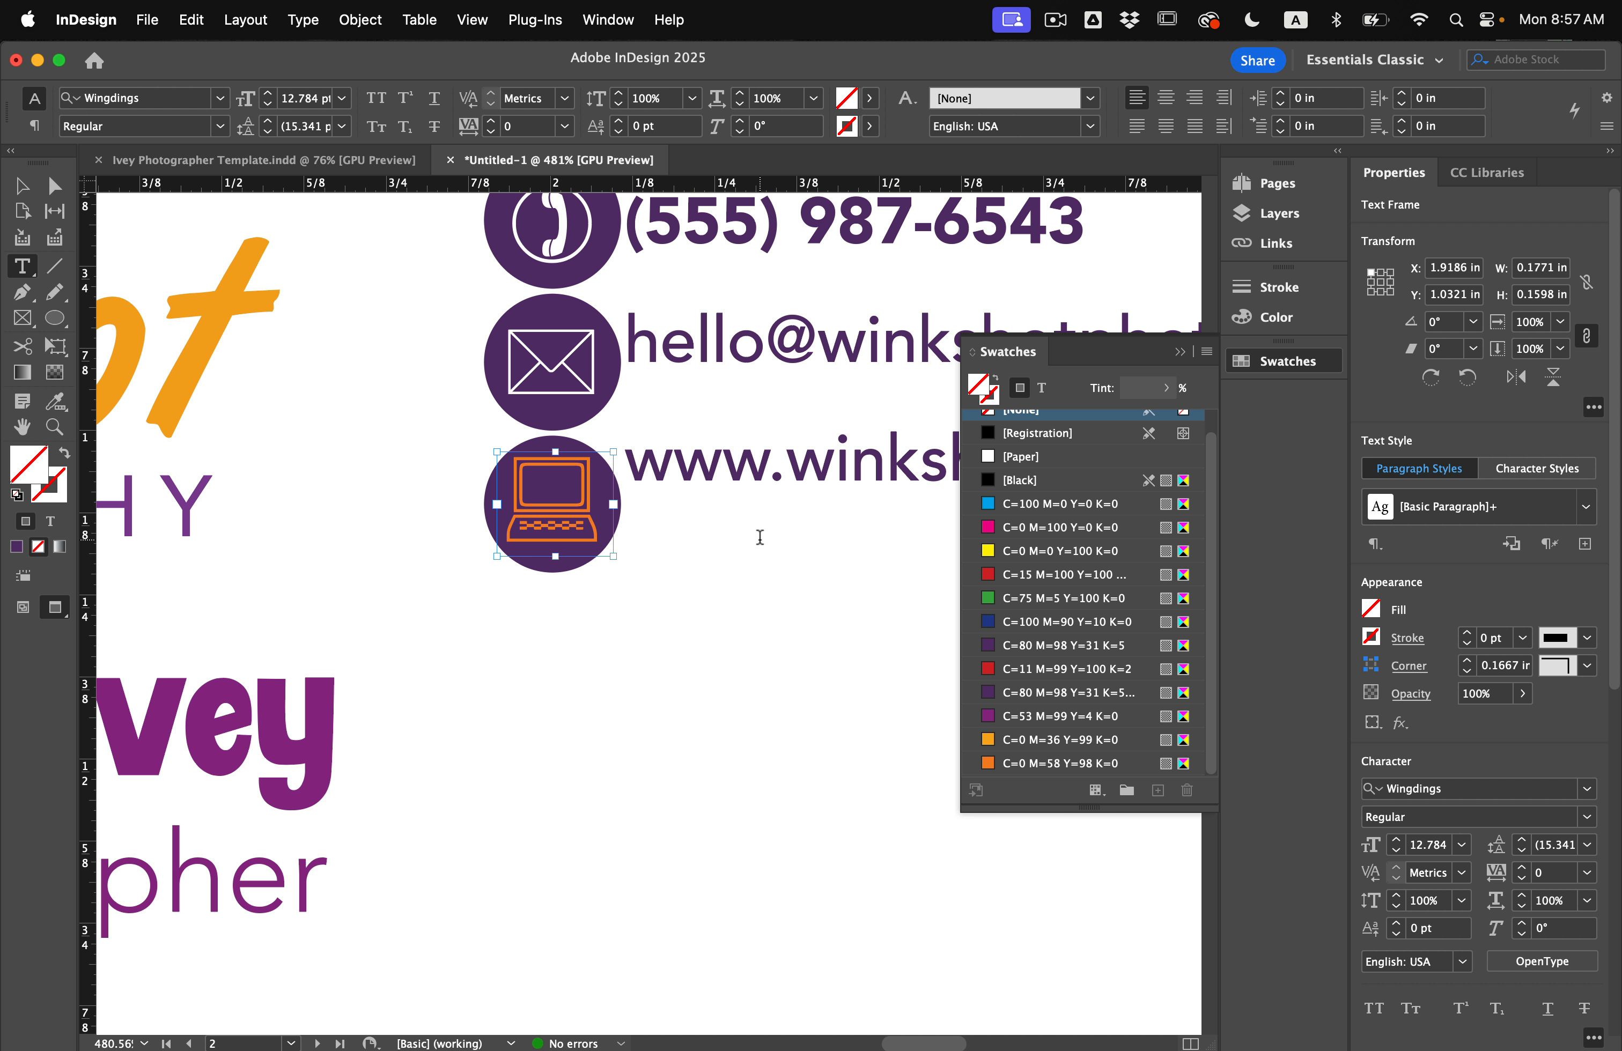
double_click(546, 508)
left_click(1022, 456)
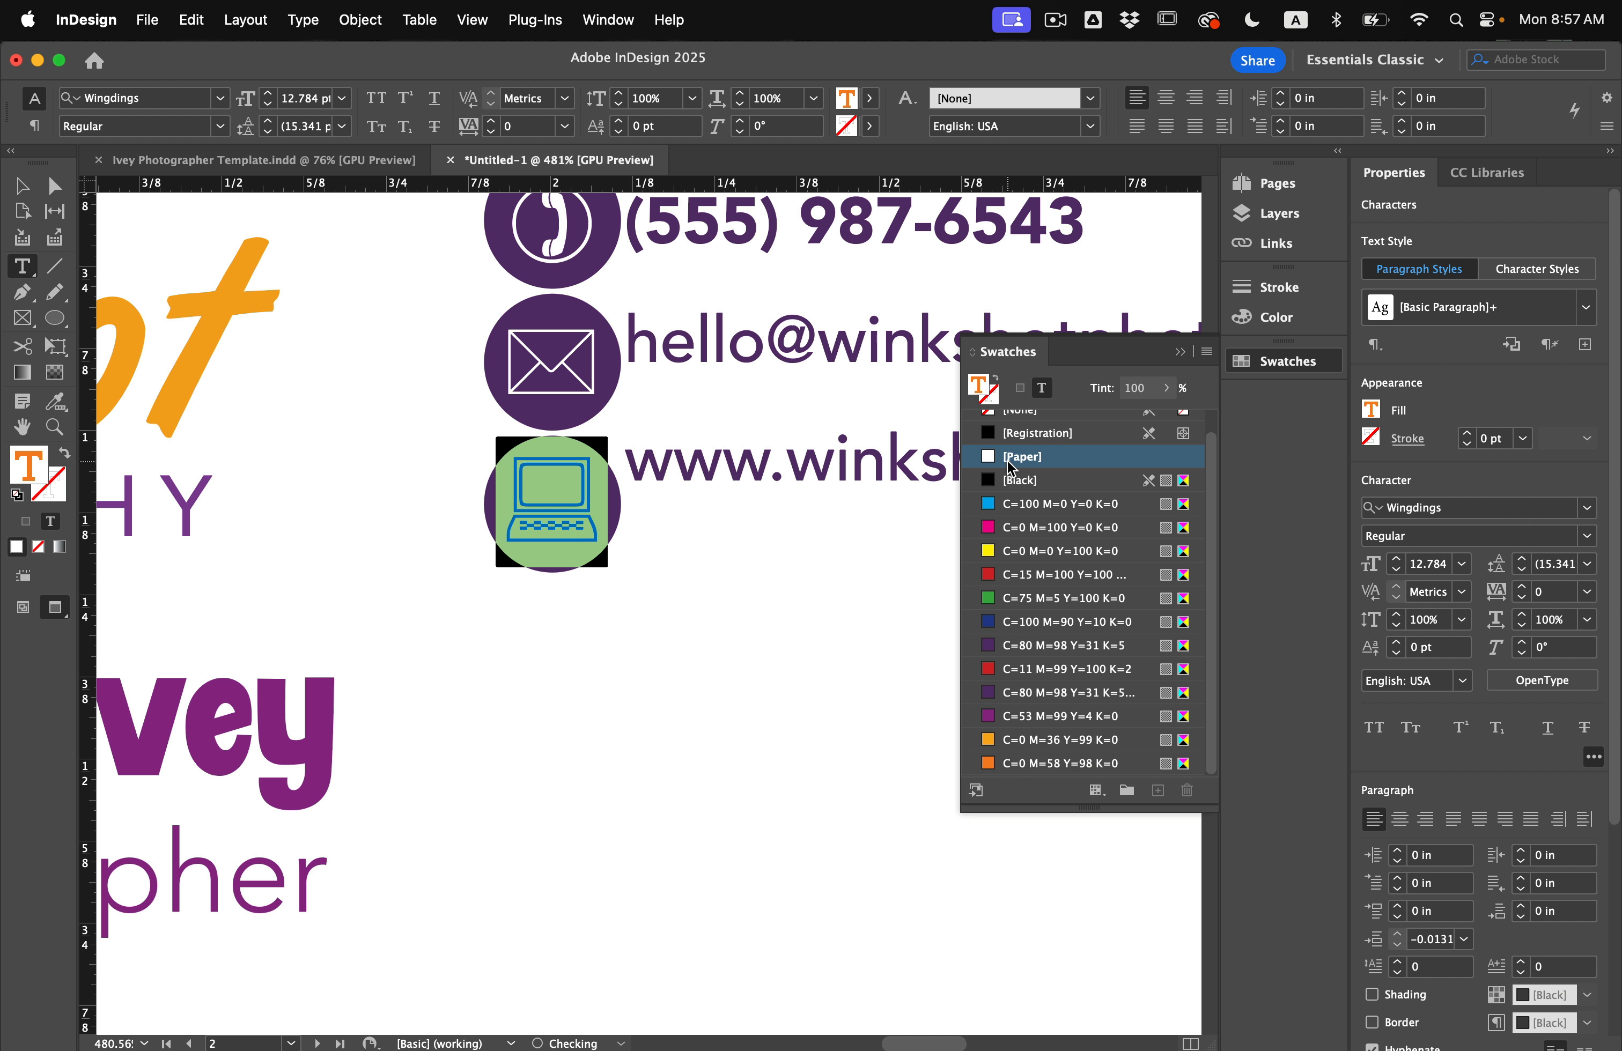
left_click(21, 188)
left_click(418, 424)
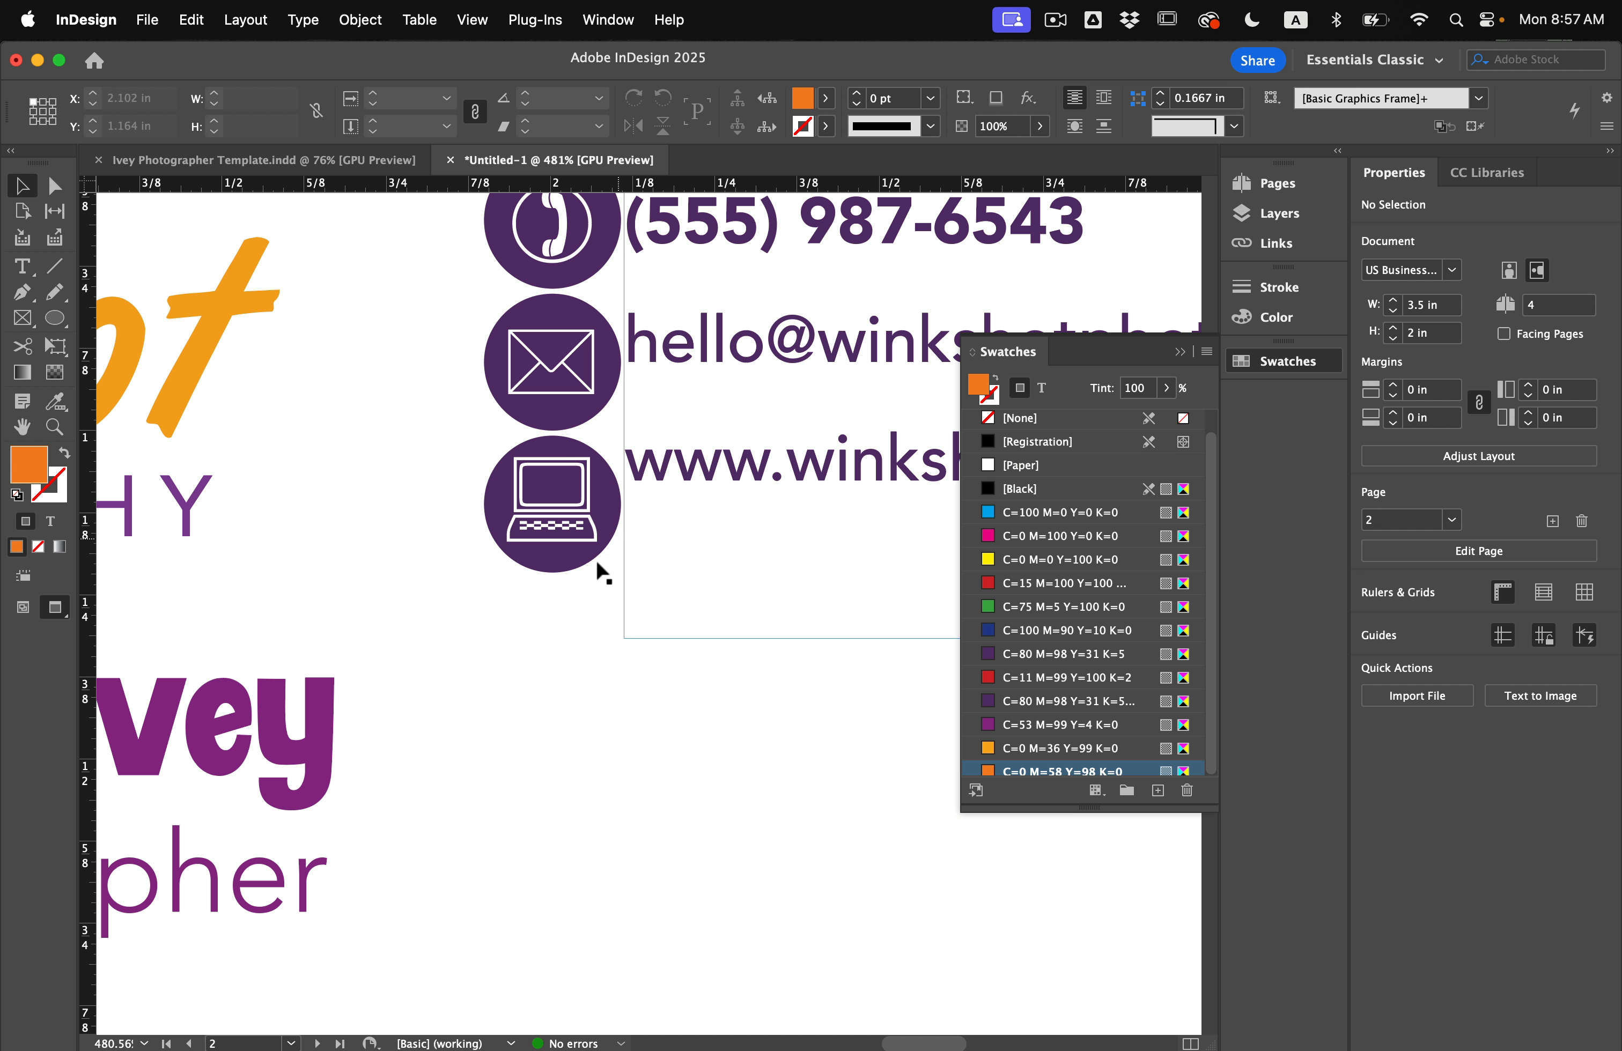
scroll(601, 593, "down", 2)
scroll(597, 595, "down", 3)
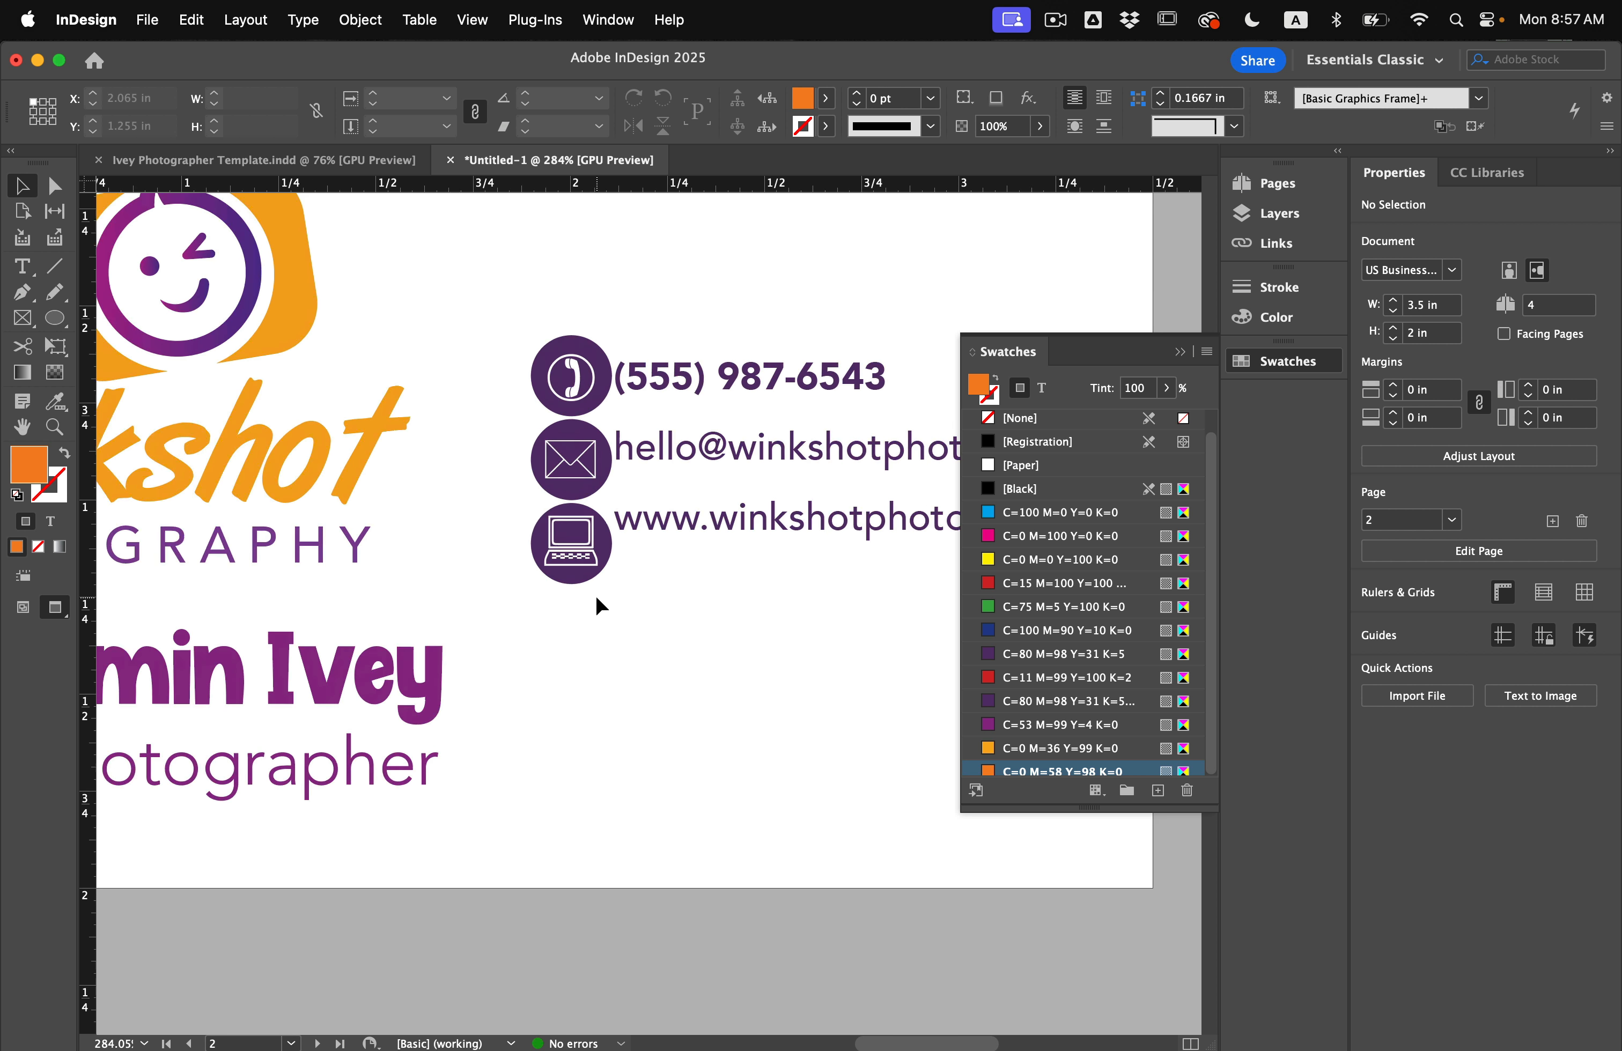
double_click(659, 447)
key("super+a")
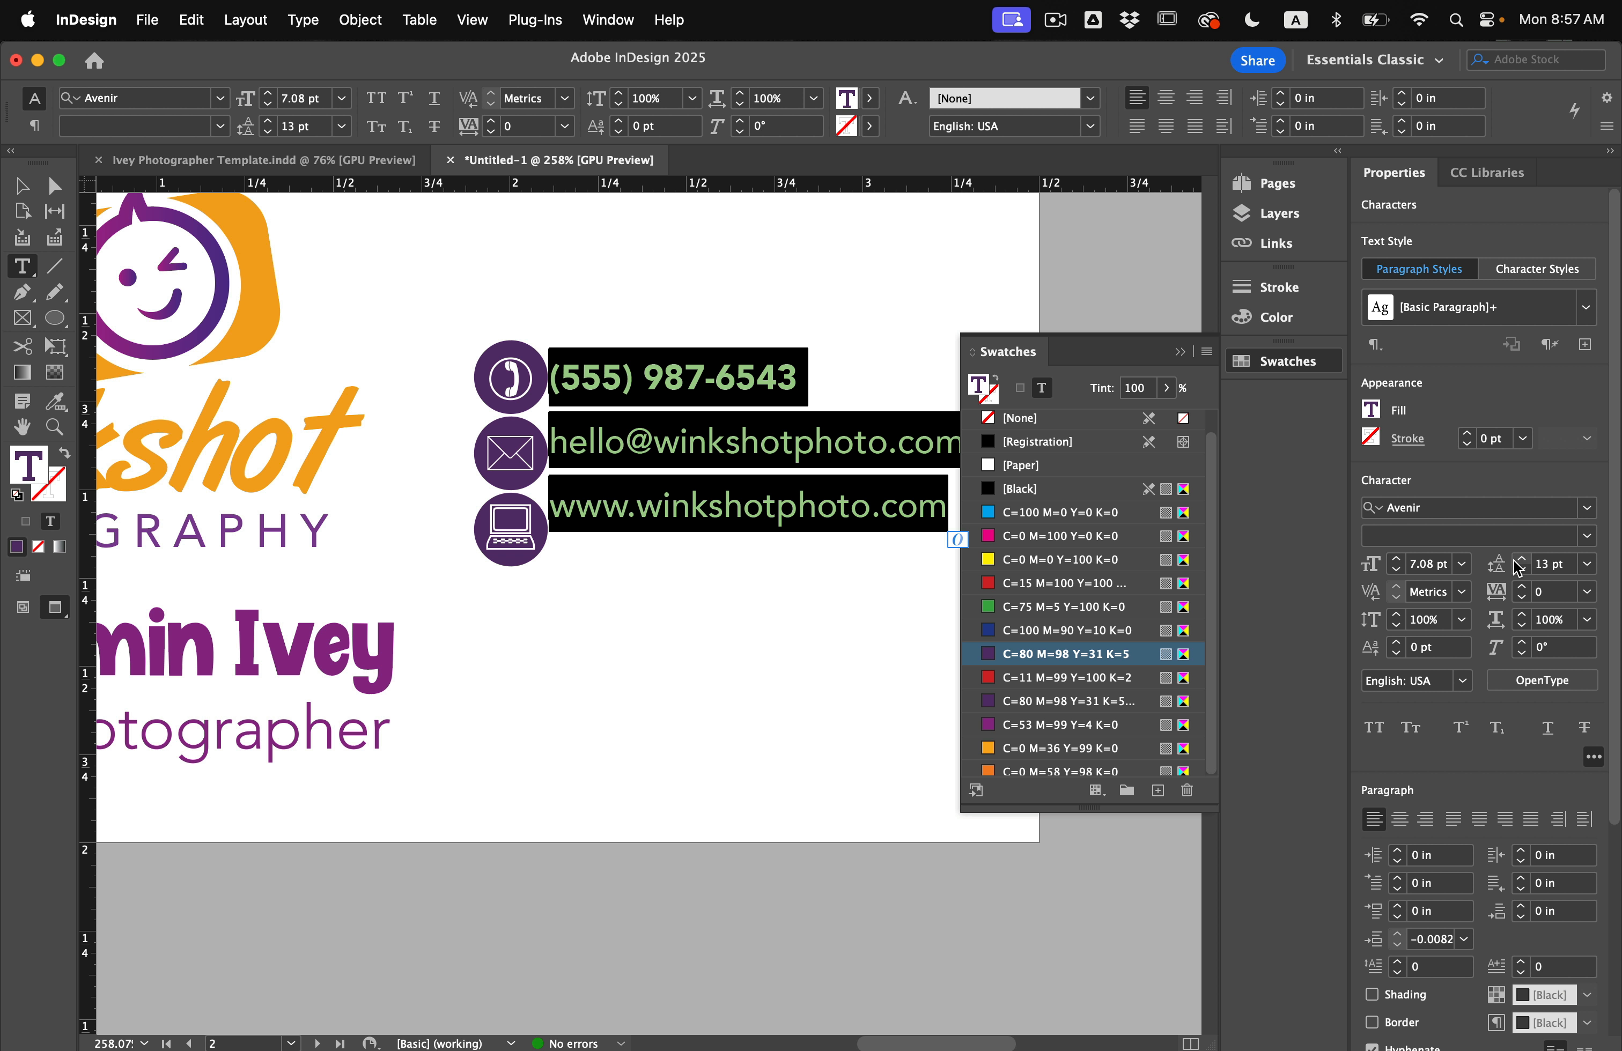
Raise the contact lines' leading to 19 pt.
left_click(1521, 559)
left_click(1521, 559)
left_click(1521, 559)
left_click(1522, 558)
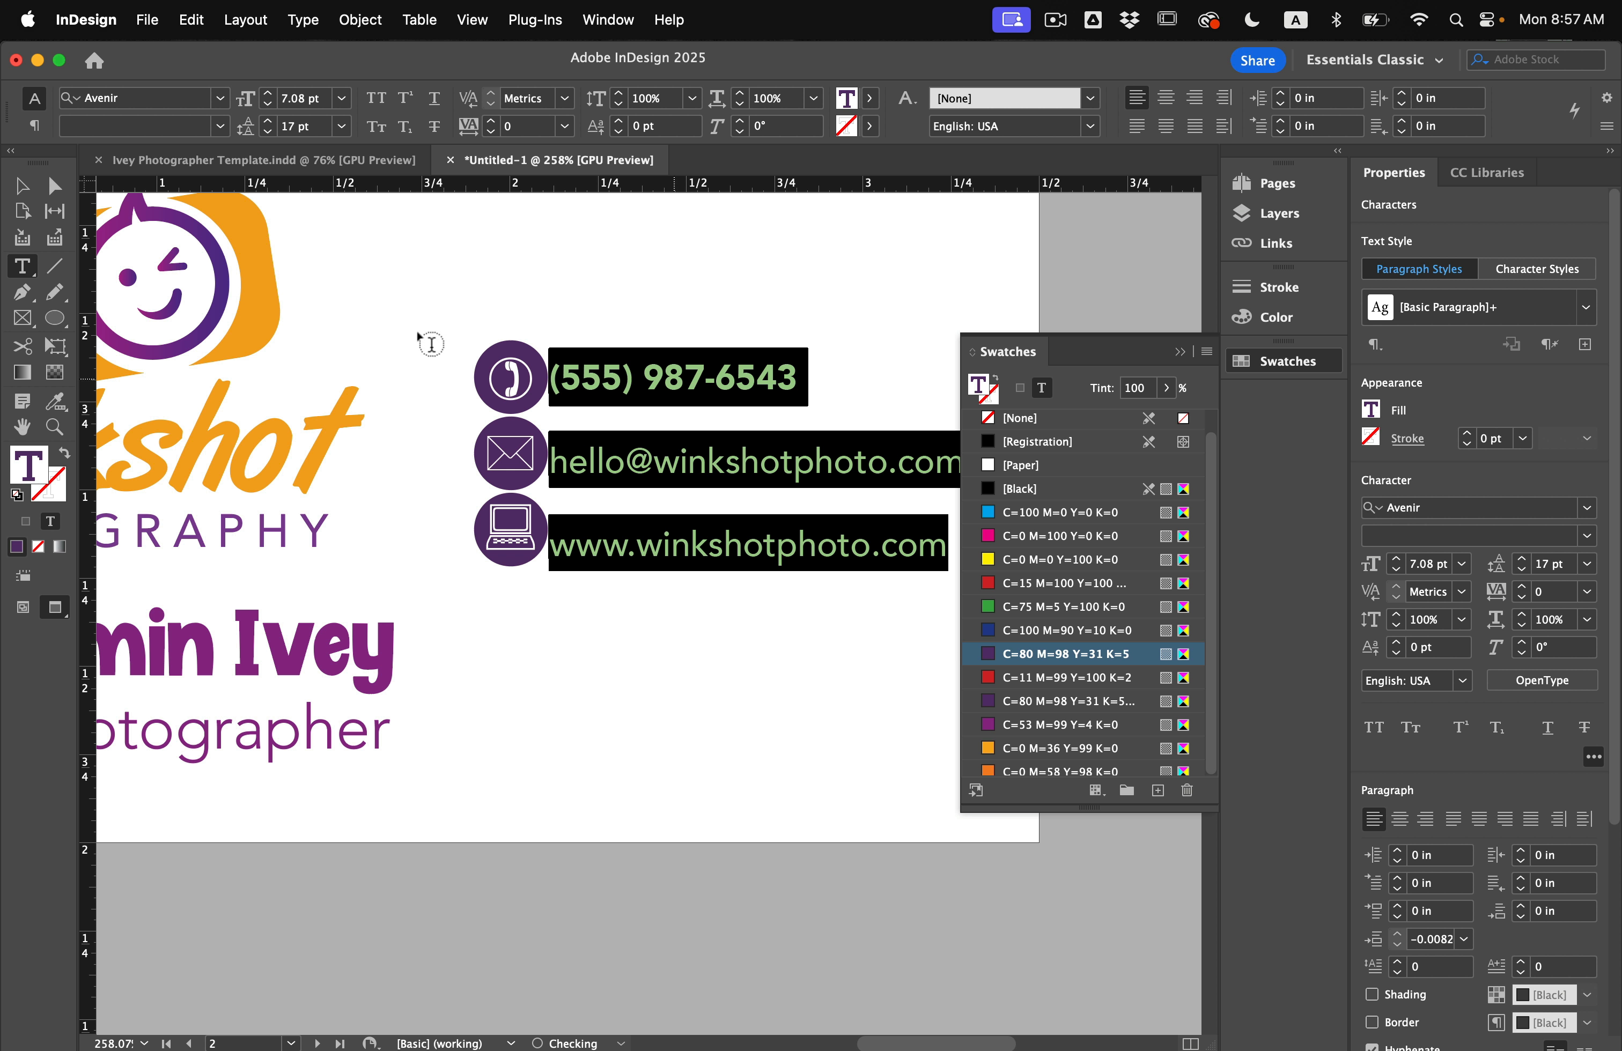
left_click(1522, 560)
left_click(1522, 560)
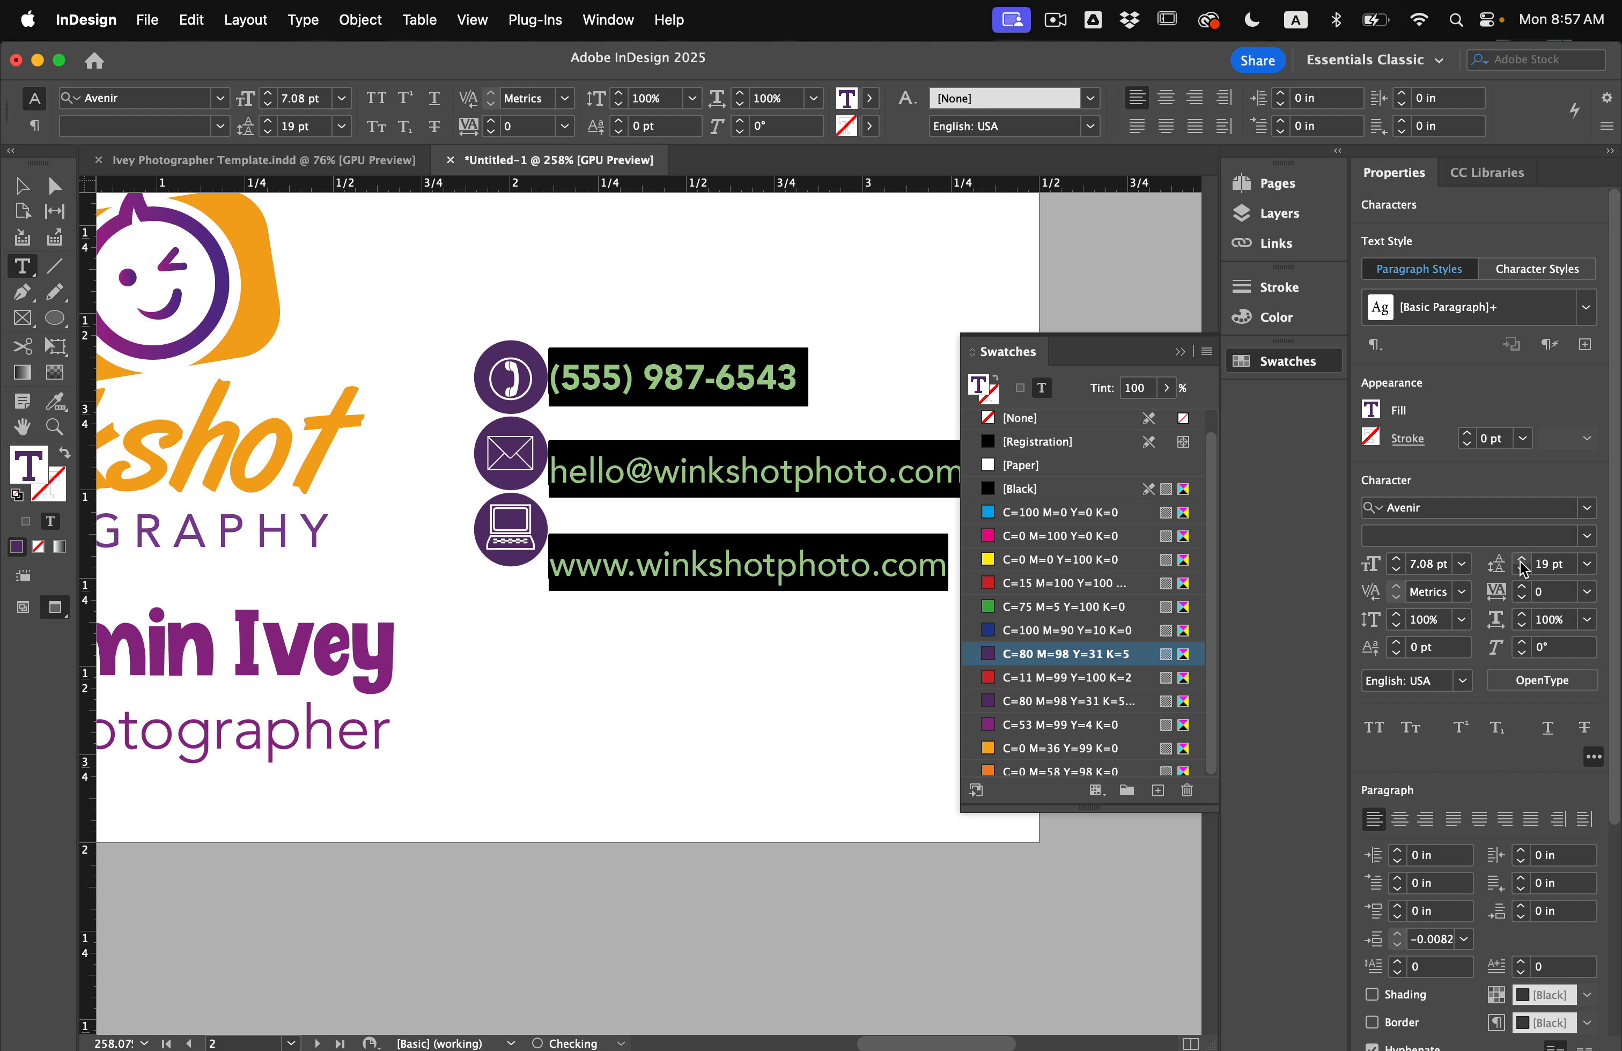
left_click(21, 186)
left_click(410, 273)
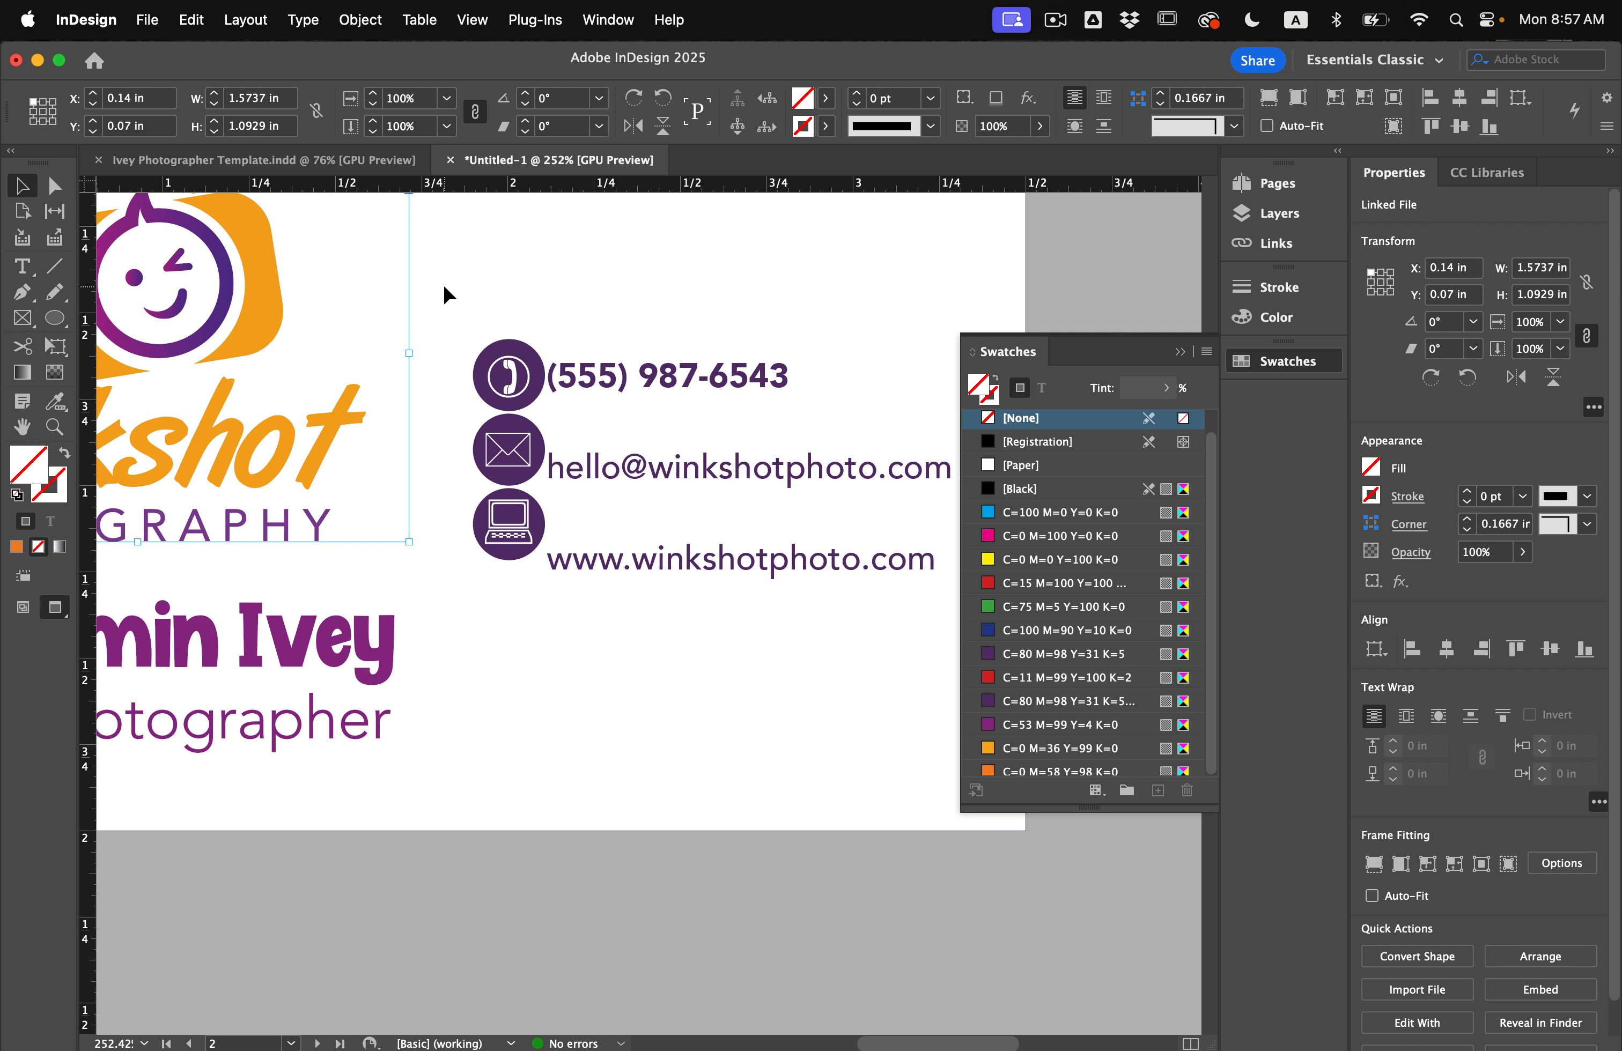
Nudge the laptop, envelope and phone icons with their circles into a column beside their lines.
scroll(444, 284, "down", 2)
left_click_drag(505, 536, 449, 448)
key("Down")
key("Down")
key("Down")
key("Down")
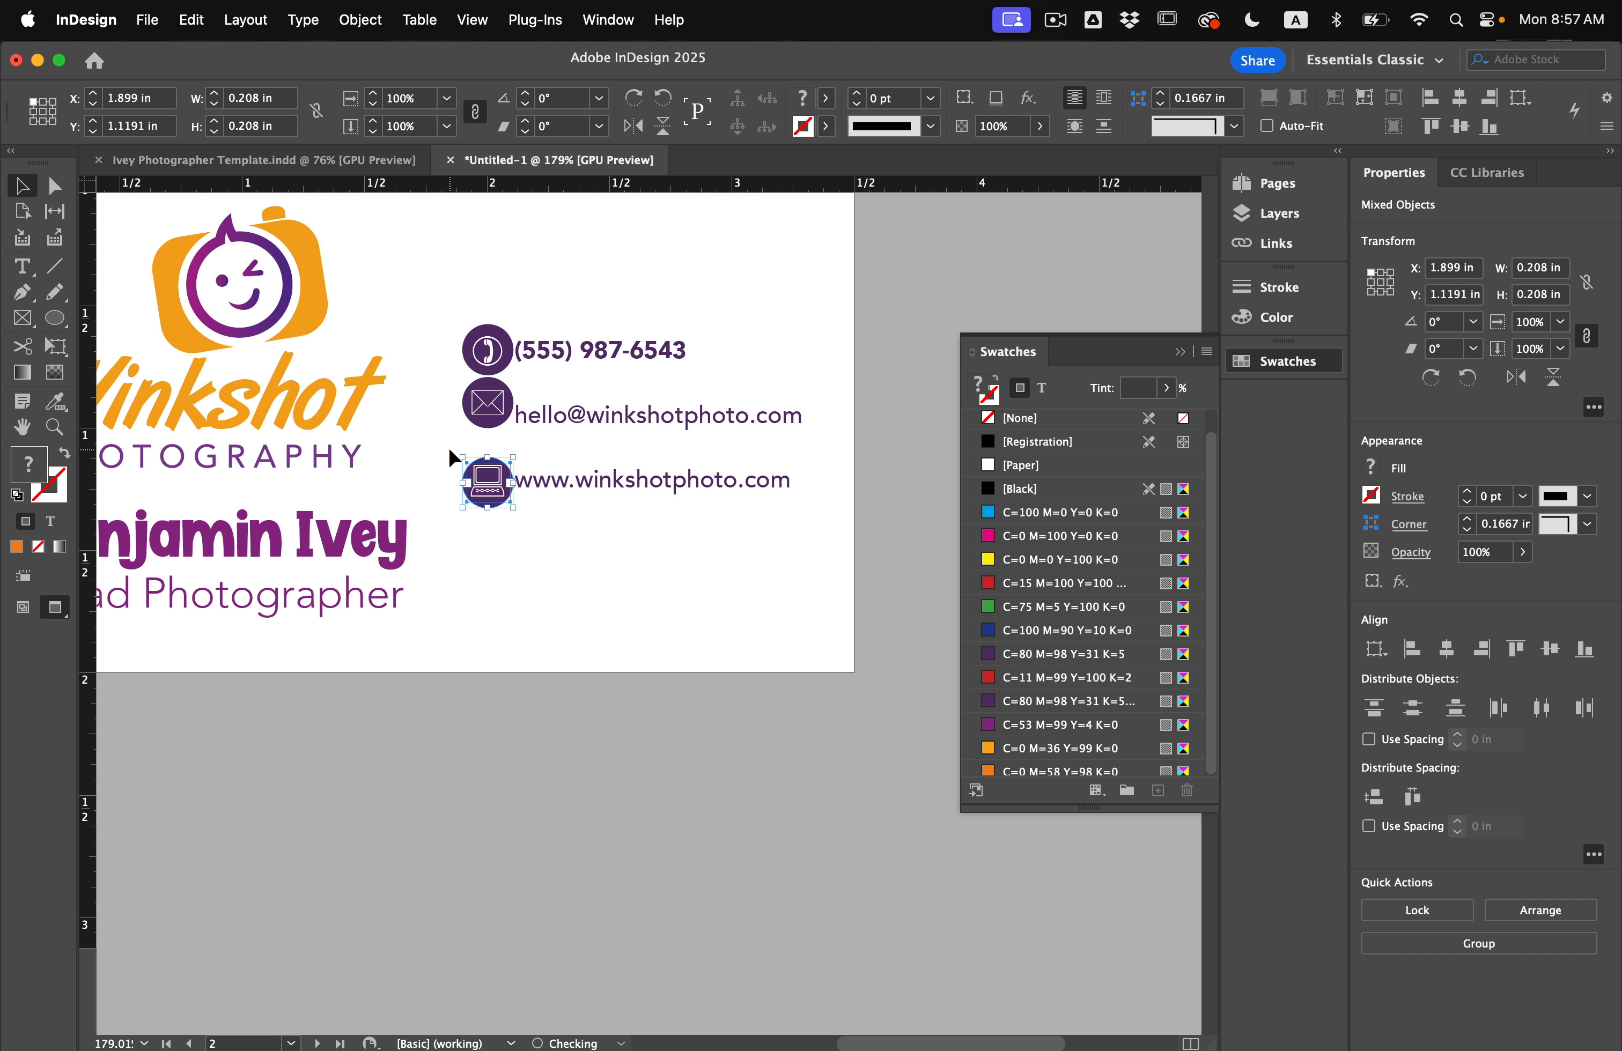
key("Left")
key("Left")
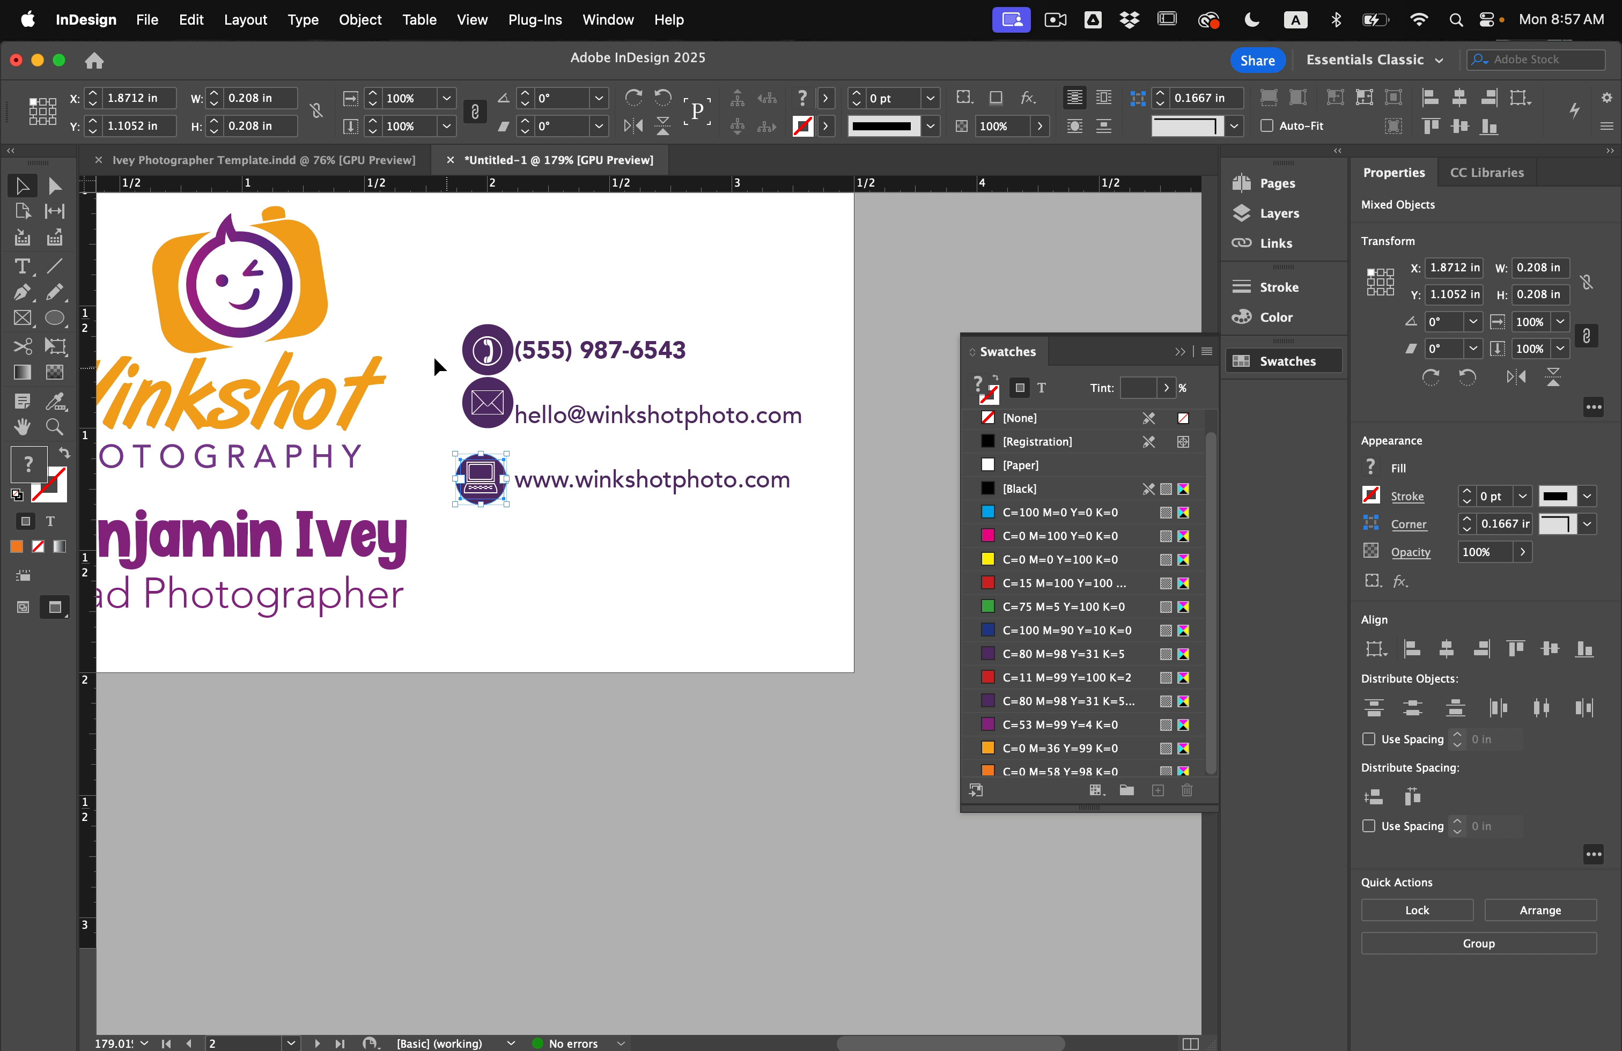
left_click_drag(481, 425, 491, 427)
key("Left")
key("Left")
key("Right")
key("Down")
key("Down")
key("Down")
key("Down")
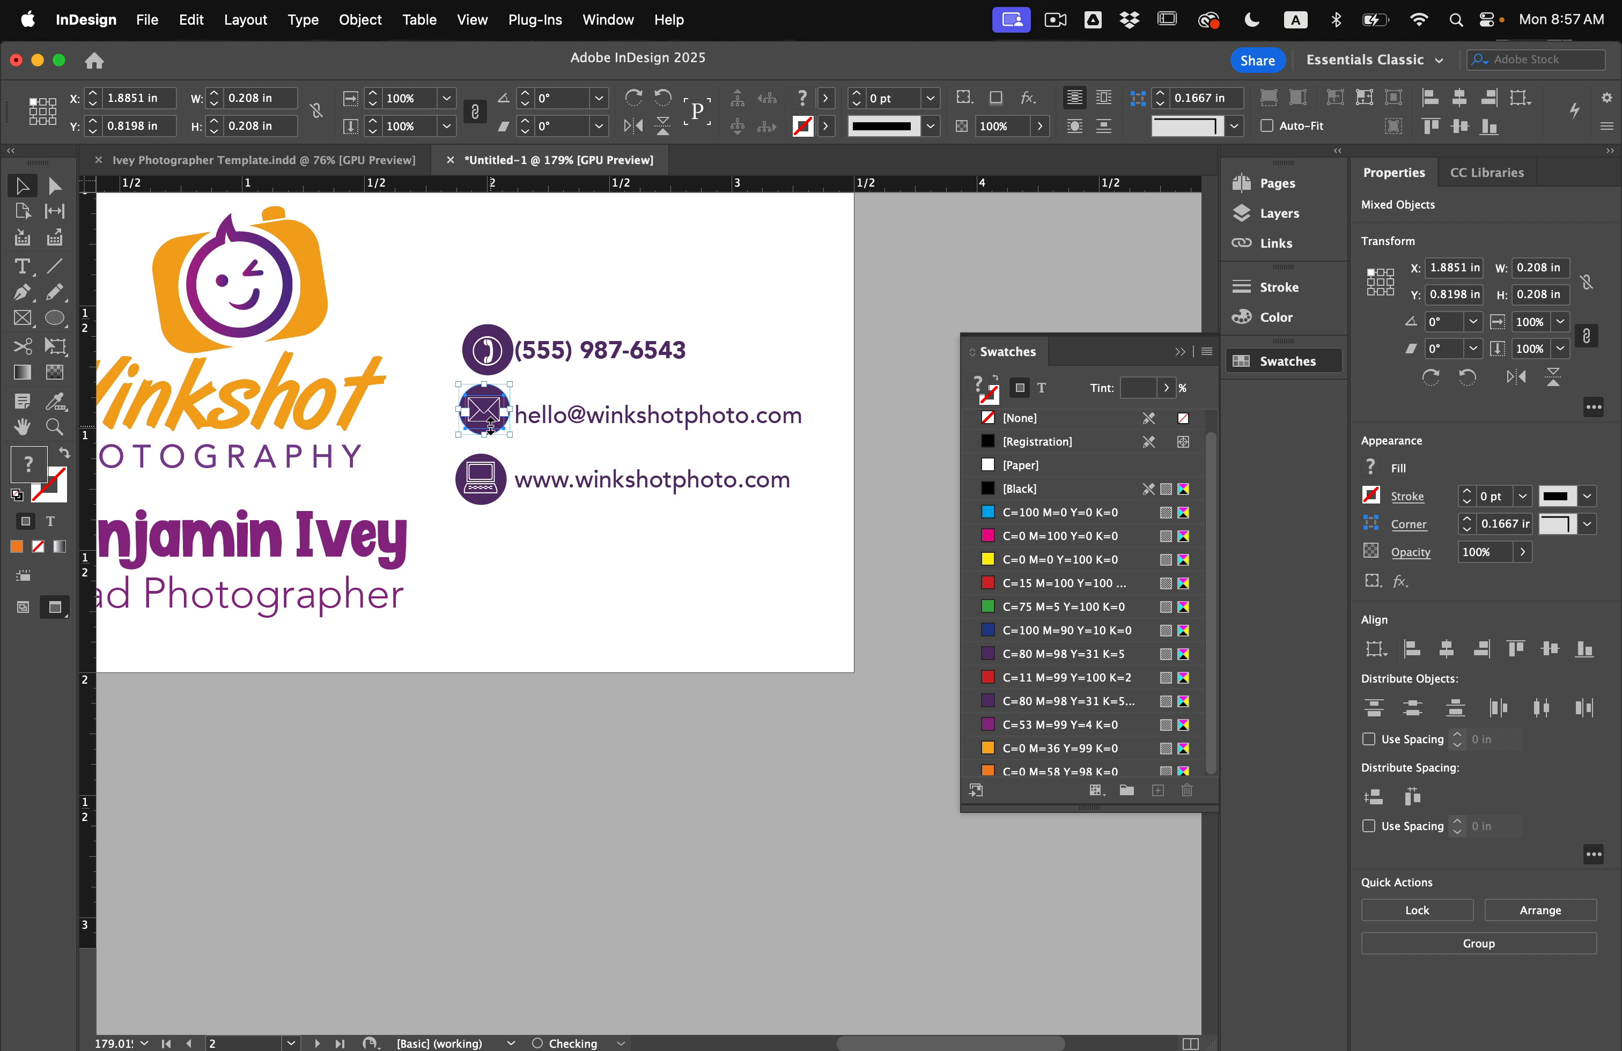
key("Left")
key("Left")
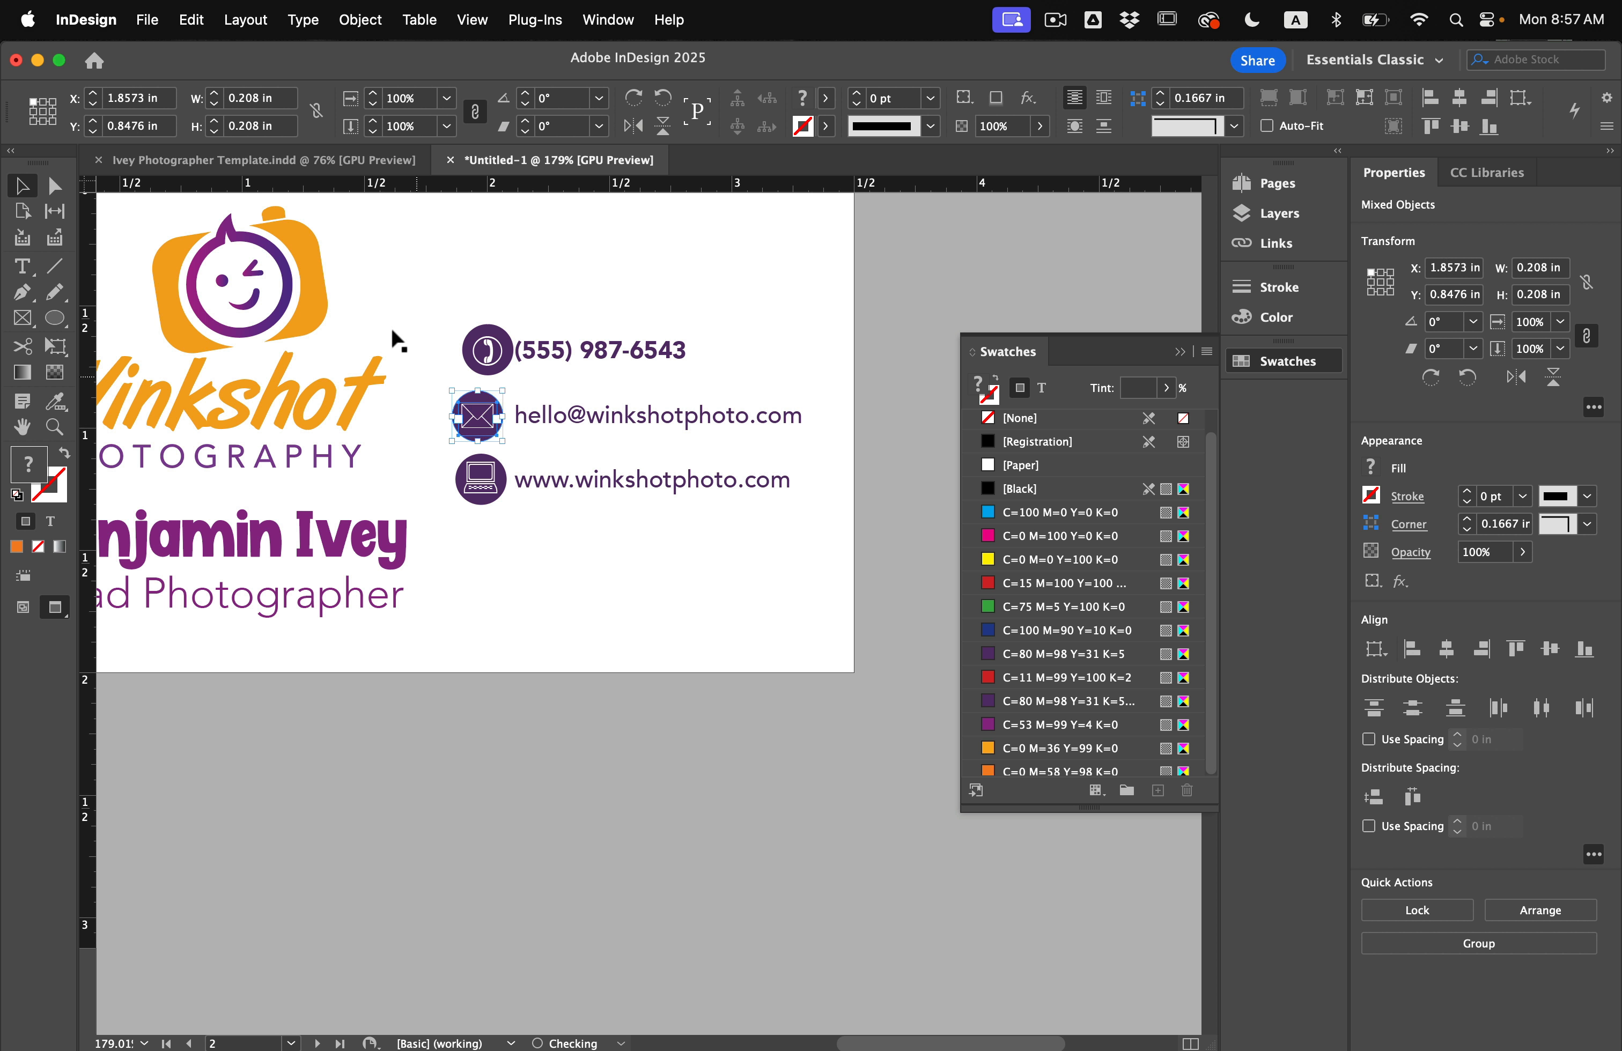
left_click_drag(428, 329, 492, 362)
key("Left")
key("Left")
key("Left")
key("Left")
key("Left")
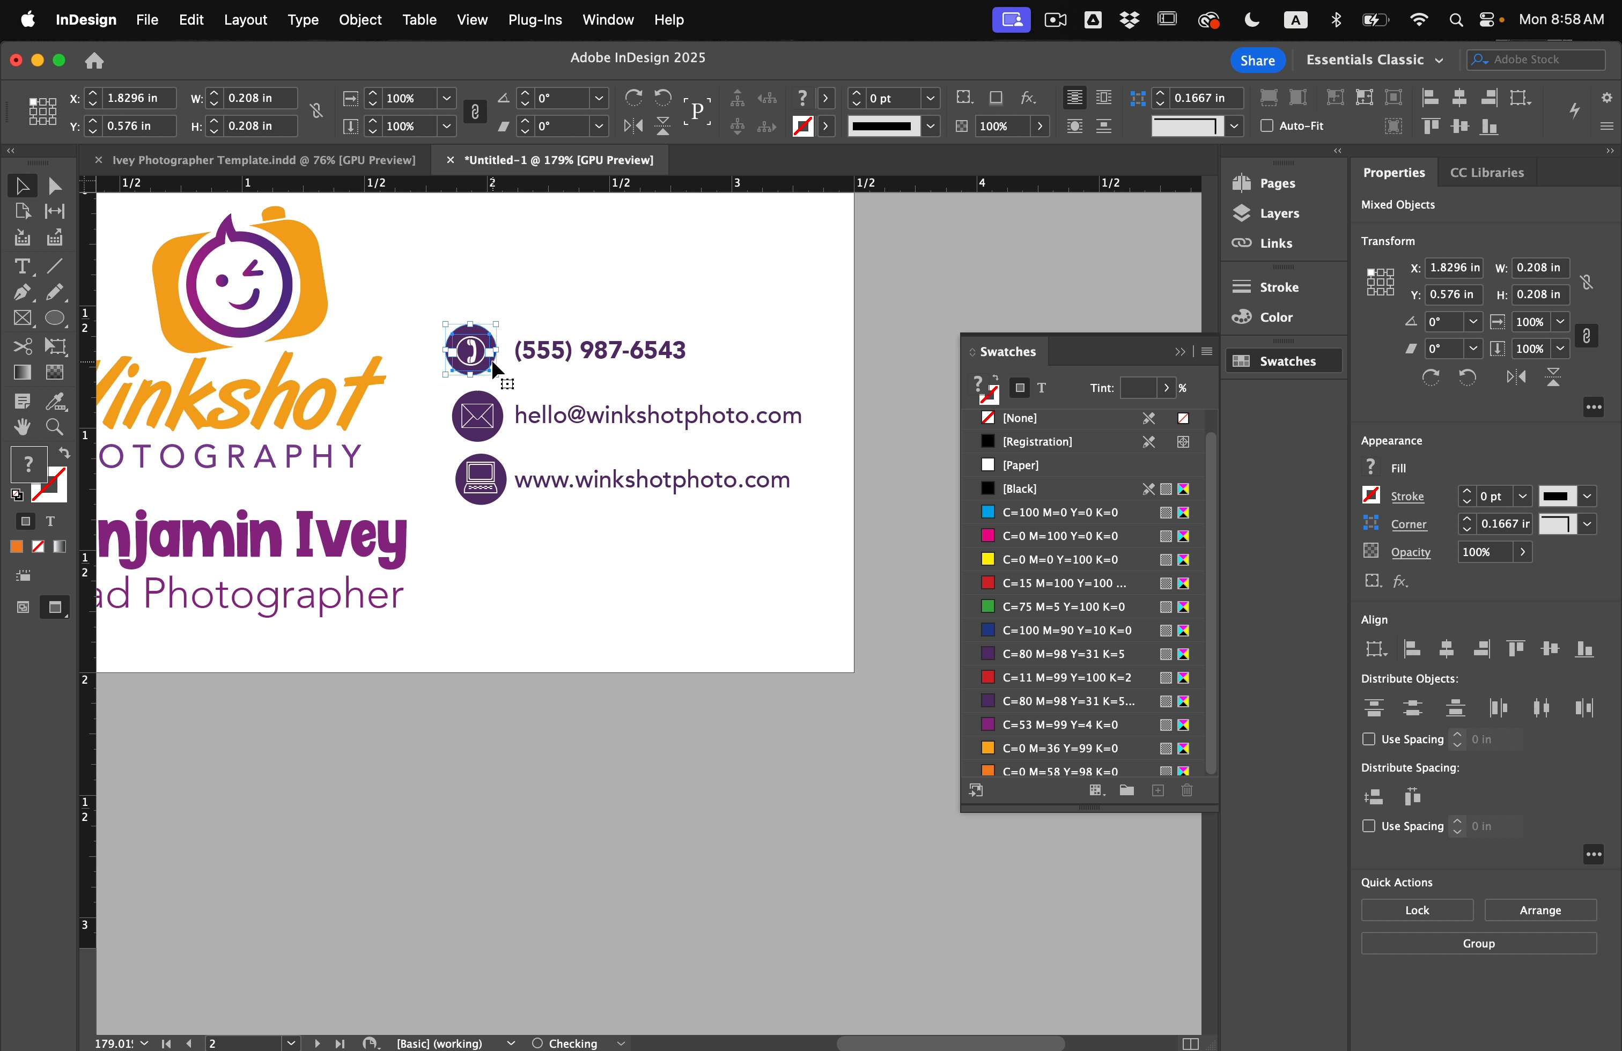
left_click(562, 253)
scroll(513, 369, "down", 3)
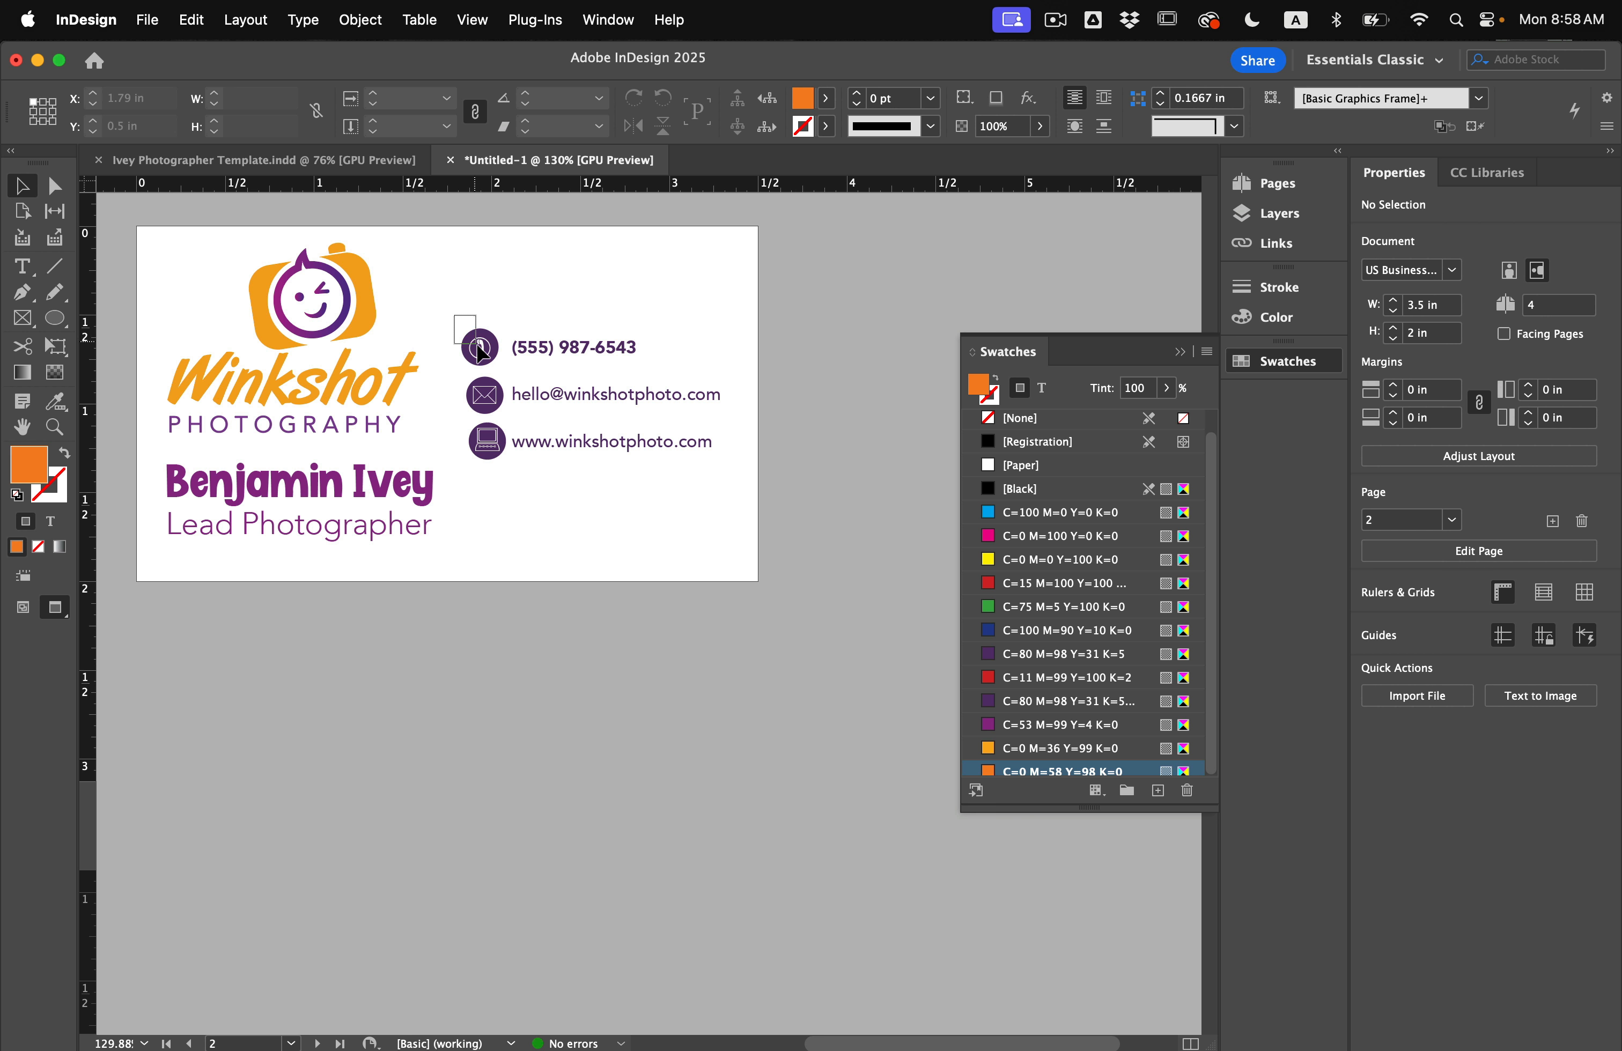
Scale down the name and title block and nudge it up.
left_click_drag(482, 353, 487, 362)
left_click(529, 307)
left_click(433, 494)
left_click_drag(443, 456, 410, 479)
key("Right")
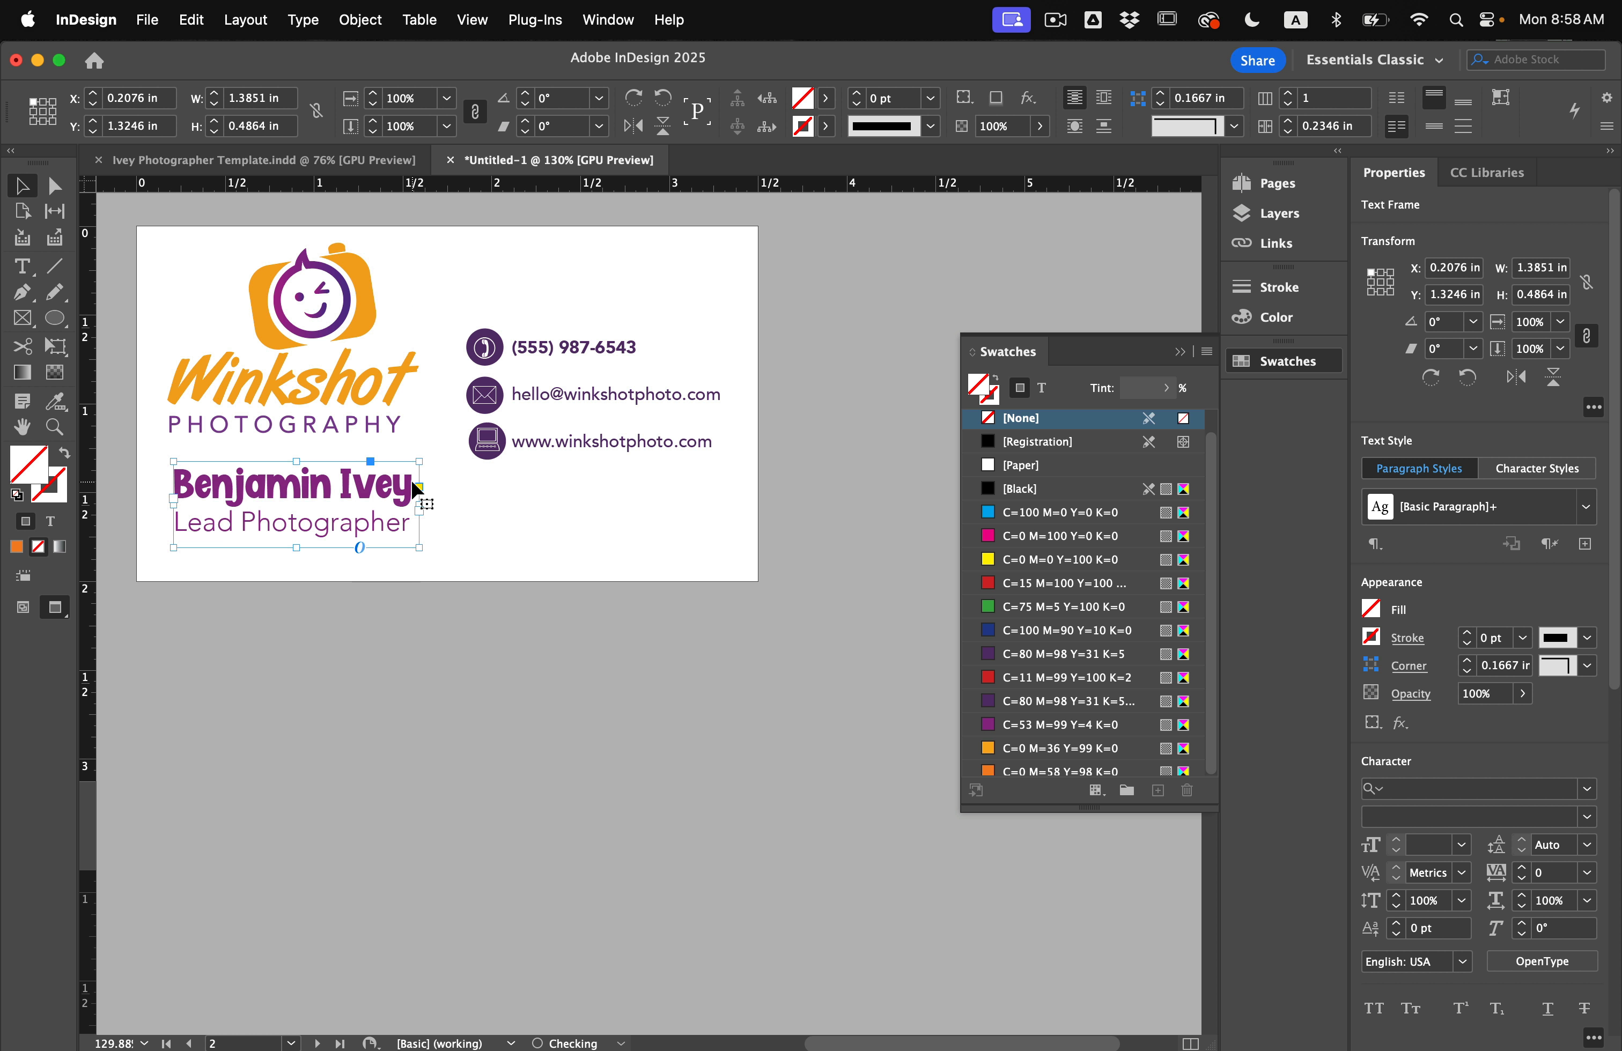
key("Up")
key("Up")
key("Up")
key("Up")
Shrink the Winkshot logo to 1.28 × 0.889 in, nudge it into place, and raise the name block.
left_click(426, 423)
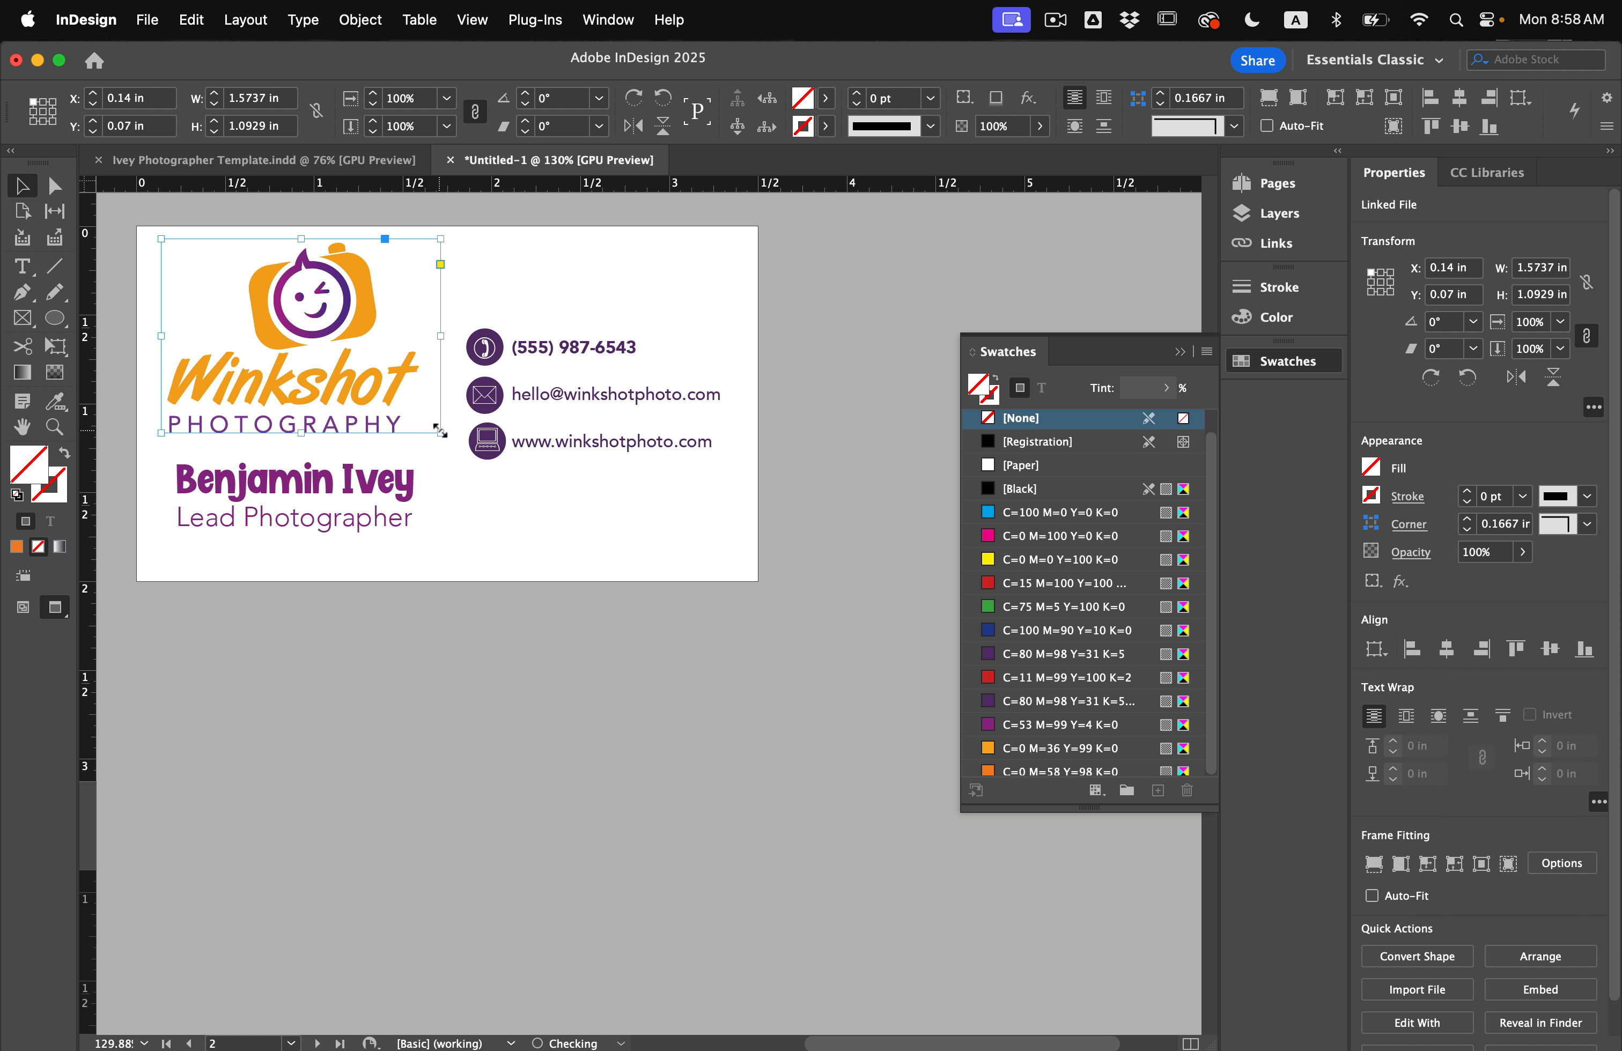
left_click_drag(446, 438, 405, 405)
left_click(406, 406)
left_click(318, 349)
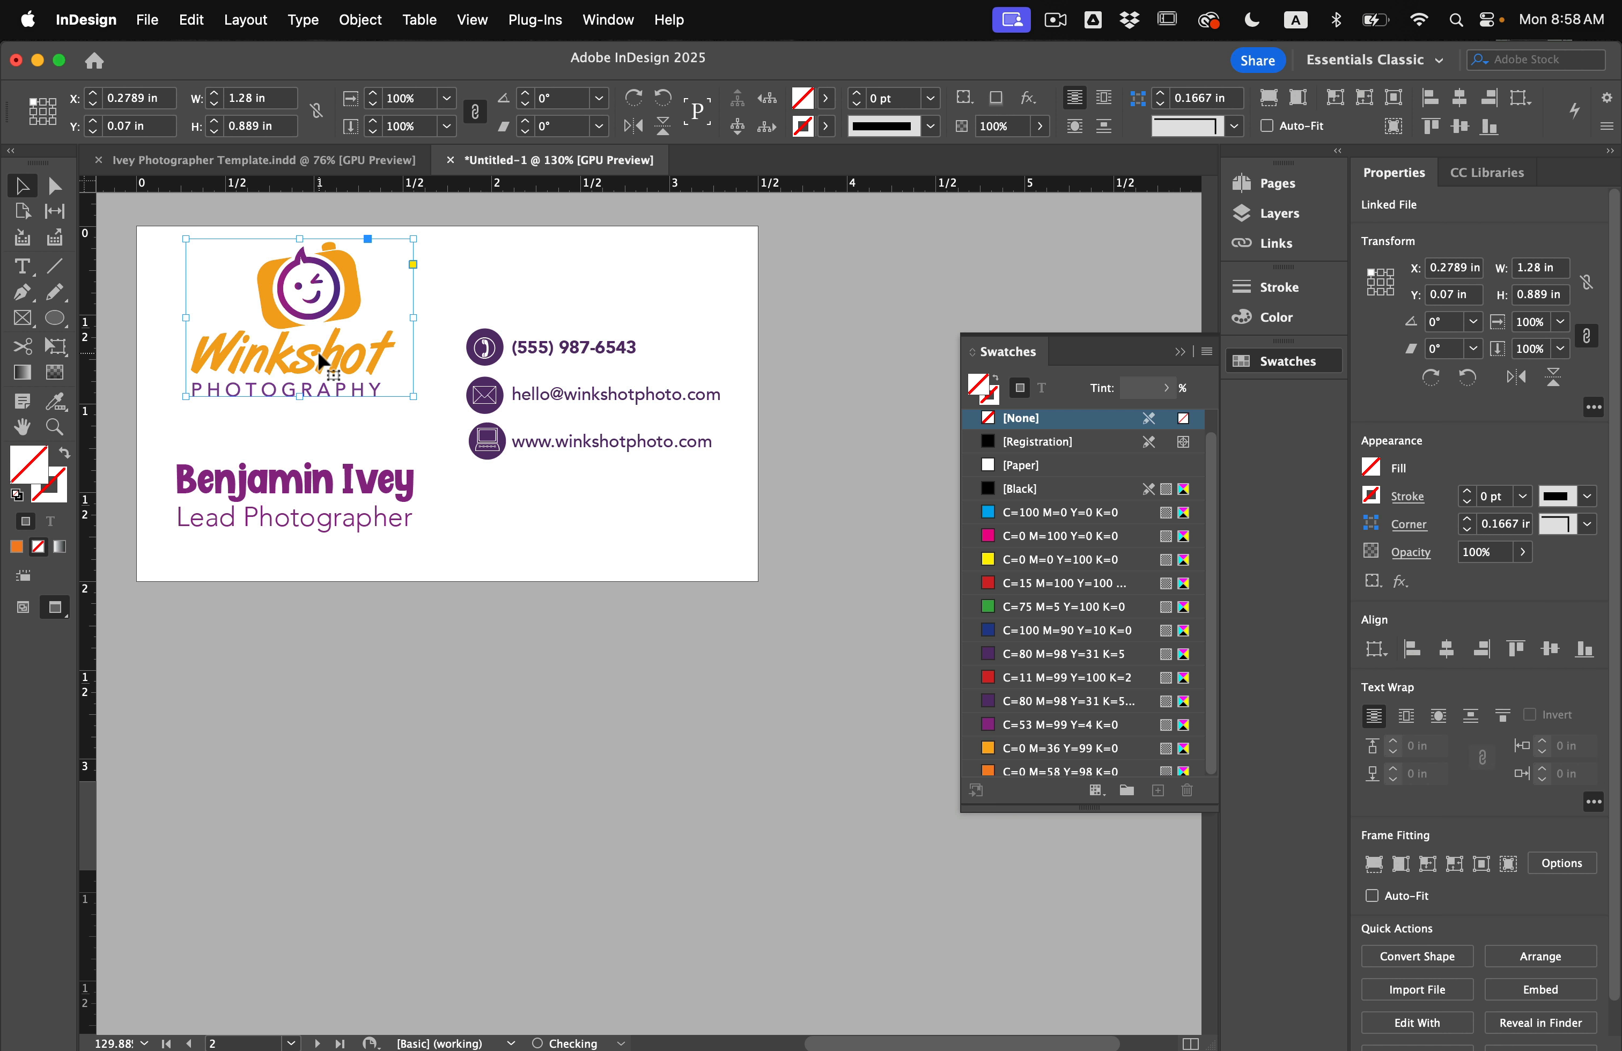
key("shift+Right")
key("Down")
key("Down")
left_click(328, 511)
key("shift+Up")
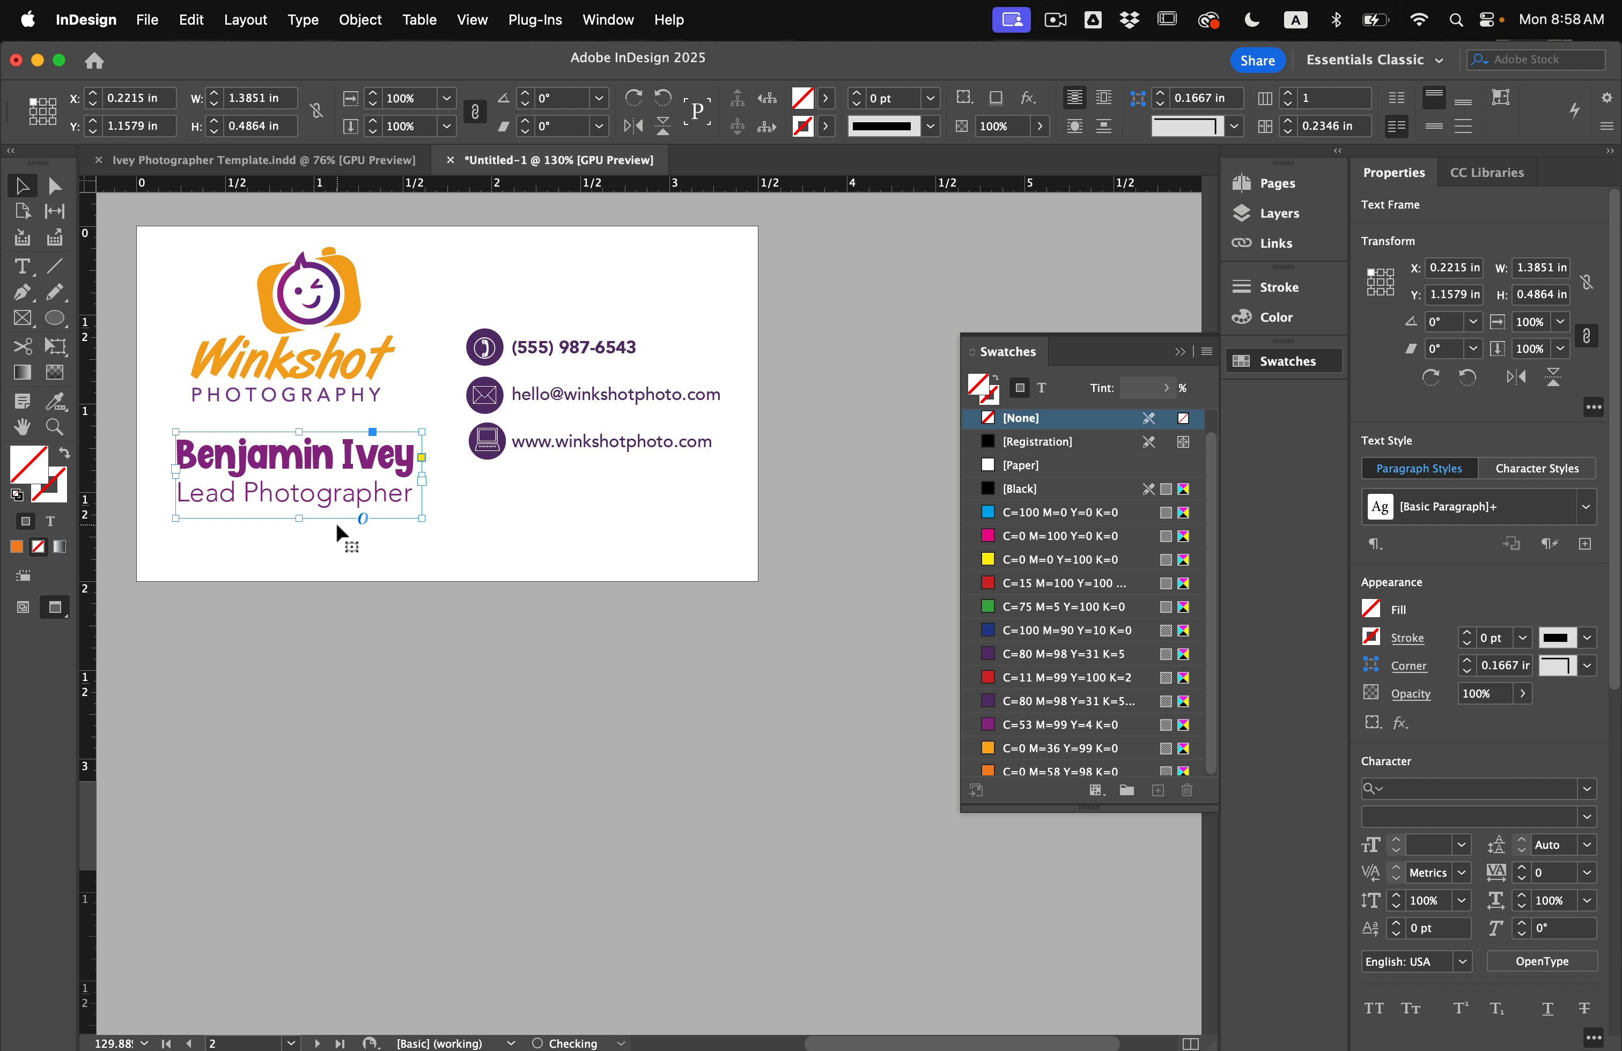
left_click(460, 541)
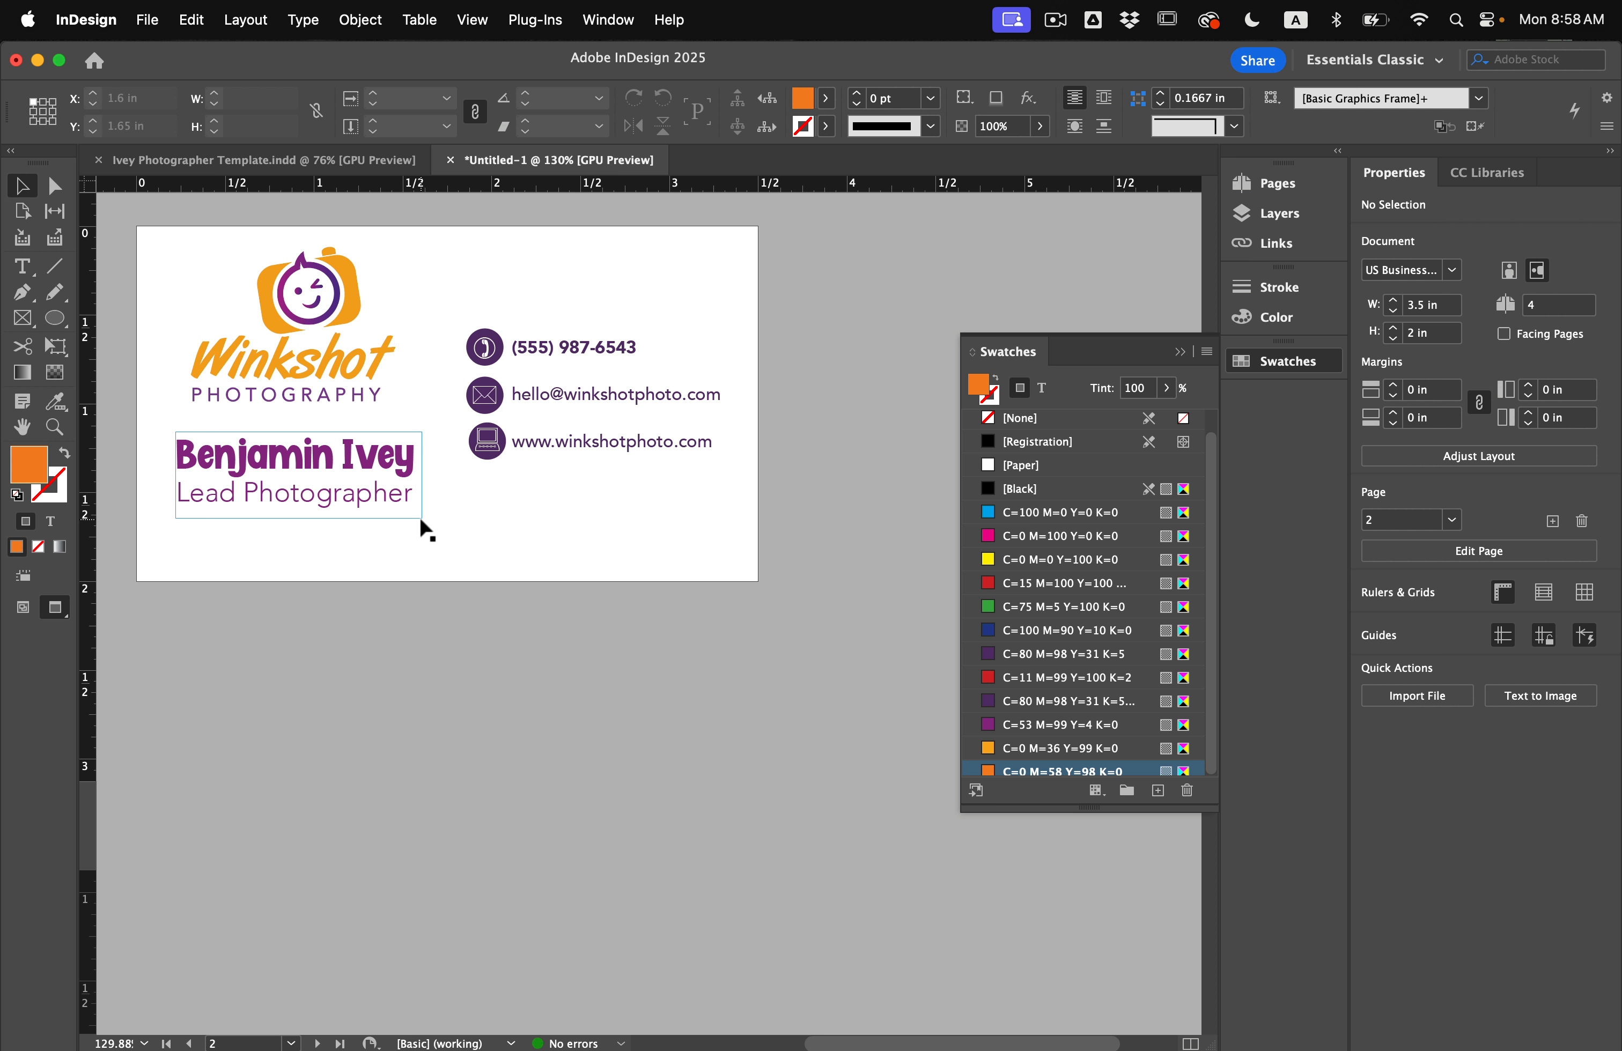
Scroll back to page 1's card.
scroll(419, 515, "up", 1)
scroll(419, 516, "left", 1)
scroll(420, 520, "up", 10)
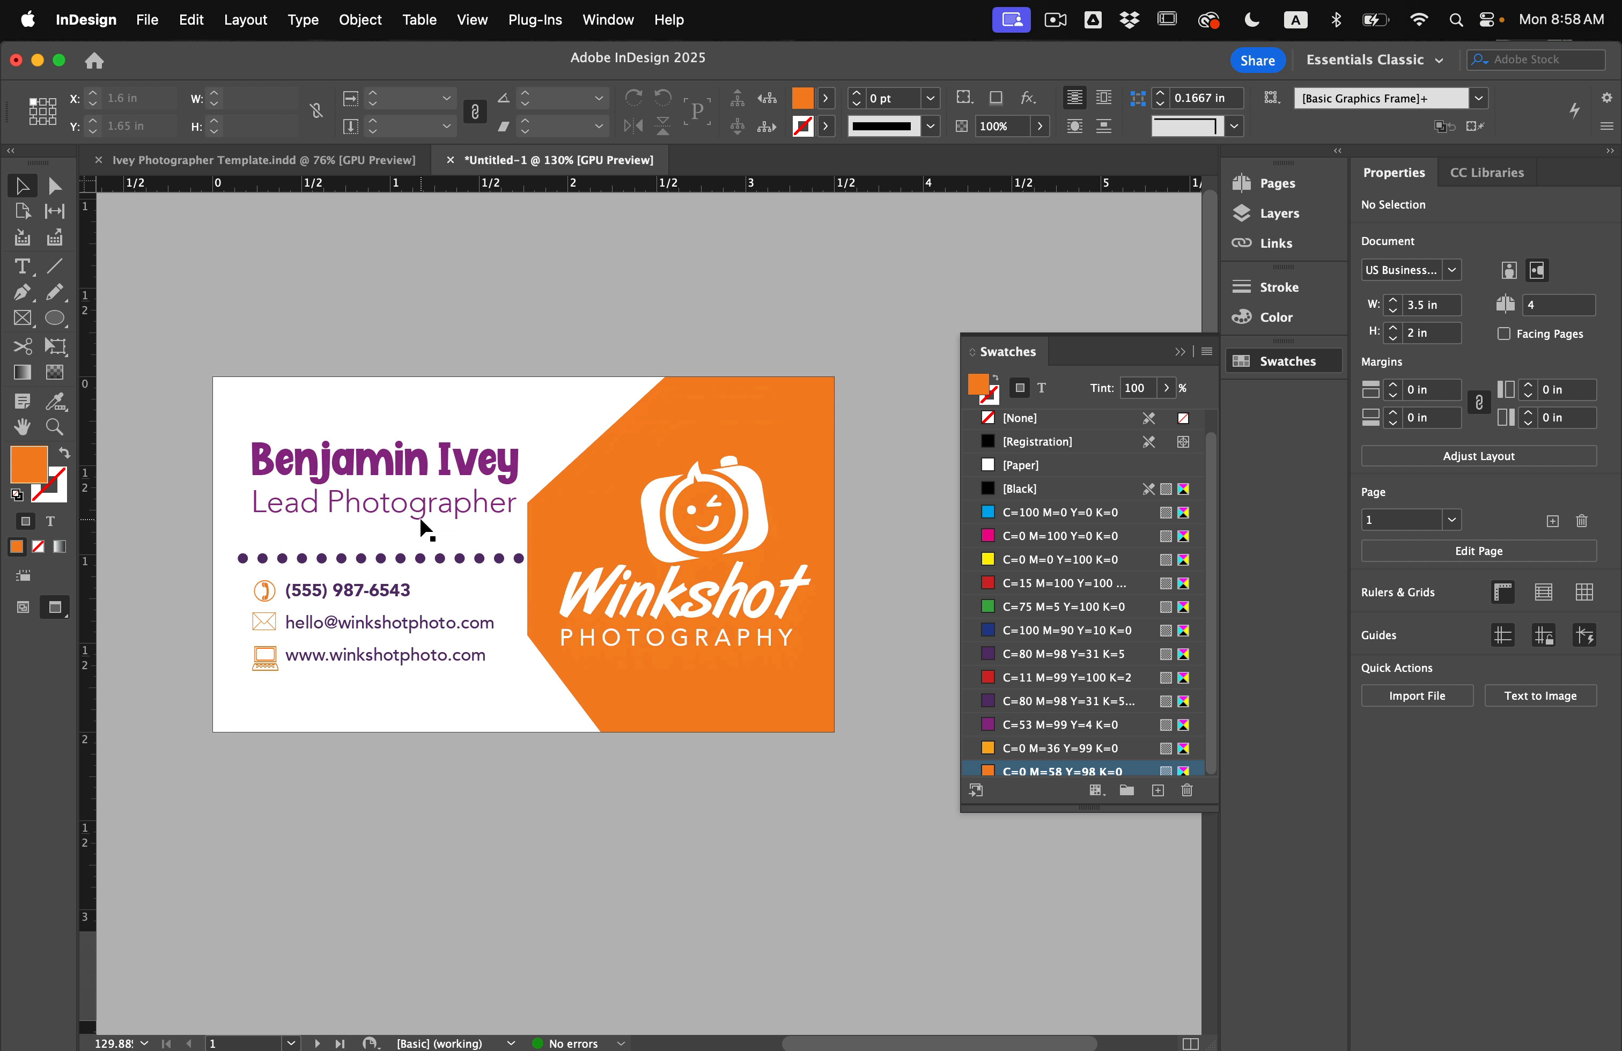
Copy the dotted line from page 1 and paste it onto page 2.
left_click(421, 560)
key("super+x")
scroll(421, 561, "down", 10)
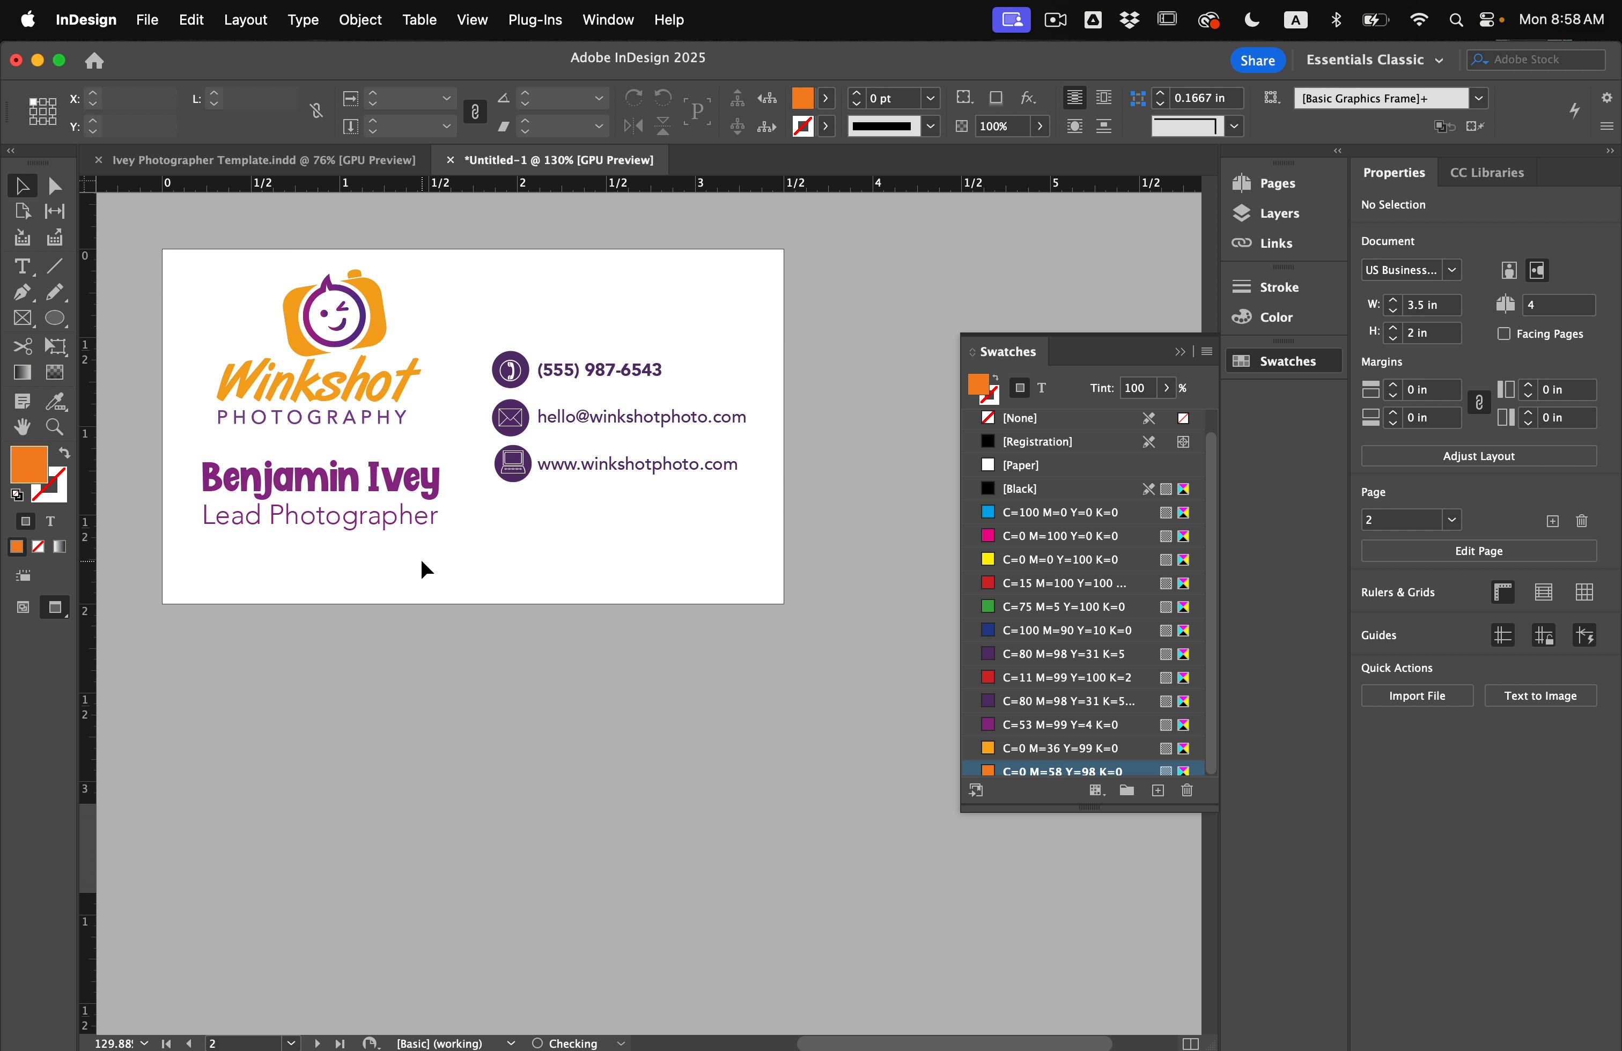
scroll(421, 561, "up", 10)
key("super+z")
scroll(421, 558, "down", 10)
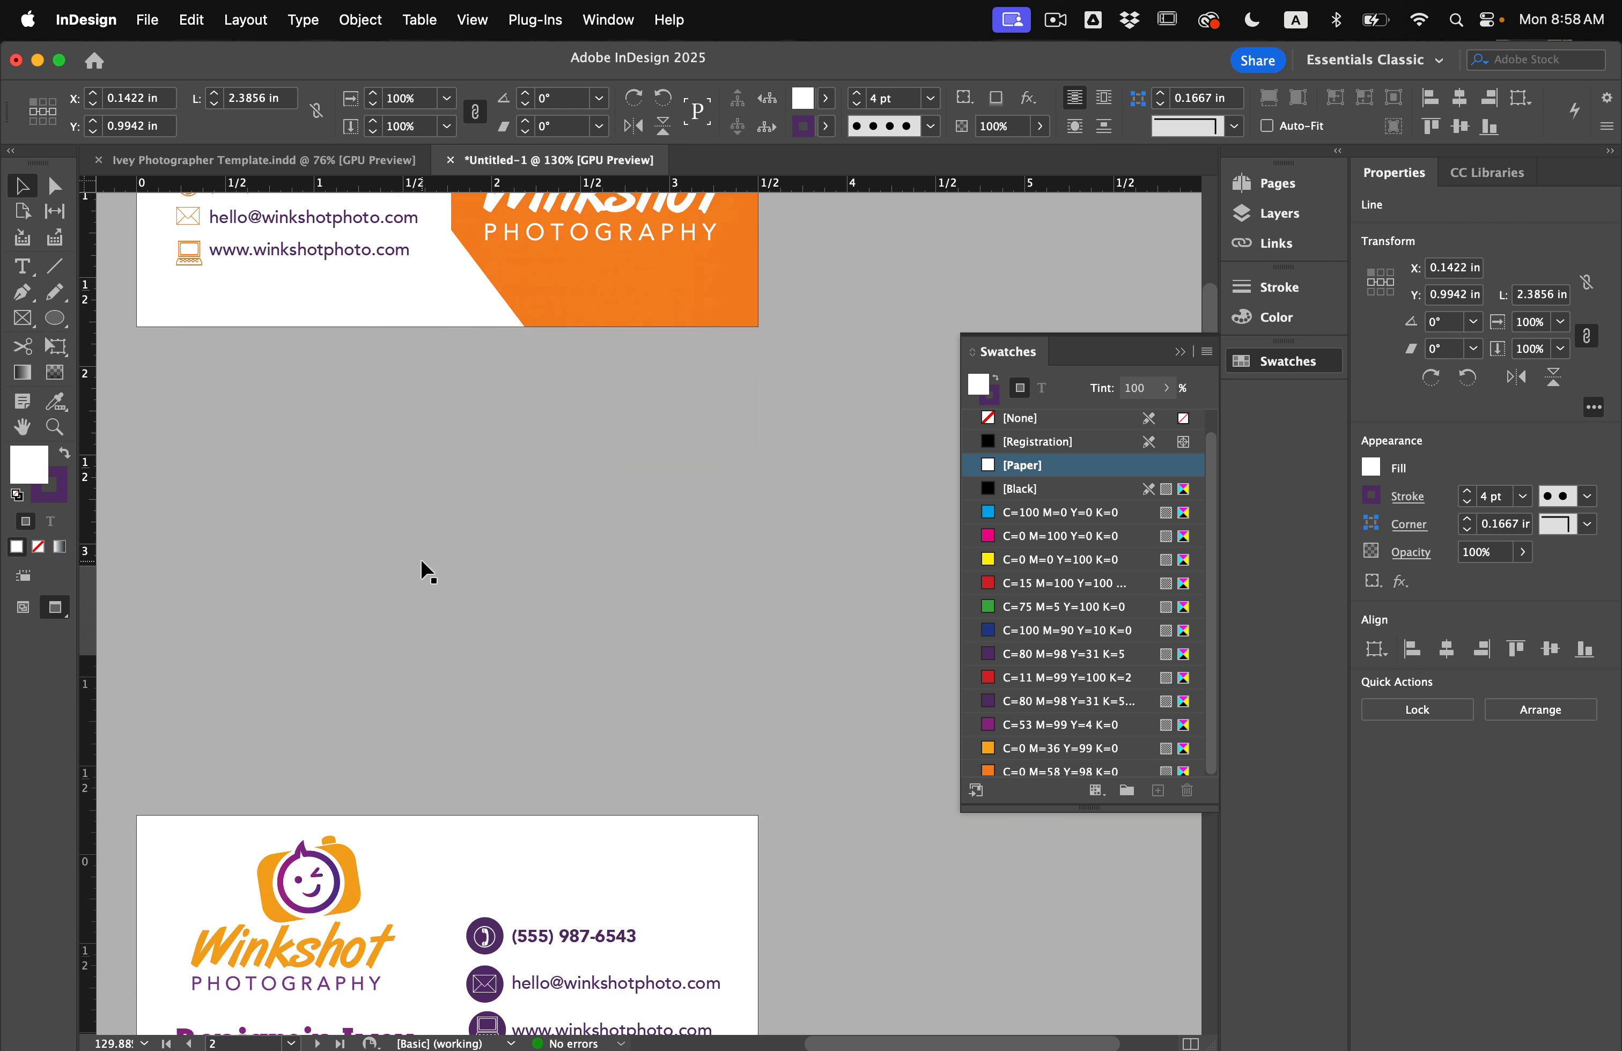
scroll(431, 605, "down", 3)
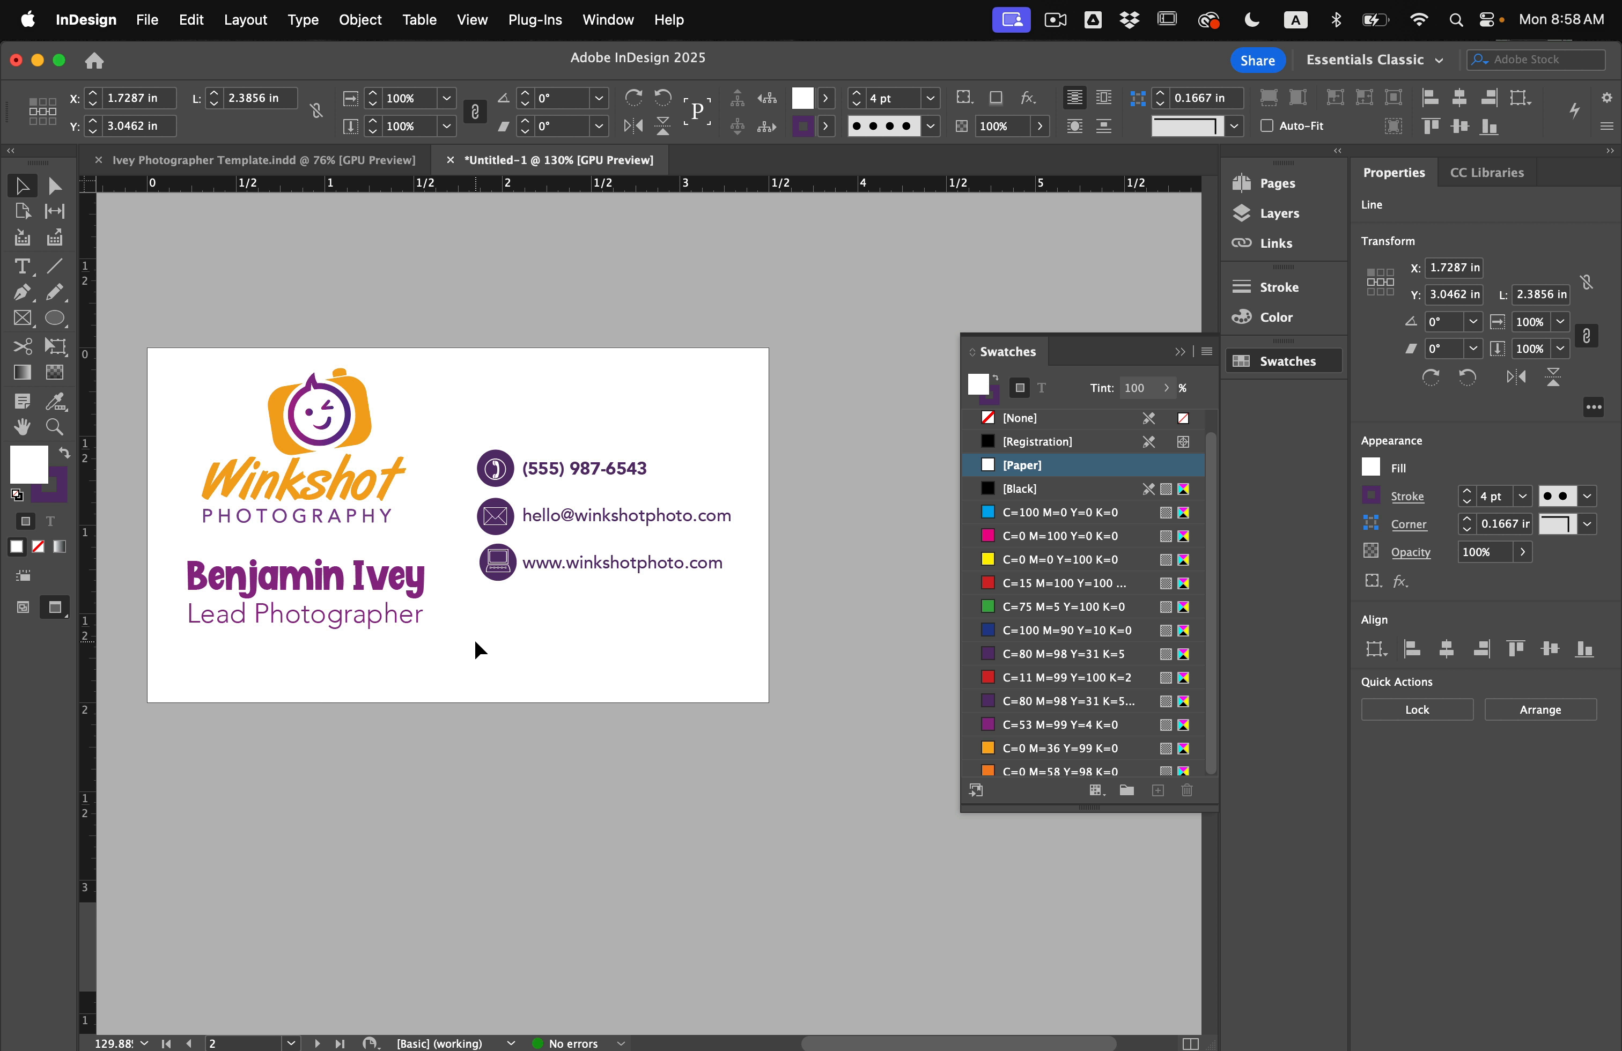
key("super+v")
Turn the dotted line vertical between logo and contacts, fit it to card height, thin to 2 pt.
left_click_drag(461, 553, 404, 506)
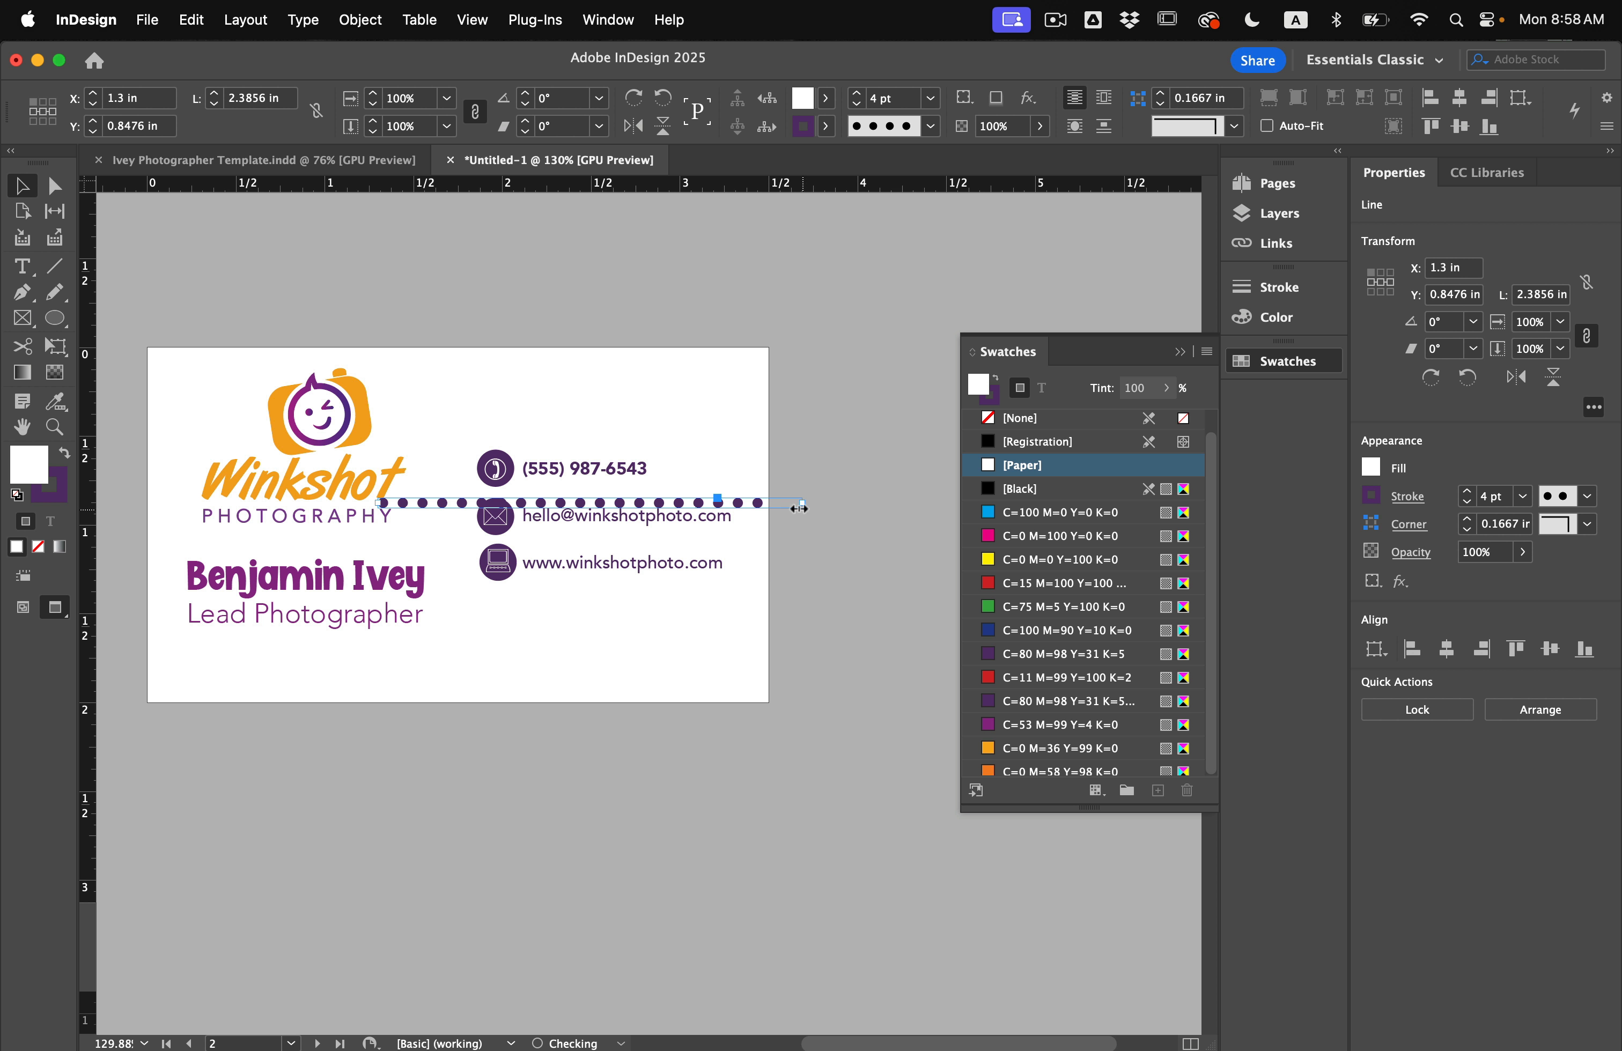
left_click_drag(812, 498, 579, 663)
left_click_drag(591, 409, 455, 435)
left_click_drag(456, 372, 456, 372)
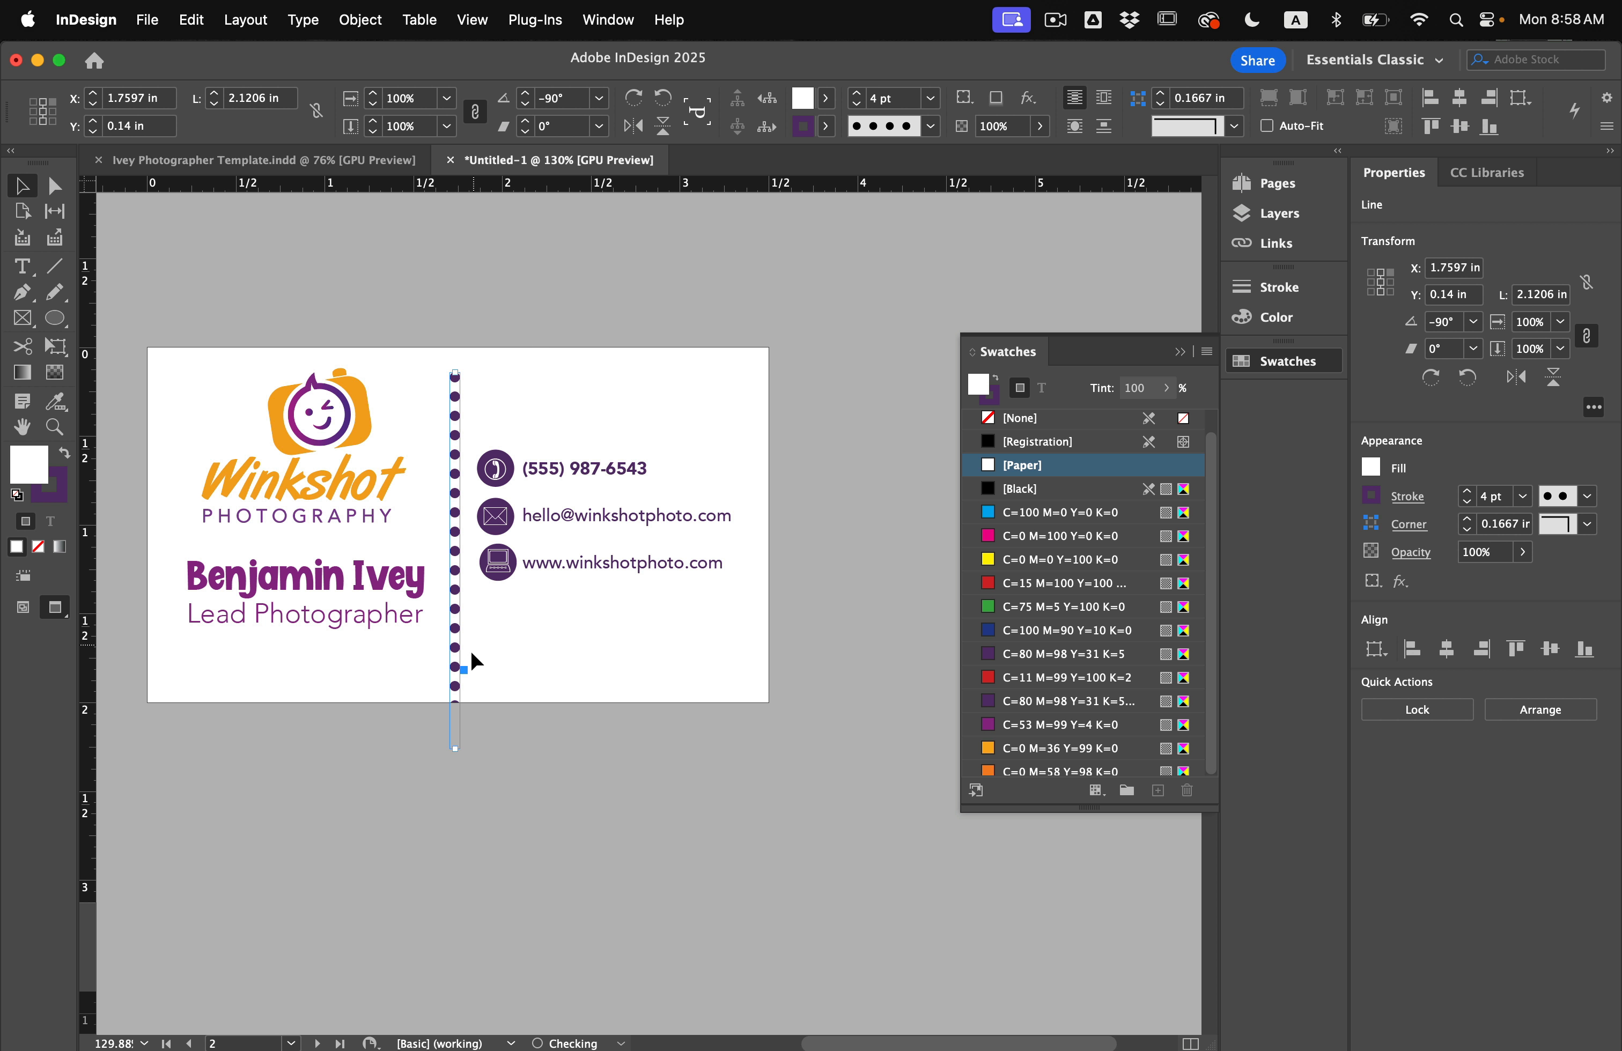
left_click_drag(456, 725, 456, 654)
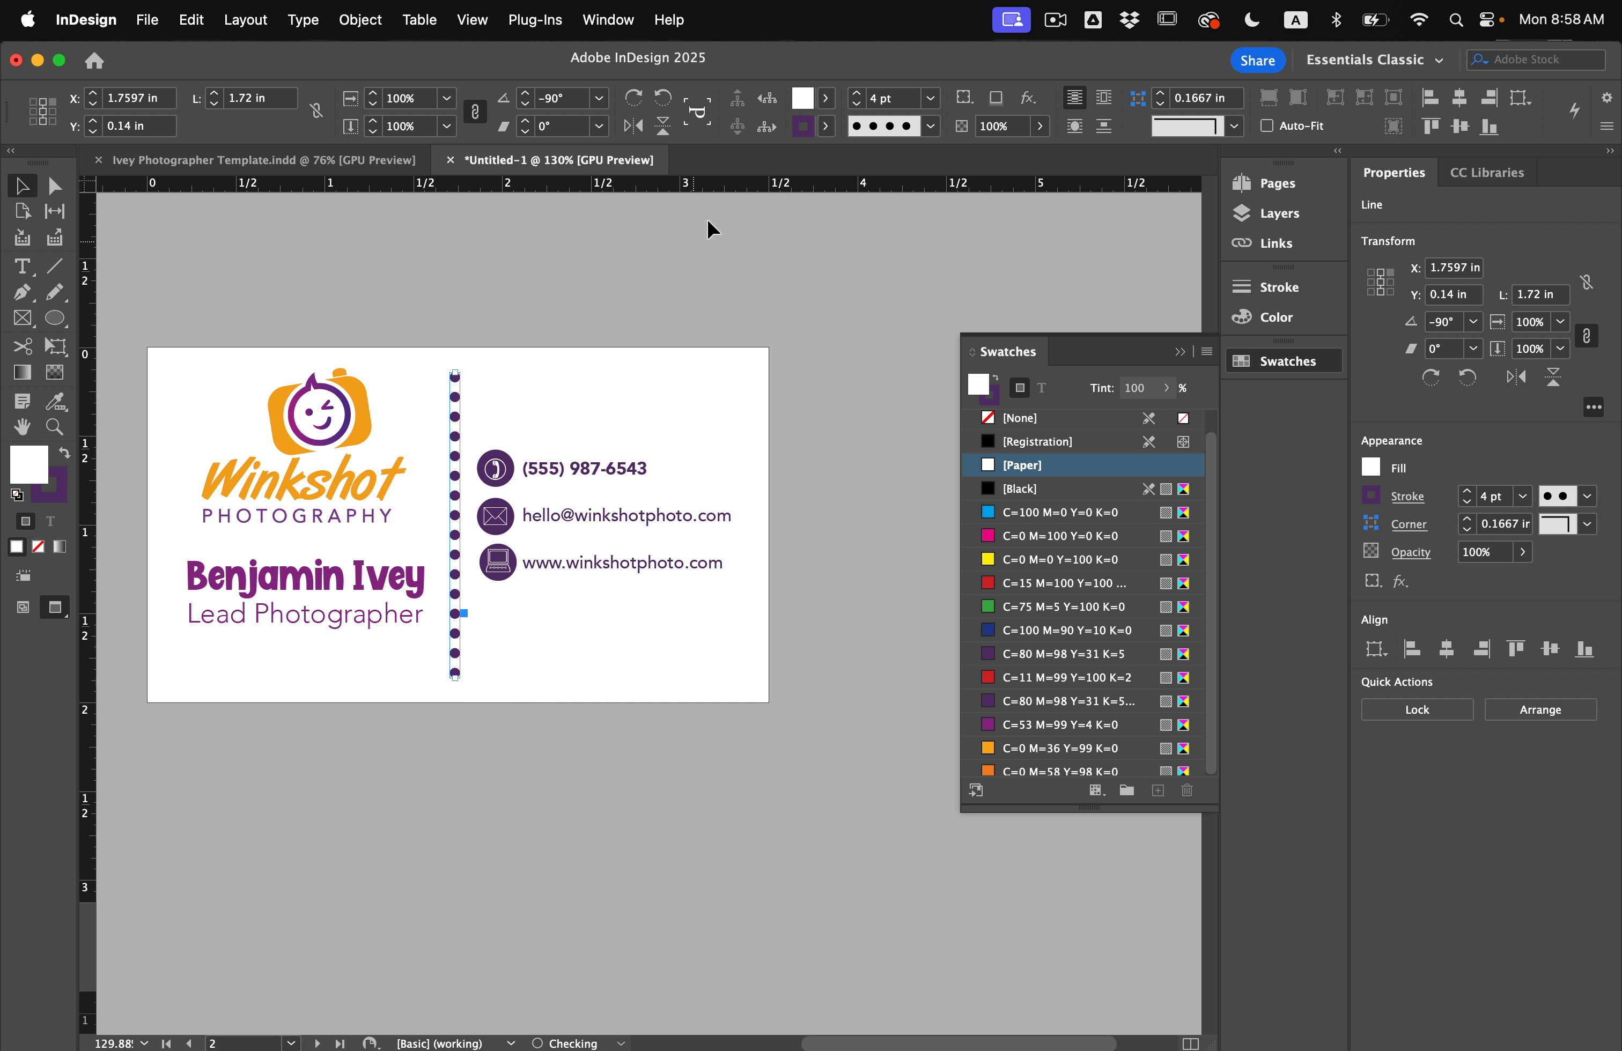
left_click(857, 104)
left_click(857, 104)
left_click(724, 331)
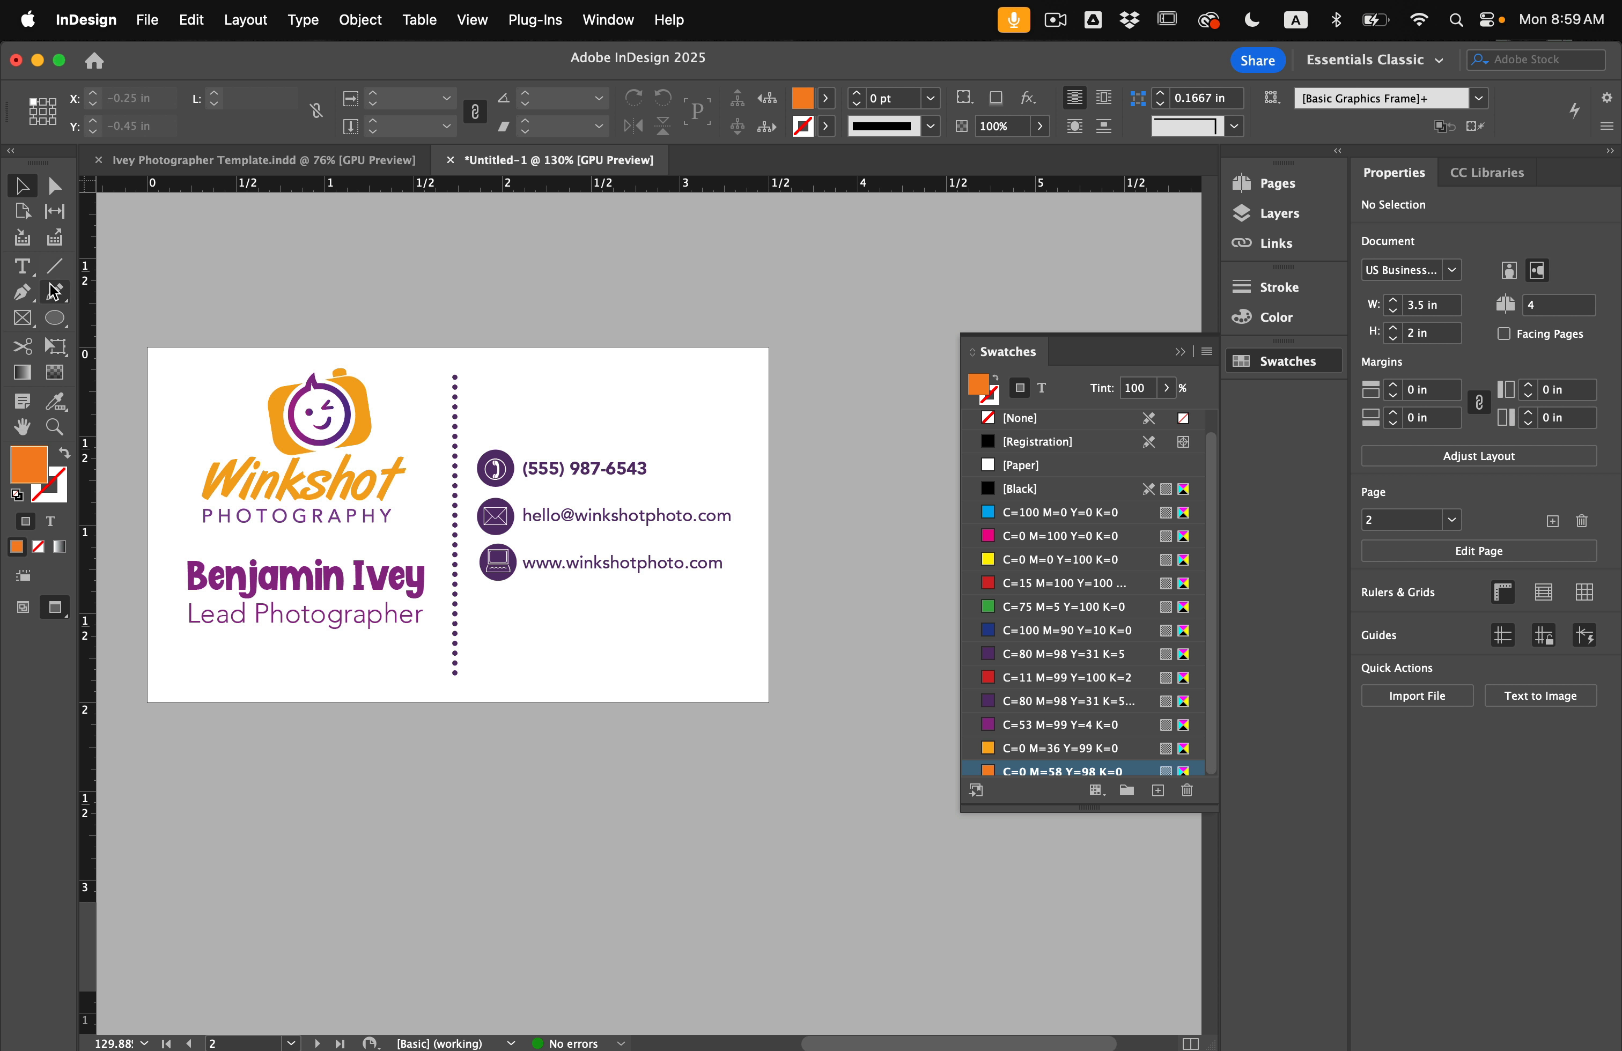
Draw an orange rectangle over the card's right side and send it to the back.
left_click(23, 320)
left_click(23, 323)
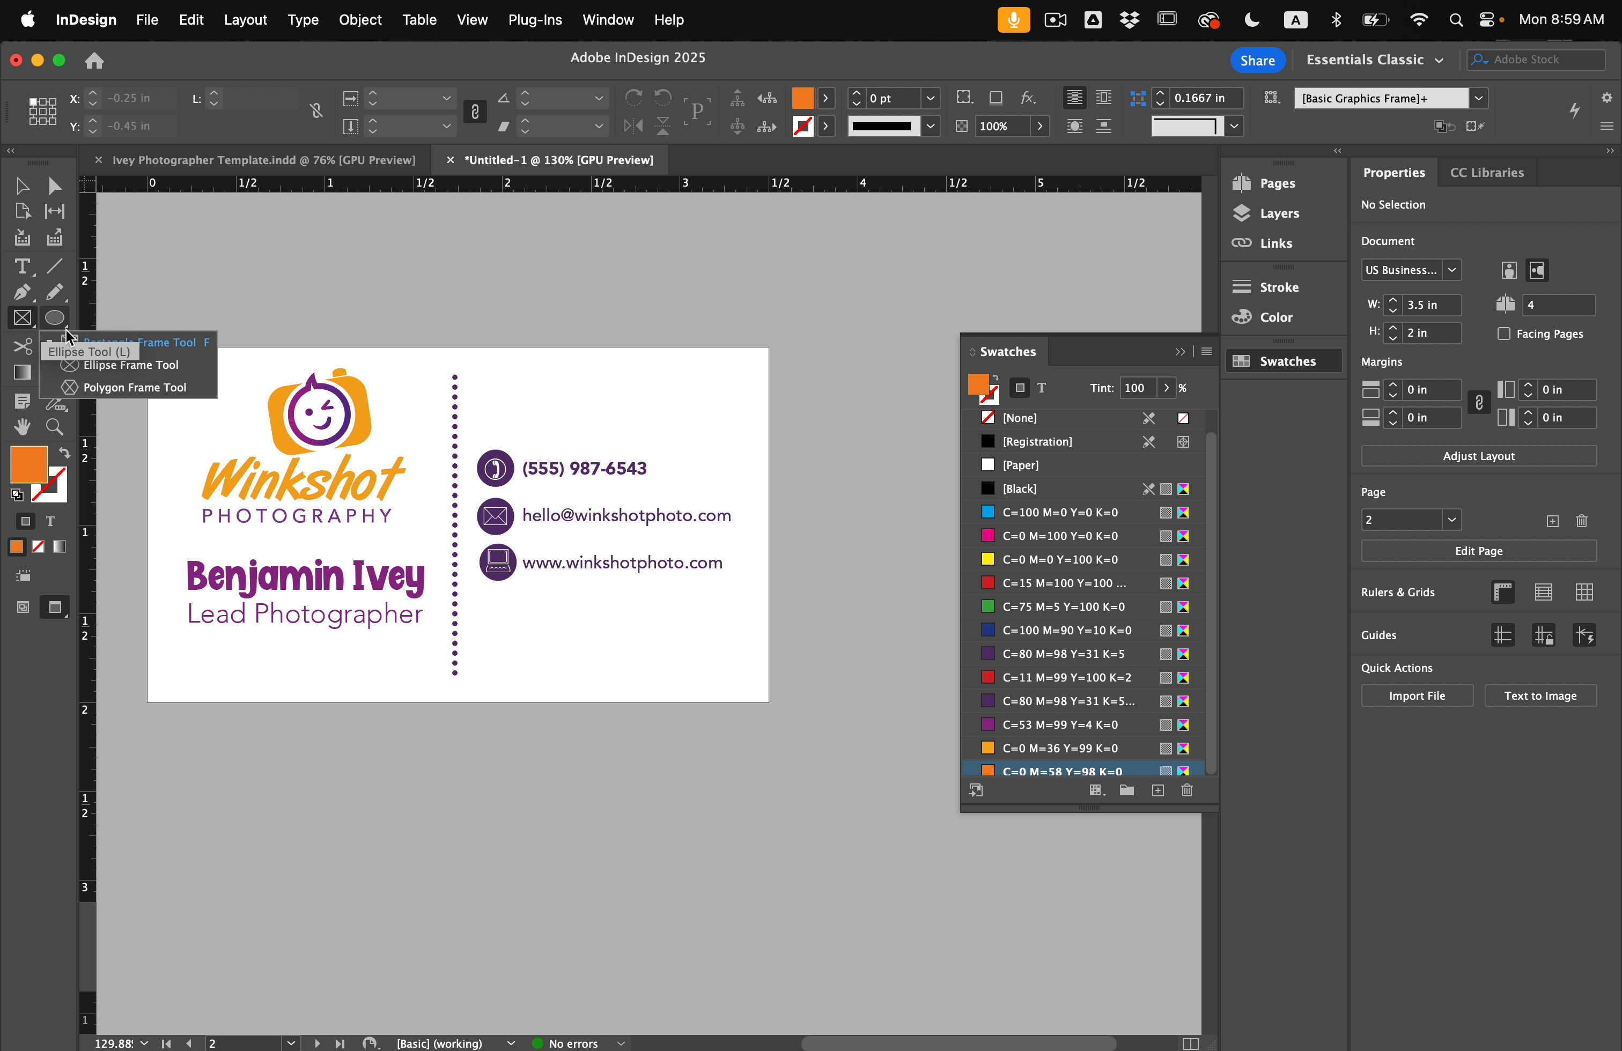
left_click(54, 329)
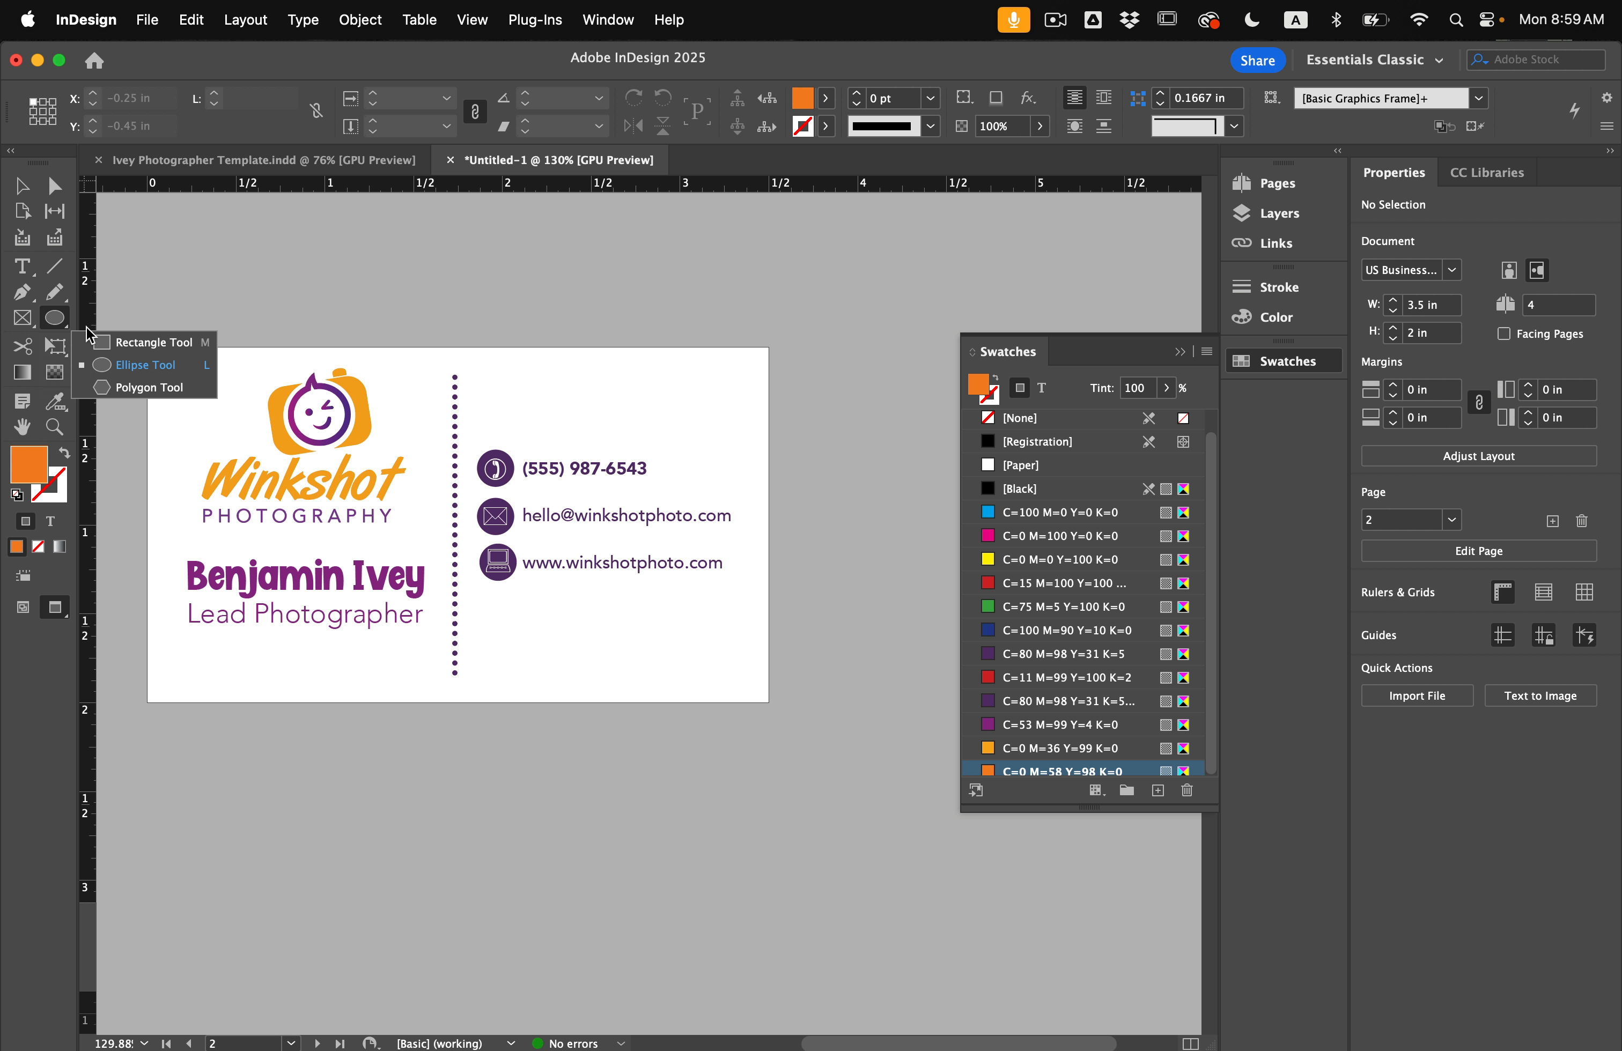
left_click(103, 343)
left_click_drag(456, 348, 769, 703)
key("shift+super+bracketleft")
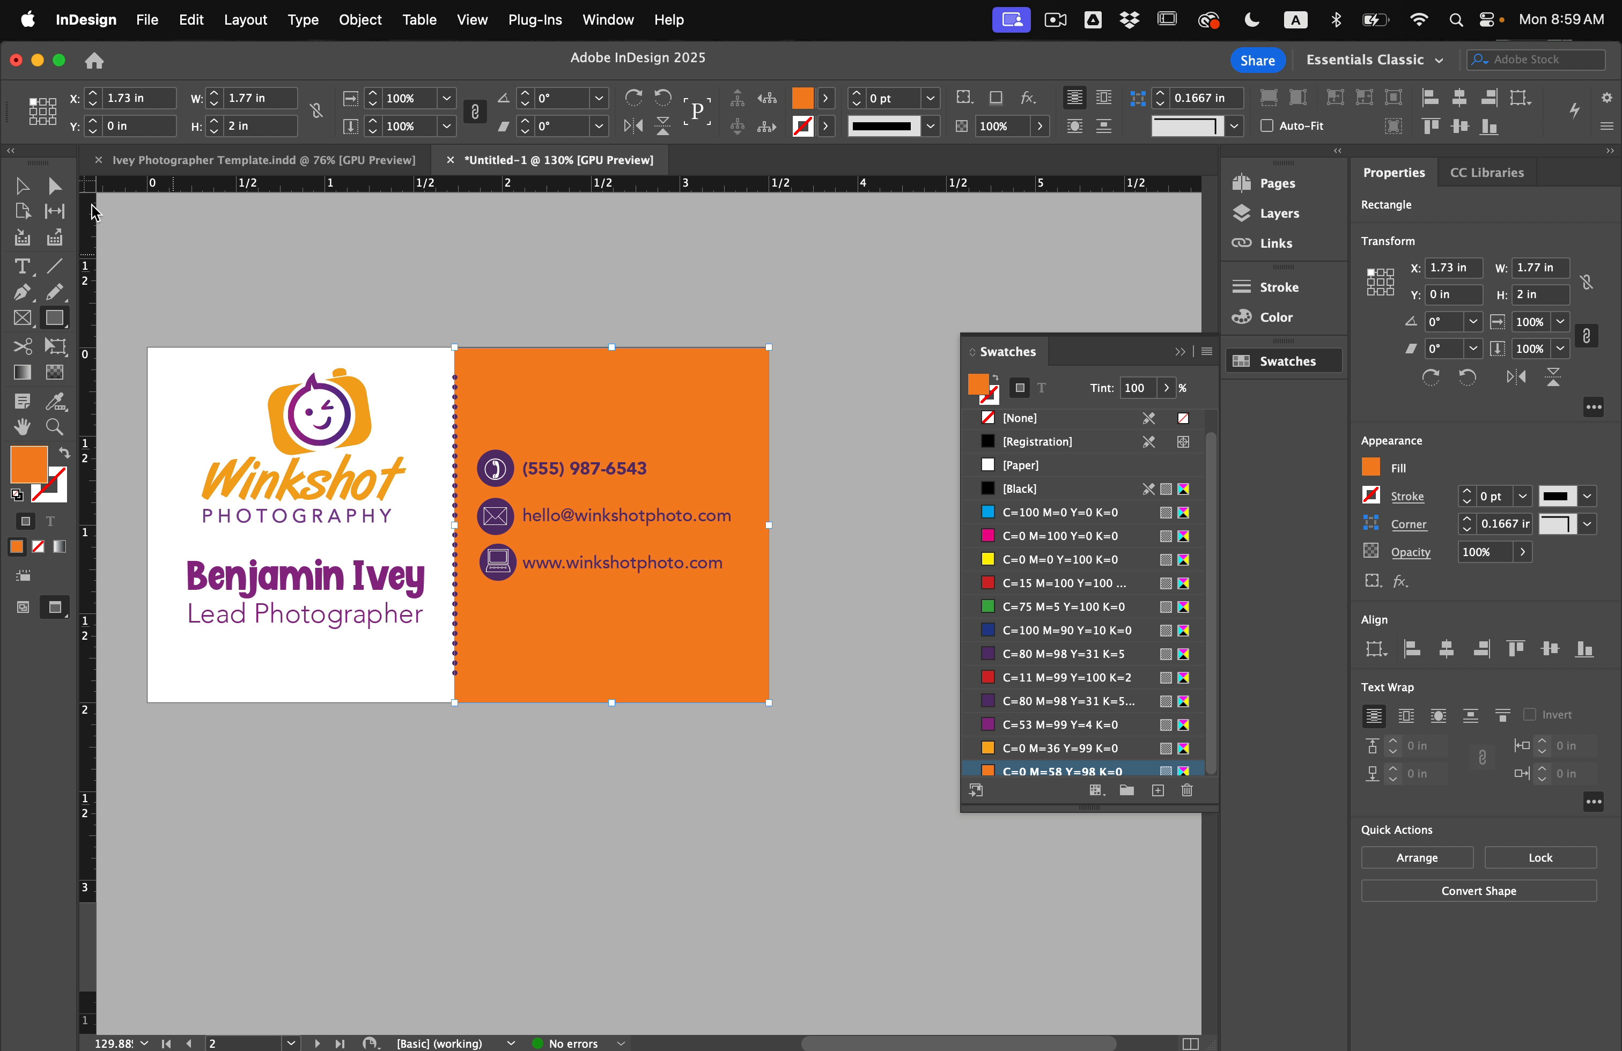
Thicken the dotted divider to 5 pt and make its dots white.
left_click(21, 186)
left_click(318, 272)
left_click(456, 410)
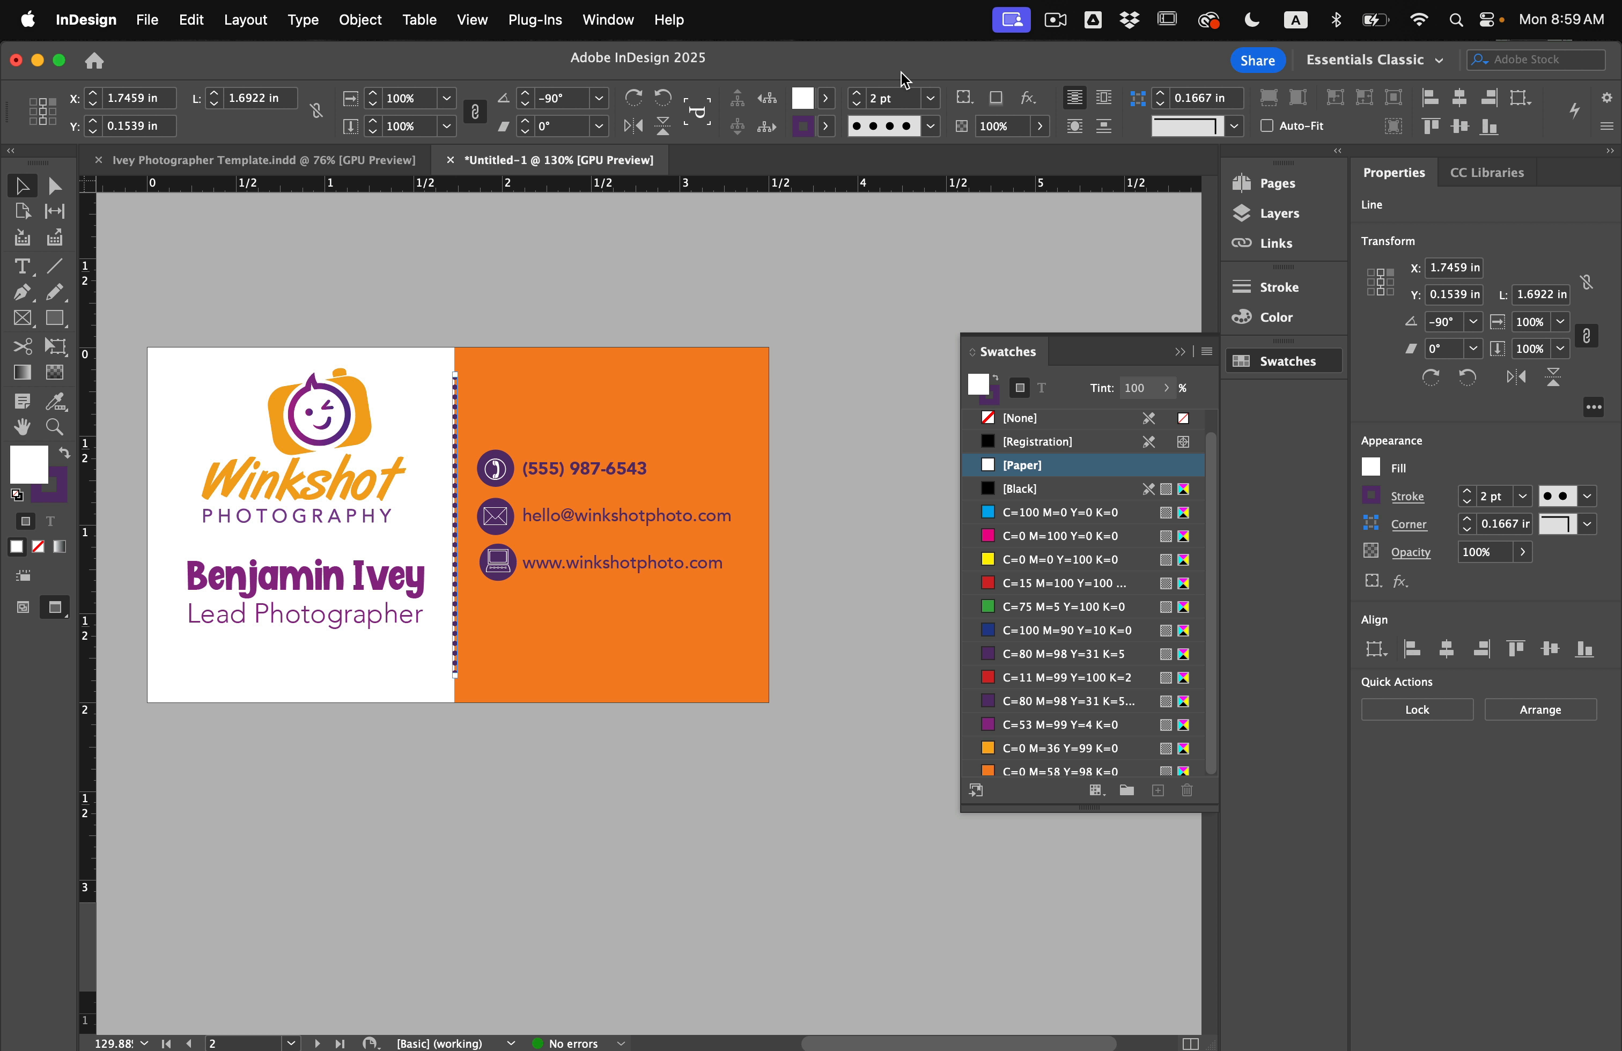
left_click(859, 99)
left_click(859, 99)
left_click(859, 100)
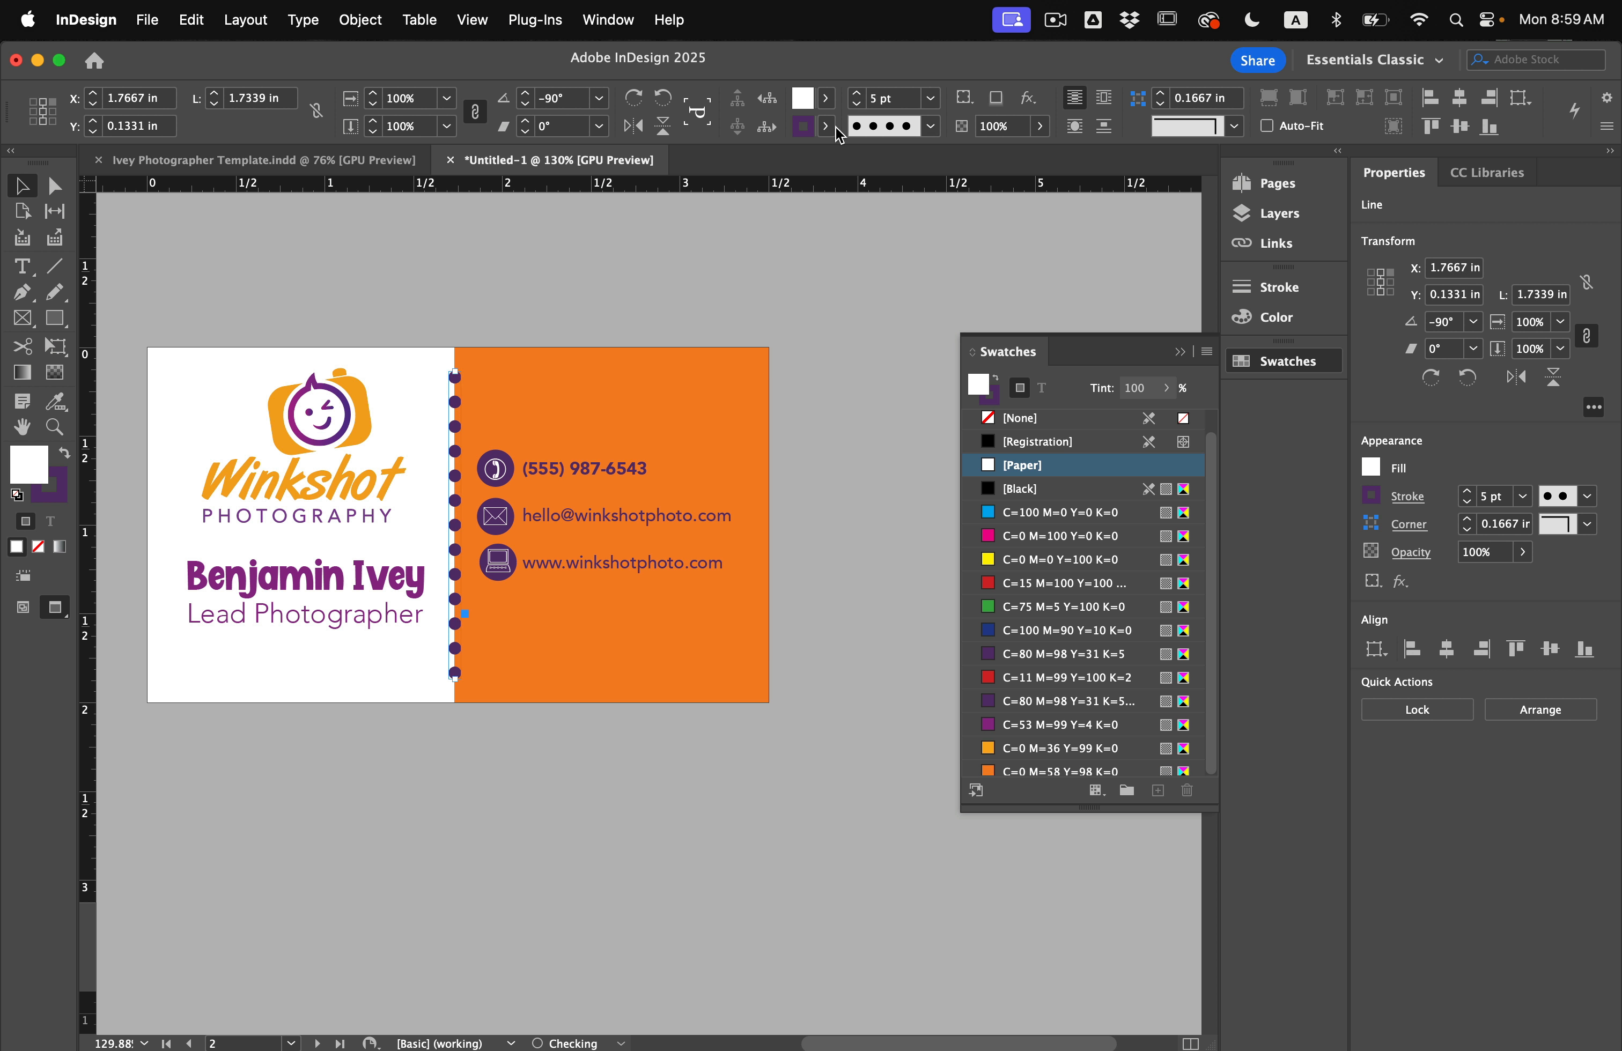
key("shift+x")
left_click(604, 238)
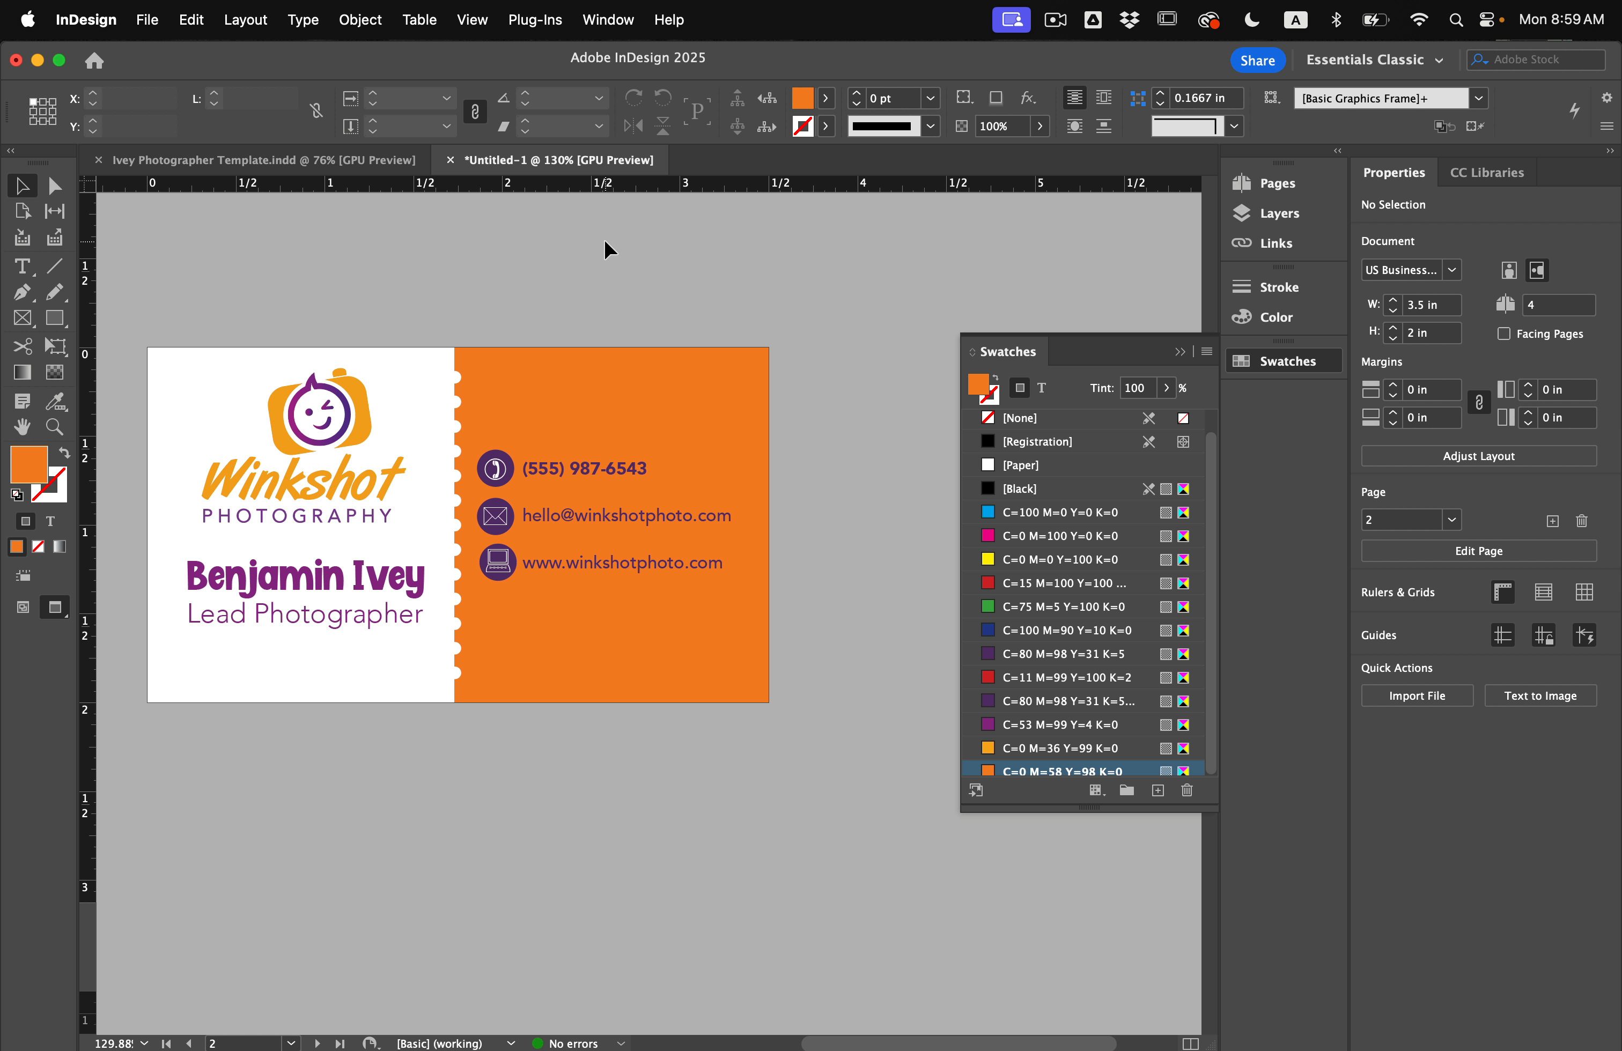
Colour the contact lines' text [Paper] white.
left_click(585, 474)
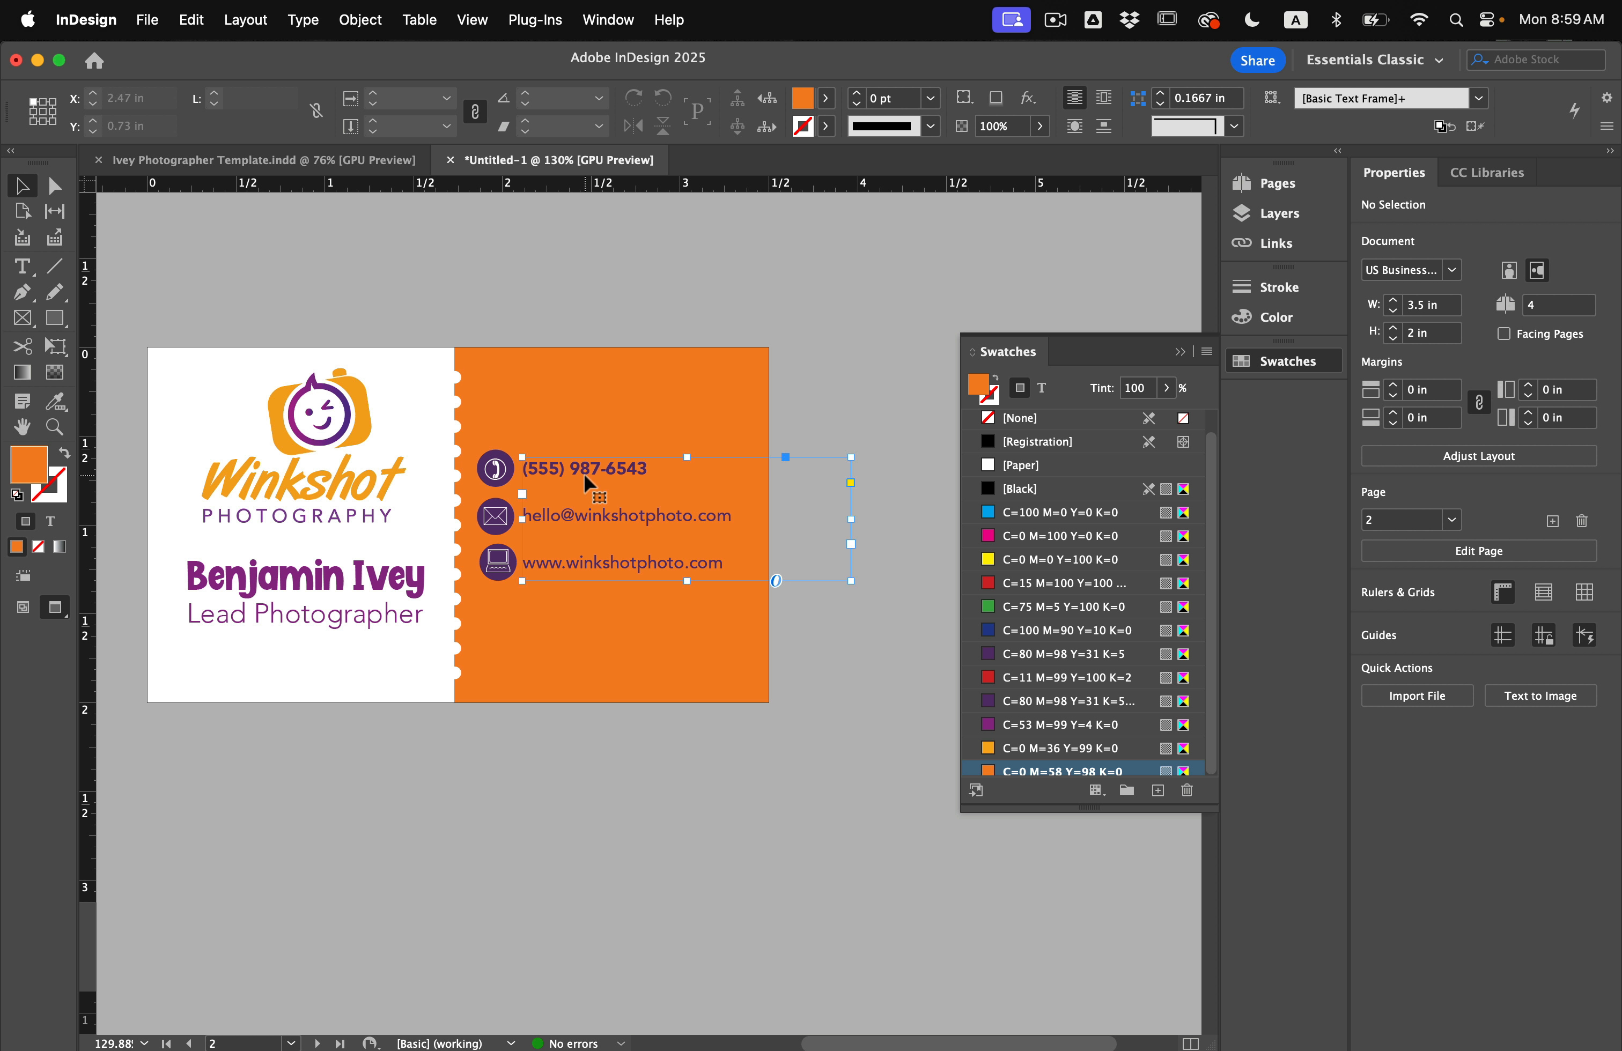
left_click(1017, 465)
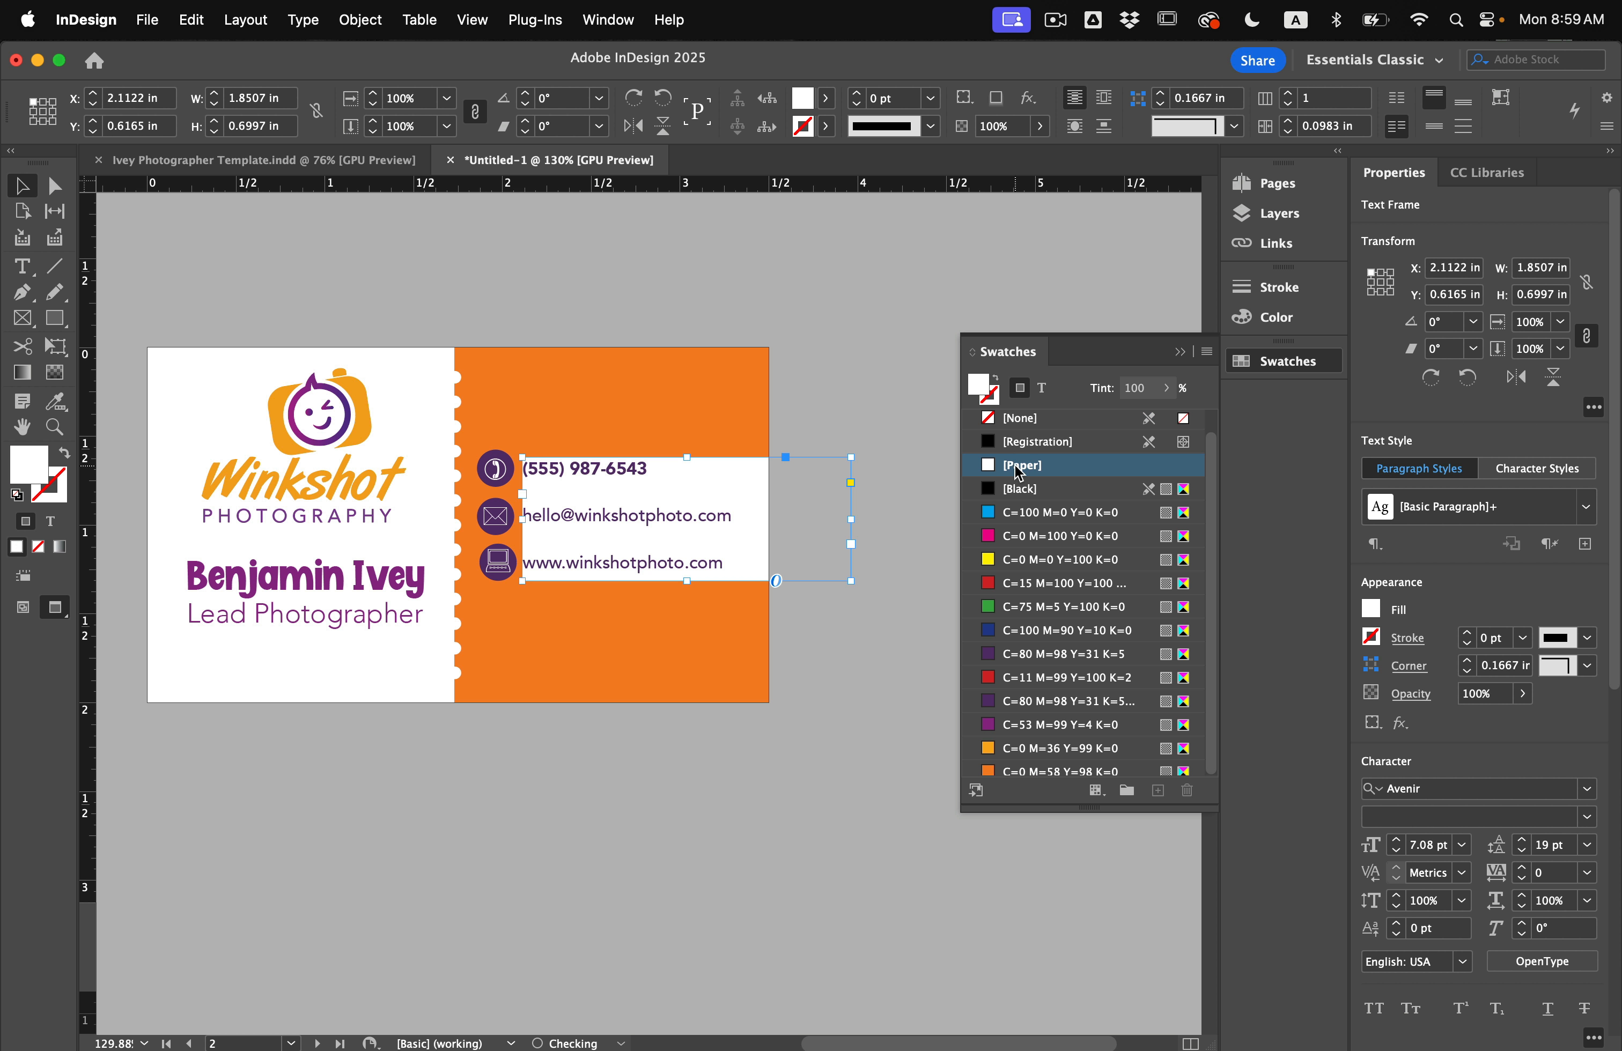
key("super+z")
key("j")
left_click(1024, 464)
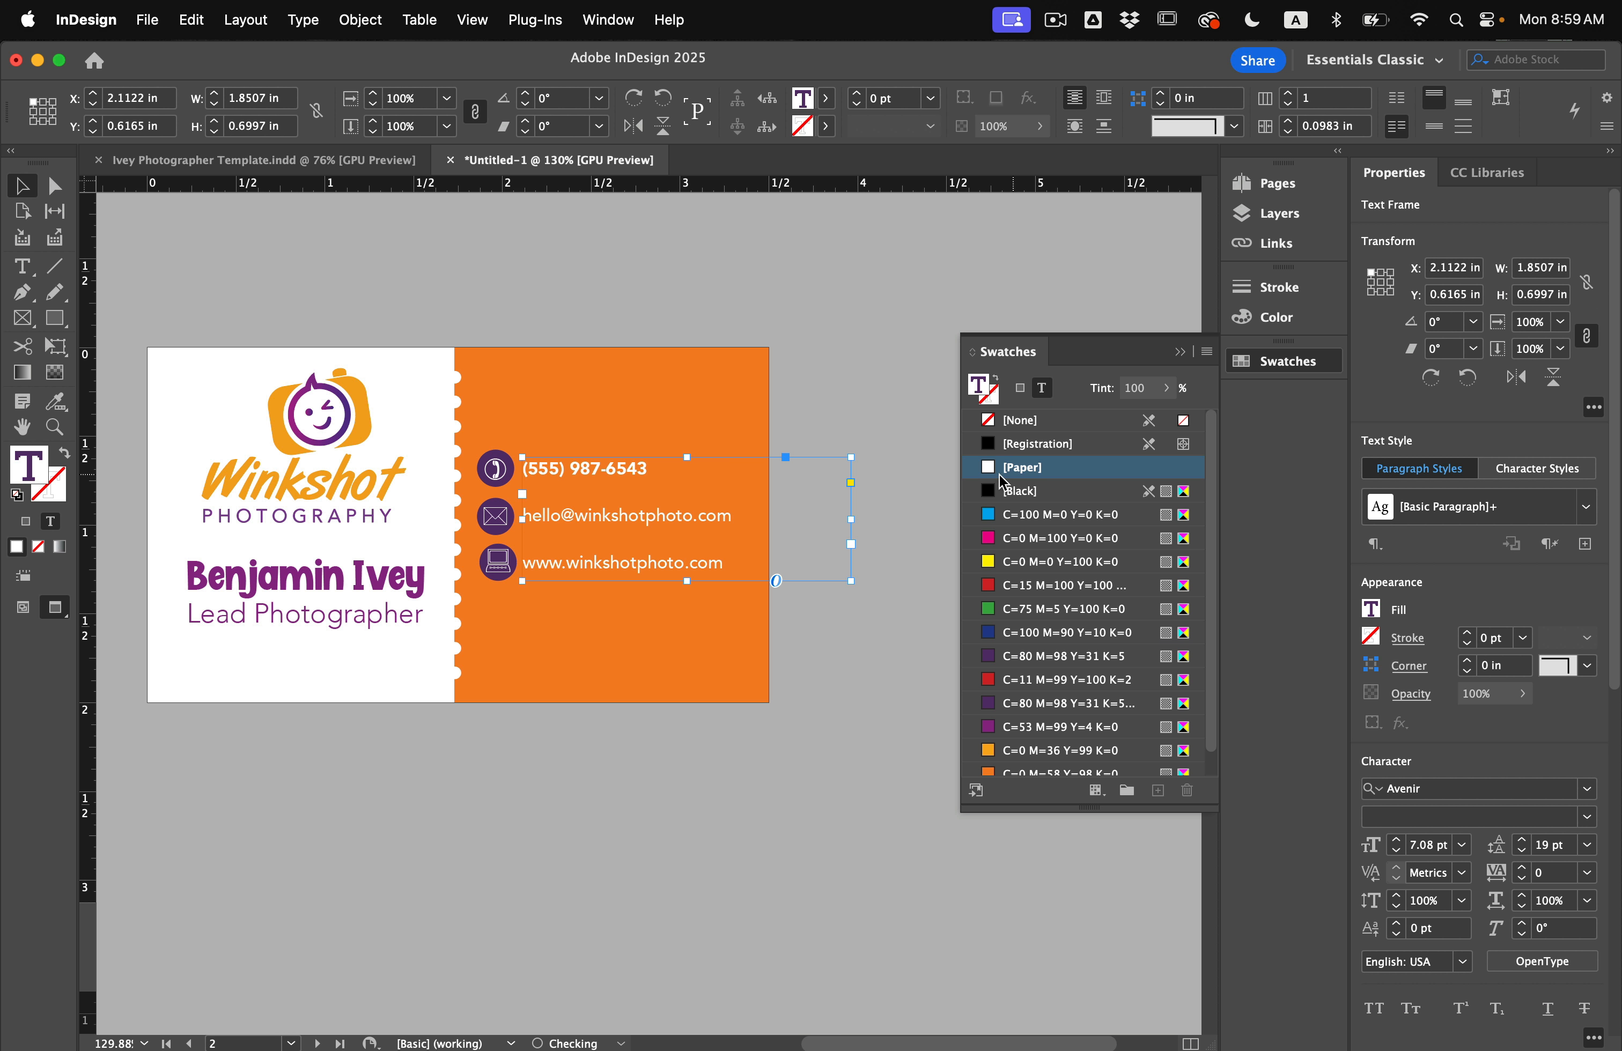
left_click(826, 335)
Colour the phone, envelope and laptop icon symbols light orange (C=0 M=36 Y=99 K=0).
scroll(513, 500, "up", 2)
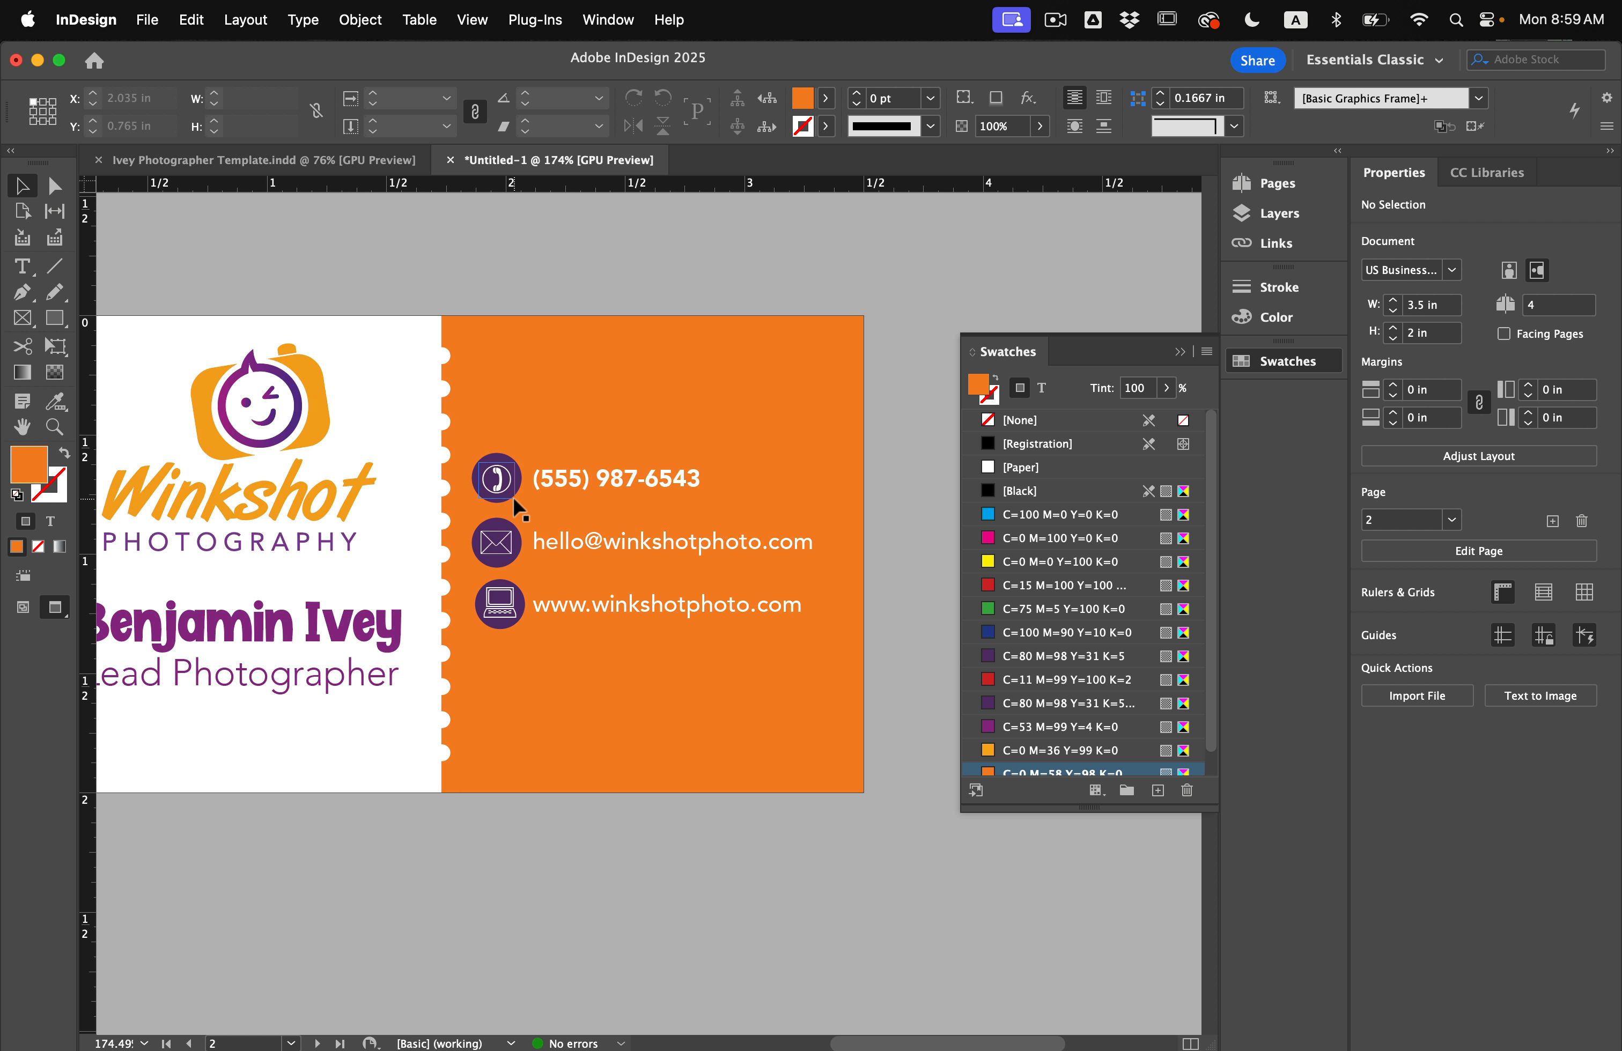
scroll(514, 503, "up", 4)
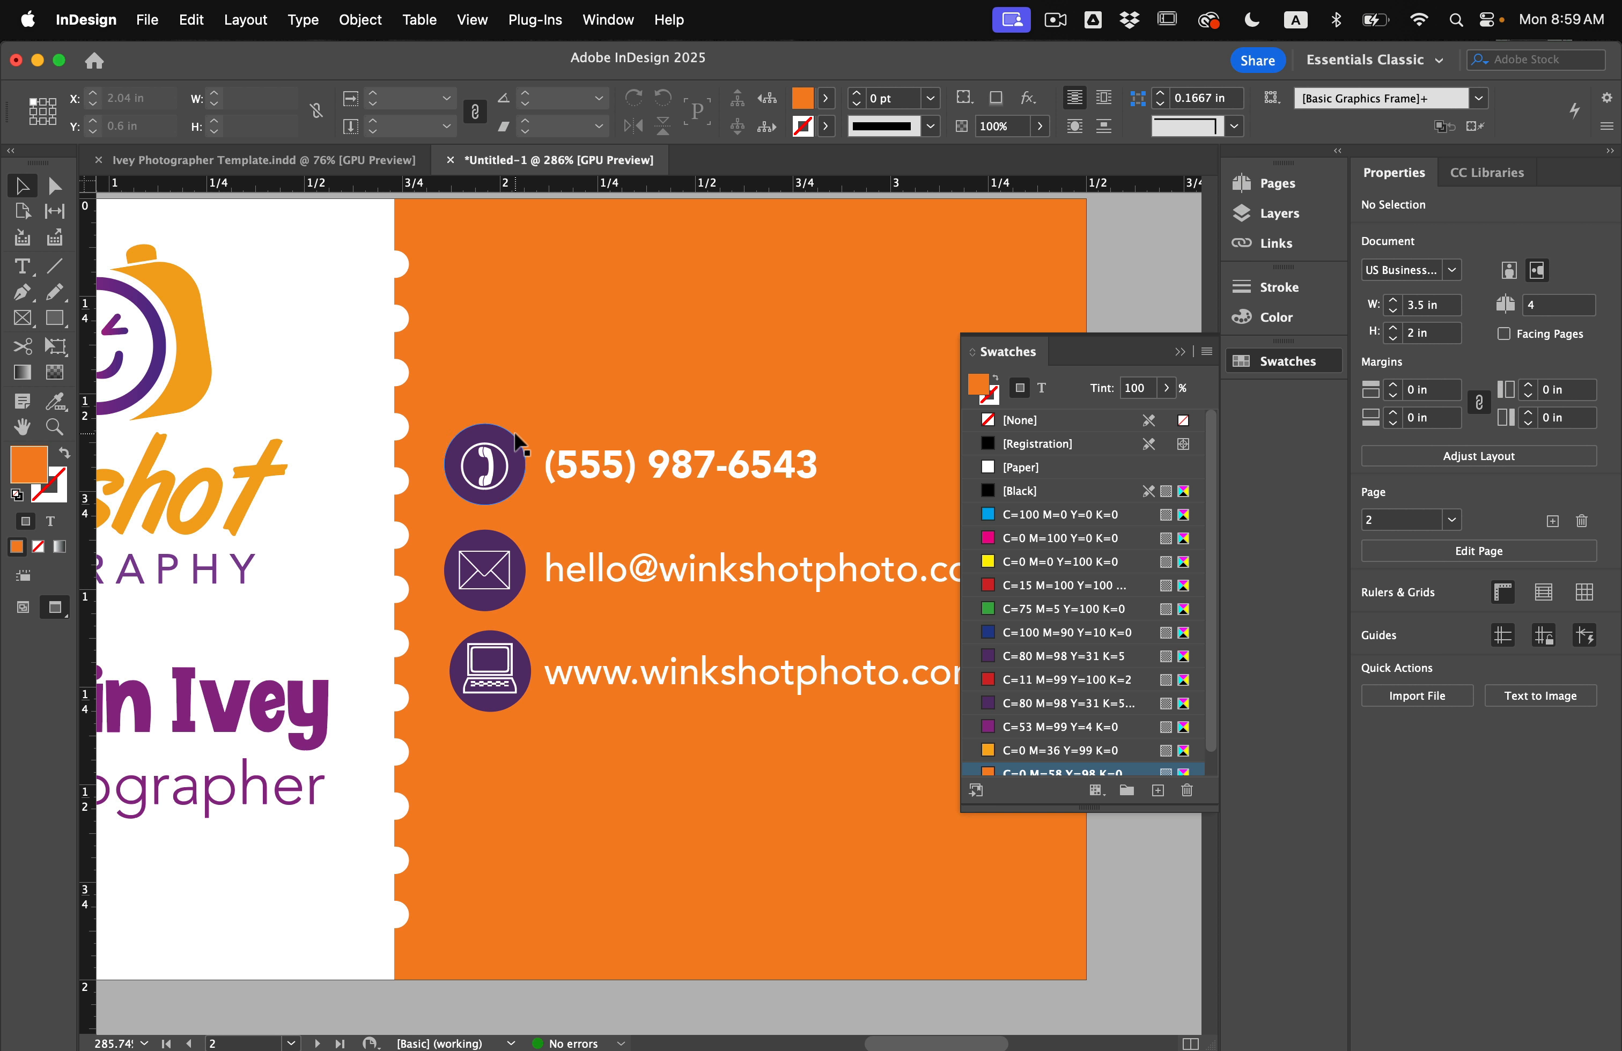
left_click(513, 471)
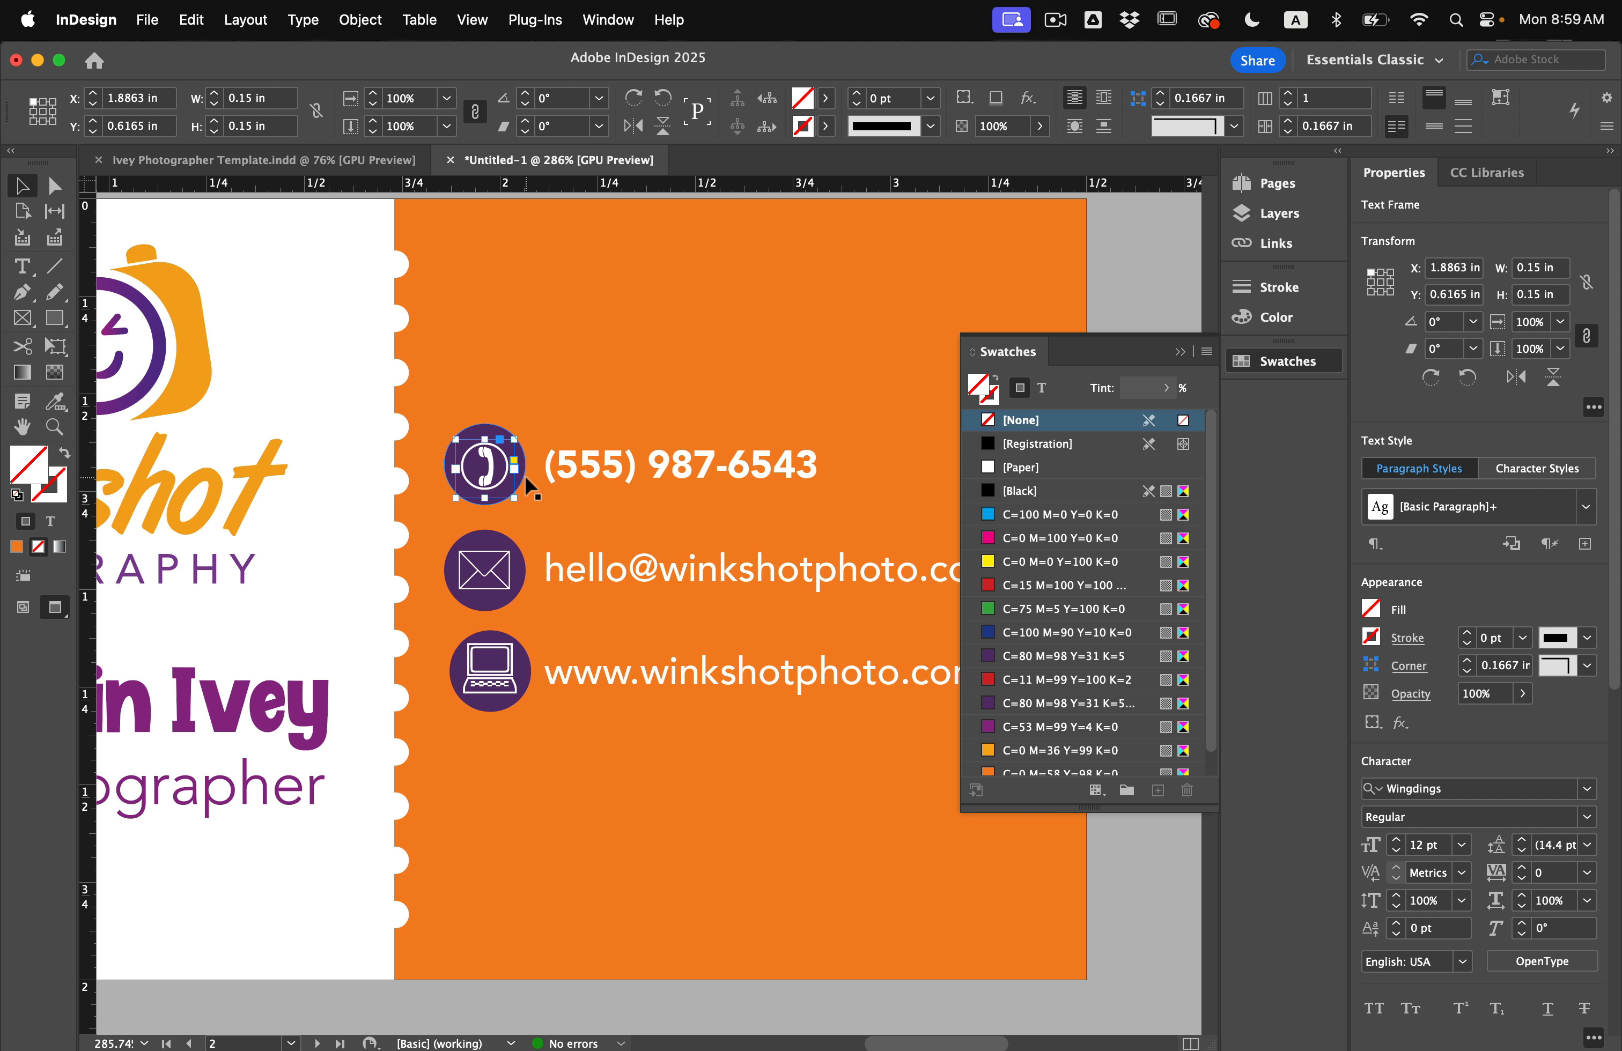
left_click(521, 472)
left_click(506, 588, "shift")
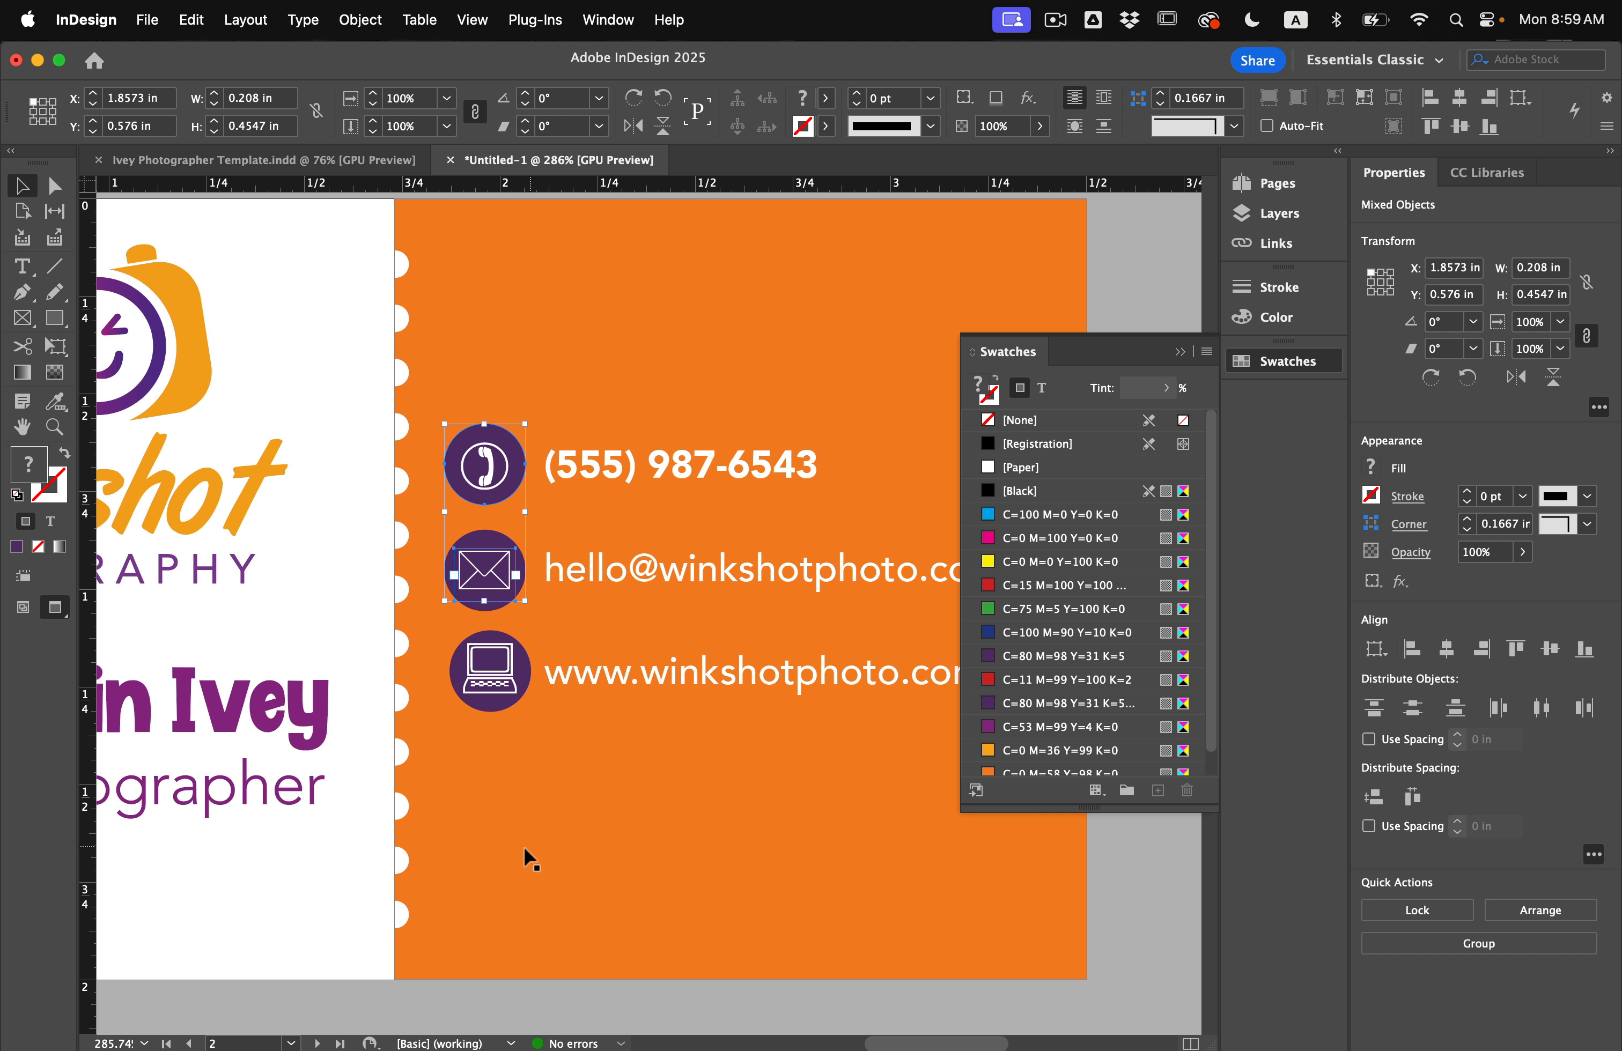
left_click(500, 689)
left_click(499, 581, "shift")
left_click(498, 438, "shift")
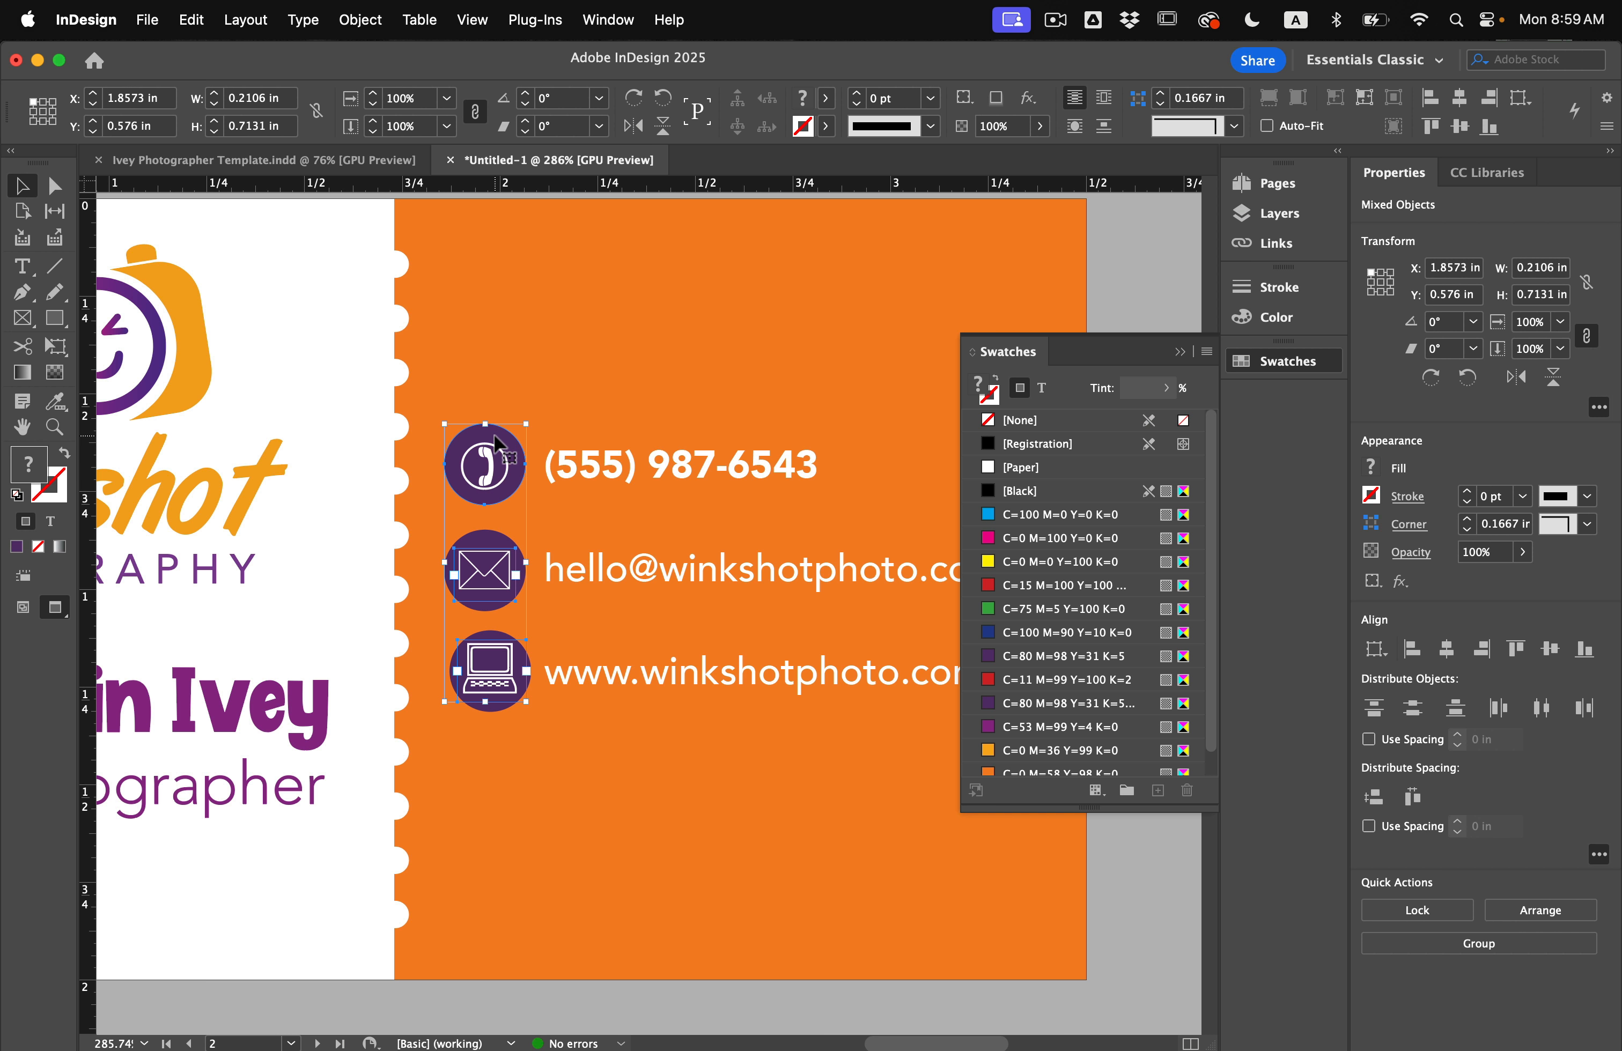
left_click(492, 451, "shift")
left_click(496, 464, "shift")
left_click(1024, 422)
left_click(1040, 388)
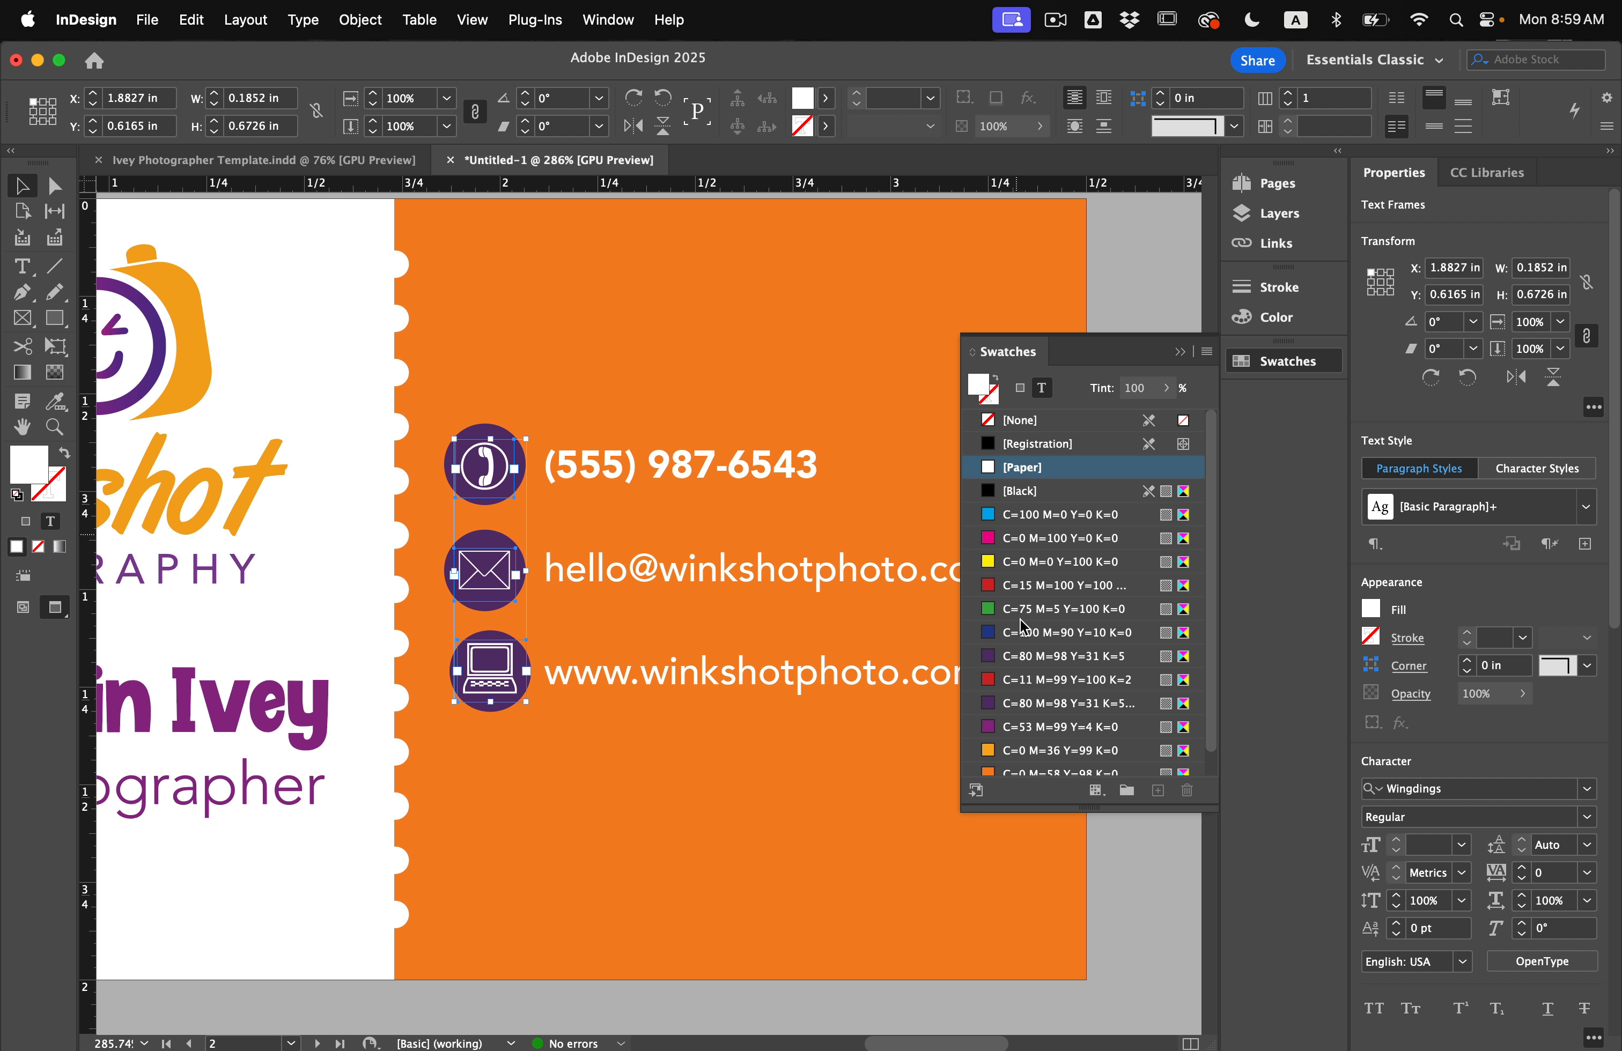
left_click(1021, 751)
Enlarge the perforation dots by raising the divider's stroke weight to 7 pt.
key("super+0")
left_click(885, 793)
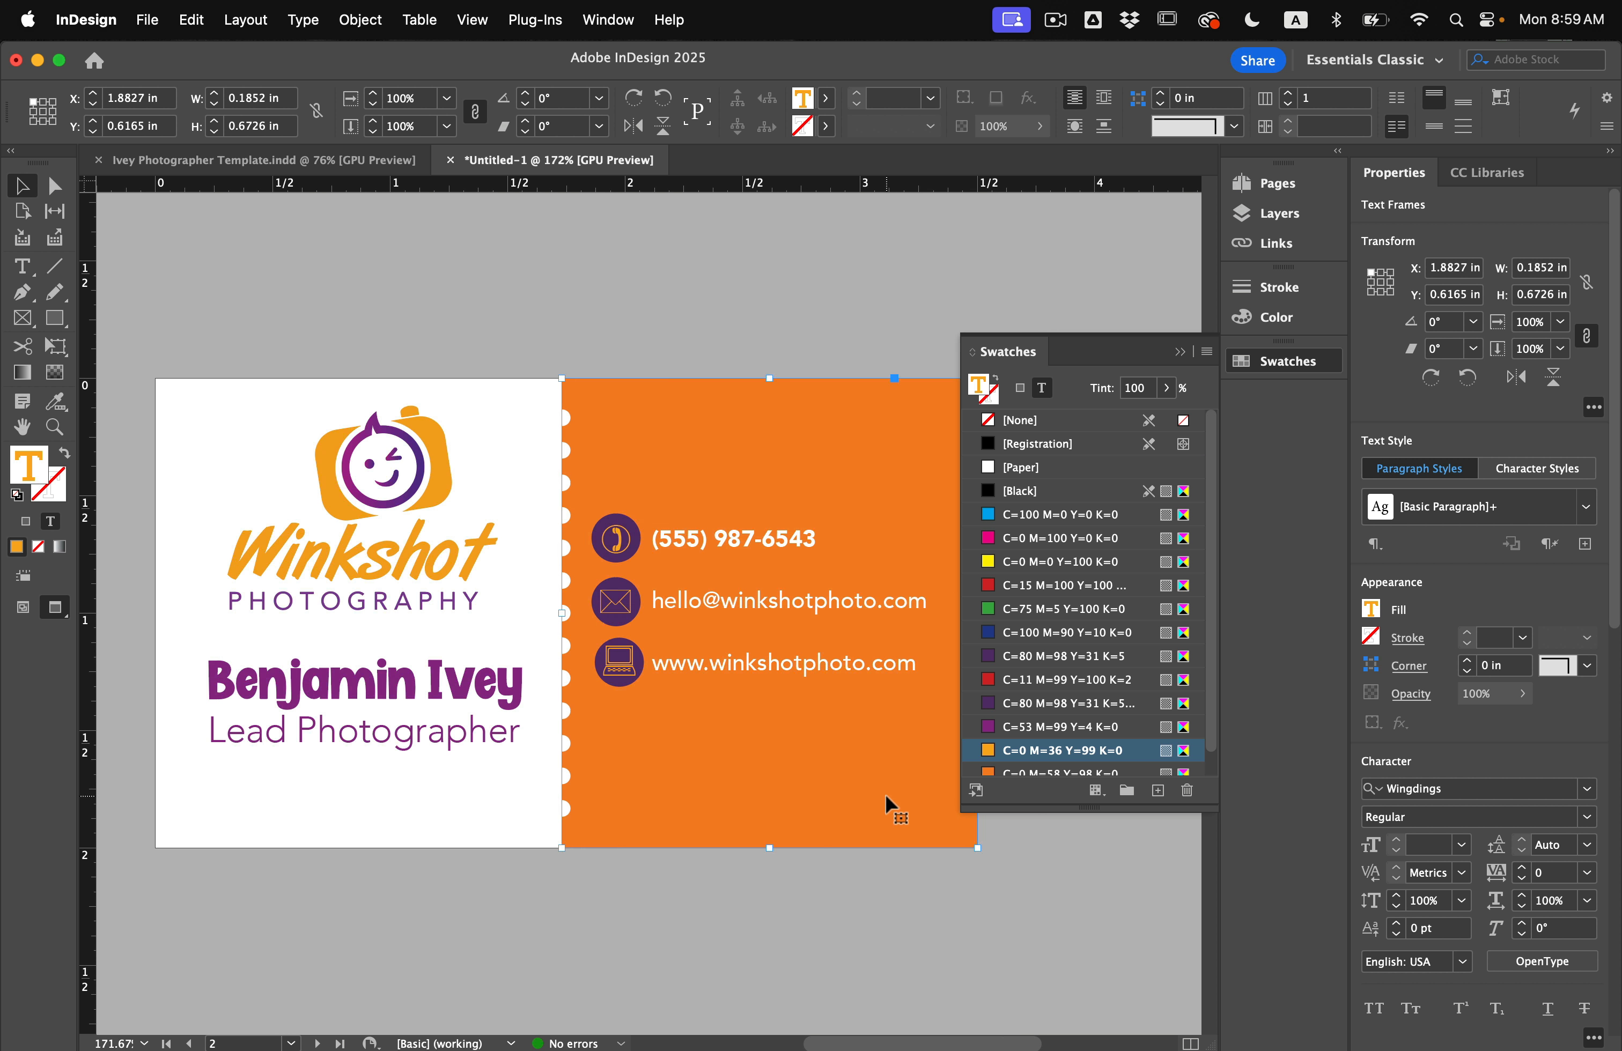
left_click(843, 903)
scroll(843, 903, "down", 4)
scroll(843, 902, "down", 3)
scroll(843, 903, "right", 2)
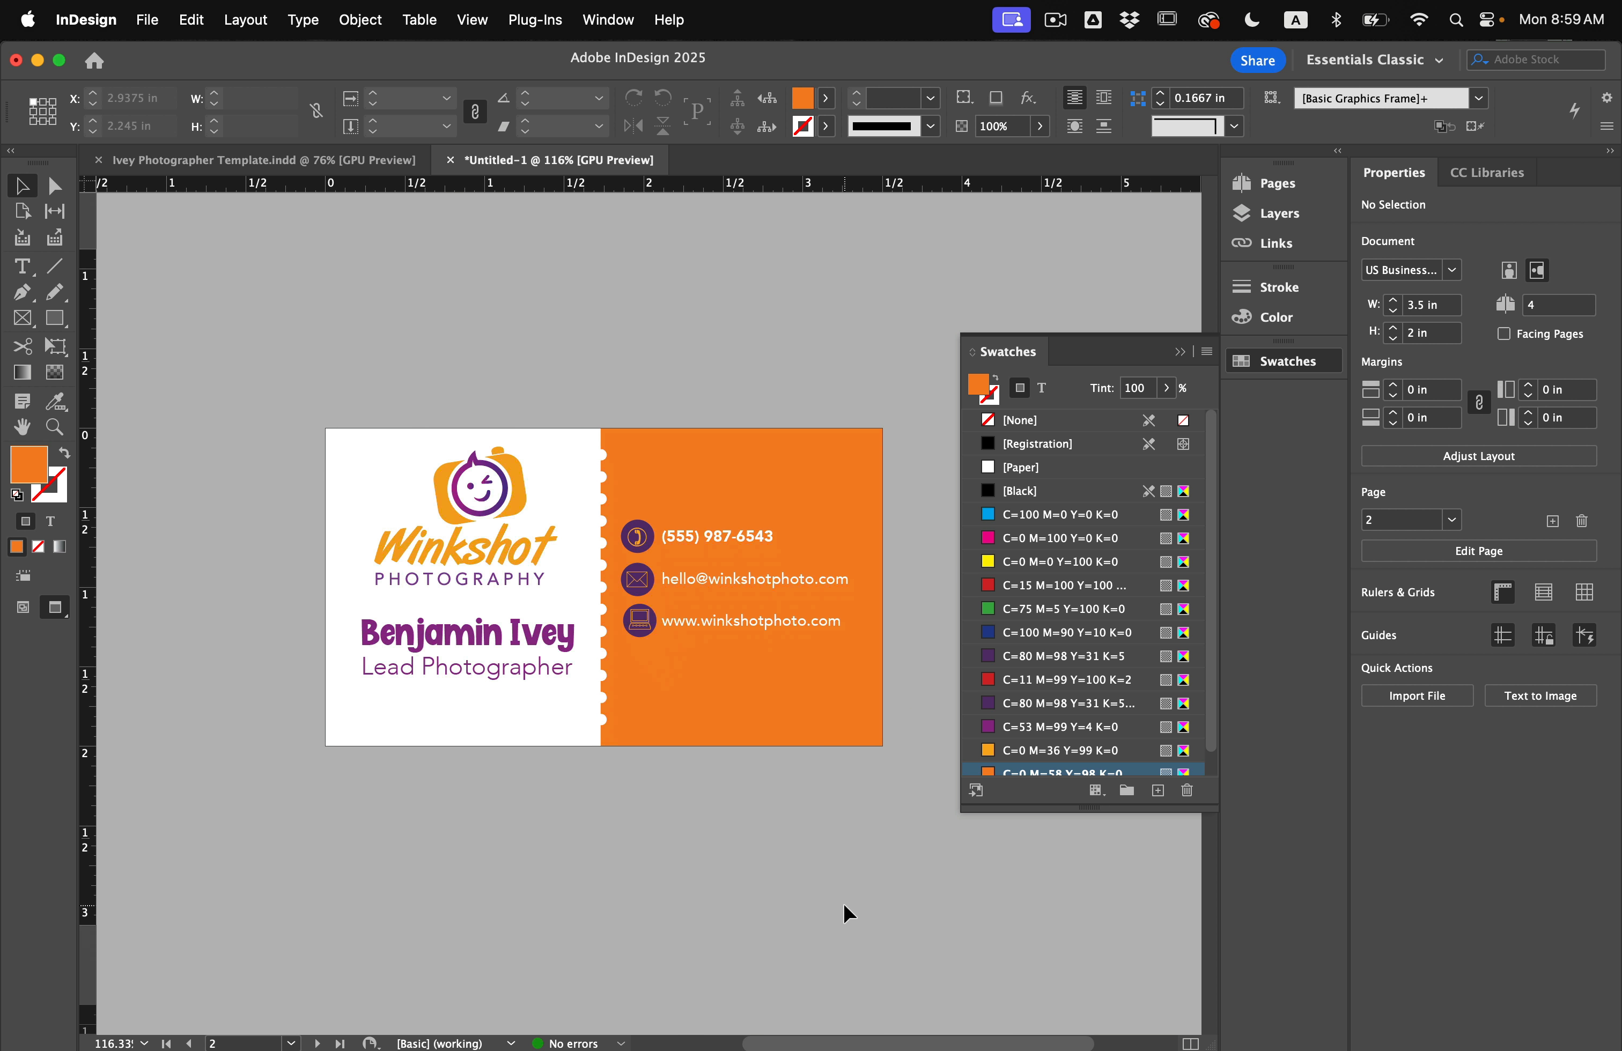
left_click(598, 654)
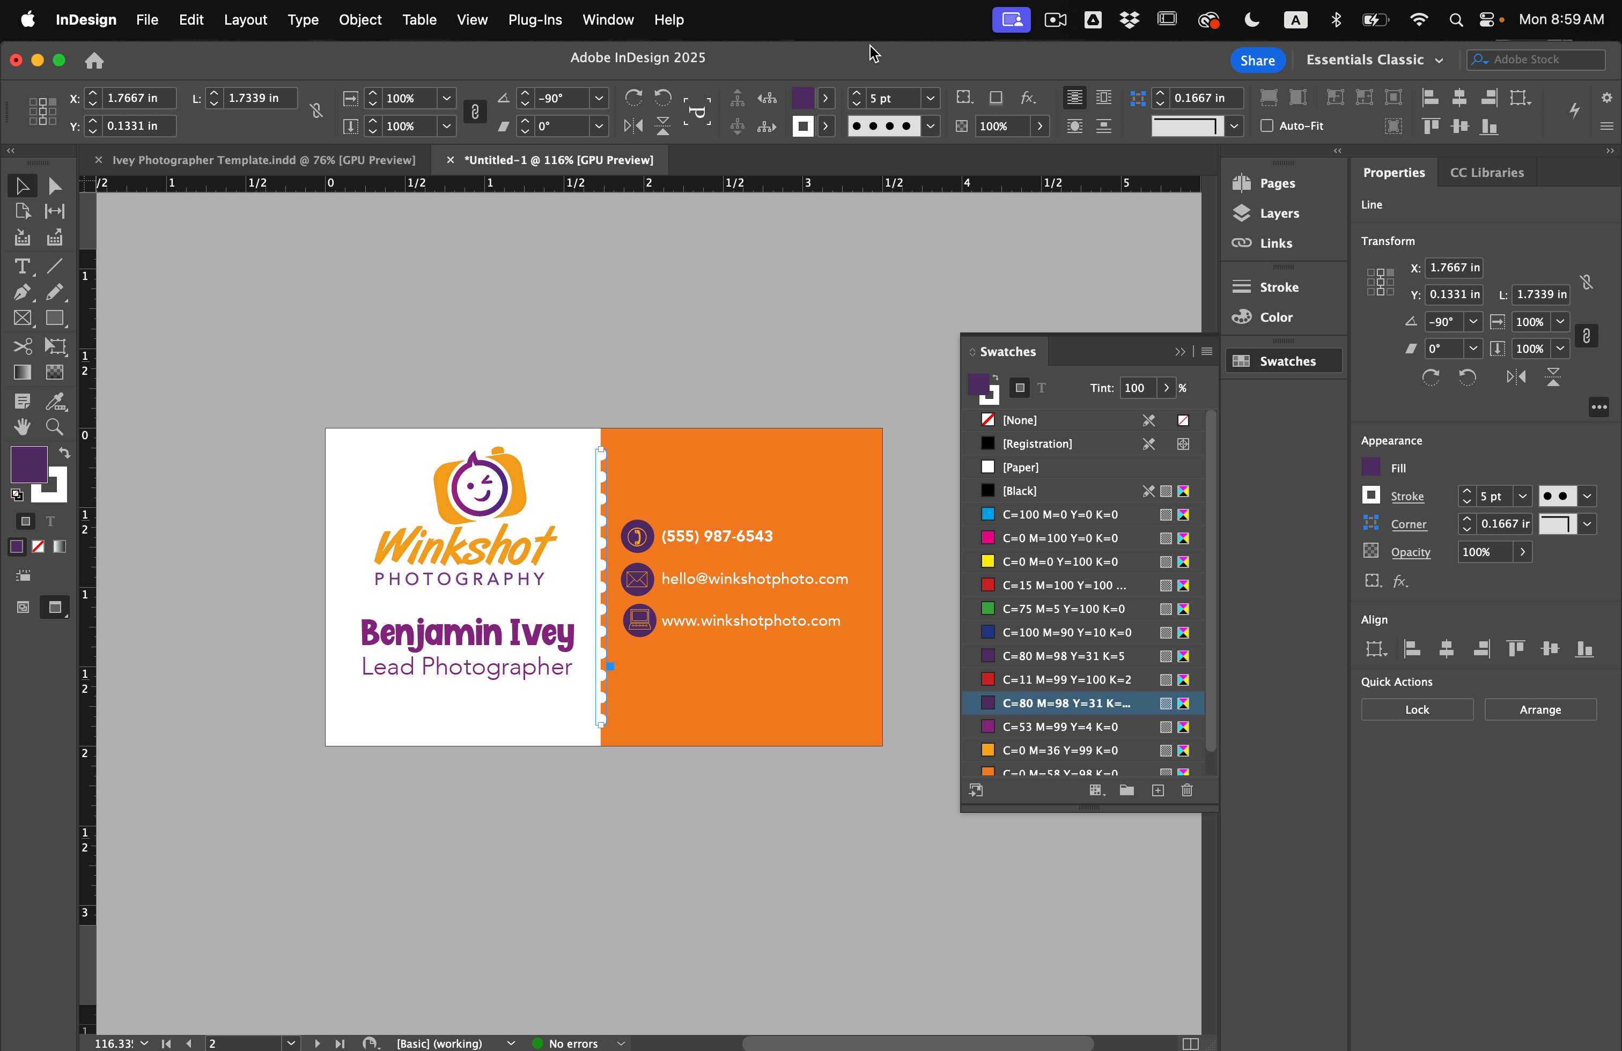
left_click(859, 92)
left_click(859, 93)
left_click(834, 248)
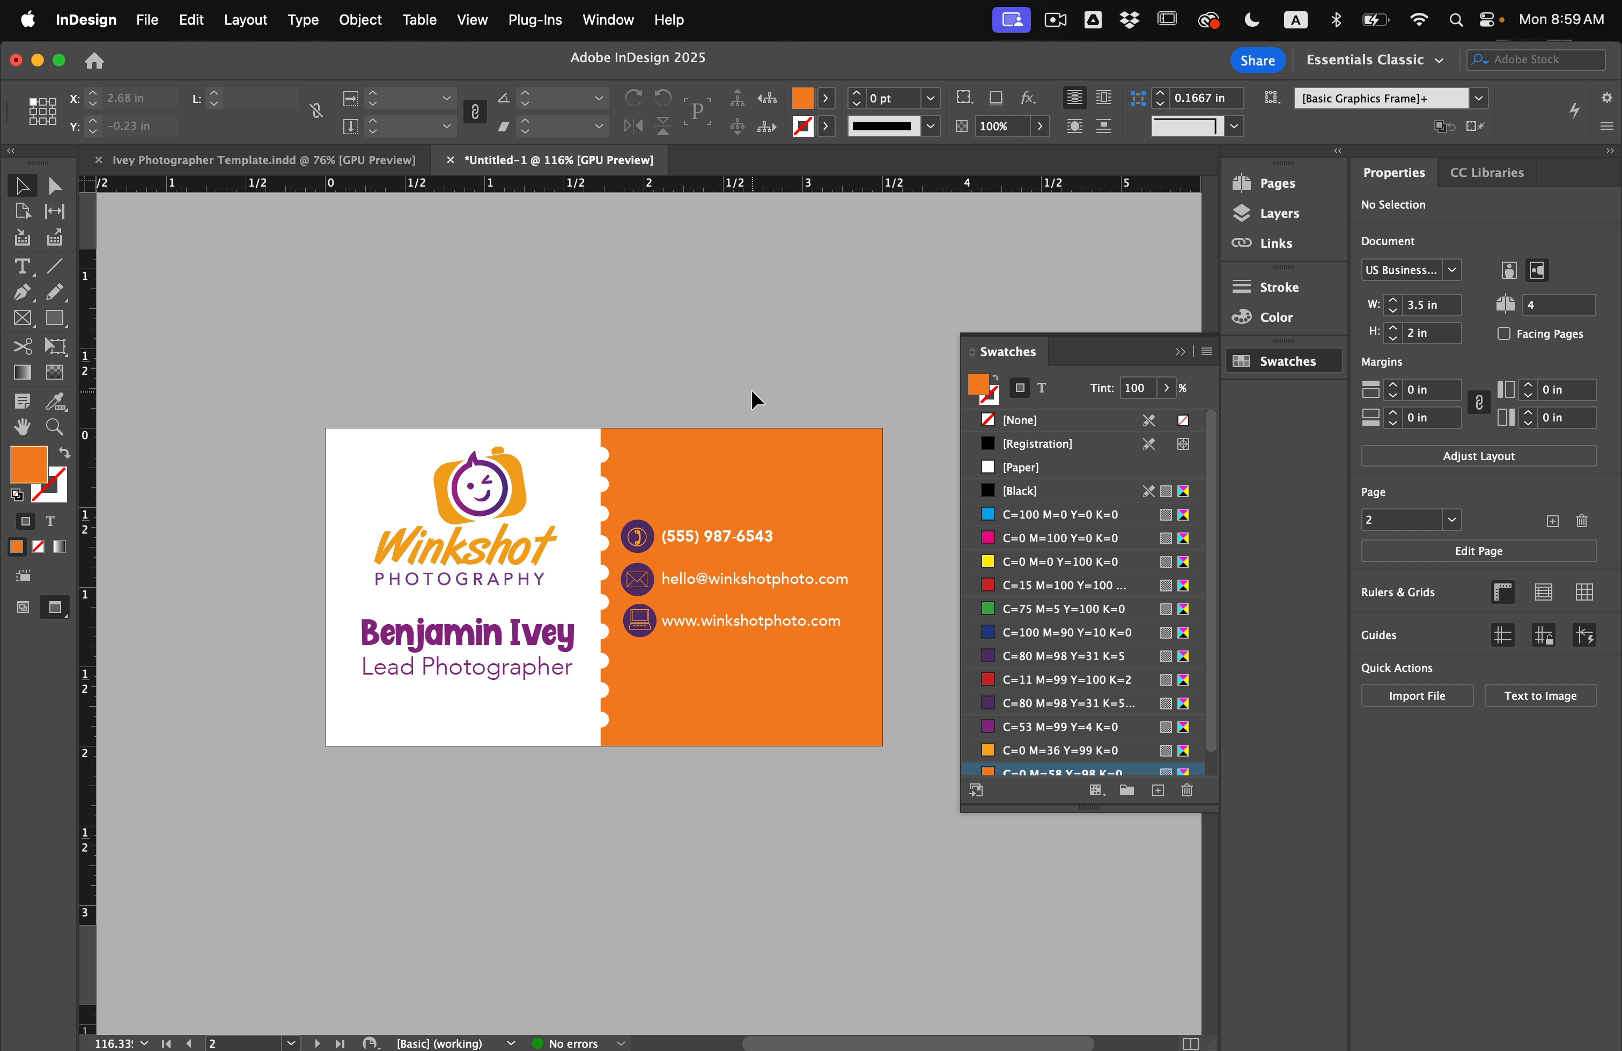
Leave Preview, select and copy the page 2 card objects, then scroll to blank page 4.
key("w")
left_click_drag(275, 294, 923, 699)
scroll(922, 697, "down", 20)
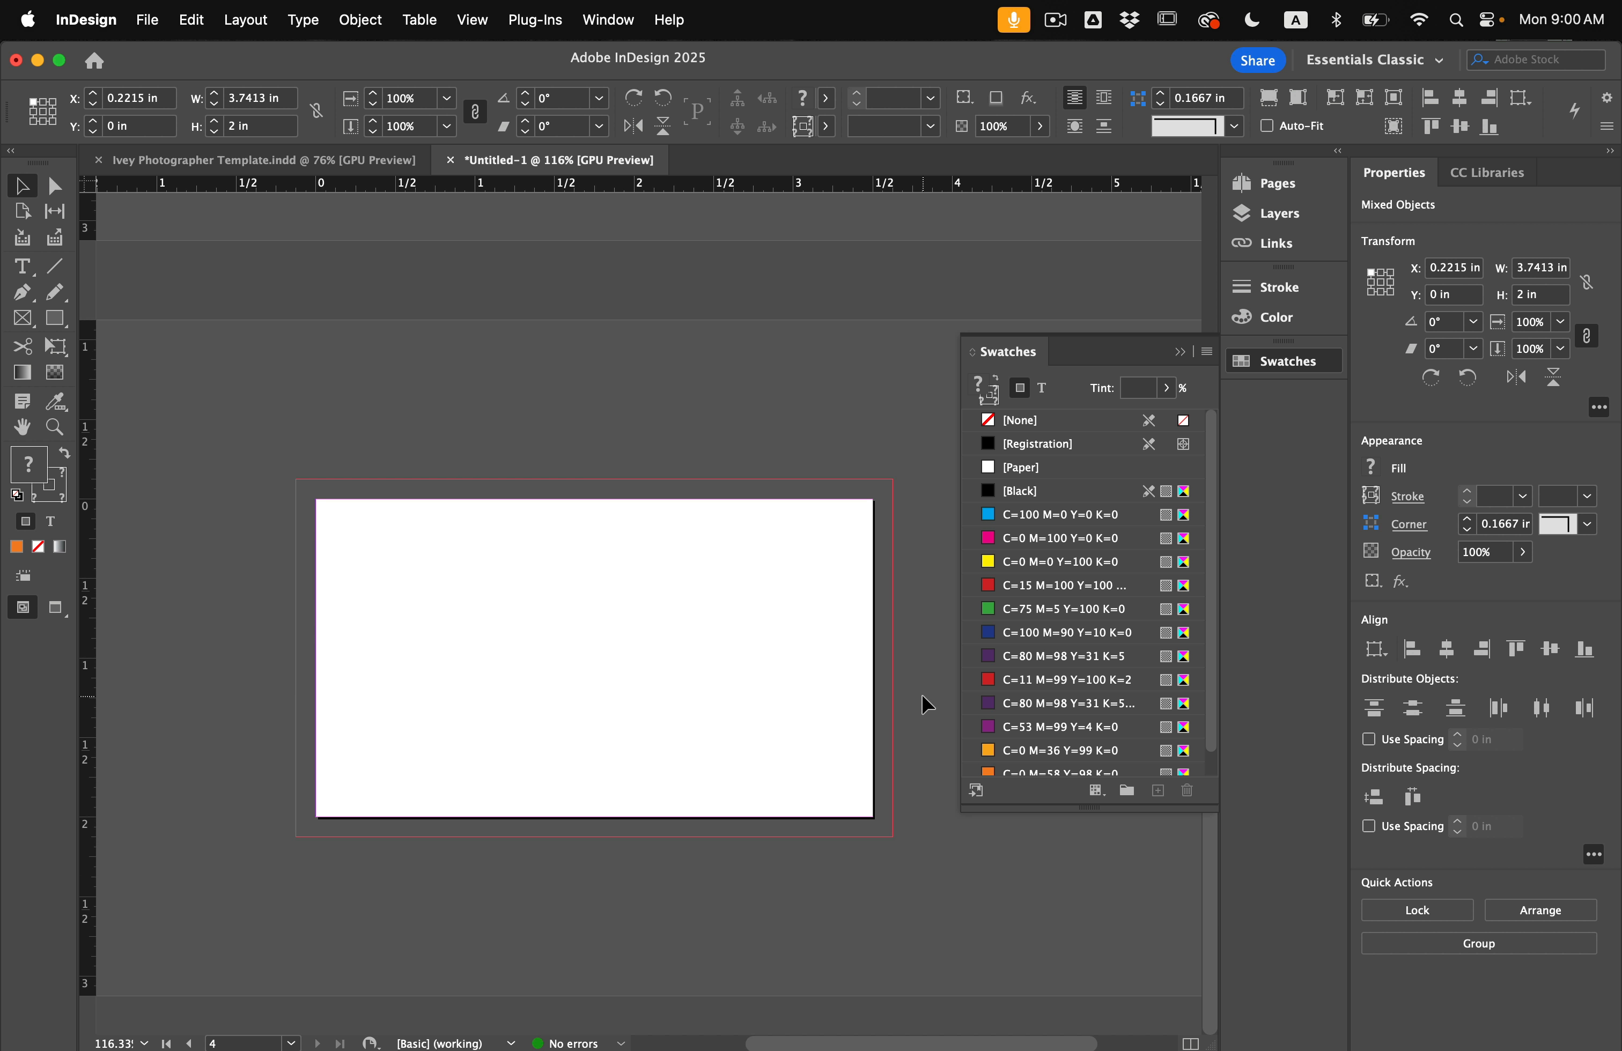
scroll(922, 697, "up", 2)
scroll(922, 697, "down", 2)
Paste the card objects onto page 4, park them on the pasteboard, and move the name text onto the card.
left_click(823, 699)
key("super+v")
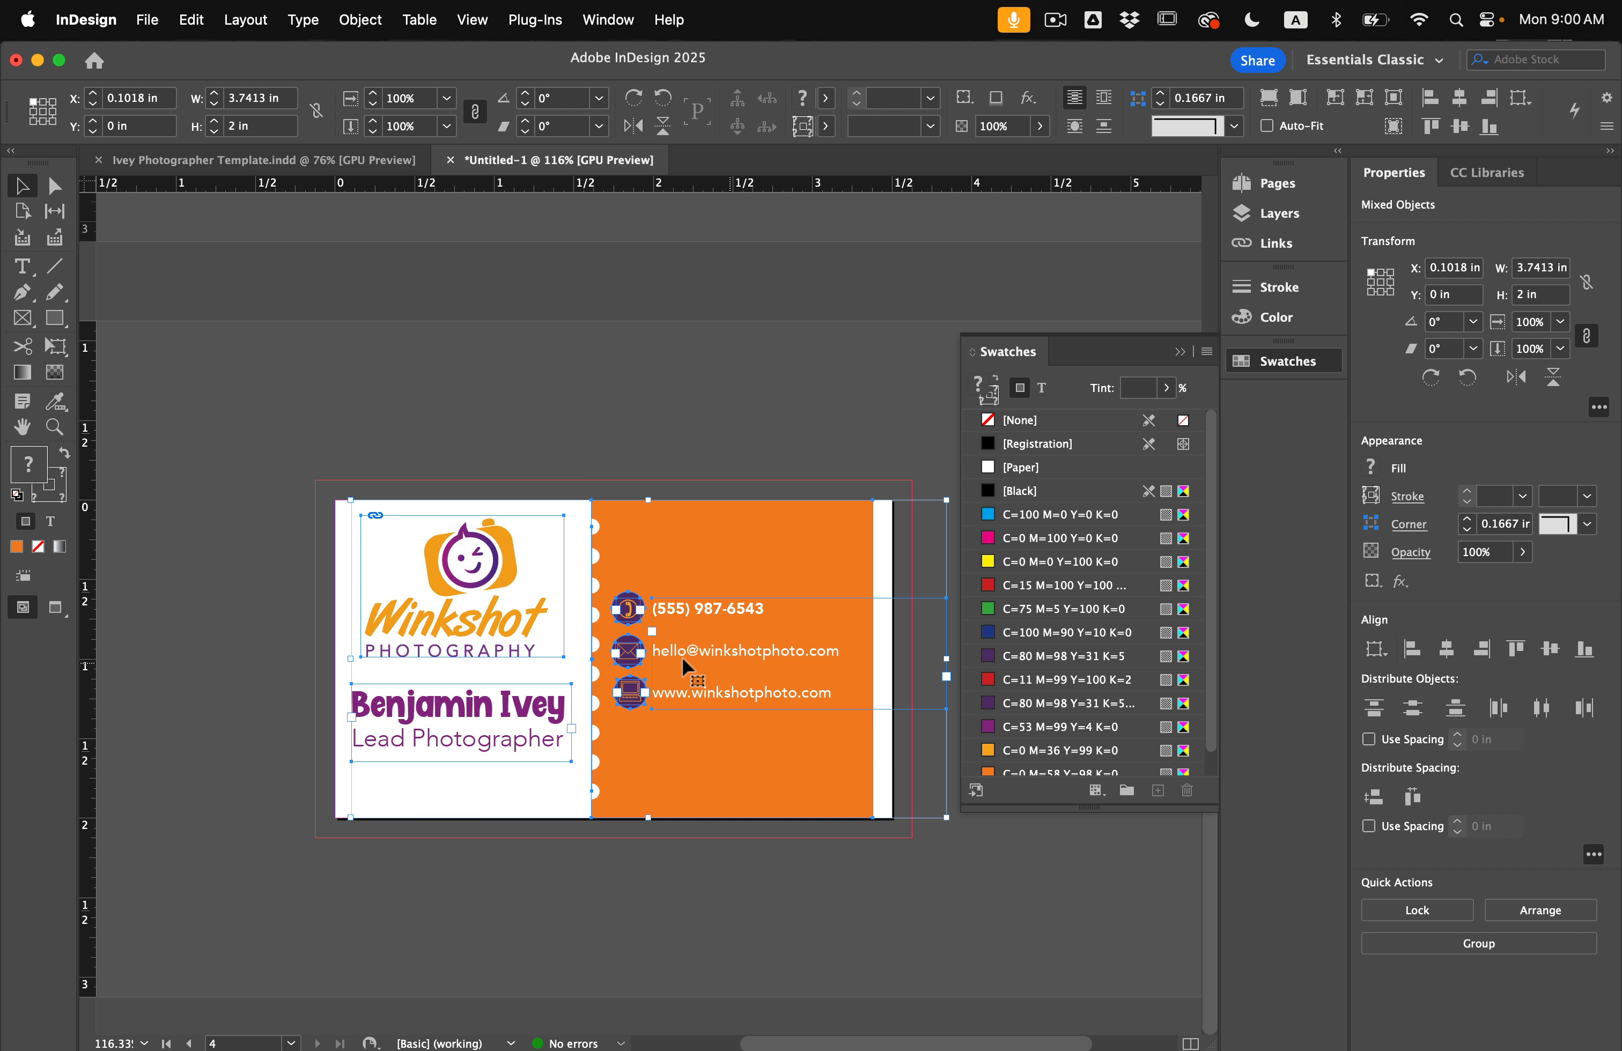
left_click_drag(682, 657, 193, 577)
left_click(456, 661)
scroll(831, 748, "left", 5)
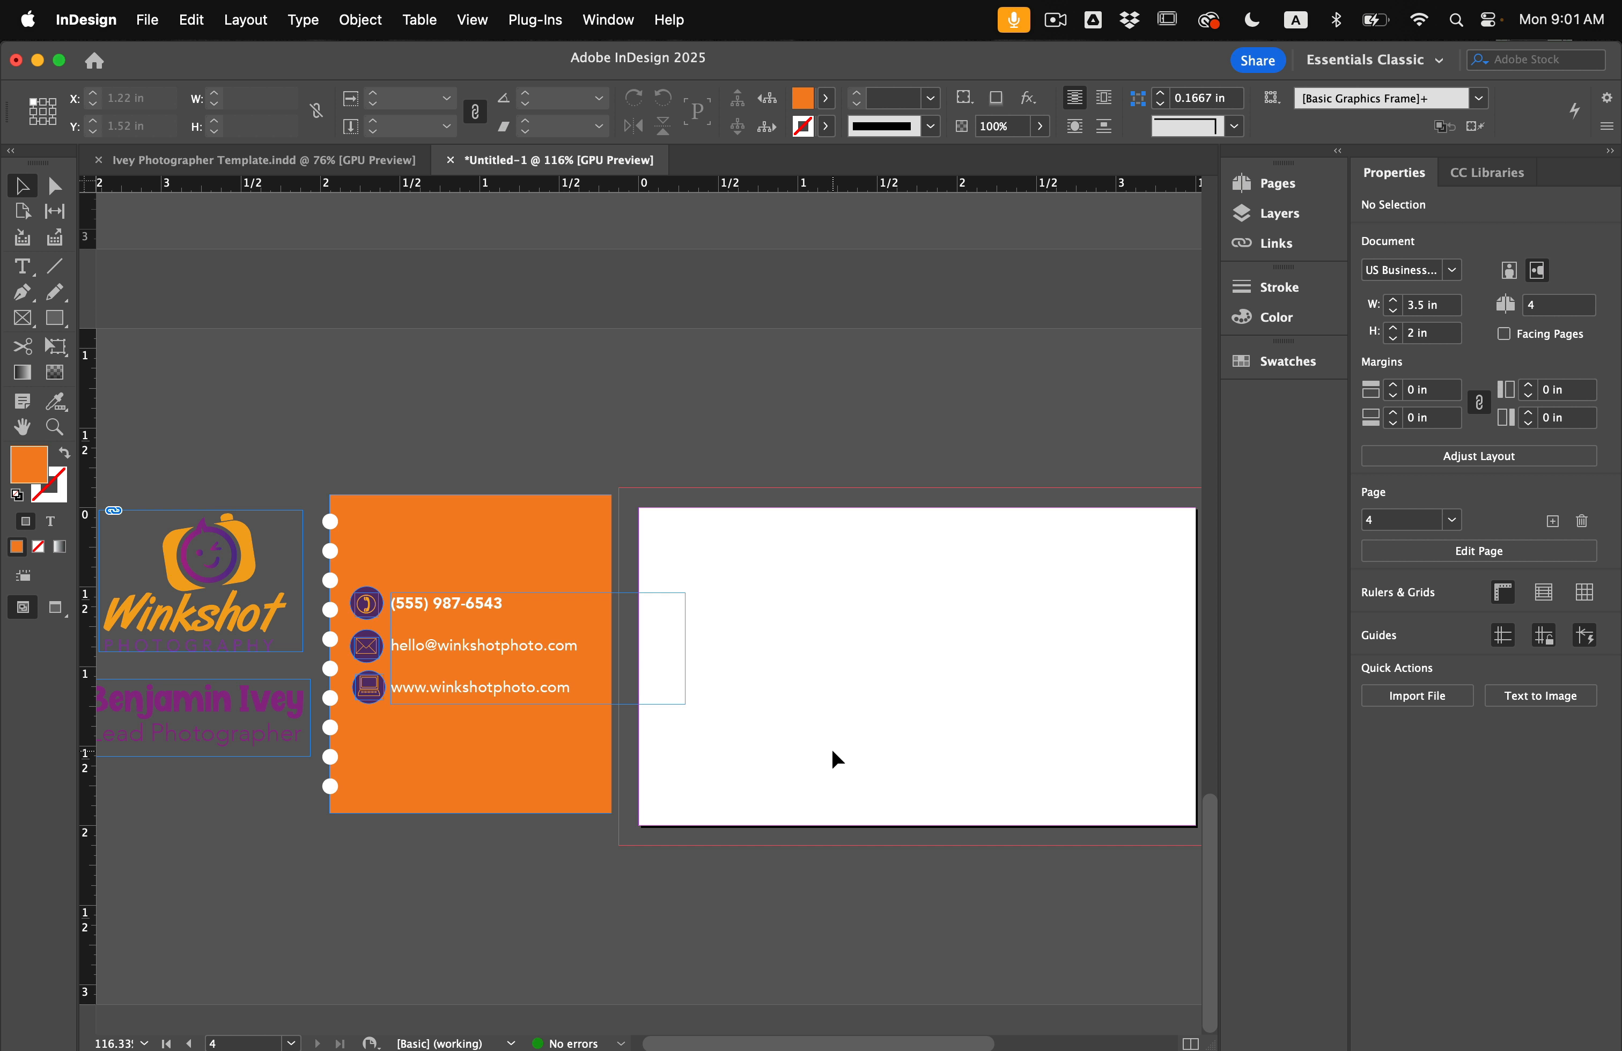
scroll(831, 748, "up", 2)
left_click_drag(129, 679, 804, 749)
left_click(775, 637)
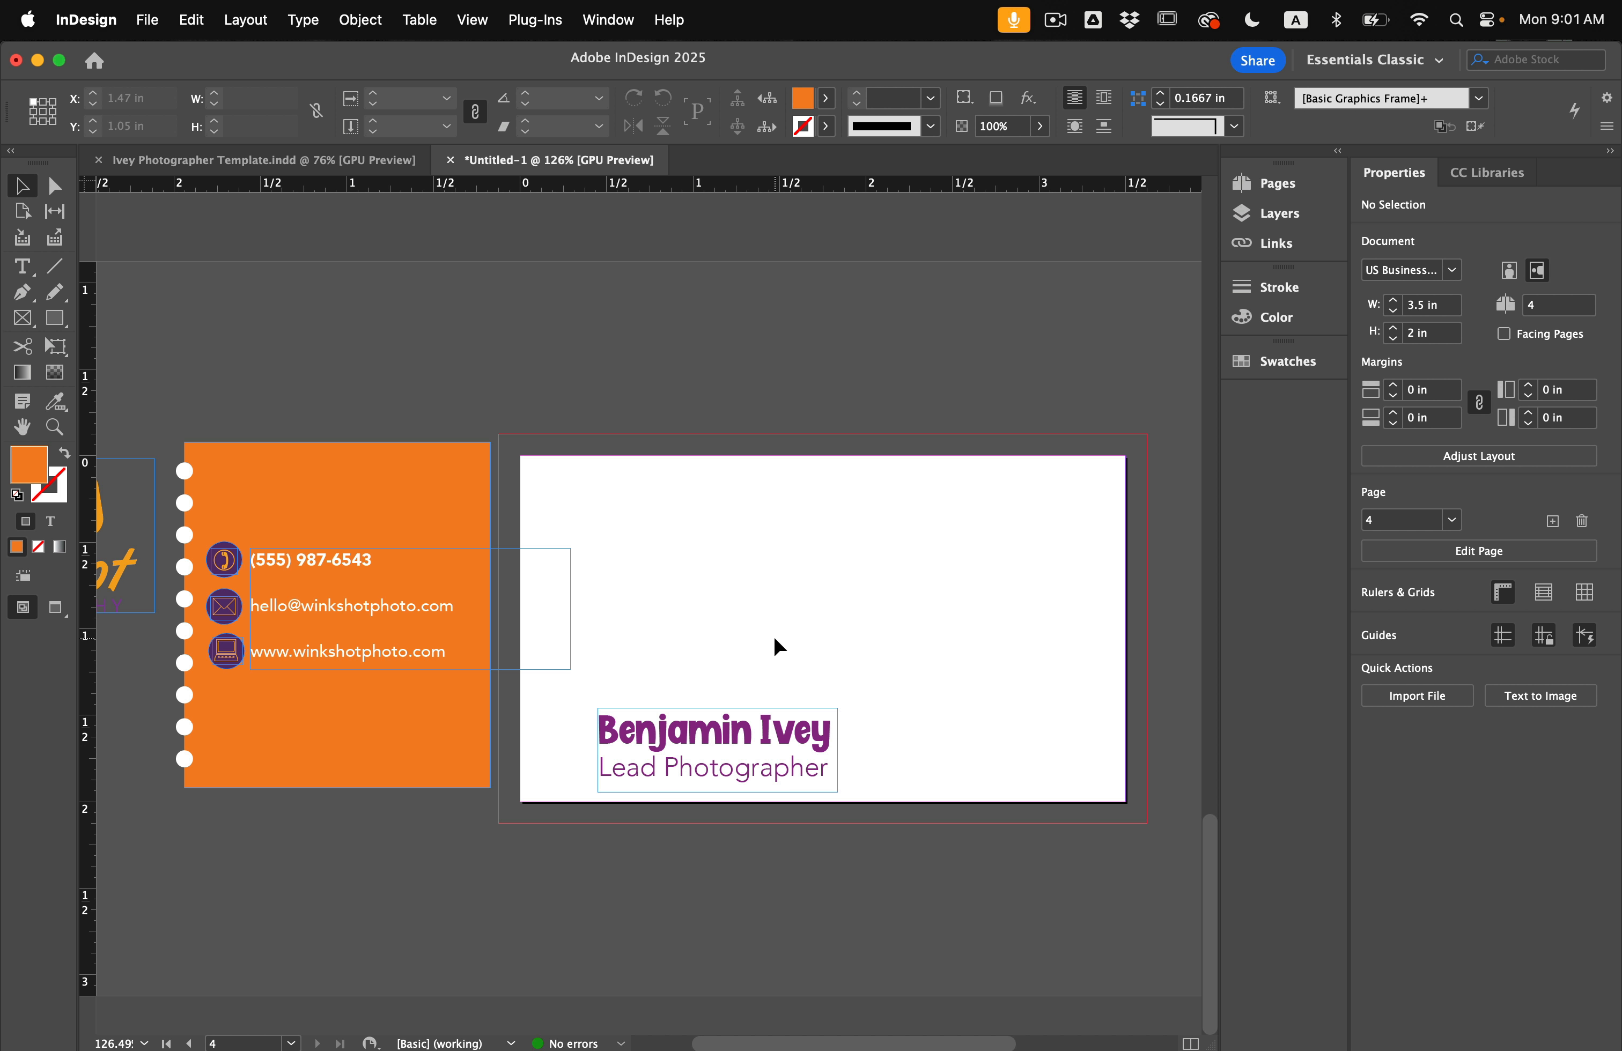
Draw an orange peaked band across the card's bottom bleed with the Pen tool, behind the name.
left_click(22, 267)
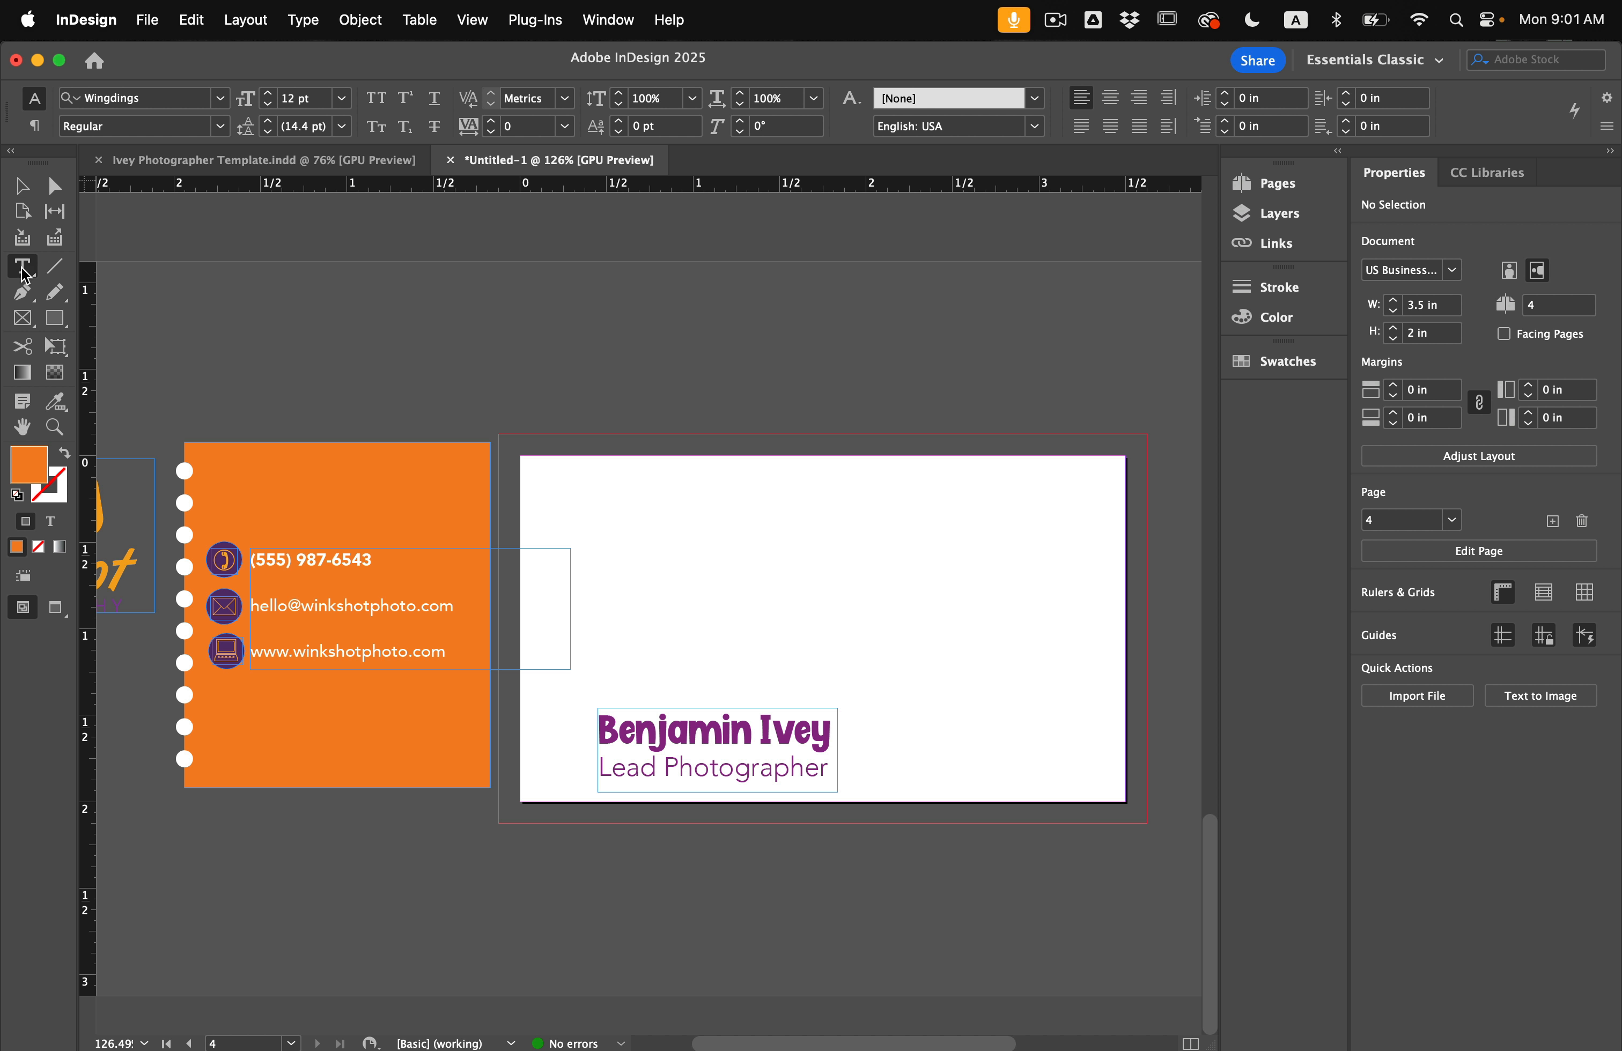
left_click(22, 294)
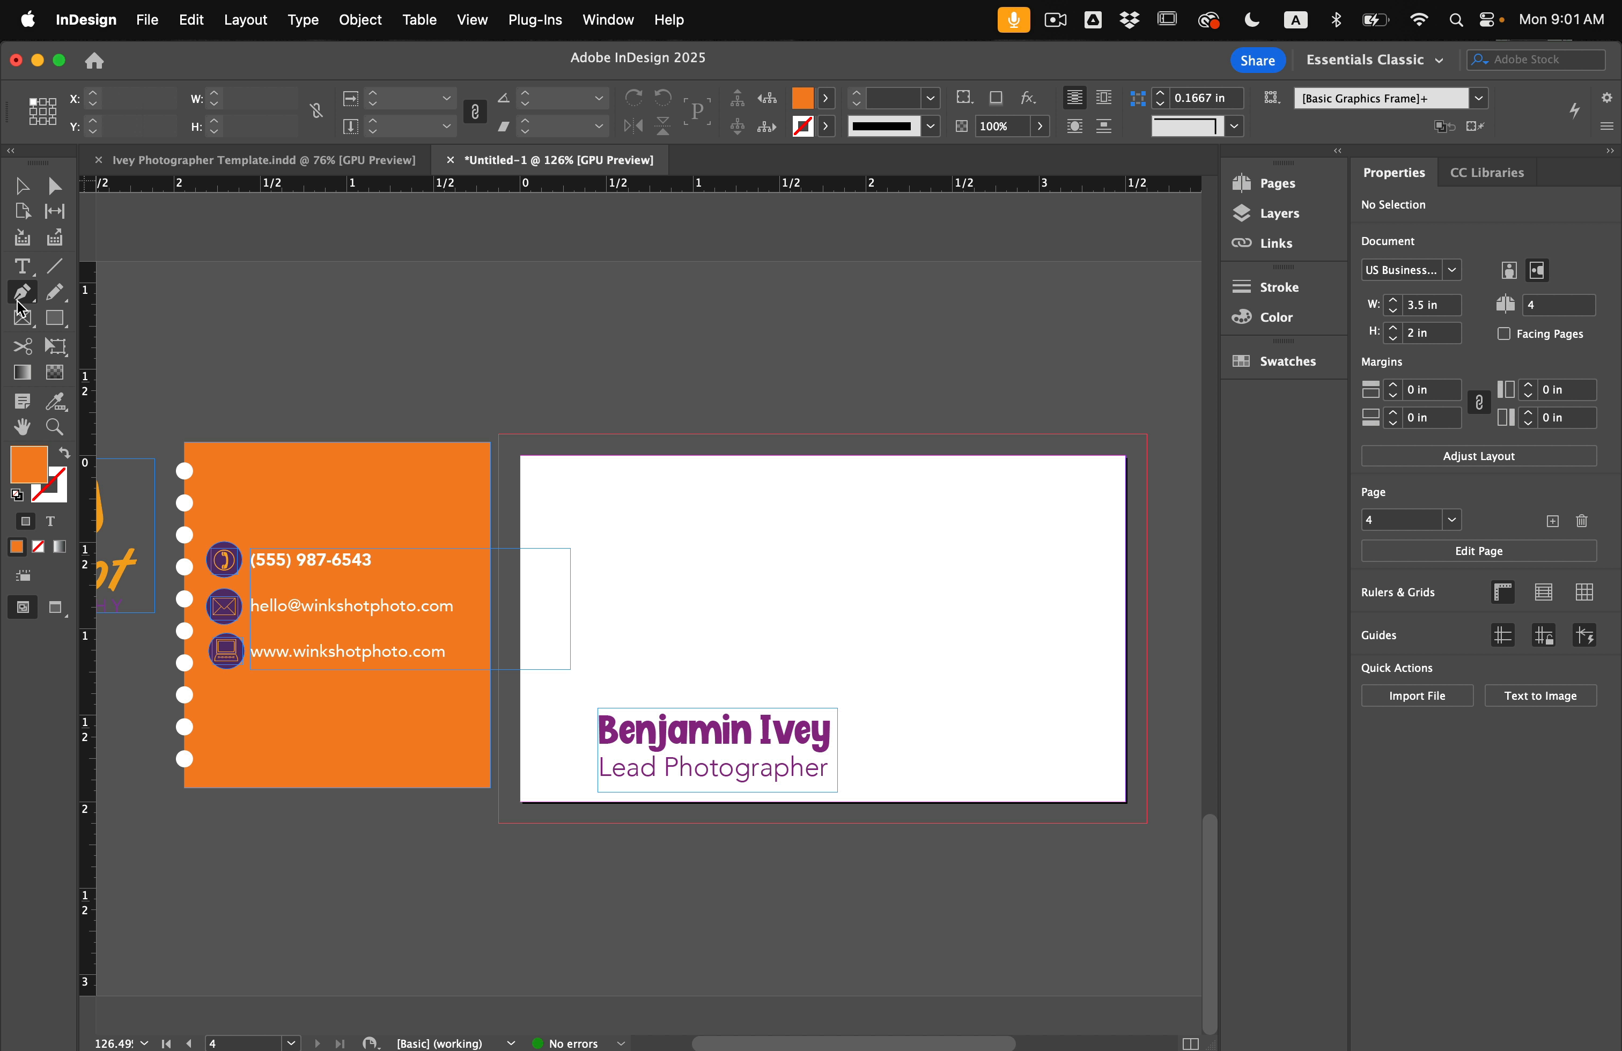
left_click(497, 683)
left_click(499, 824)
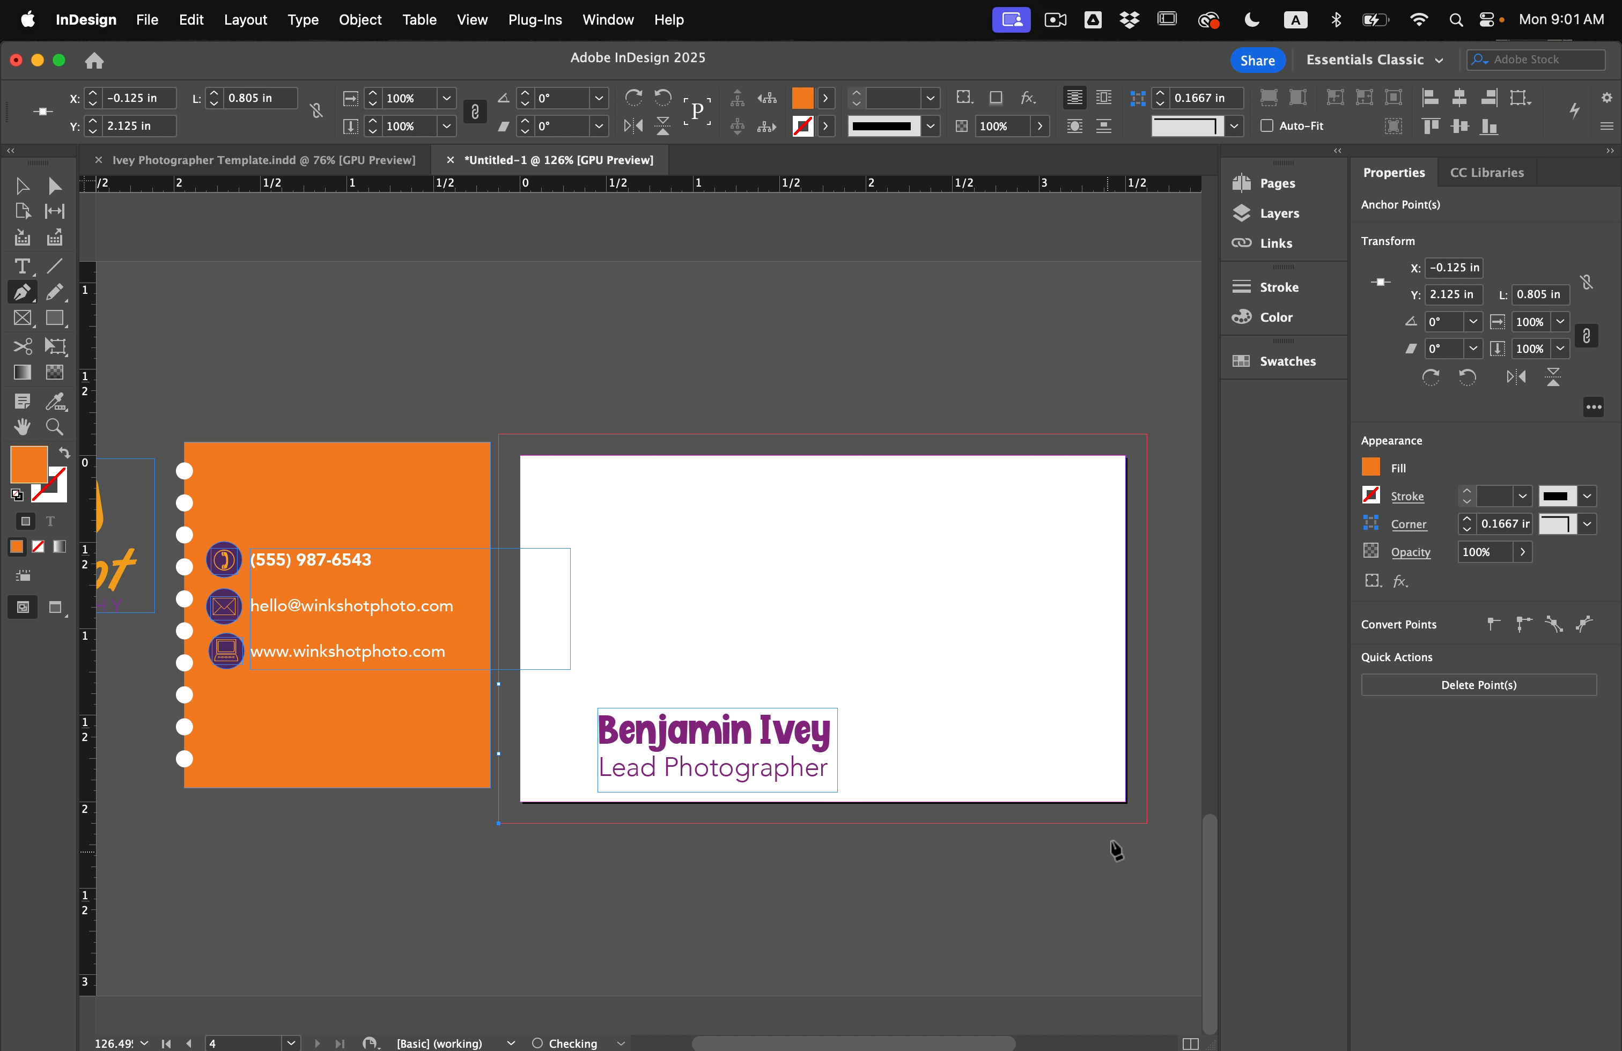
left_click(1146, 824)
left_click(1147, 693)
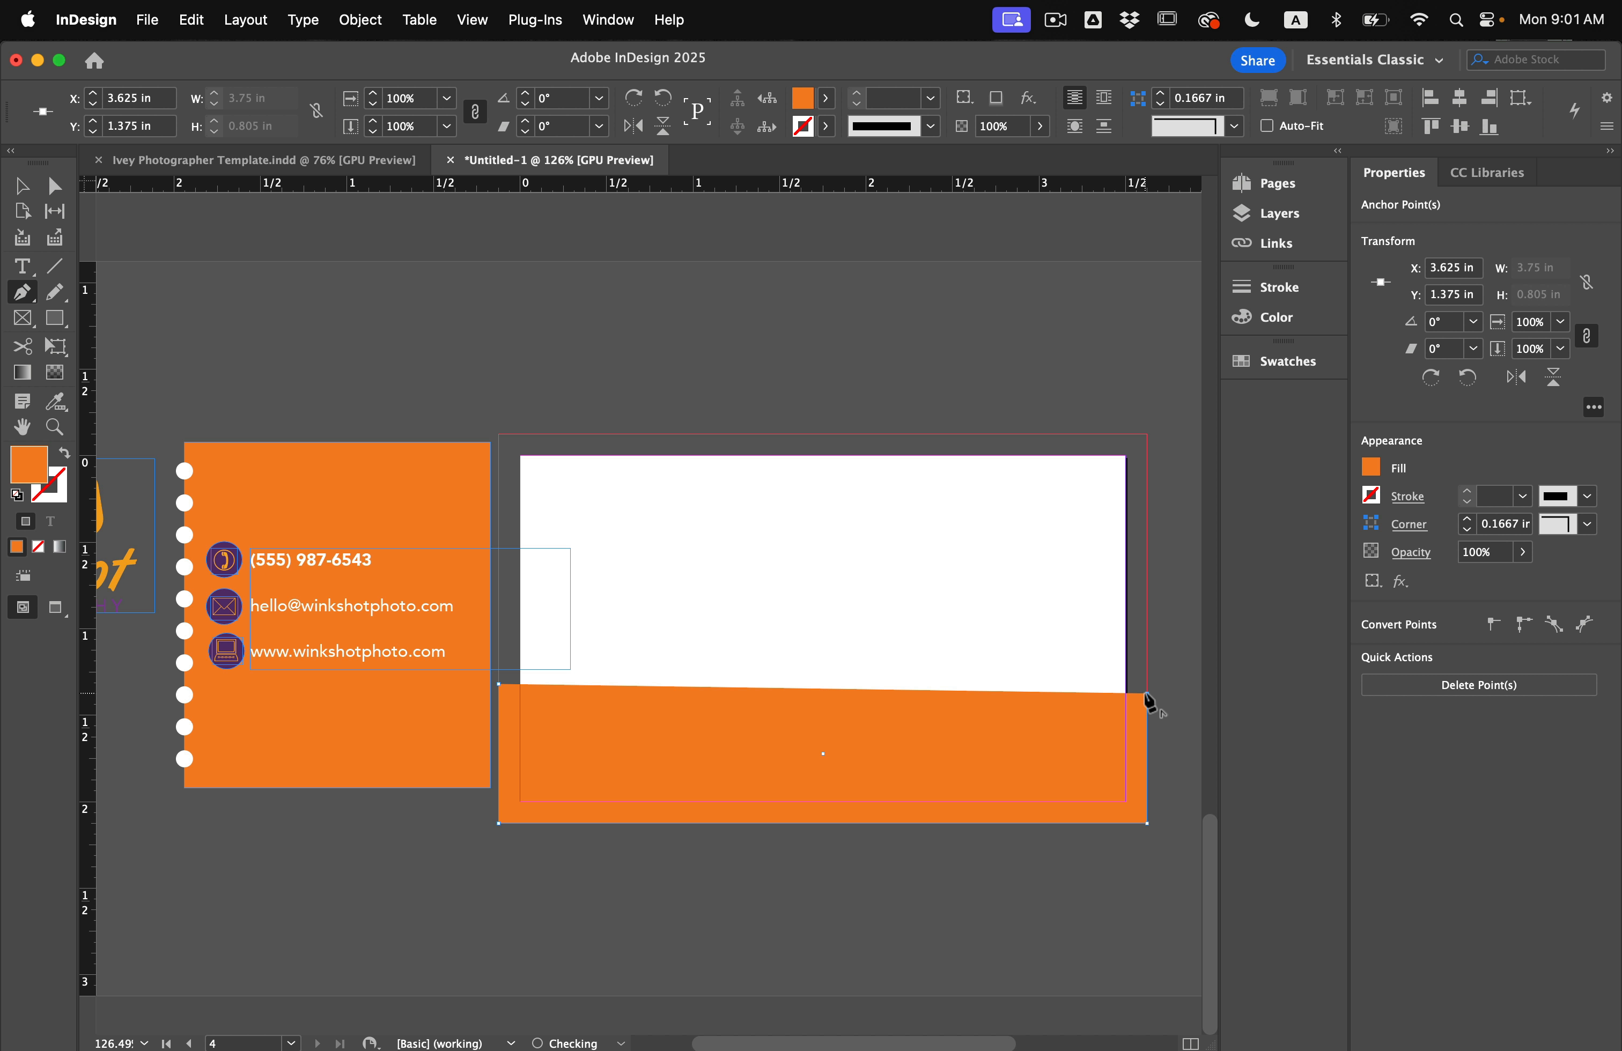
left_click(991, 618)
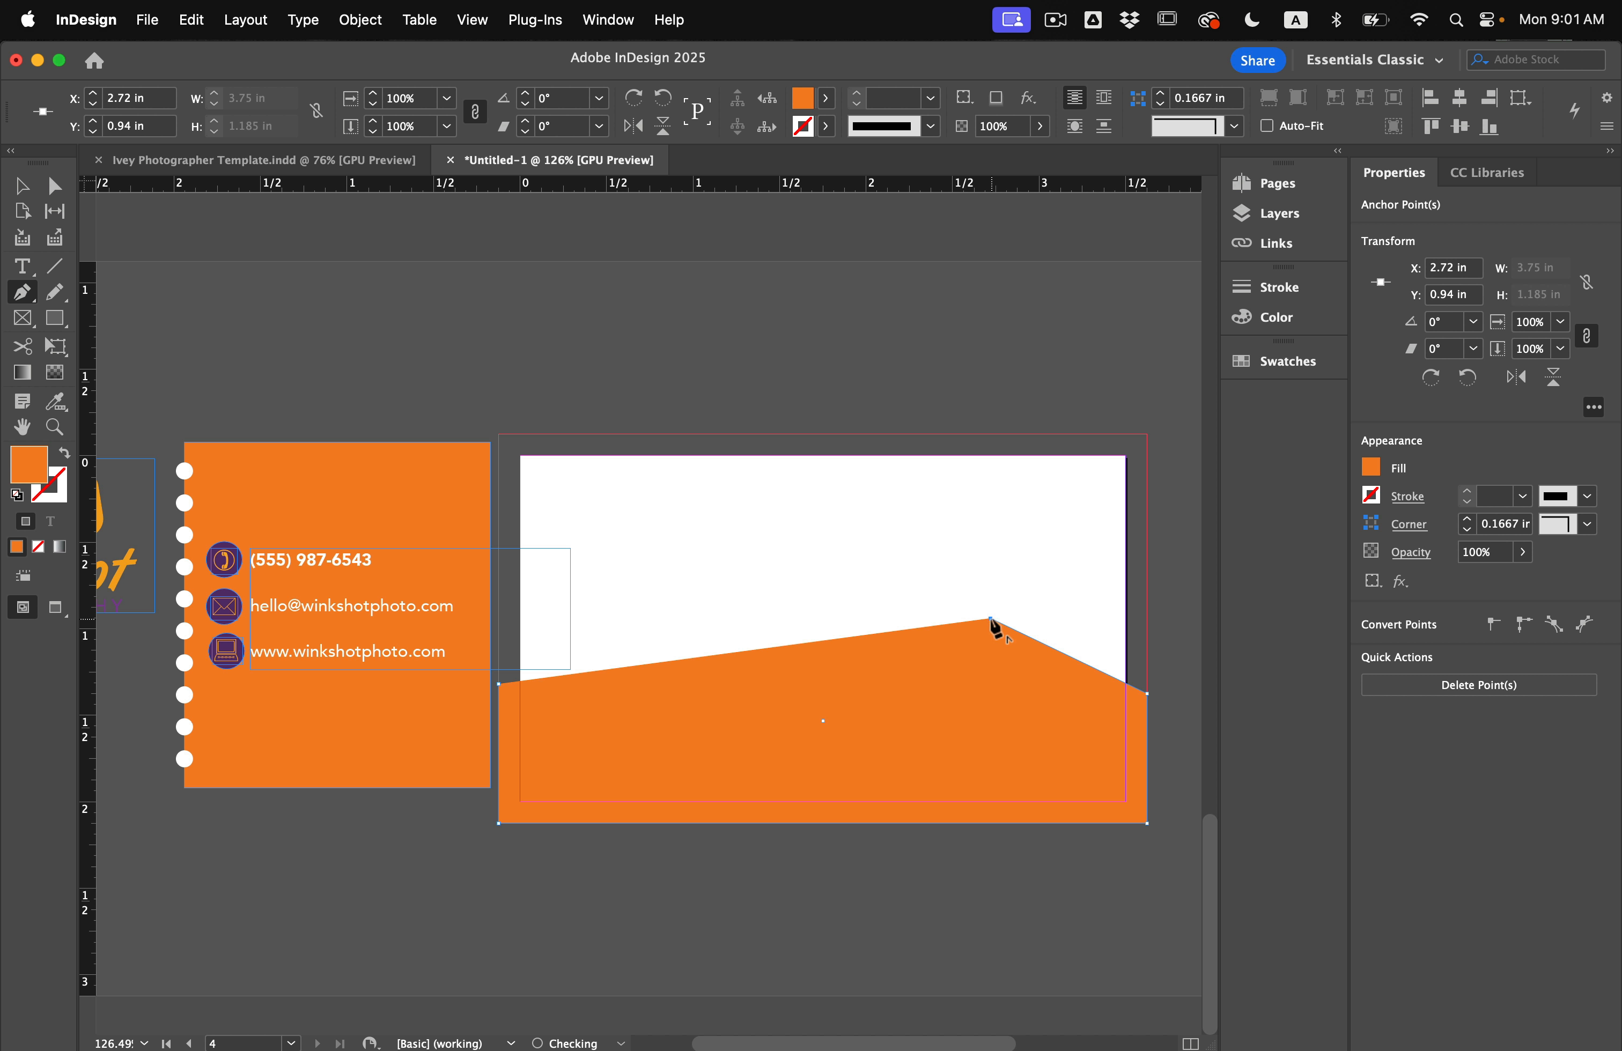
left_click(740, 670)
left_click(588, 641)
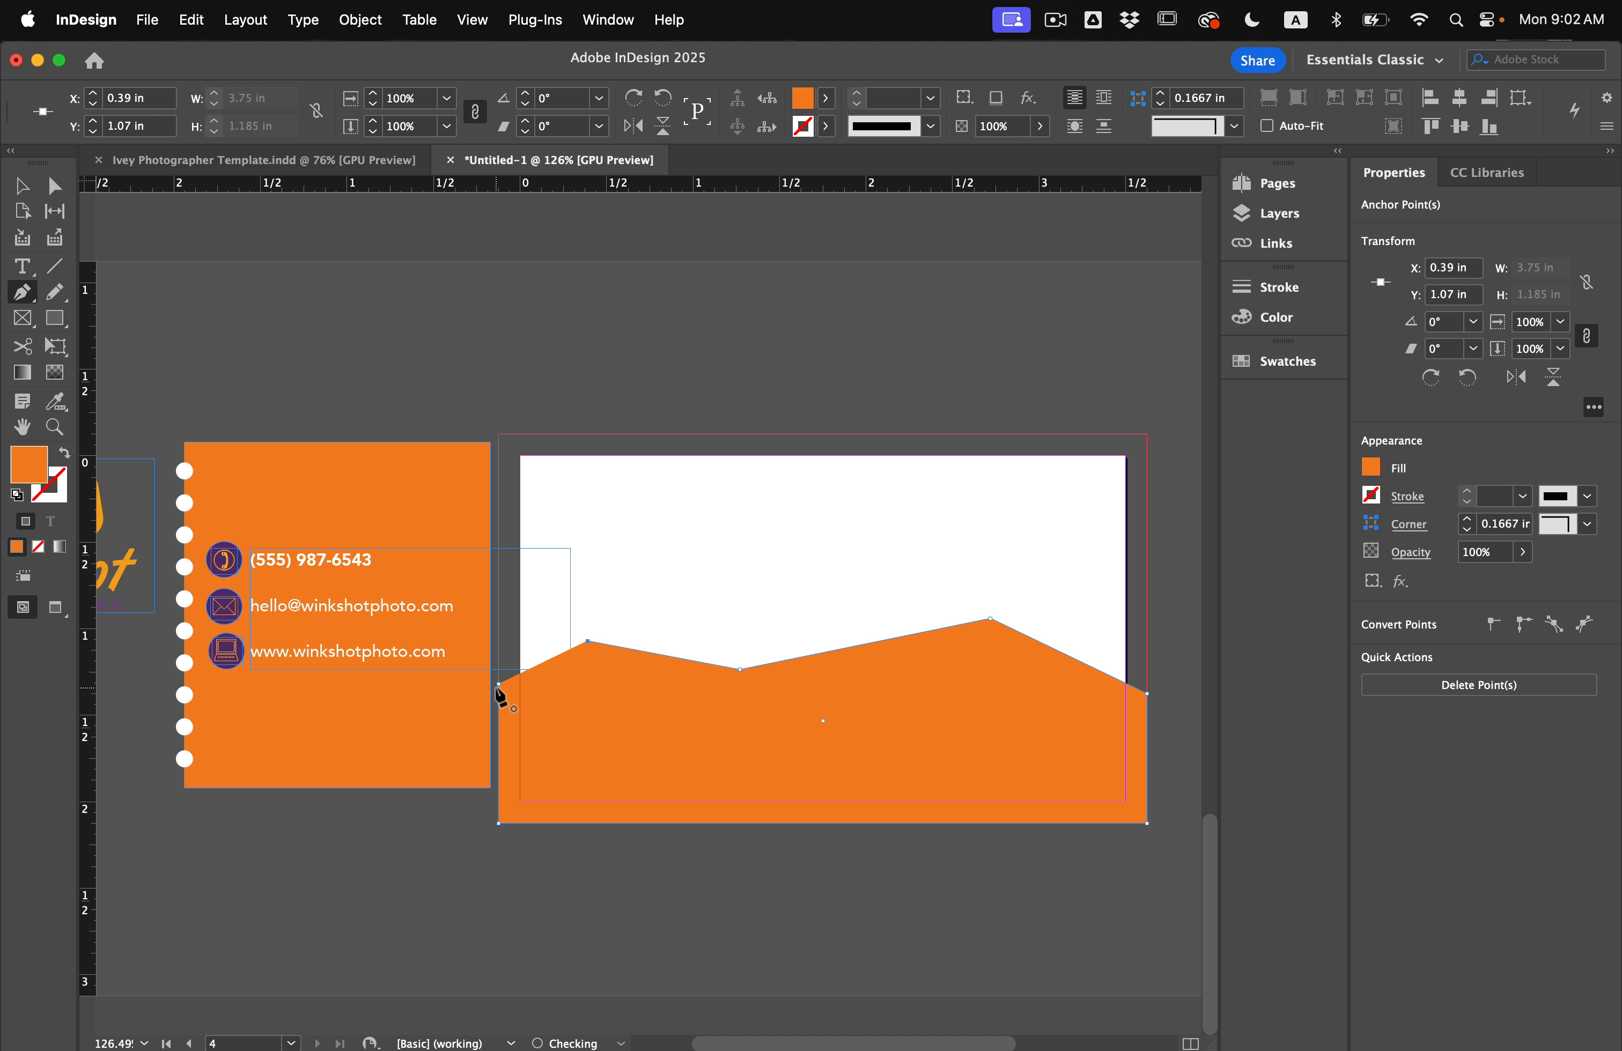
left_click(498, 686)
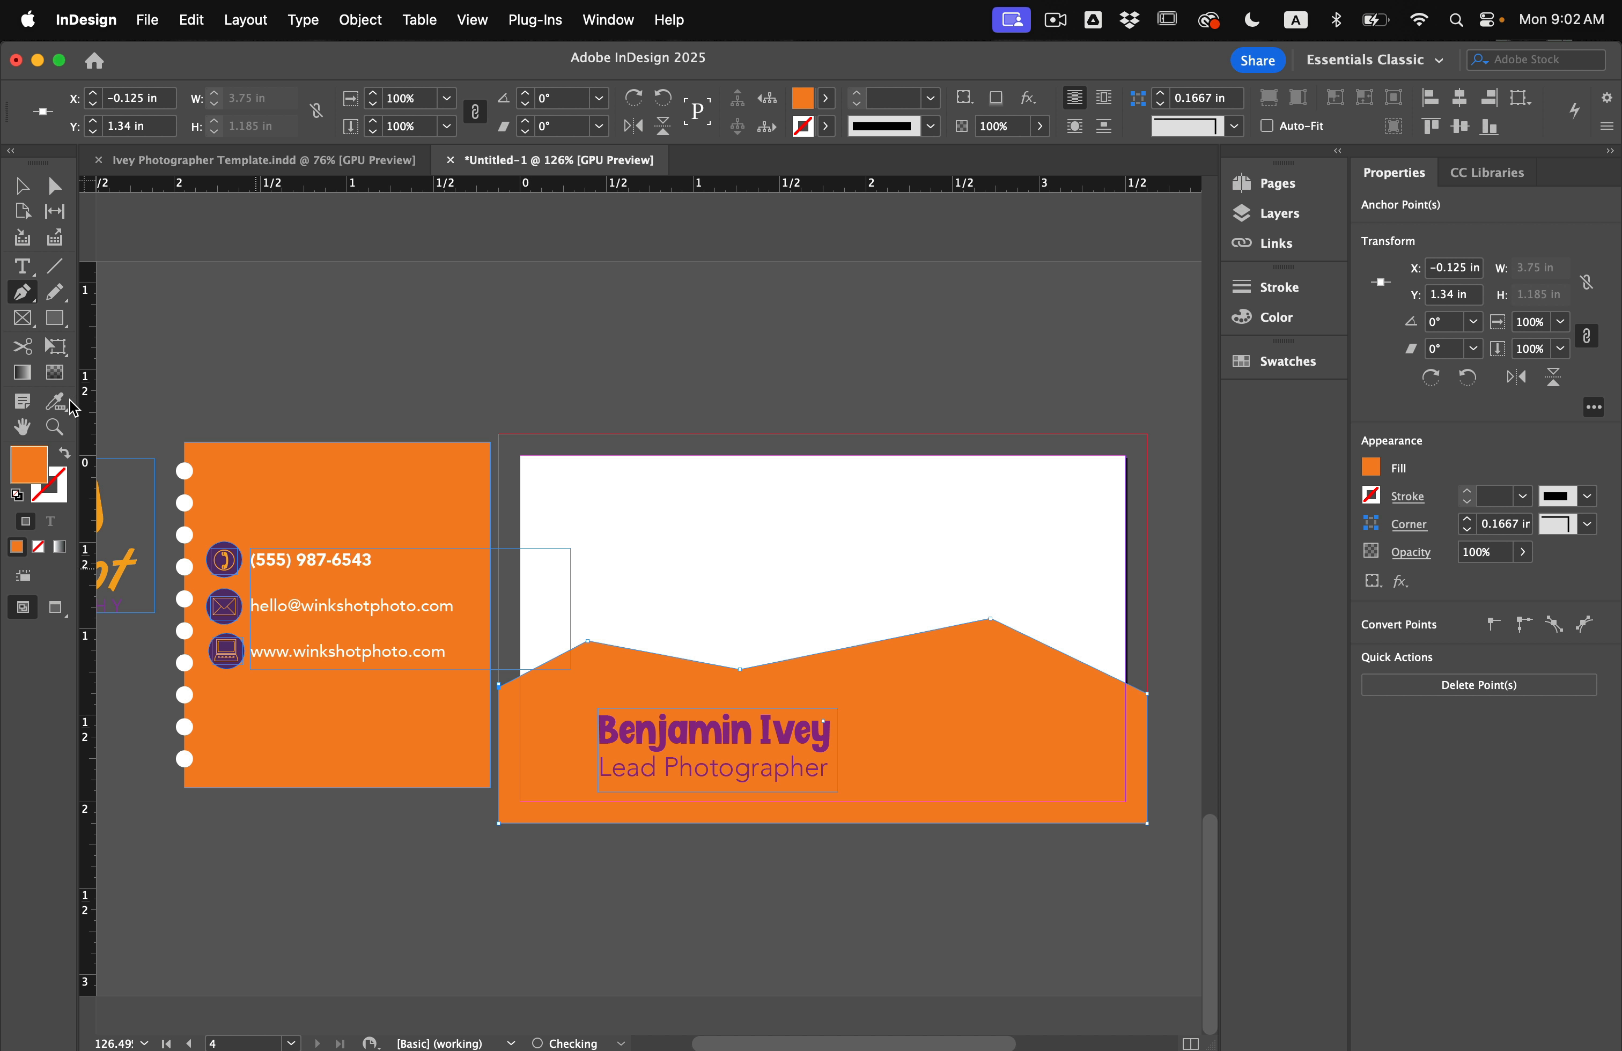
key("v")
left_click(659, 591)
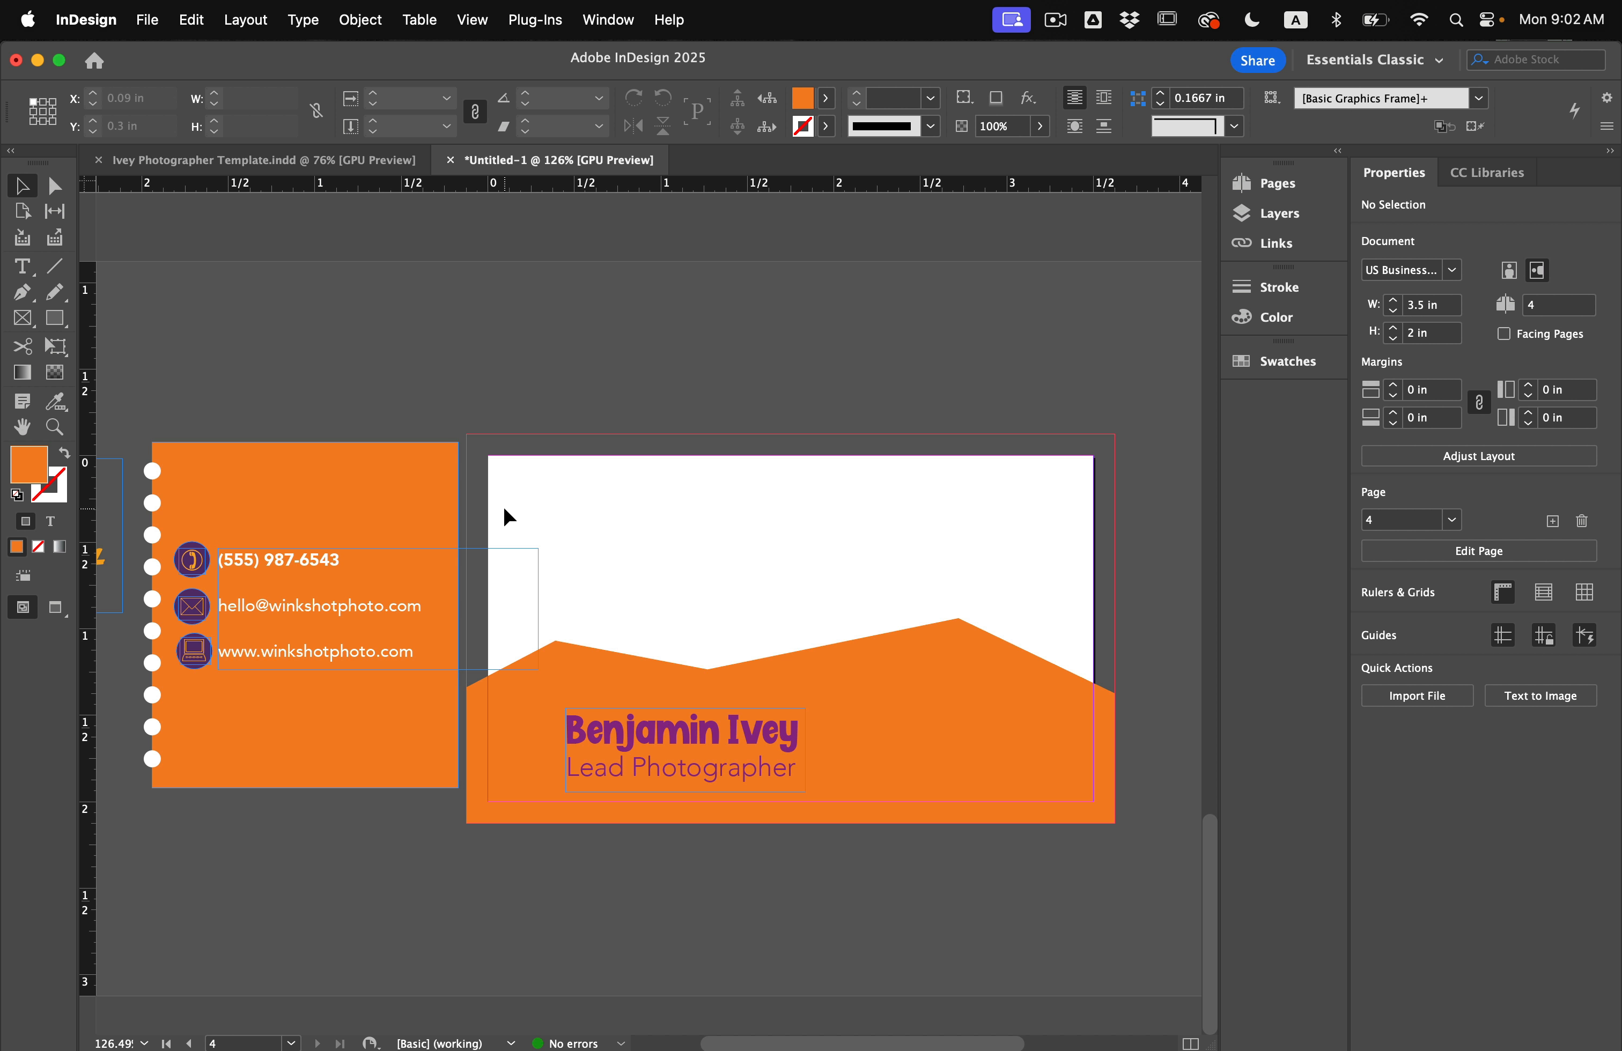
Place the Winkshot logo in the card's upper right, showing the purple version fitted to its frame.
scroll(503, 505, "left", 2)
left_click_drag(220, 499, 1124, 521)
scroll(1123, 520, "right", 2)
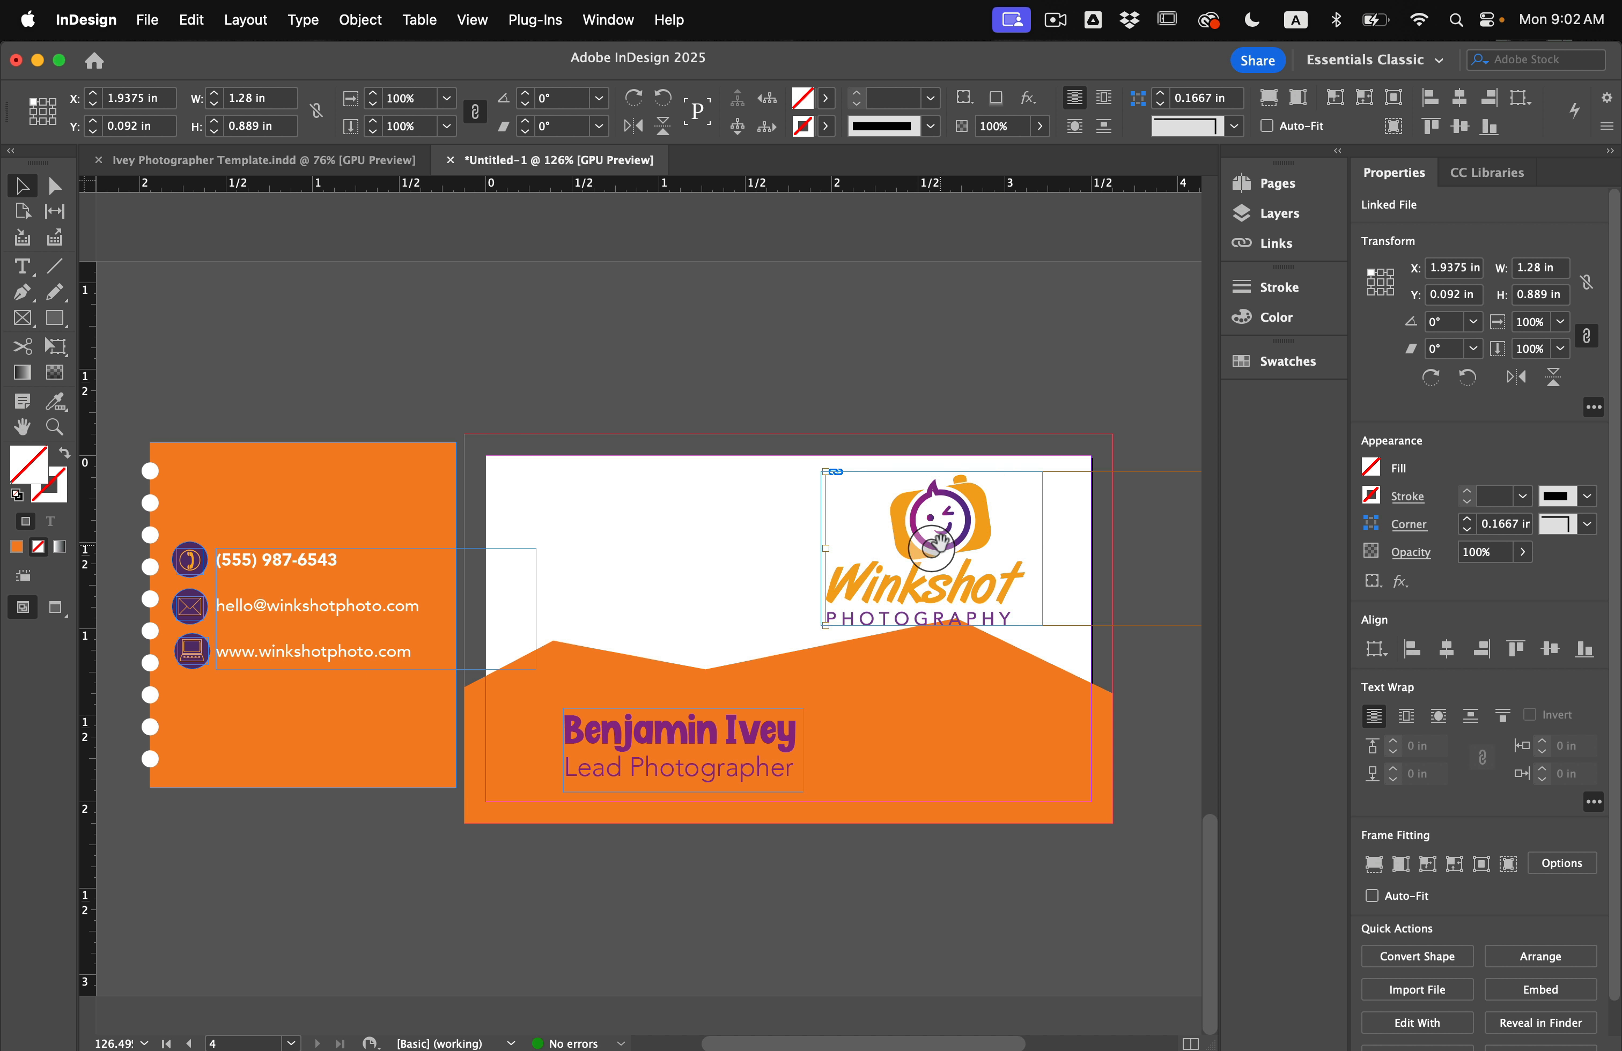
left_click_drag(960, 548, 938, 546)
key("shift+Left")
key("shift+Left")
key("shift+Left")
key("shift+Left")
key("shift+Left")
key("shift+Left")
key("shift+Left")
key("shift+Left")
key("shift+Left")
key("shift+Left")
key("shift+Left")
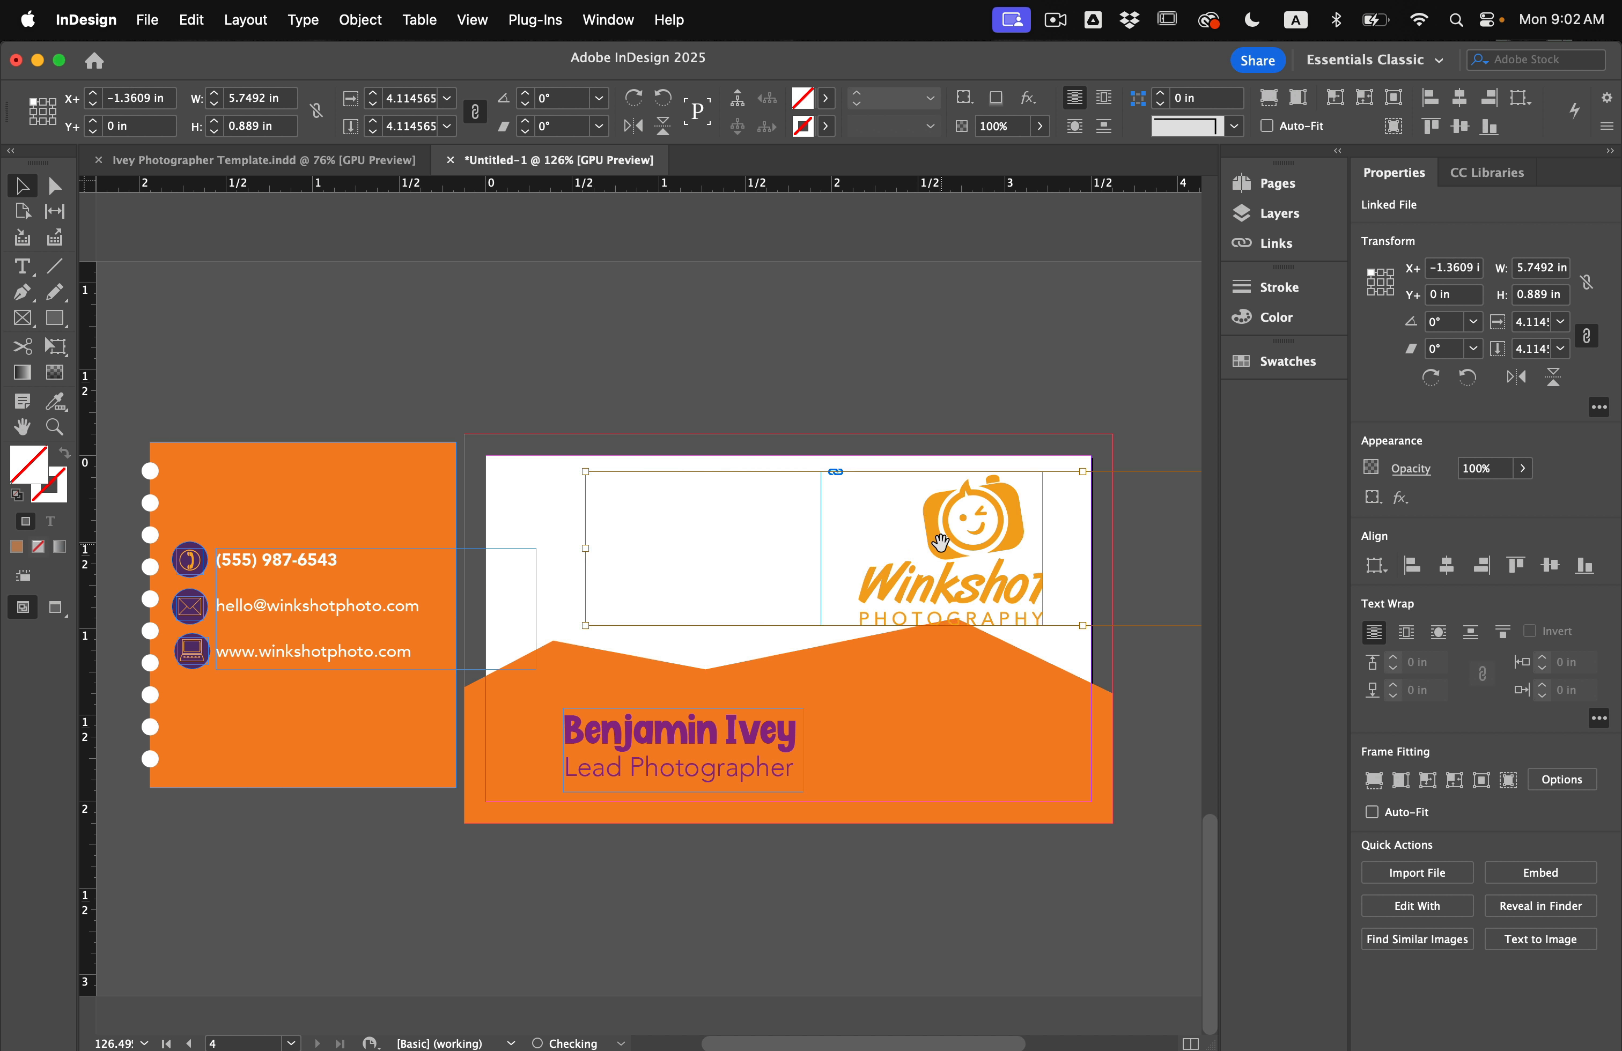
key("shift+Right")
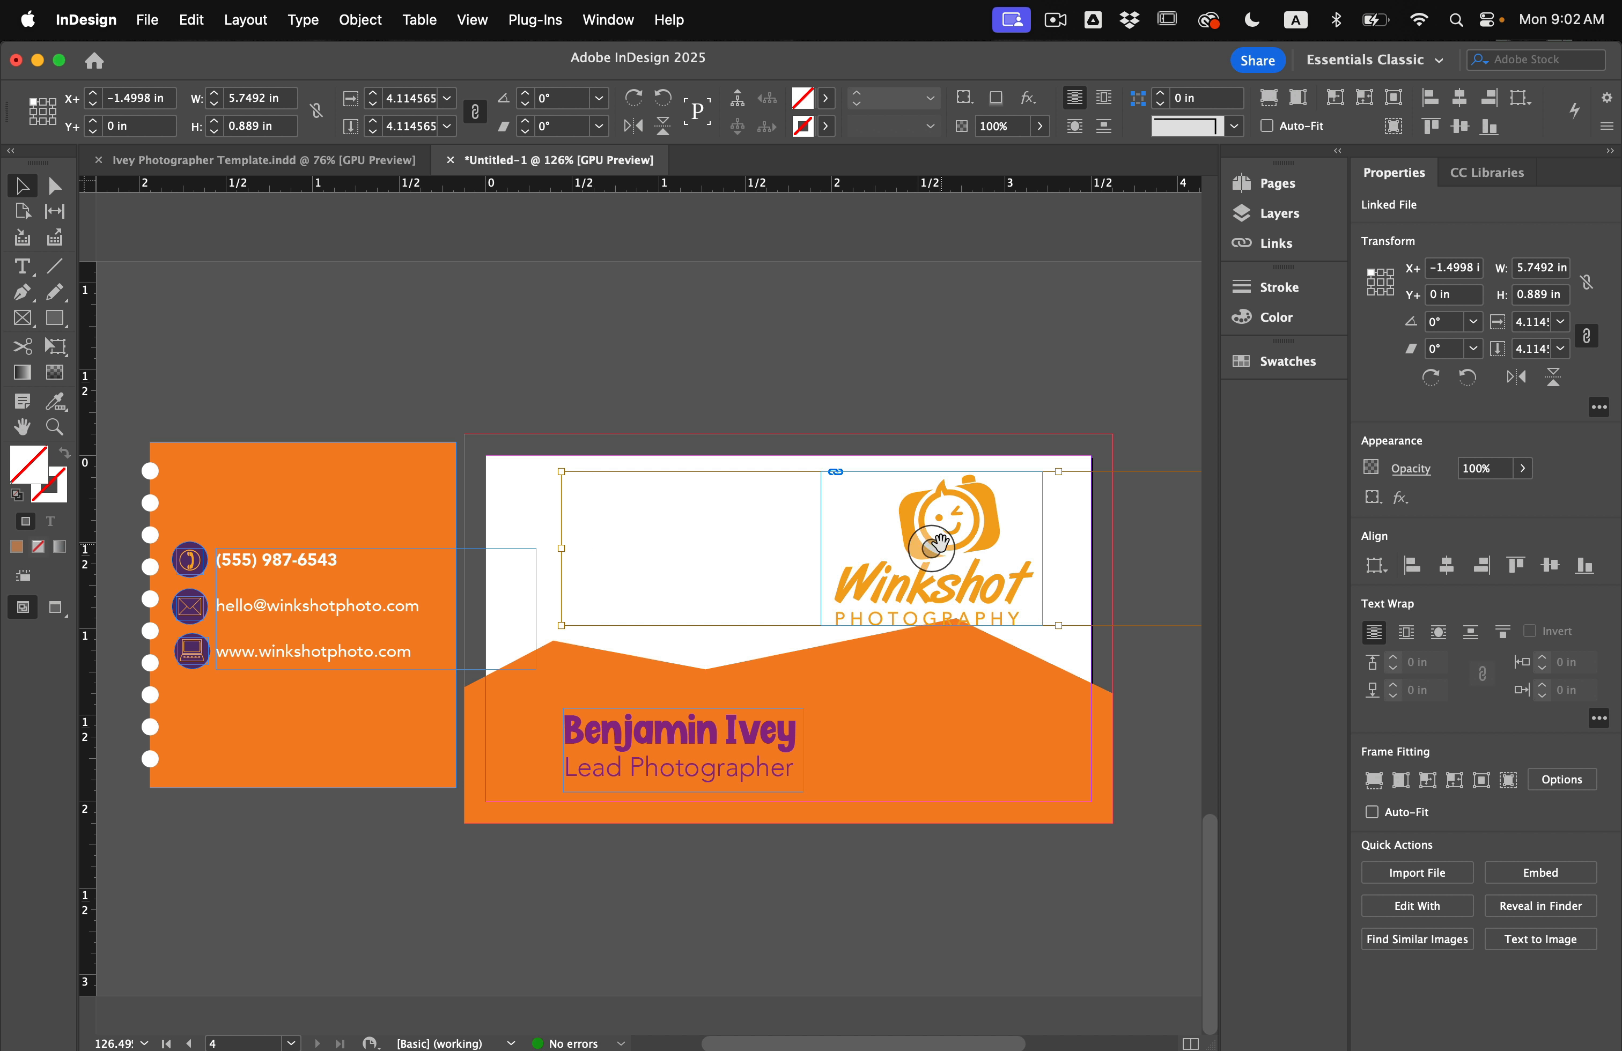
key("shift+Left")
key("shift+Left")
key("shift+Left")
key("shift+Left")
key("shift+Left")
key("shift+Left")
key("shift+Left")
key("shift+Left")
key("shift+Left")
key("shift+Left")
key("shift+Left")
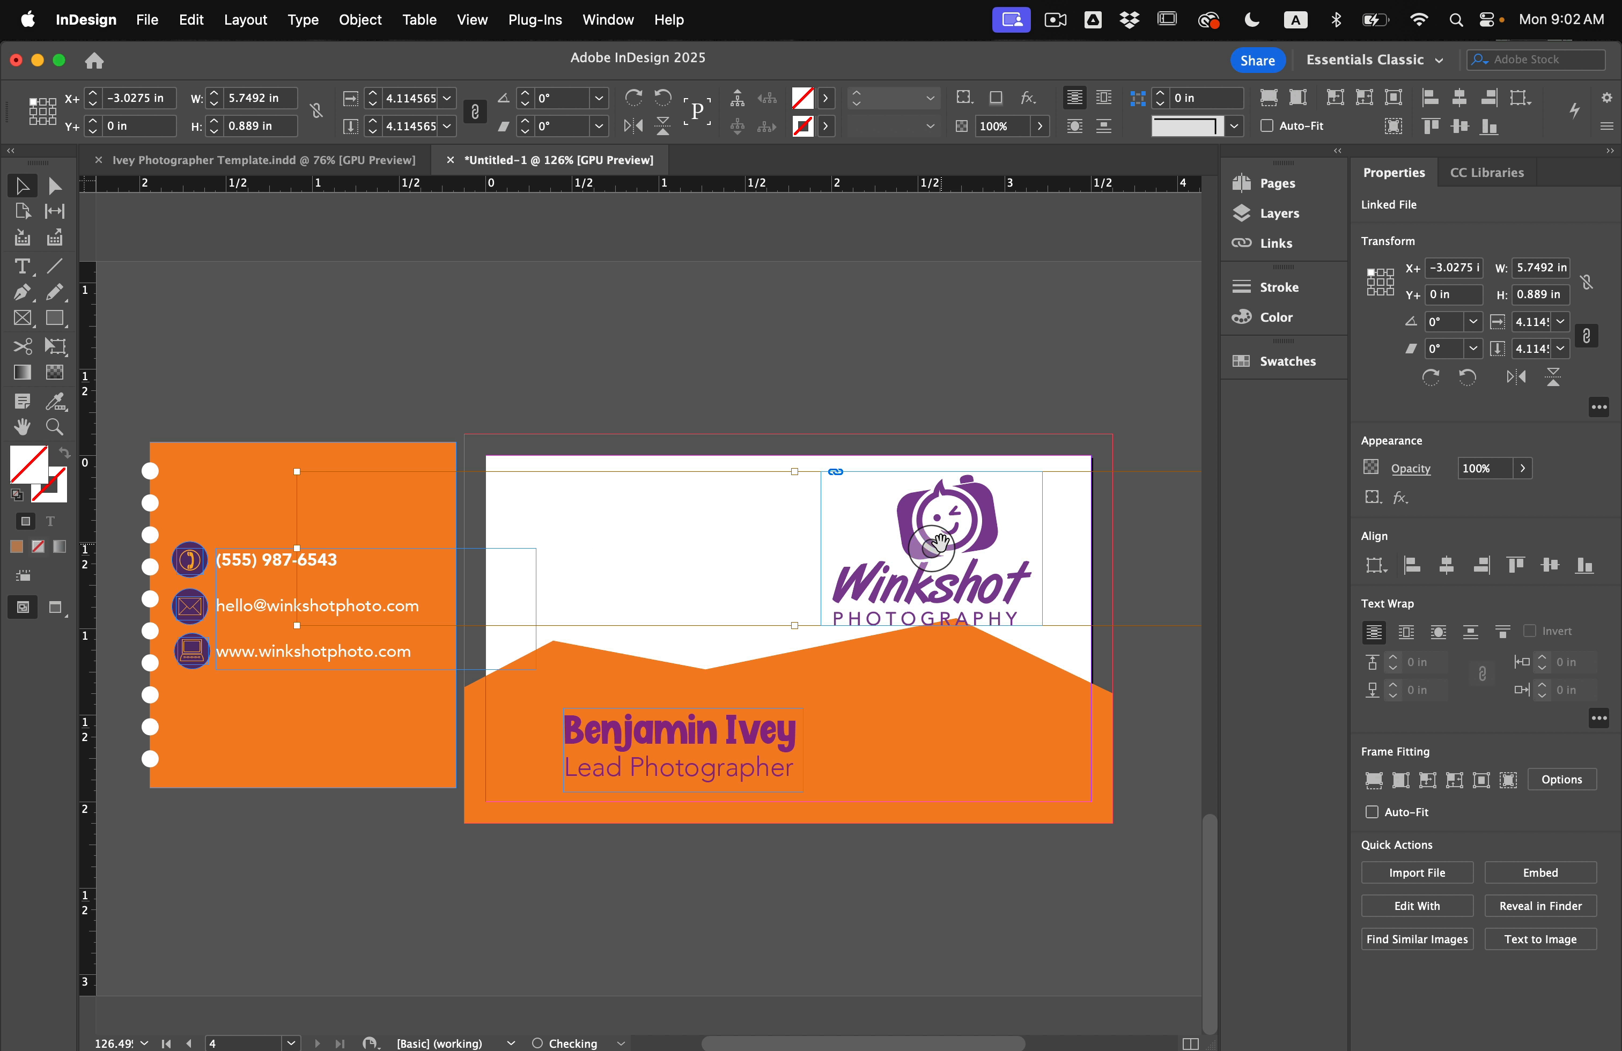
key("Right")
left_click(55, 185)
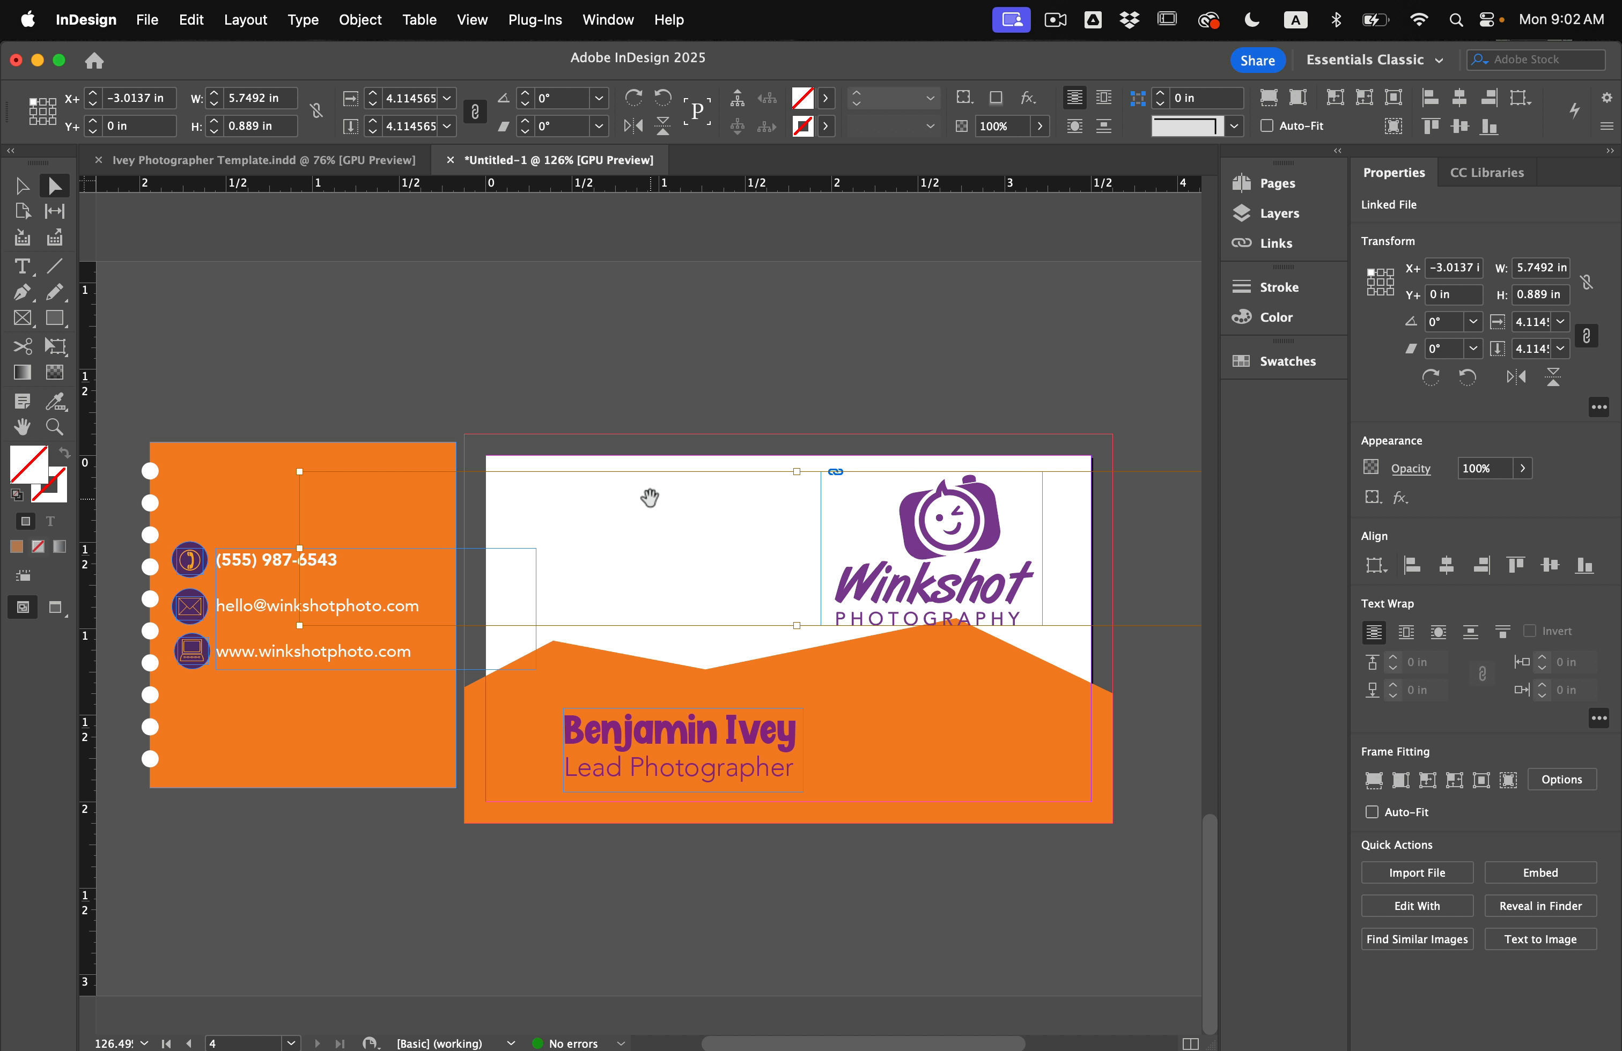
key("super+period")
key("super+period")
key("super+period")
key("super+period")
key("super+period")
key("super+period")
key("super+period")
key("super+period")
key("super+period")
key("super+period")
key("super+period")
key("super+period")
key("super+period")
key("super+period")
key("super+period")
key("super+period")
key("super+period")
key("super+period")
key("super+period")
key("super+period")
key("super+comma")
key("super+comma")
key("super+comma")
key("super+comma")
key("super+comma")
key("super+comma")
key("super+comma")
key("super+comma")
key("super+comma")
key("super+comma")
key("super+comma")
key("super+comma")
key("super+comma")
key("super+comma")
key("super+comma")
key("super+comma")
key("super+comma")
key("super+comma")
key("super+comma")
key("super+comma")
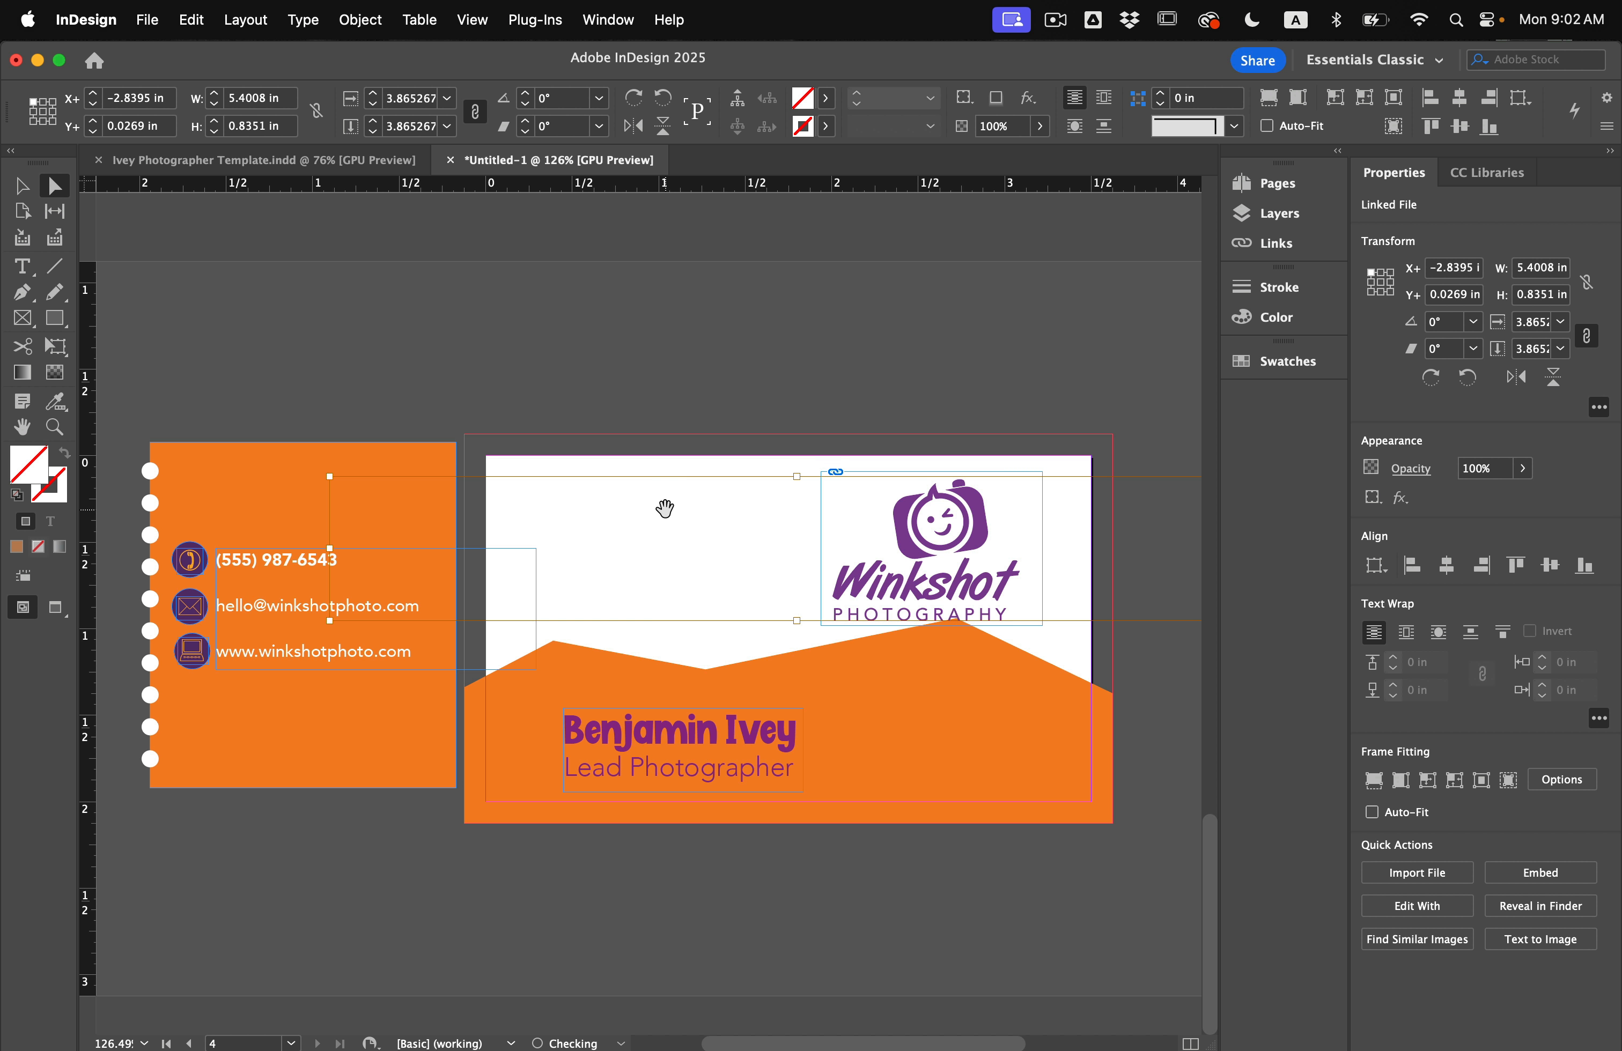
Lower the band's right peak and shift a top-edge point right so the edge slopes down.
left_click(695, 676)
scroll(695, 676, "up", 1)
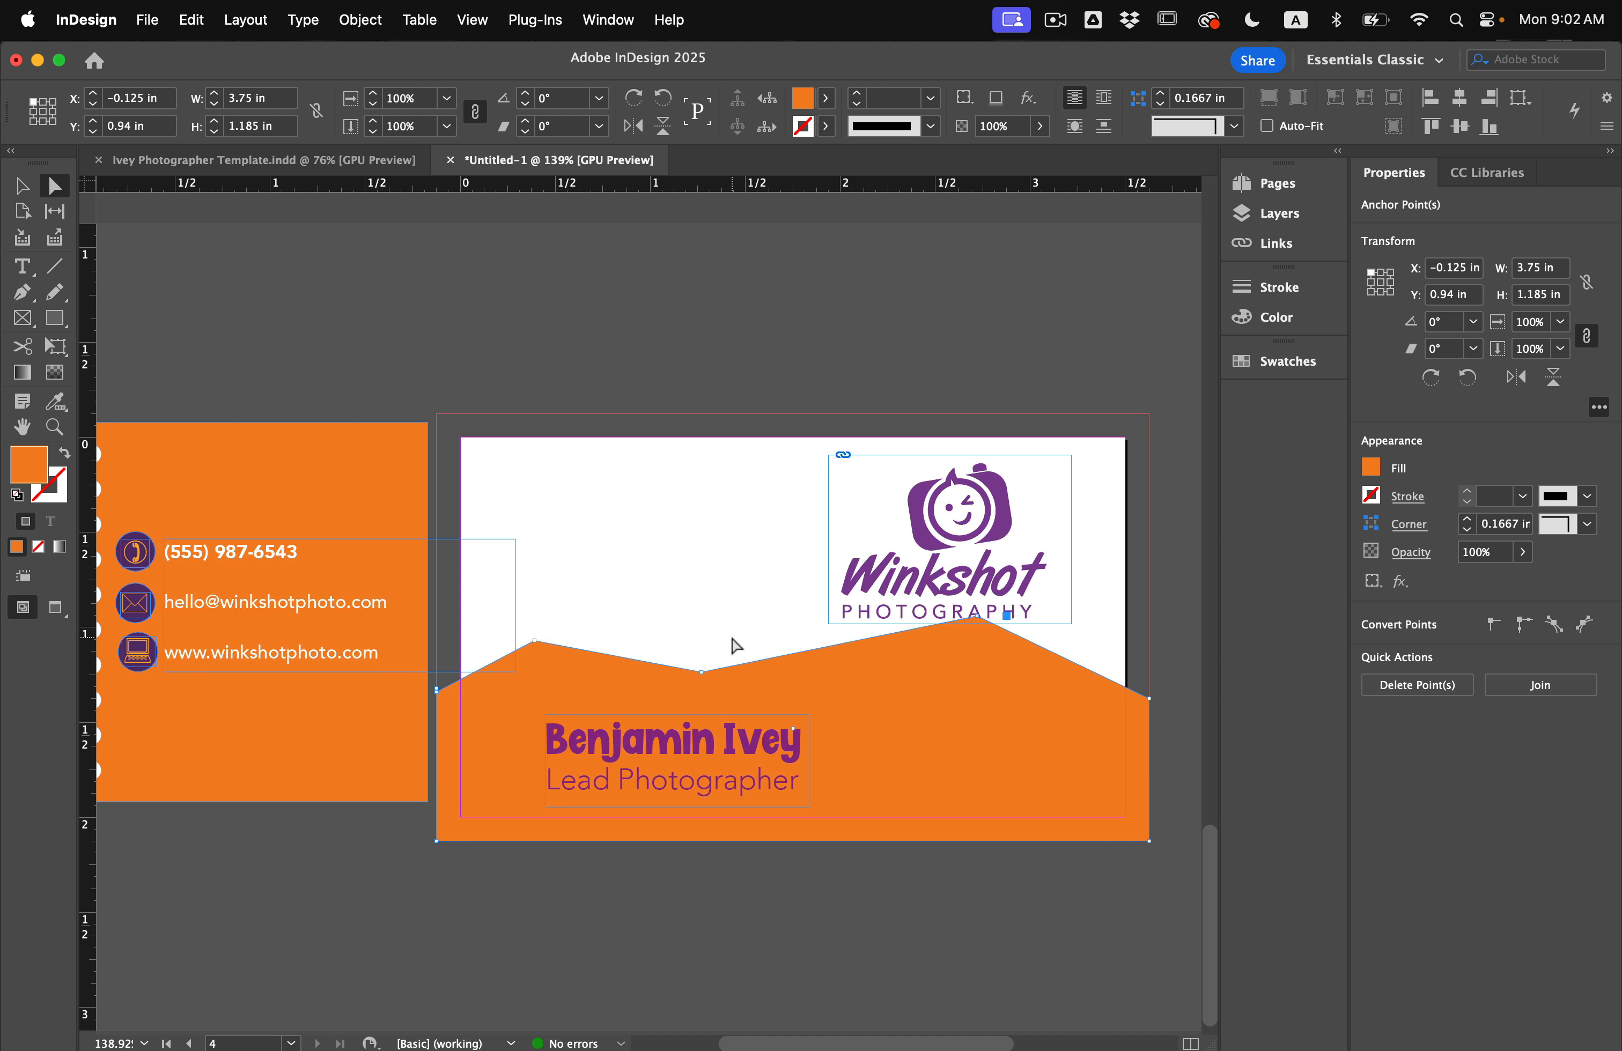
left_click(978, 618)
key("shift+Down")
key("shift+Down")
key("shift+Down")
key("shift+Down")
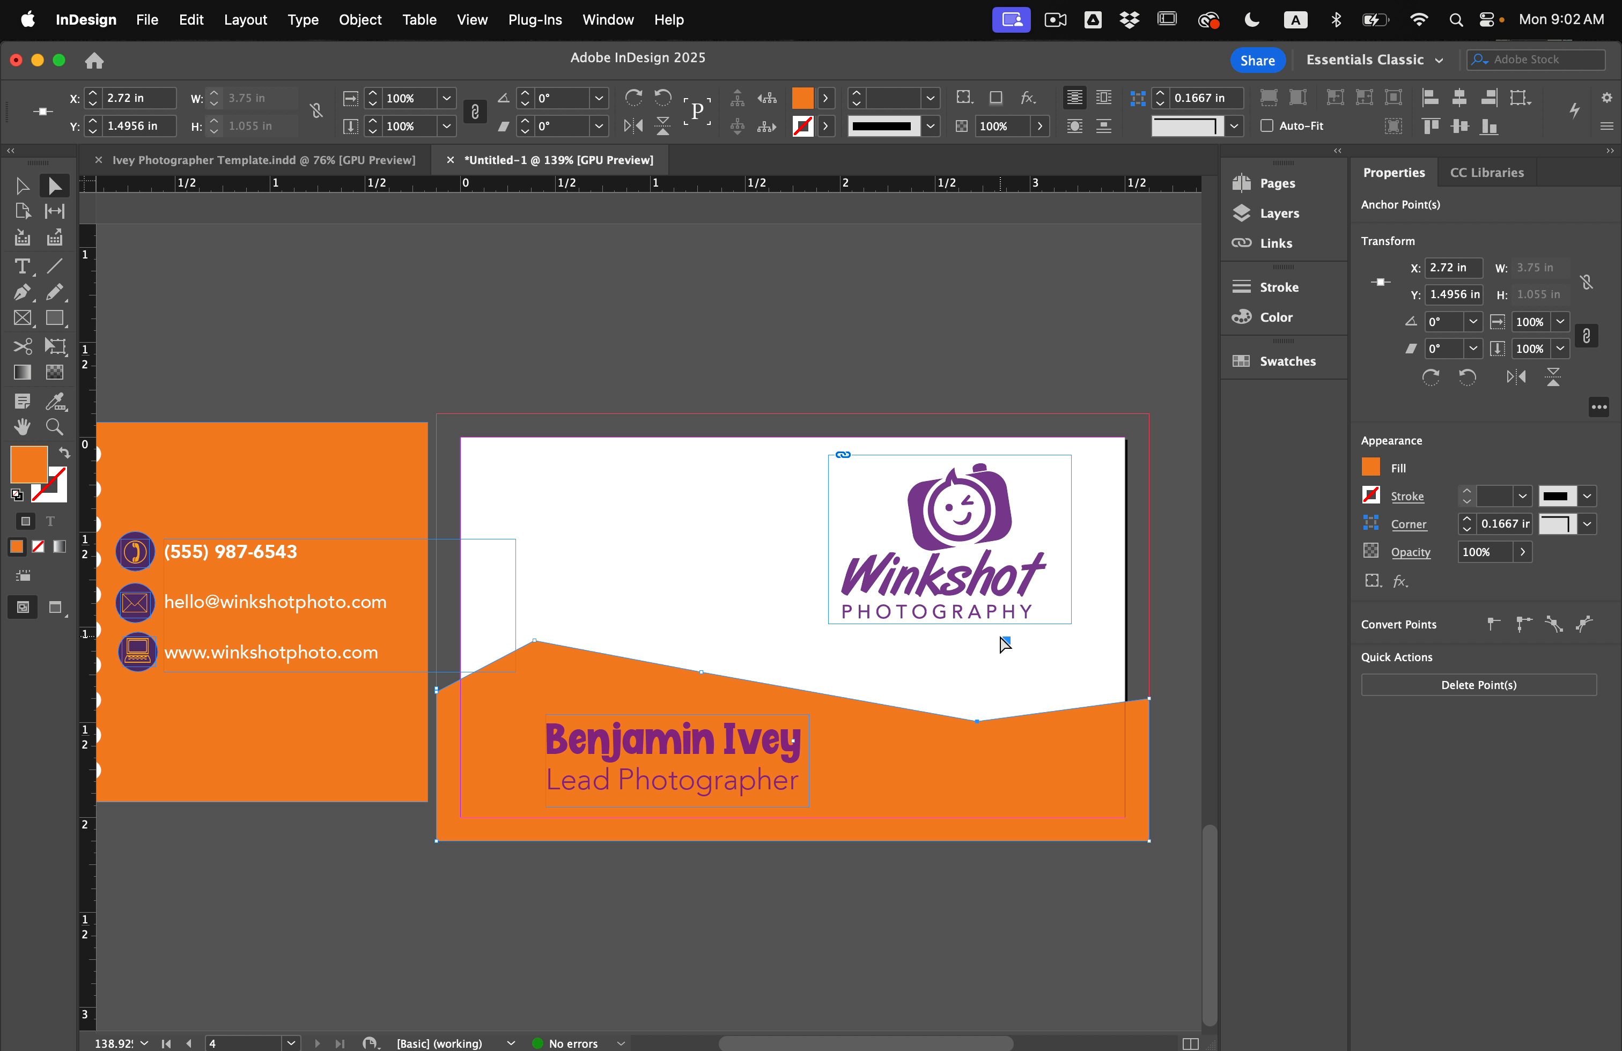
left_click(701, 673)
key("shift+Right")
key("shift+Right")
key("shift+Right")
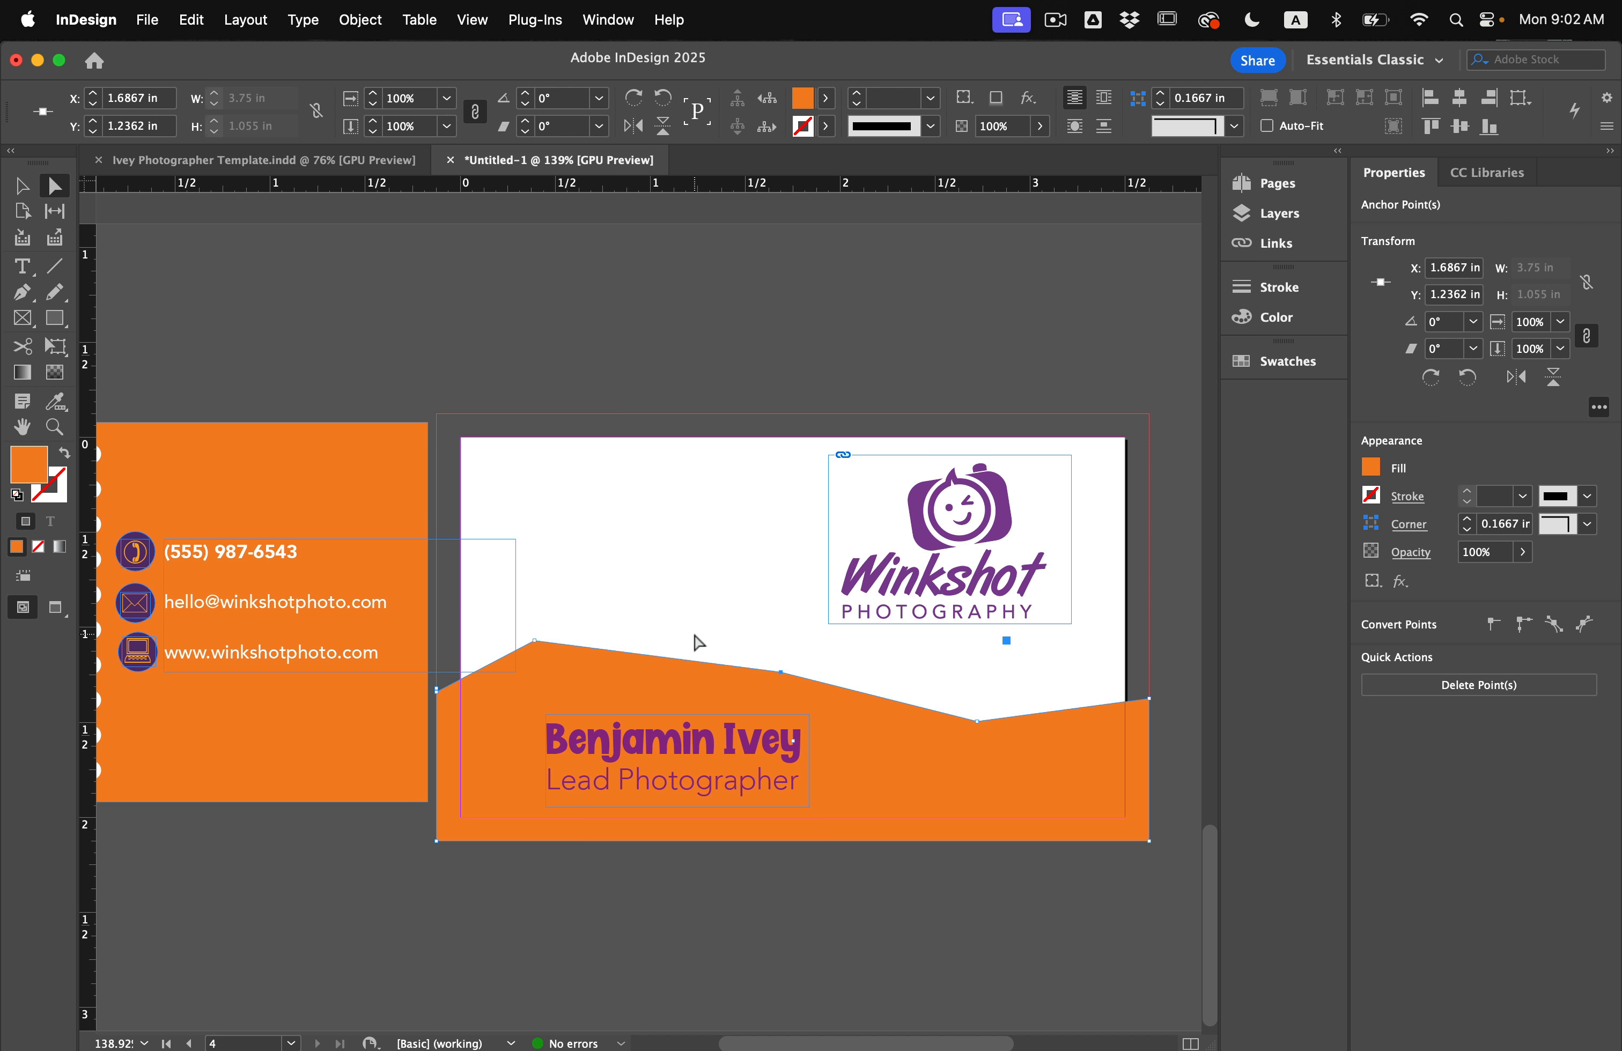
left_click(695, 637)
scroll(695, 636, "down", 1)
left_click(22, 183)
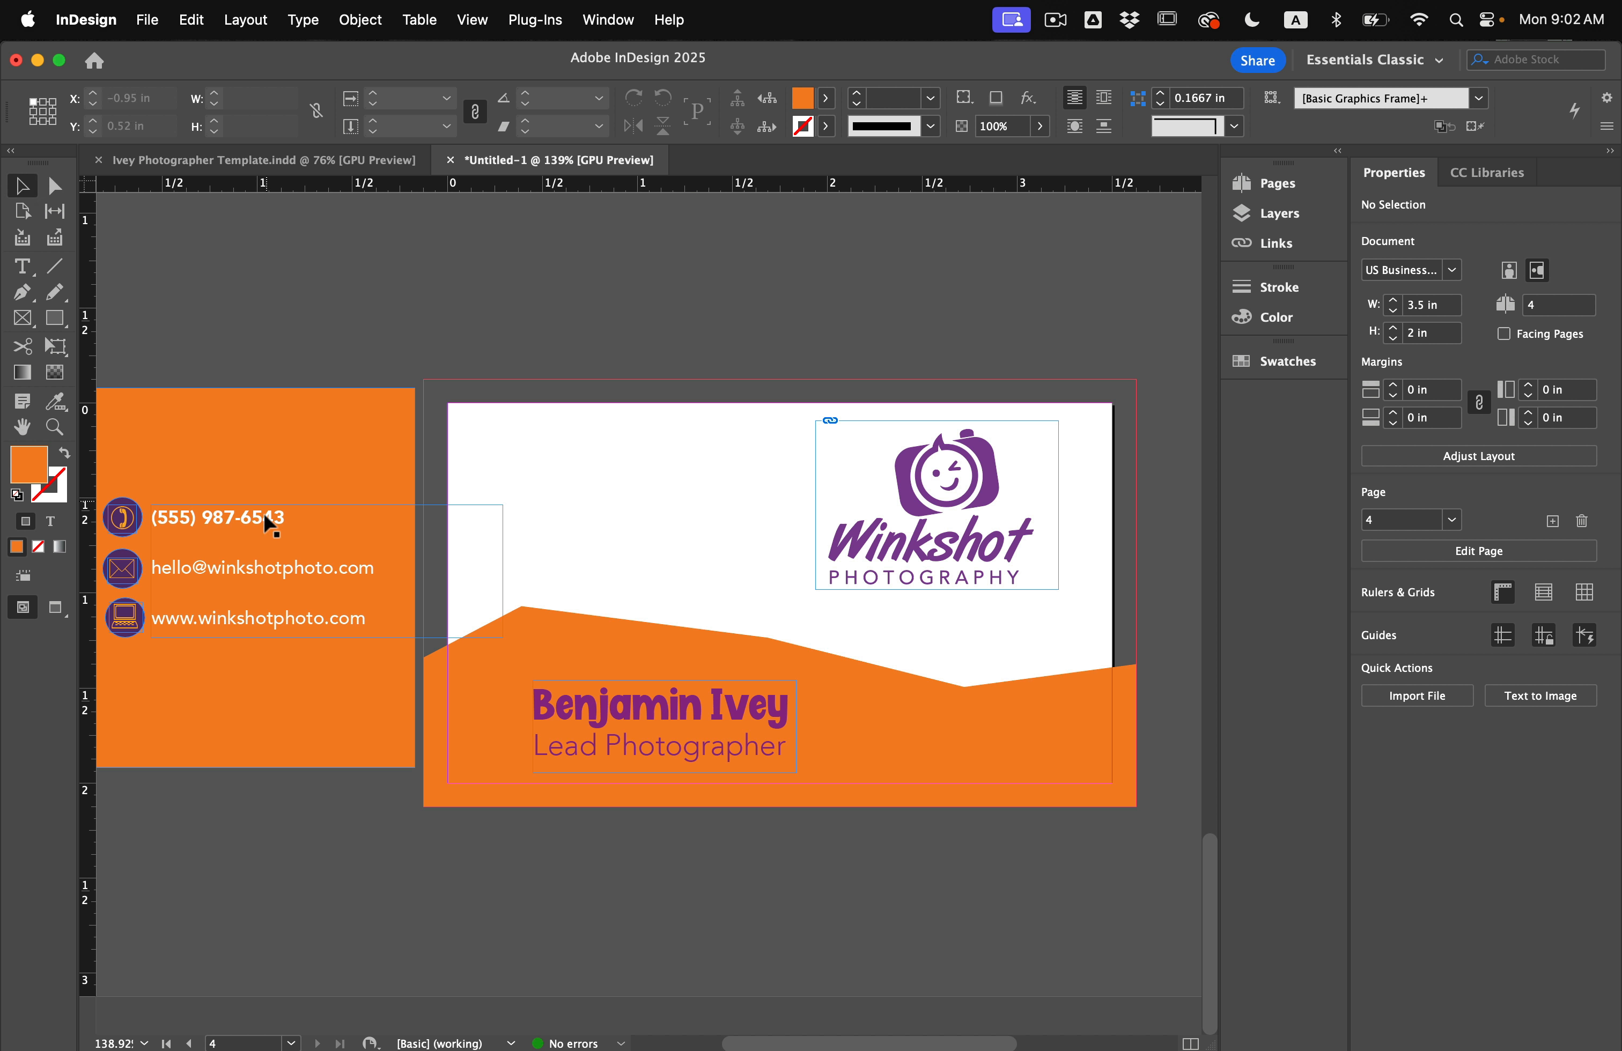
Move the contact text to the card's upper left, colour it purple, and apply auto leading.
left_click_drag(220, 523, 610, 461)
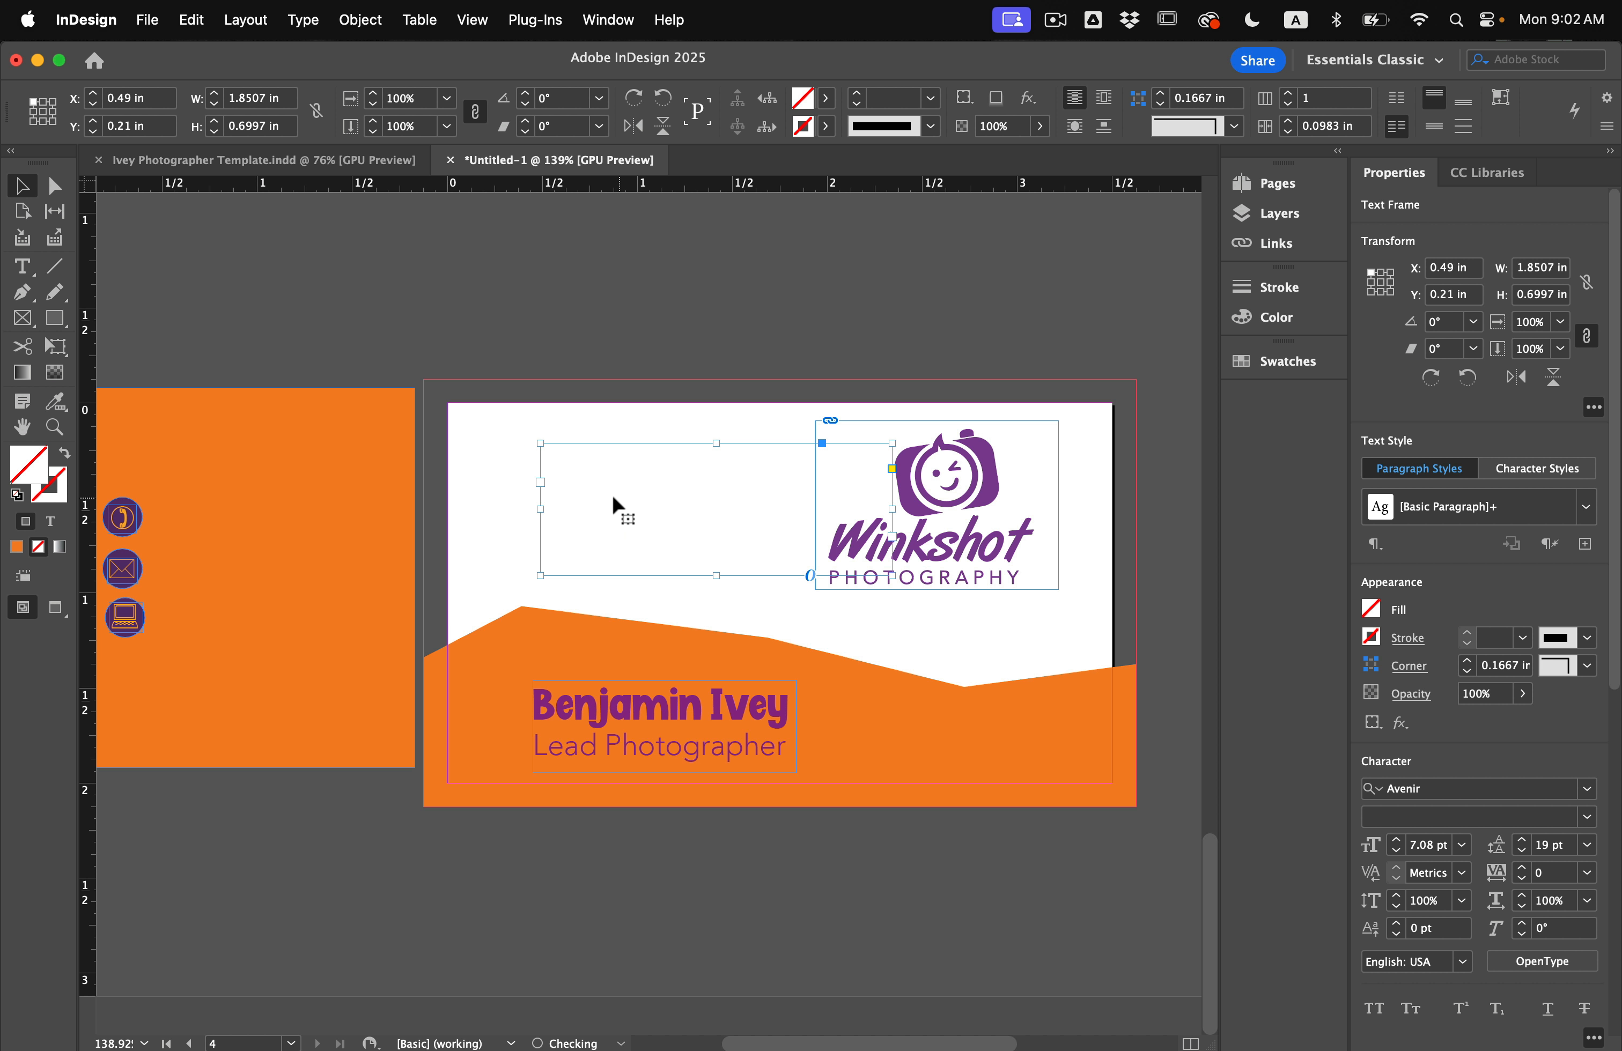
double_click(613, 498)
key("super+a")
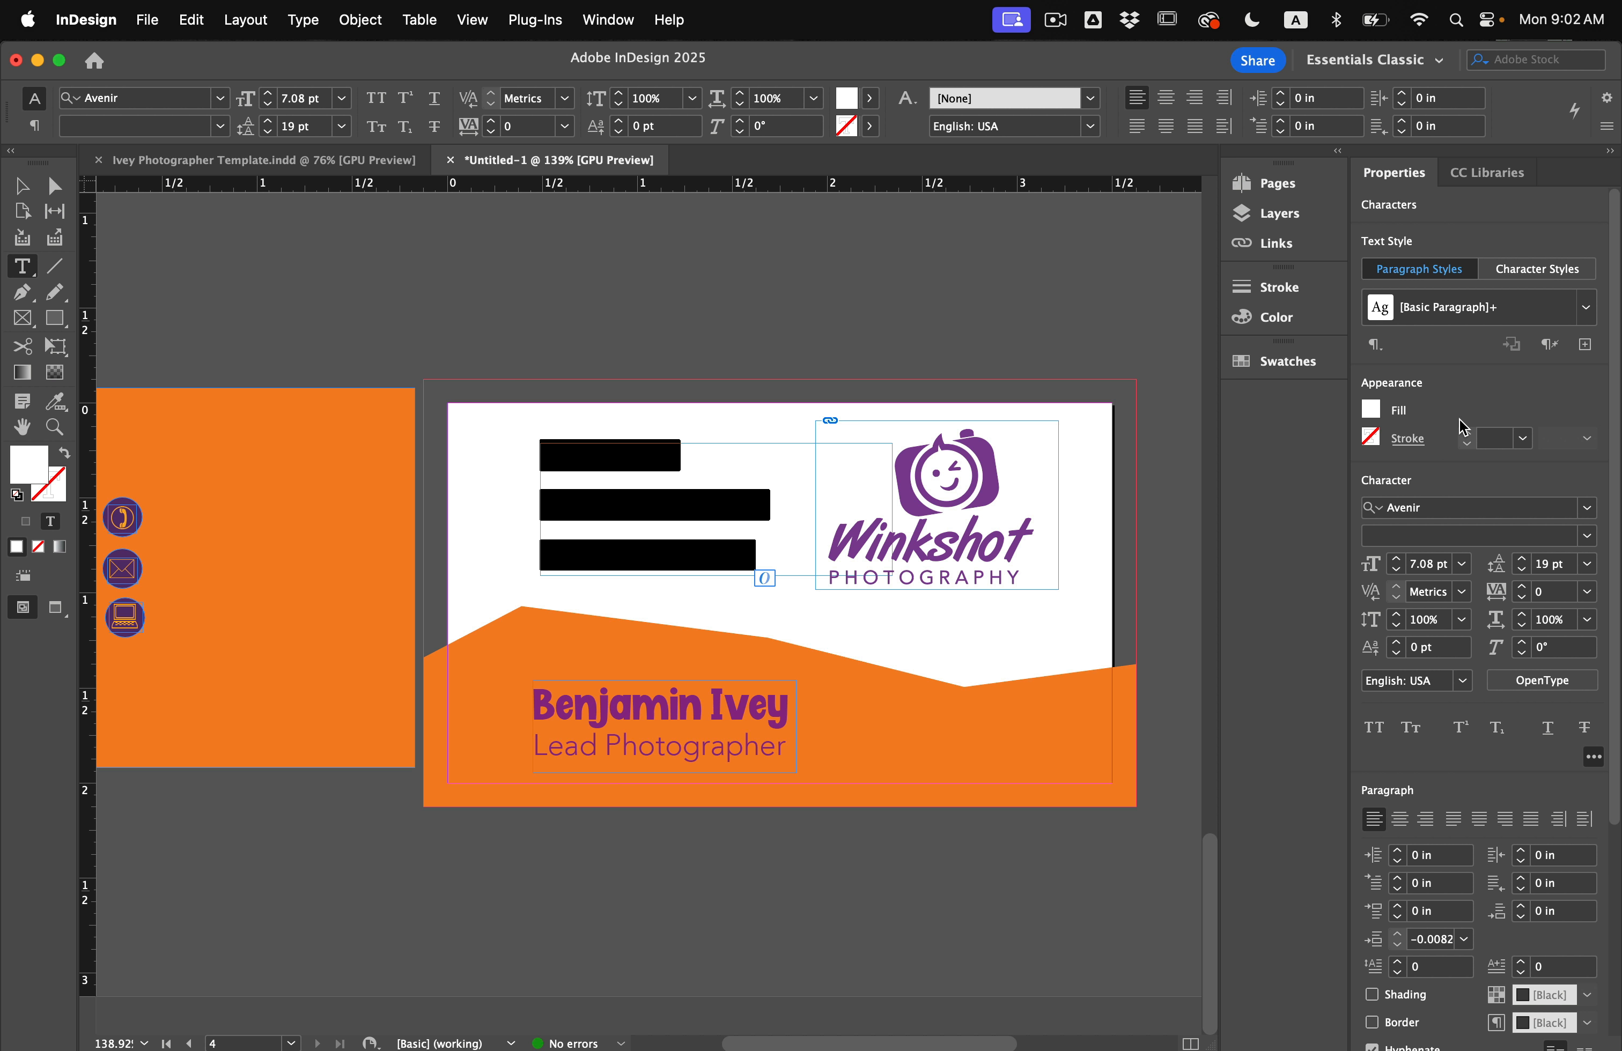
left_click(1371, 408)
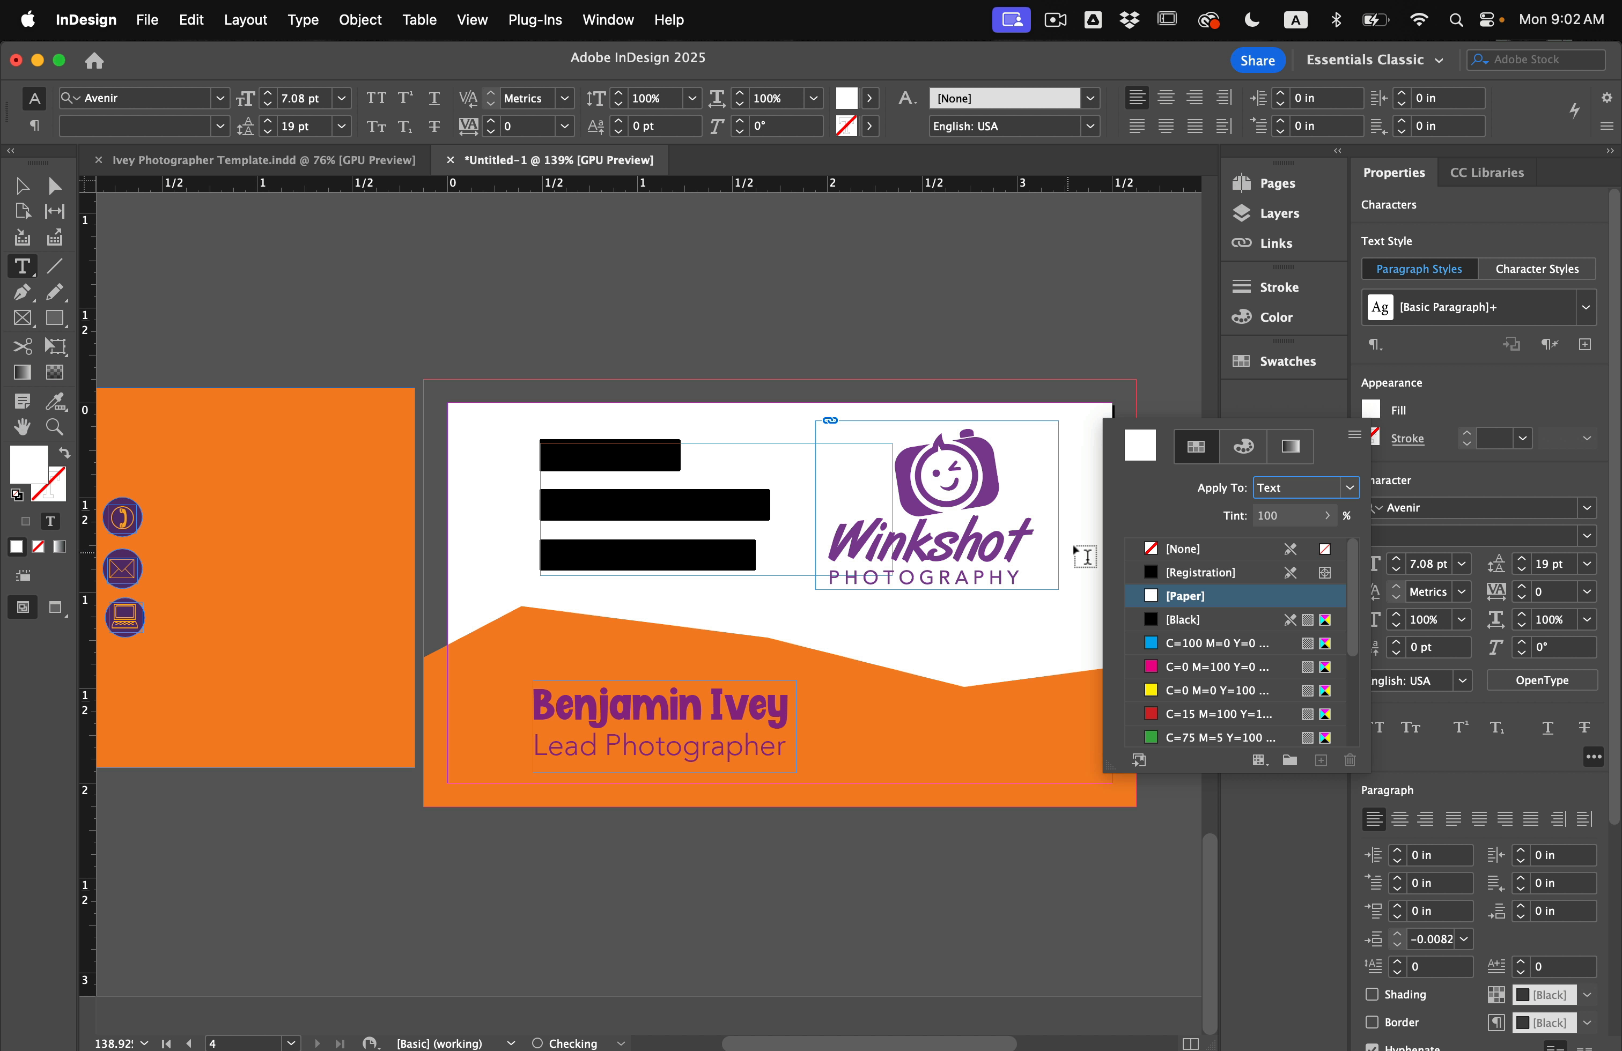
scroll(1174, 686, "down", 5)
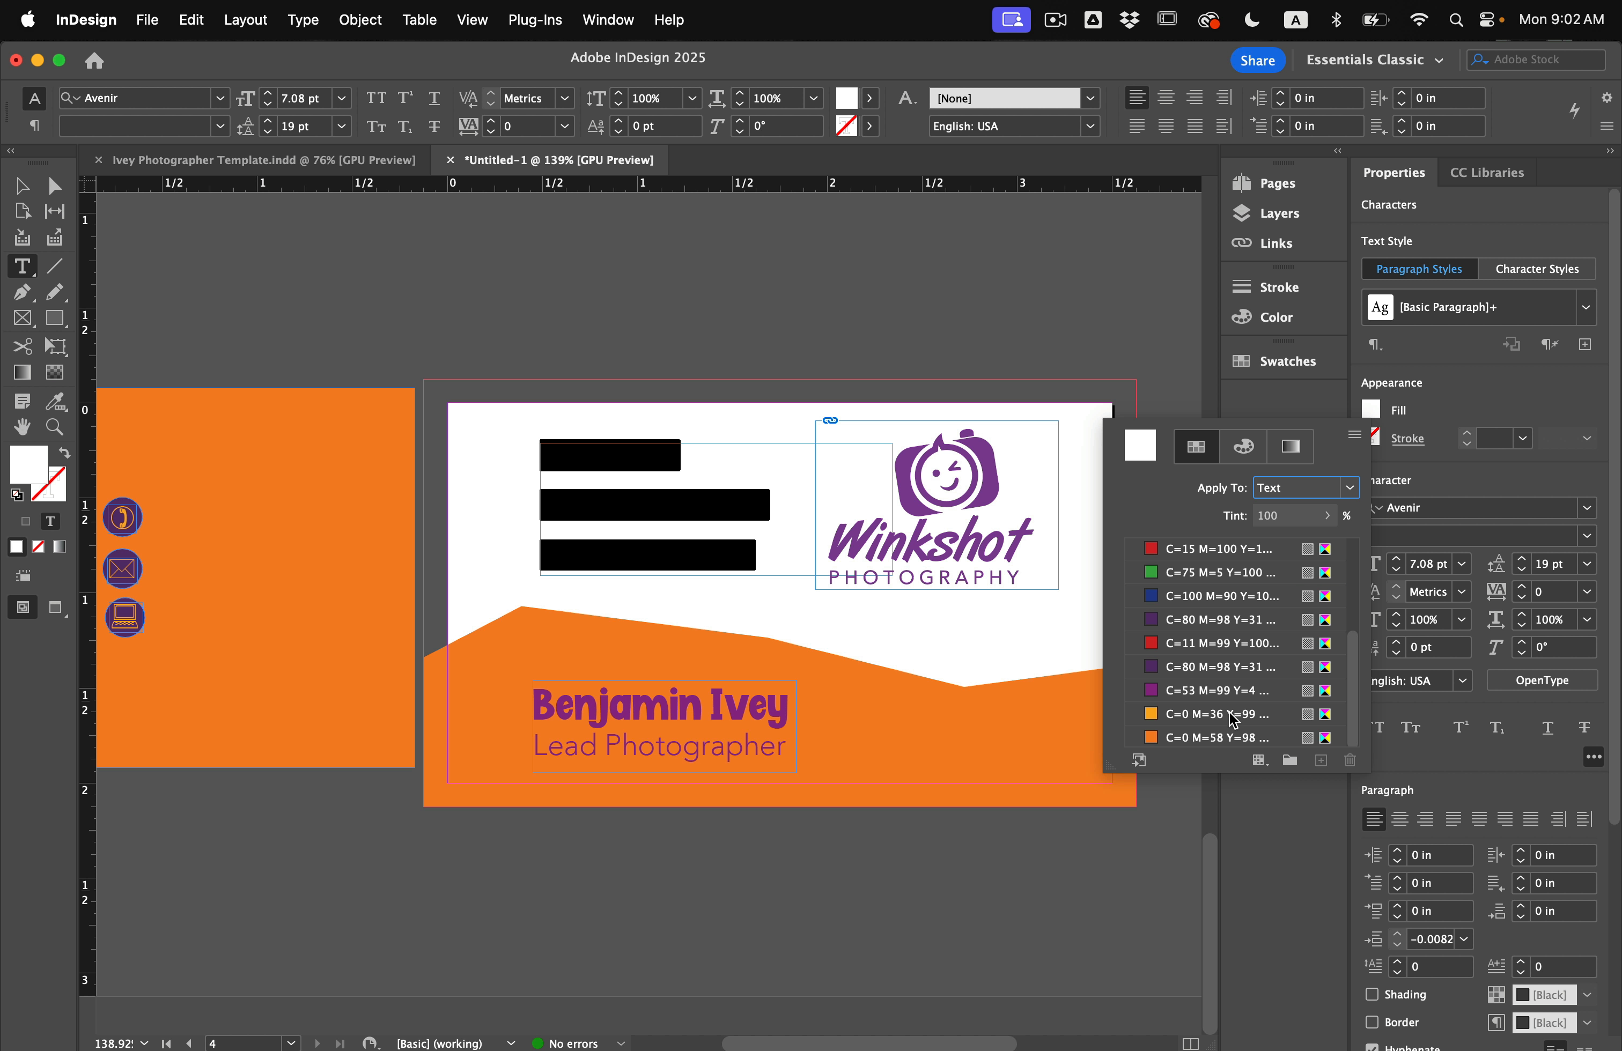
left_click(1207, 669)
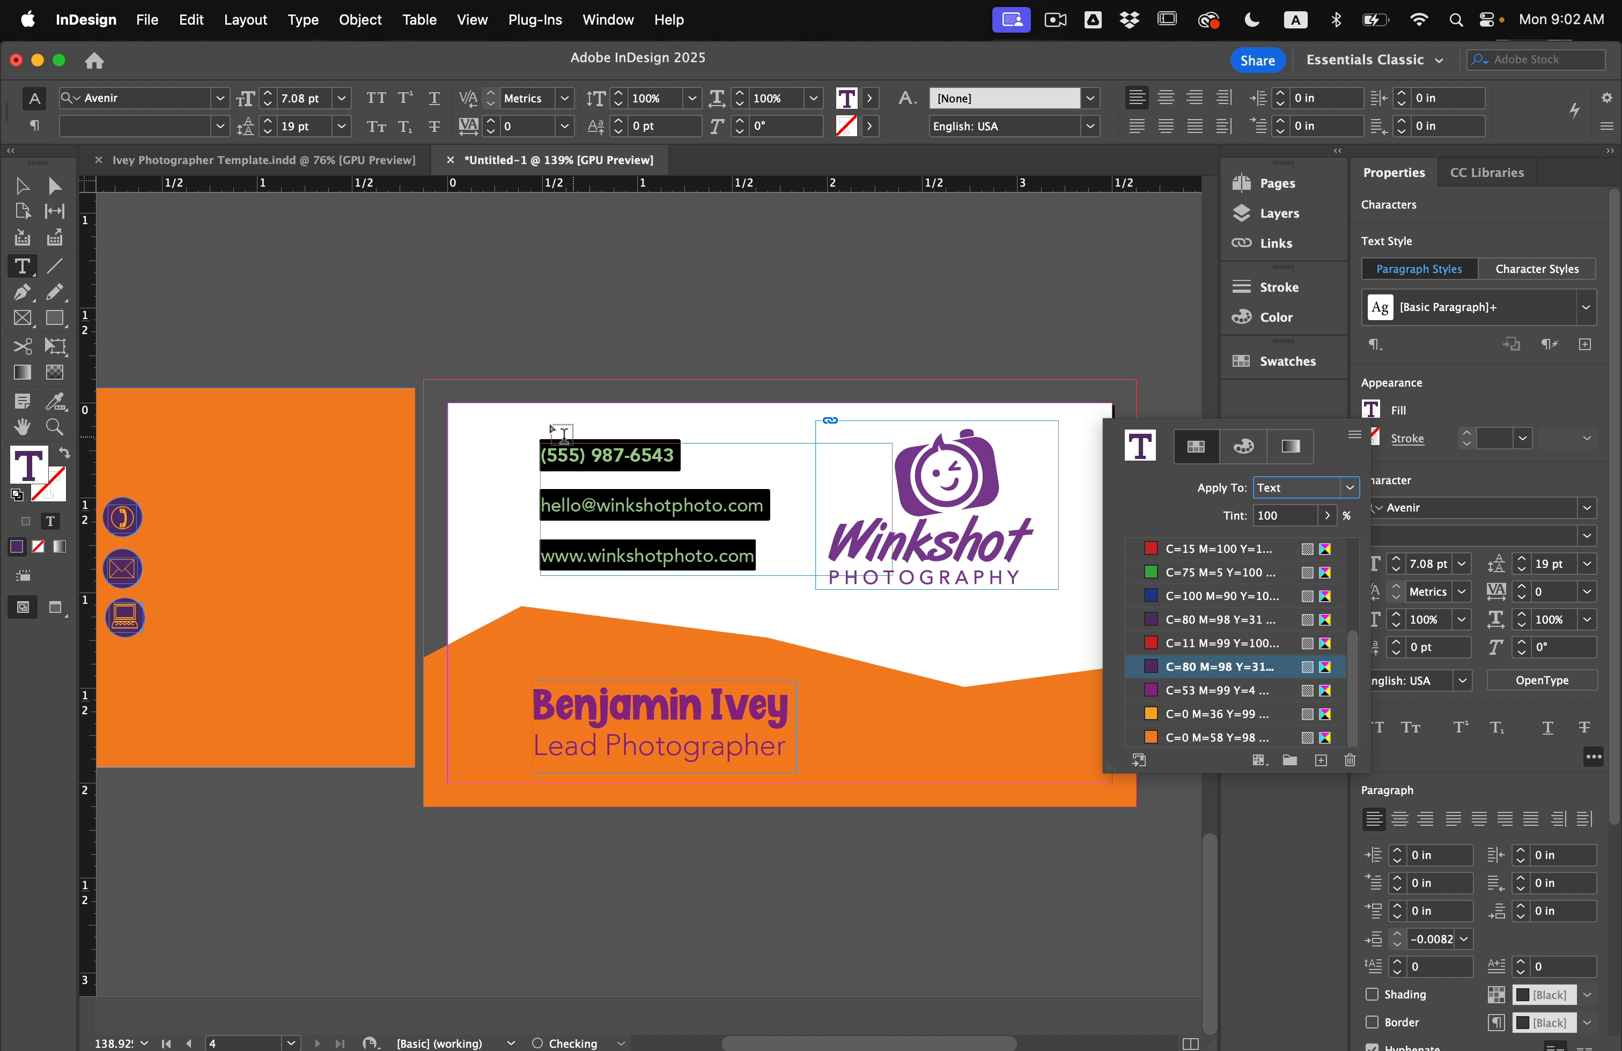
left_click(1560, 570)
key("Return")
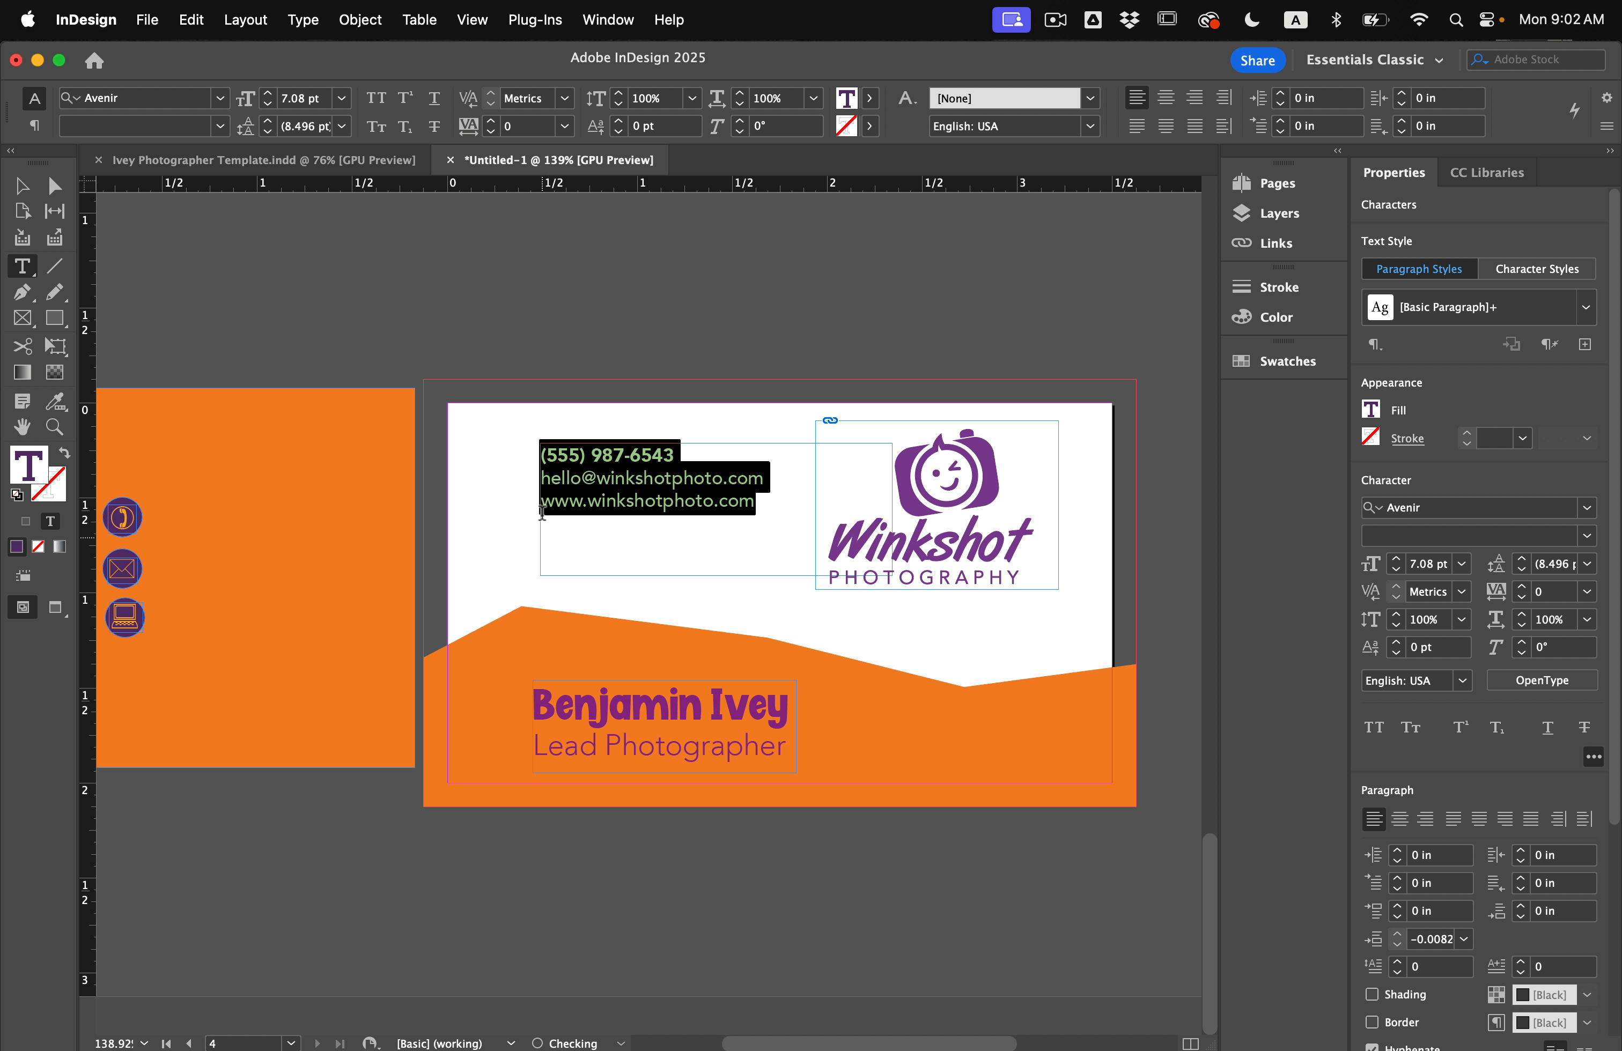
key("Escape")
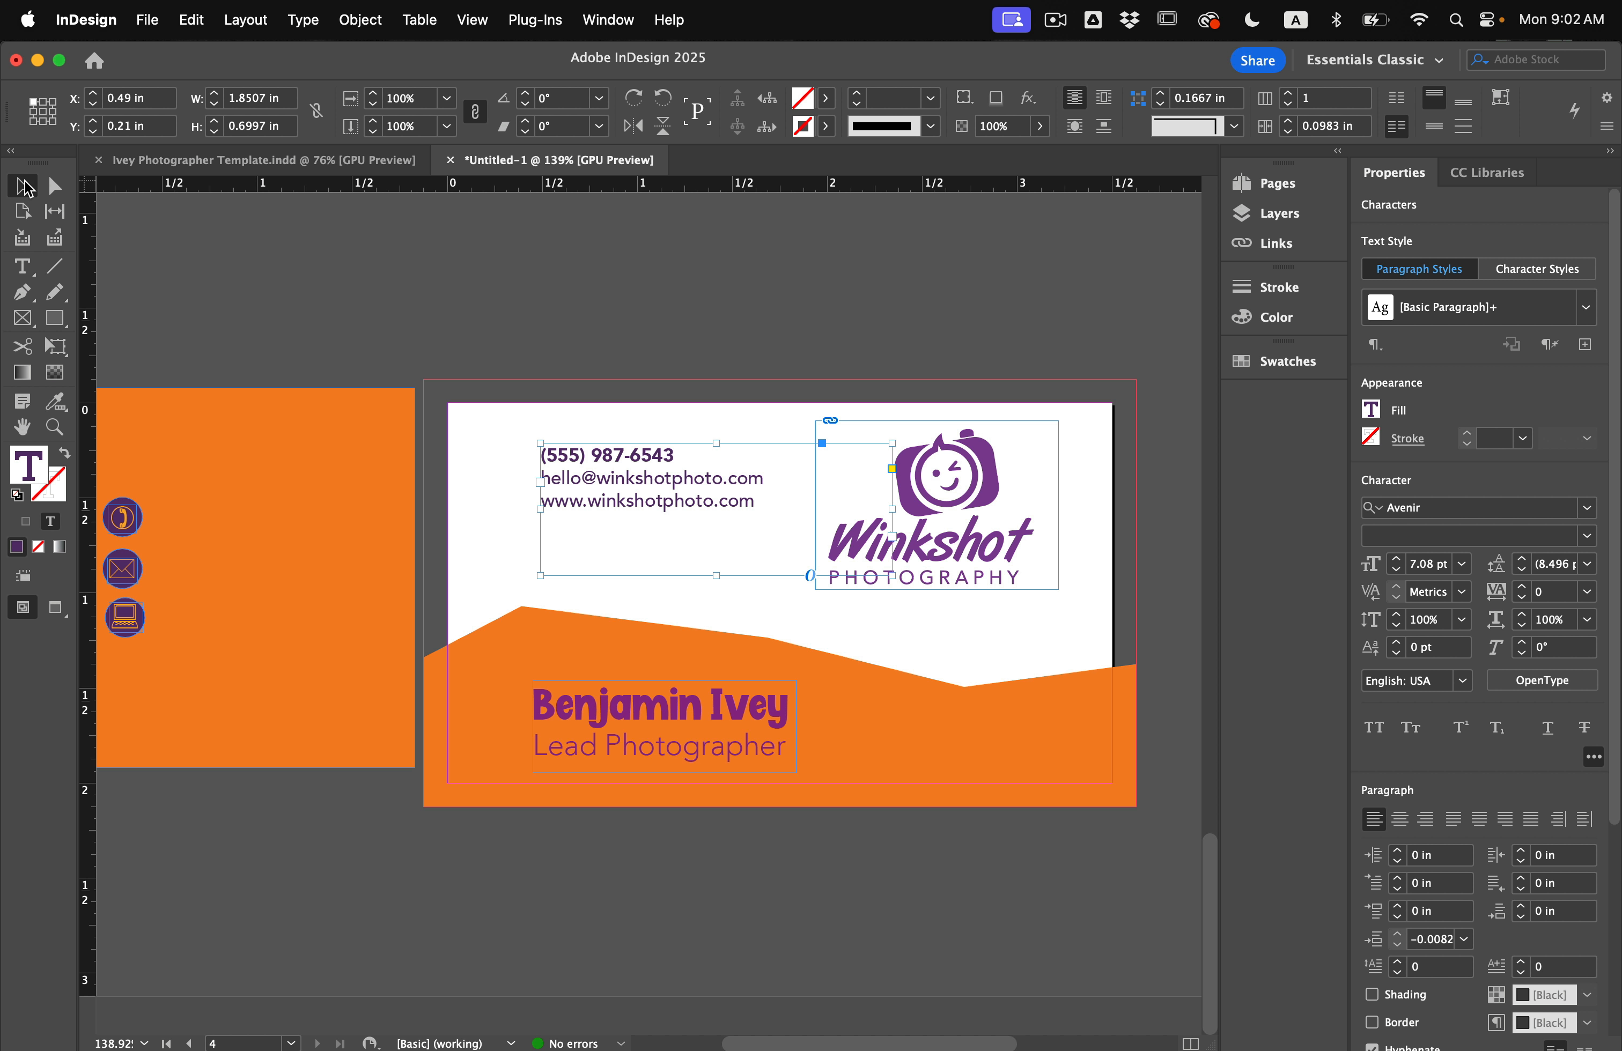
Colour the name and Lead Photographer text [Paper] white and preview the result.
left_click(604, 738)
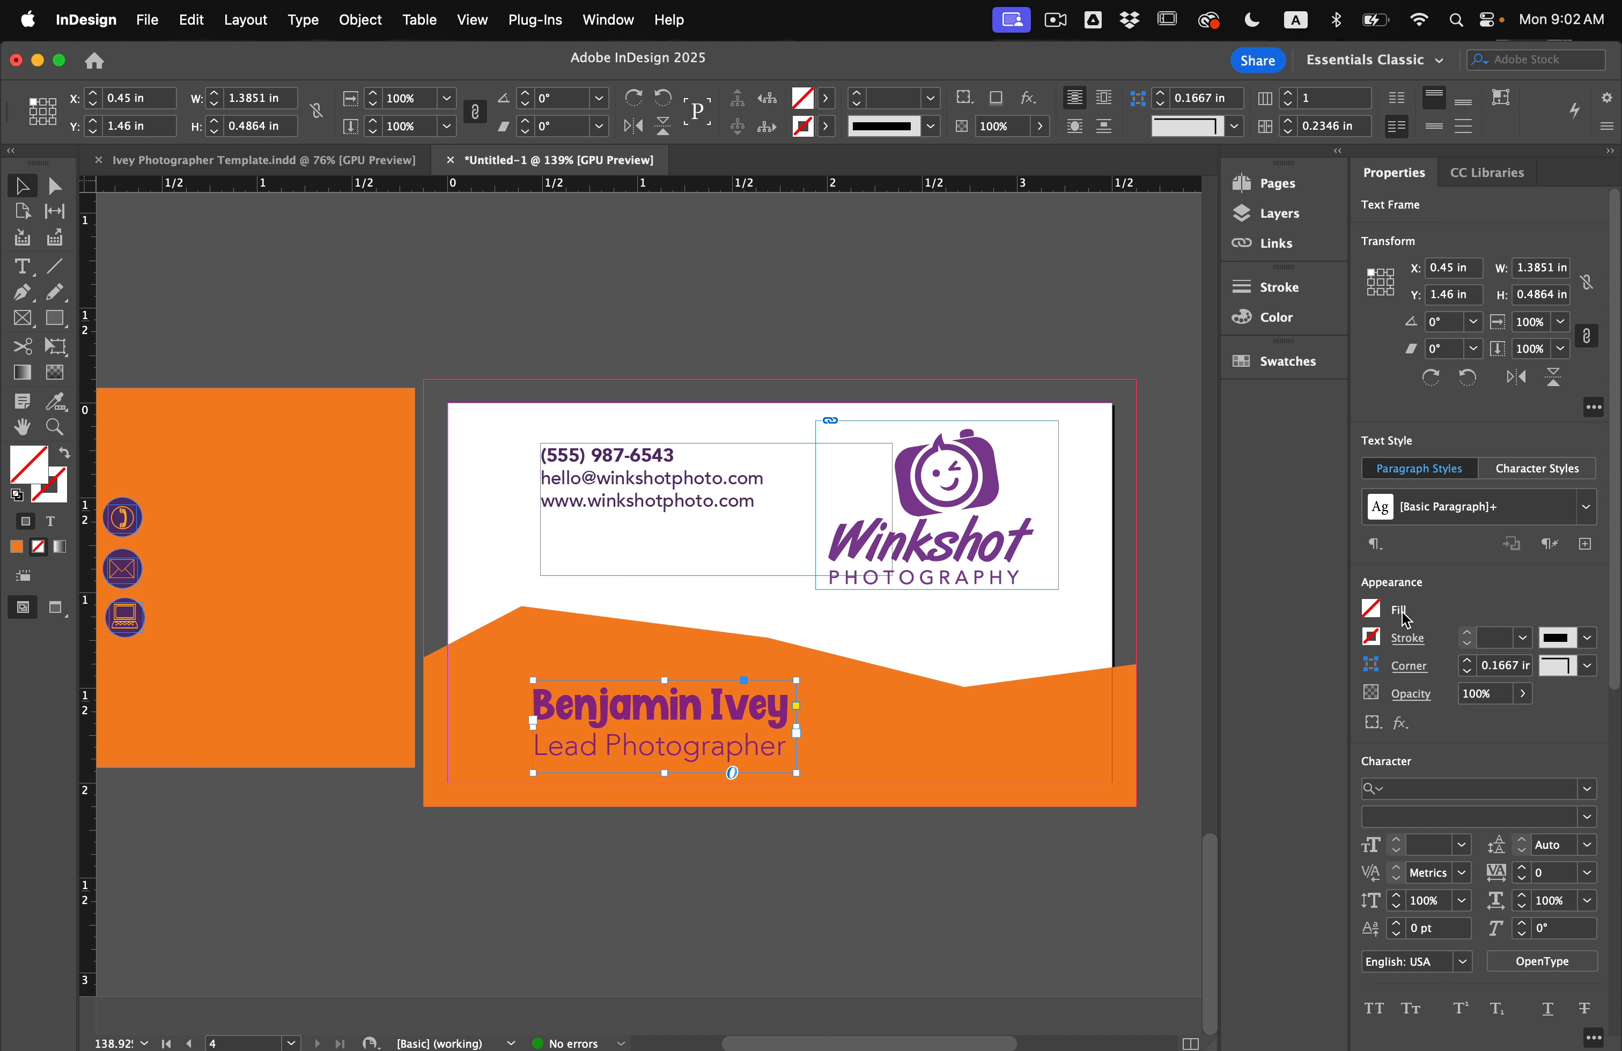
left_click(1379, 606)
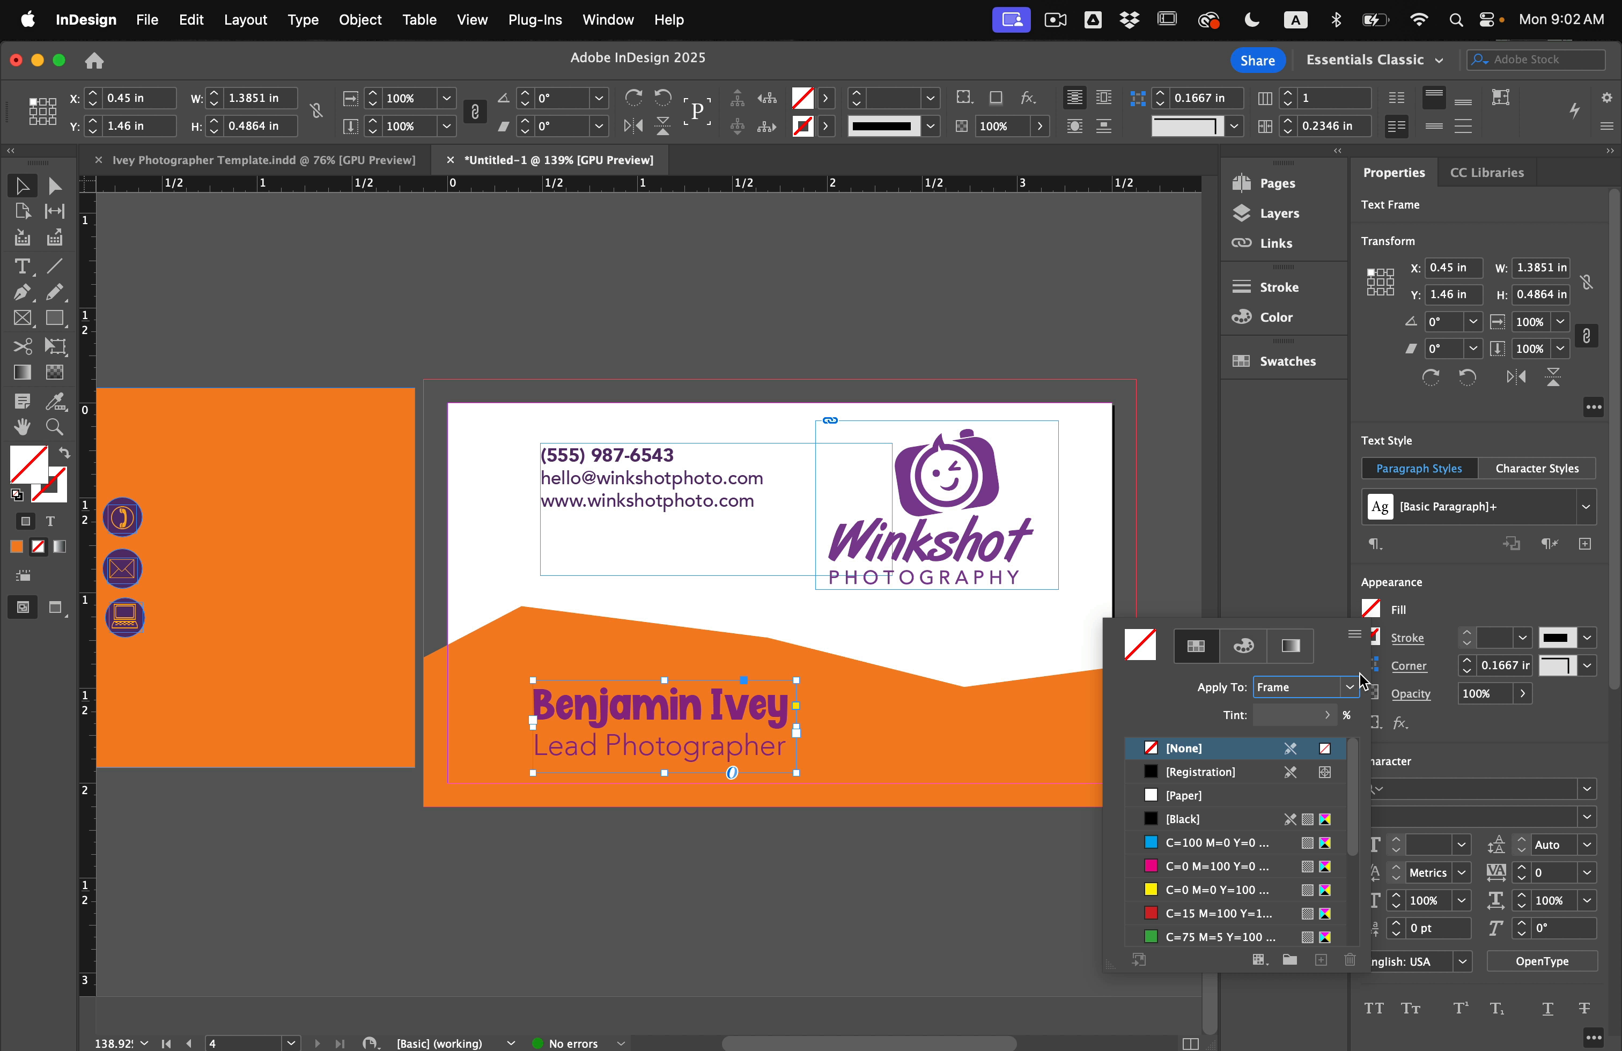
left_click(826, 99)
left_click(827, 99)
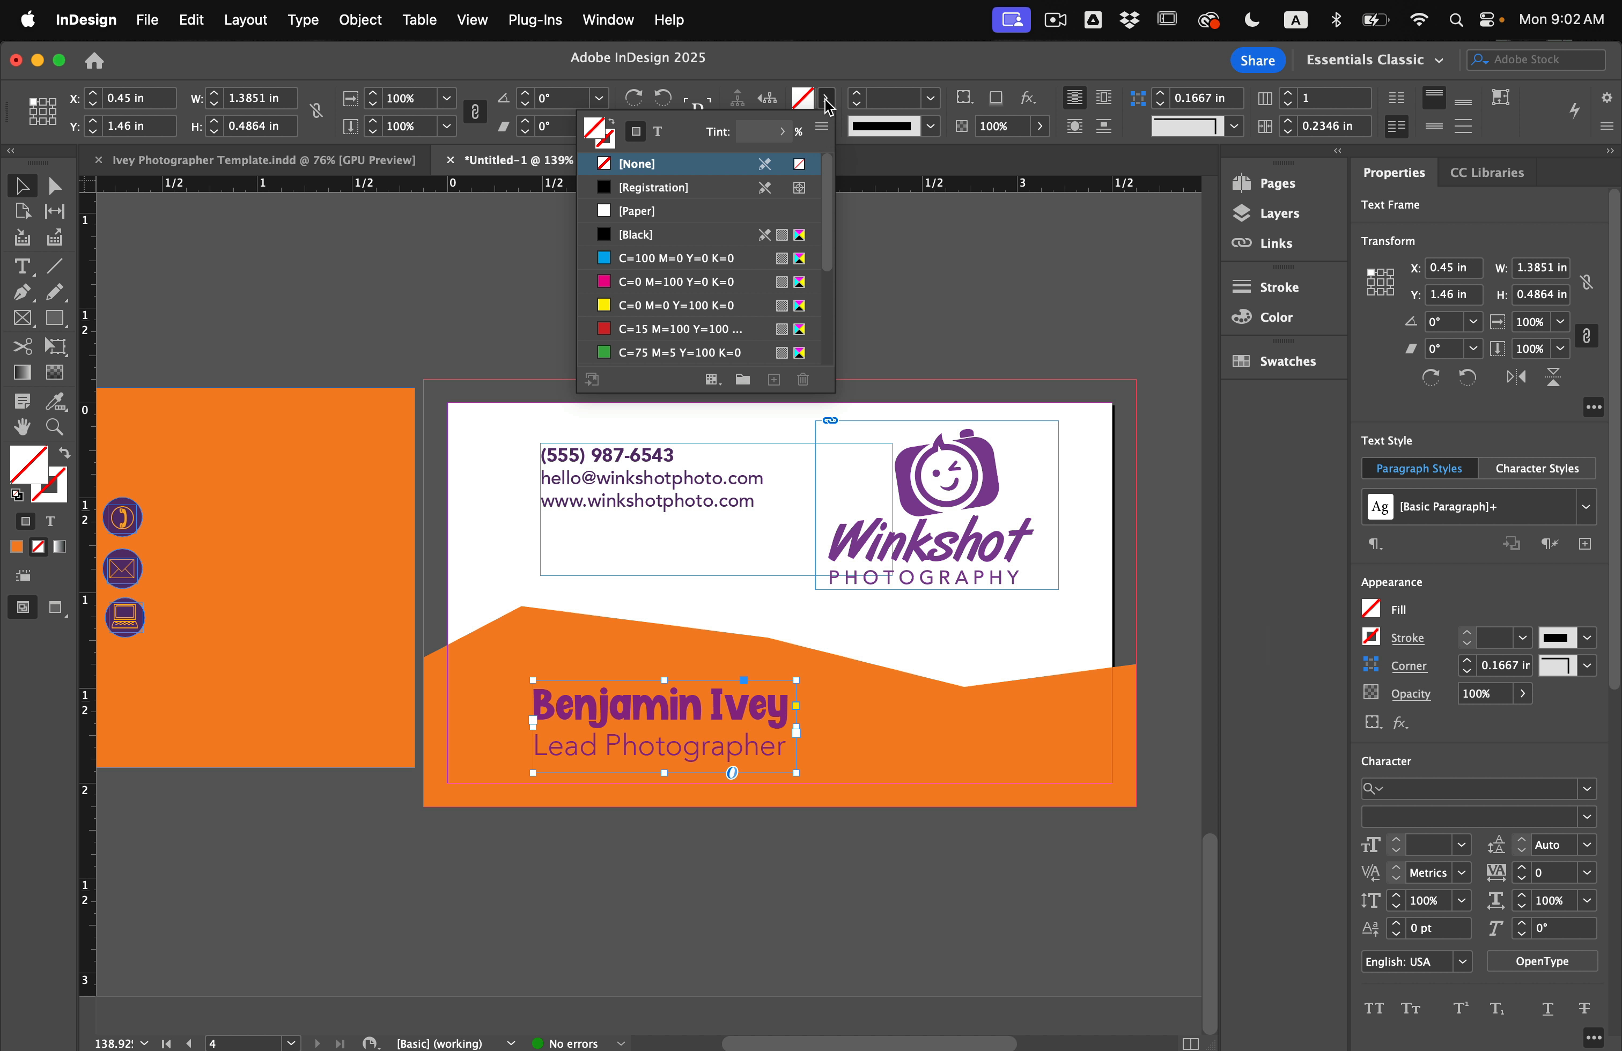
left_click(659, 132)
scroll(690, 256, "up", 3)
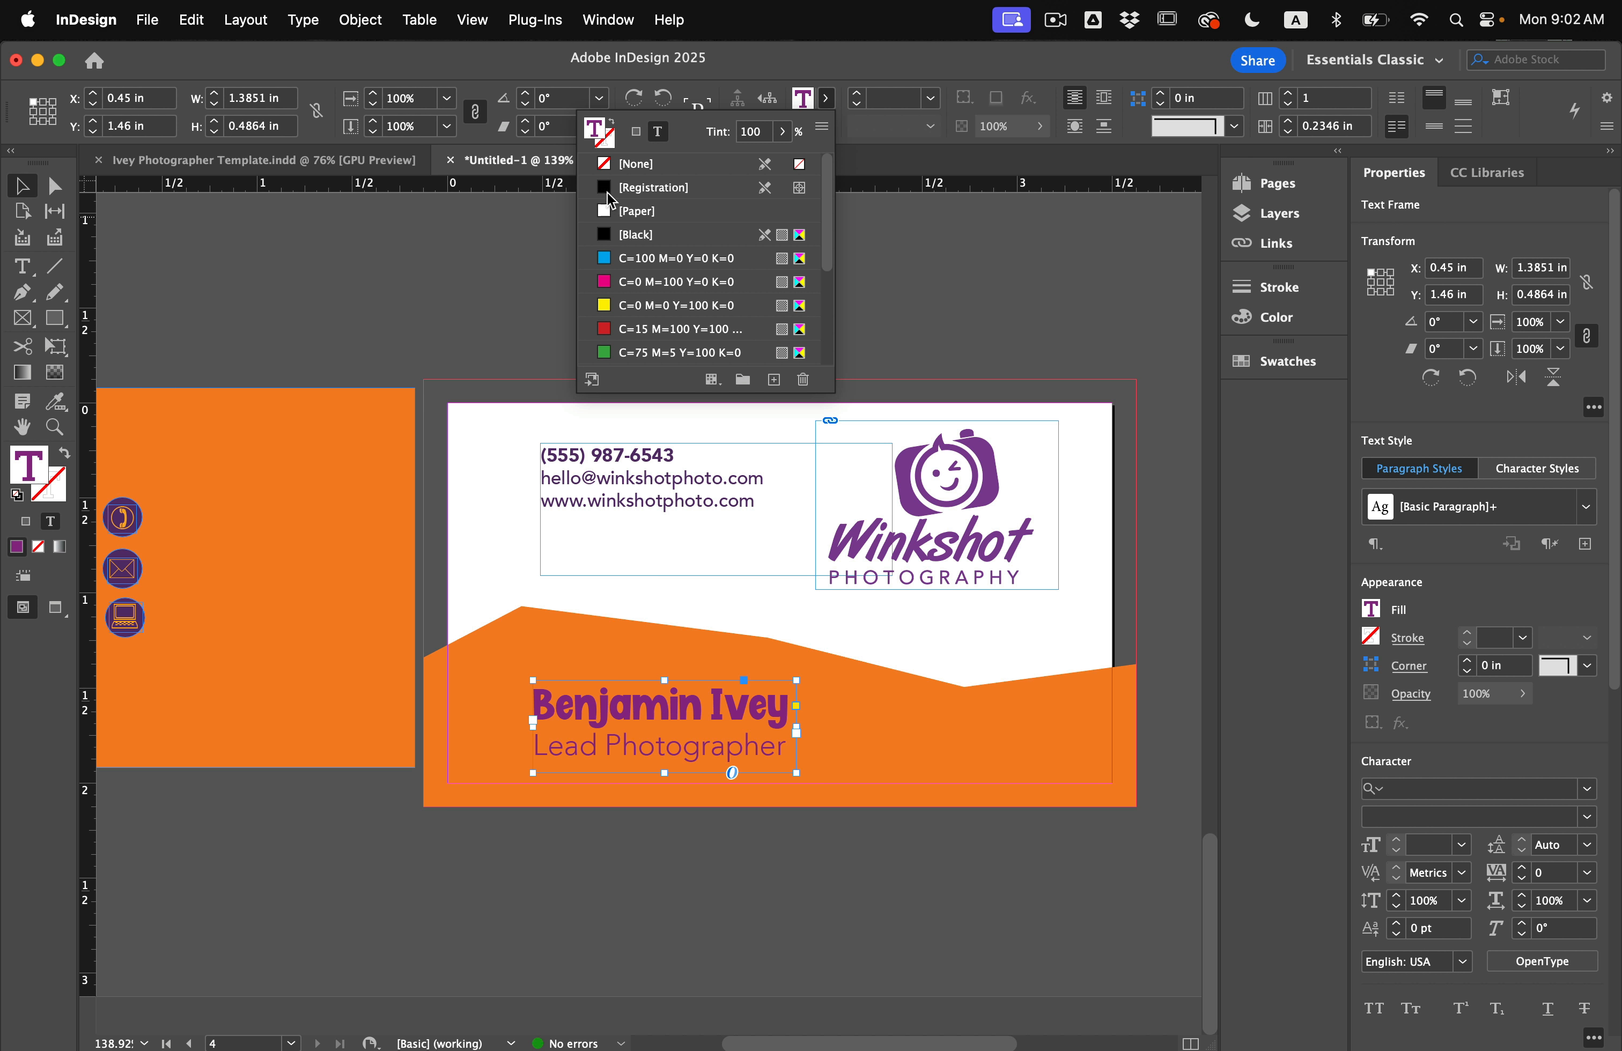
left_click(655, 212)
left_click(494, 552)
scroll(494, 553, "right", 1)
key("w")
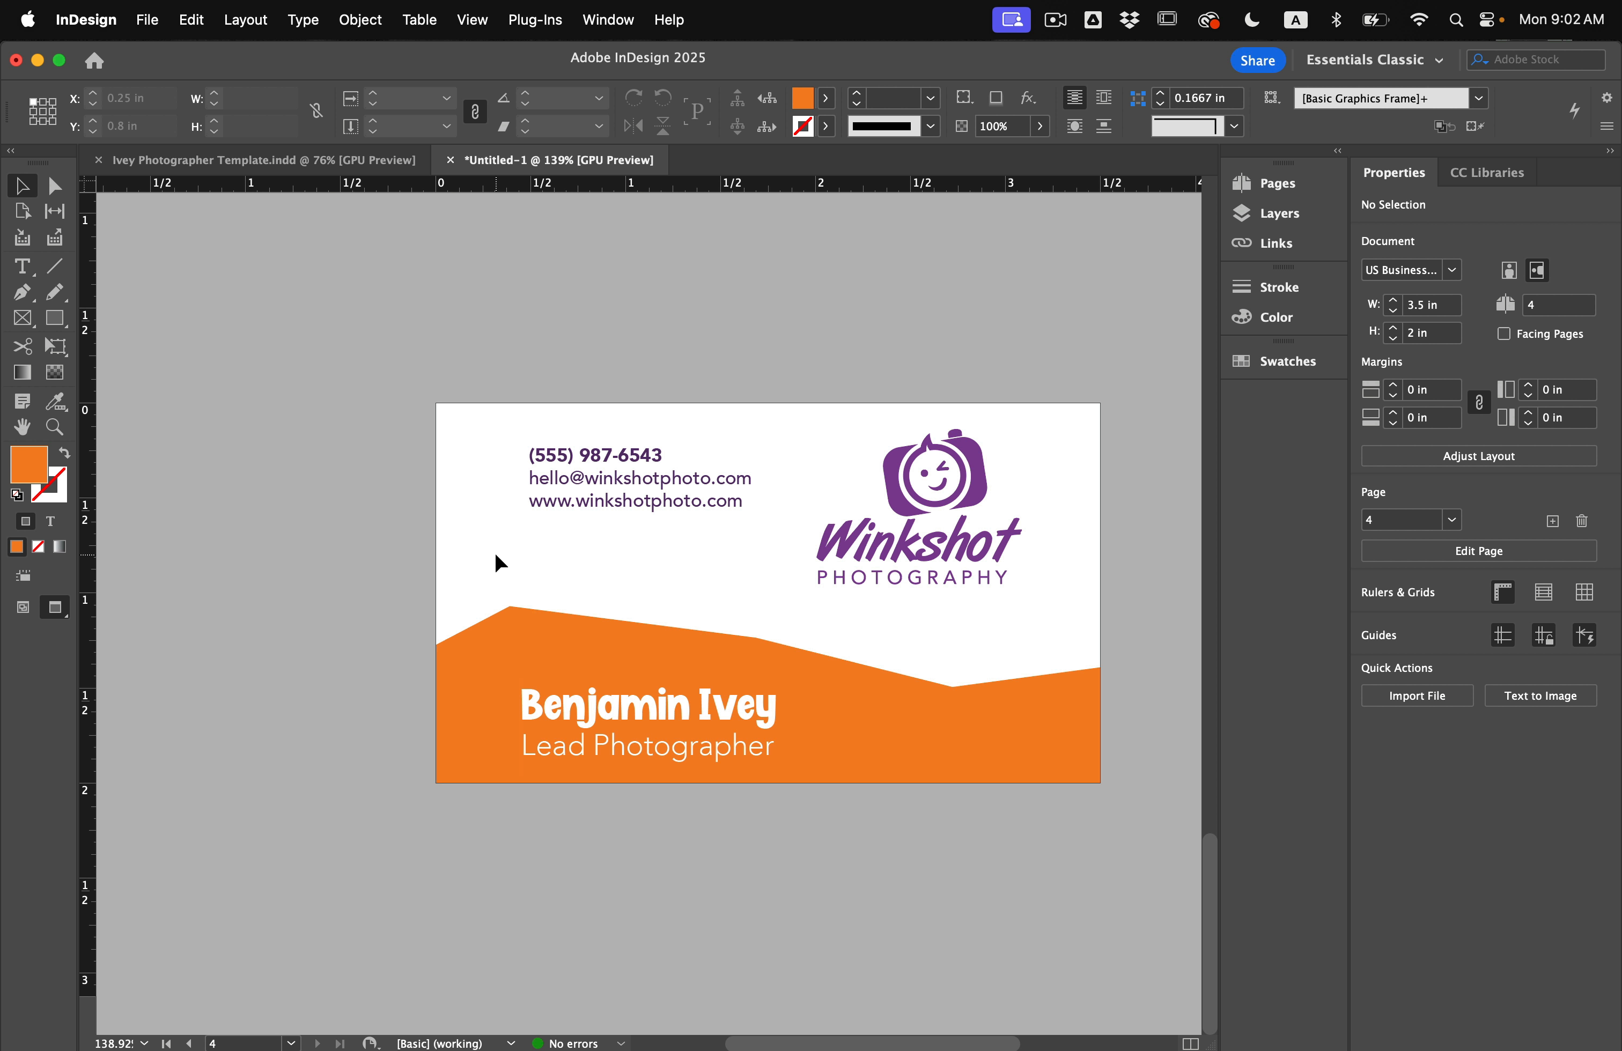
key("w")
scroll(494, 552, "up", 3)
scroll(494, 553, "down", 2)
scroll(494, 553, "right", 1)
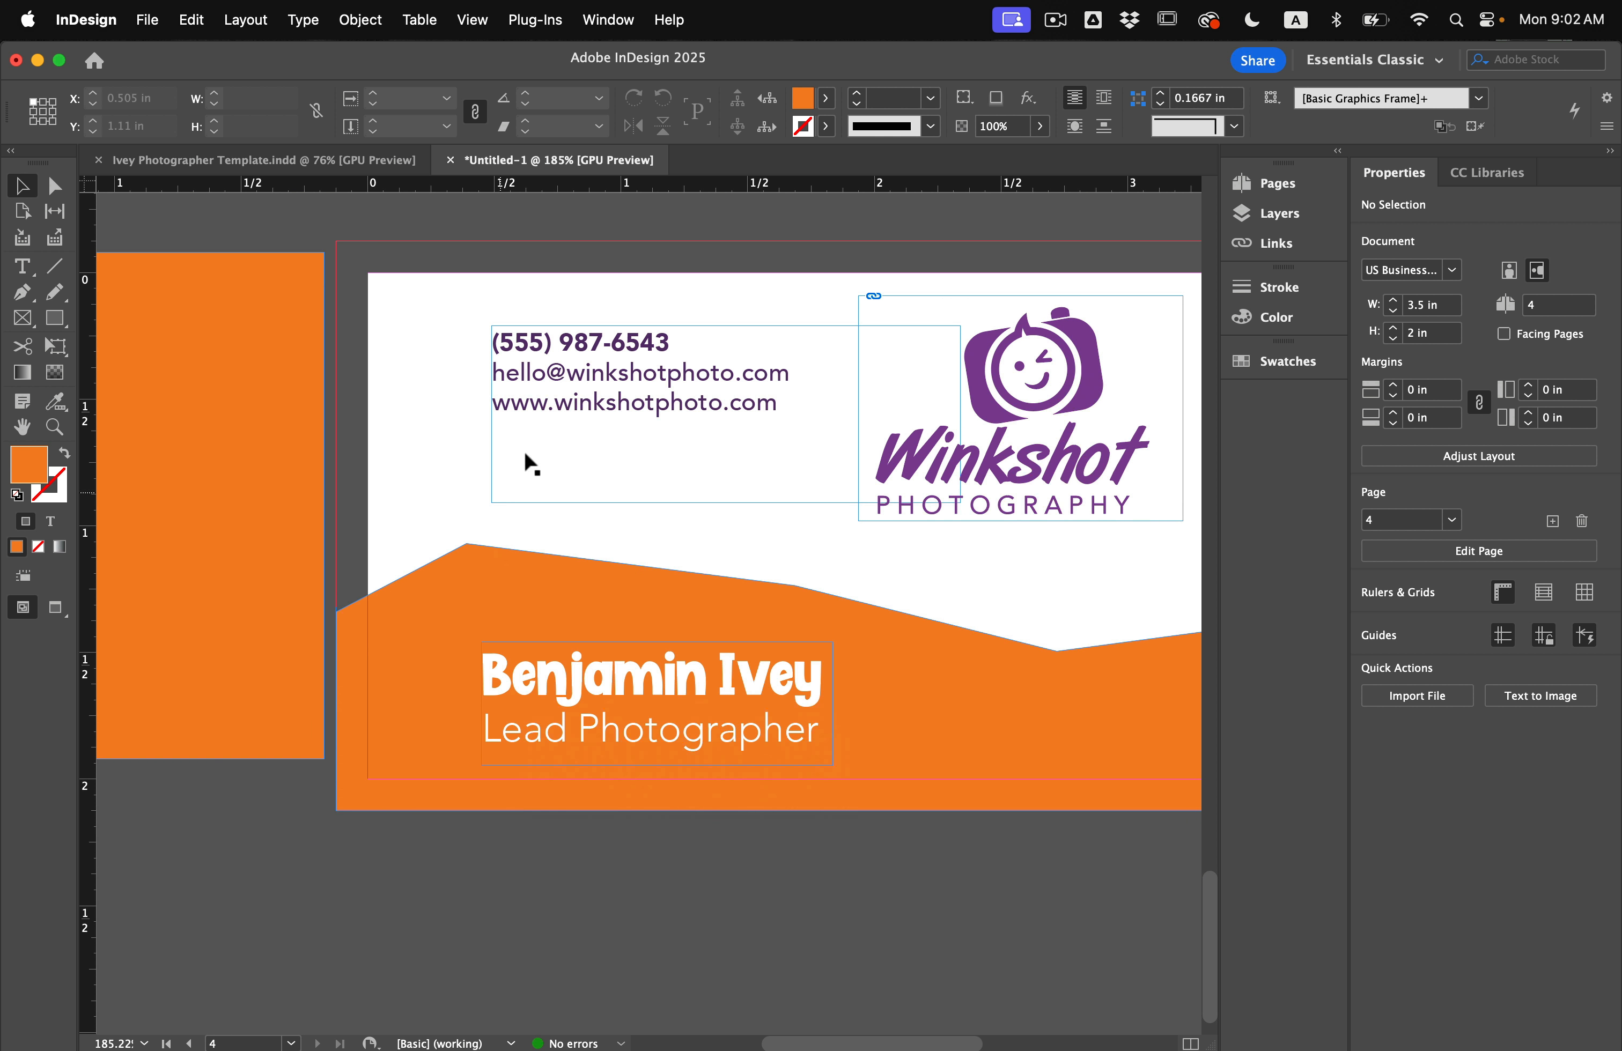
Right-align the contact details, enlarge the phone number, and add a blank line after it.
left_click(607, 418)
left_click_drag(700, 431, 686, 432)
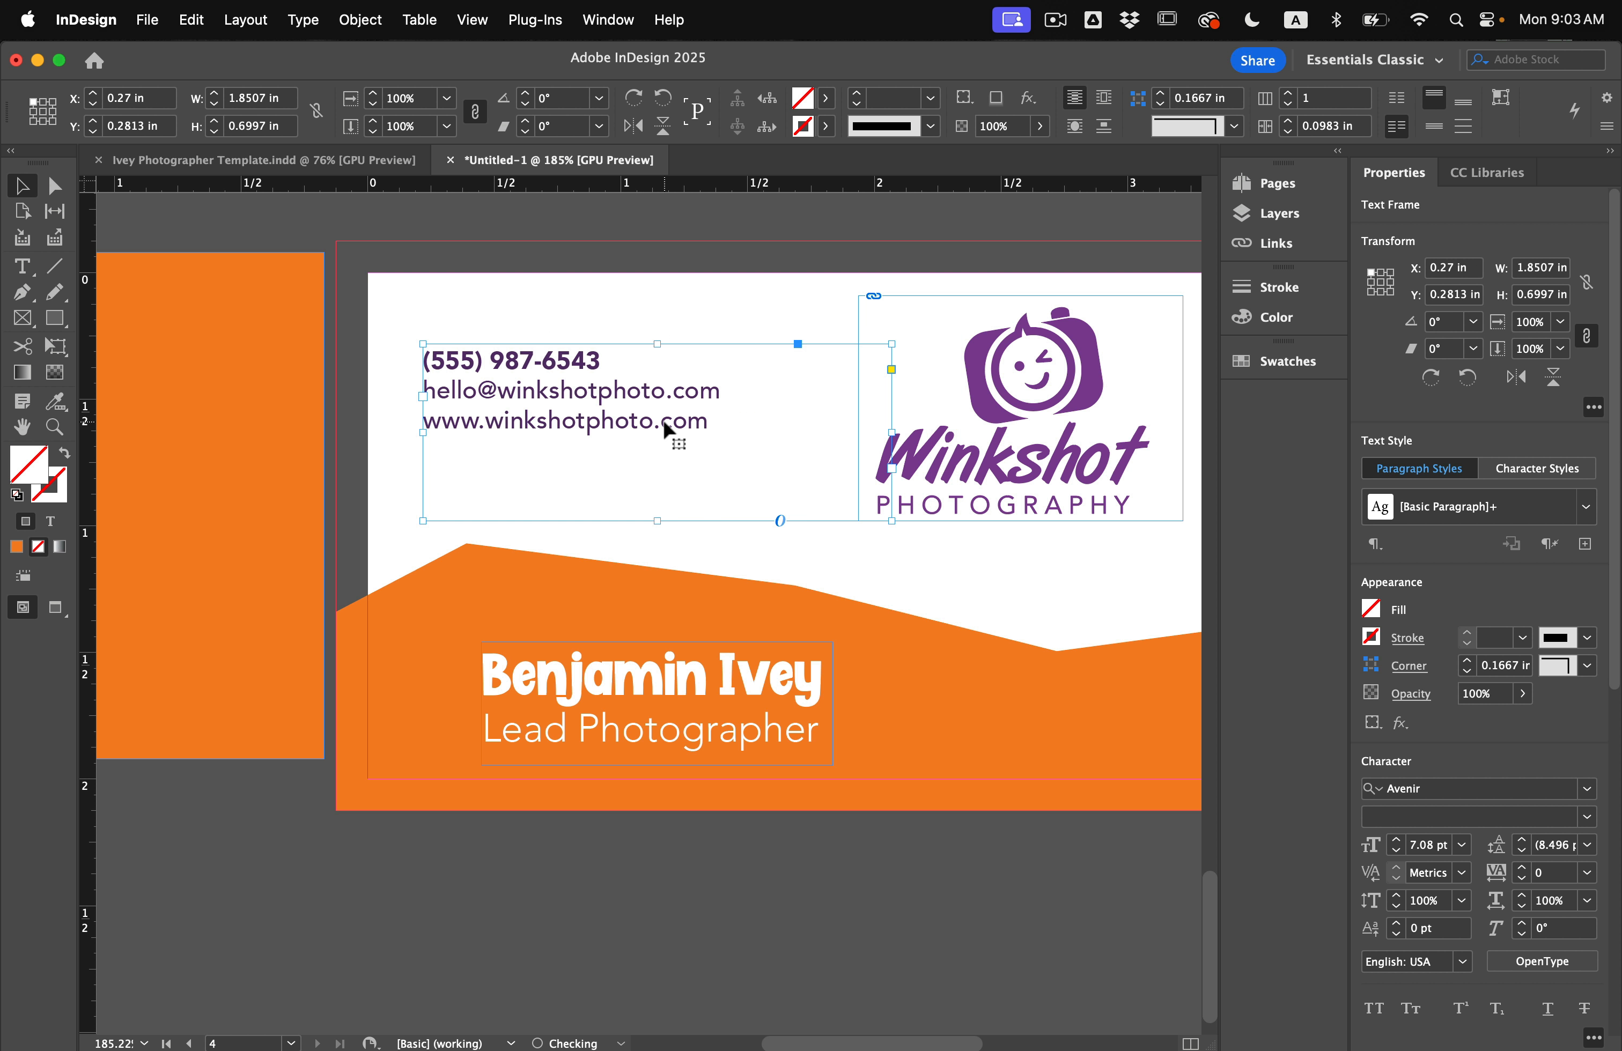
double_click(648, 413)
key("super+a")
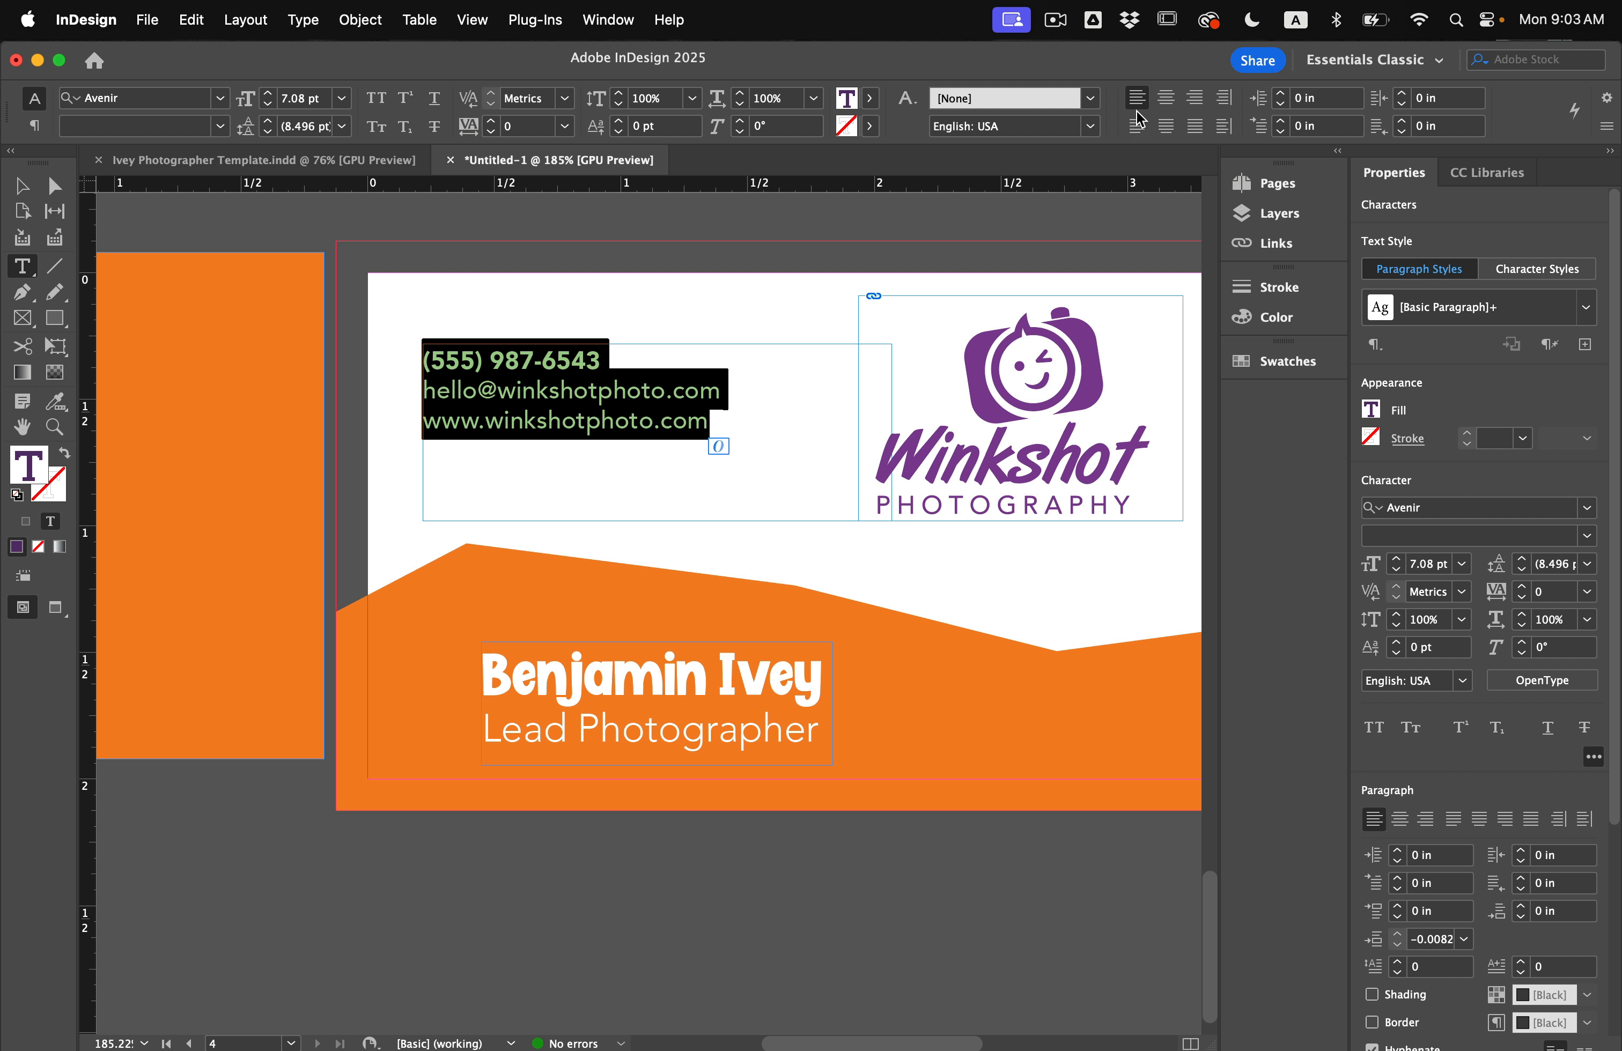
left_click(1195, 98)
left_click(682, 373)
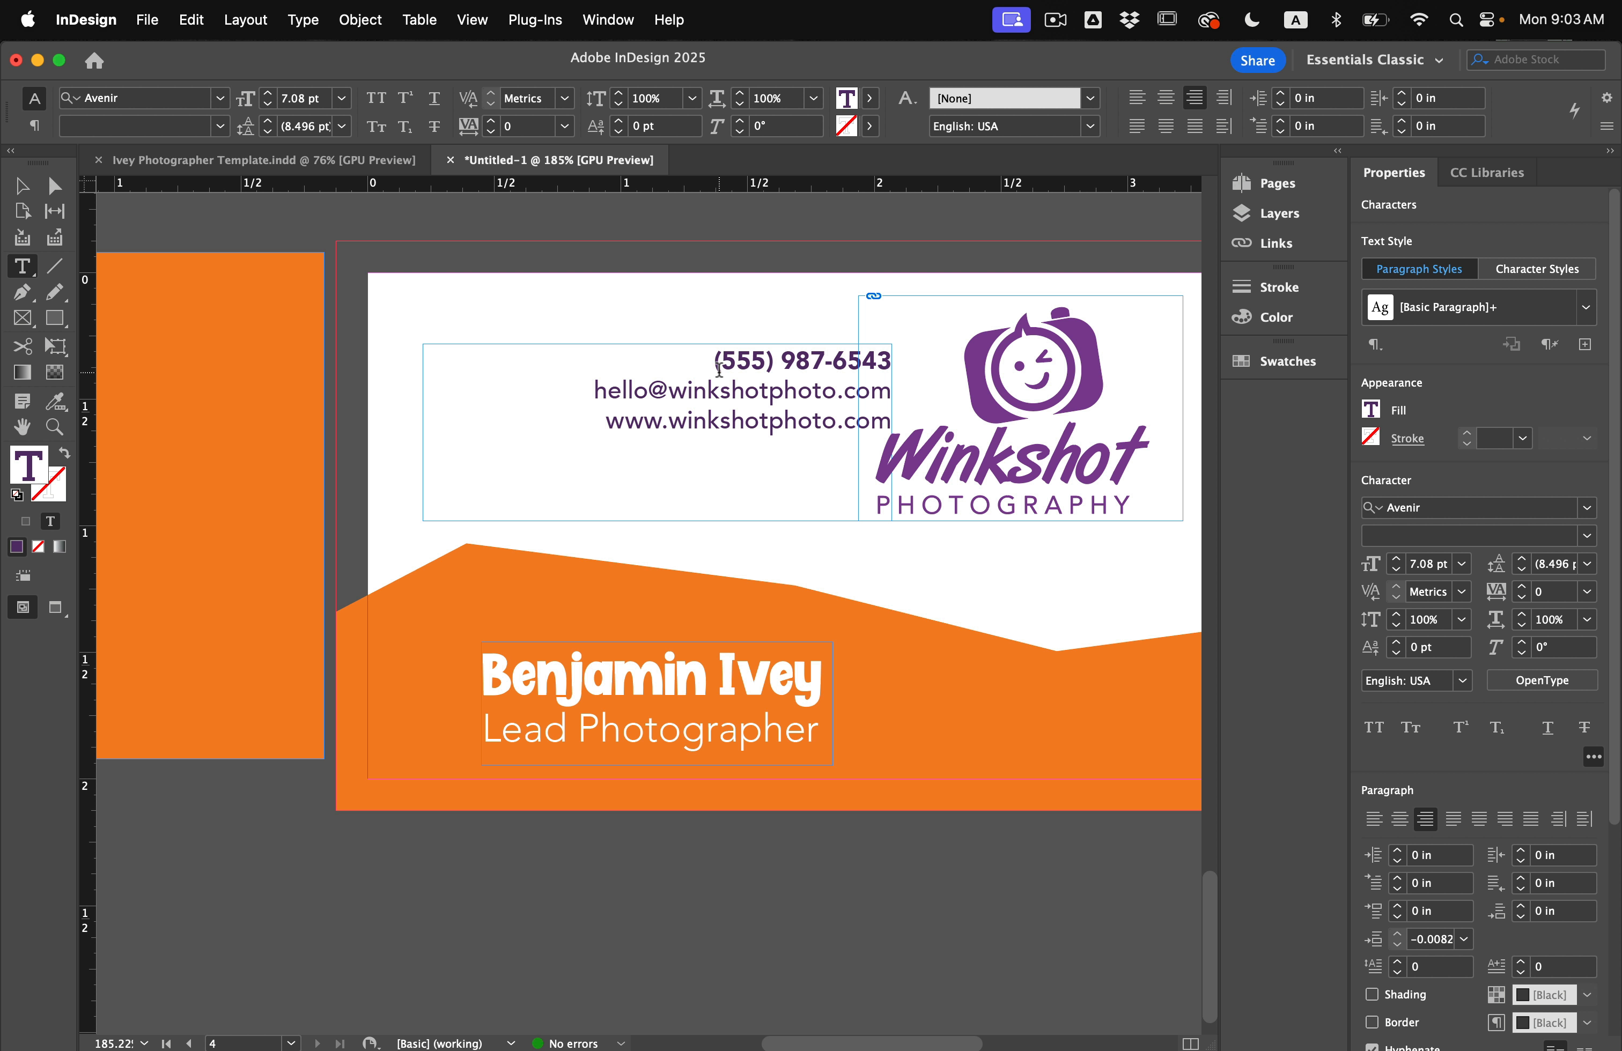
triple_click(735, 355)
key("shift+super+period")
key("shift+super+period")
key("shift+super+period")
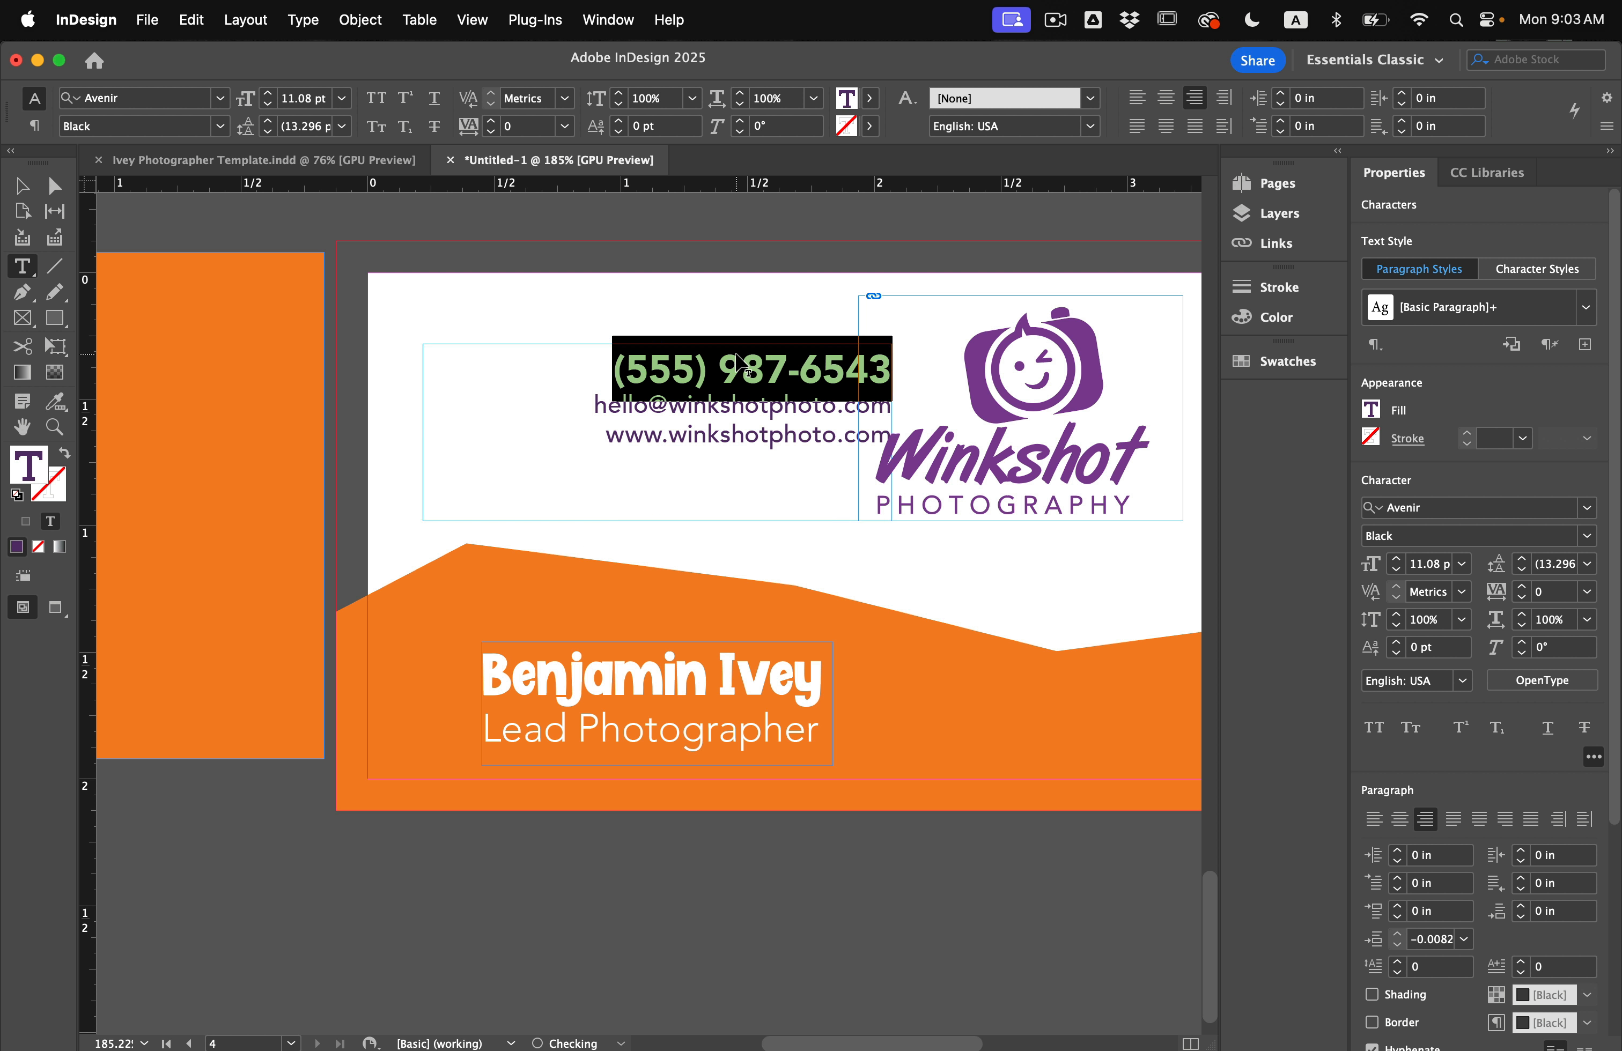
left_click(588, 408)
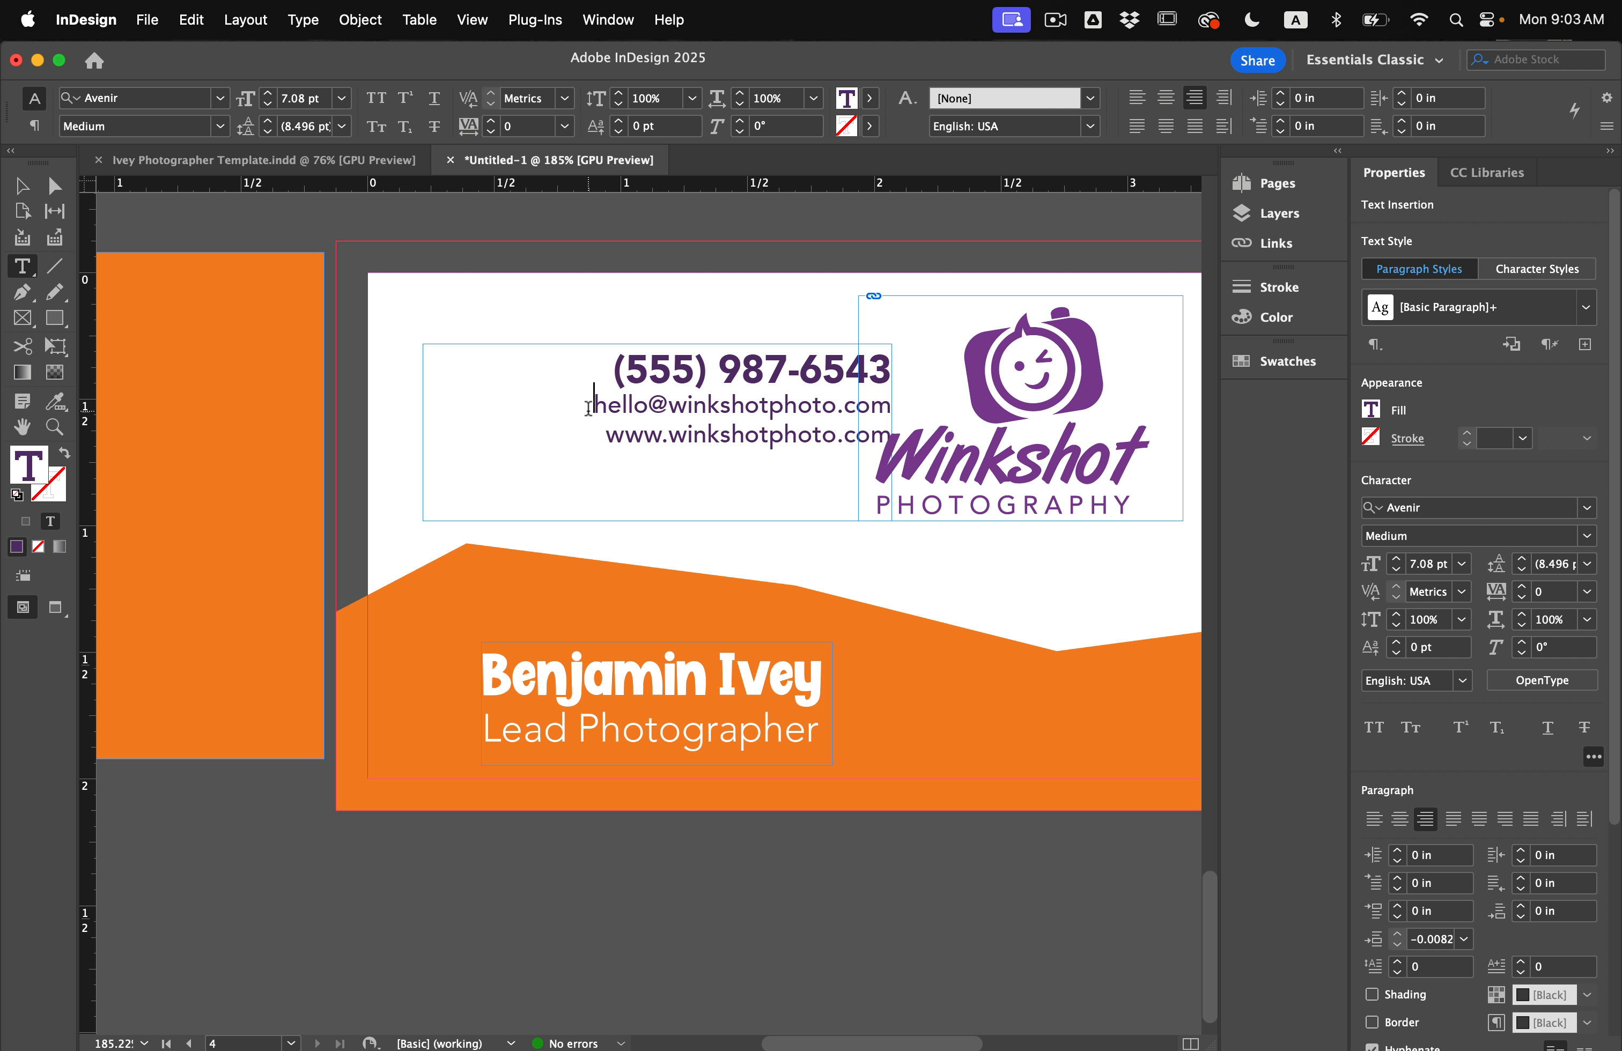
key("Return")
Narrow the contact frame, add a vertical guide near 1.14 in, and realign the name and contact frames.
left_click(22, 185)
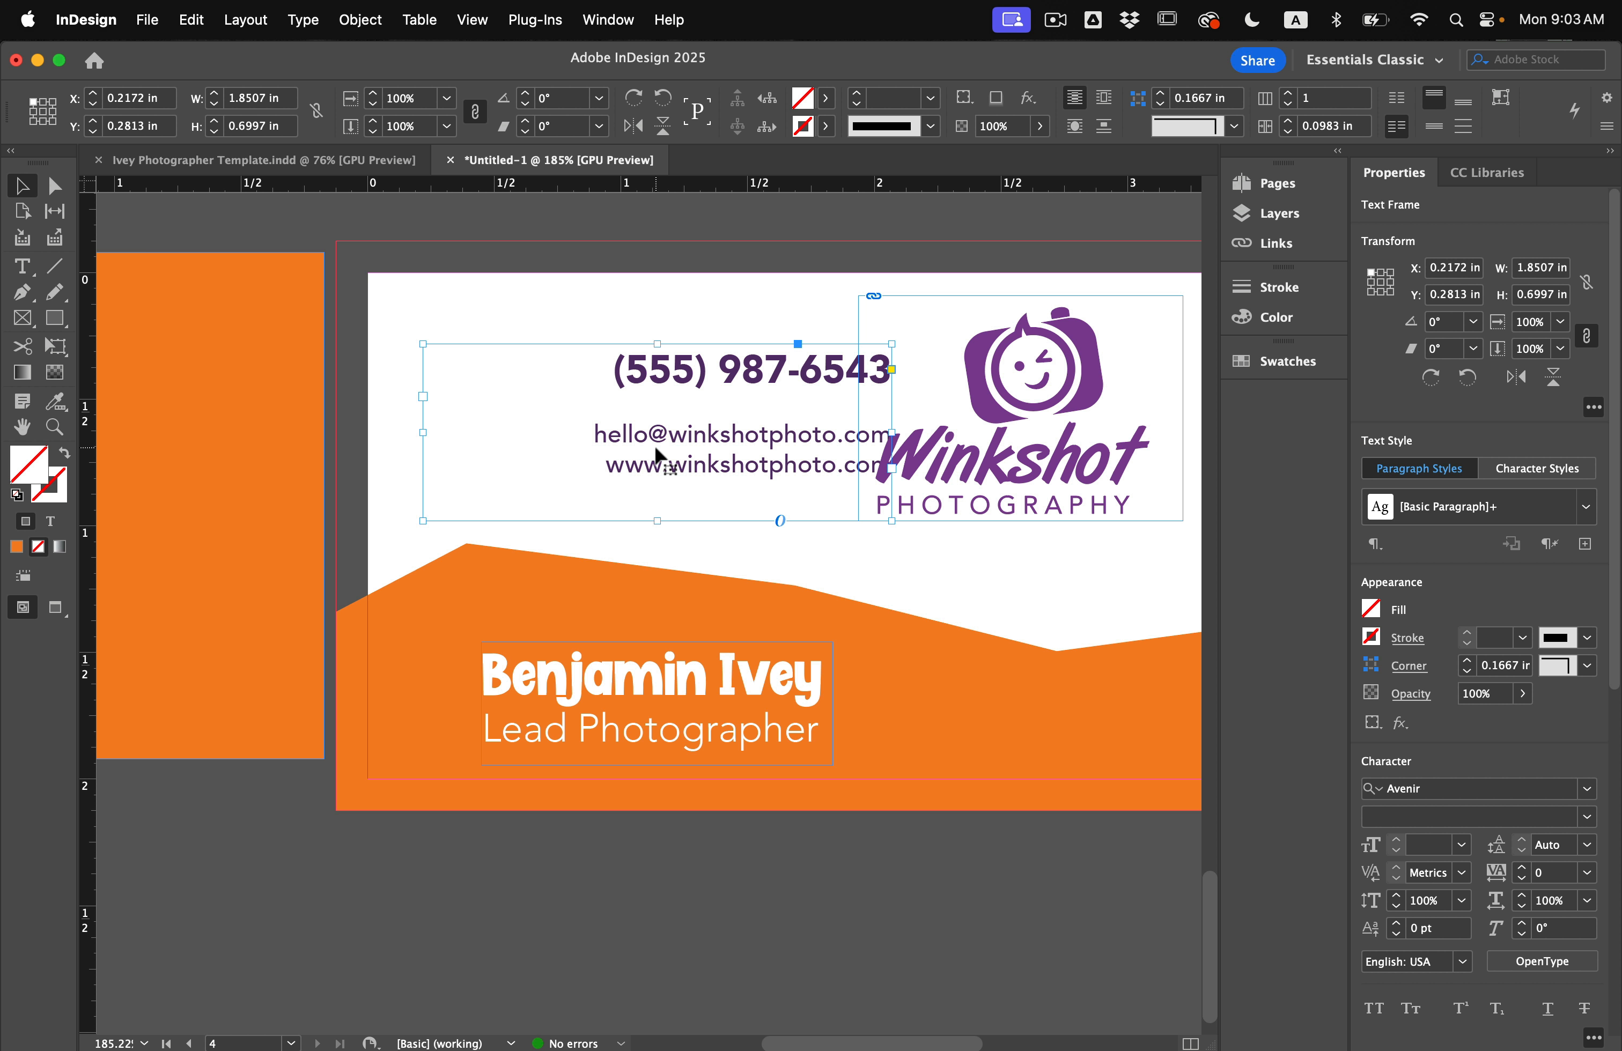
left_click_drag(892, 433, 781, 433)
left_click(841, 524)
key("w")
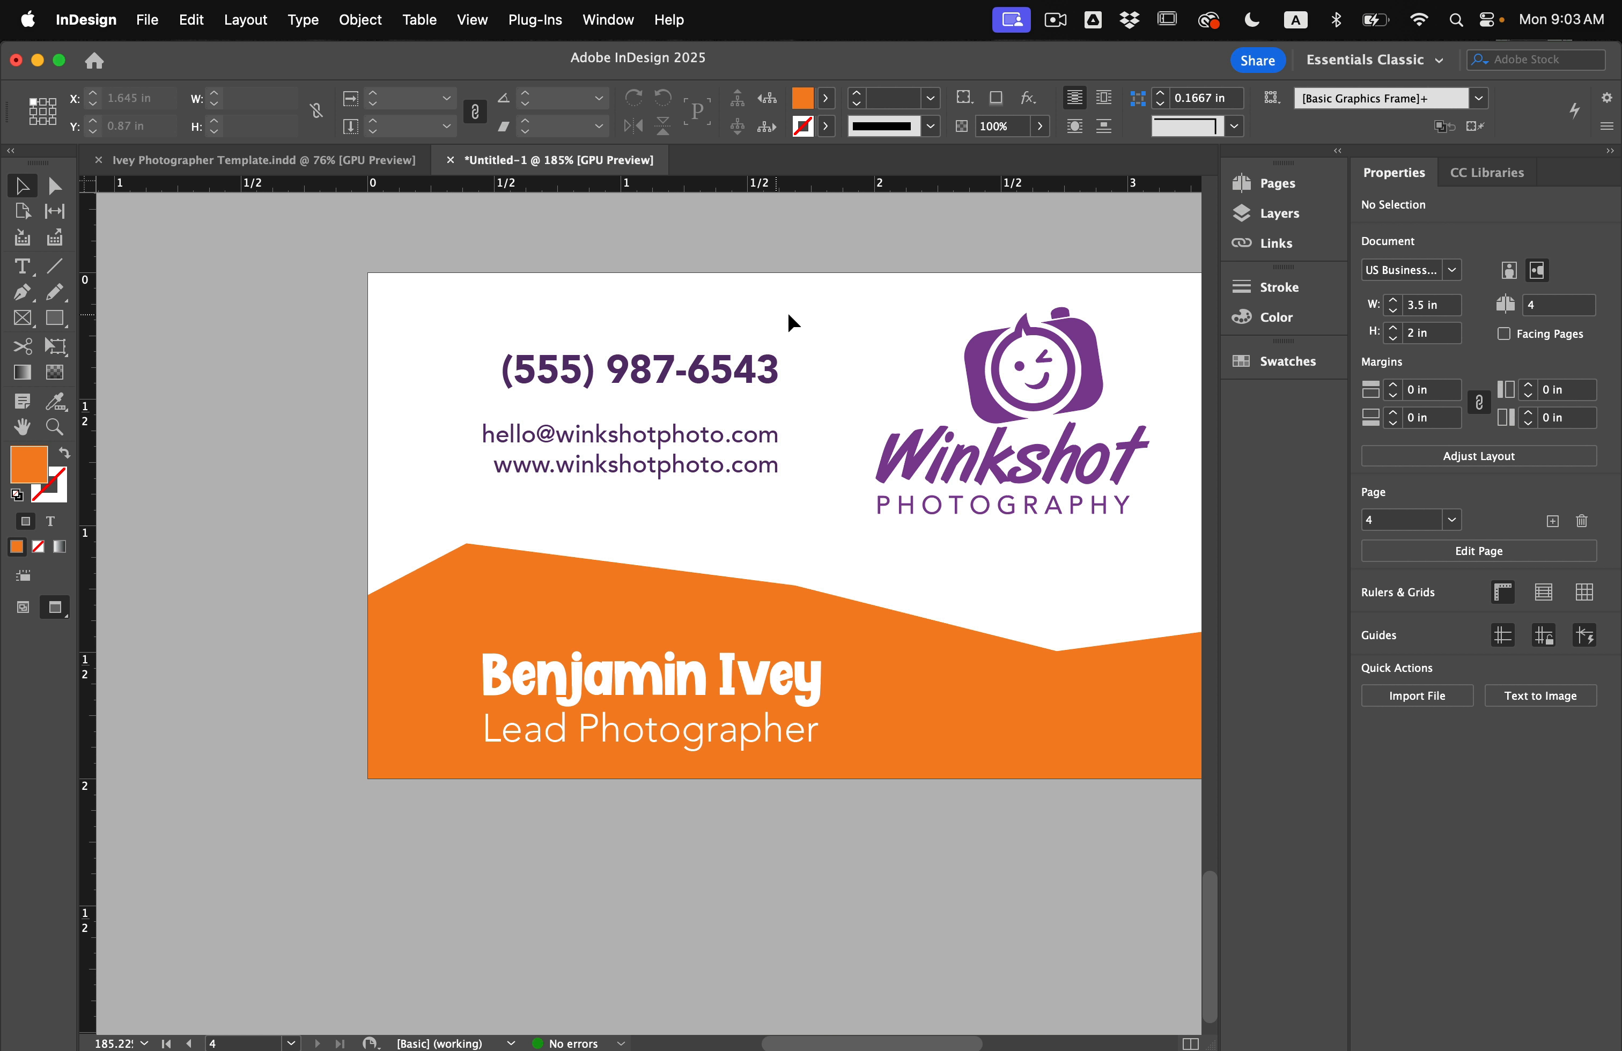
key("w")
left_click(652, 471)
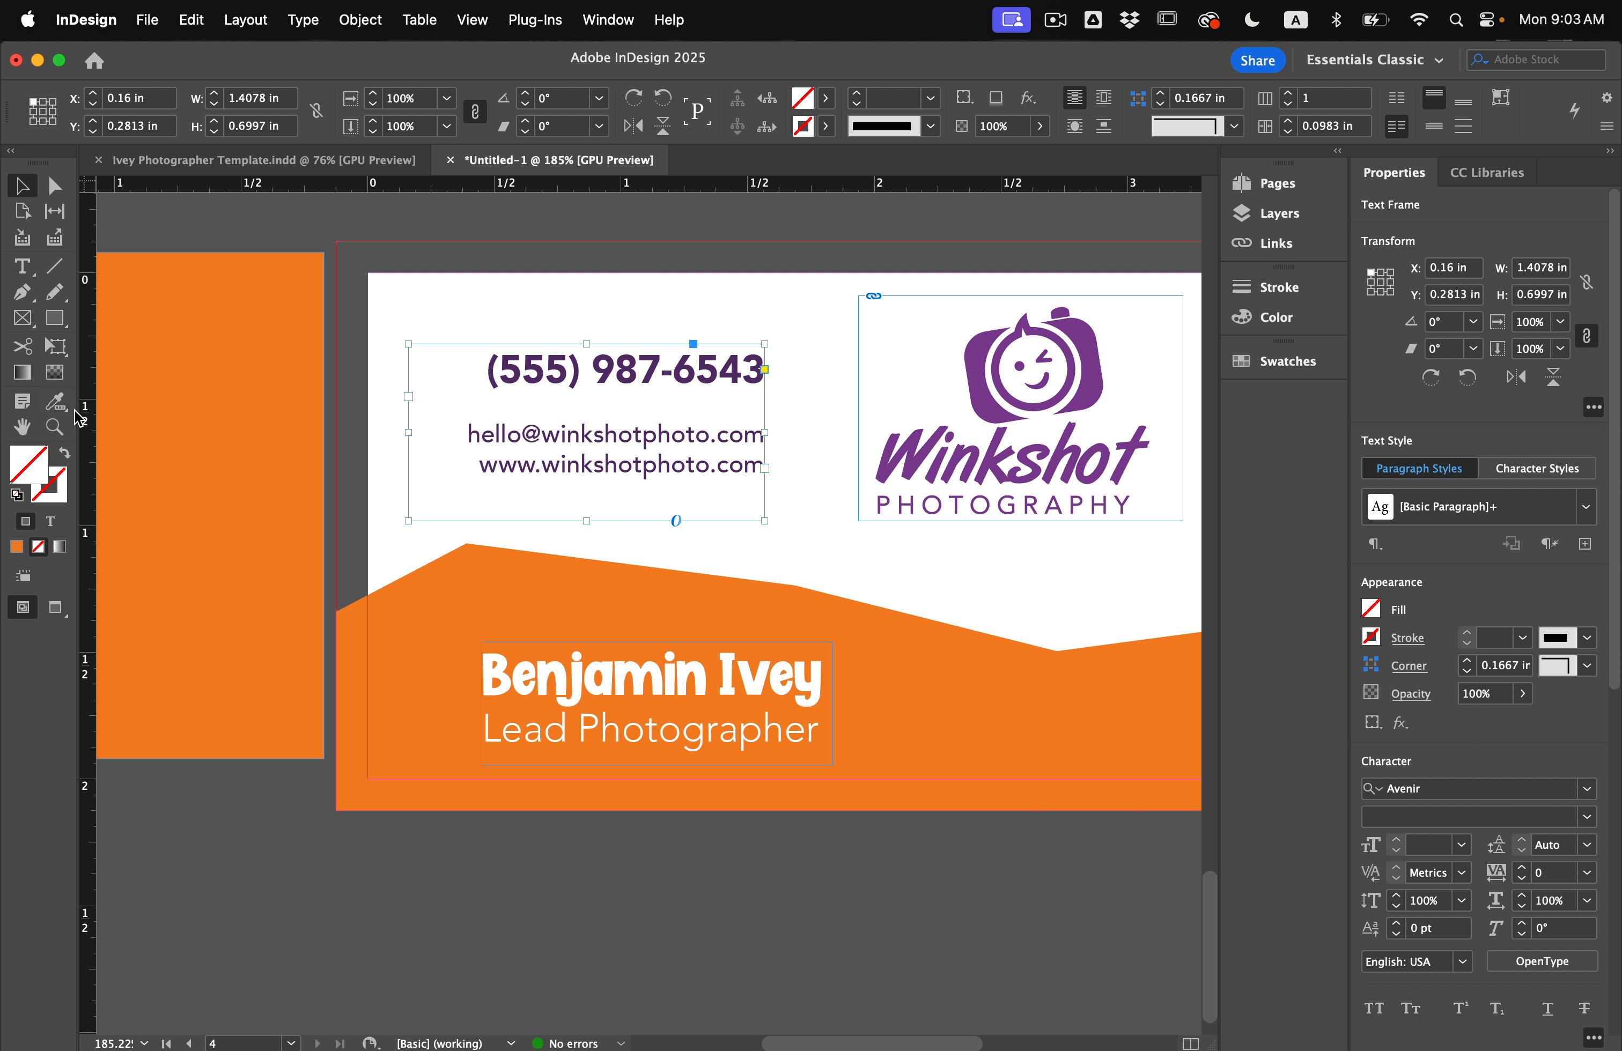
left_click_drag(85, 417, 811, 532)
left_click_drag(785, 679, 766, 678)
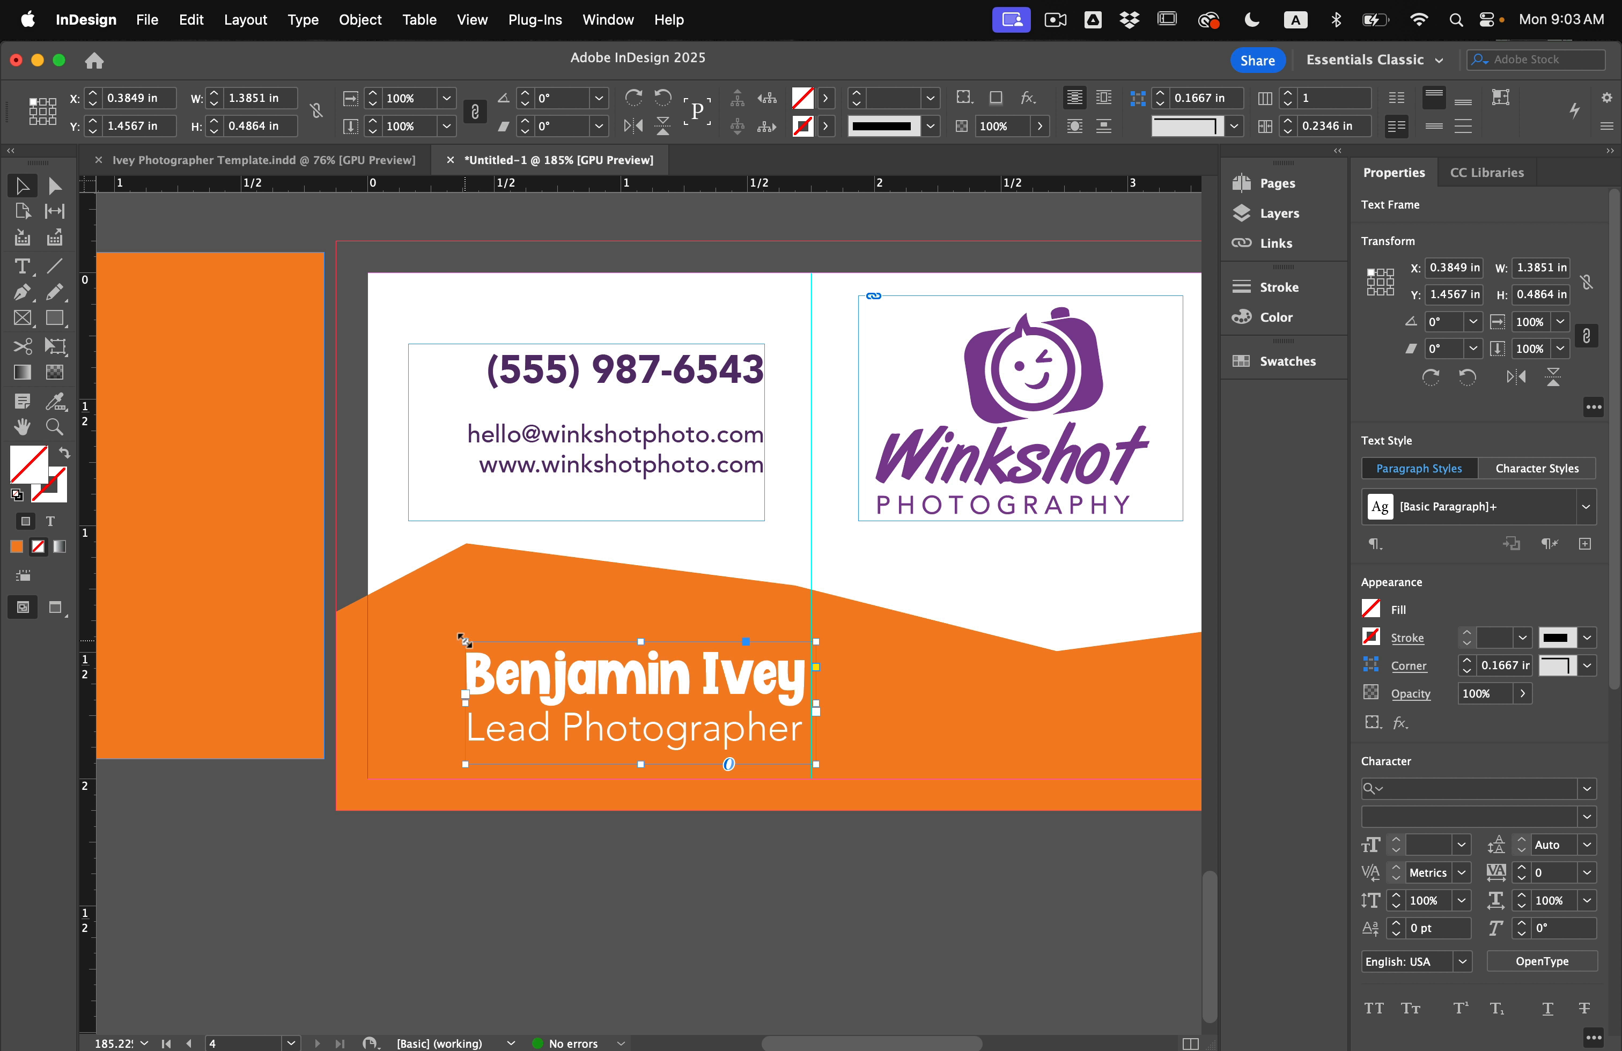
left_click_drag(464, 640, 420, 625)
left_click_drag(630, 449, 712, 466)
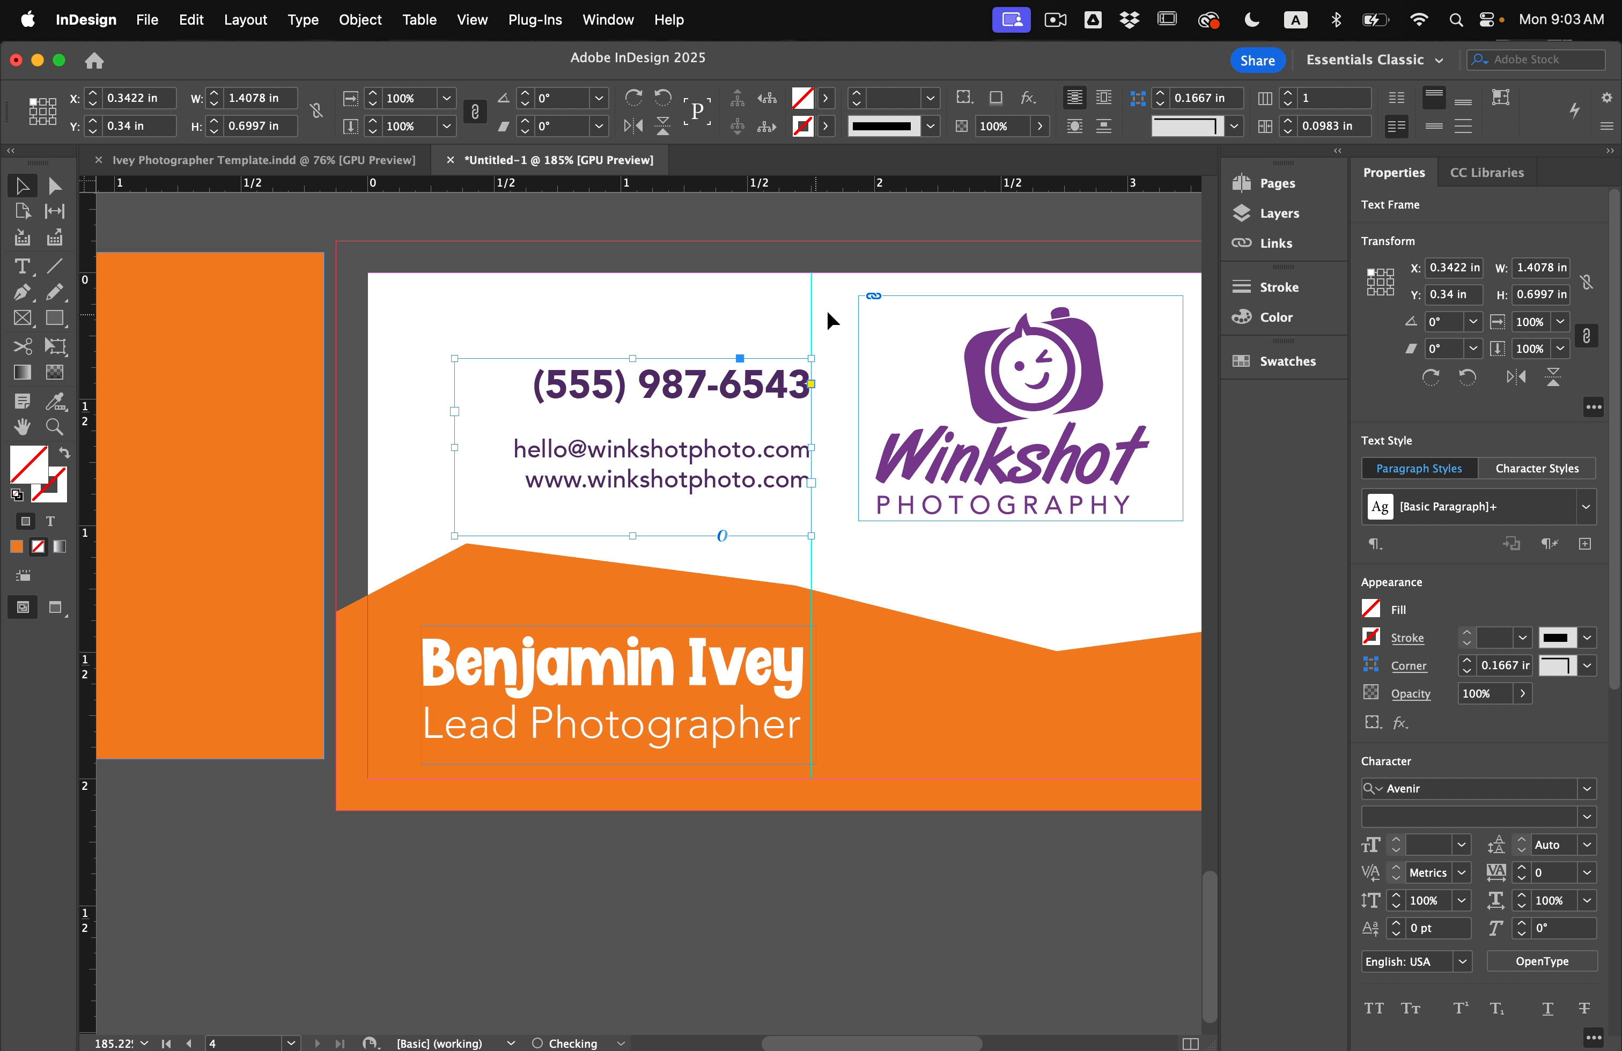
key("w")
scroll(842, 567, "right", 1)
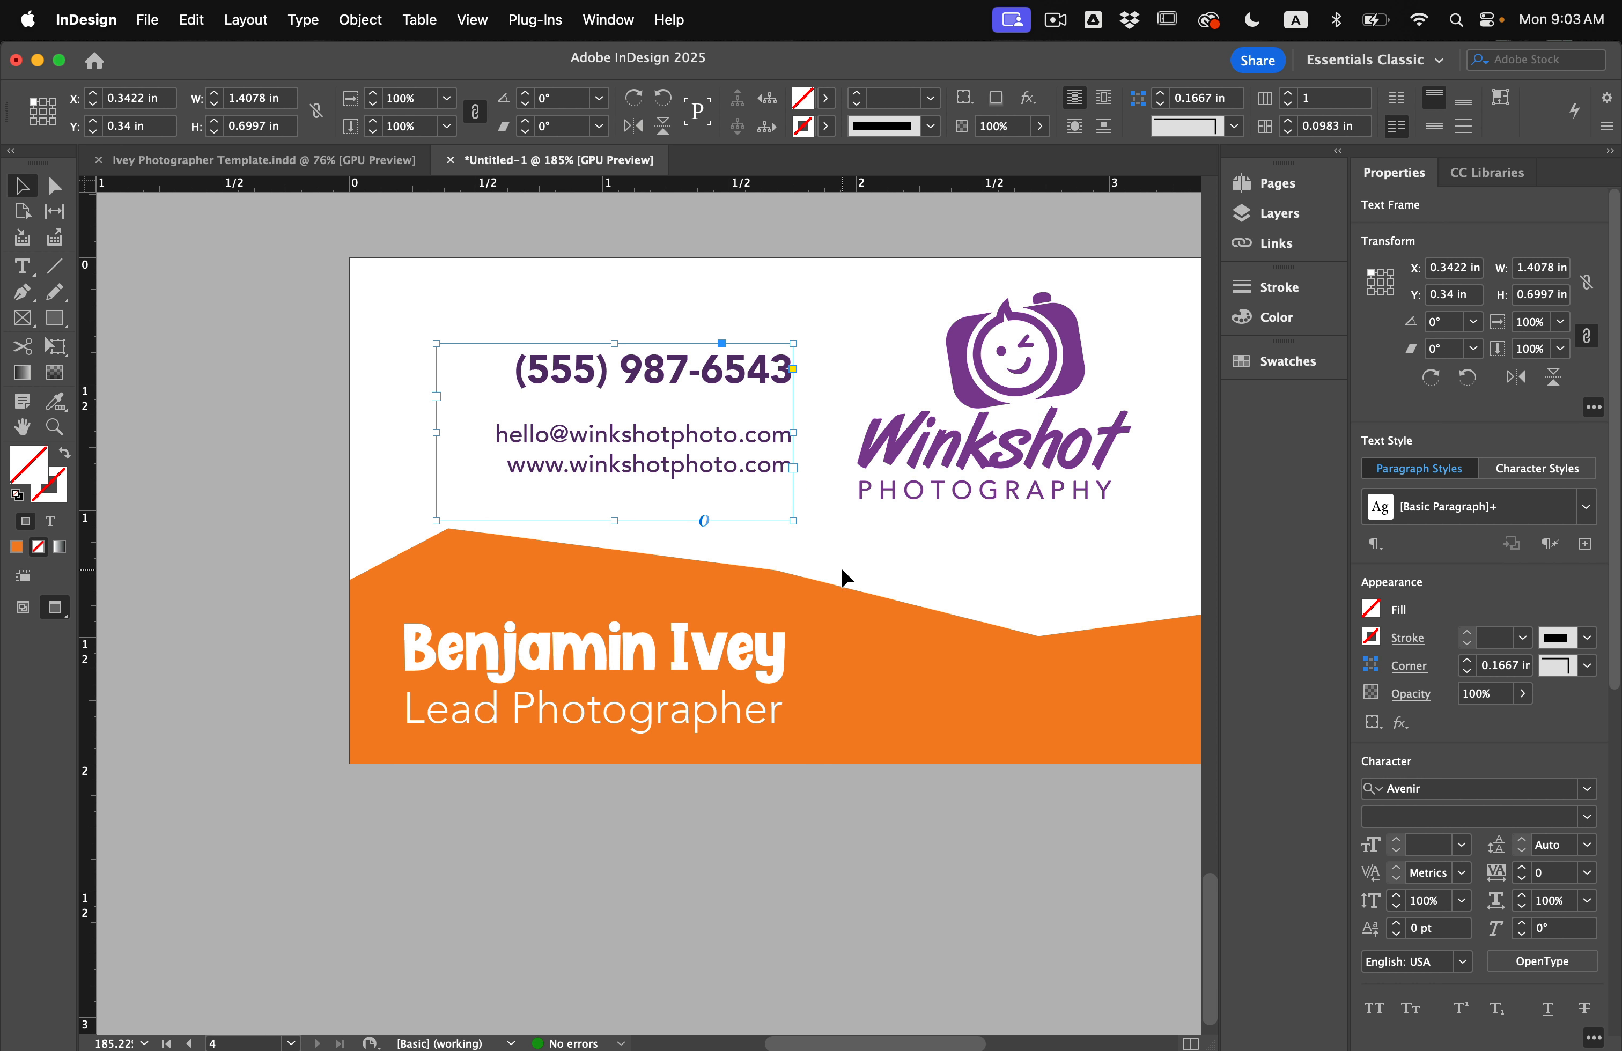
left_click(876, 552)
scroll(915, 553, "right", 4)
Enlarge the Winkshot logo from its corner and nudge the contact frame down.
left_click(918, 444)
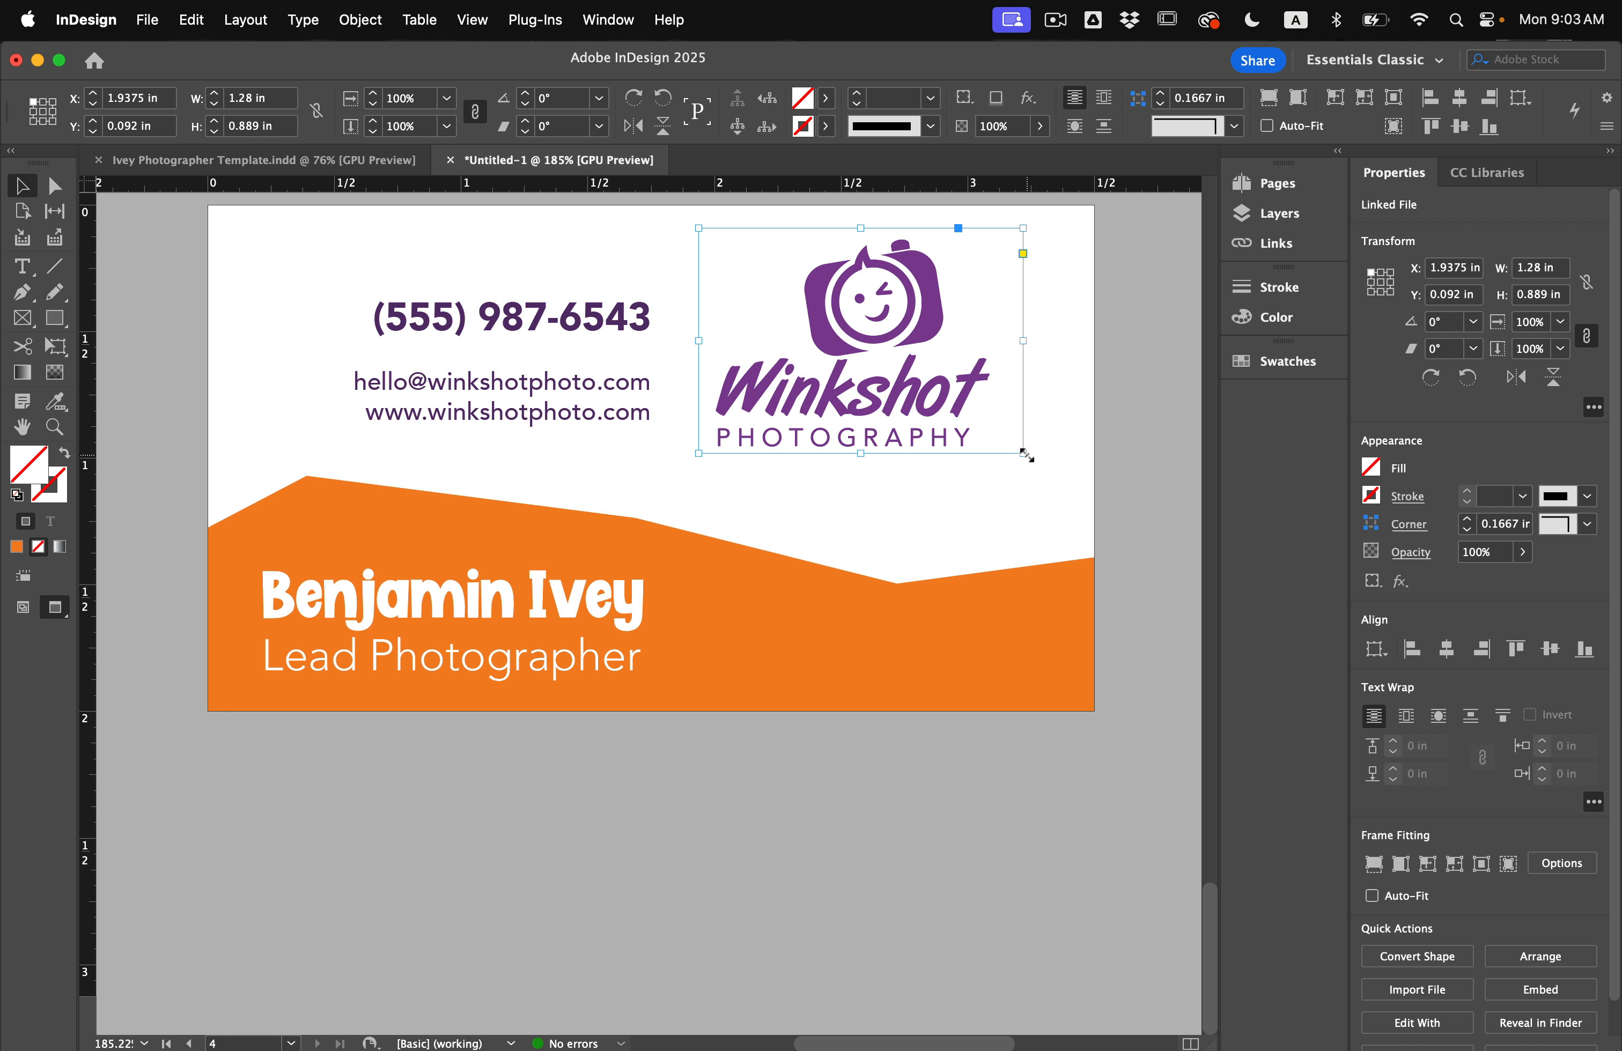
left_click_drag(1025, 454, 1049, 495)
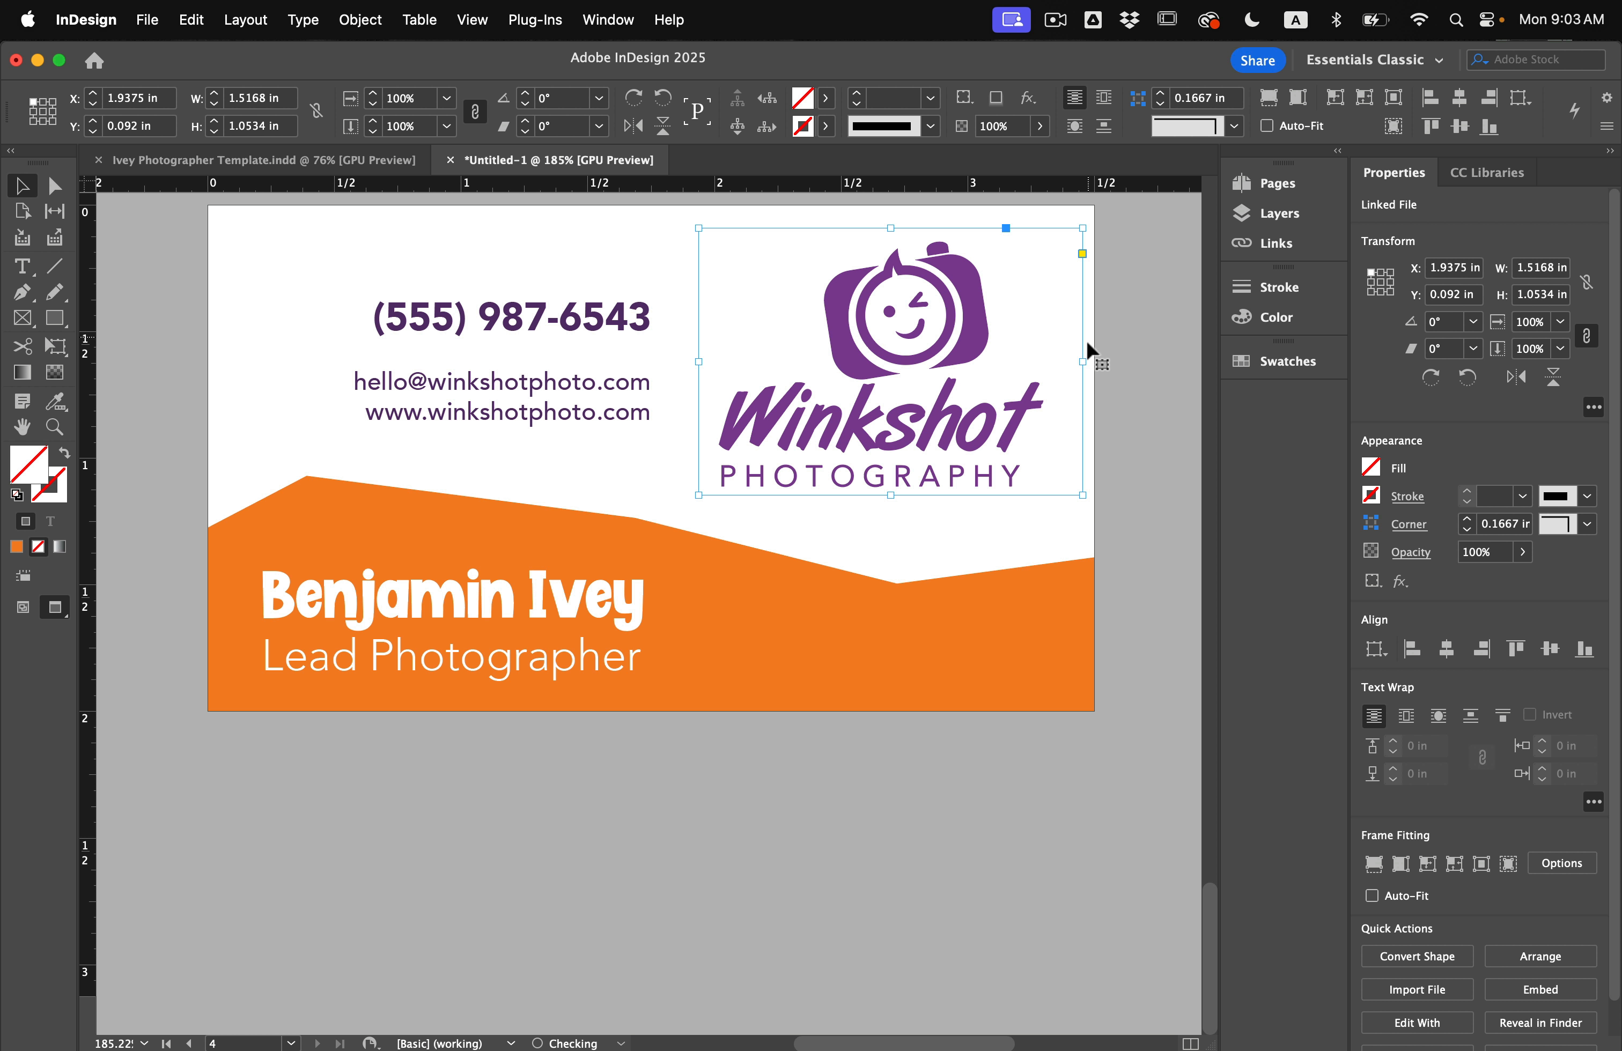
left_click(1116, 331)
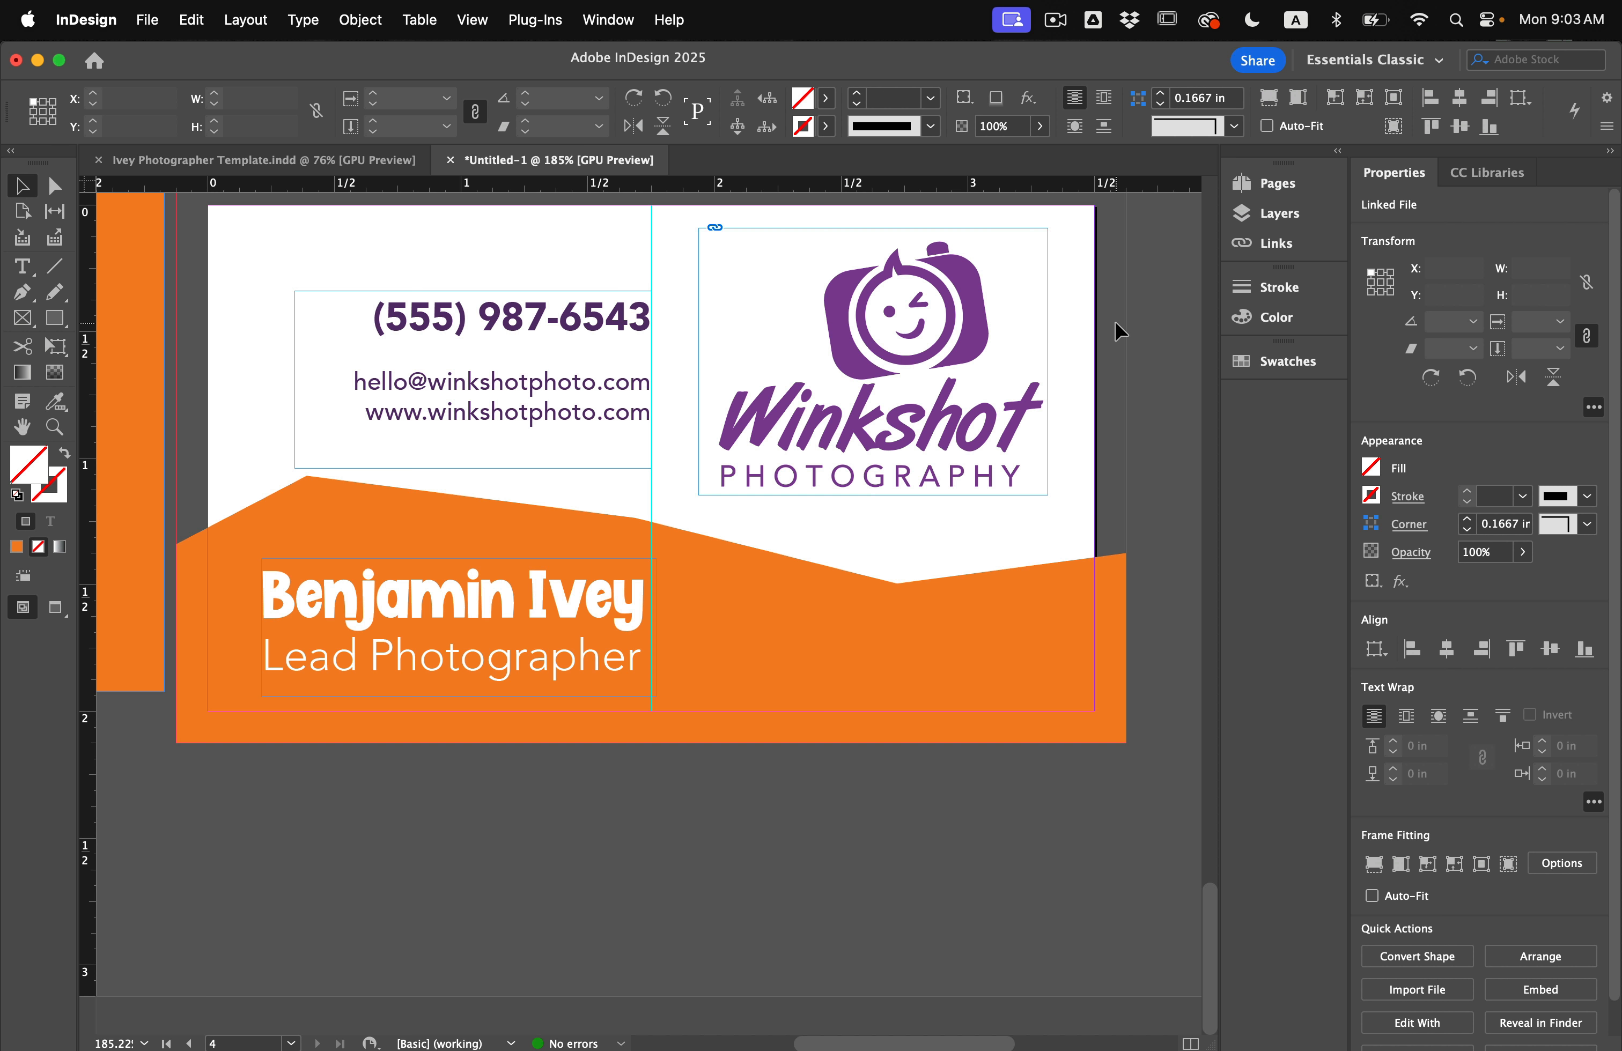
left_click(962, 360)
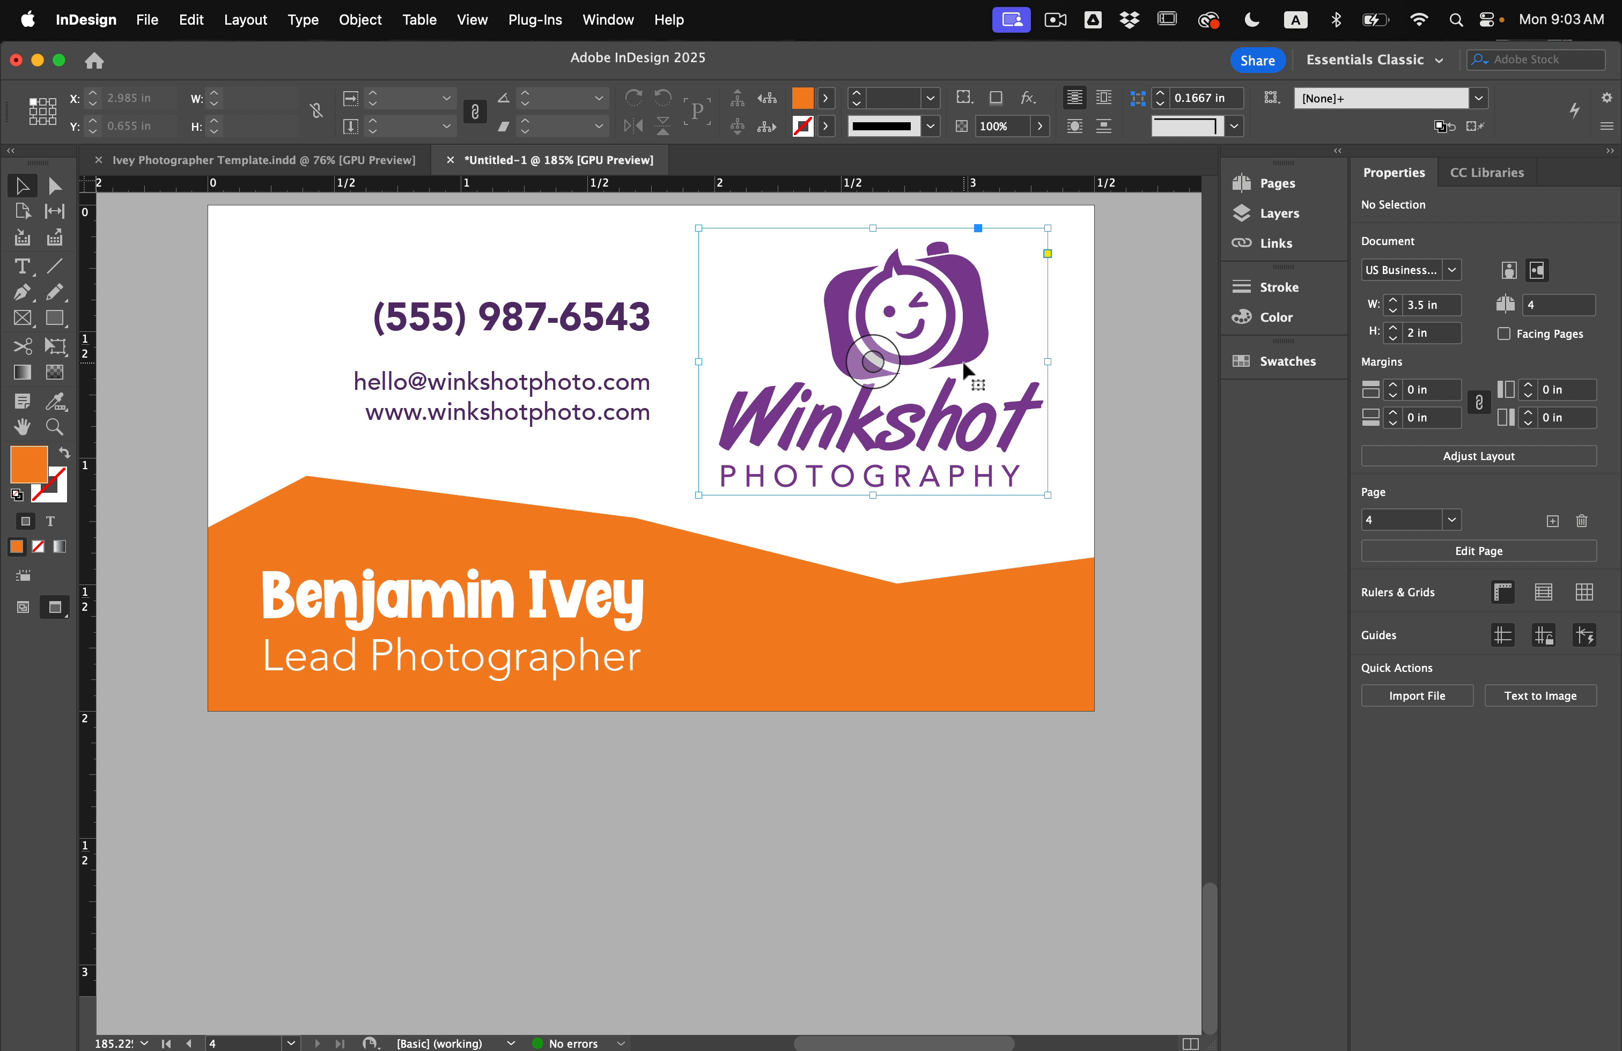
left_click(645, 415)
key("Down")
key("Down")
key("Down")
key("Down")
key("Down")
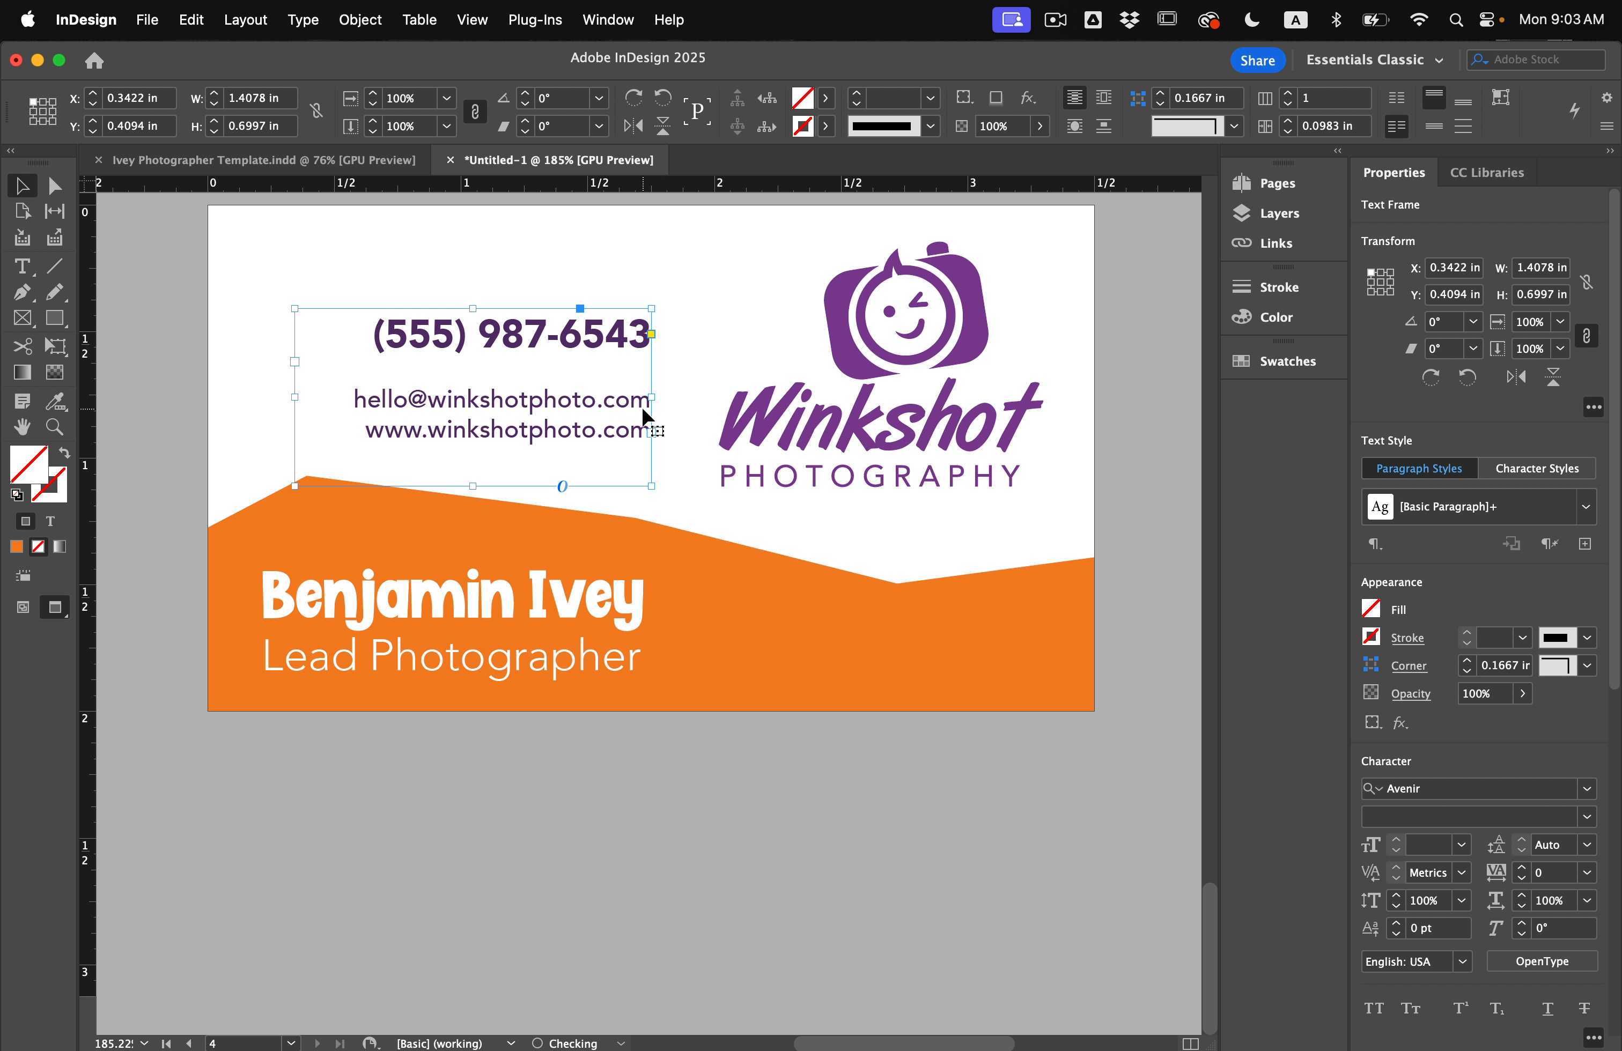
Colour all the contact text with the C=53 M=99 Y=4 K=0 purple swatch.
double_click(459, 438)
key("super+a")
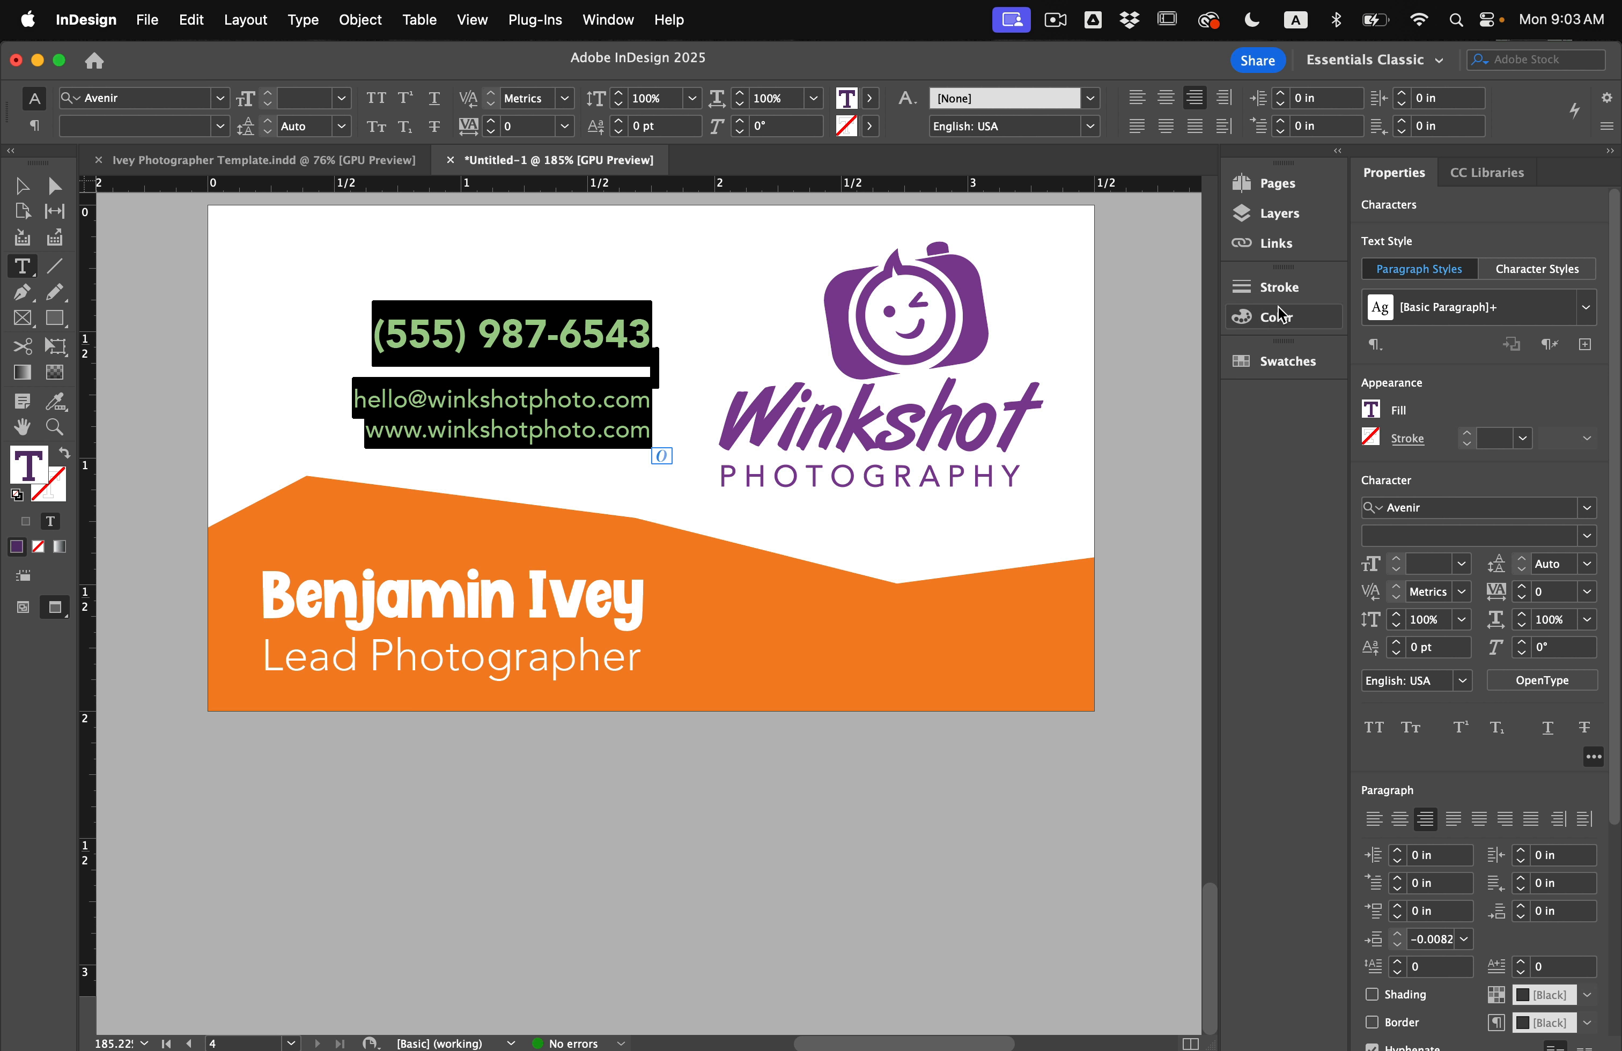
left_click(1275, 288)
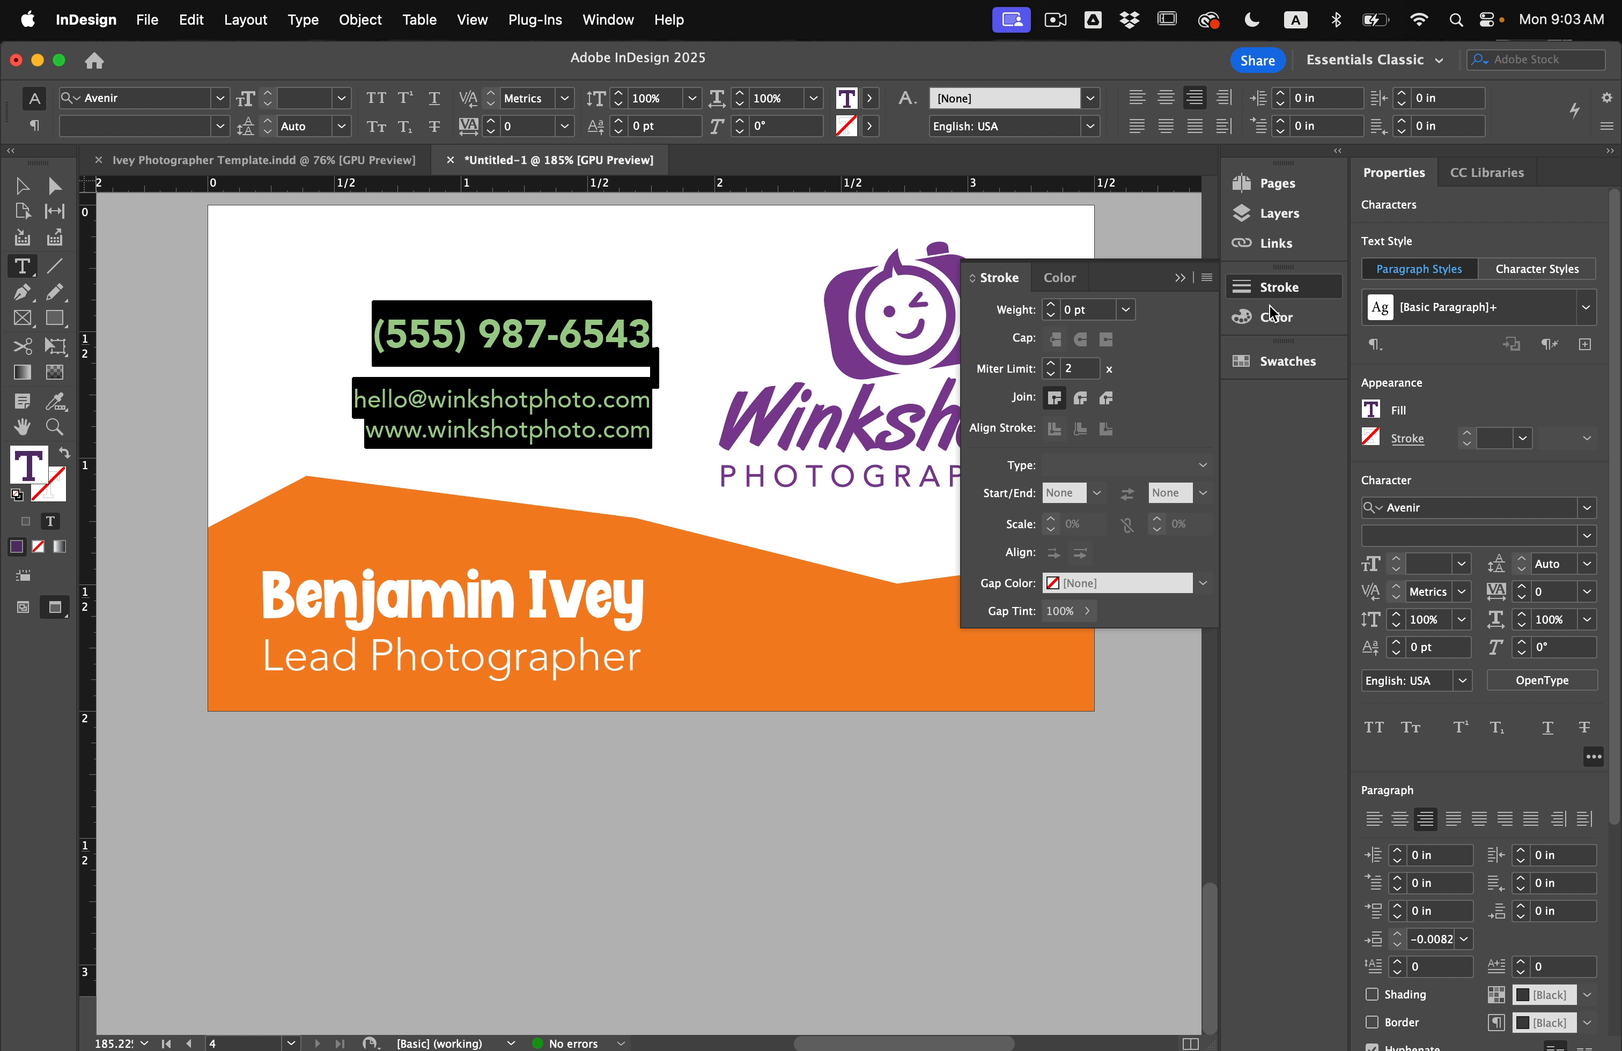
left_click(1285, 362)
scroll(1087, 722, "down", 1)
left_click(1055, 726)
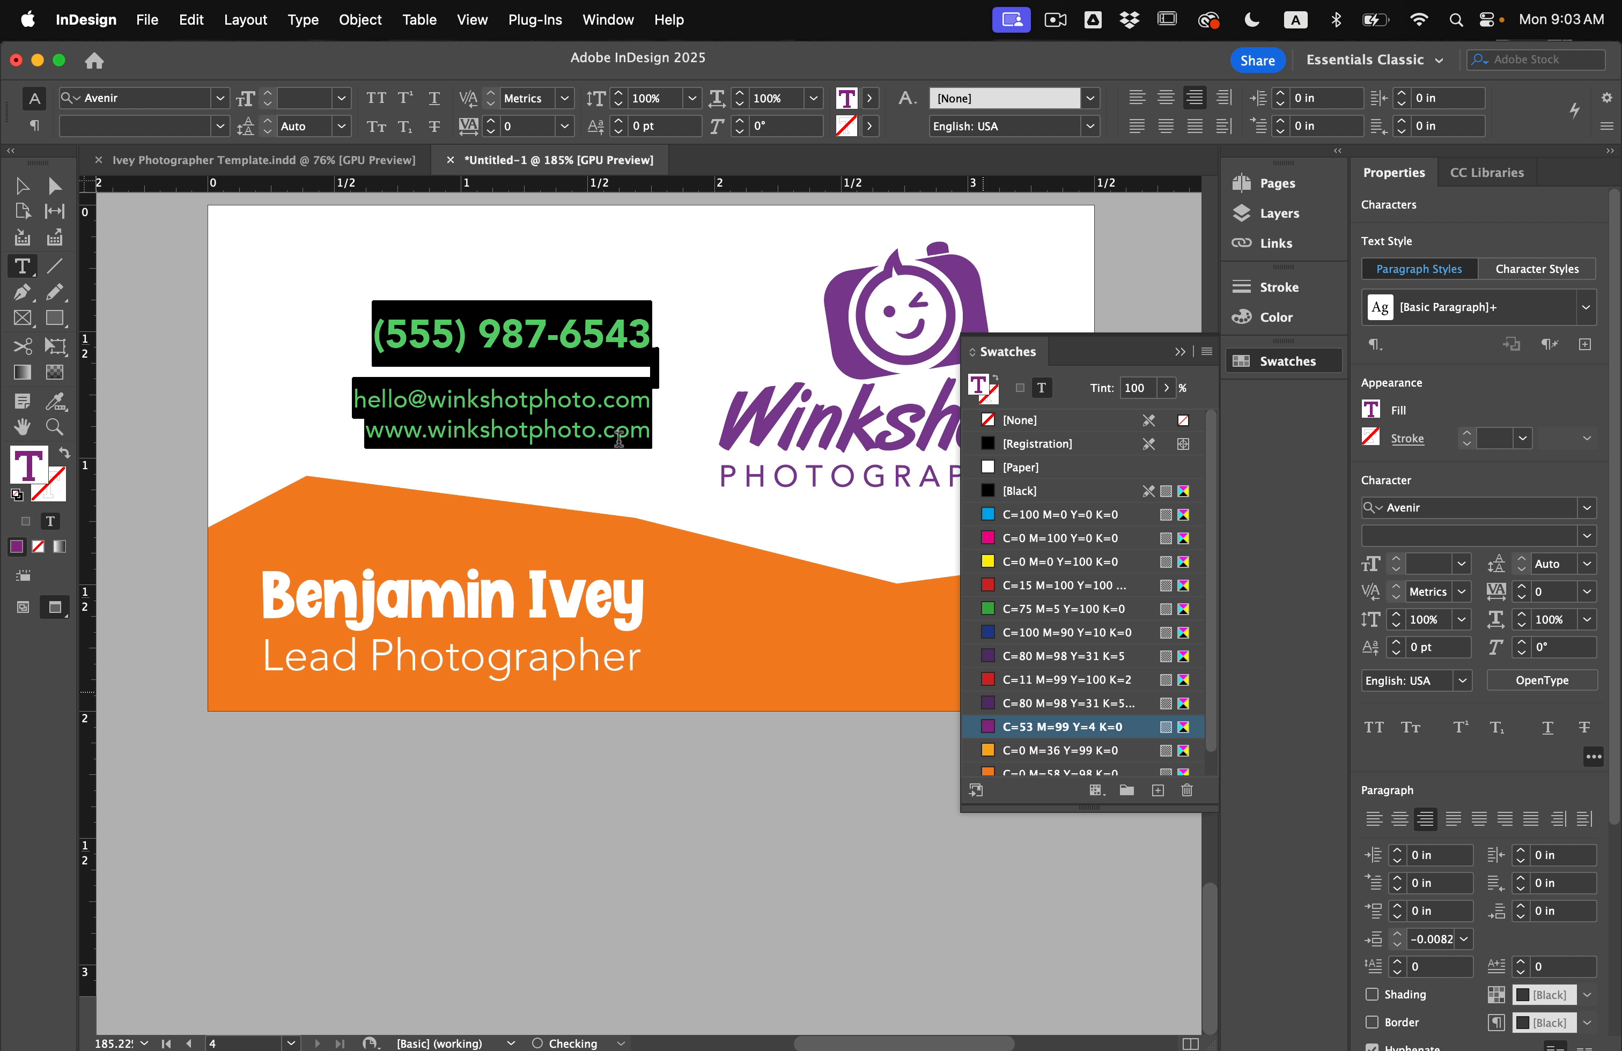
left_click(604, 396)
Return to frame selection and select the name frame, then the orange wave shape.
left_click(29, 197)
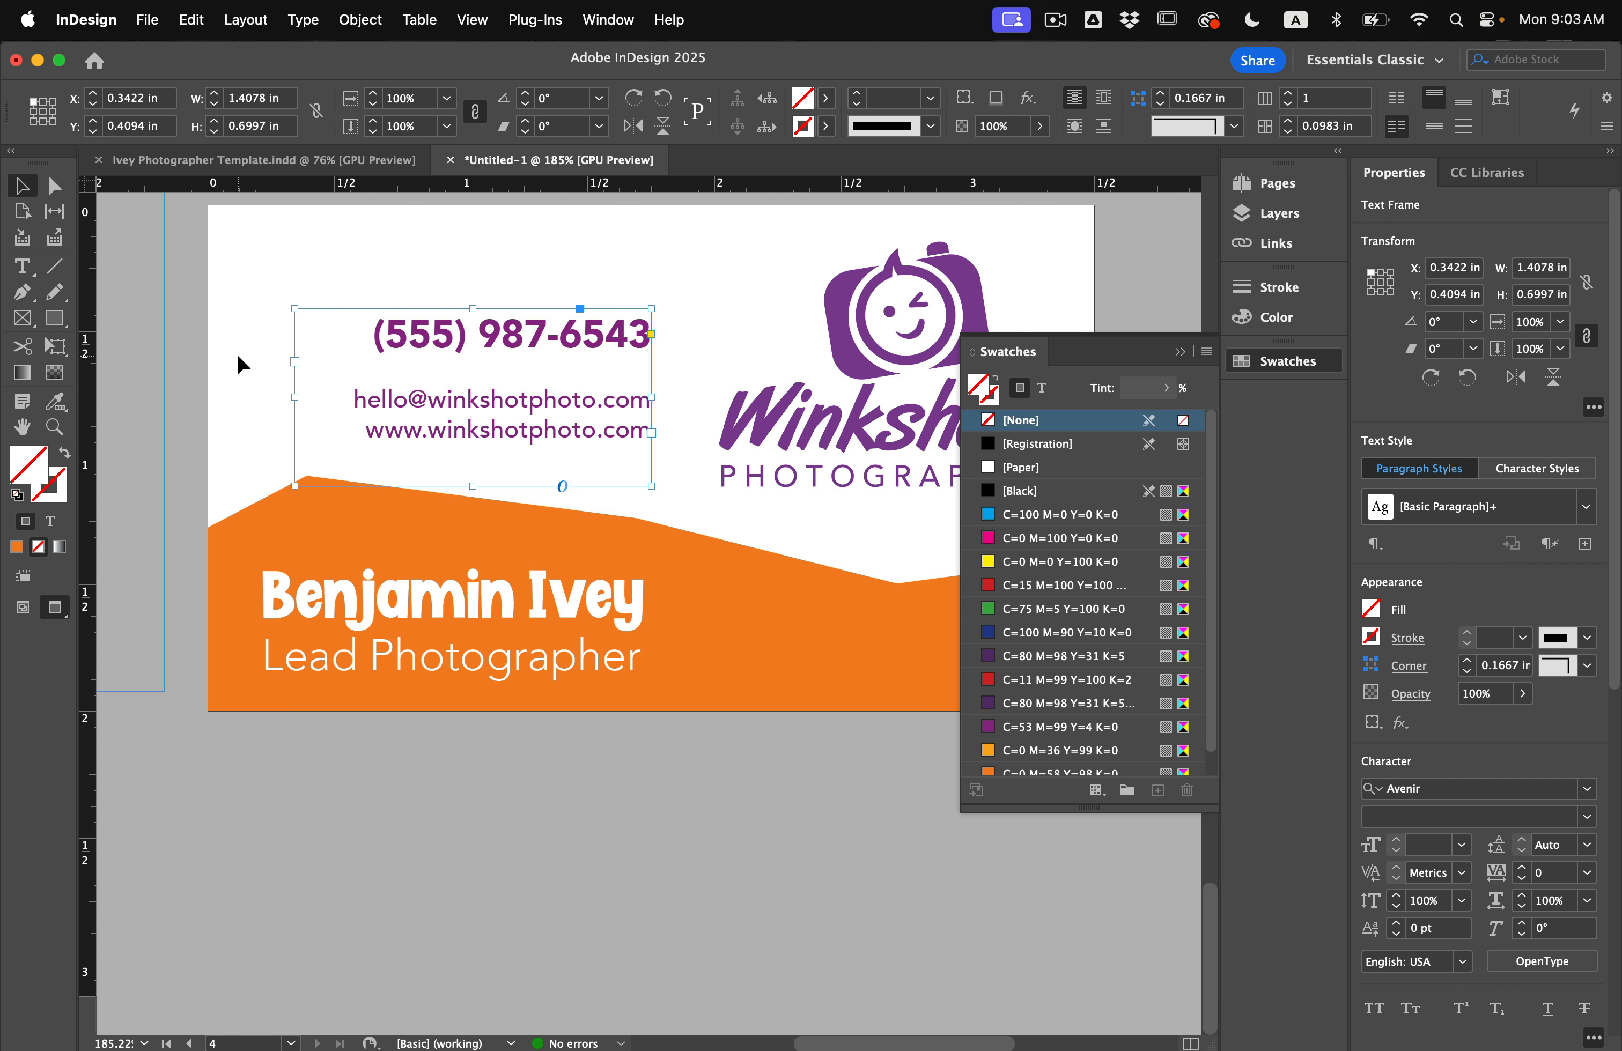
left_click(237, 354)
scroll(297, 369, "right", 2)
left_click(410, 608)
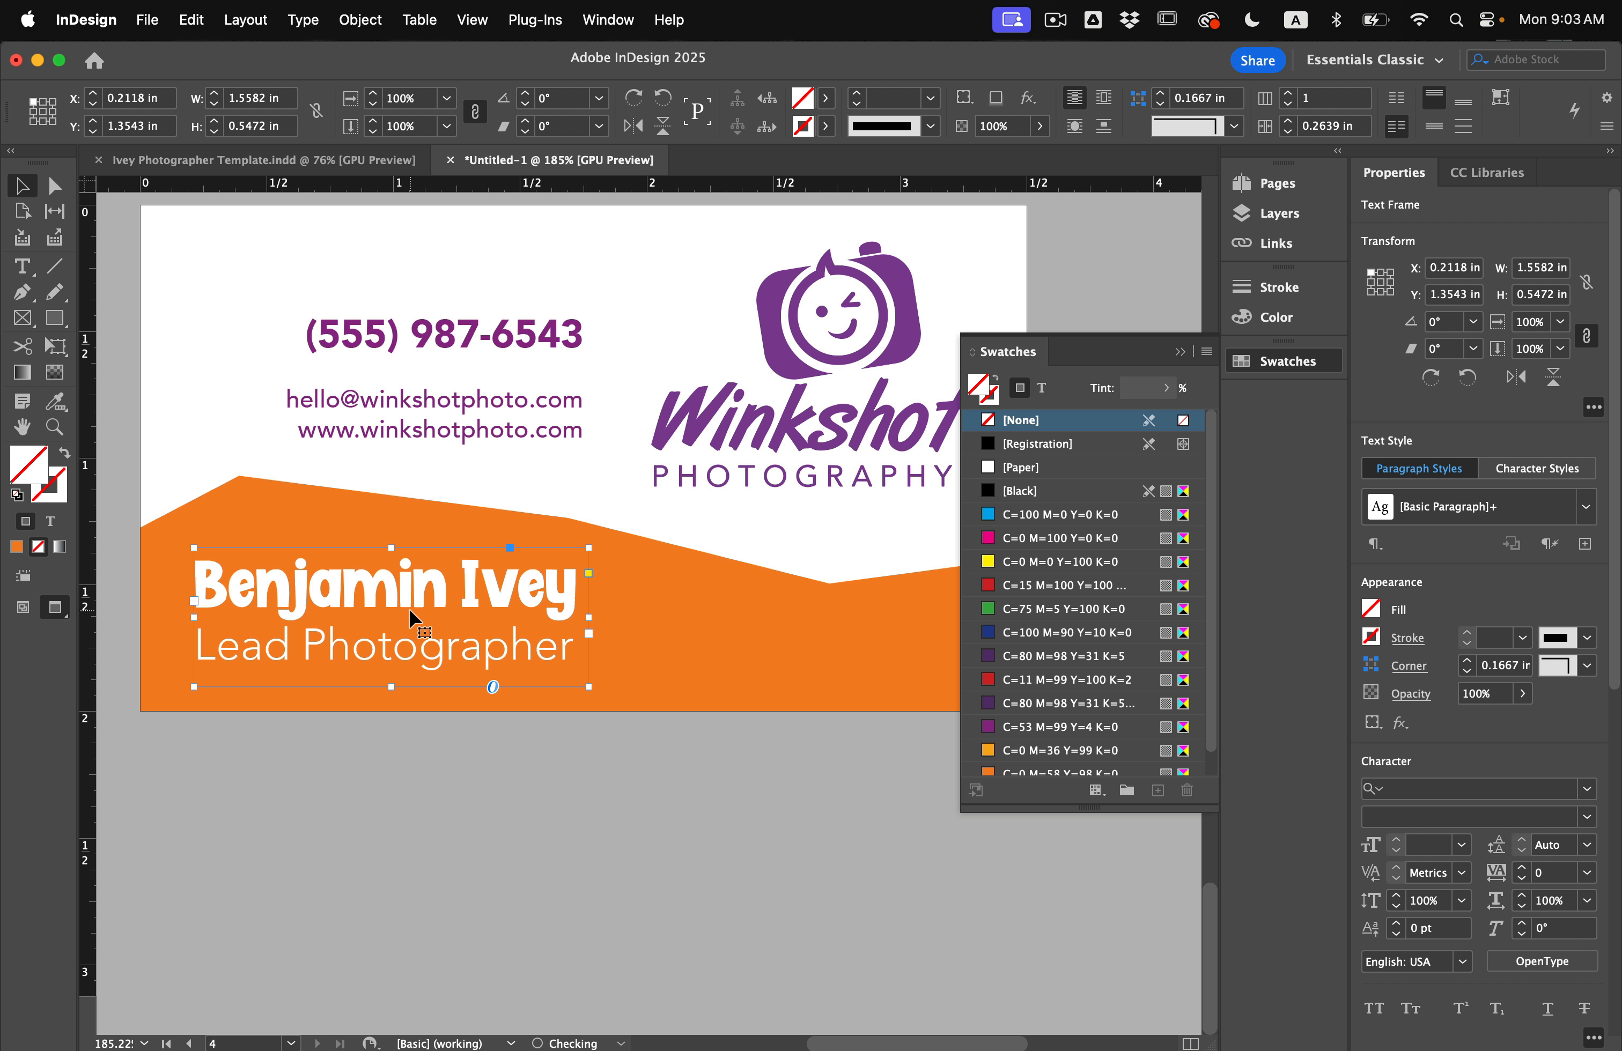
left_click(509, 738)
scroll(510, 739, "down", 3)
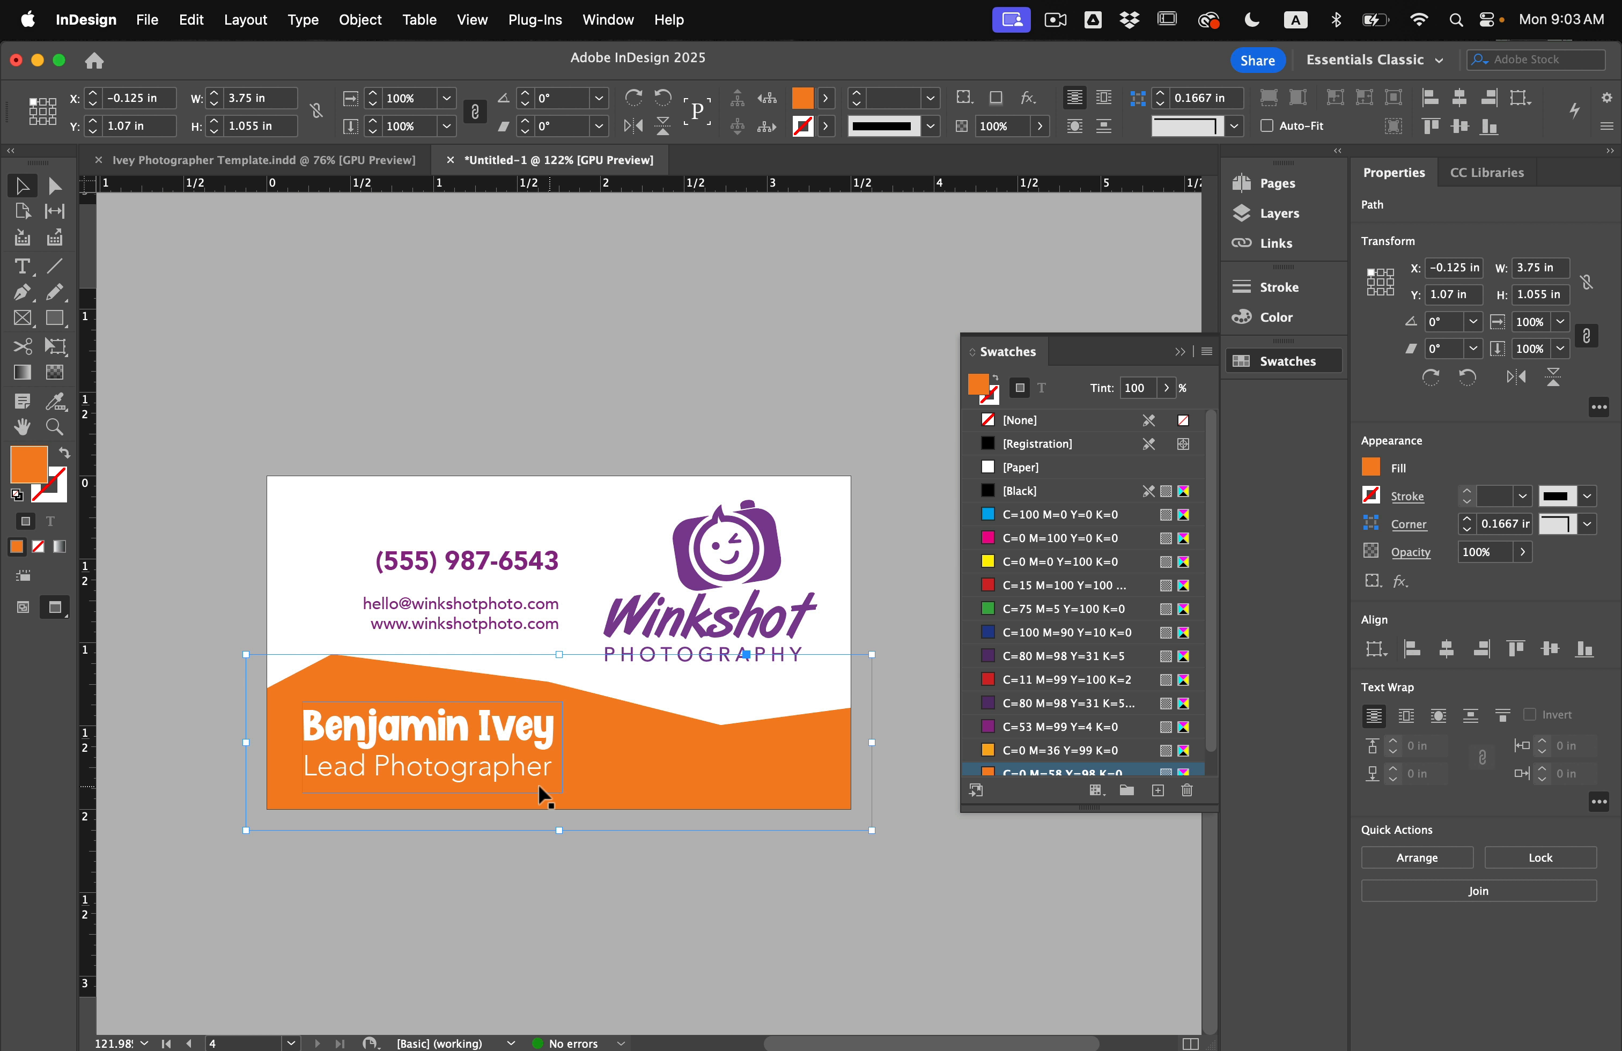
scroll(531, 786, "up", 2)
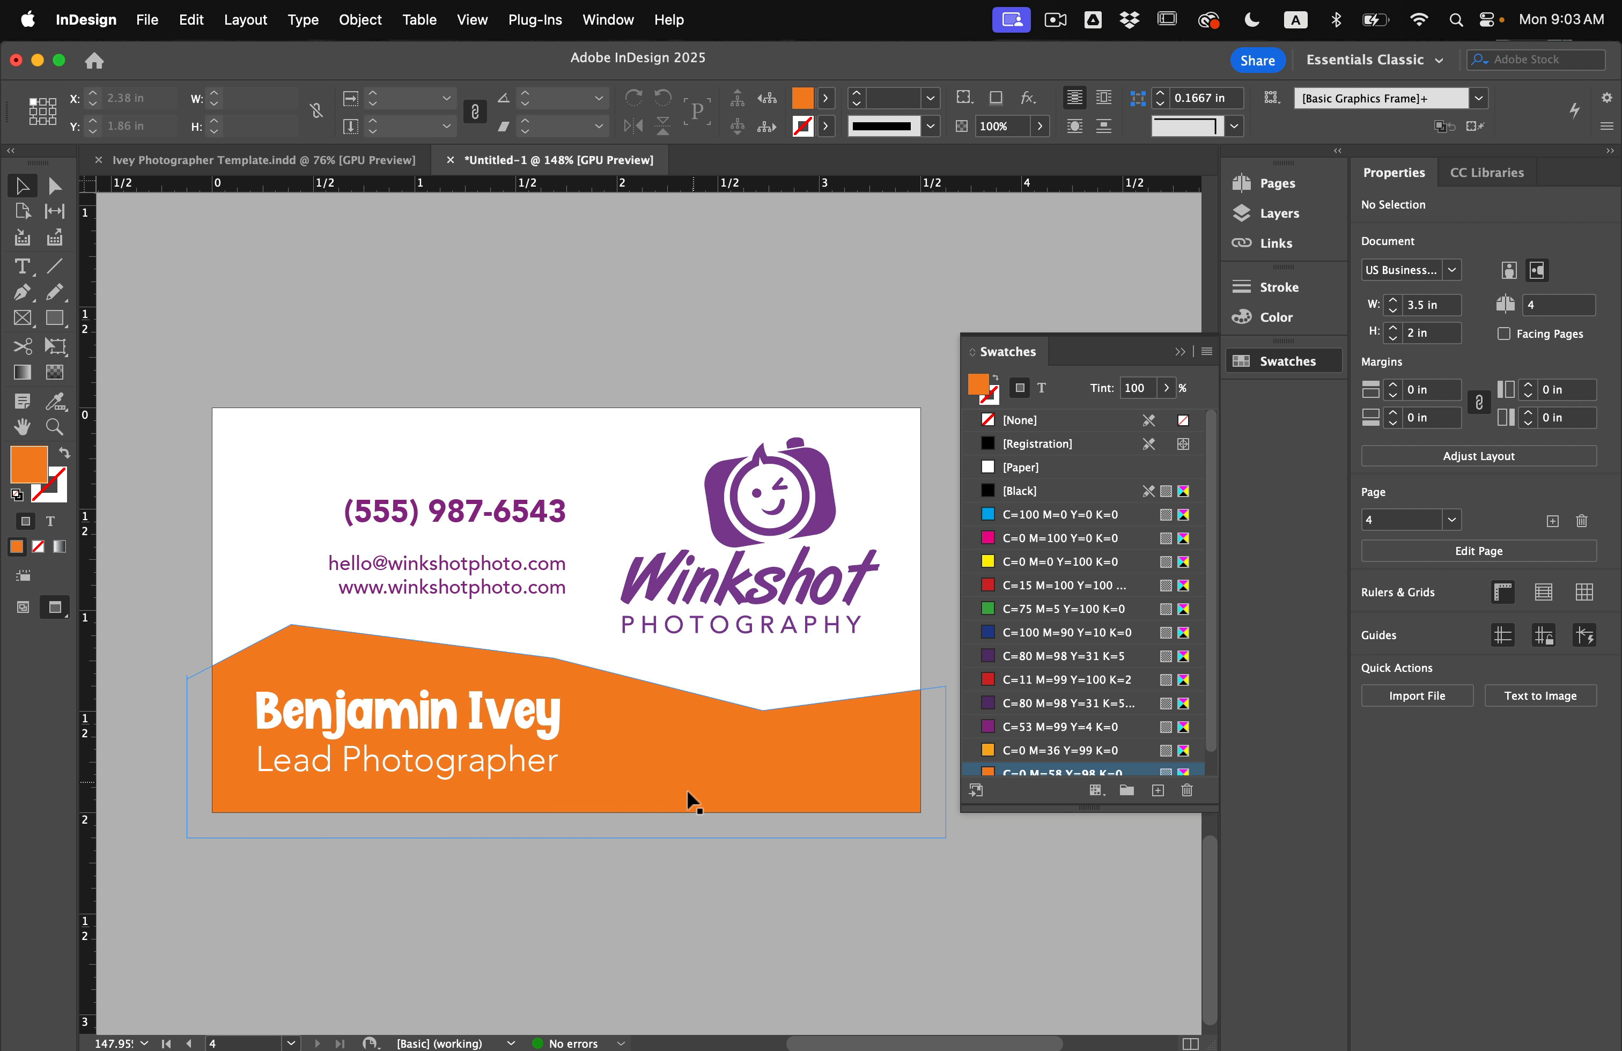
Bring the dotted divider onto the card and lay it horizontally across the orange band.
key("w")
scroll(601, 648, "left", 4)
scroll(599, 638, "down", 3)
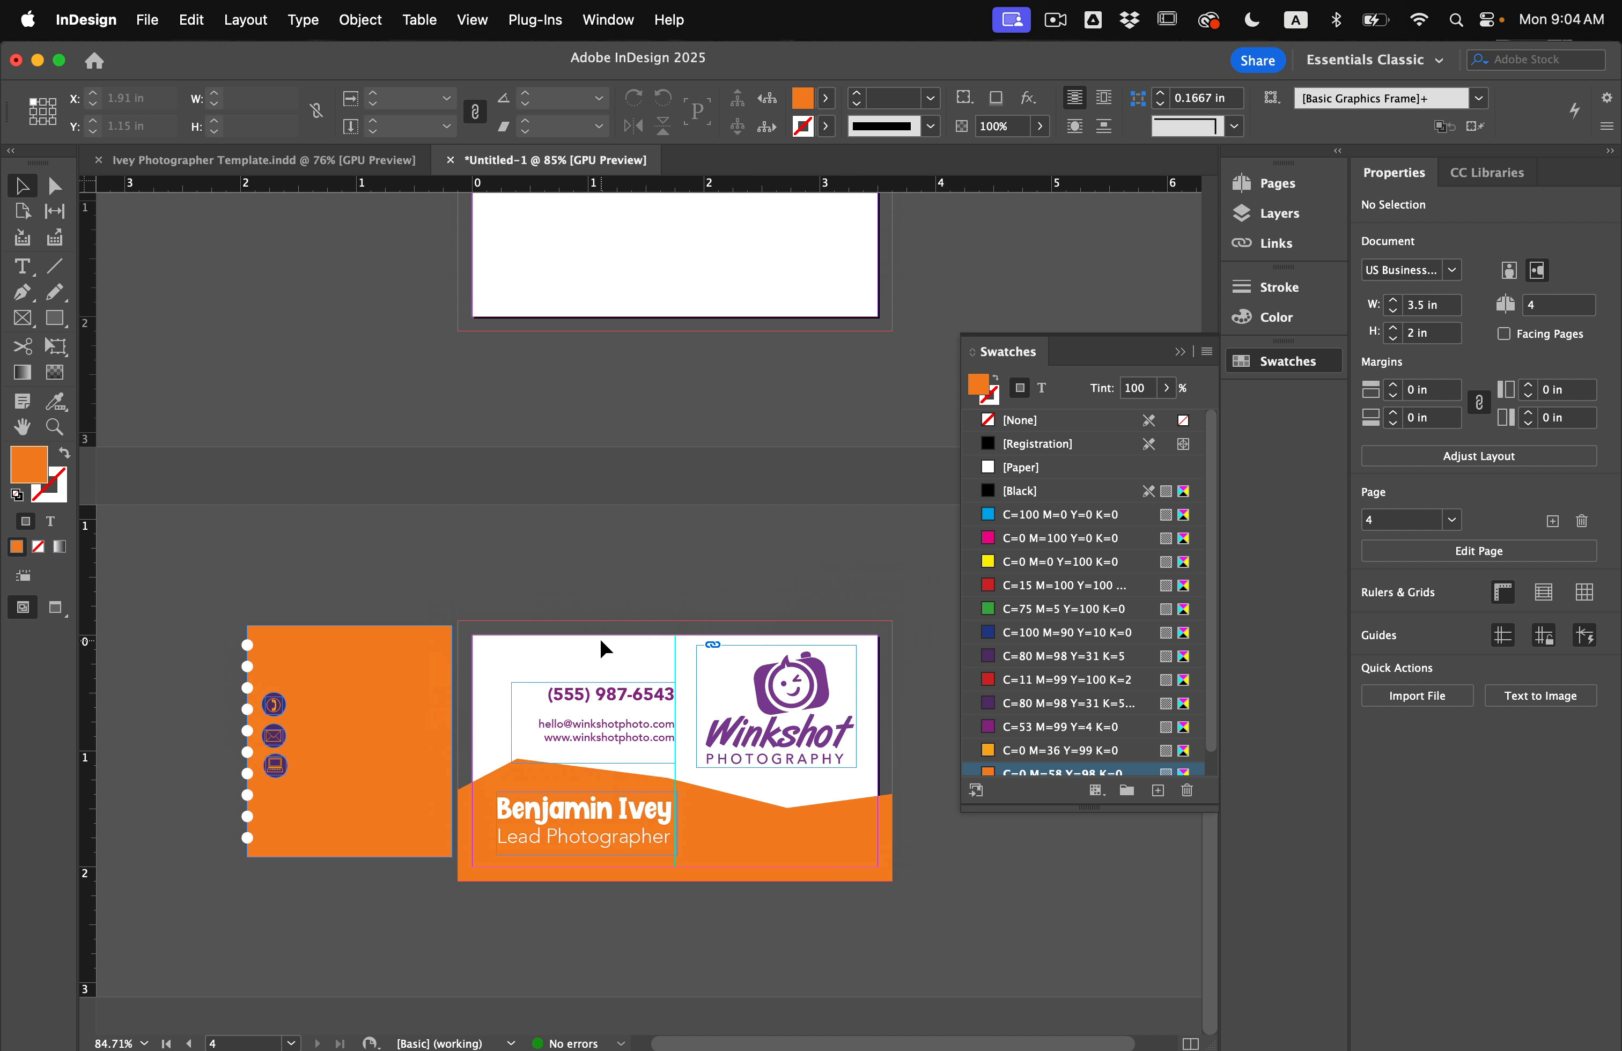
left_click_drag(226, 666, 526, 662)
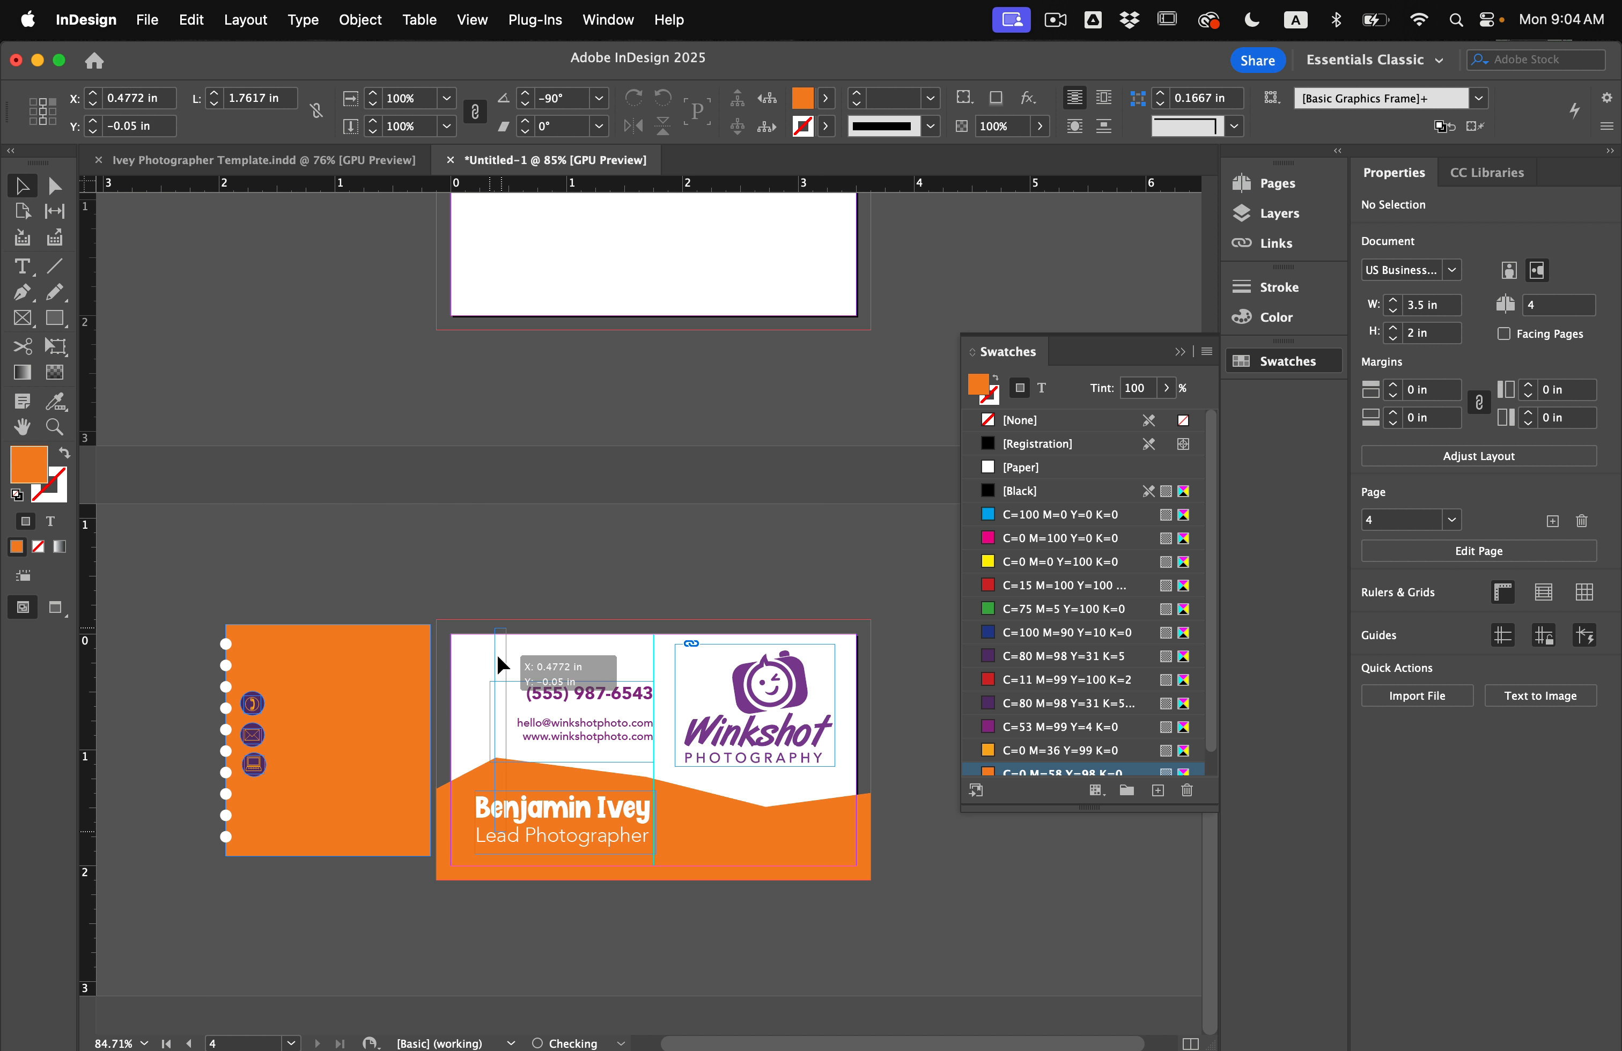
scroll(526, 663, "up", 2)
scroll(524, 660, "down", 3)
scroll(523, 660, "right", 1)
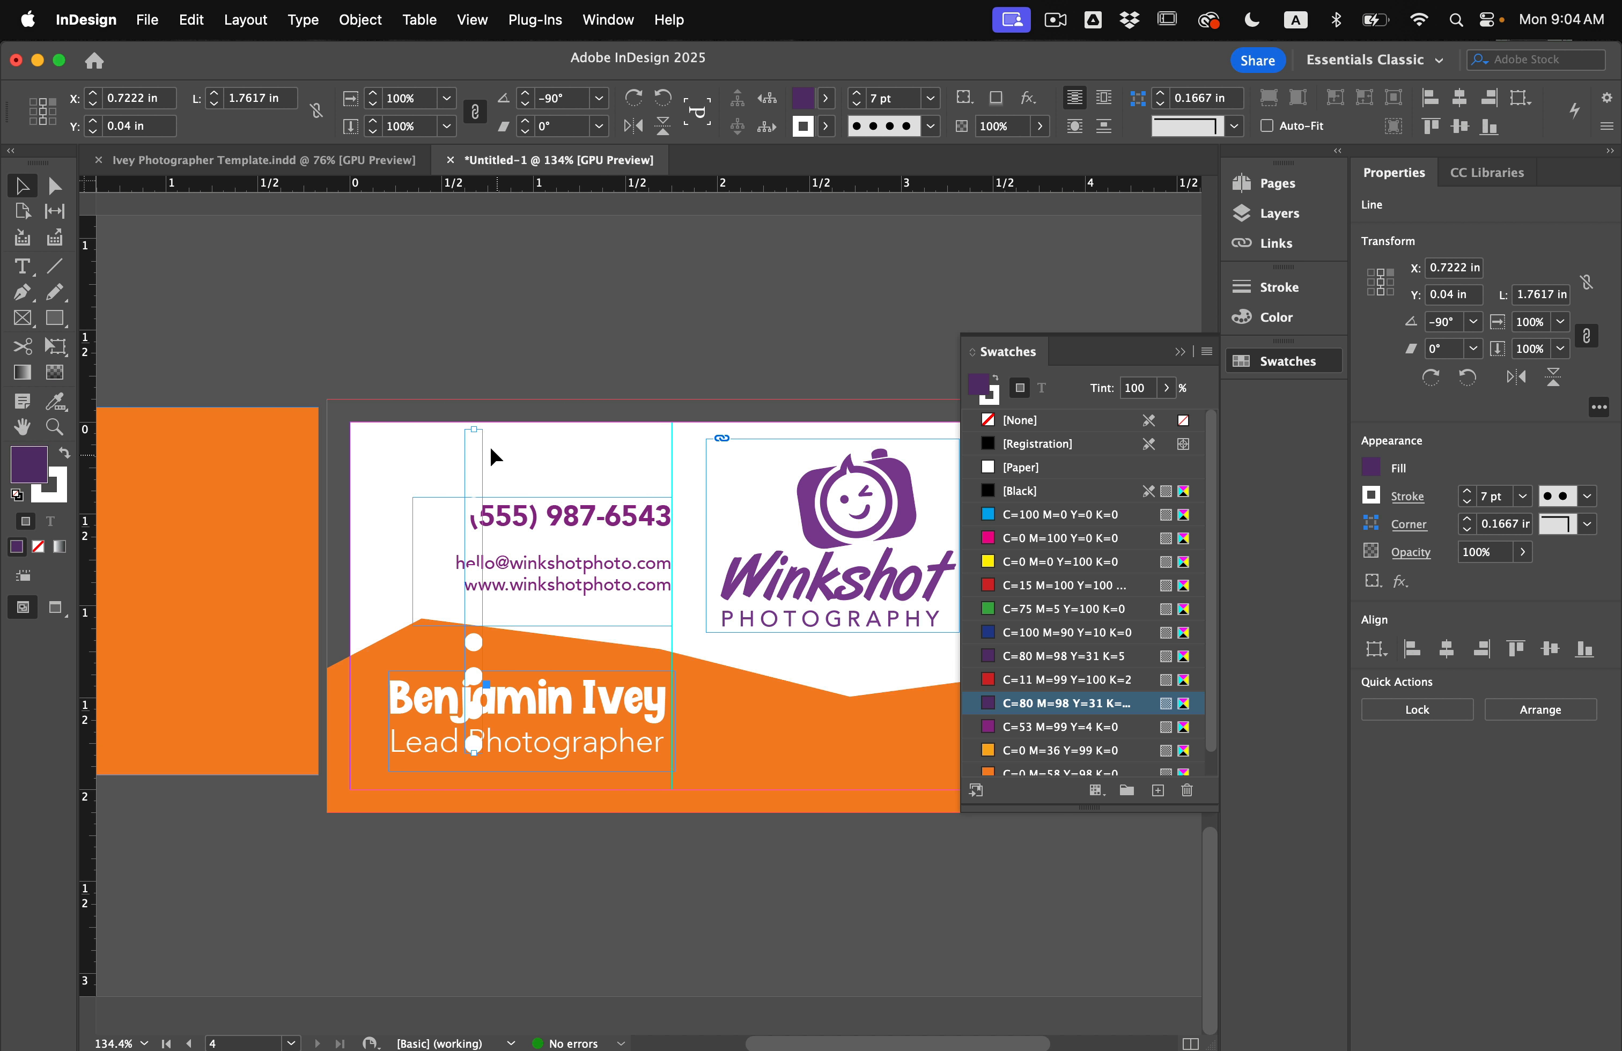
left_click_drag(494, 421, 716, 778)
Thin the dotted line to 2 pt, place it under Lead Photographer, and extend it to the card's right edge.
scroll(717, 779, "right", 2)
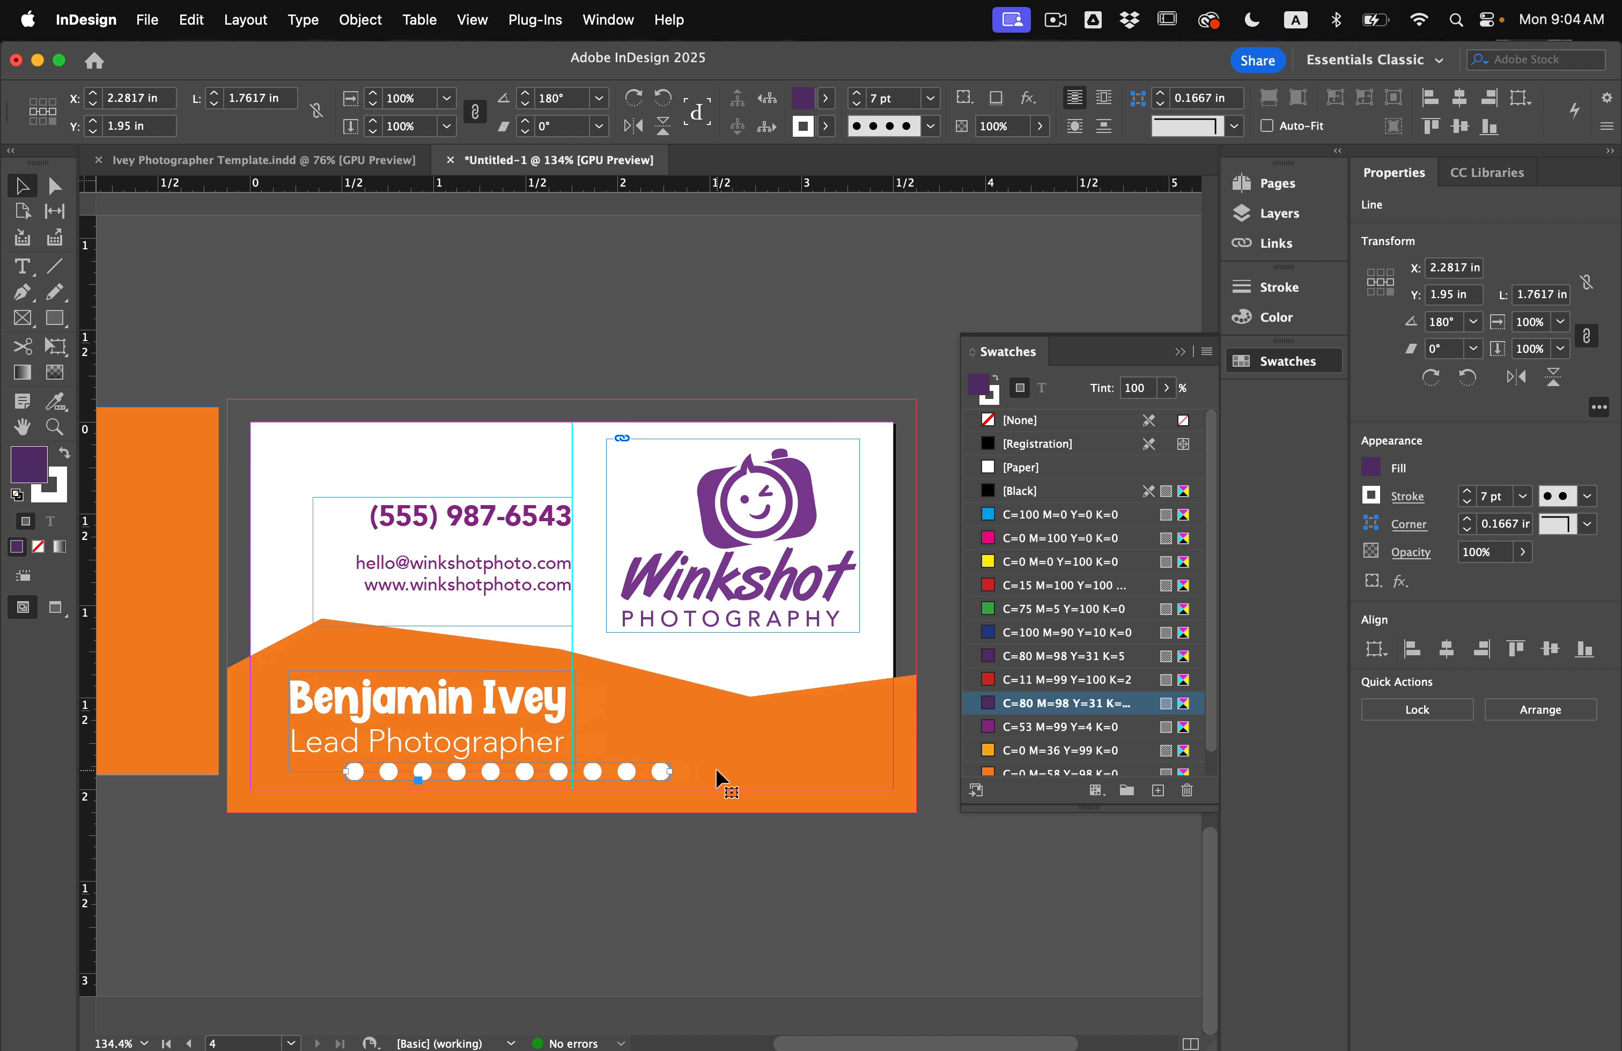
left_click(856, 104)
left_click(856, 103)
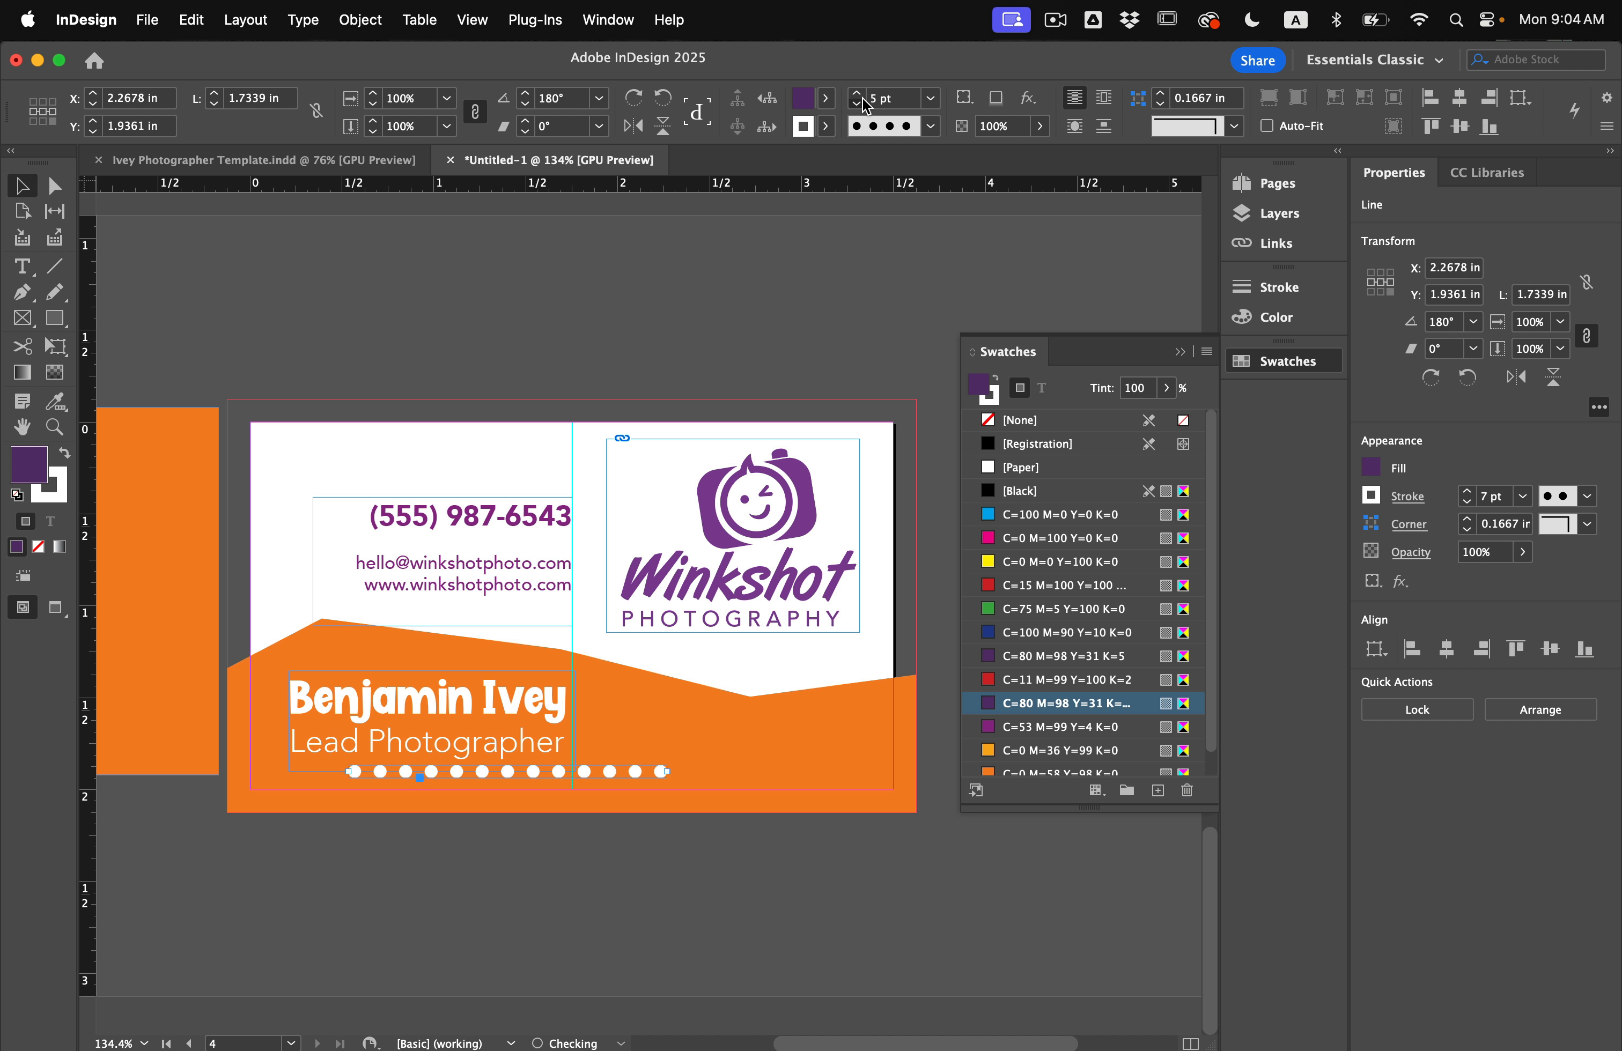
left_click(856, 103)
left_click(856, 103)
left_click(856, 104)
left_click(713, 880)
key("w")
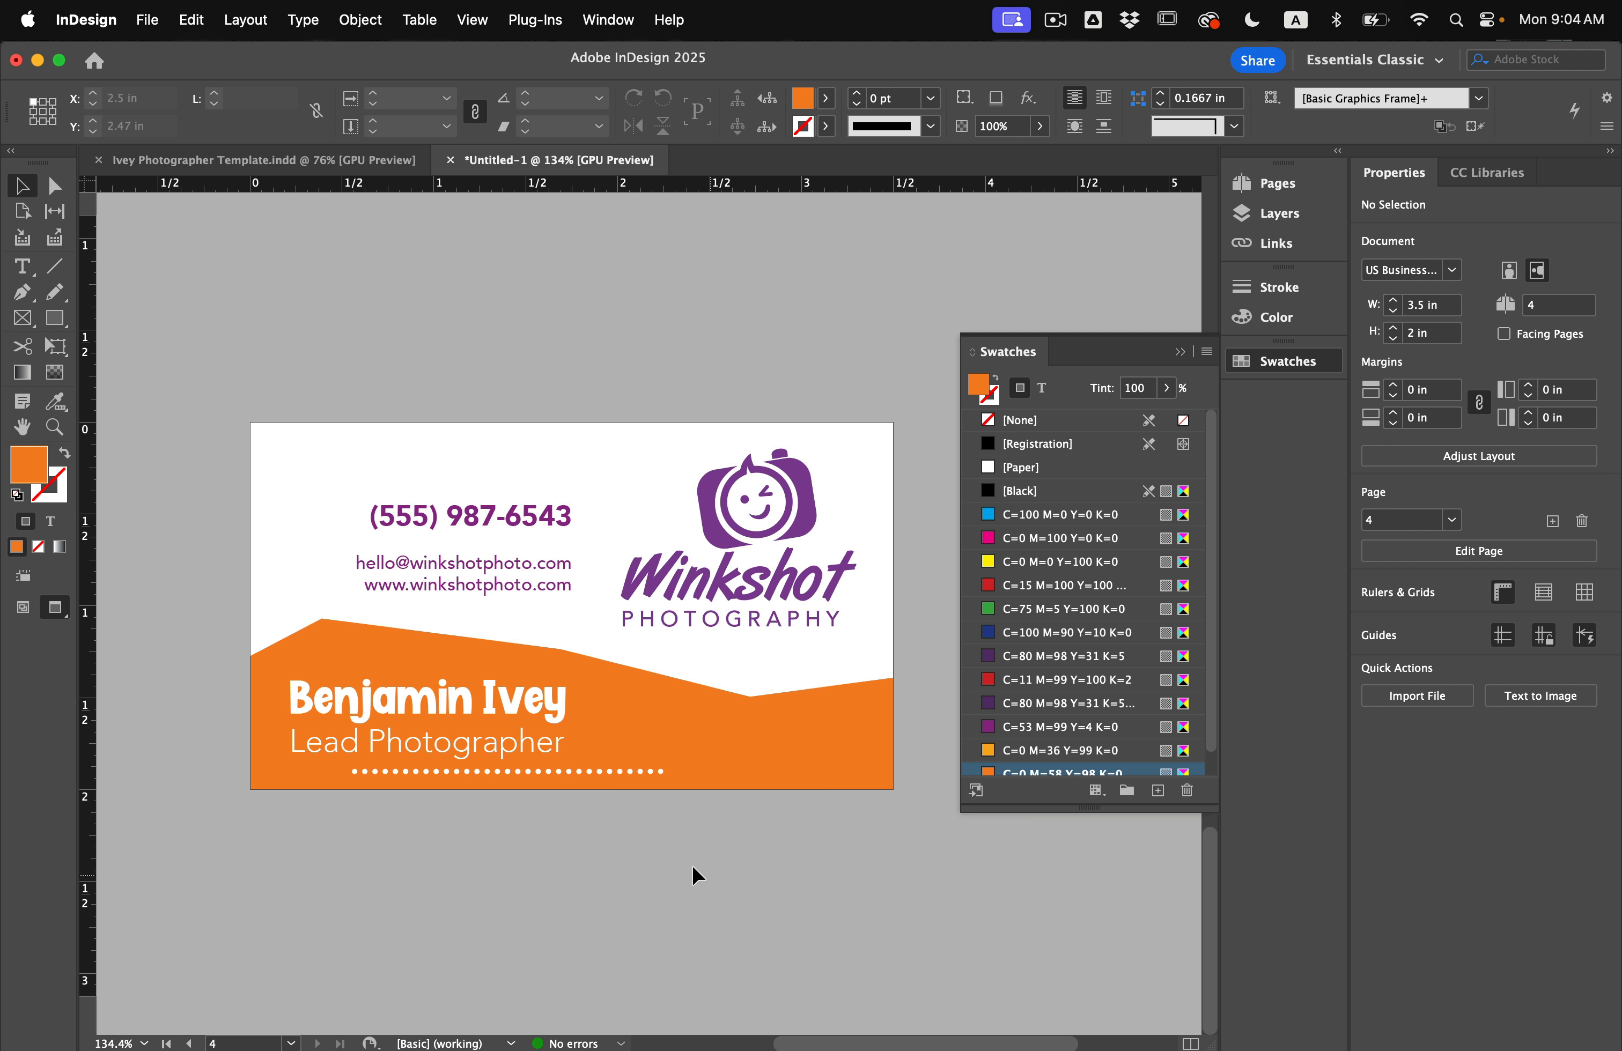
left_click_drag(551, 766, 552, 766)
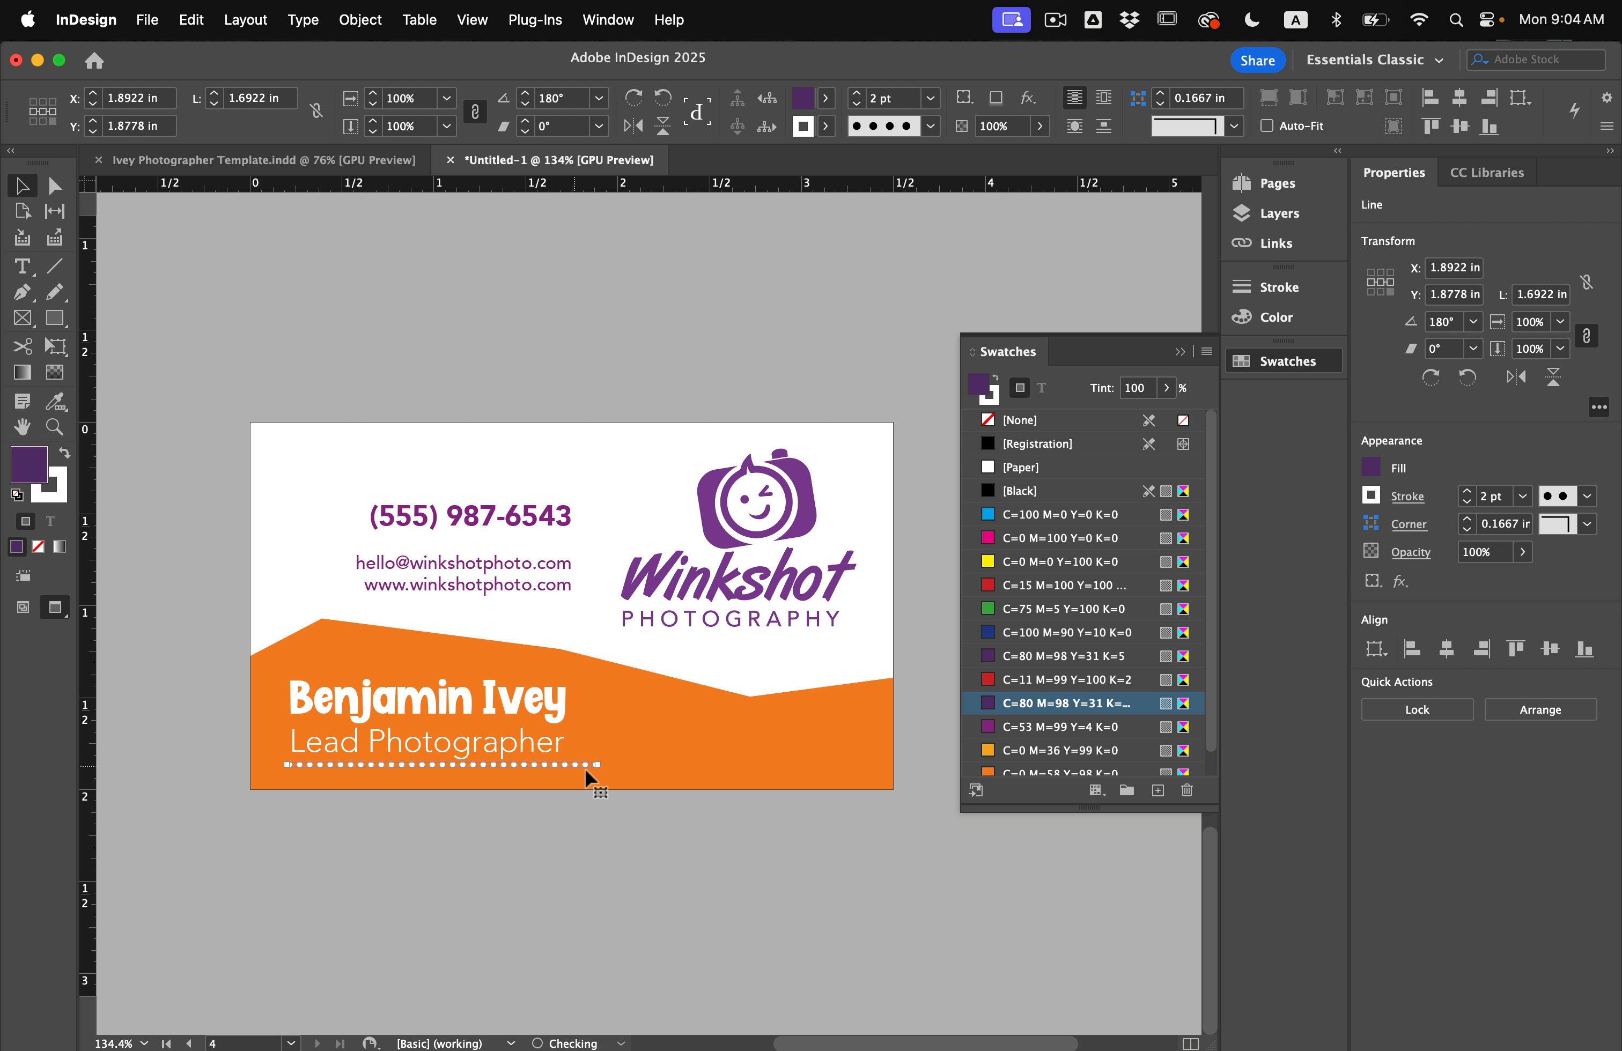
left_click(878, 882)
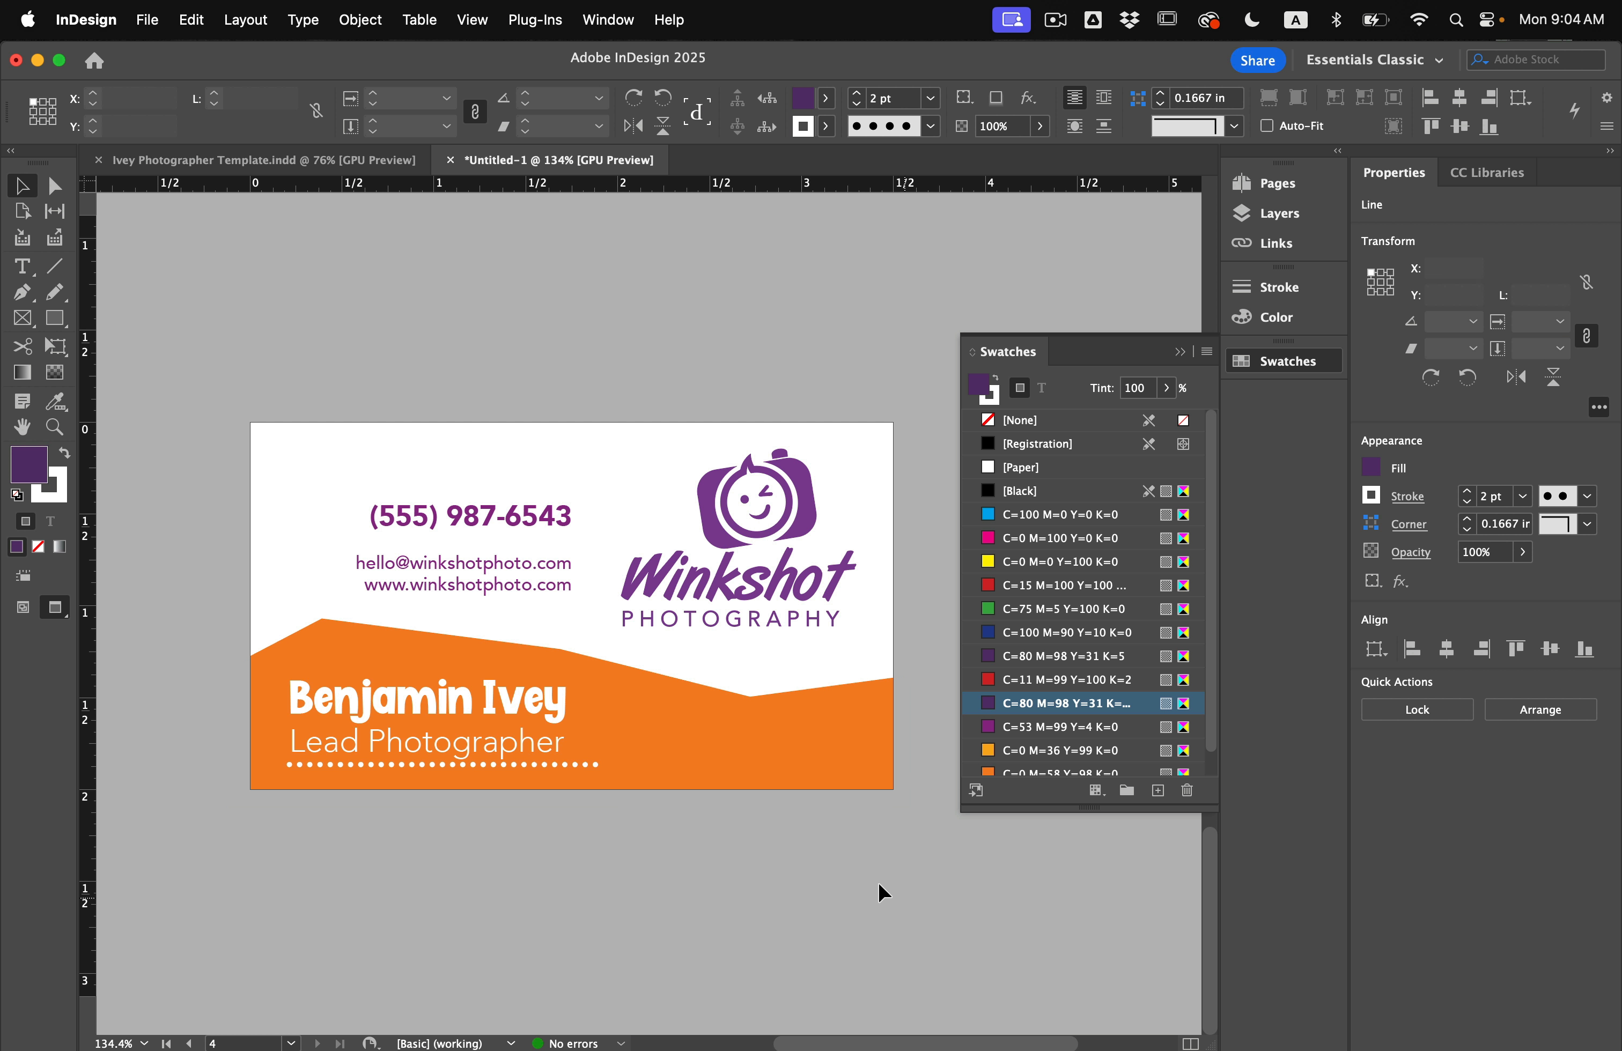
left_click(587, 766)
left_click_drag(598, 765, 900, 782)
left_click(876, 856)
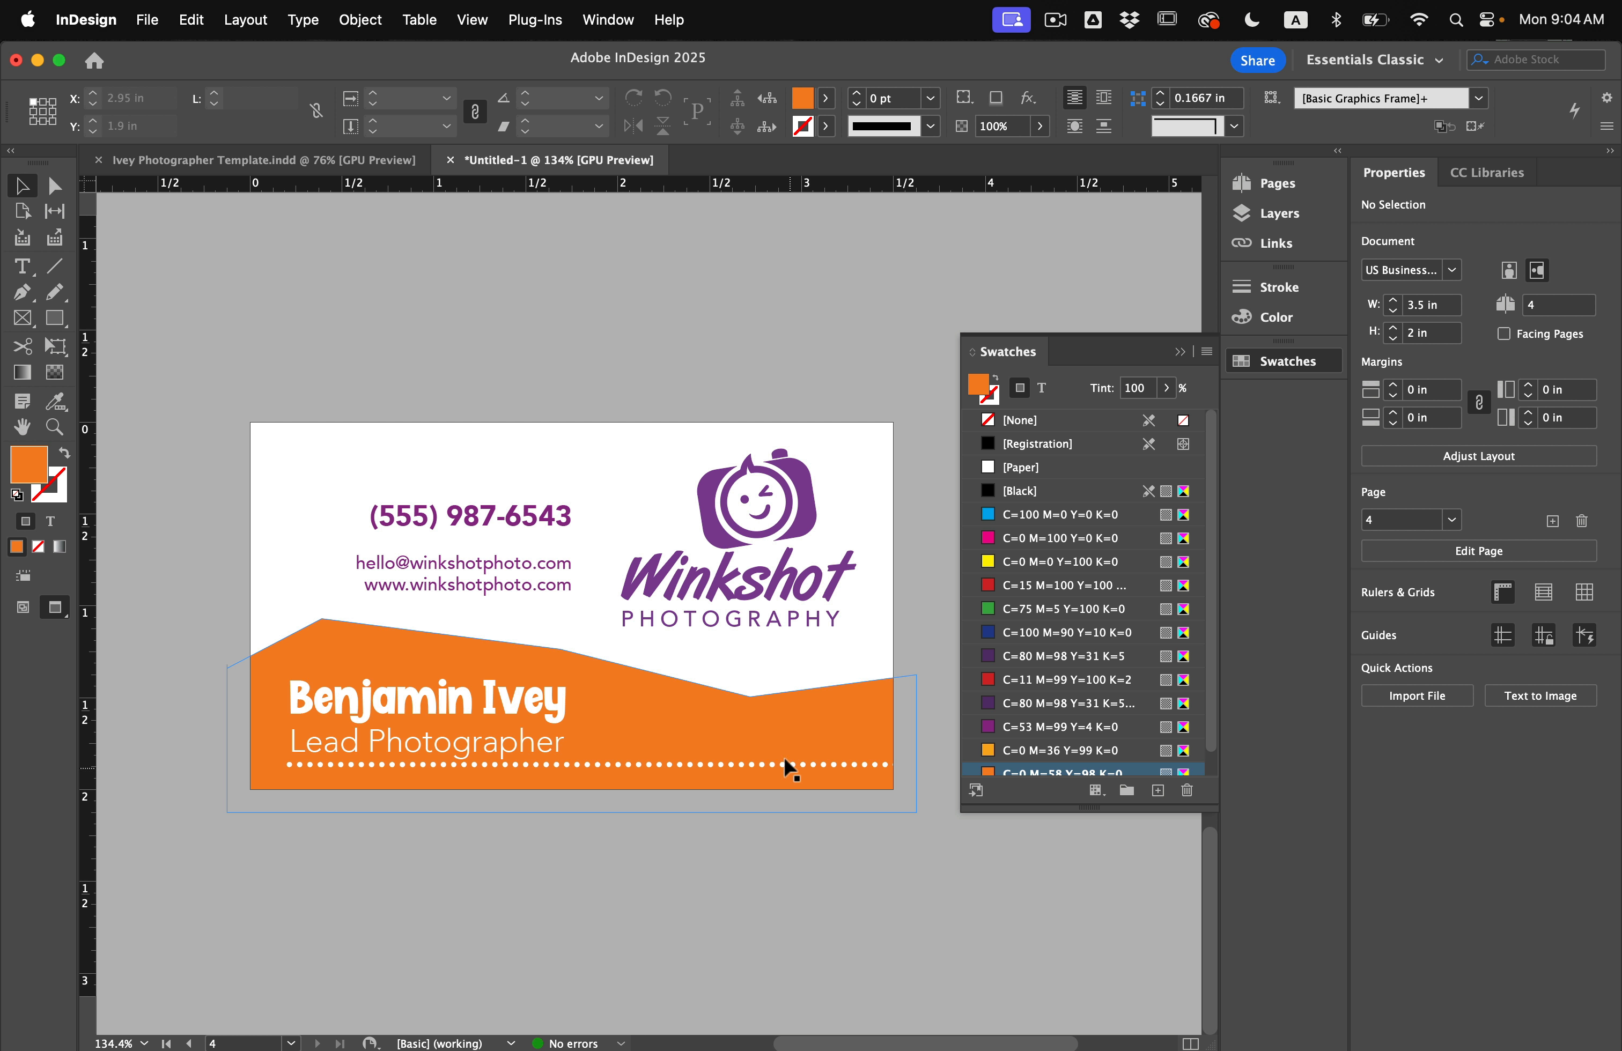
Move the dotted line under the phone number, make it purple, and run it from the left edge to before the logo.
mouse_move(785, 775)
left_mouse_down()
mouse_move(833, 567)
mouse_move(769, 557)
left_mouse_up()
key("shift+x")
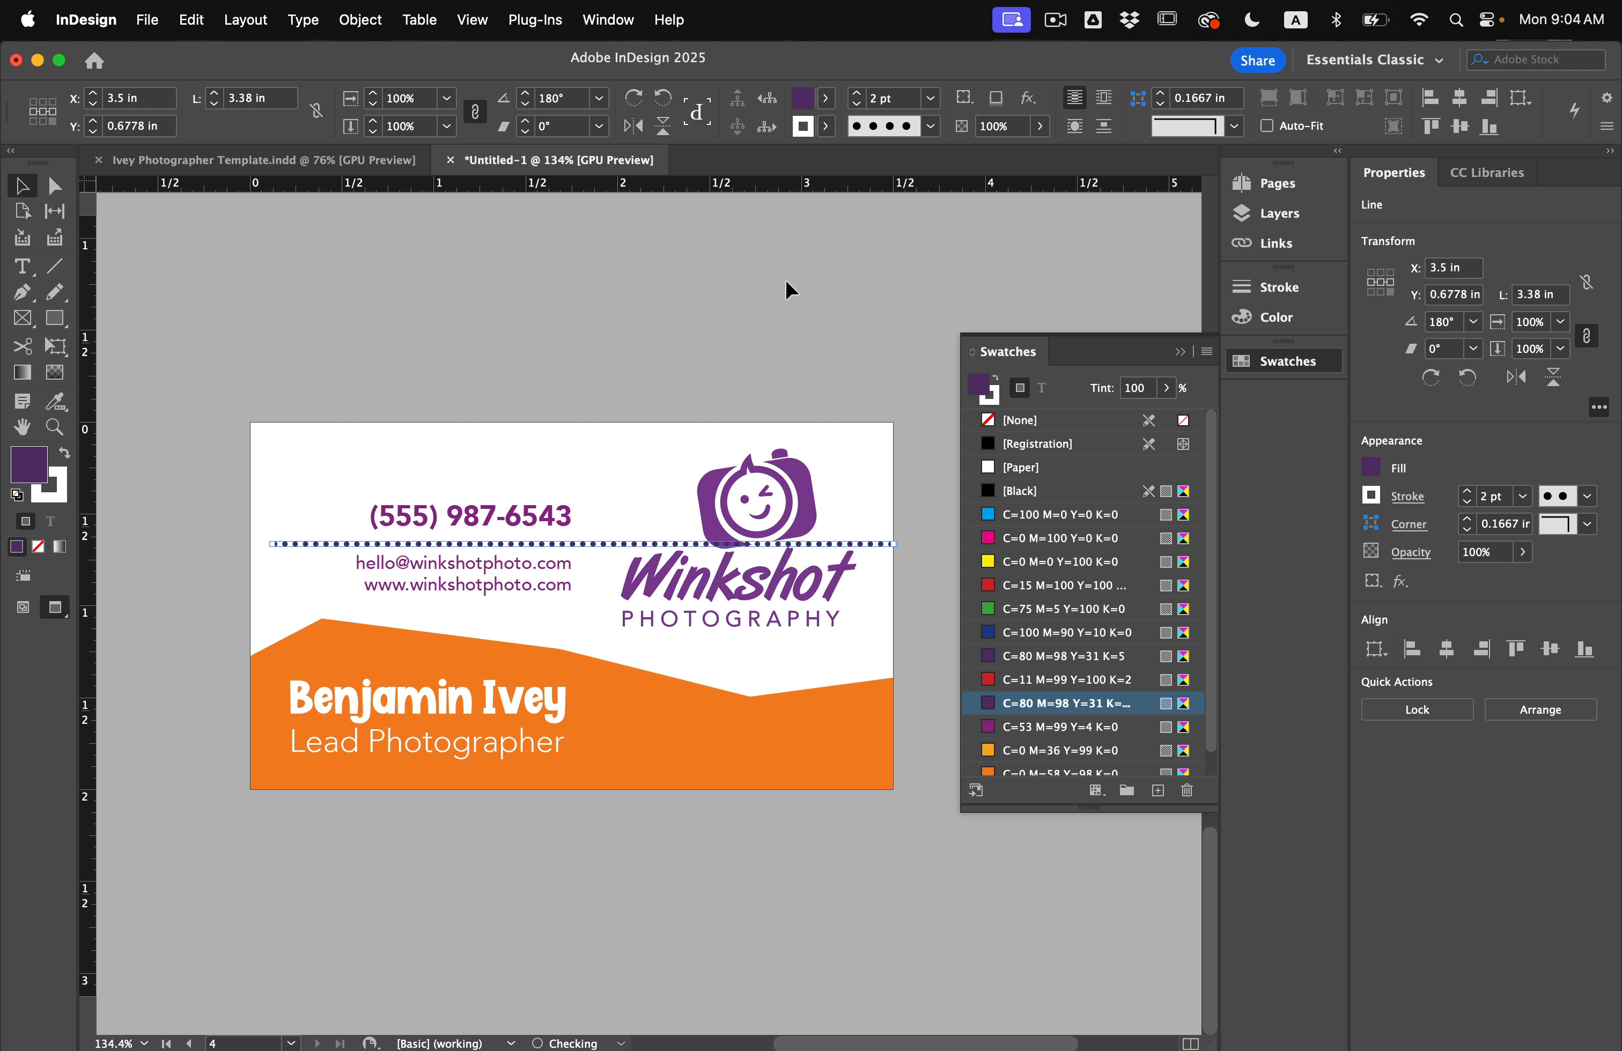
left_click(681, 337)
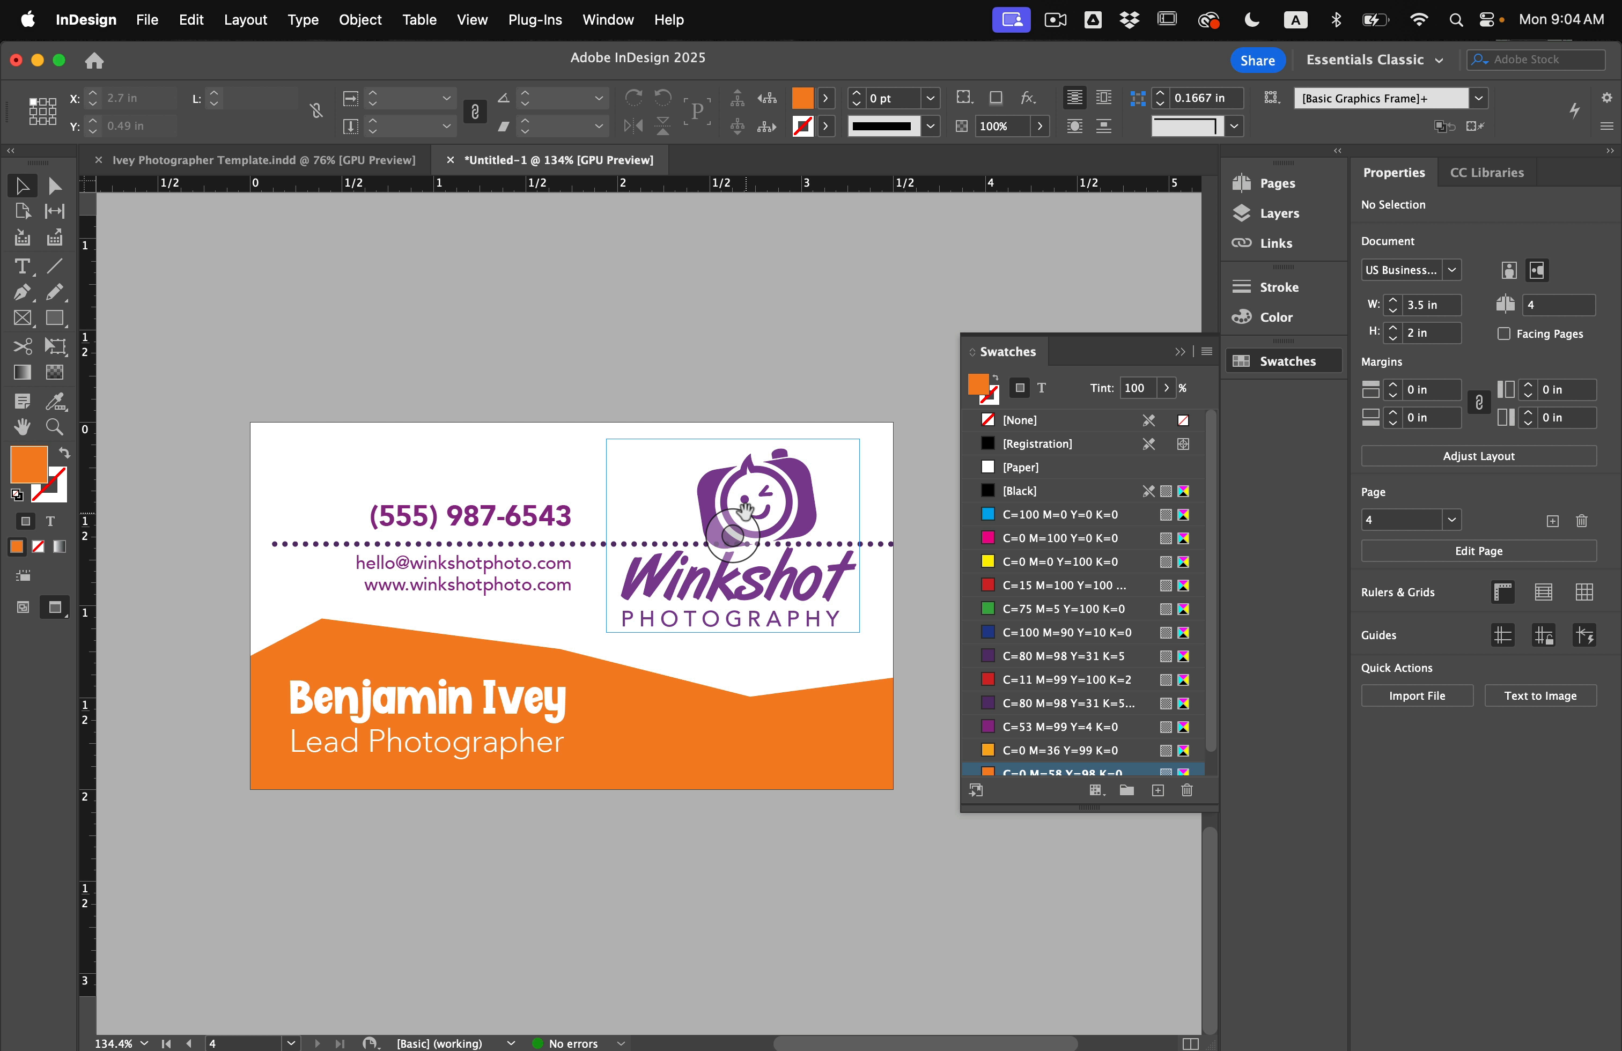
left_click(889, 544)
left_click_drag(892, 544, 571, 554)
left_click(173, 505)
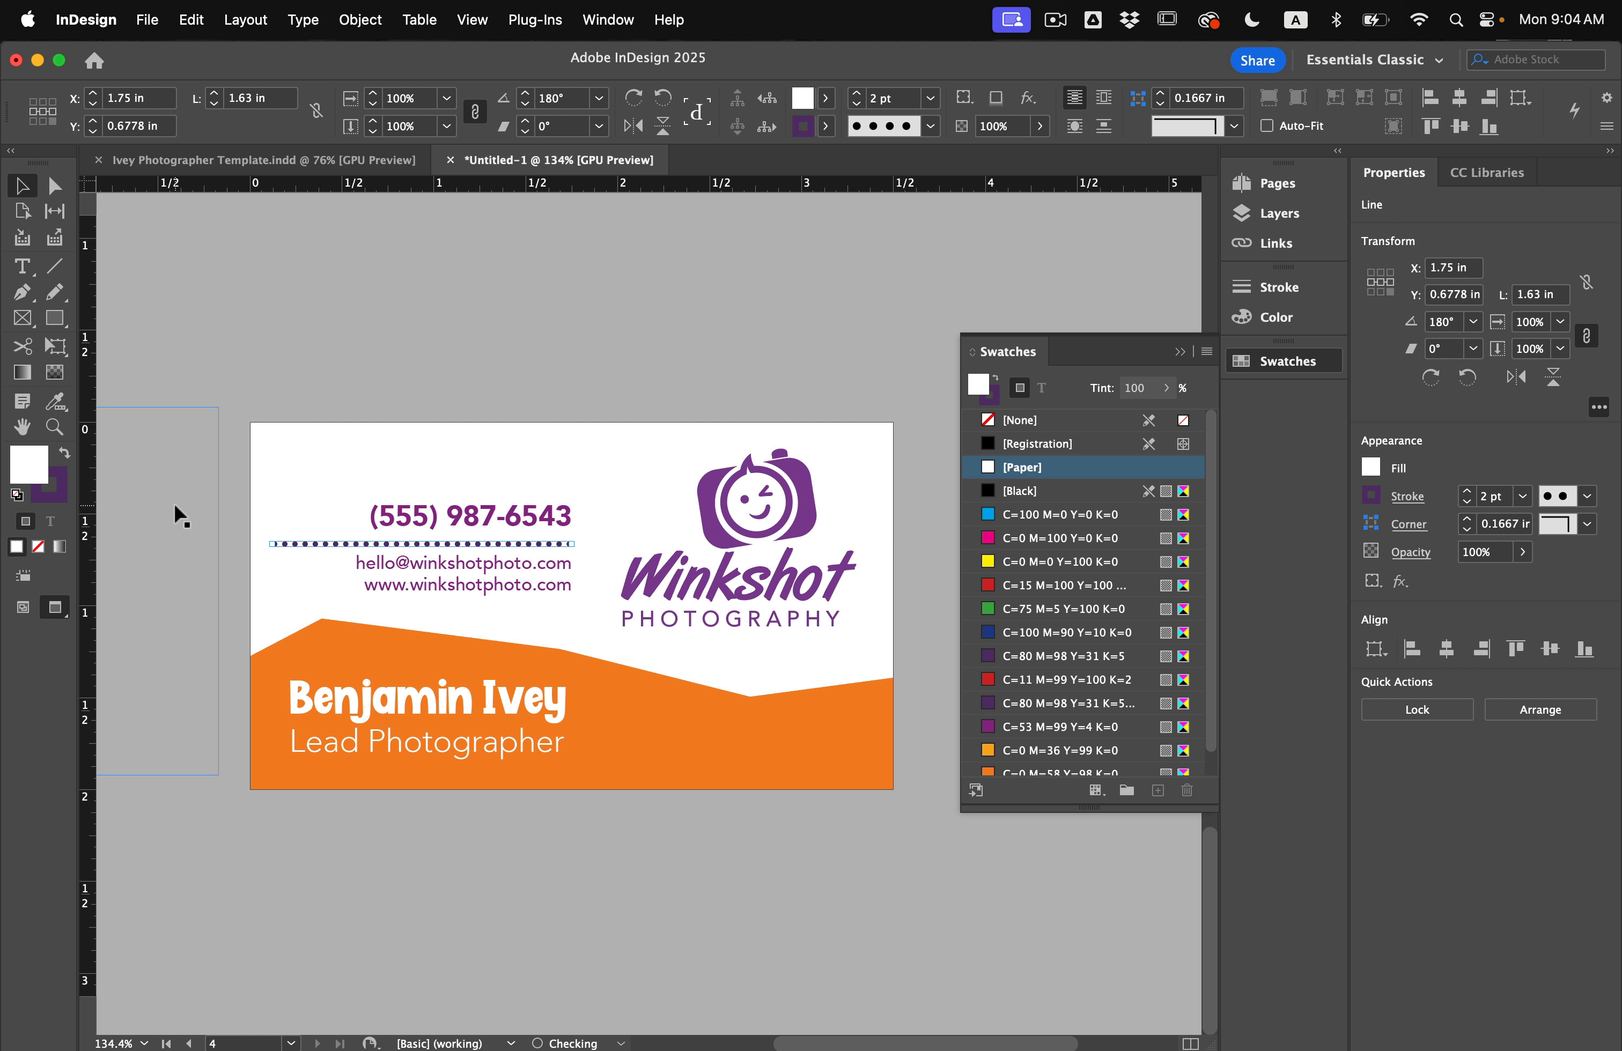
left_click(265, 543)
left_click(273, 544)
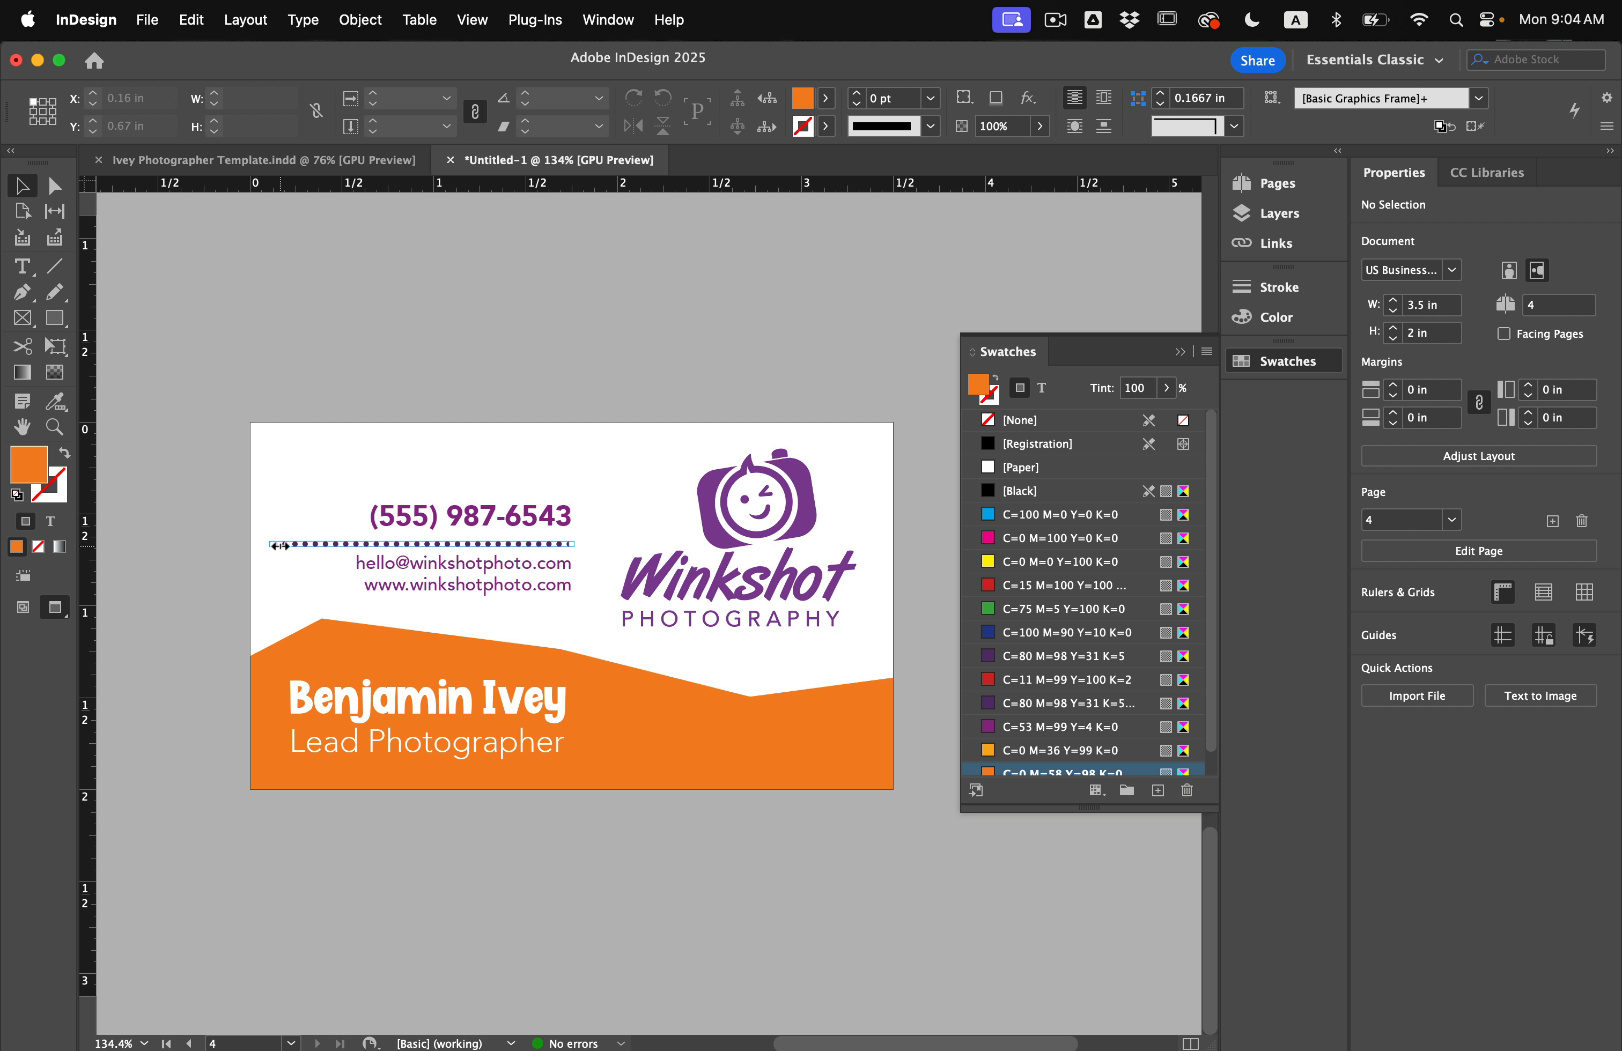
left_click_drag(279, 546, 254, 546)
left_click(389, 413)
scroll(389, 413, "up", 3)
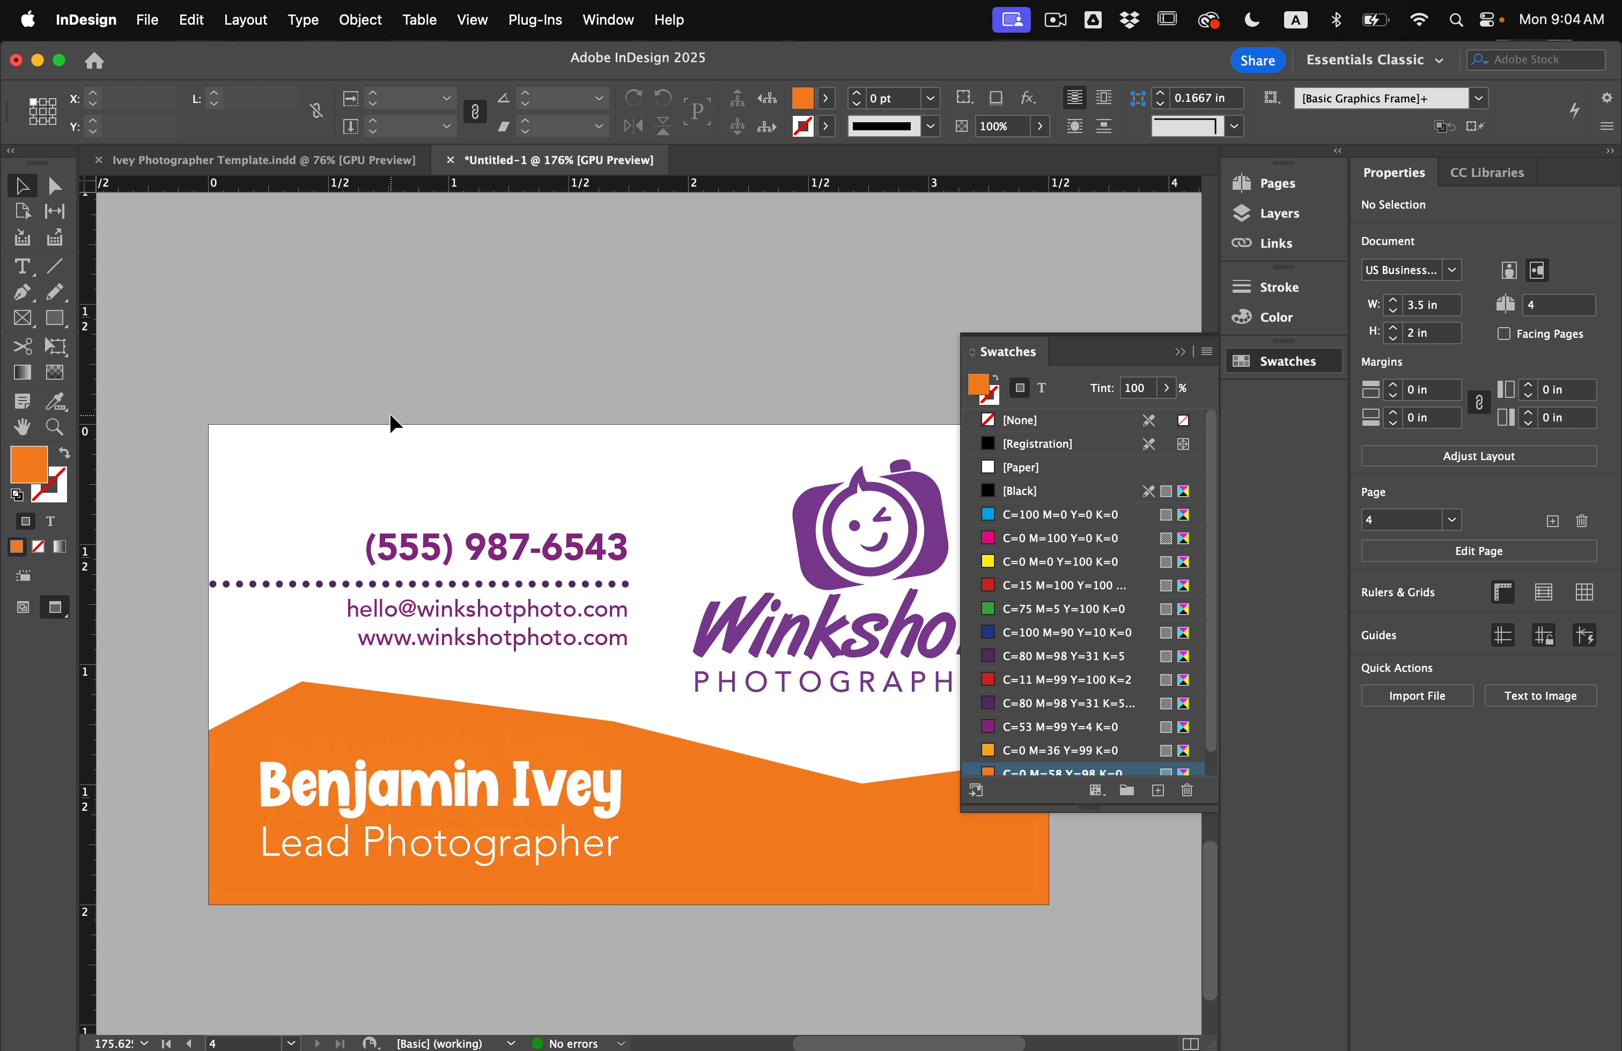
key("t")
triple_click(456, 517)
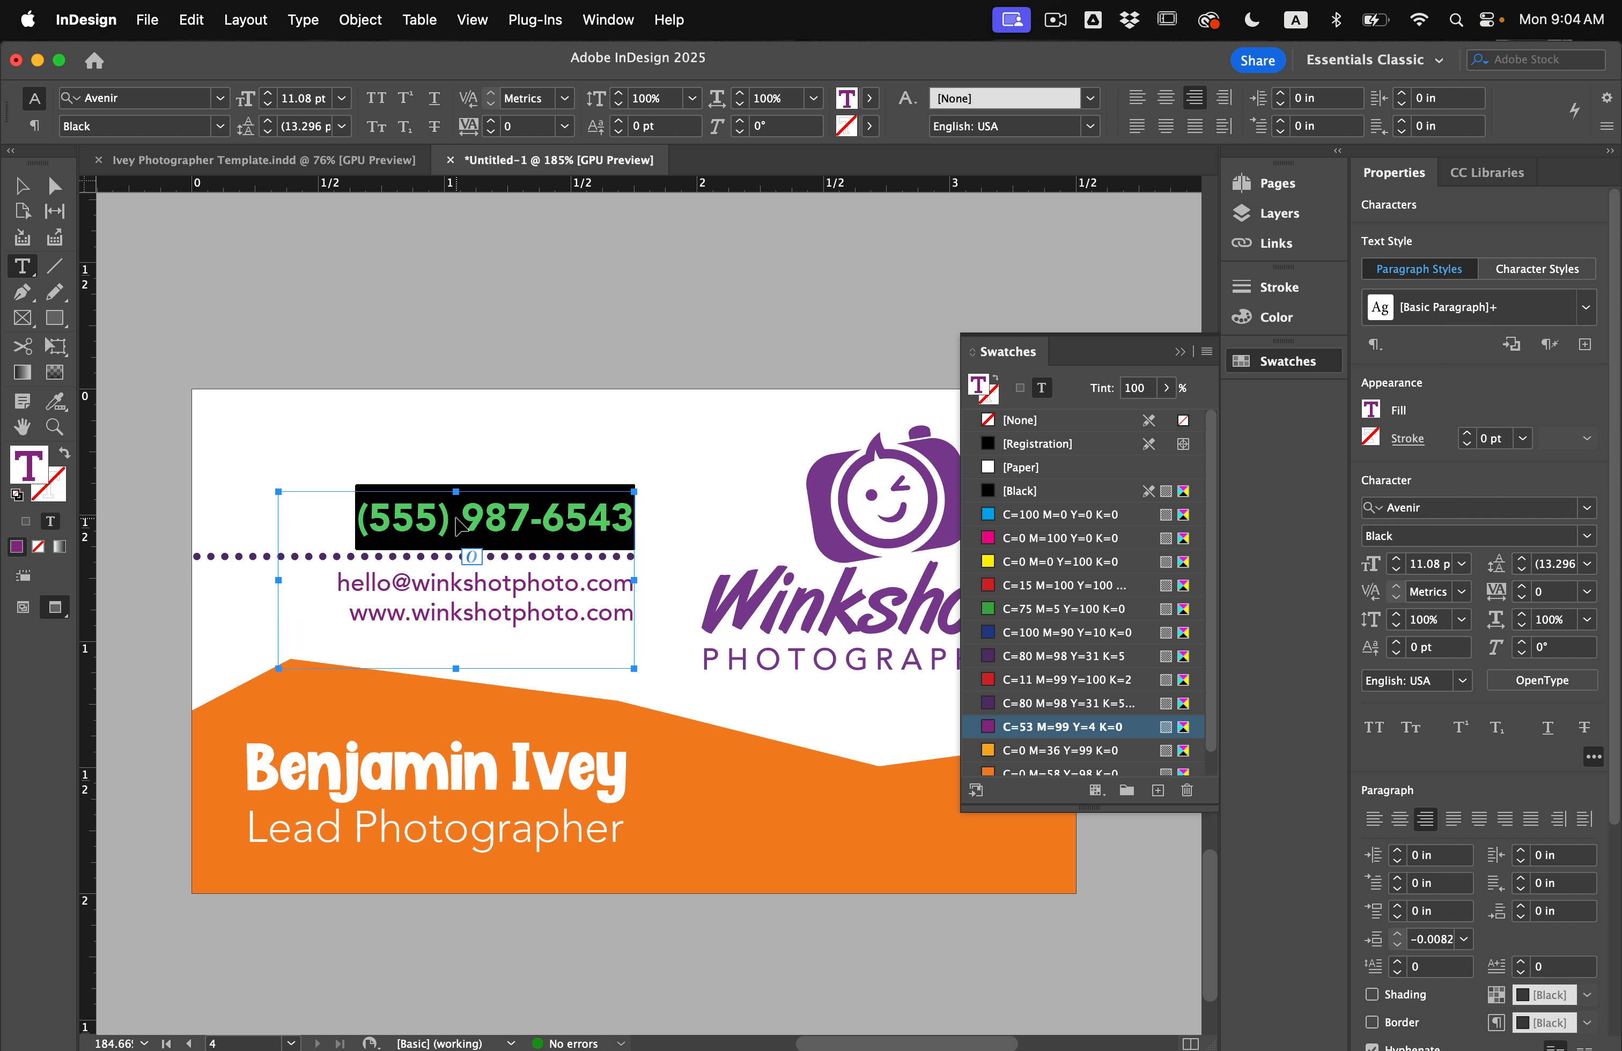
key("super+shift+period")
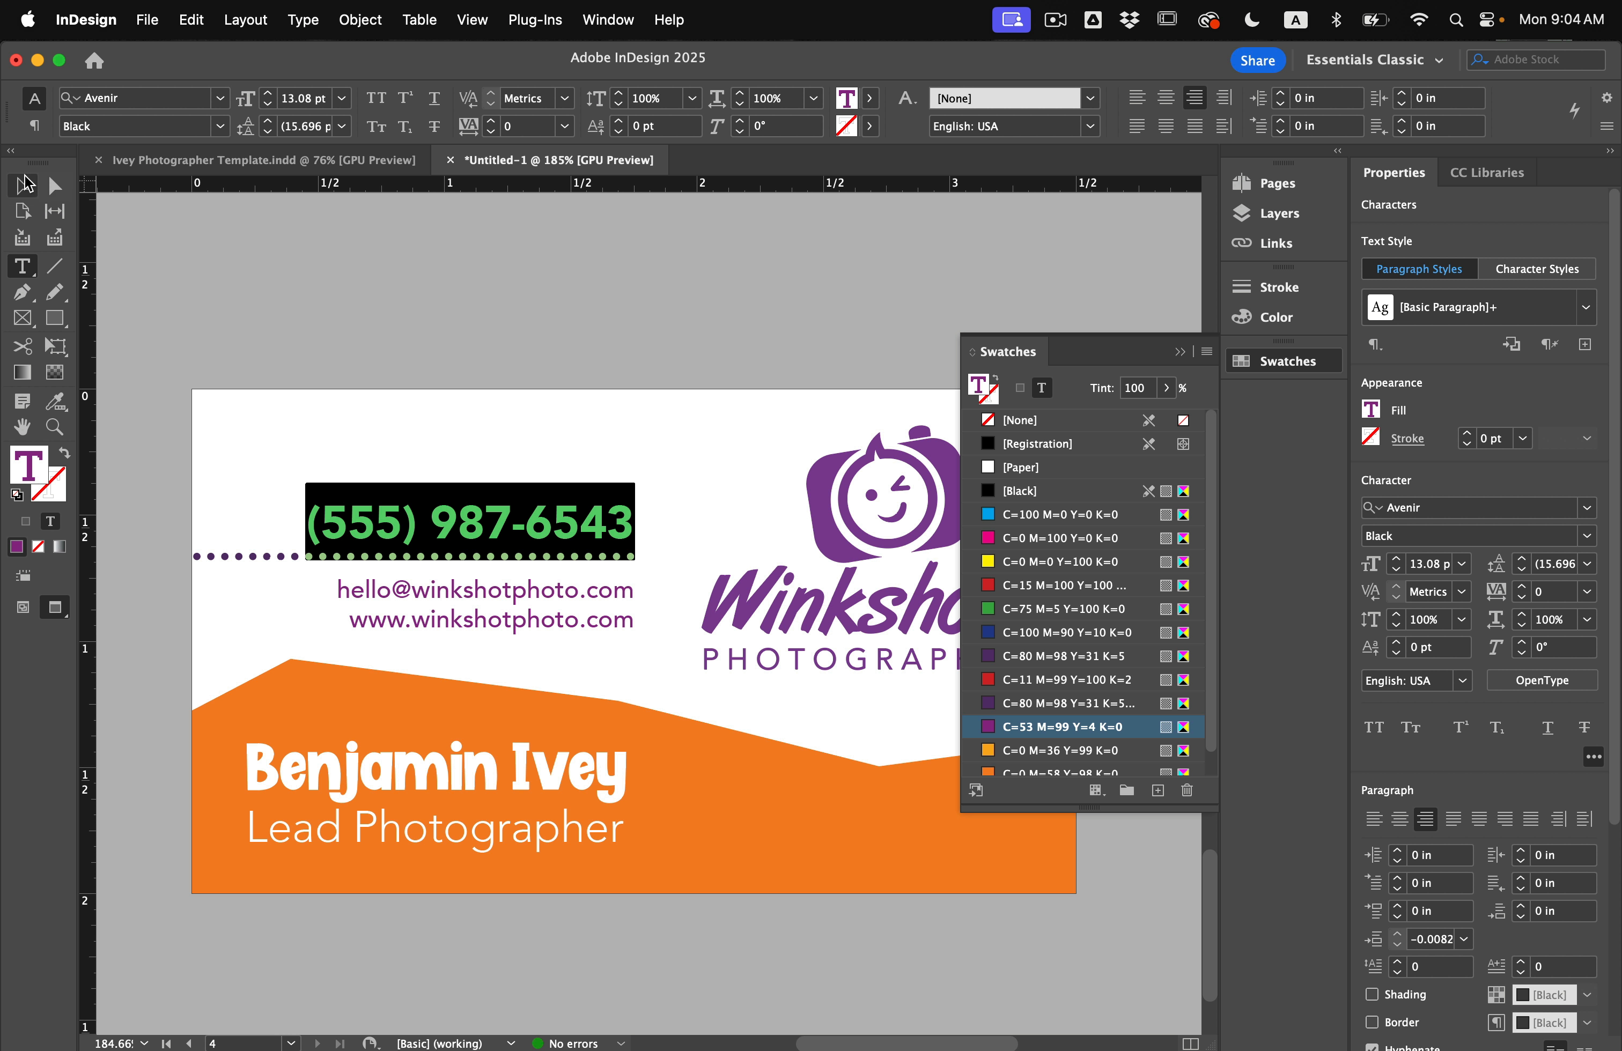
left_click(23, 186)
key("Up")
key("Up")
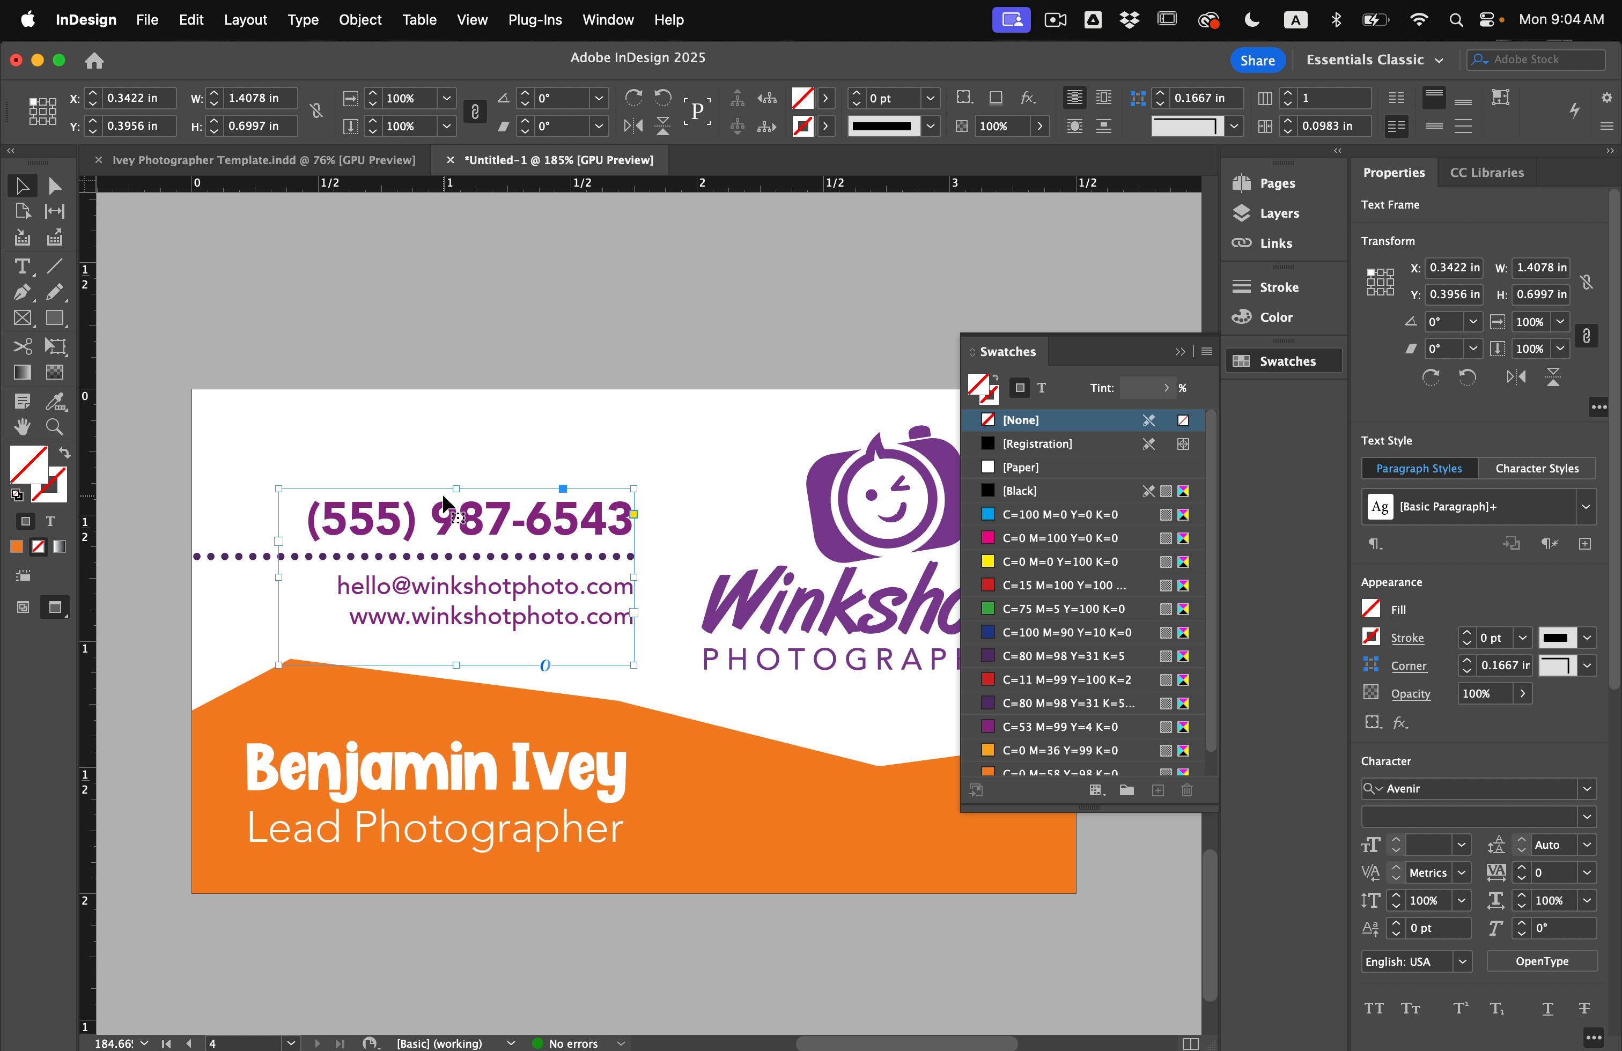
left_click(457, 352)
scroll(479, 410, "down", 2)
scroll(479, 410, "down", 1)
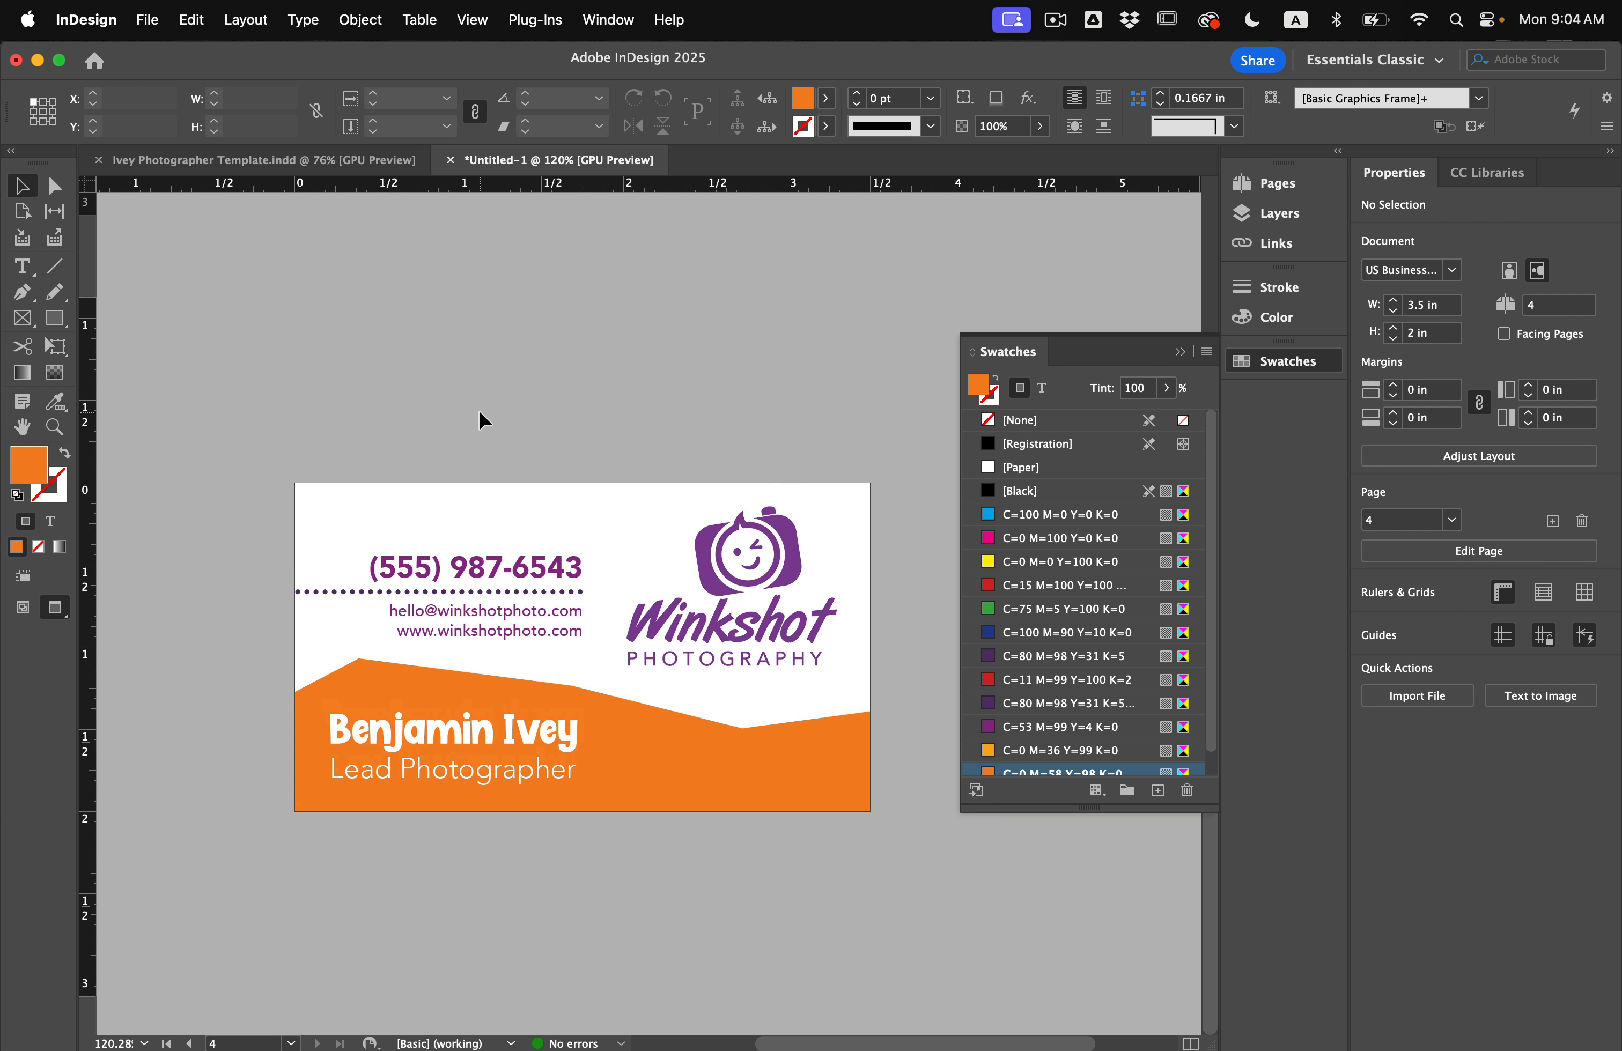
Delete the blank page 3 in the Pages panel, leaving three pages.
scroll(481, 421, "down", 1)
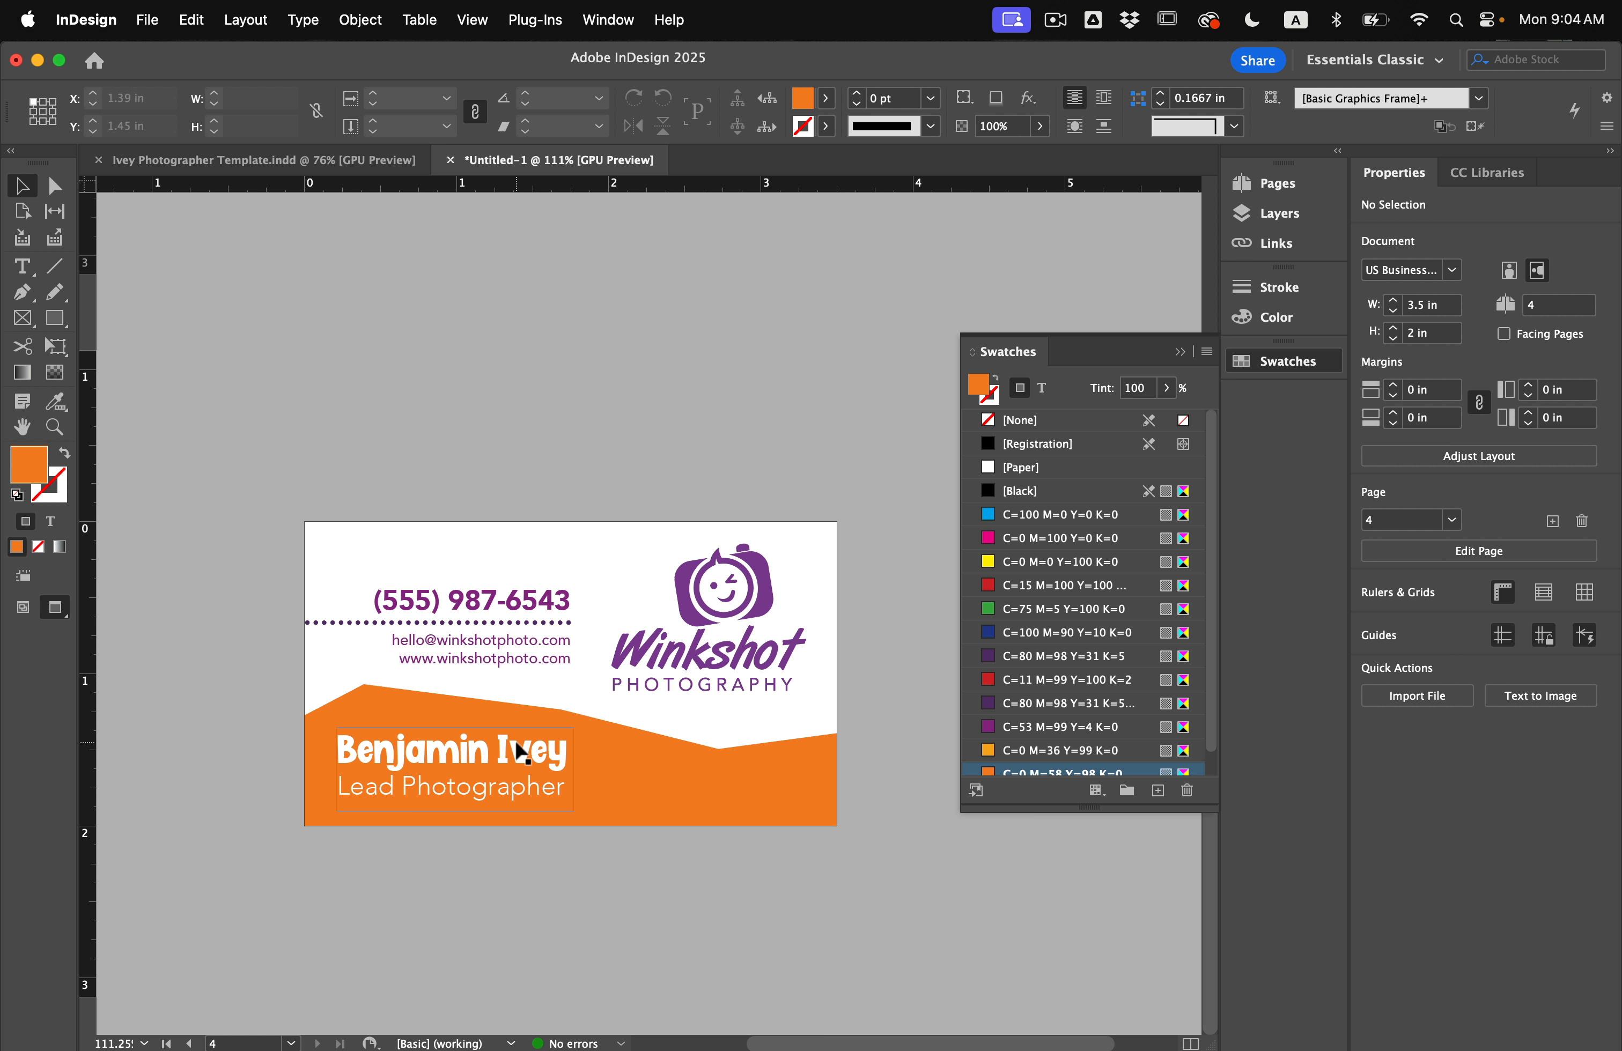
scroll(512, 422, "up", 10)
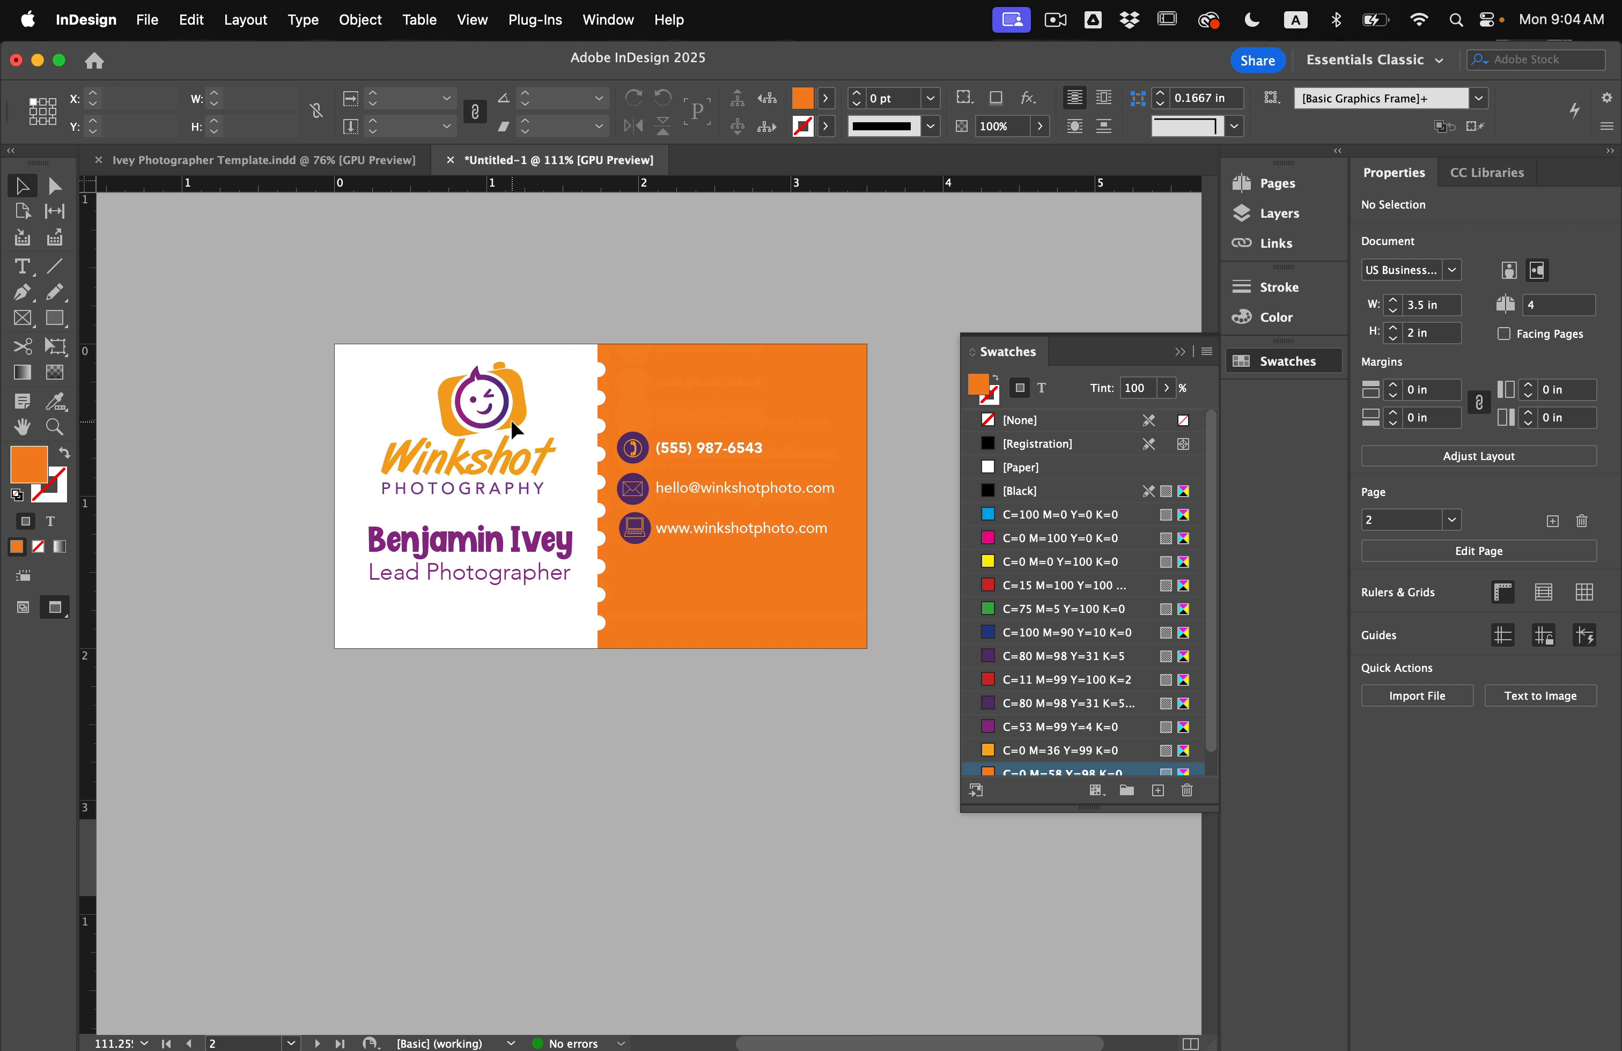
scroll(510, 419, "up", 4)
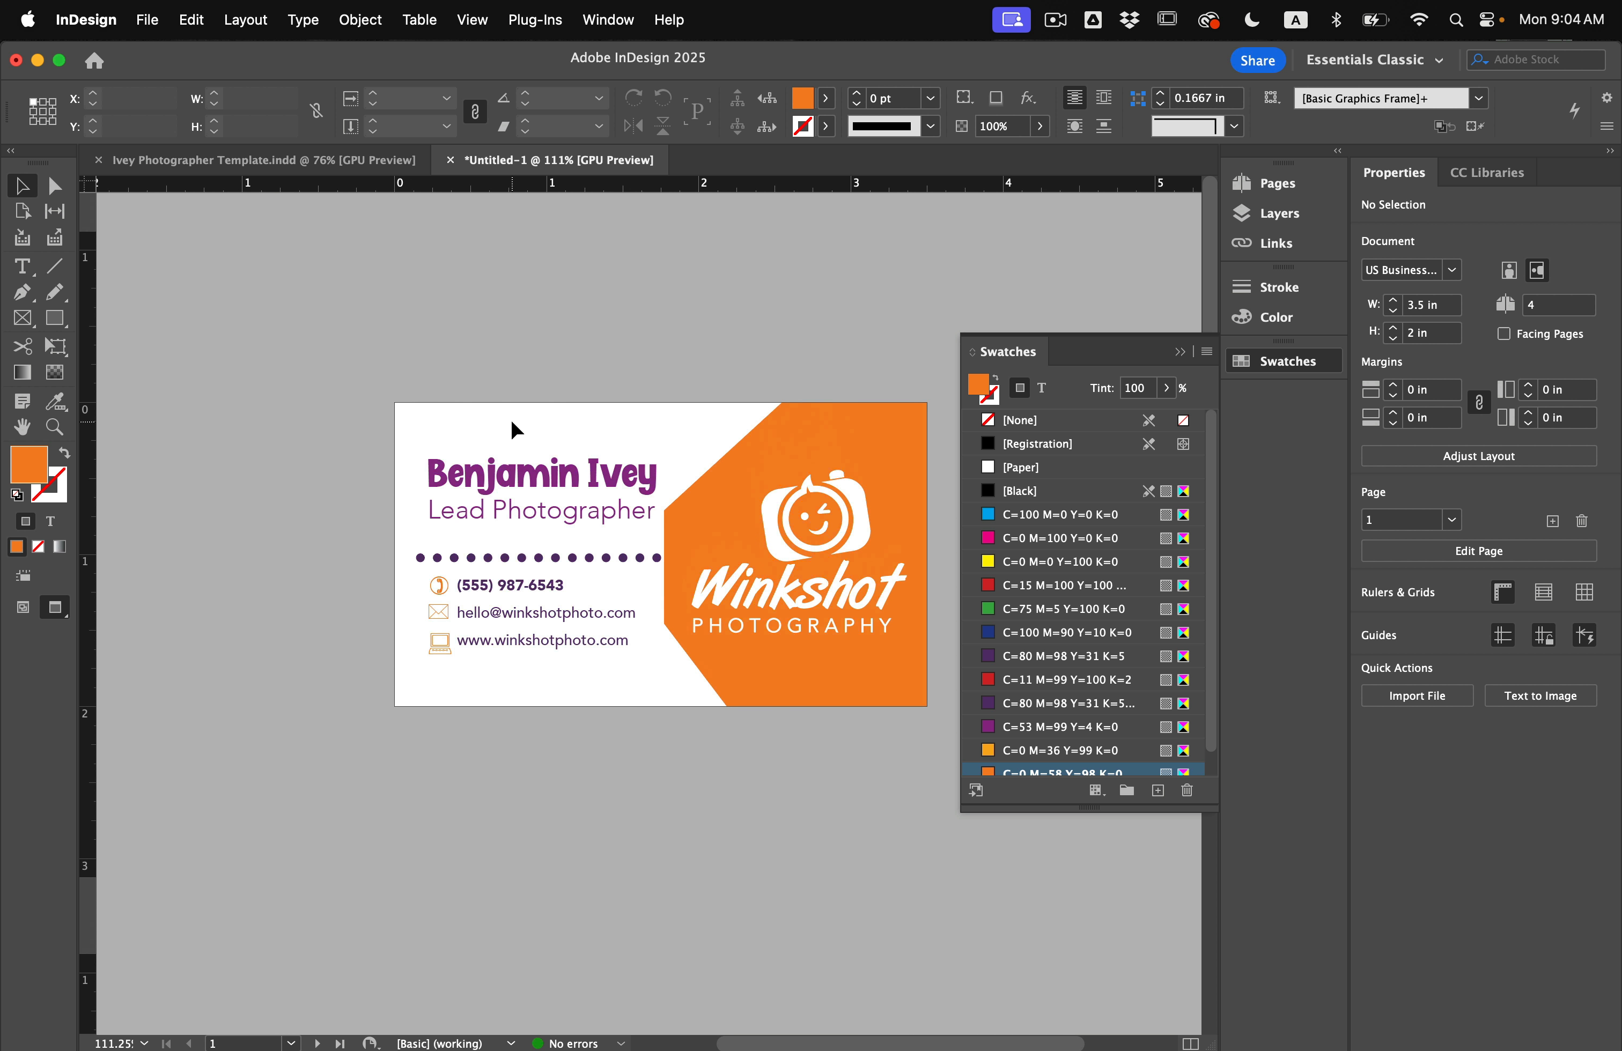
scroll(511, 419, "down", 3)
scroll(511, 419, "down", 5)
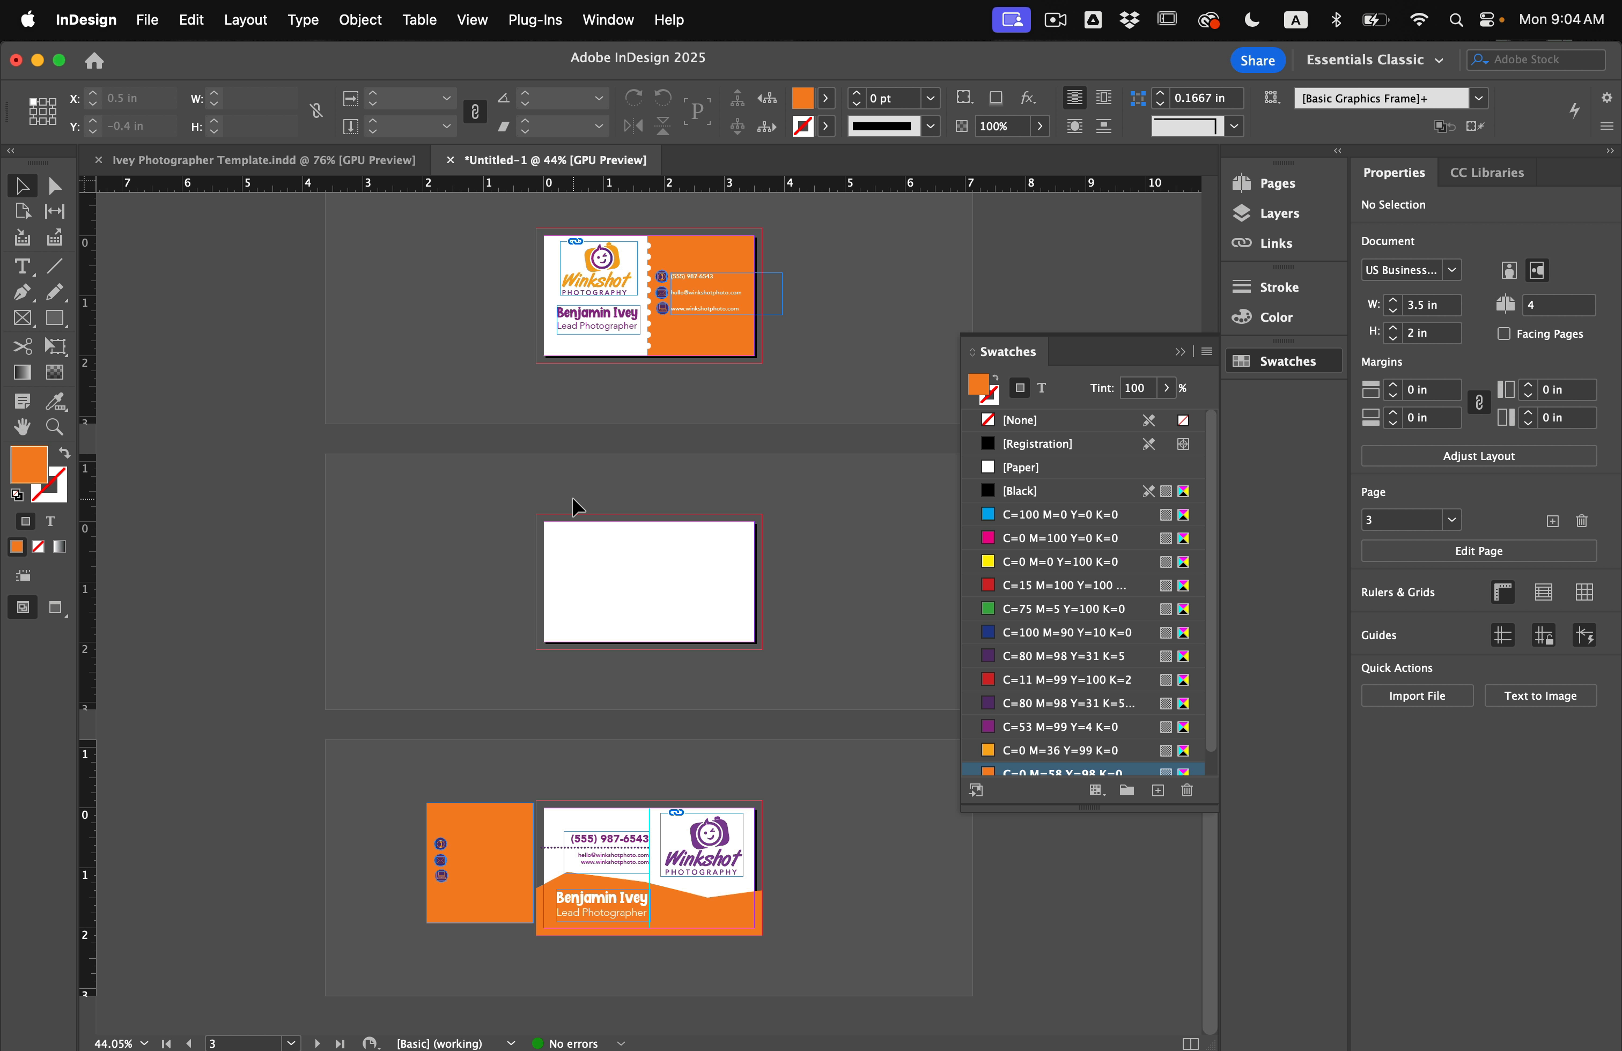
left_click(1301, 191)
left_click(1039, 431)
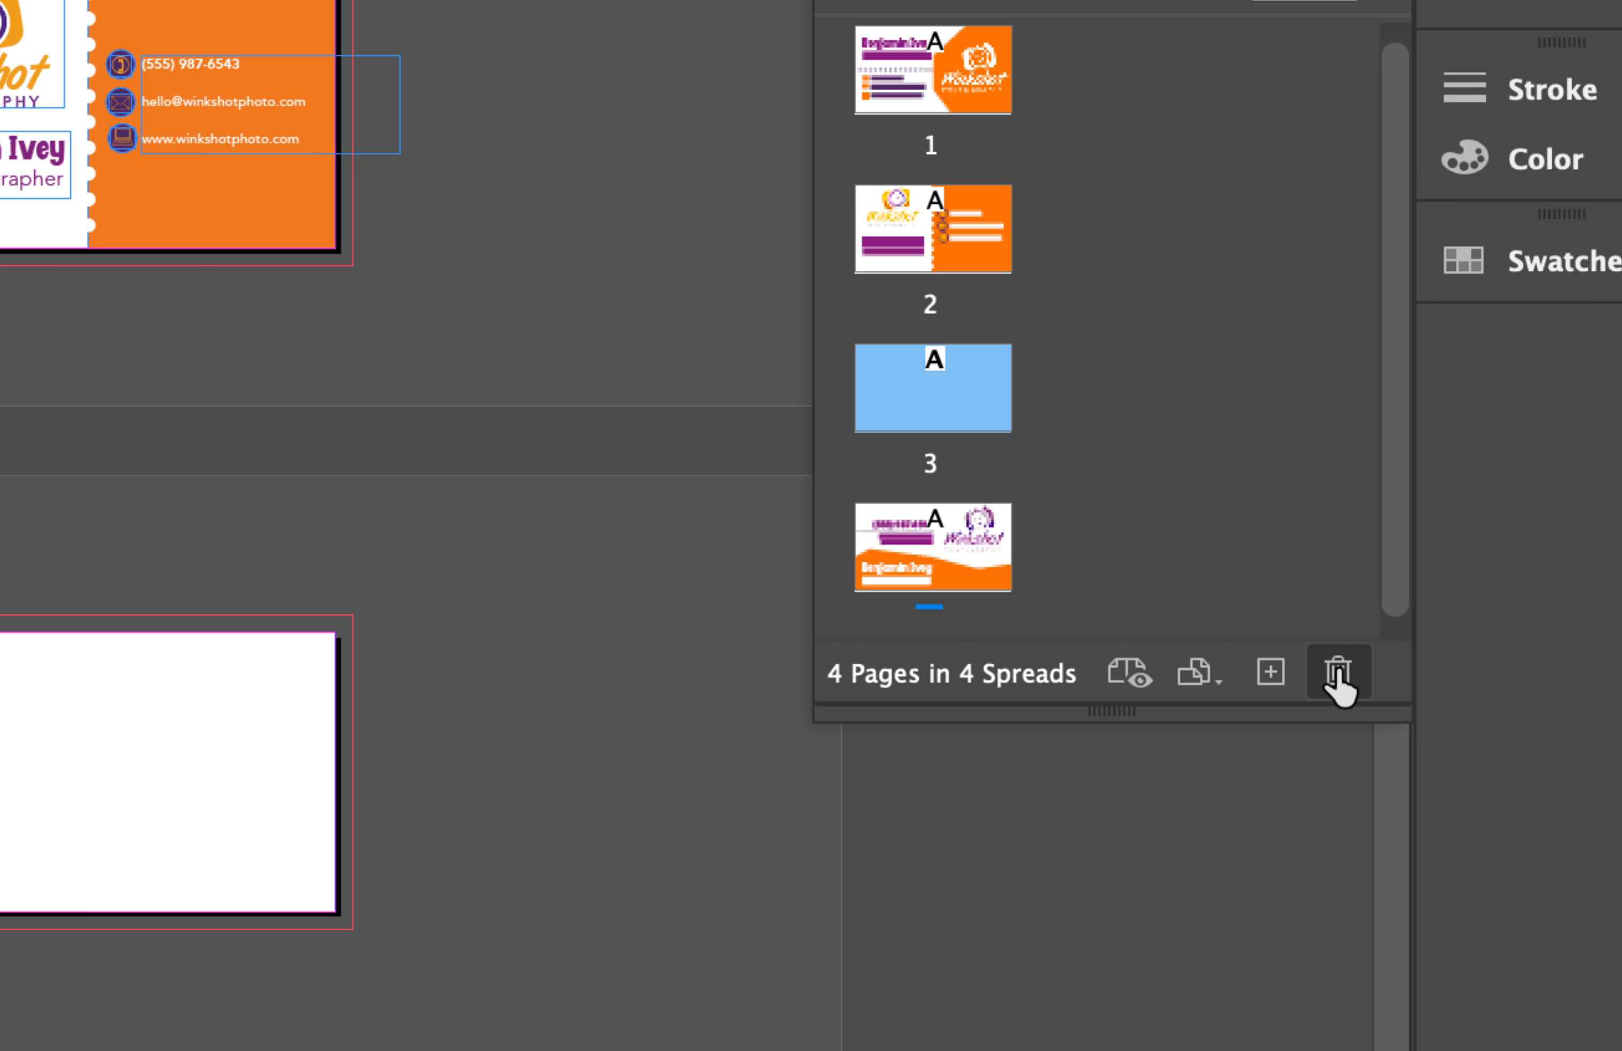
left_click(1339, 673)
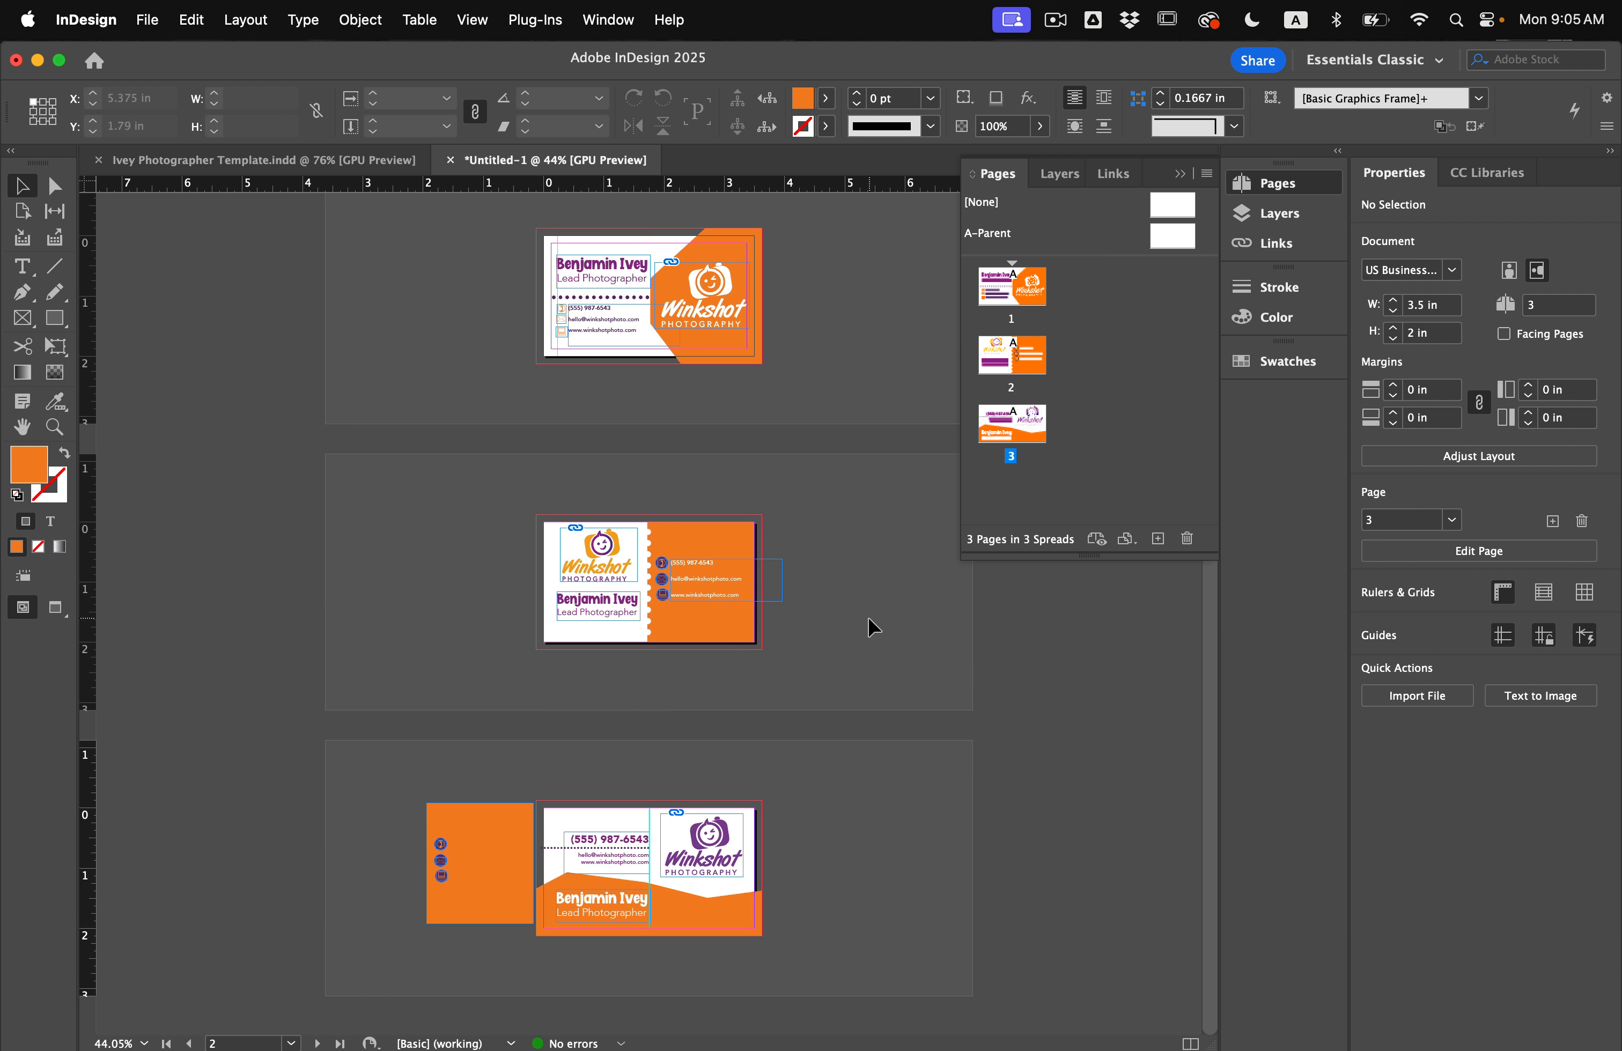
Delete the stray orange rectangle beside the last card and bring up Save As.
left_click_drag(418, 777, 478, 932)
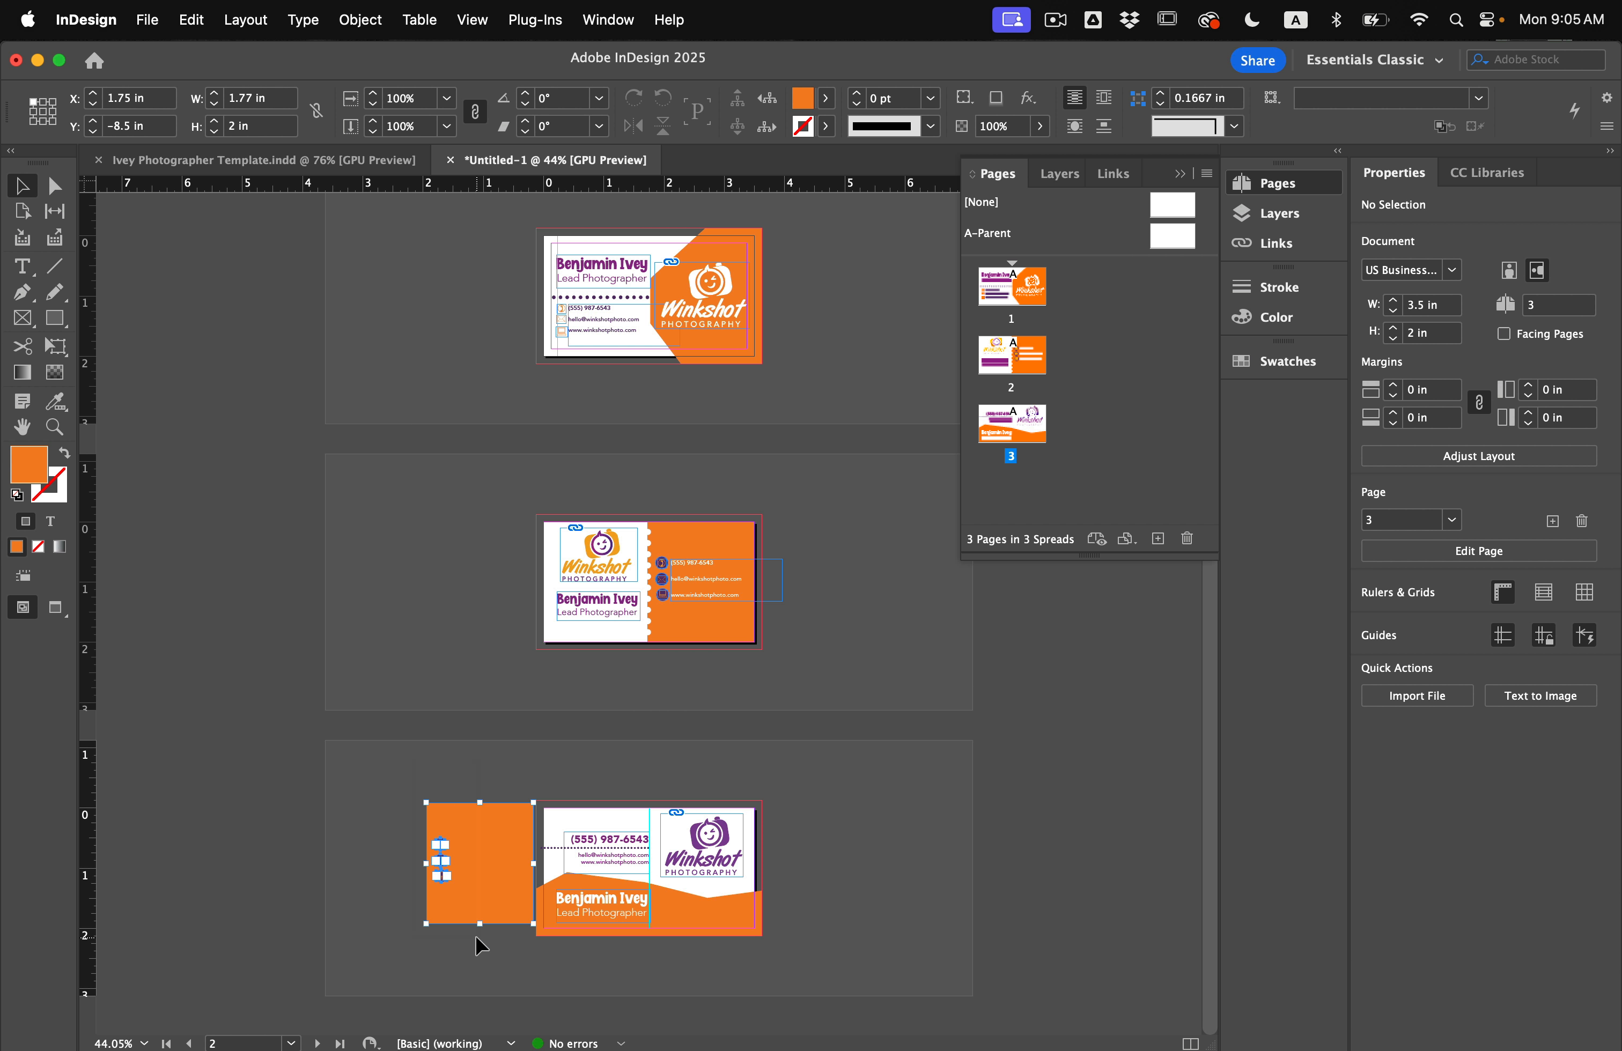
key("Delete")
key("super+s")
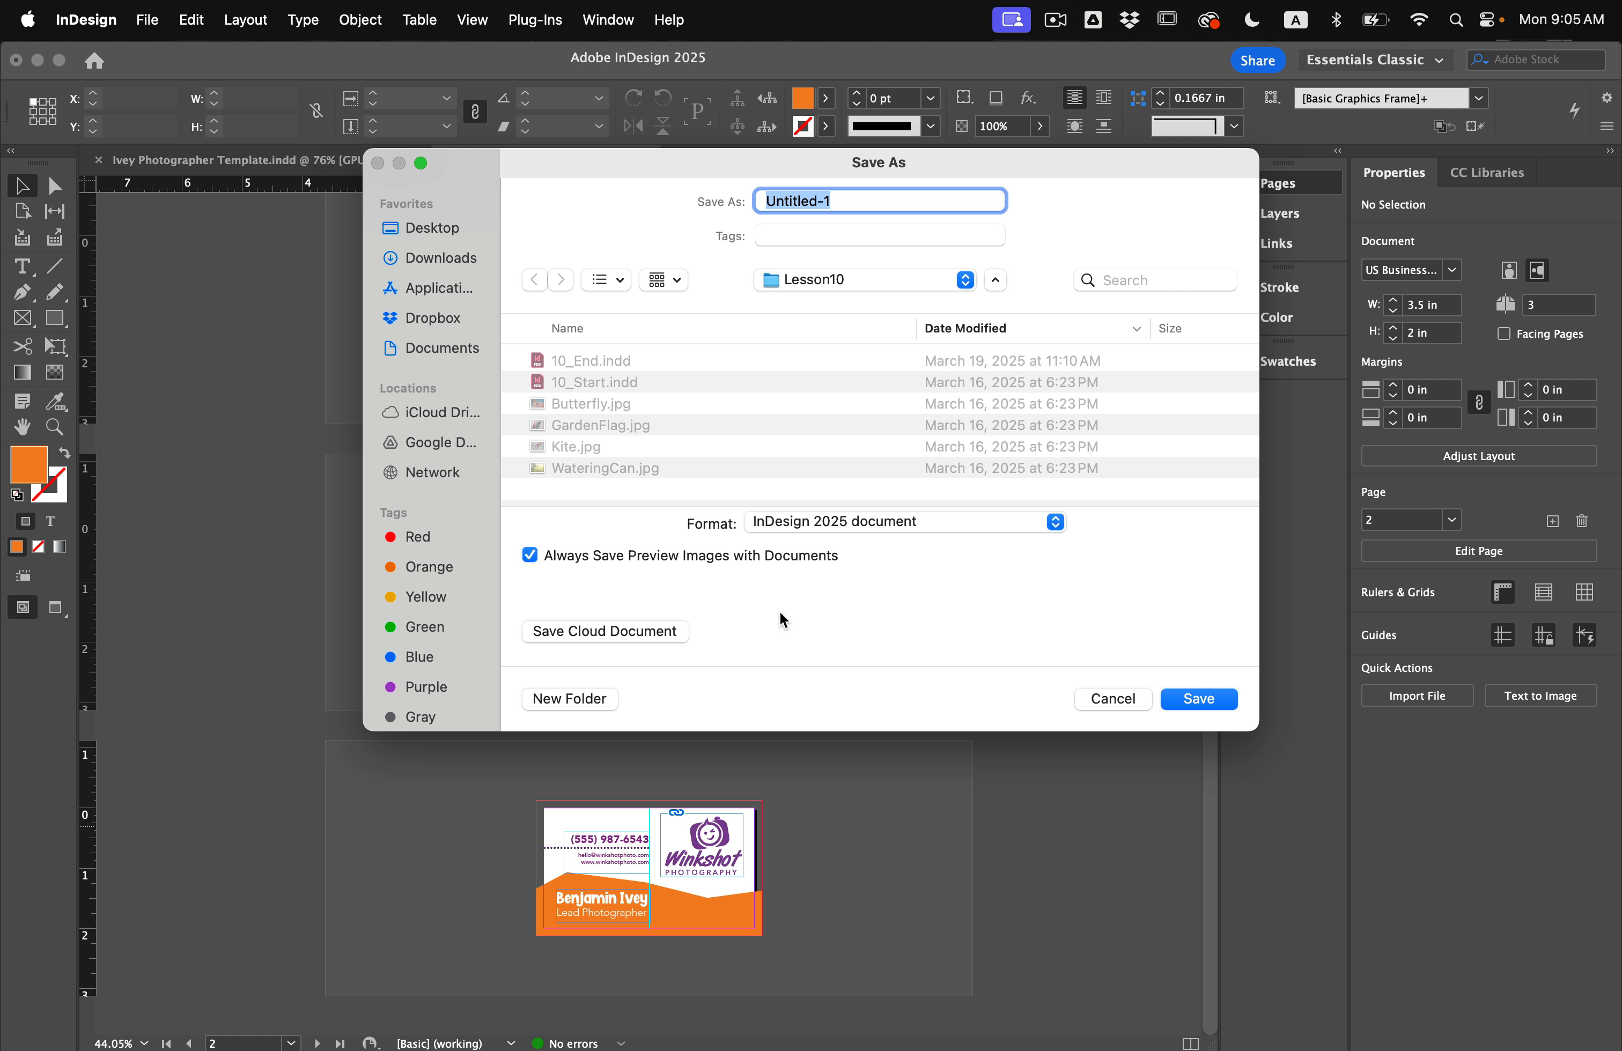
Save as IveyBusinessCards.indd, then export IveyBusinessCards.pdf as Adobe PDF (Print) and dismiss the background-task alert.
type("IveyBusinessCards")
key("Return")
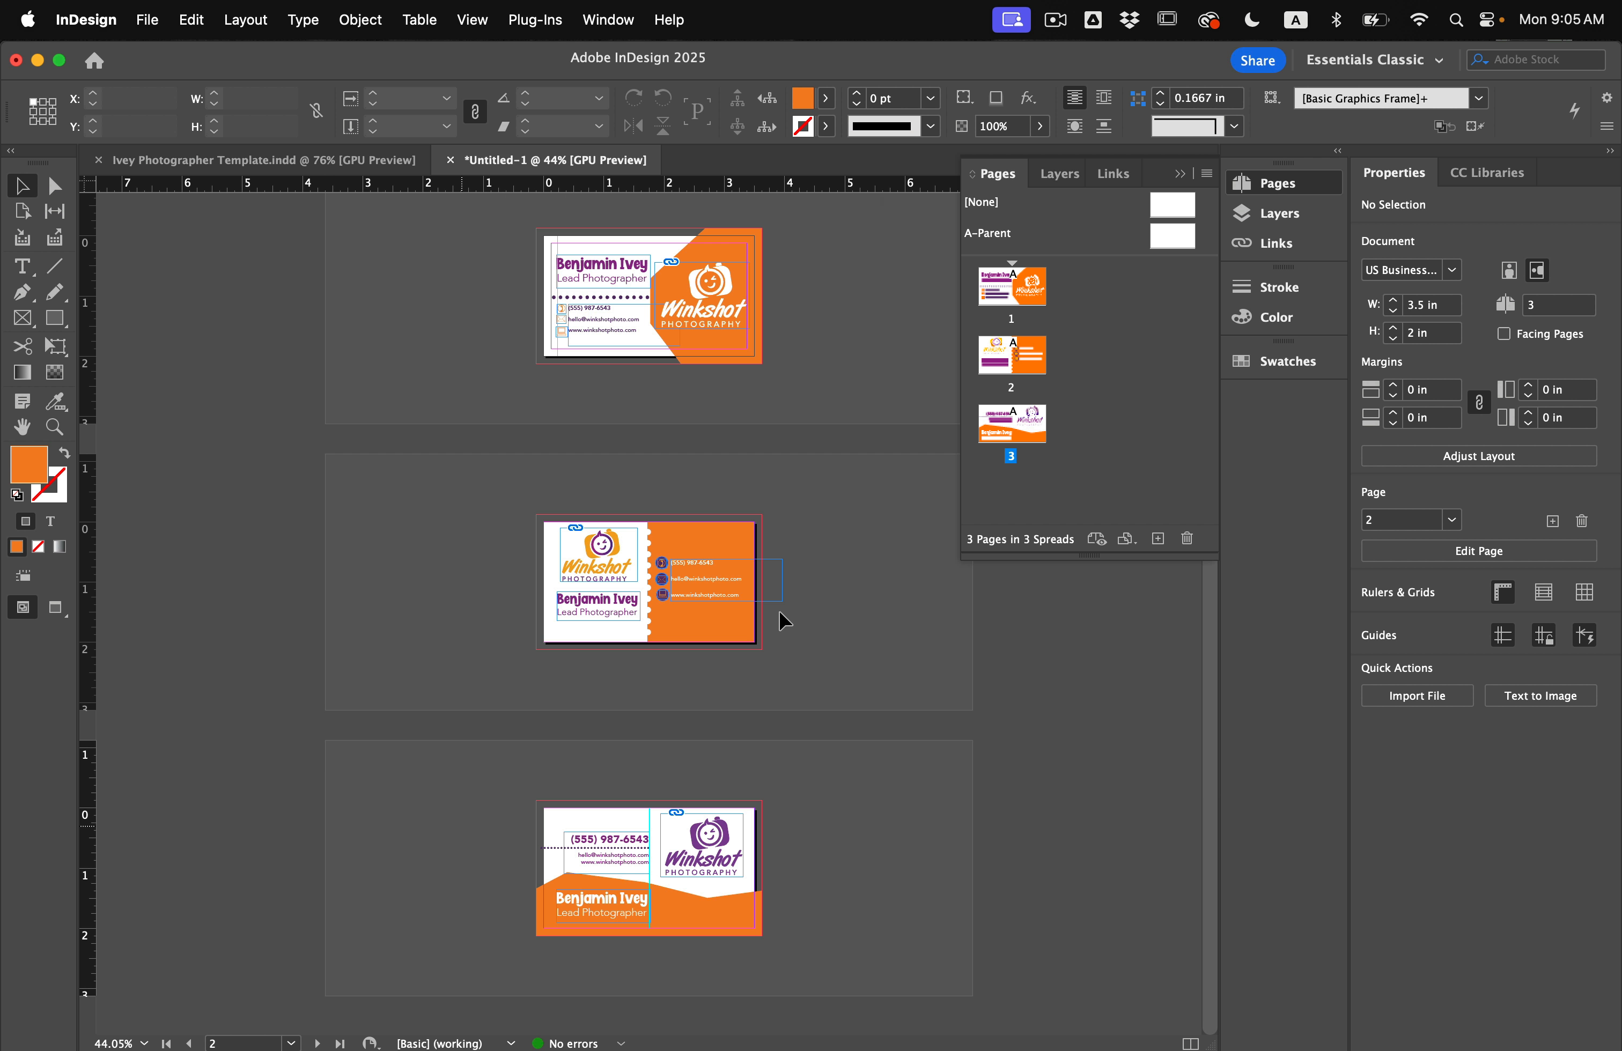
left_click(147, 11)
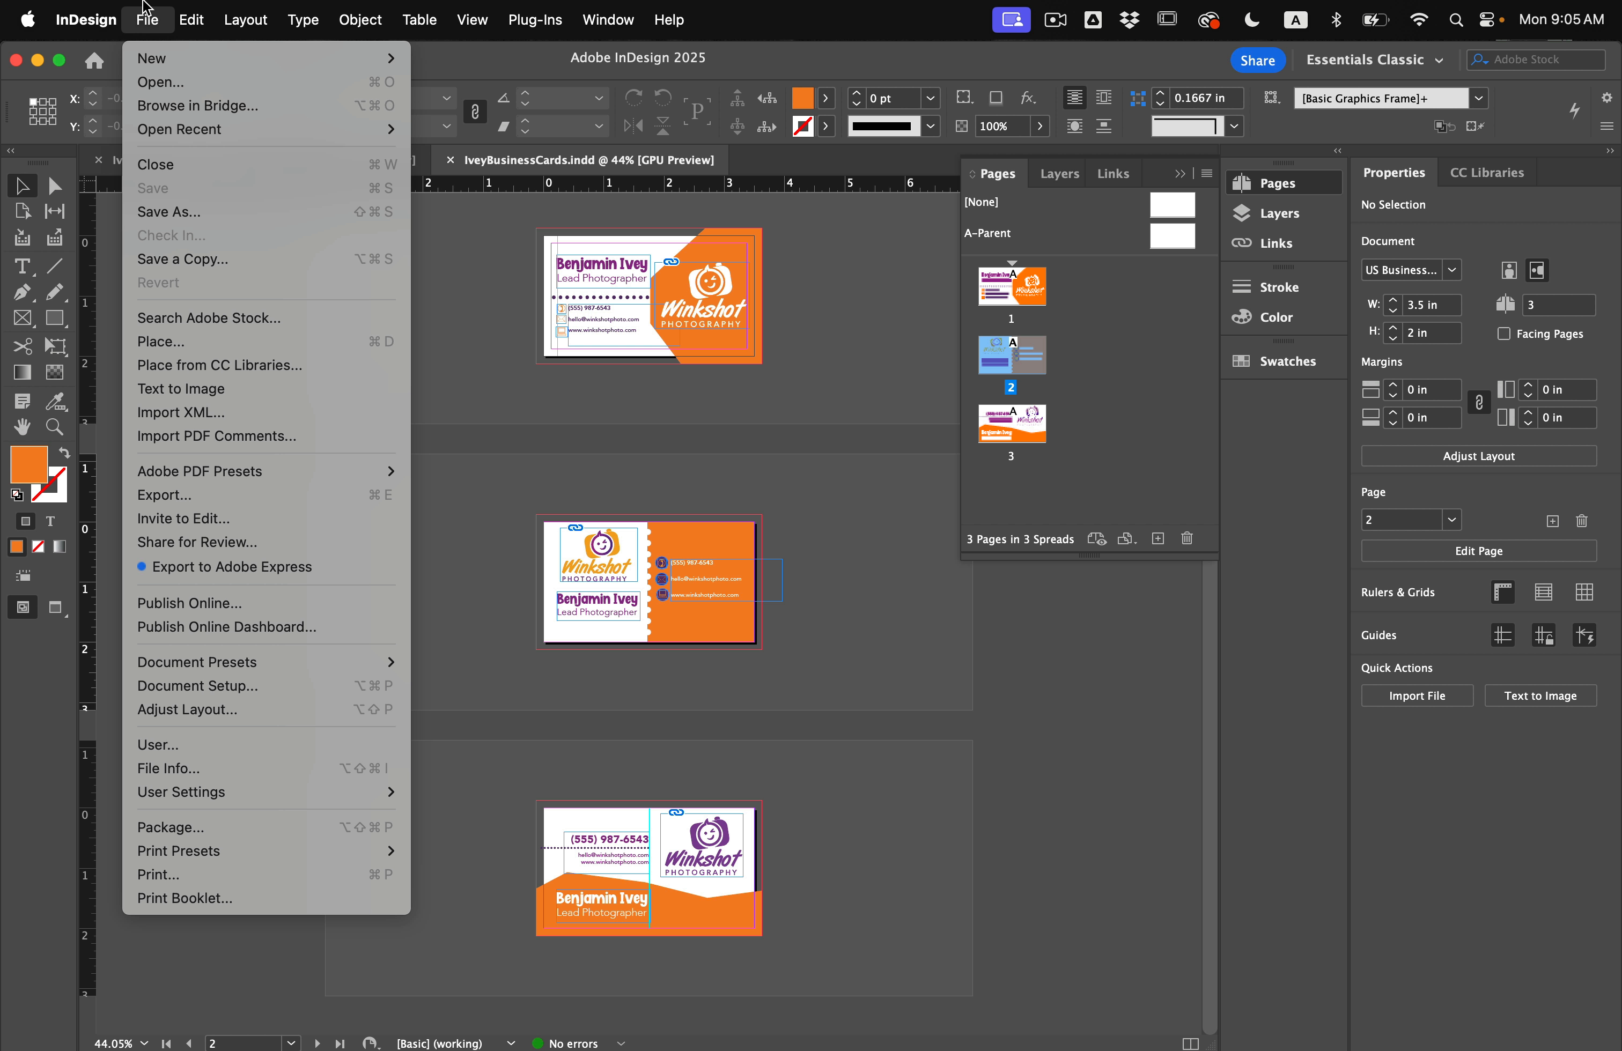
left_click(169, 494)
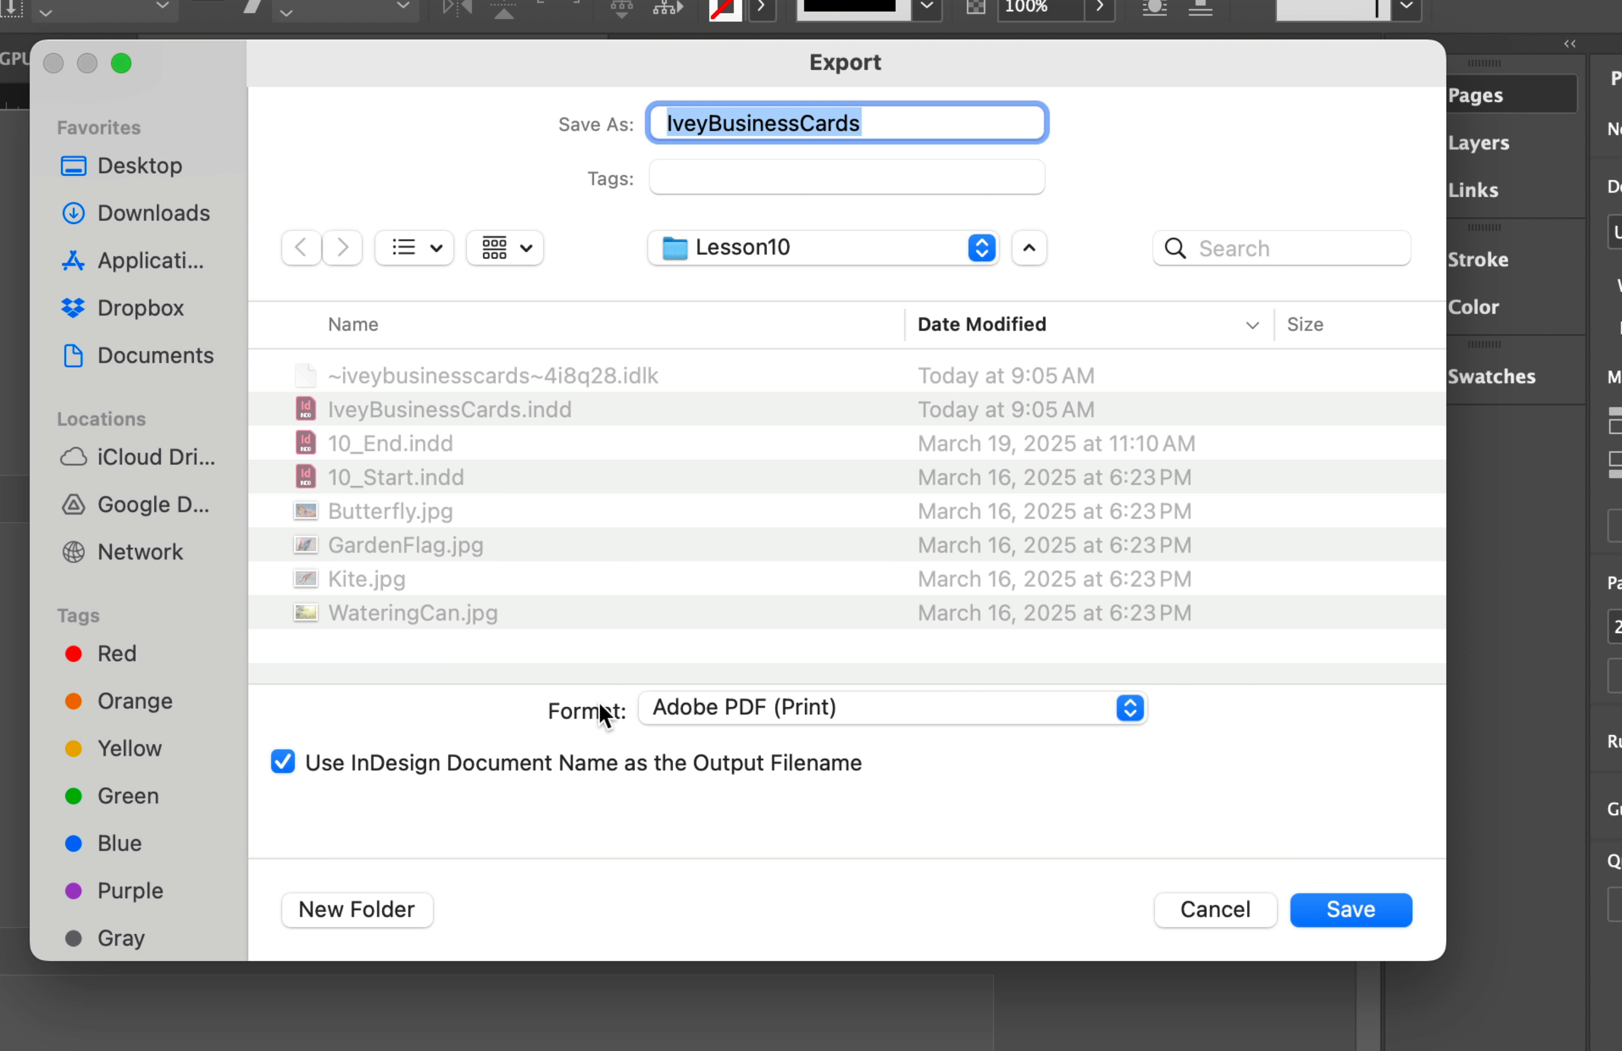
left_click(700, 710)
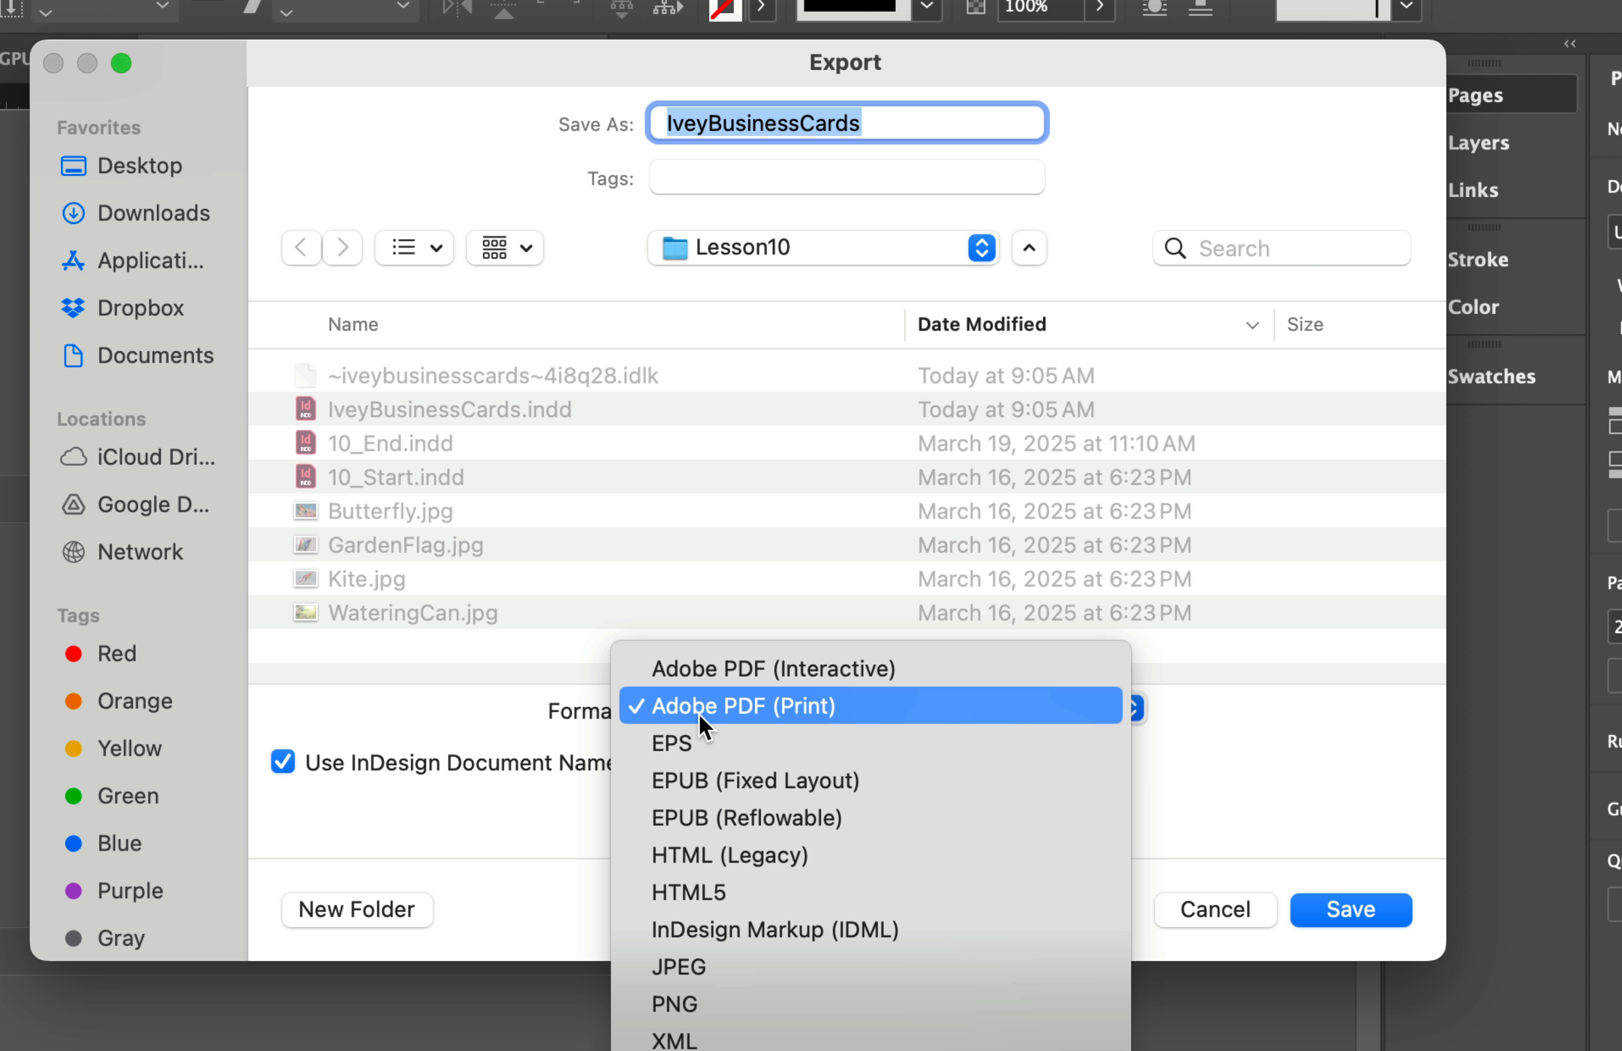
left_click(817, 716)
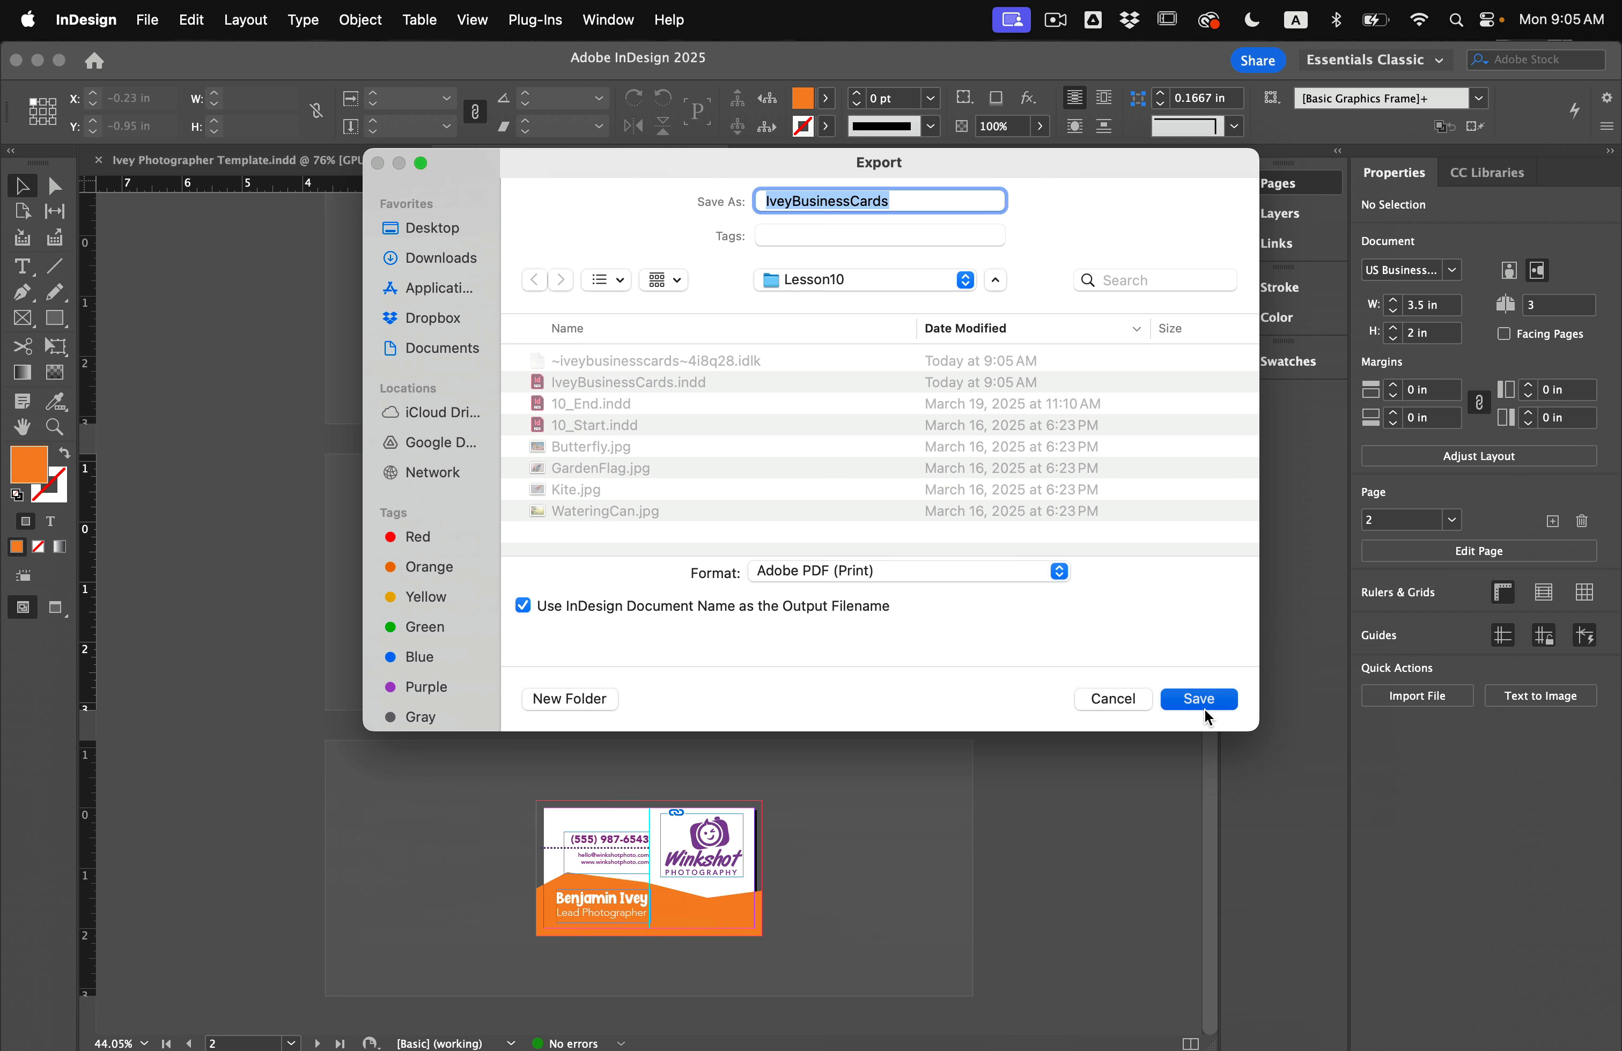
left_click(1203, 708)
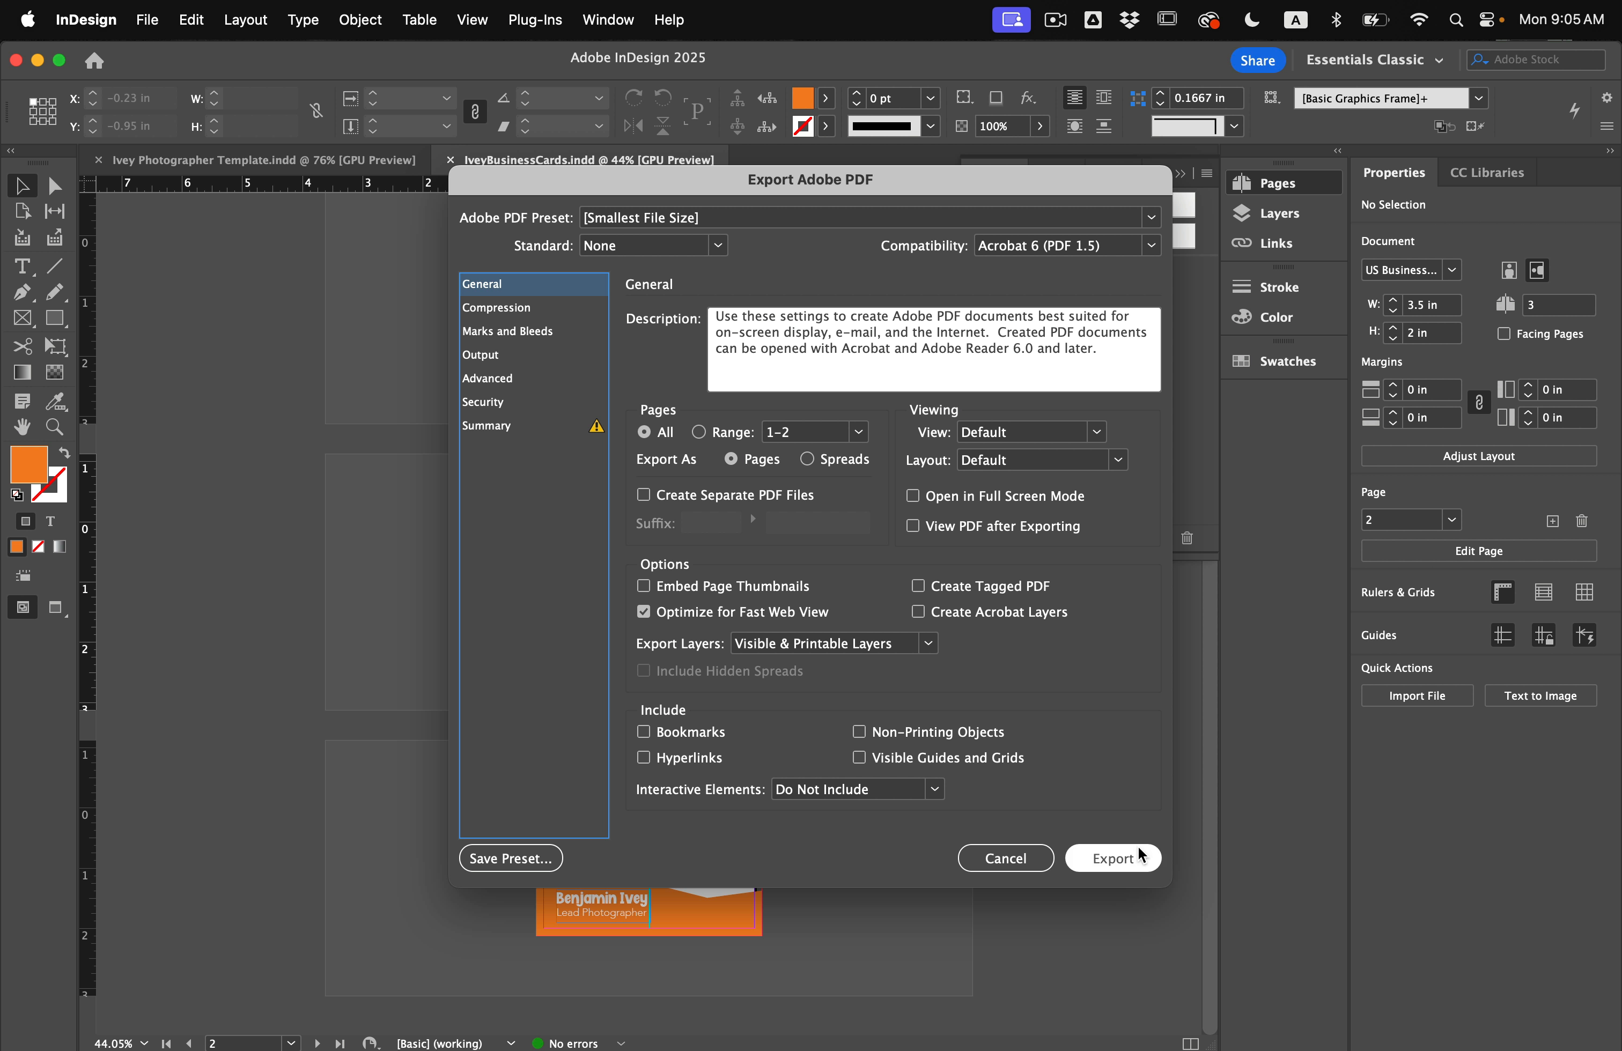
left_click(1120, 859)
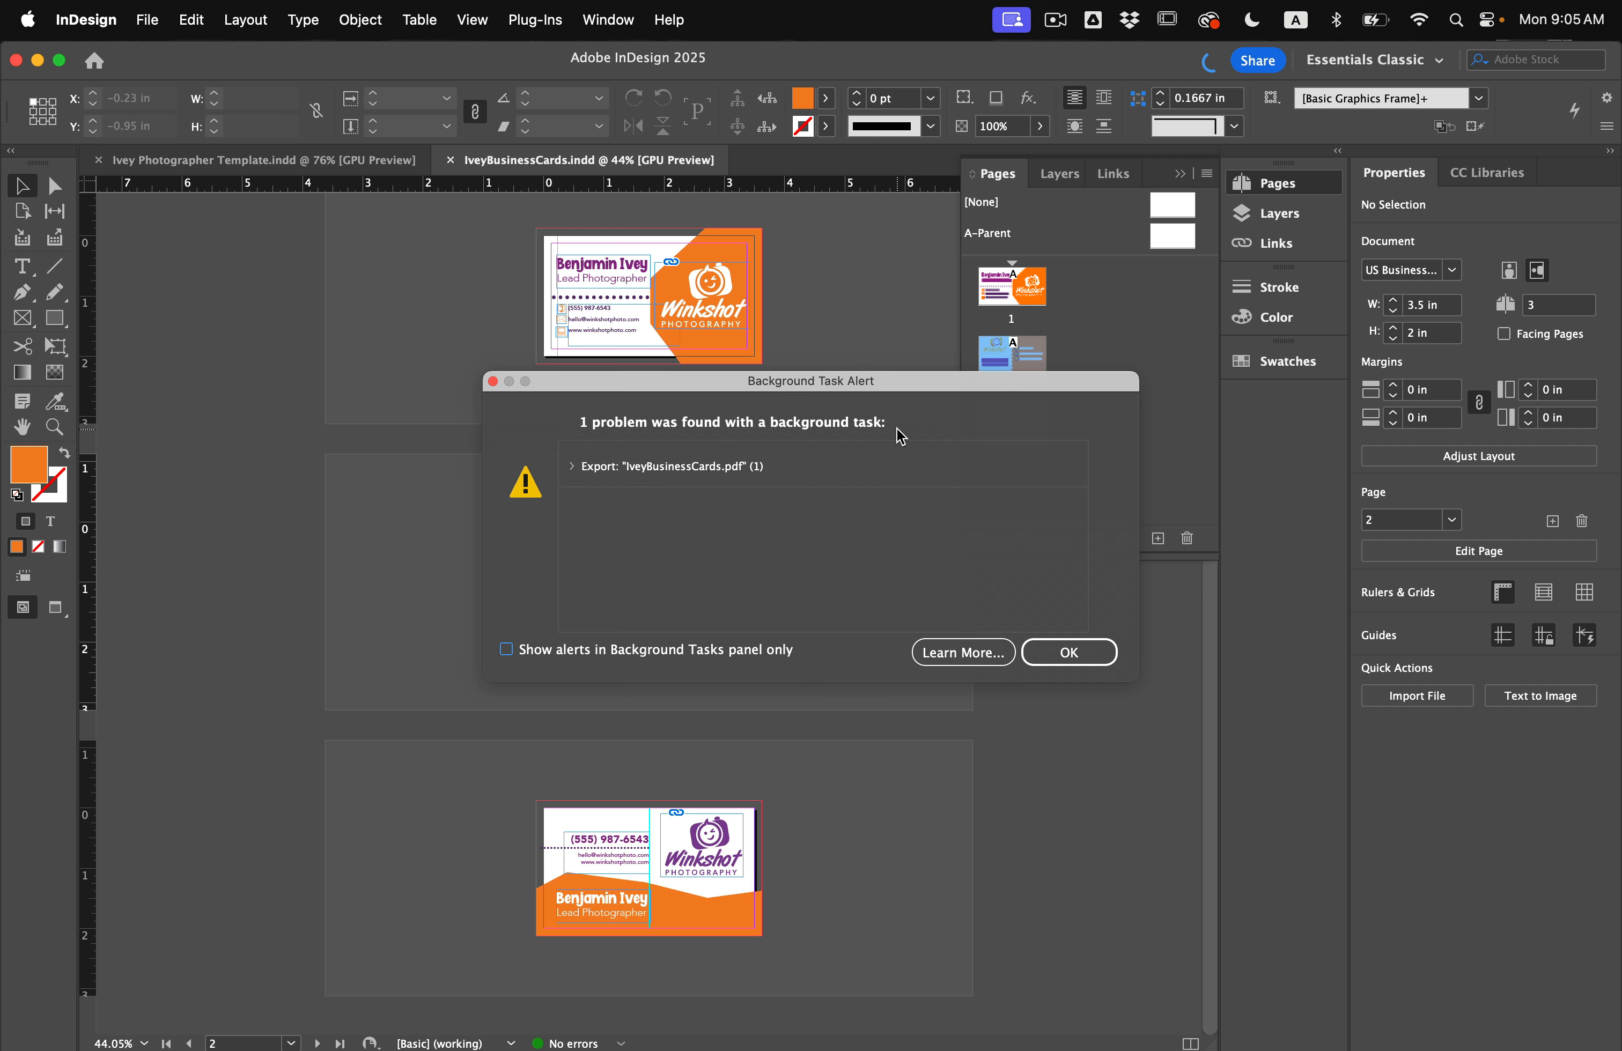
left_click(1102, 660)
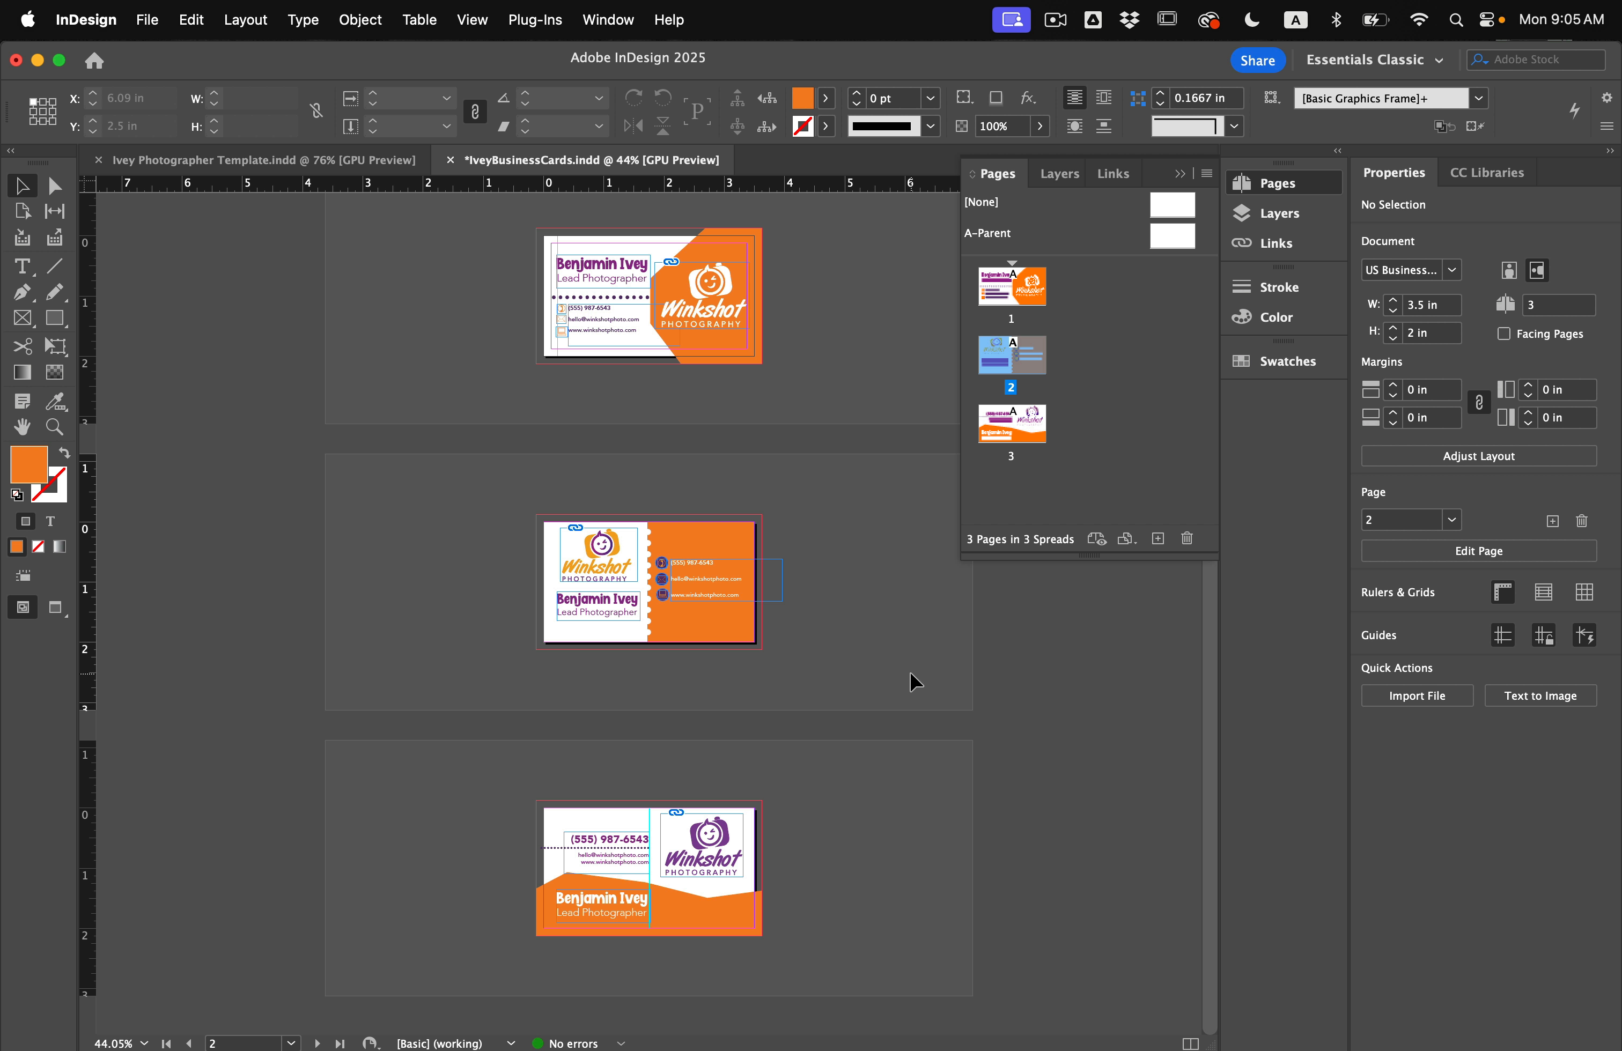